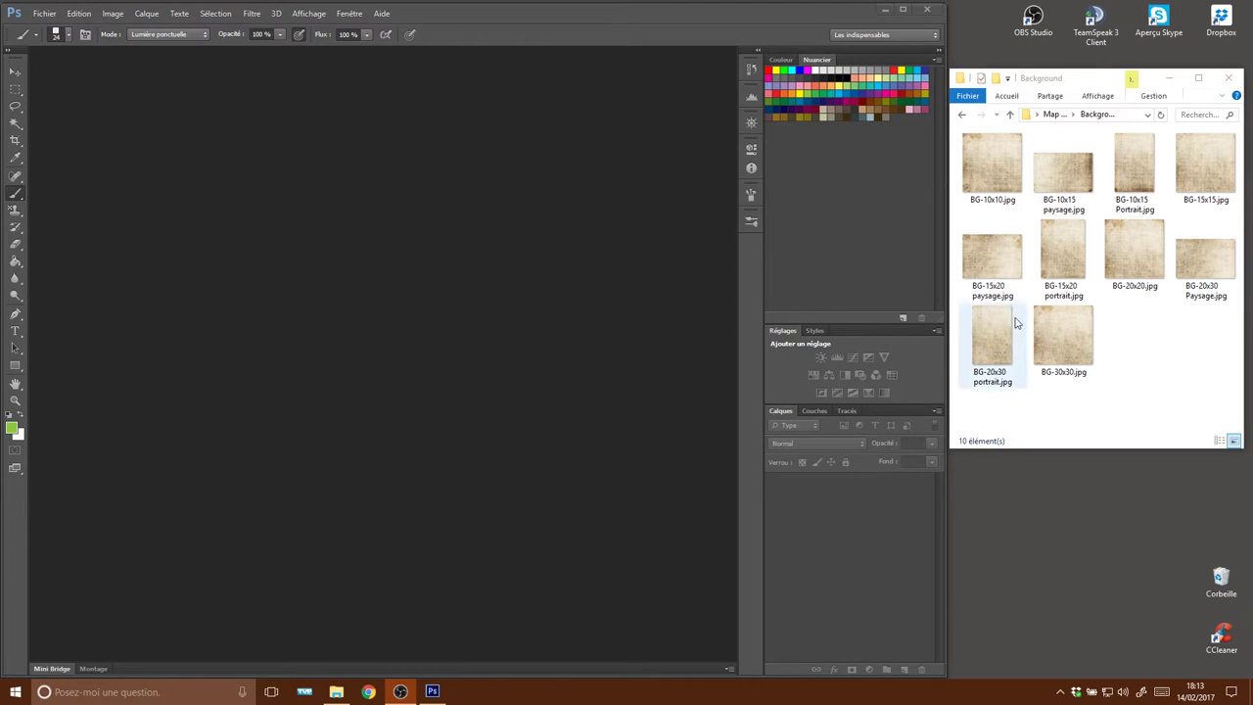
Open BG-20x30 portrait.jpg with Adobe Photoshop CS6 from its Ouvrir avec menu.
{"action": "right_click", "coordinate": [989, 352]}
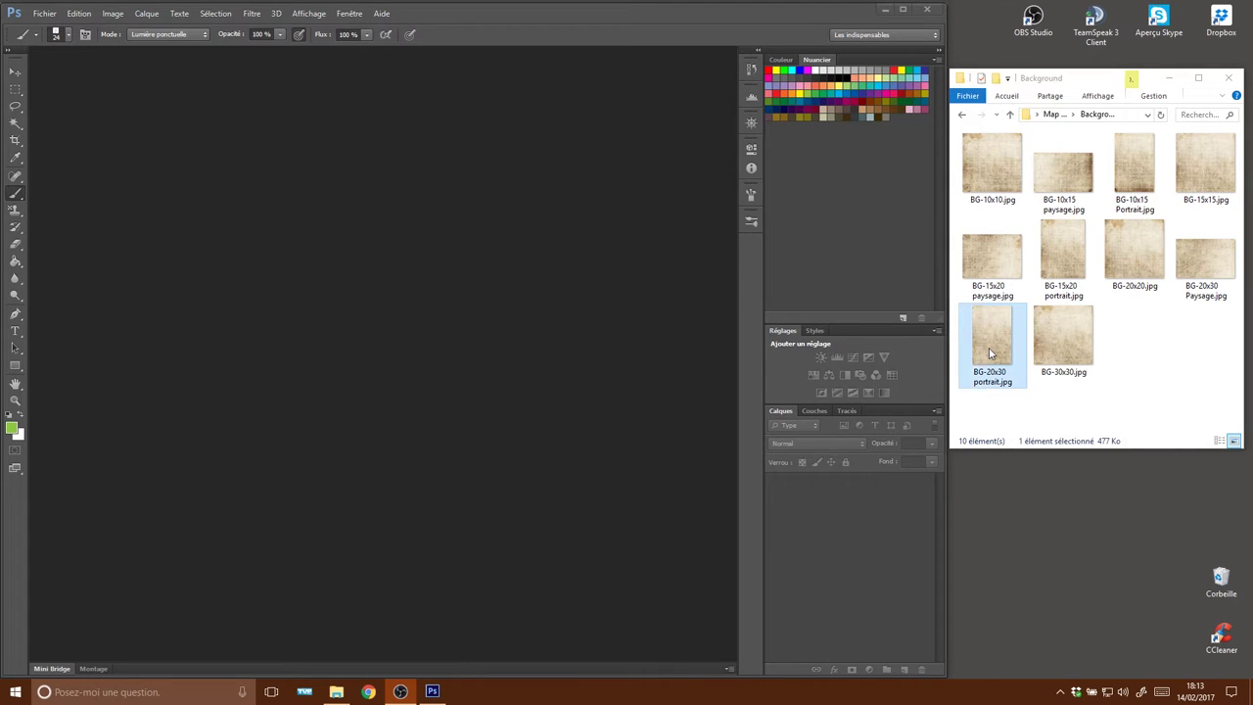
{"action": "left_click", "coordinate": [1131, 379]}
{"action": "right_click", "coordinate": [989, 354]}
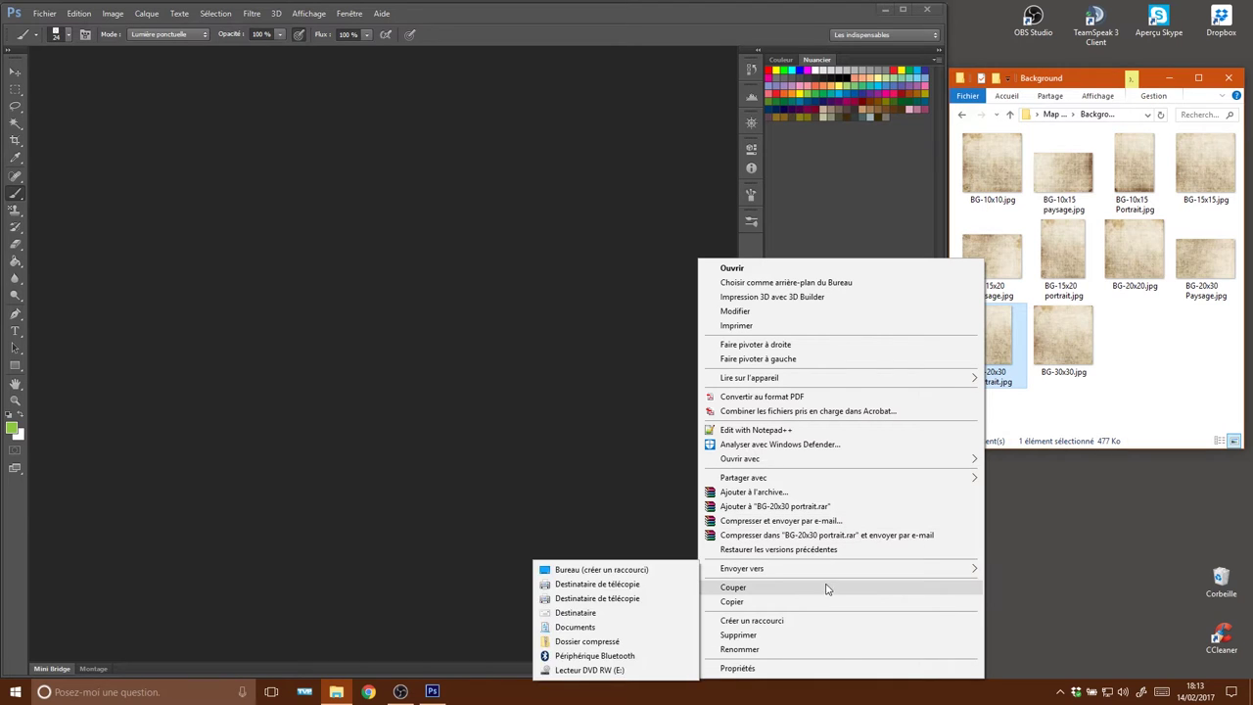
{"action": "mouse_move", "coordinate": [740, 459]}
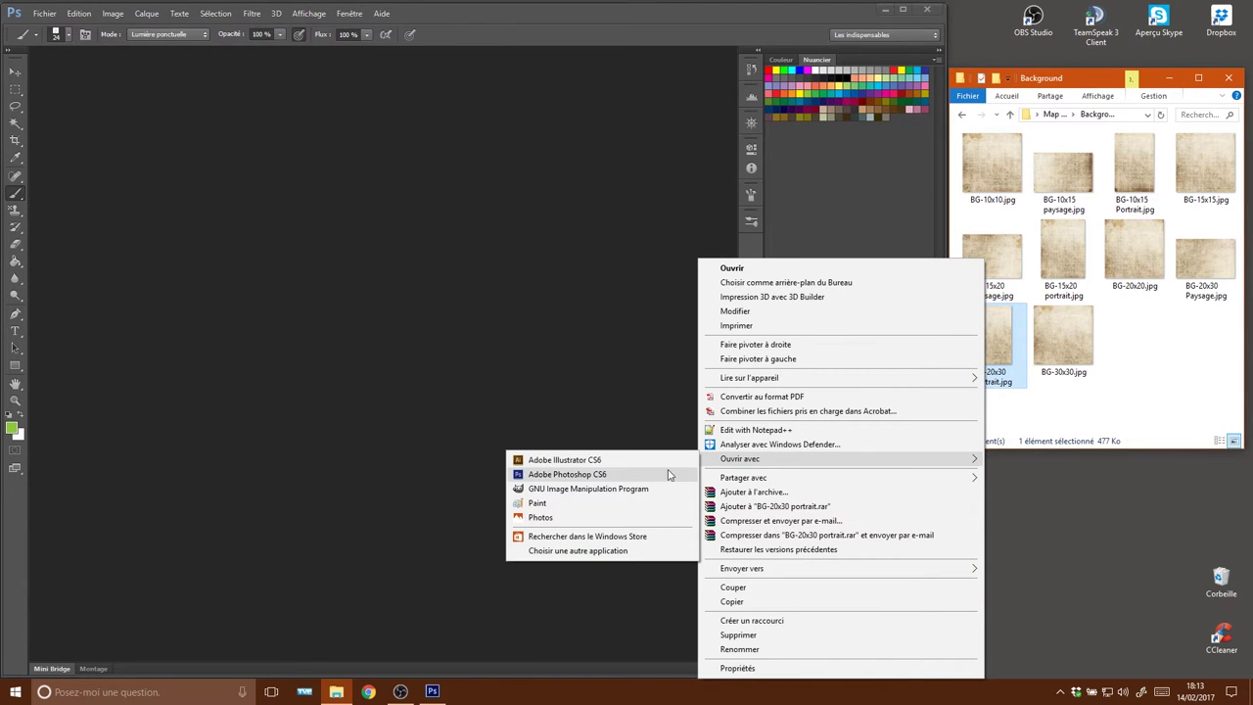
{"action": "left_click", "coordinate": [643, 475]}
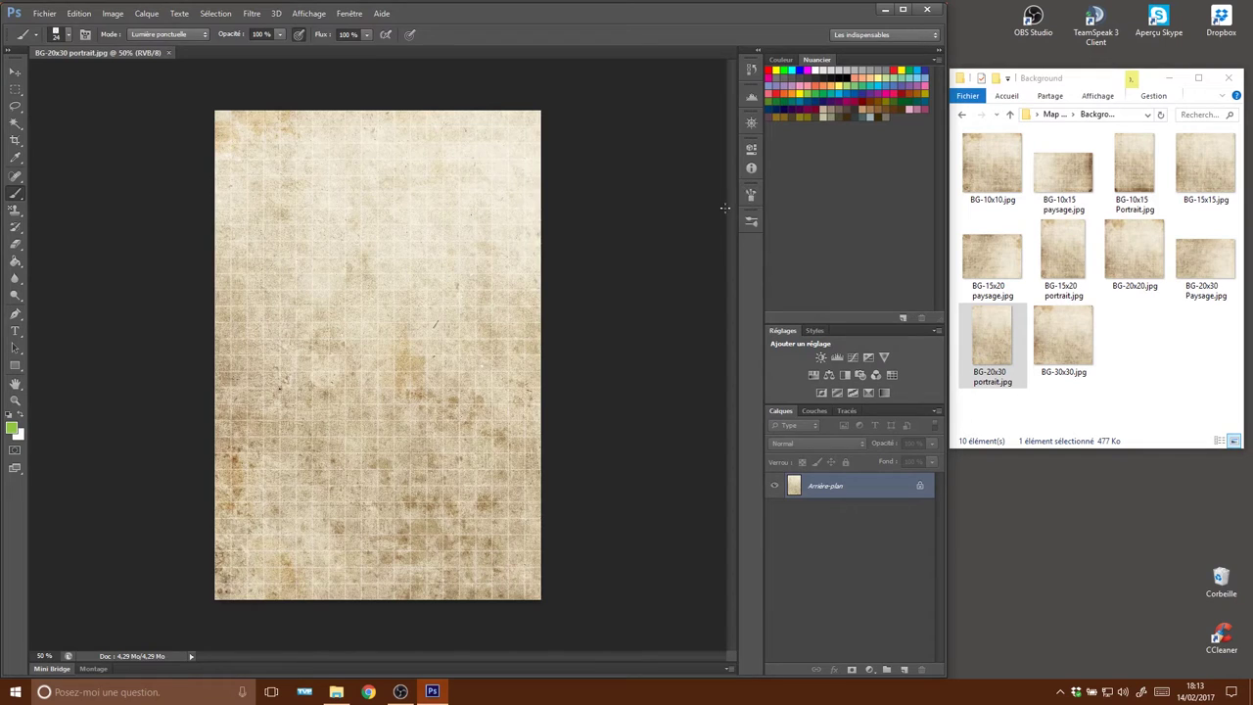
Add the empty layer Calque 1 above the background and pick a dark brown swatch.
{"action": "left_click", "coordinate": [903, 670]}
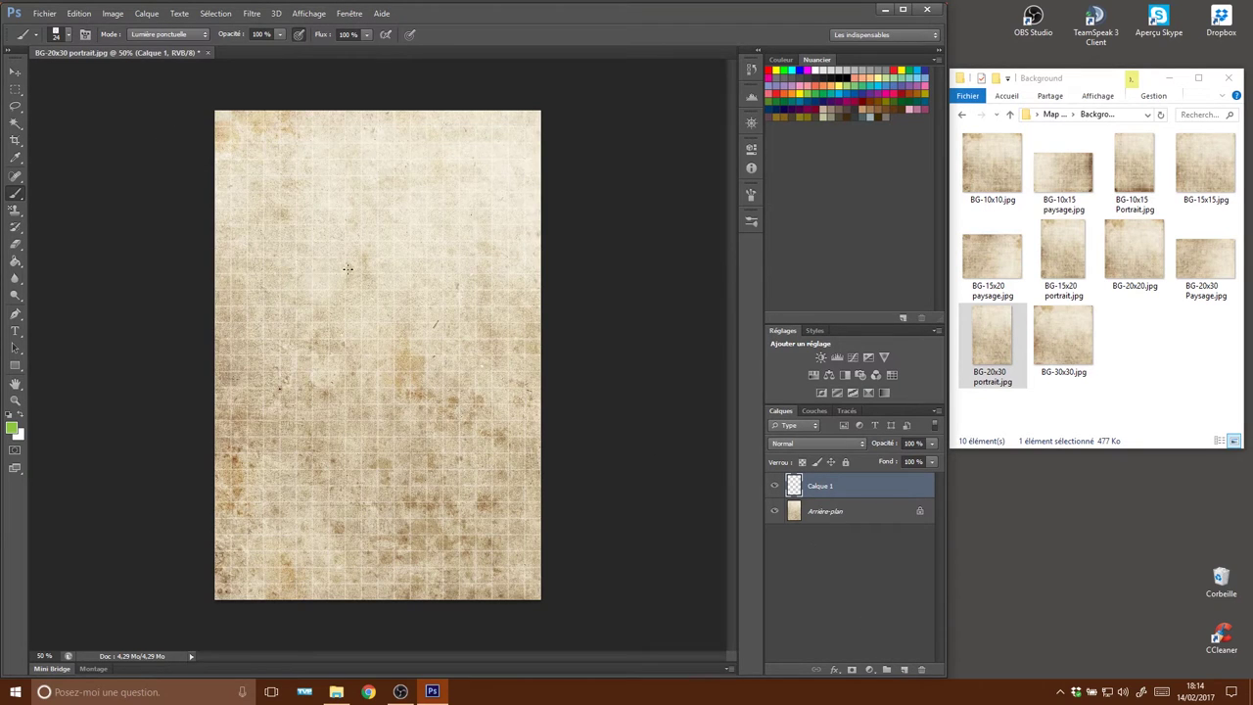
{"action": "left_click", "coordinate": [876, 113]}
Set the brush to 43 px with the BG-Trait 5 preset, testing it with one stroke.
{"action": "right_click", "coordinate": [378, 368]}
{"action": "left_click_drag", "start_coordinate": [409, 402], "coordinate": [423, 396]}
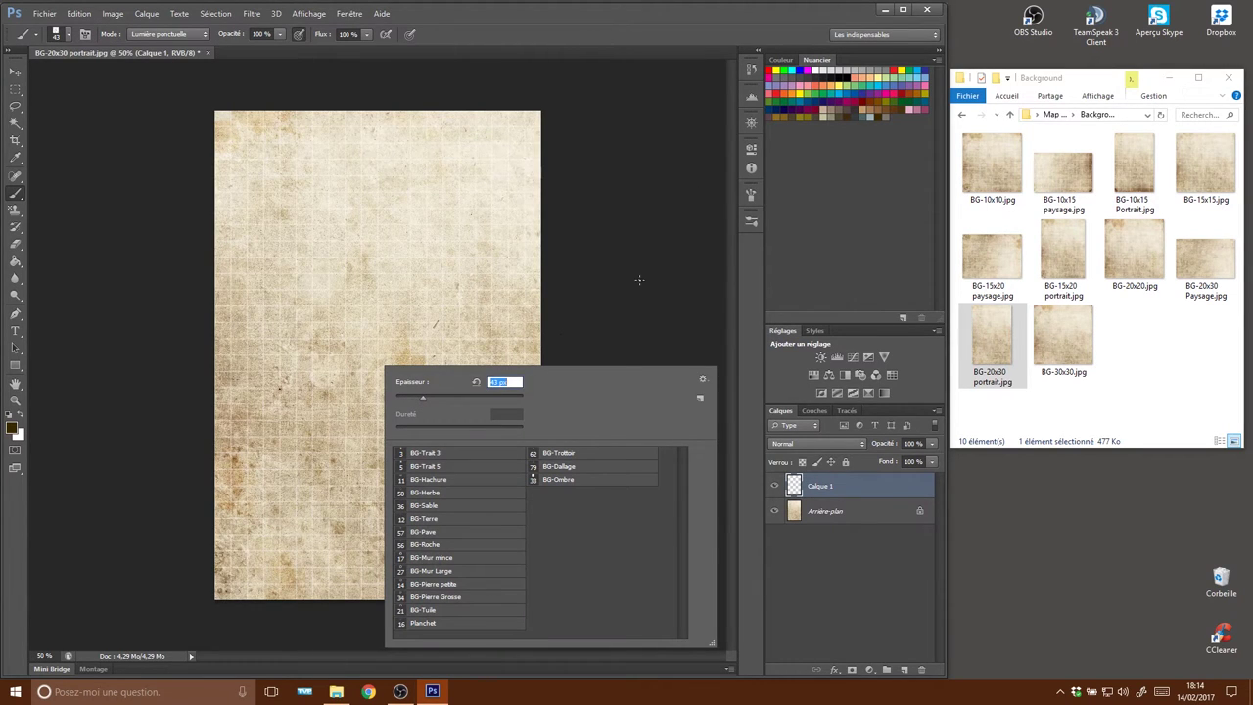
{"action": "left_click", "coordinate": [682, 311]}
{"action": "left_click_drag", "start_coordinate": [209, 401], "coordinate": [306, 474]}
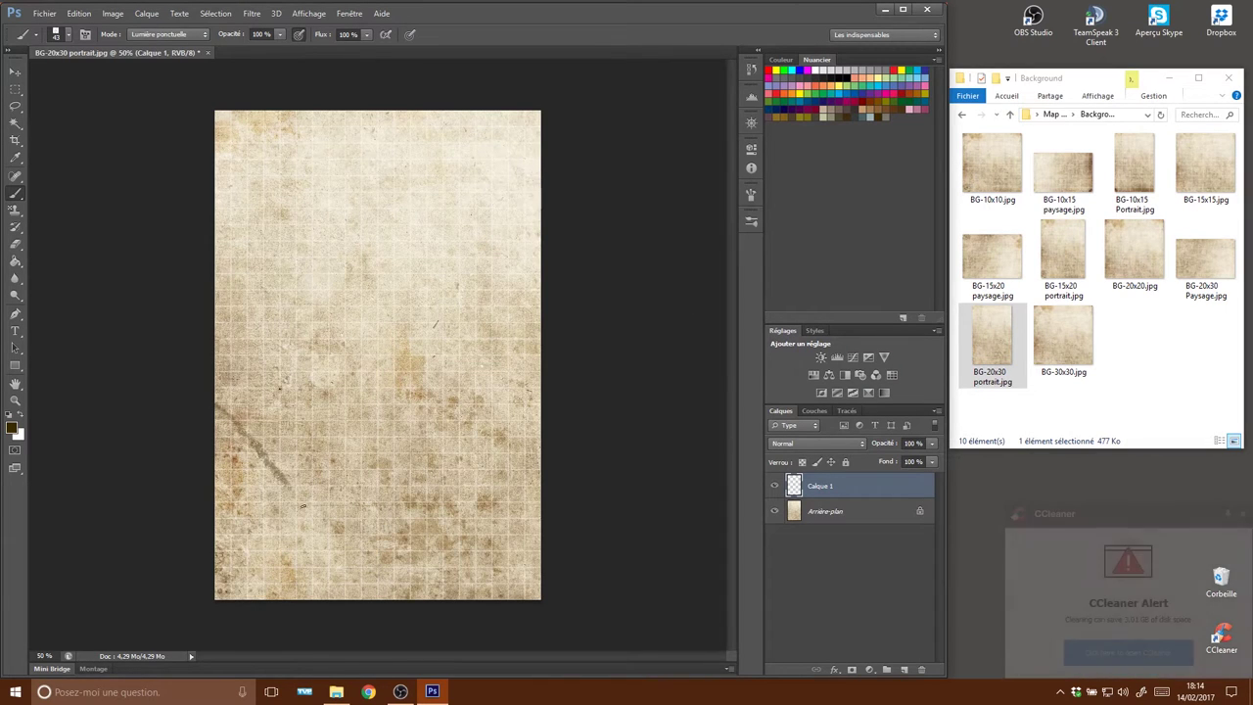
{"action": "right_click", "coordinate": [341, 451]}
{"action": "left_click", "coordinate": [381, 498]}
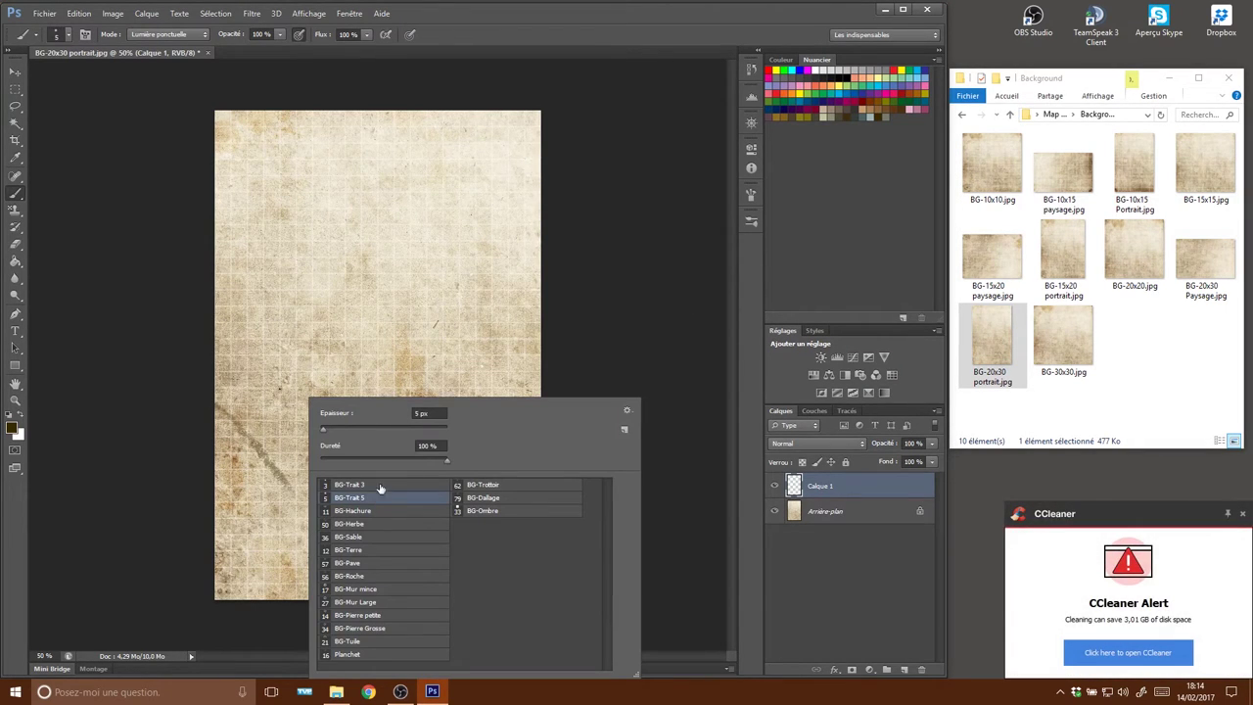
{"action": "left_click", "coordinate": [333, 427]}
{"action": "left_click", "coordinate": [280, 486]}
Sketch the cliff line down the lower left and along the bottom, plus arrow marks.
{"action": "left_click_drag", "start_coordinate": [296, 518], "coordinate": [217, 407]}
{"action": "mouse_move", "coordinate": [302, 521]}
{"action": "left_mouse_down"}
{"action": "mouse_move", "coordinate": [400, 435]}
{"action": "mouse_move", "coordinate": [540, 370]}
{"action": "left_mouse_up"}
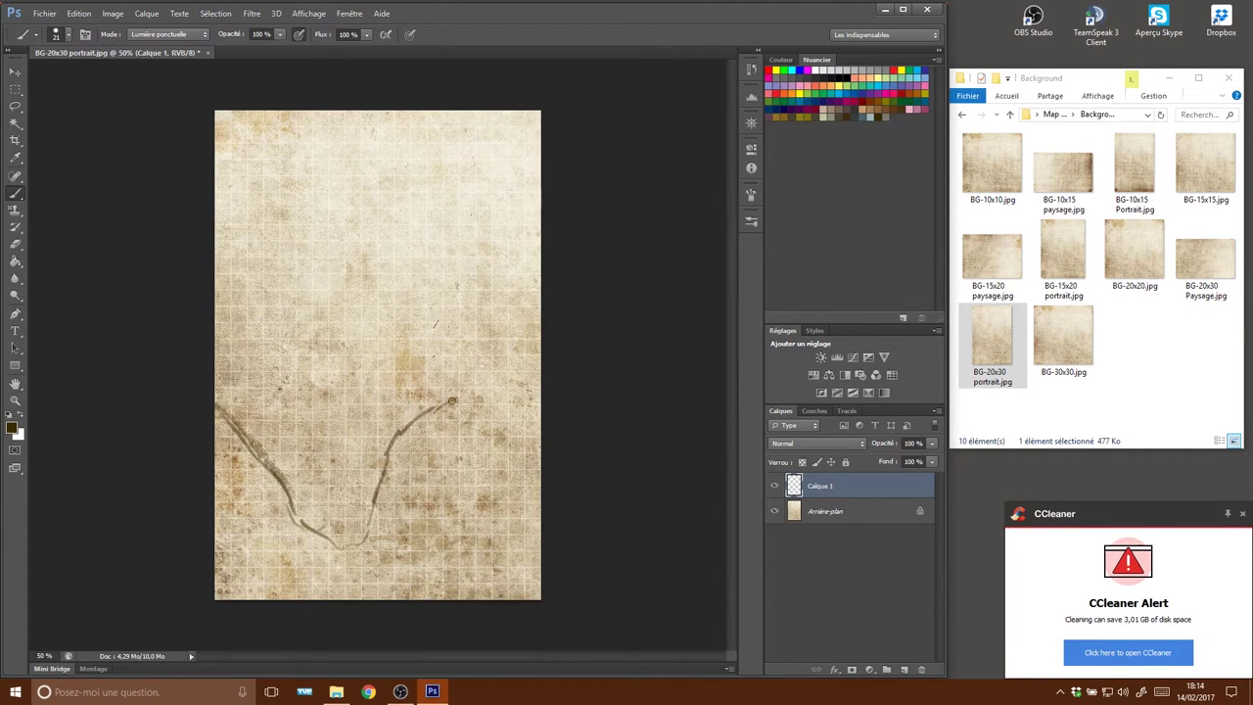
{"action": "mouse_move", "coordinate": [398, 446]}
{"action": "left_mouse_down"}
{"action": "mouse_move", "coordinate": [454, 384]}
{"action": "mouse_move", "coordinate": [520, 368]}
{"action": "left_mouse_up"}
{"action": "left_click_drag", "start_coordinate": [384, 468], "coordinate": [366, 558]}
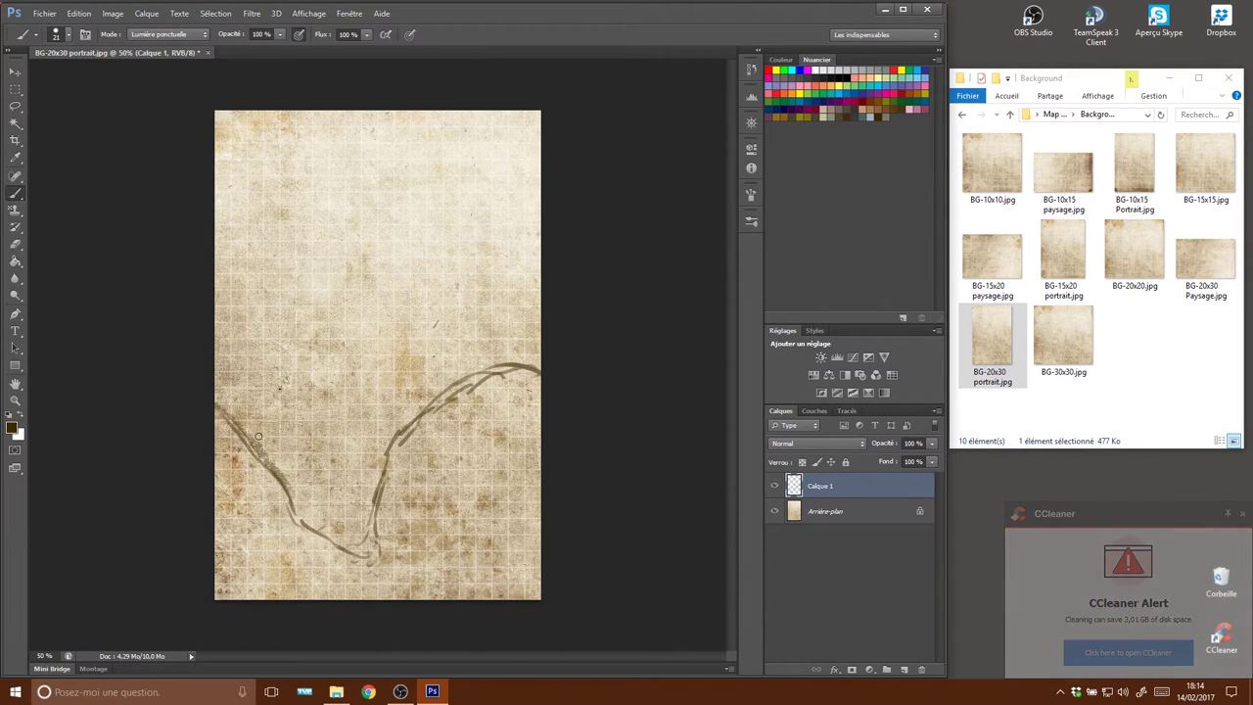
{"action": "mouse_move", "coordinate": [419, 519]}
{"action": "left_mouse_down"}
{"action": "mouse_move", "coordinate": [419, 485]}
{"action": "mouse_move", "coordinate": [429, 489]}
{"action": "left_mouse_up"}
{"action": "mouse_move", "coordinate": [321, 458]}
{"action": "left_mouse_down"}
{"action": "mouse_move", "coordinate": [321, 477]}
{"action": "mouse_move", "coordinate": [323, 441]}
{"action": "left_mouse_up"}
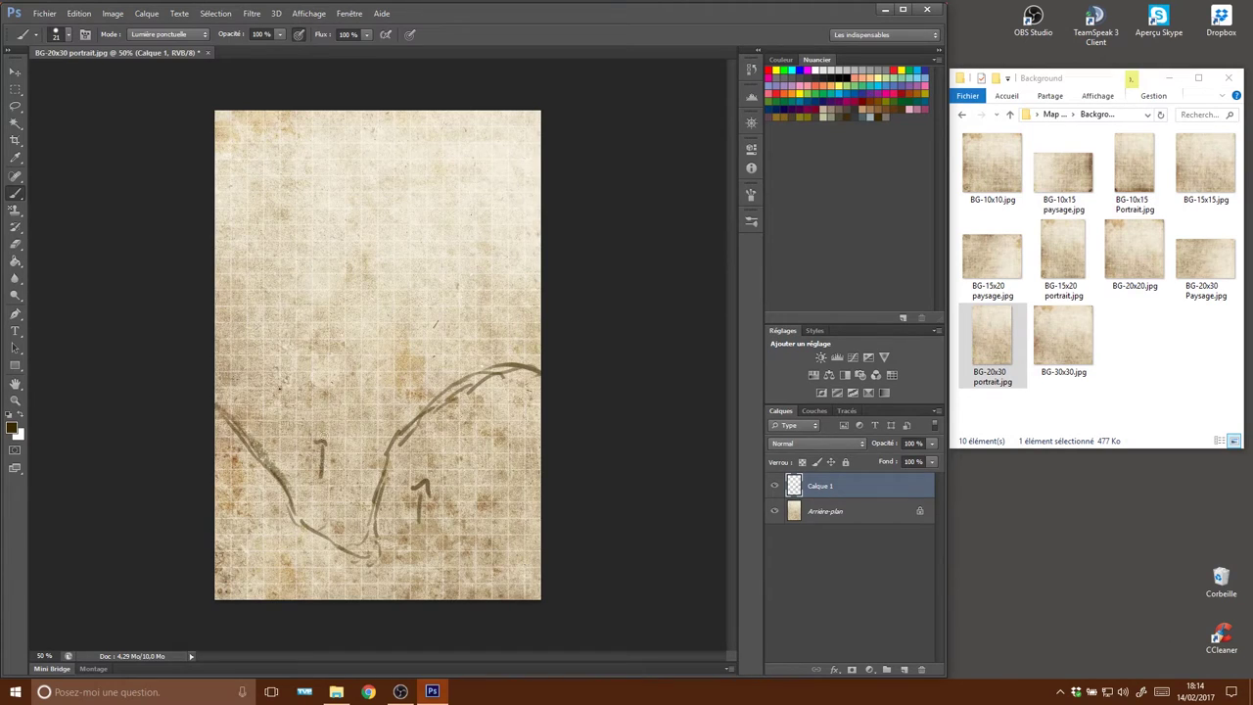
Outline the upper shape with a long curve and top arc, and add middle detail lines.
{"action": "mouse_move", "coordinate": [217, 345]}
{"action": "left_mouse_down"}
{"action": "mouse_move", "coordinate": [349, 318]}
{"action": "mouse_move", "coordinate": [389, 281]}
{"action": "mouse_move", "coordinate": [526, 266]}
{"action": "left_mouse_up"}
{"action": "mouse_move", "coordinate": [413, 279]}
{"action": "left_mouse_down"}
{"action": "mouse_move", "coordinate": [430, 134]}
{"action": "mouse_move", "coordinate": [349, 257]}
{"action": "mouse_move", "coordinate": [255, 198]}
{"action": "left_mouse_up"}
{"action": "mouse_move", "coordinate": [430, 137]}
{"action": "left_mouse_down"}
{"action": "mouse_move", "coordinate": [317, 116]}
{"action": "mouse_move", "coordinate": [254, 192]}
{"action": "left_mouse_up"}
{"action": "left_click_drag", "start_coordinate": [341, 347], "coordinate": [374, 376]}
{"action": "mouse_move", "coordinate": [361, 313]}
{"action": "left_mouse_down"}
{"action": "mouse_move", "coordinate": [379, 327]}
{"action": "mouse_move", "coordinate": [376, 374]}
{"action": "left_mouse_up"}
{"action": "left_click_drag", "start_coordinate": [274, 372], "coordinate": [343, 409]}
{"action": "left_click_drag", "start_coordinate": [336, 364], "coordinate": [345, 415]}
Sketch a box shape at the right edge and a curve near the bottom.
{"action": "left_click_drag", "start_coordinate": [246, 396], "coordinate": [217, 374]}
{"action": "left_click_drag", "start_coordinate": [466, 288], "coordinate": [513, 315]}
{"action": "mouse_move", "coordinate": [499, 270]}
{"action": "left_mouse_down"}
{"action": "mouse_move", "coordinate": [508, 311]}
{"action": "mouse_move", "coordinate": [525, 267]}
{"action": "mouse_move", "coordinate": [540, 261]}
{"action": "left_mouse_up"}
{"action": "left_click_drag", "start_coordinate": [374, 533], "coordinate": [367, 576]}
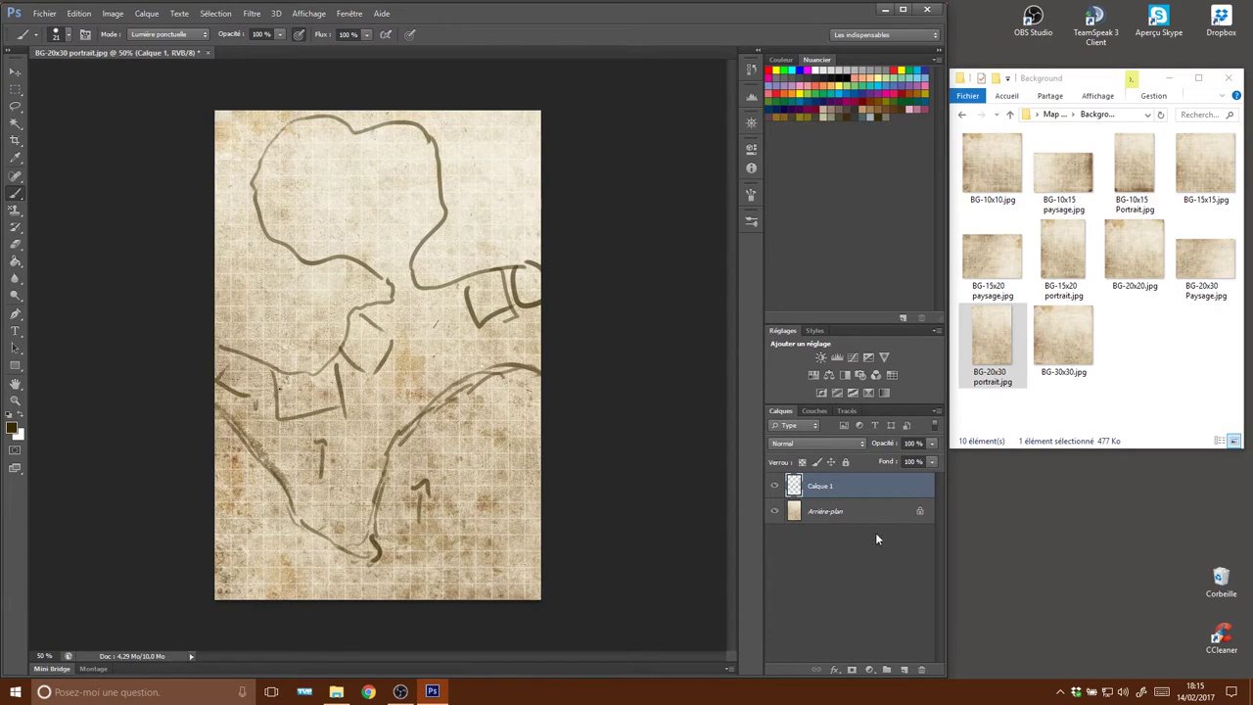
{"action": "left_click", "coordinate": [932, 462]}
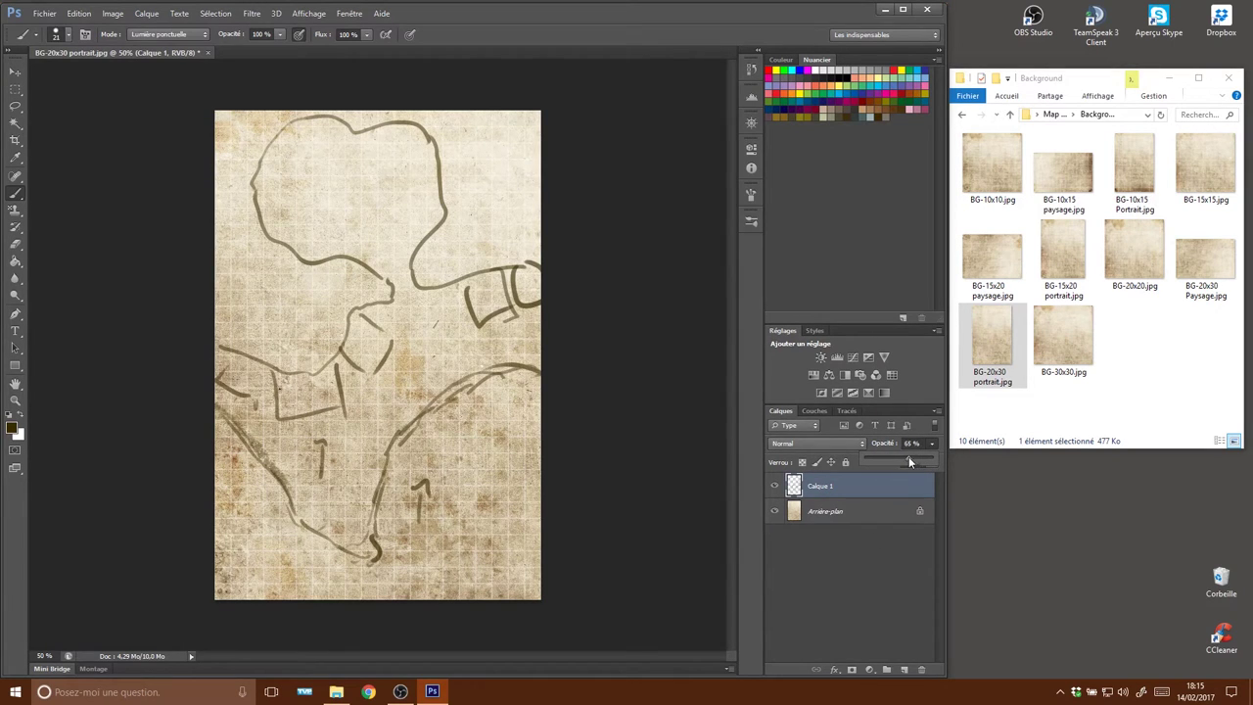
Fade Calque 1 to 33% opacity and open the Token-Falaise folder under Map elements.
{"action": "left_click_drag", "start_coordinate": [901, 457], "coordinate": [878, 458]}
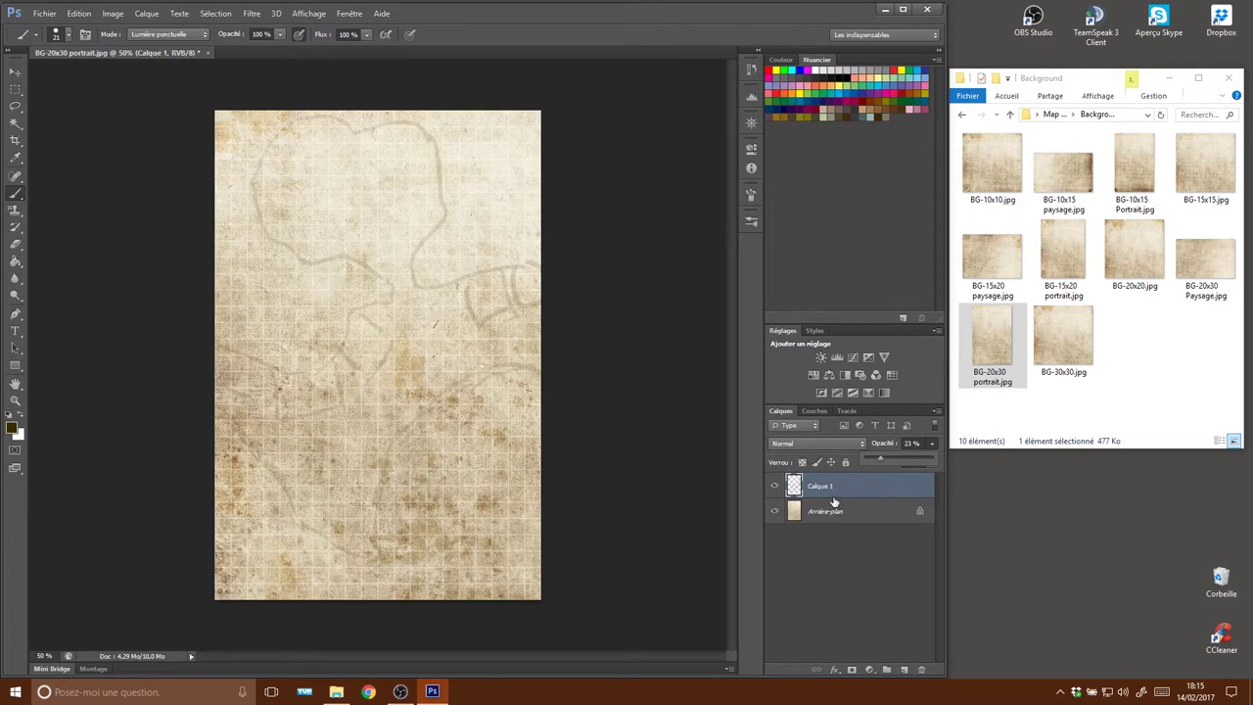
{"action": "left_click_drag", "start_coordinate": [881, 463], "coordinate": [888, 463]}
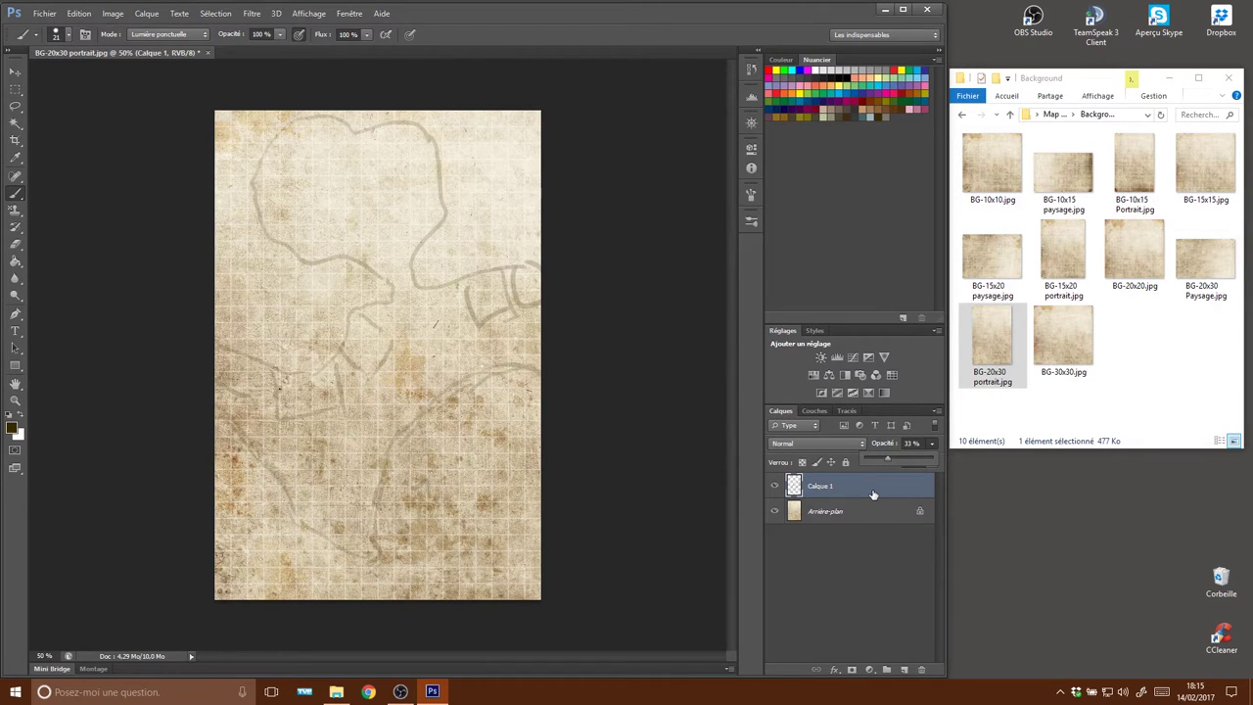
{"action": "left_click", "coordinate": [961, 115]}
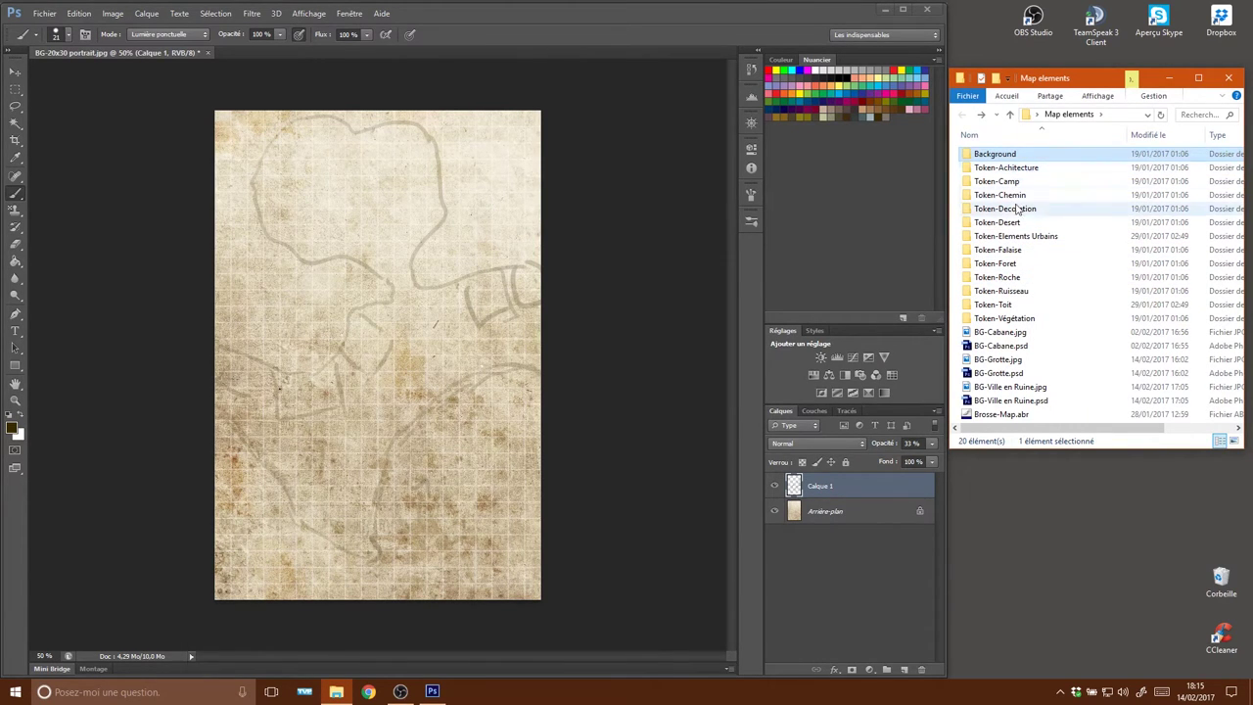
{"action": "double_click", "coordinate": [999, 249]}
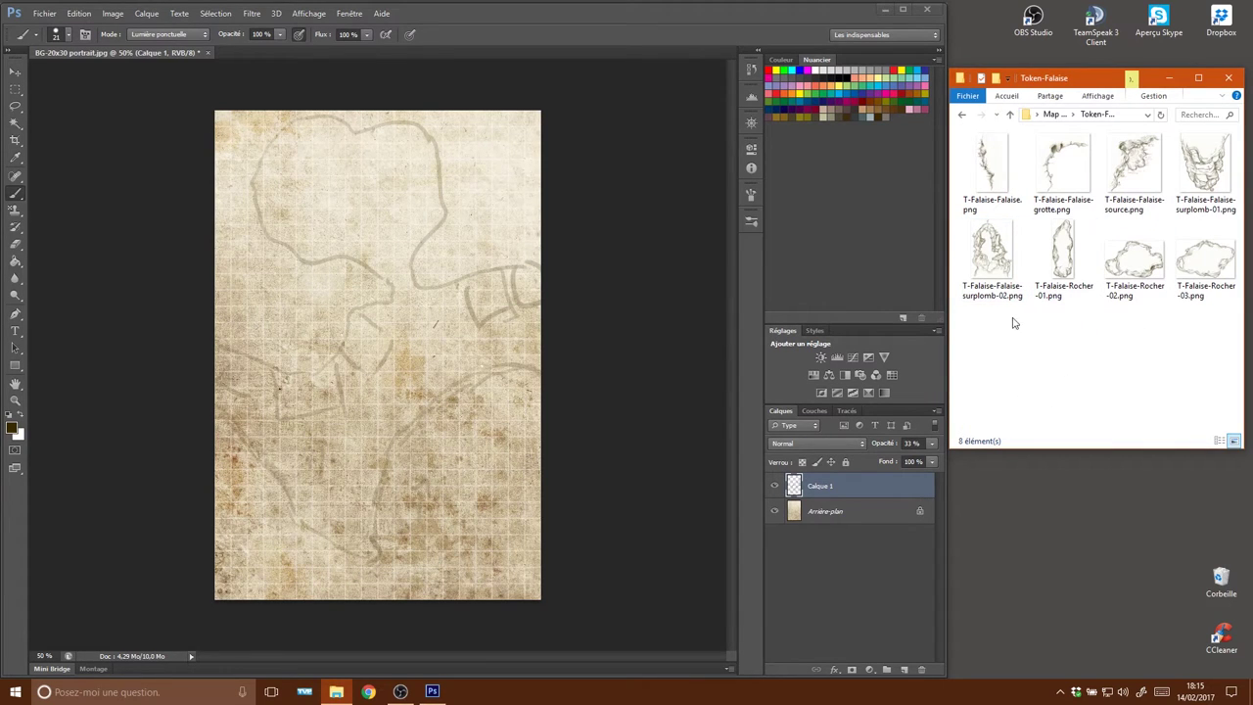
Place T-Falaise-Falaise-surplomb-02.png in the lower-left corner, rotated about 159°.
{"action": "left_click_drag", "start_coordinate": [996, 279], "coordinate": [515, 451]}
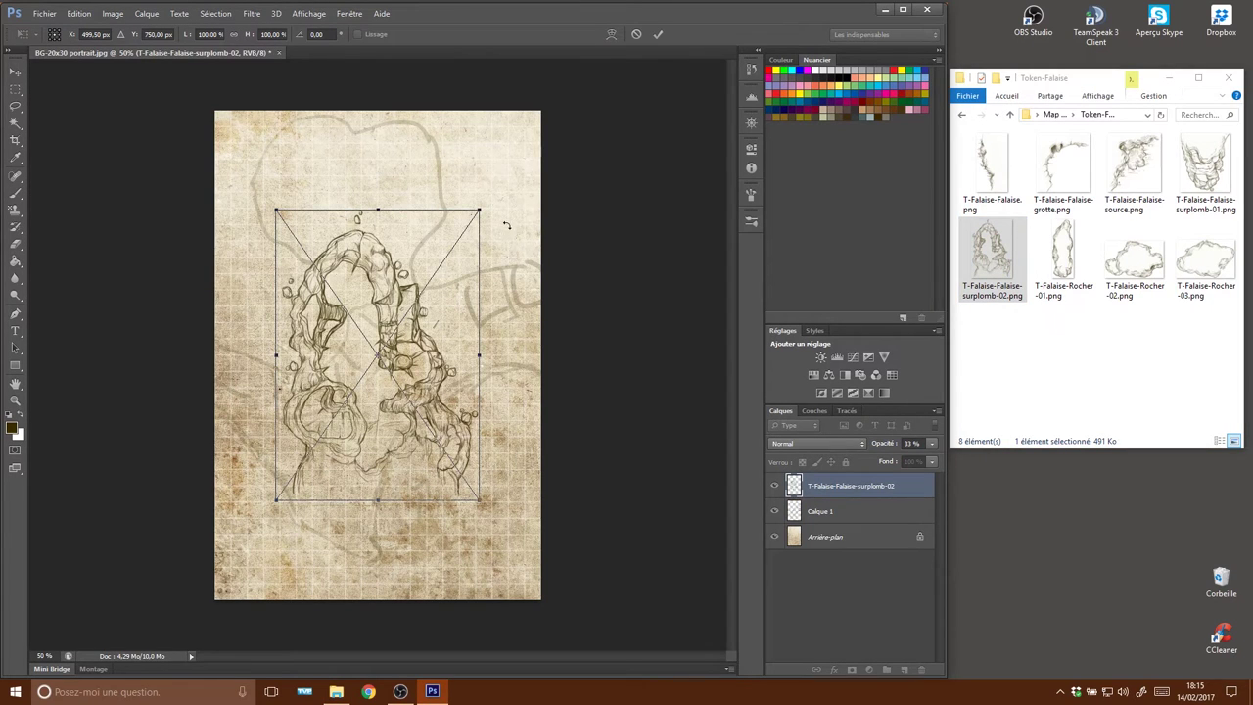
{"action": "left_click_drag", "start_coordinate": [499, 204], "coordinate": [297, 481]}
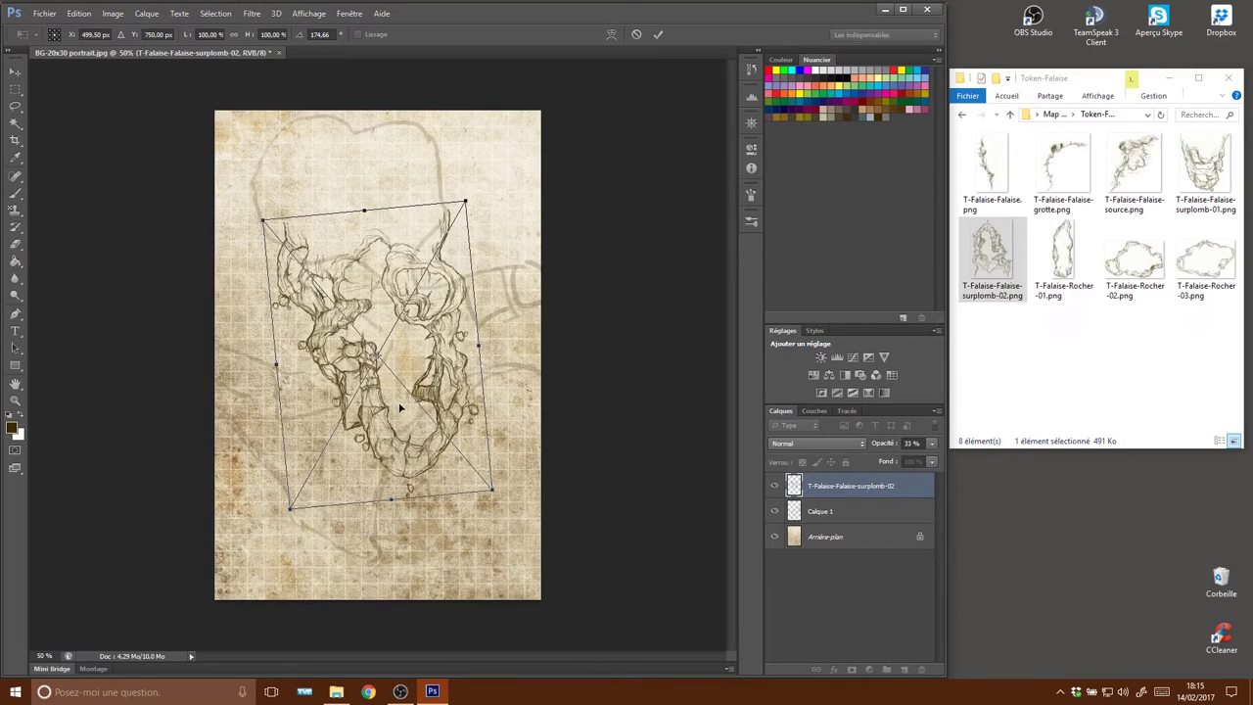
{"action": "left_click_drag", "start_coordinate": [400, 409], "coordinate": [343, 537]}
{"action": "left_click_drag", "start_coordinate": [453, 628], "coordinate": [460, 567]}
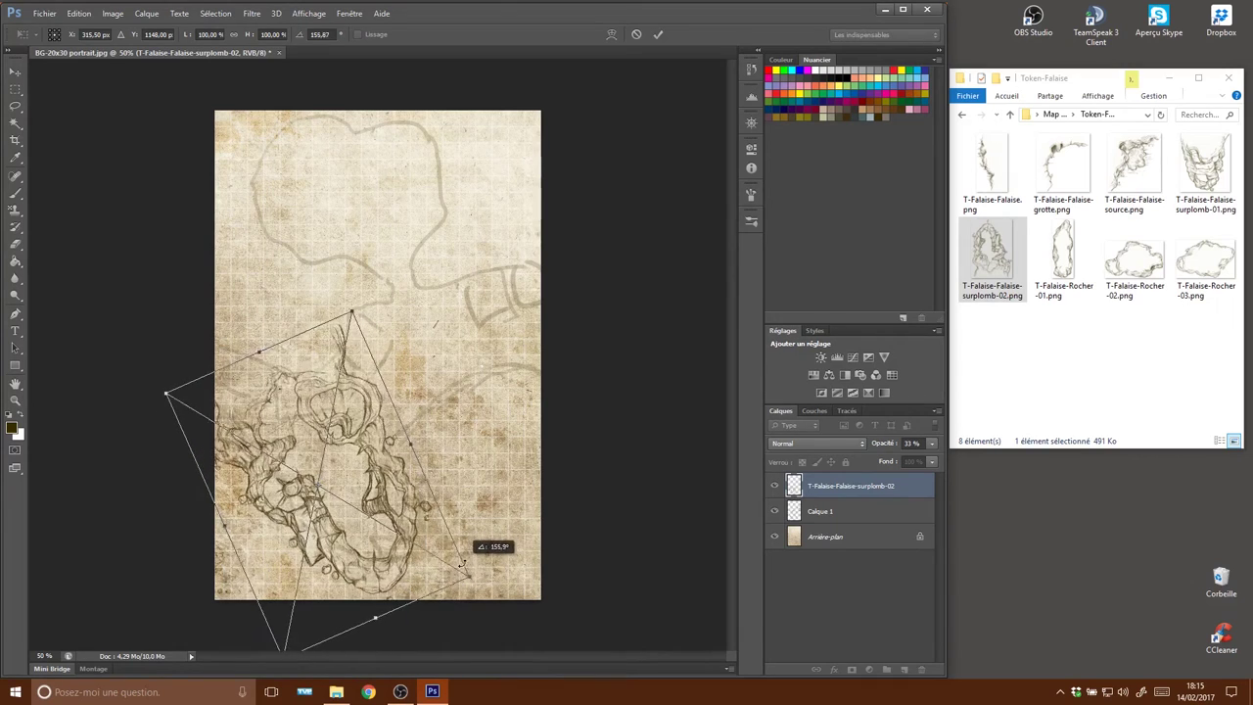
{"action": "left_click_drag", "start_coordinate": [397, 563], "coordinate": [397, 554]}
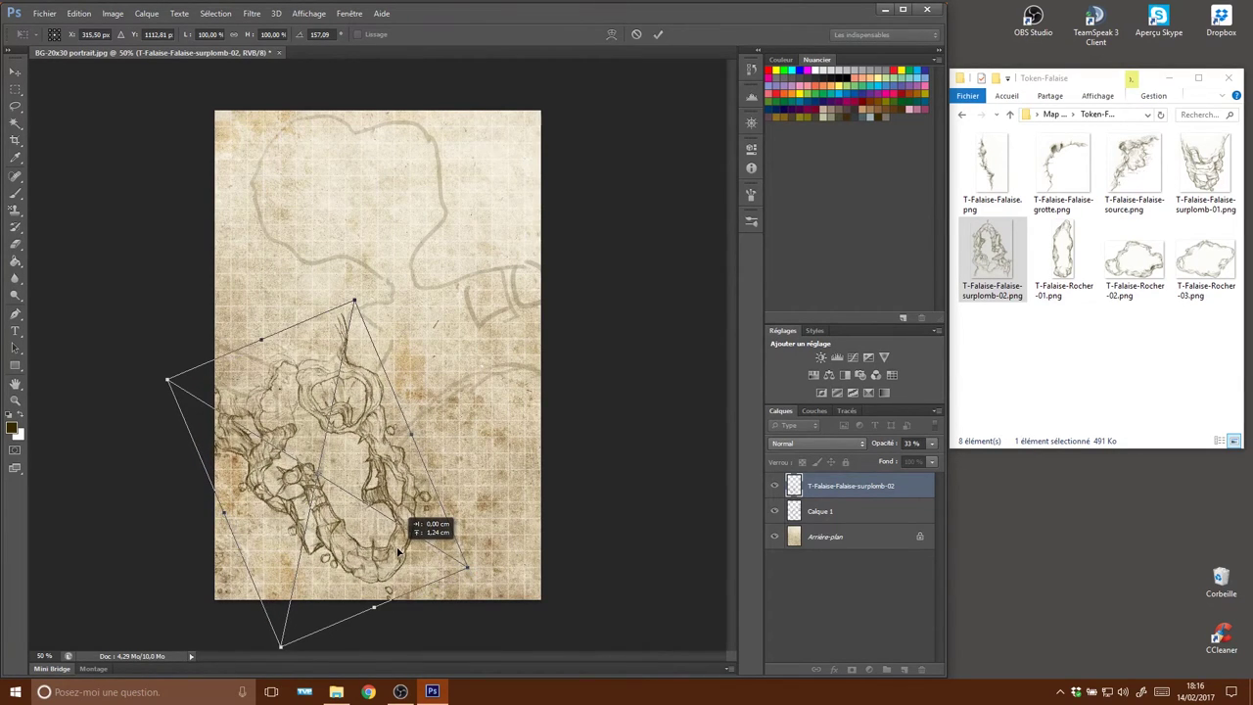
{"action": "left_click_drag", "start_coordinate": [397, 554], "coordinate": [399, 553]}
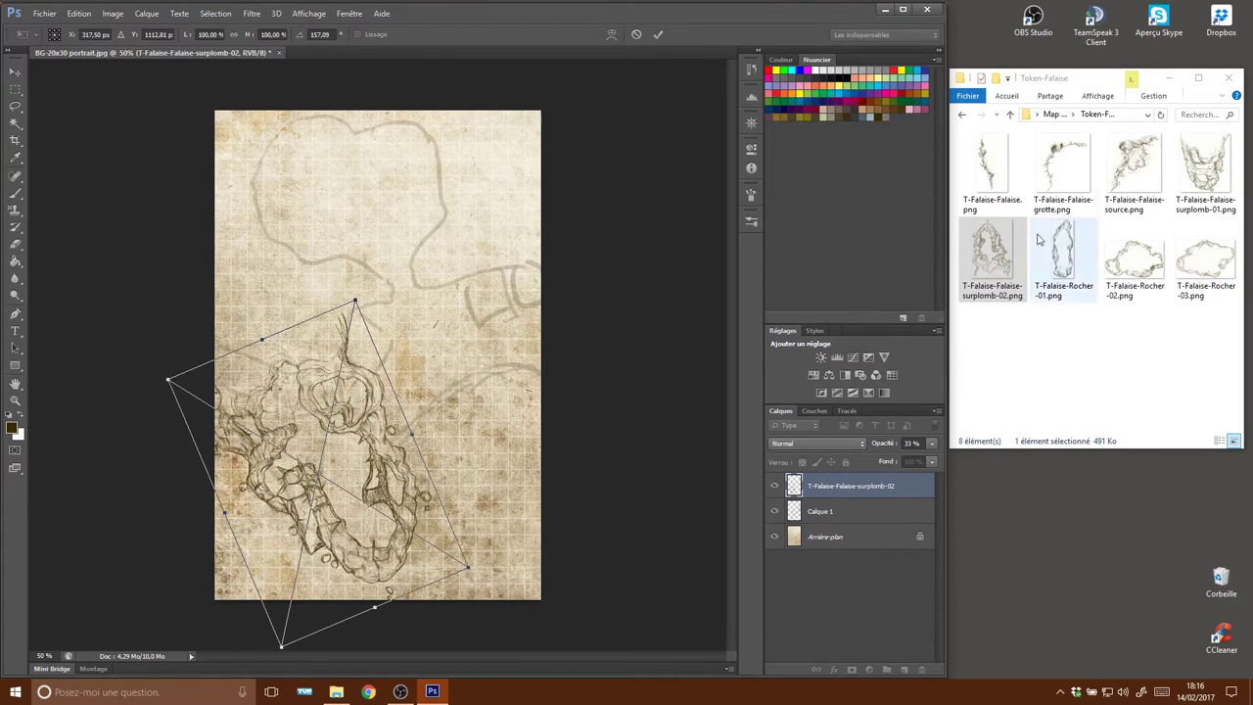
{"action": "left_click", "coordinate": [1062, 176]}
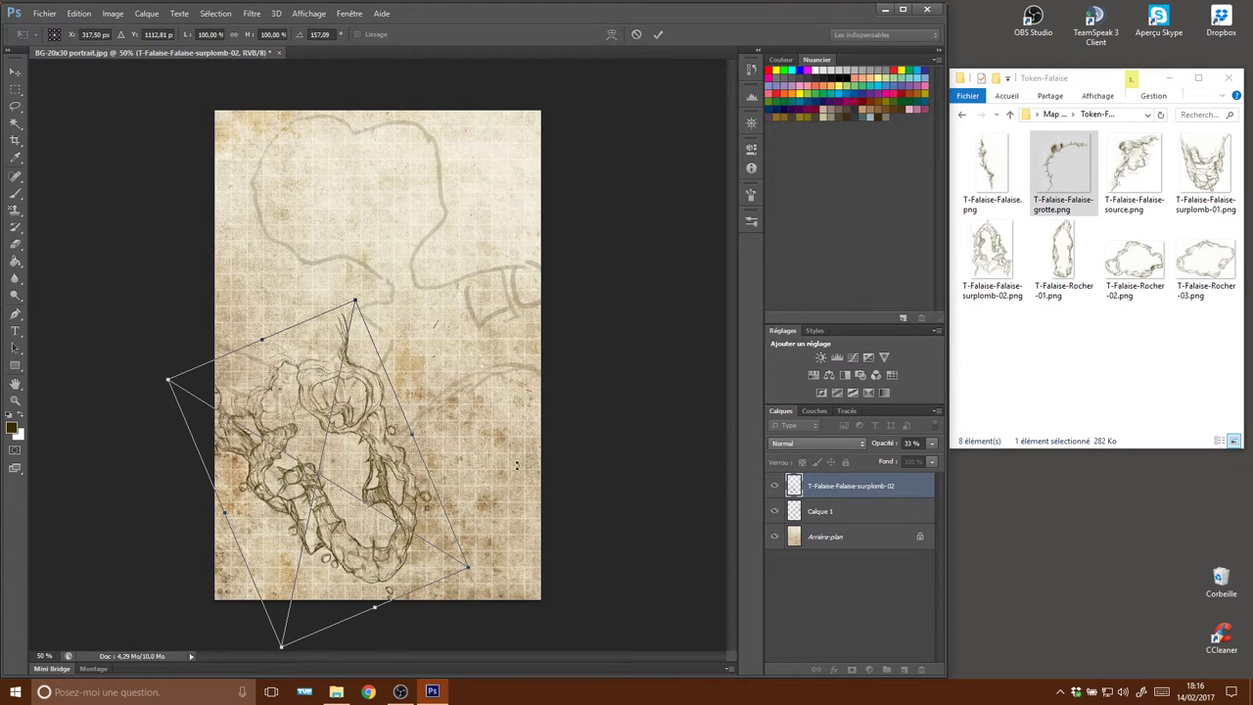
{"action": "key", "text": "Return"}
{"action": "key", "text": "b"}
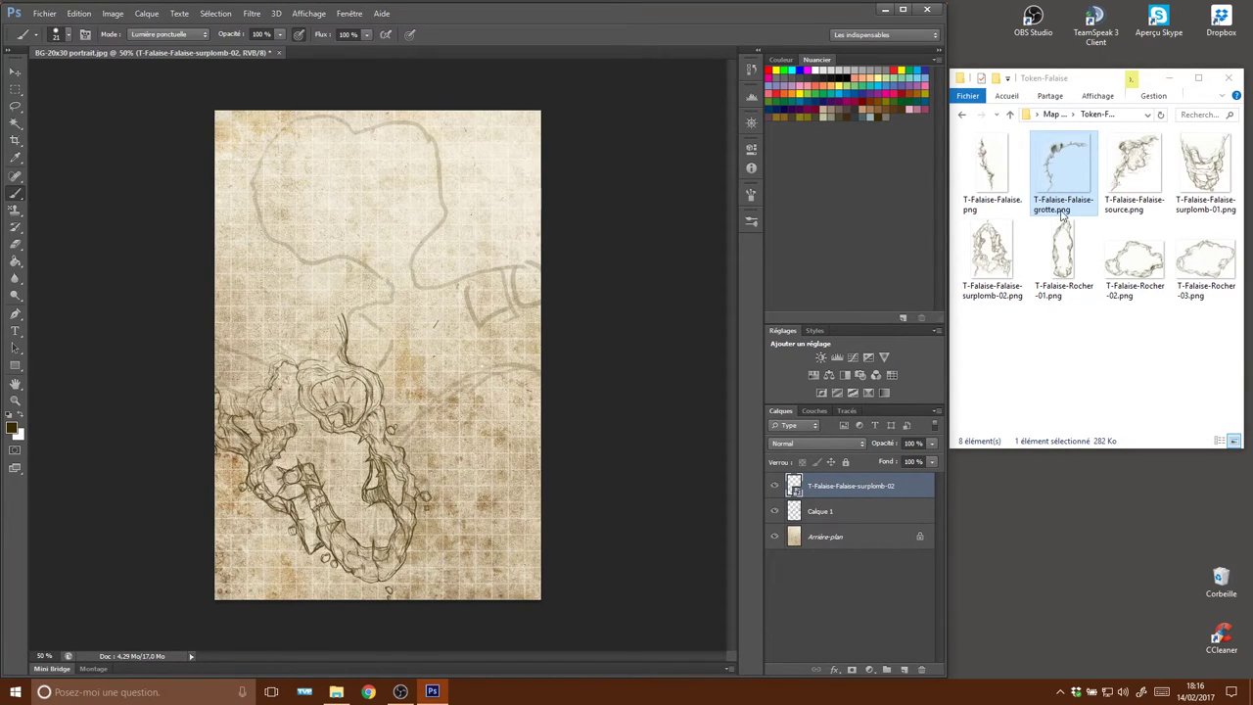
Place T-Falaise-Falaise-grotte.png mid-right on the parchment, rotated about 27°.
{"action": "left_click_drag", "start_coordinate": [1062, 216], "coordinate": [458, 407]}
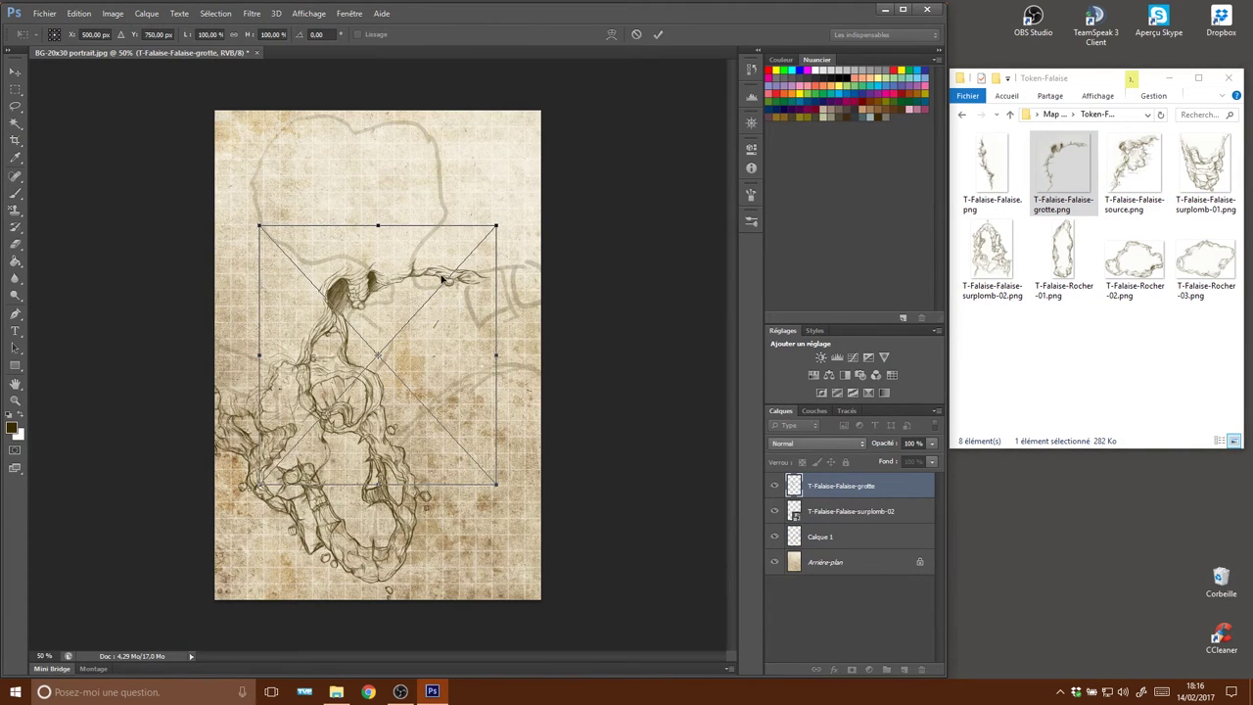
{"action": "left_click_drag", "start_coordinate": [441, 279], "coordinate": [508, 314]}
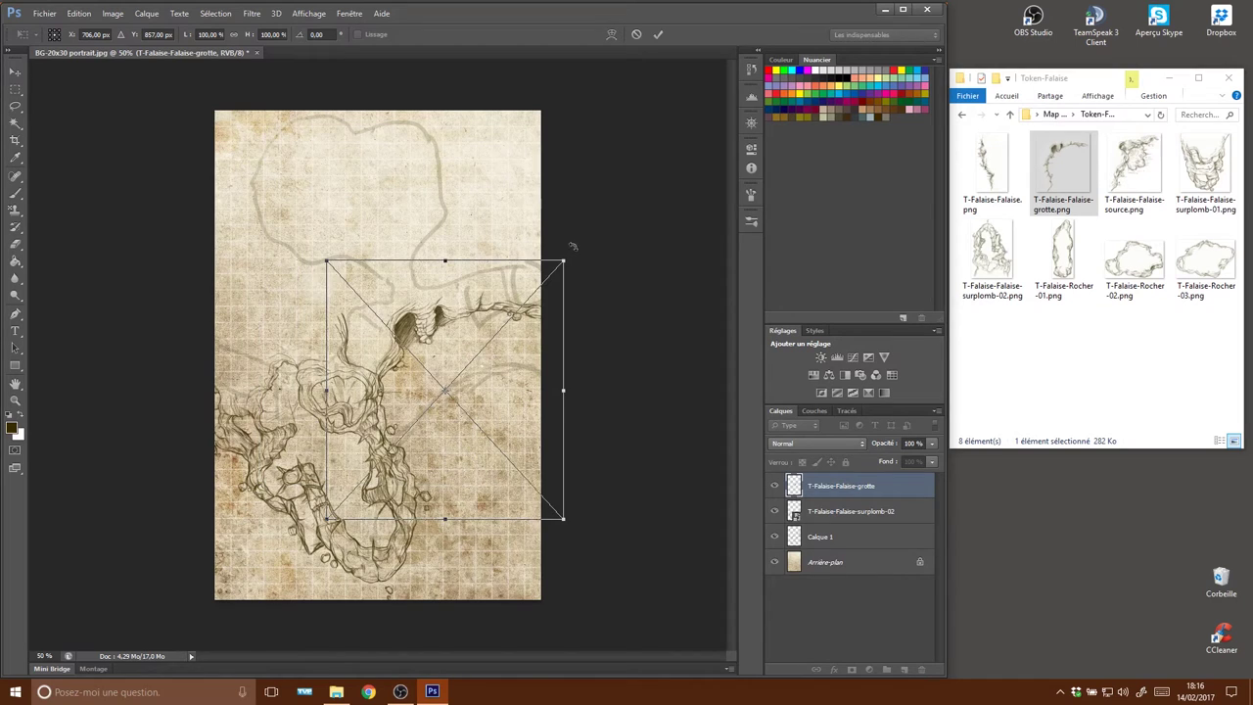
{"action": "left_click_drag", "start_coordinate": [572, 245], "coordinate": [509, 366]}
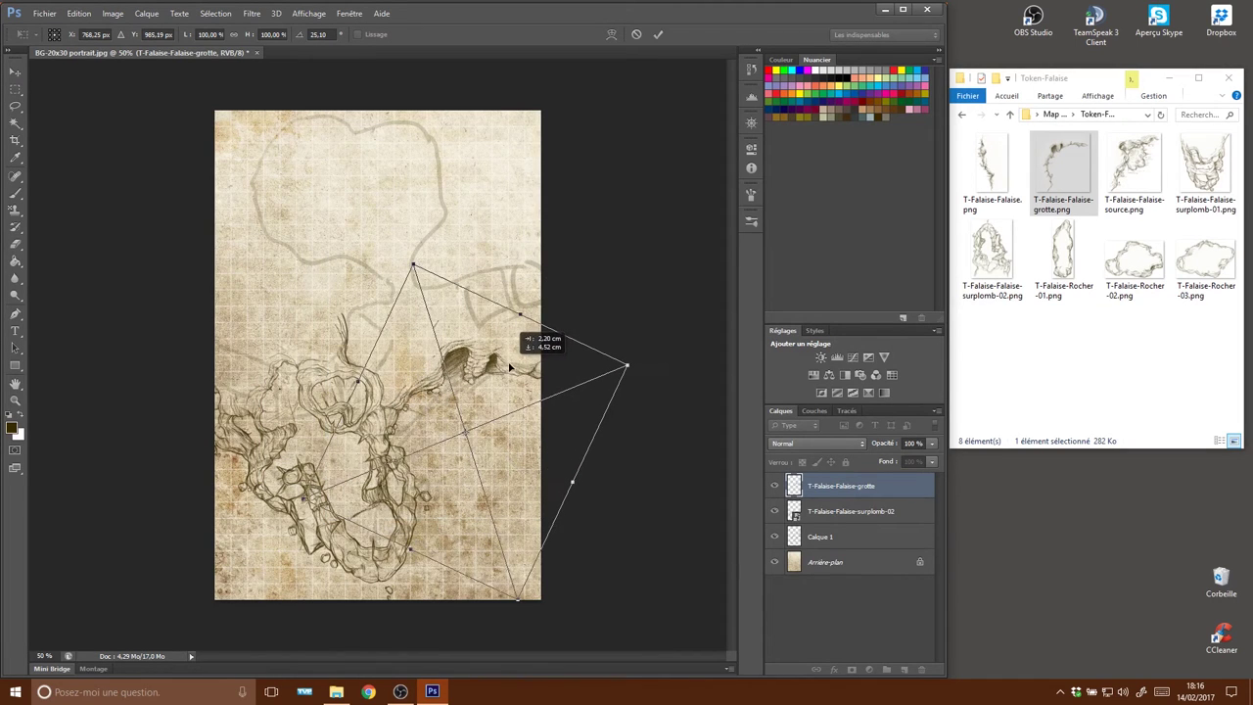
{"action": "left_click_drag", "start_coordinate": [628, 363], "coordinate": [632, 372]}
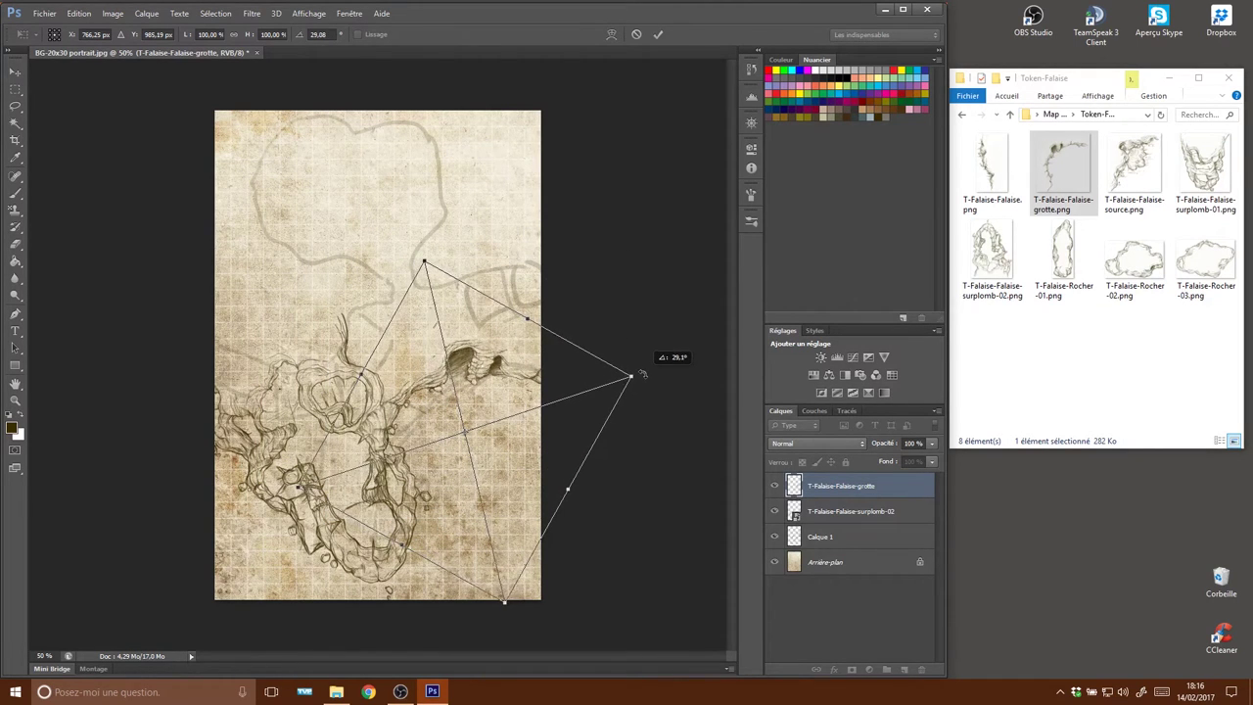
{"action": "left_click_drag", "start_coordinate": [537, 382], "coordinate": [539, 385]}
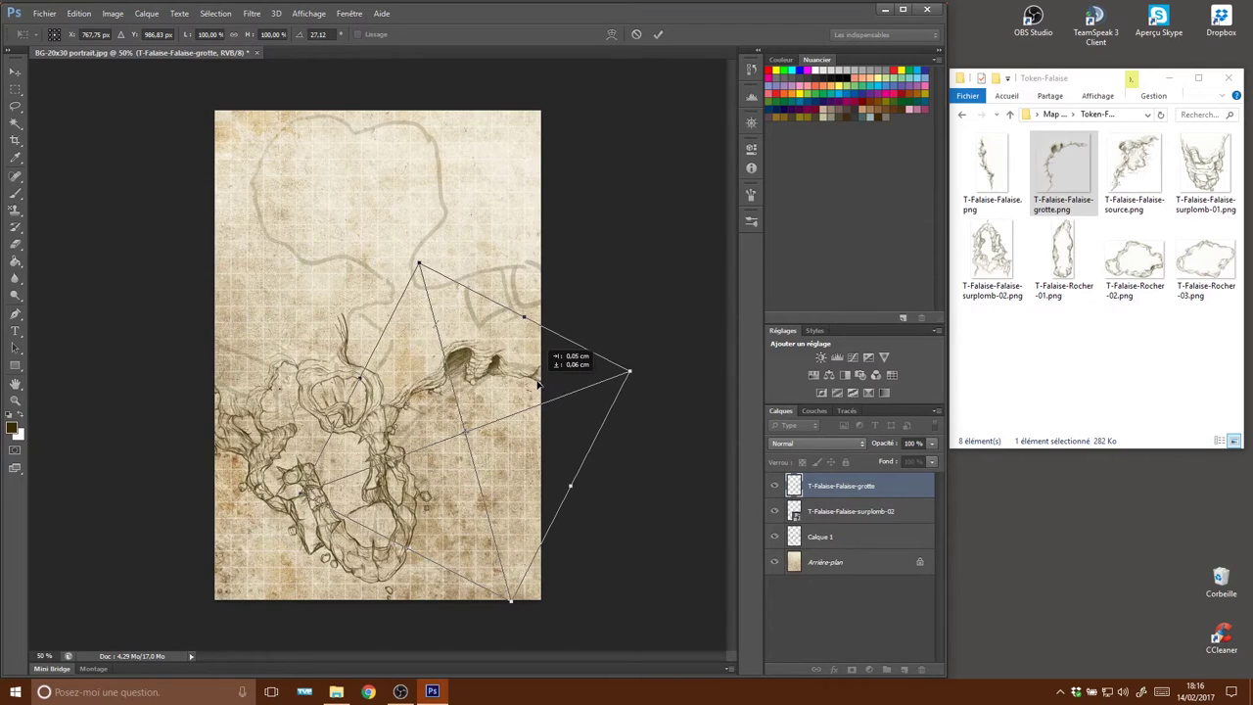
{"action": "left_click_drag", "start_coordinate": [538, 384], "coordinate": [543, 388]}
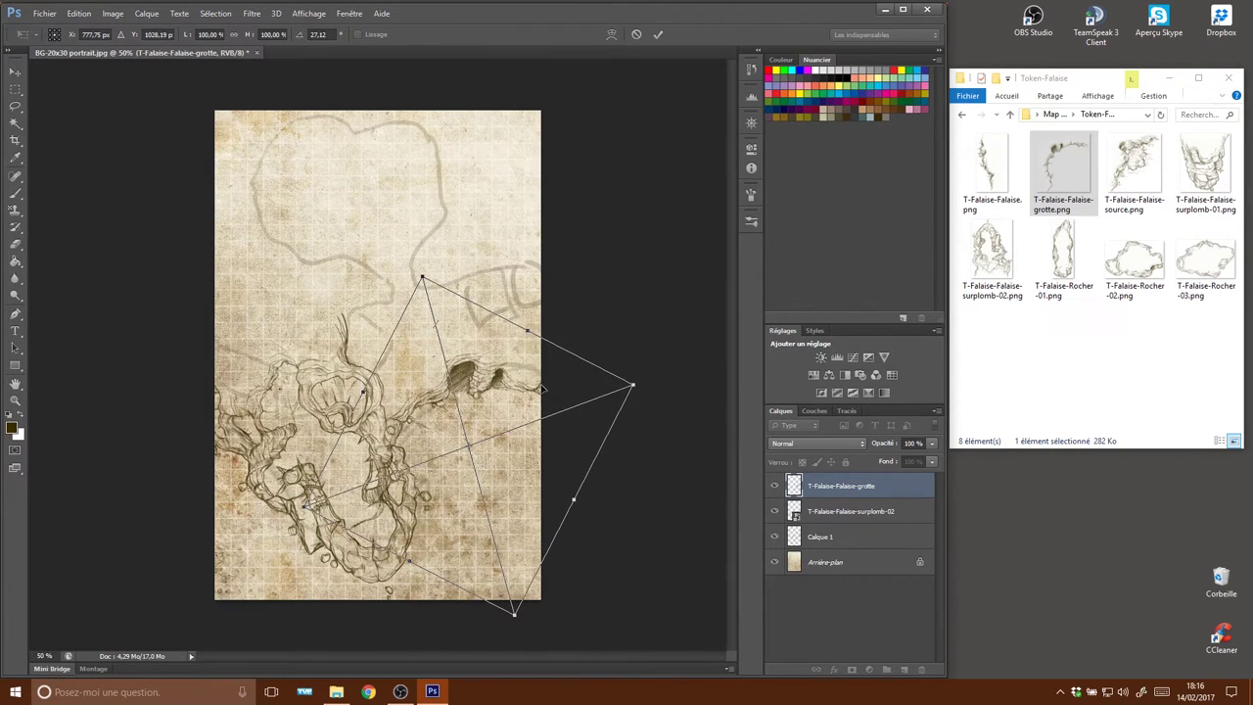
{"action": "key", "text": "Return"}
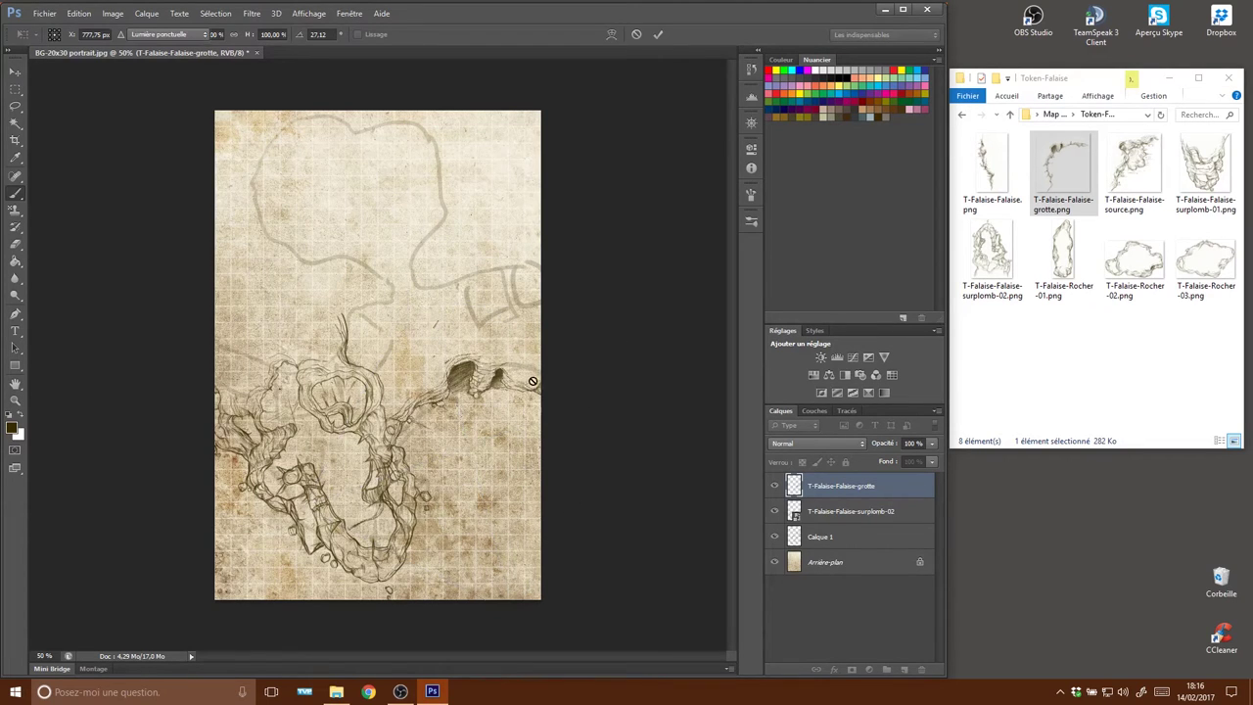
{"action": "key", "text": "b"}
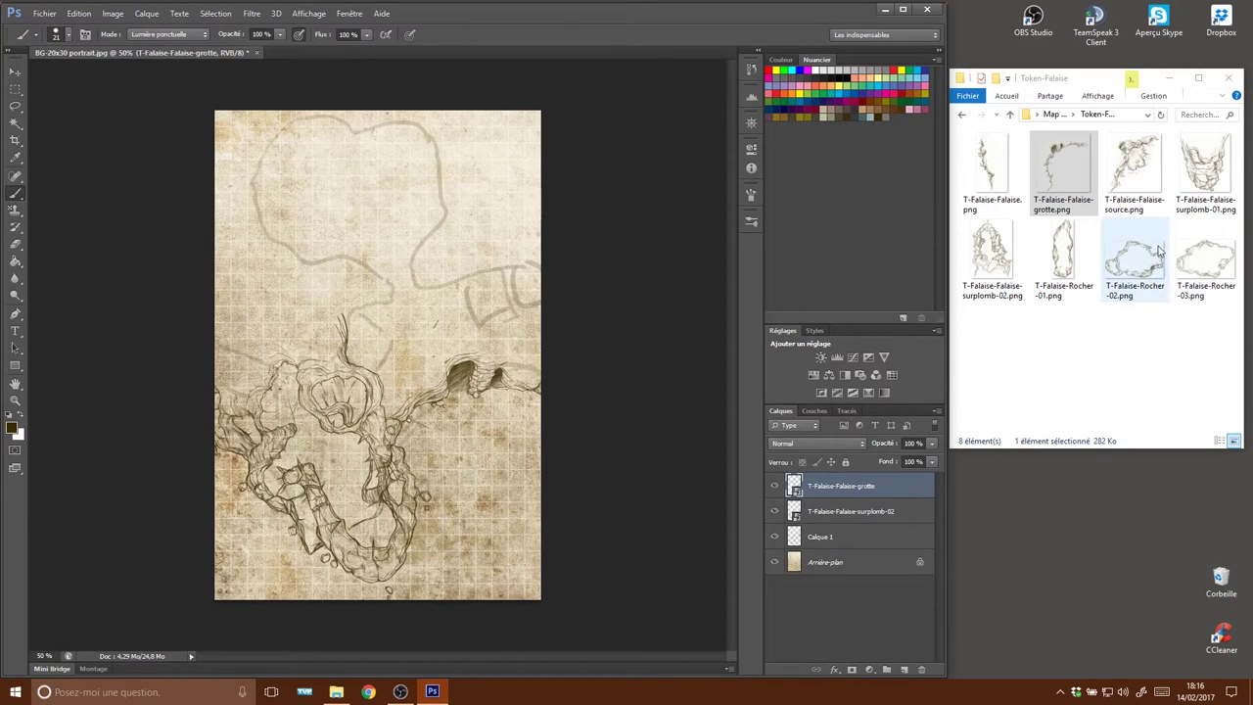
{"action": "left_click_drag", "start_coordinate": [1057, 177], "coordinate": [562, 337]}
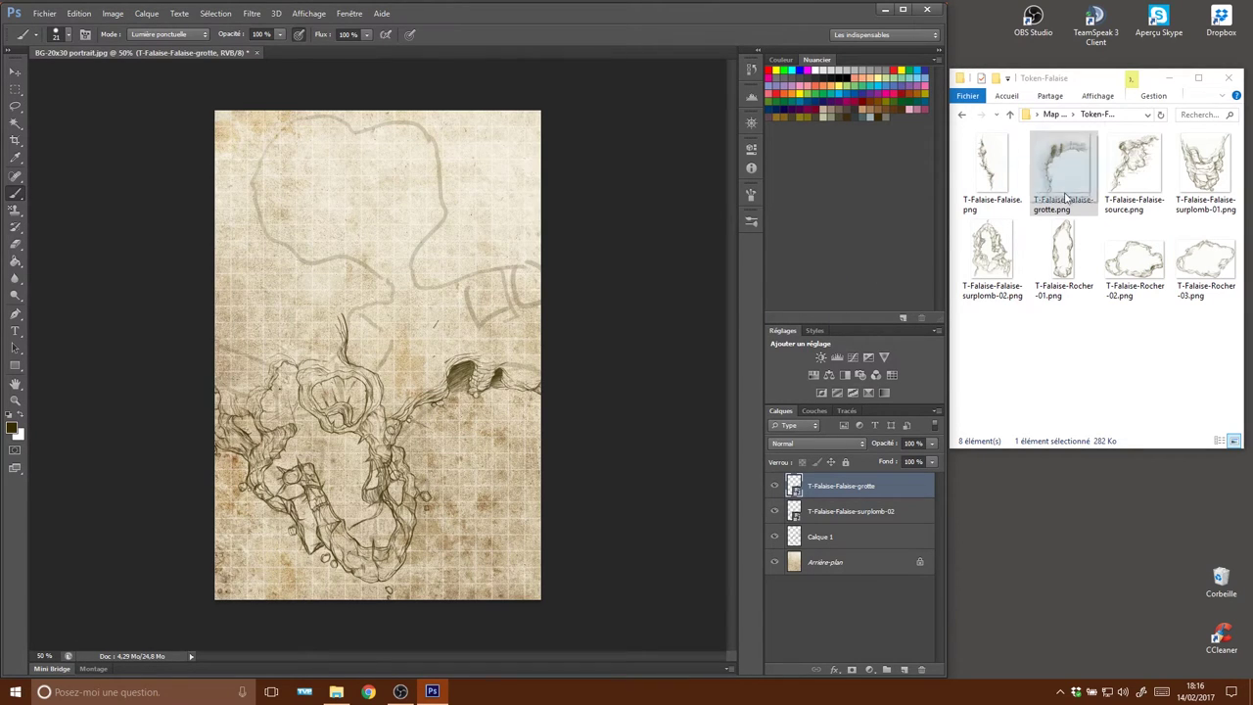
Decline the rasterize prompt and move the cave piece slightly up.
{"action": "left_click", "coordinate": [490, 388]}
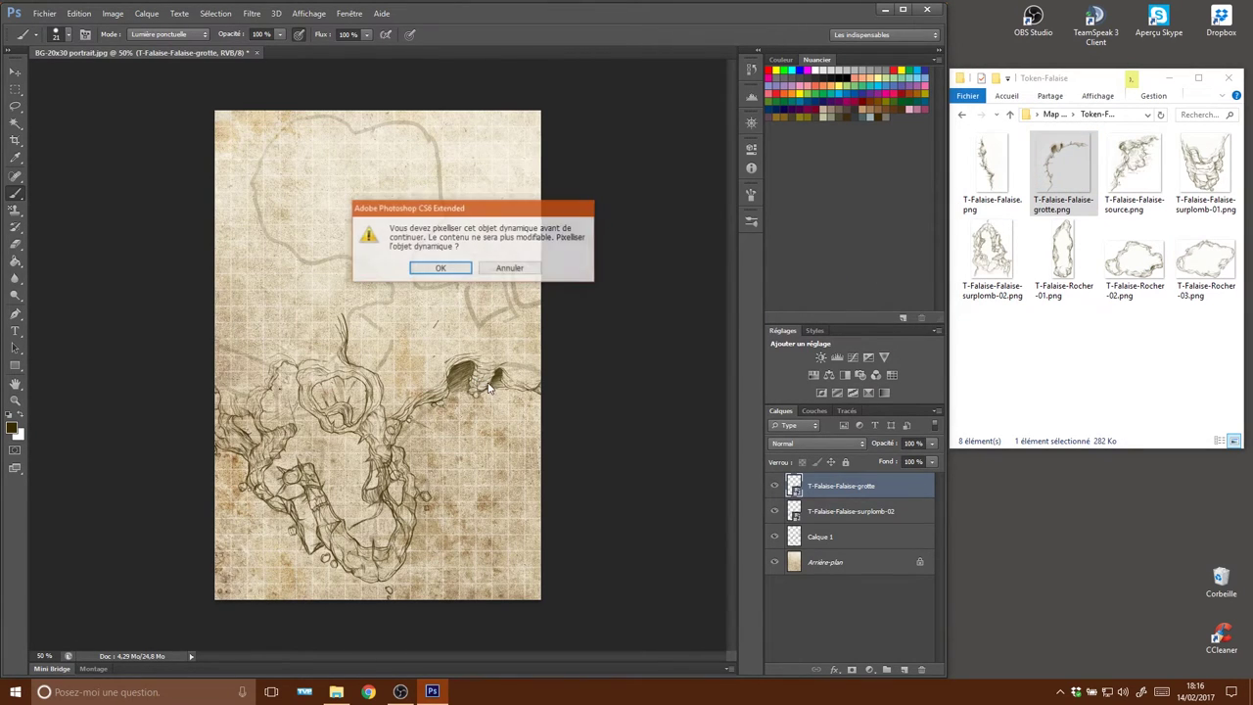
{"action": "left_click", "coordinate": [508, 268]}
{"action": "left_click", "coordinate": [455, 268]}
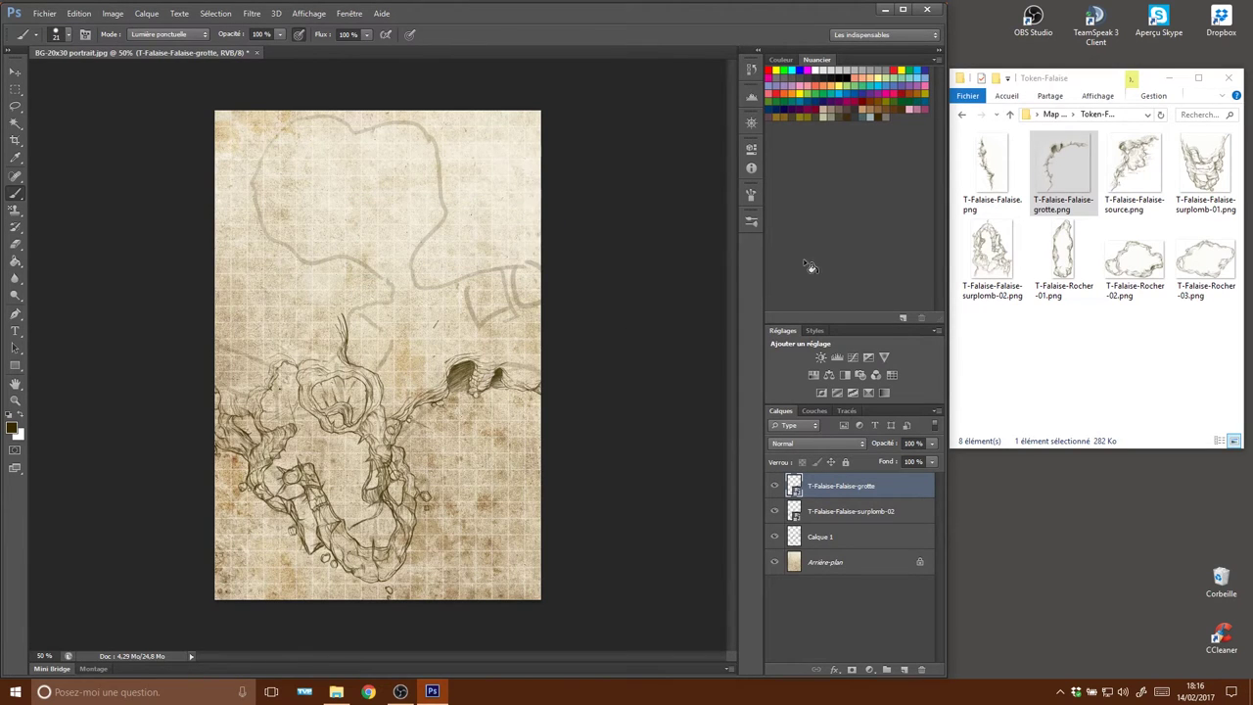
{"action": "key", "text": "v"}
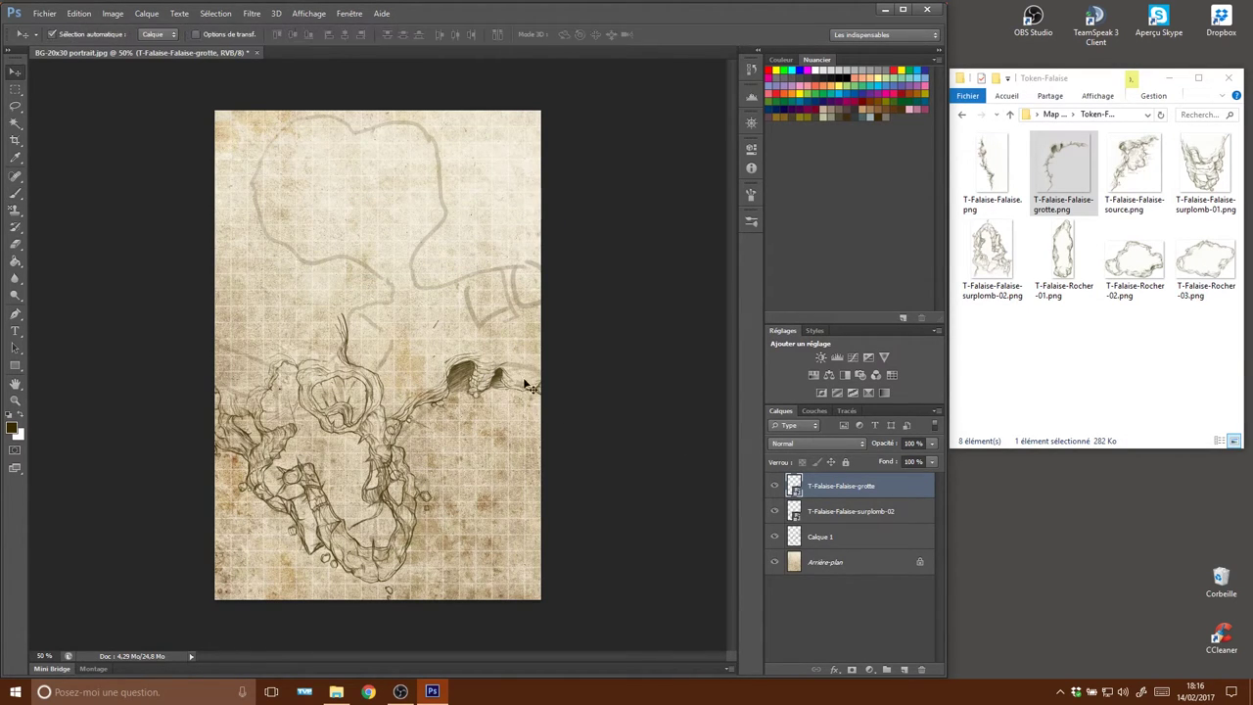
{"action": "left_click_drag", "start_coordinate": [485, 383], "coordinate": [492, 362]}
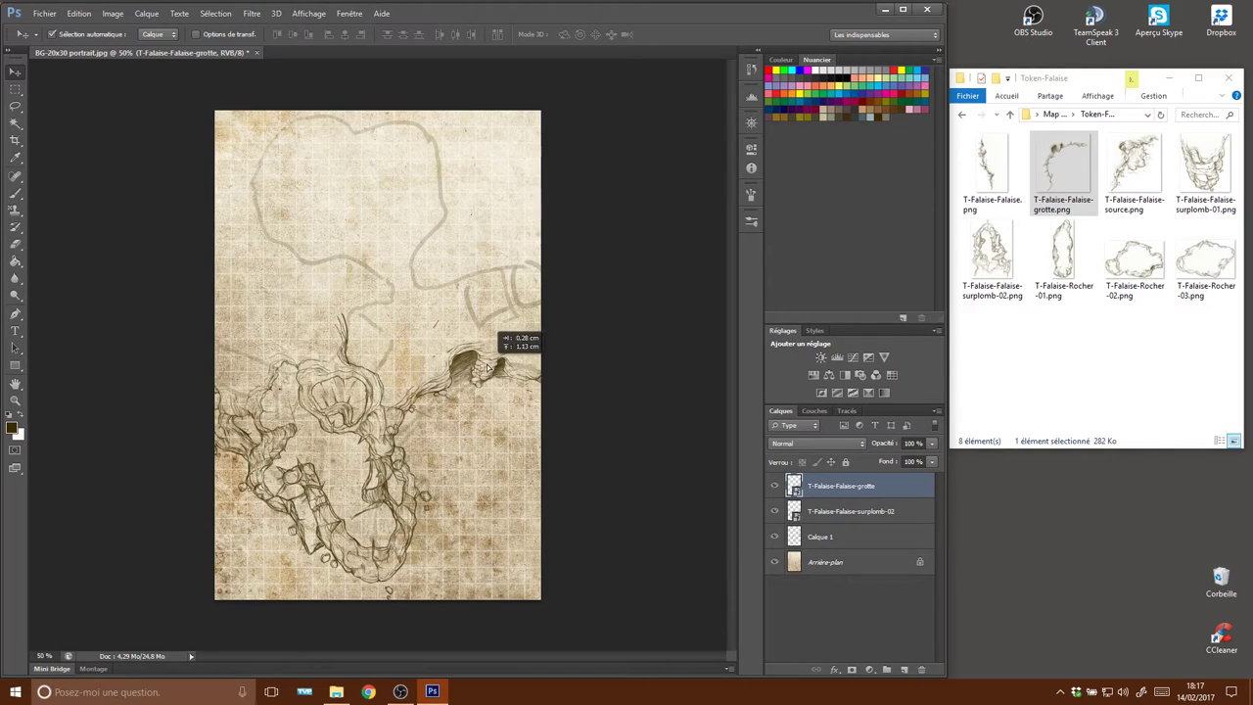
{"action": "left_click_drag", "start_coordinate": [491, 362], "coordinate": [498, 358]}
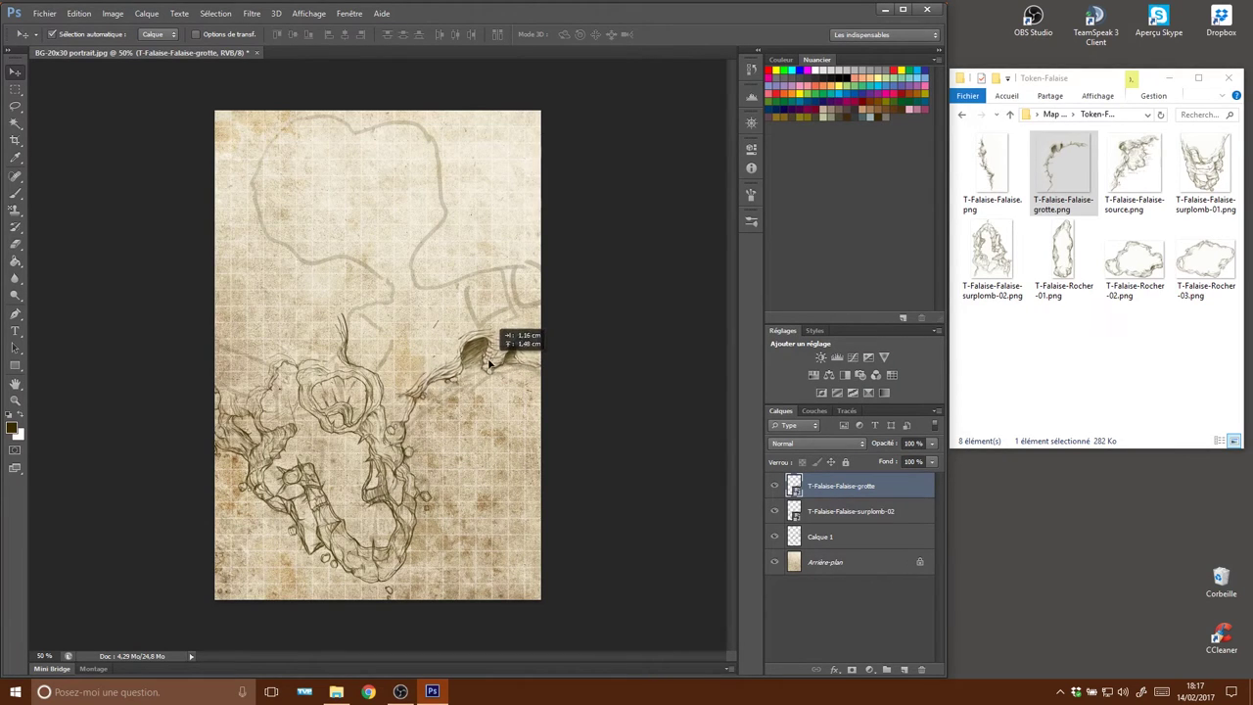
Rotate the cave piece to about 65° and shift the surplomb-02 overhang slightly right.
{"action": "key", "text": "ctrl+t"}
{"action": "mouse_move", "coordinate": [648, 360]}
{"action": "left_mouse_down"}
{"action": "mouse_move", "coordinate": [632, 416]}
{"action": "mouse_move", "coordinate": [544, 379]}
{"action": "mouse_move", "coordinate": [560, 378]}
{"action": "left_mouse_up"}
{"action": "mouse_move", "coordinate": [565, 251]}
{"action": "left_mouse_down"}
{"action": "mouse_move", "coordinate": [697, 490]}
{"action": "mouse_move", "coordinate": [686, 487]}
{"action": "left_mouse_up"}
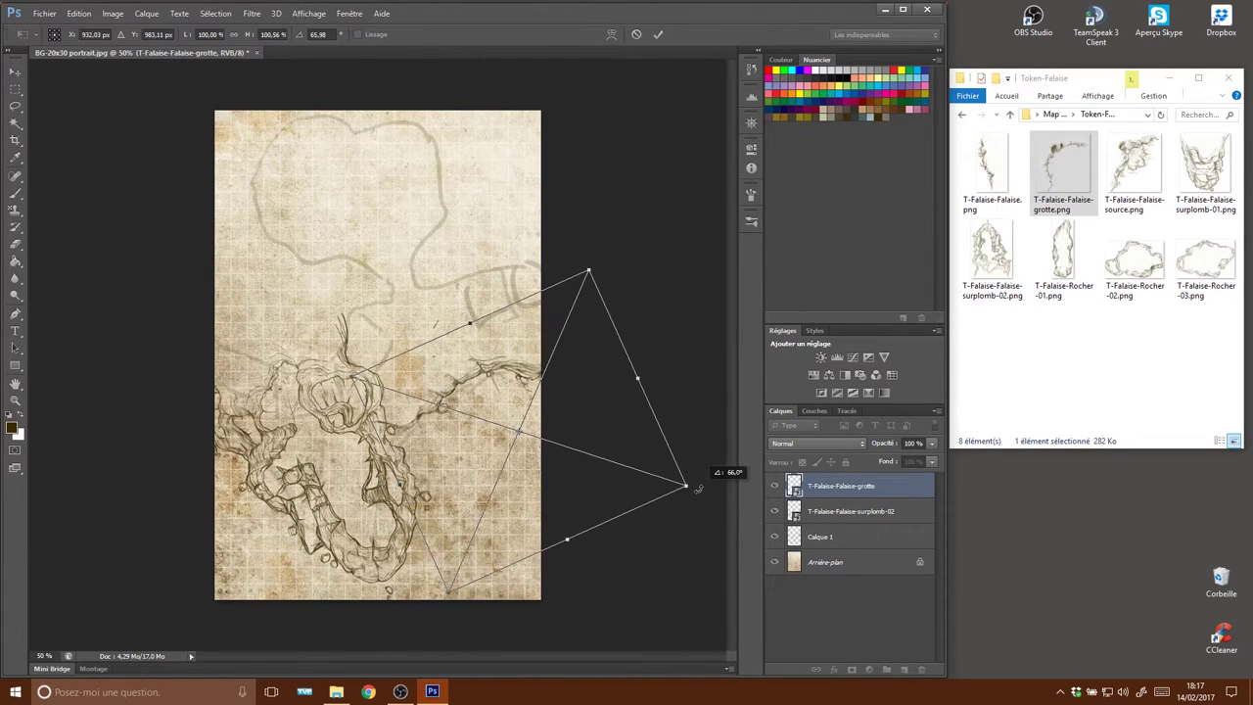
{"action": "left_click_drag", "start_coordinate": [529, 375], "coordinate": [528, 374]}
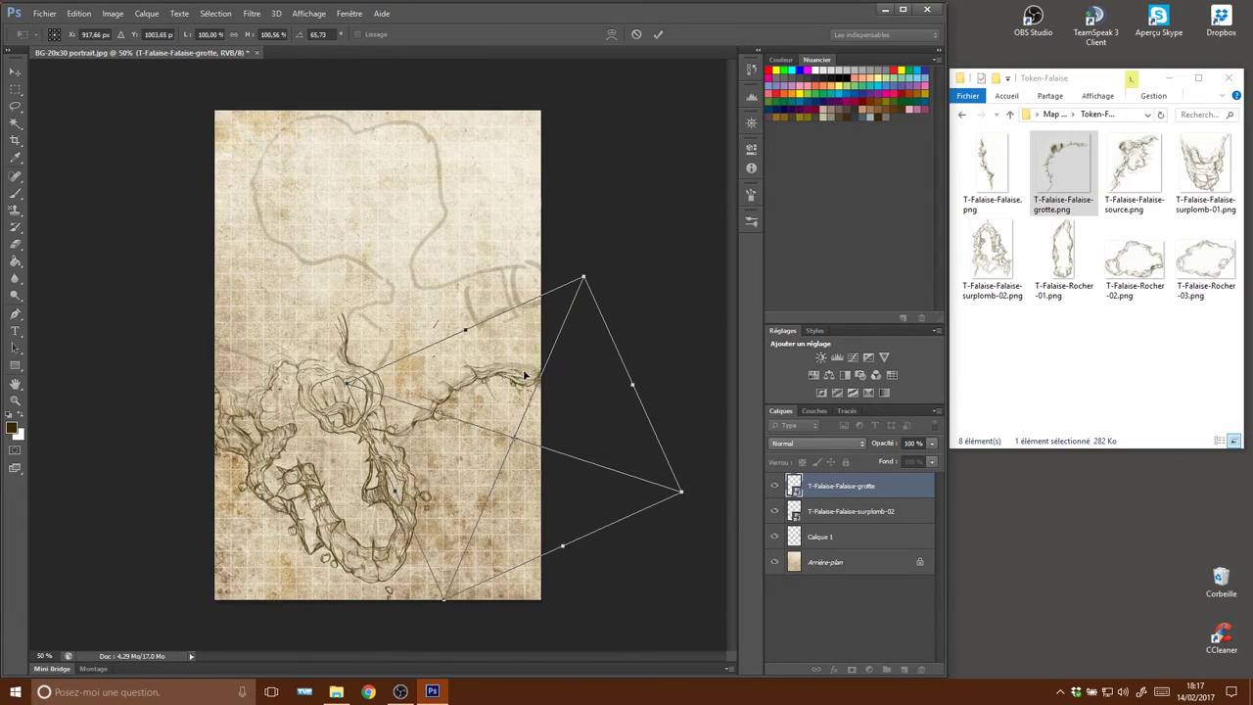
{"action": "key", "text": "Return"}
{"action": "left_click_drag", "start_coordinate": [389, 504], "coordinate": [414, 505]}
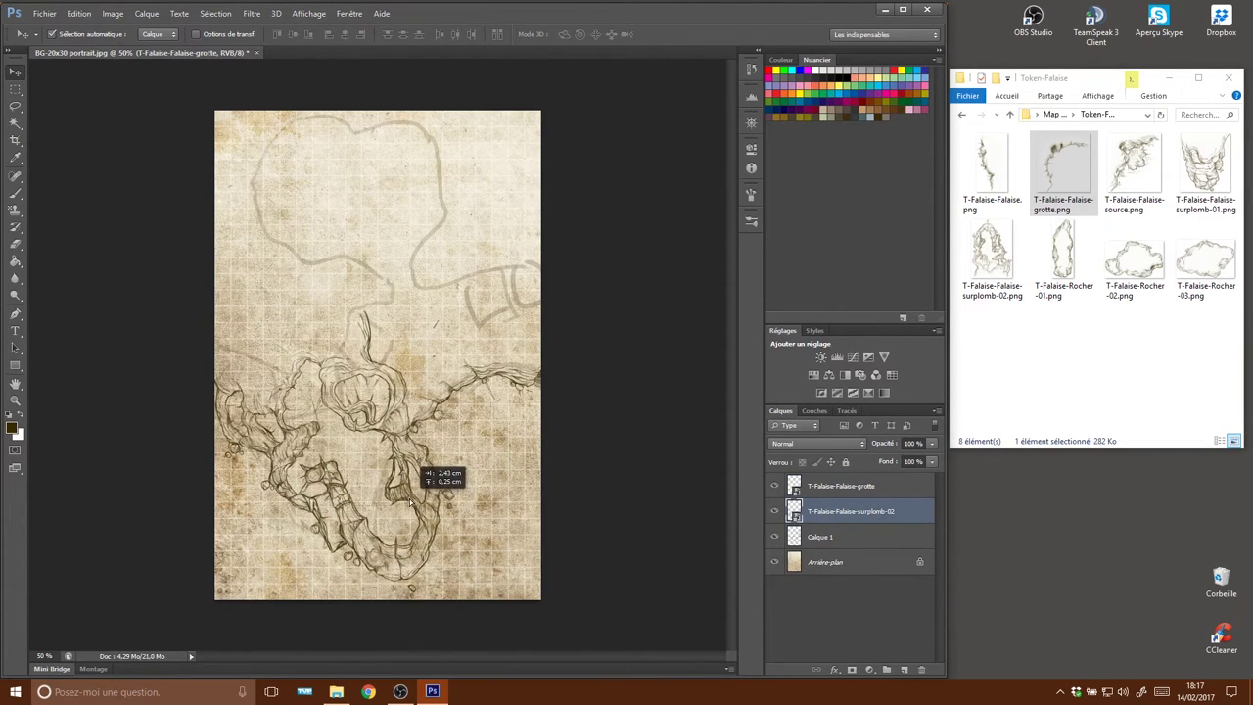
{"action": "left_click_drag", "start_coordinate": [414, 505], "coordinate": [415, 505]}
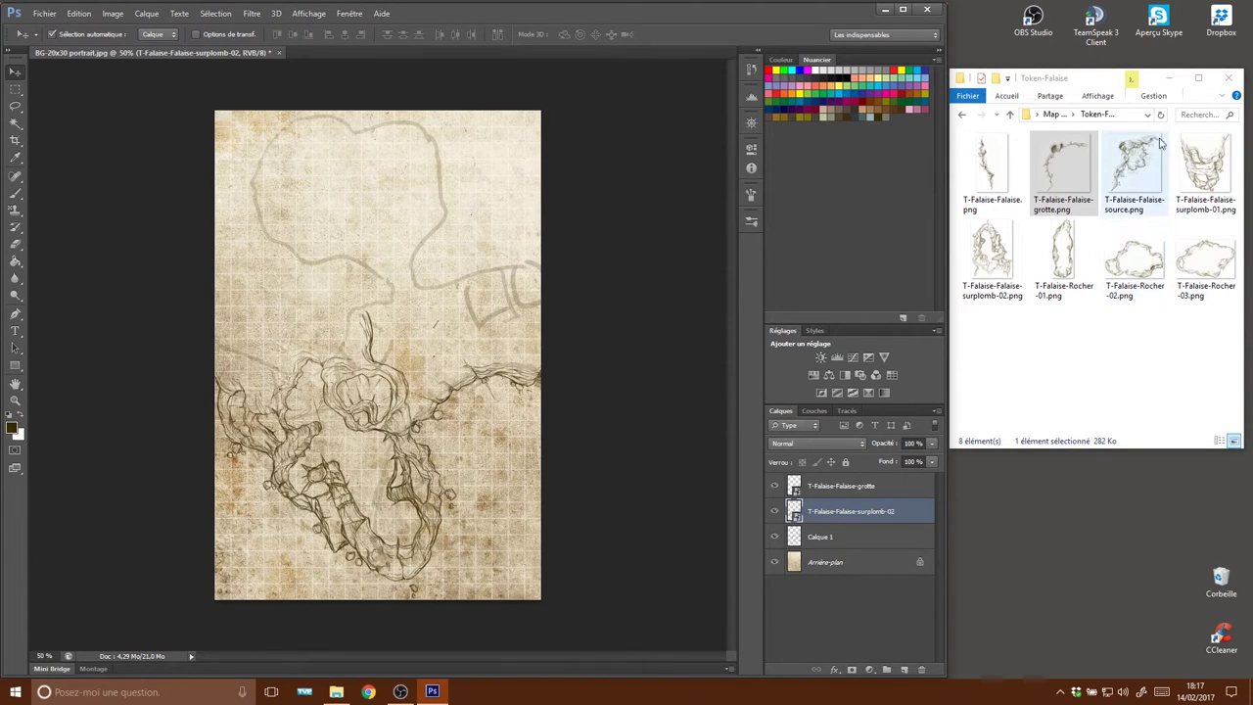
Add a second grotte cave piece higher up, rotated about 23°.
{"action": "left_click_drag", "start_coordinate": [1061, 177], "coordinate": [698, 315]}
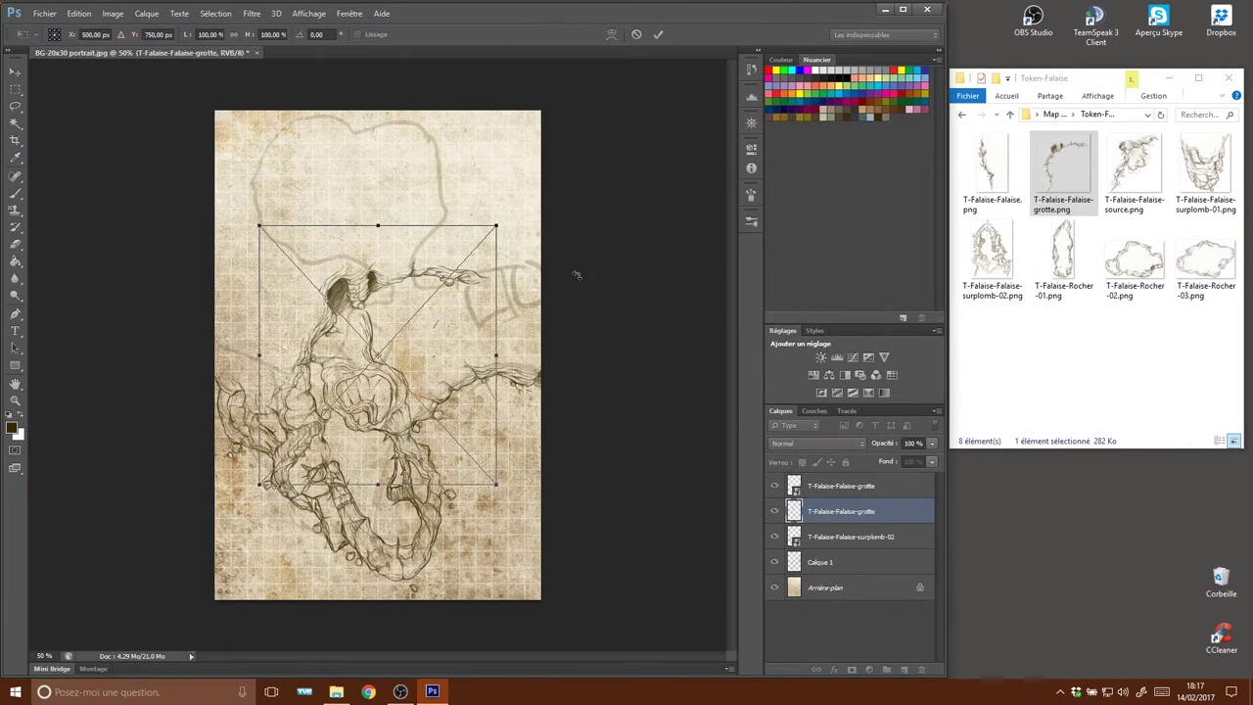
{"action": "mouse_move", "coordinate": [524, 225]}
{"action": "left_mouse_down"}
{"action": "mouse_move", "coordinate": [518, 236]}
{"action": "mouse_move", "coordinate": [595, 253]}
{"action": "left_mouse_up"}
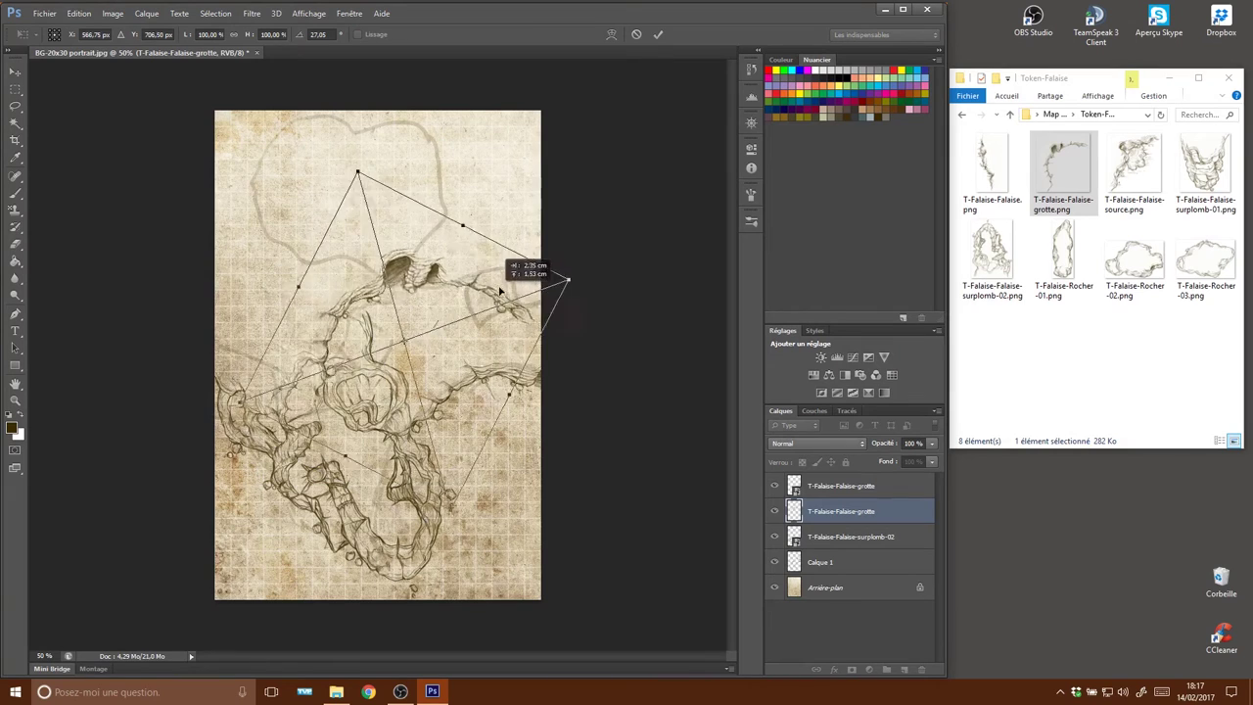
{"action": "left_click_drag", "start_coordinate": [608, 242], "coordinate": [602, 257]}
{"action": "left_click_drag", "start_coordinate": [516, 264], "coordinate": [507, 286]}
{"action": "mouse_move", "coordinate": [616, 290]}
{"action": "left_mouse_down"}
{"action": "mouse_move", "coordinate": [581, 253]}
{"action": "mouse_move", "coordinate": [525, 278]}
{"action": "left_mouse_up"}
{"action": "key", "text": "Return"}
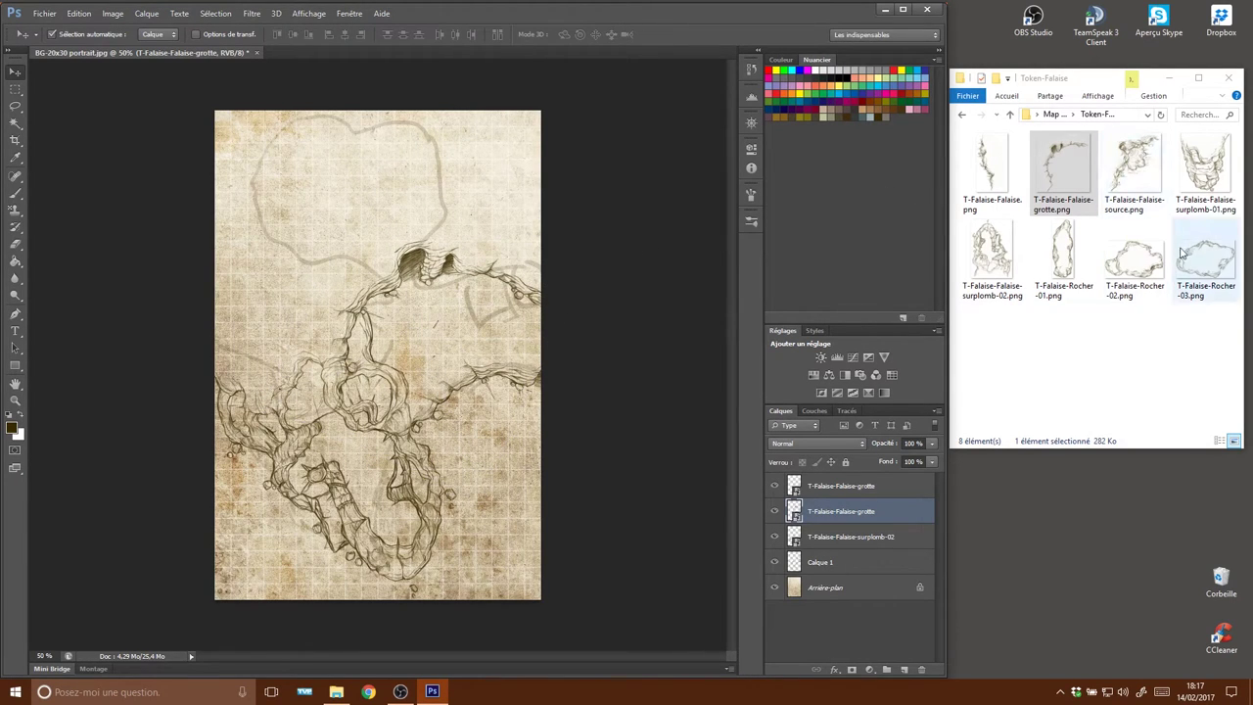
{"action": "mouse_move", "coordinate": [1196, 264]}
{"action": "left_mouse_down"}
{"action": "mouse_move", "coordinate": [380, 321]}
{"action": "mouse_move", "coordinate": [354, 290]}
{"action": "left_mouse_up"}
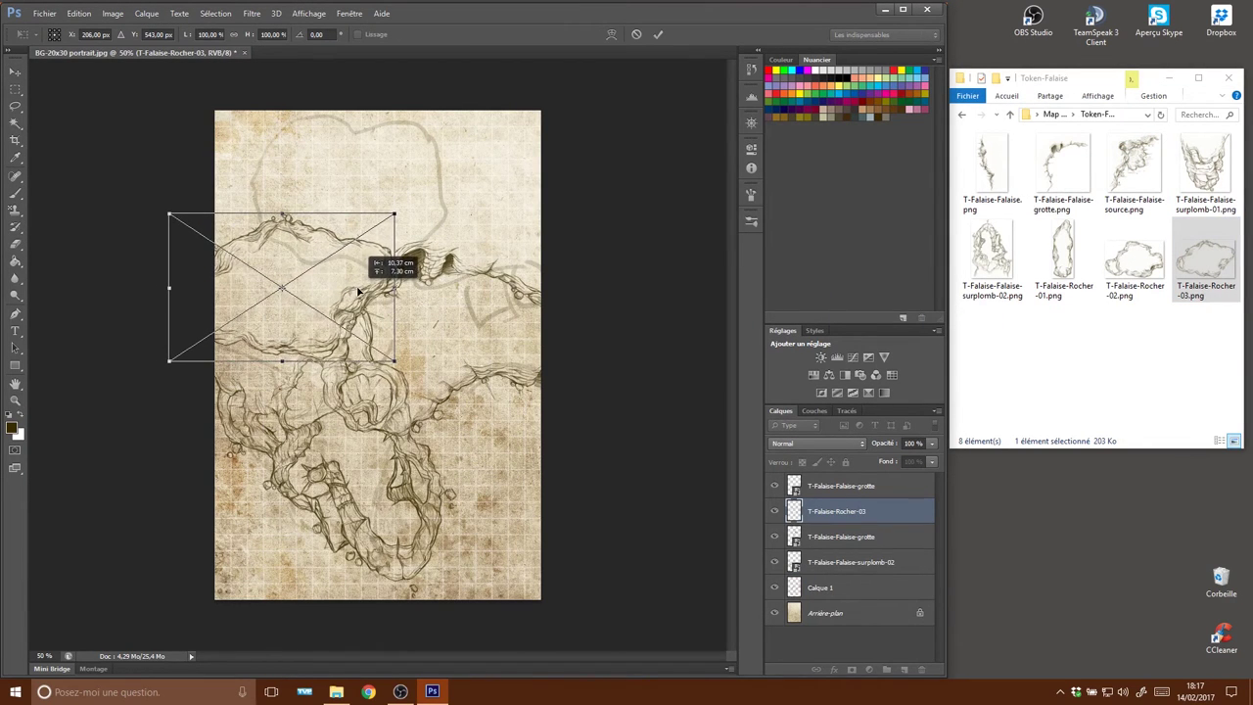
Set Rocher-03 at about 29° and place Falaise-source near the top, rotated about 60°.
{"action": "left_click_drag", "start_coordinate": [403, 202], "coordinate": [385, 284]}
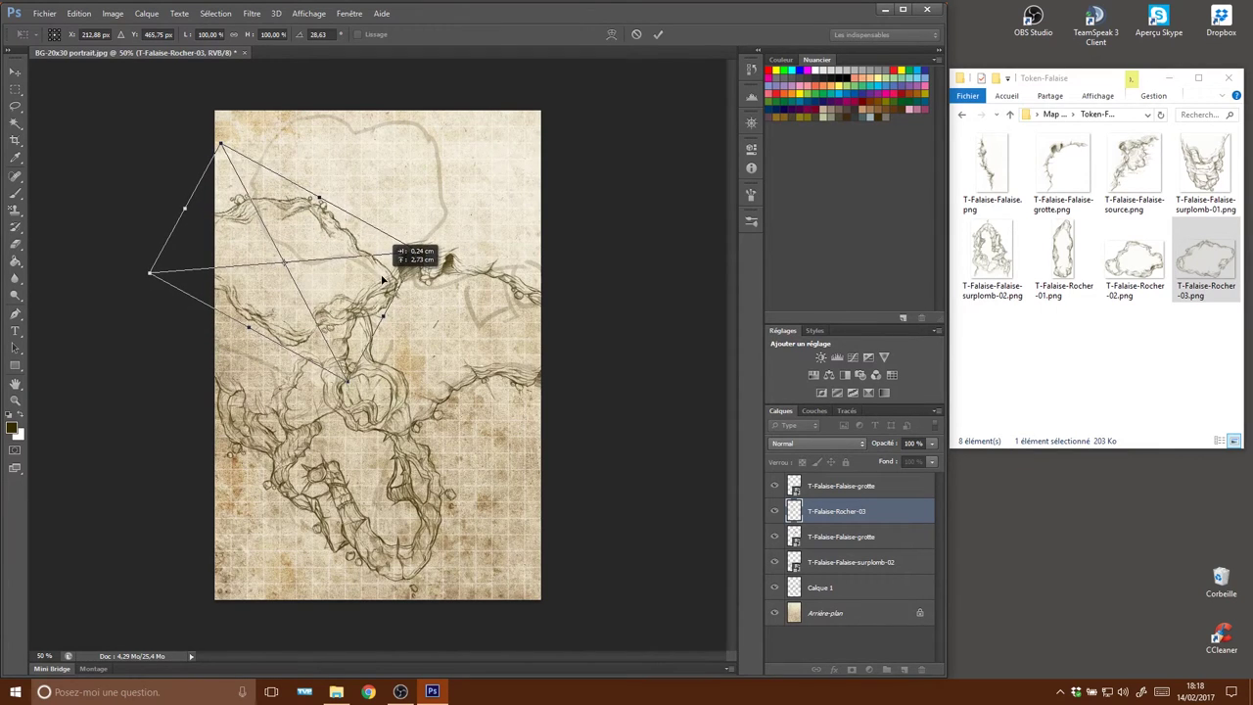
{"action": "left_click_drag", "start_coordinate": [385, 283], "coordinate": [381, 280]}
{"action": "key", "text": "Return"}
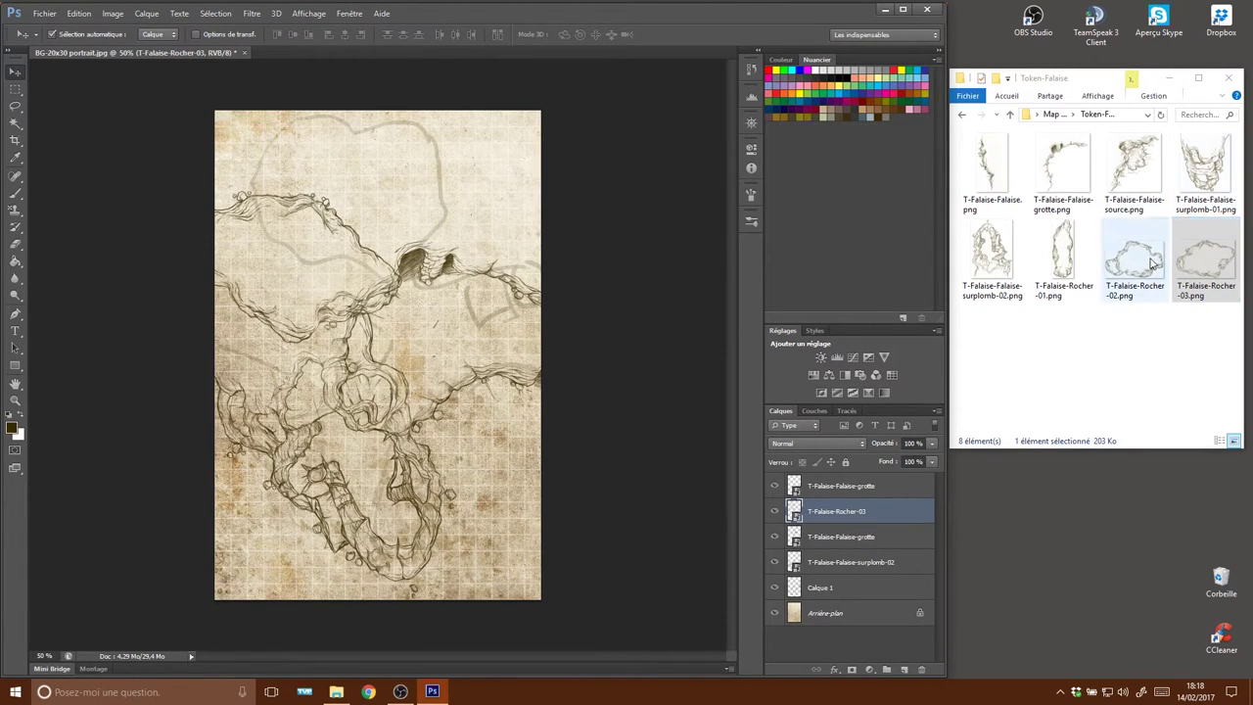
{"action": "mouse_move", "coordinate": [1136, 168]}
{"action": "left_mouse_down"}
{"action": "mouse_move", "coordinate": [412, 232]}
{"action": "mouse_move", "coordinate": [419, 210]}
{"action": "left_mouse_up"}
{"action": "mouse_move", "coordinate": [403, 361]}
{"action": "left_mouse_down"}
{"action": "mouse_move", "coordinate": [390, 206]}
{"action": "mouse_move", "coordinate": [377, 202]}
{"action": "left_mouse_up"}
{"action": "mouse_move", "coordinate": [453, 102]}
{"action": "left_mouse_down"}
{"action": "mouse_move", "coordinate": [480, 245]}
{"action": "mouse_move", "coordinate": [433, 182]}
{"action": "left_mouse_up"}
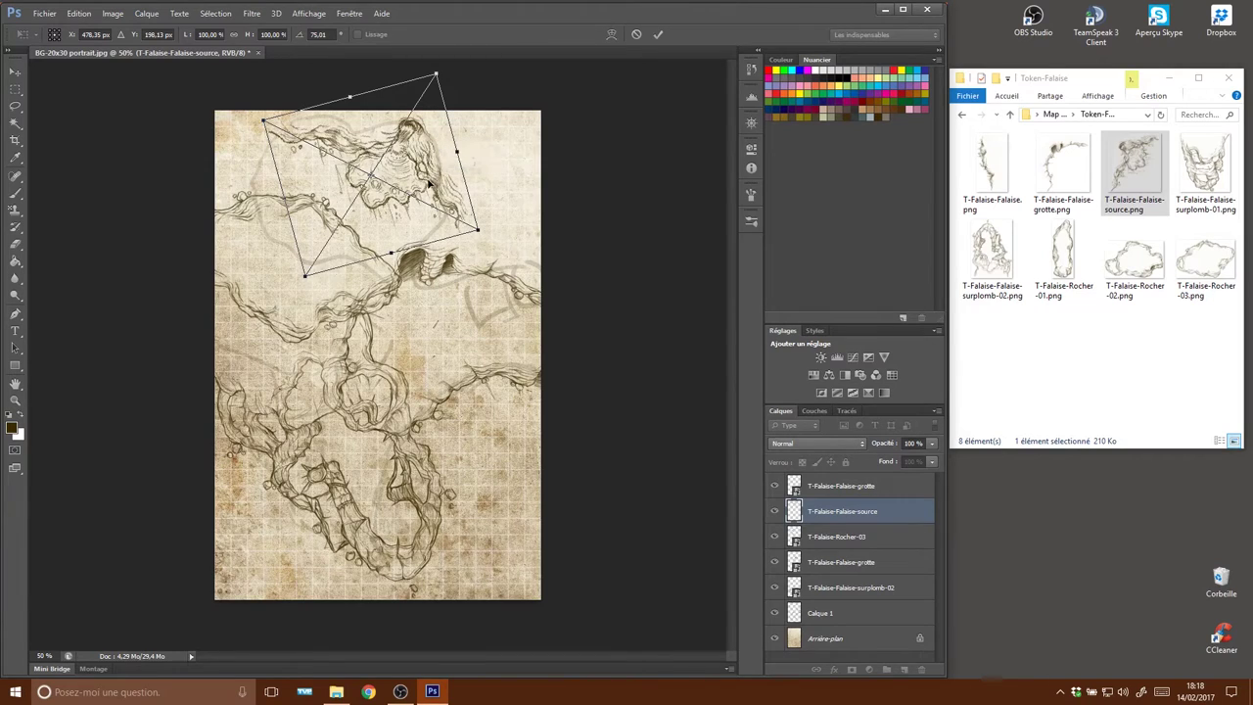
{"action": "key", "text": "Return"}
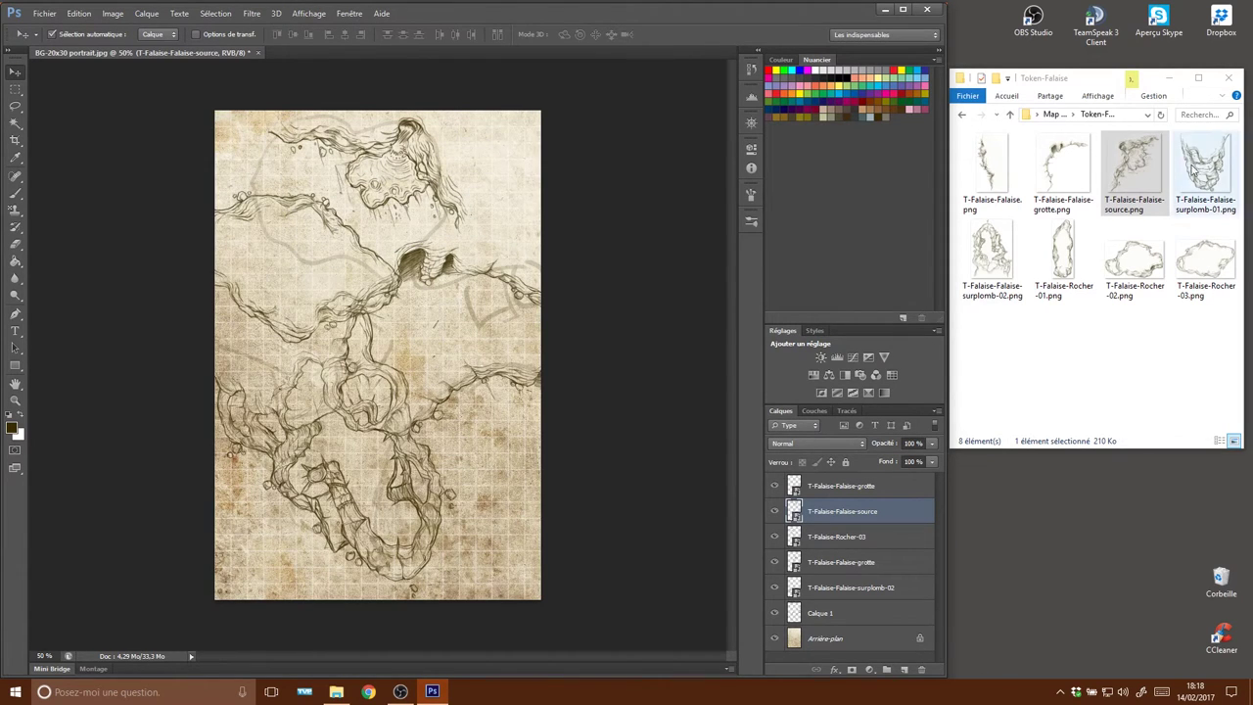
Place the Rocher-02 rock piece and delete the duplicate lower cave piece layer.
{"action": "mouse_move", "coordinate": [1140, 267]}
{"action": "left_mouse_down"}
{"action": "mouse_move", "coordinate": [479, 323]}
{"action": "mouse_move", "coordinate": [561, 227]}
{"action": "left_mouse_up"}
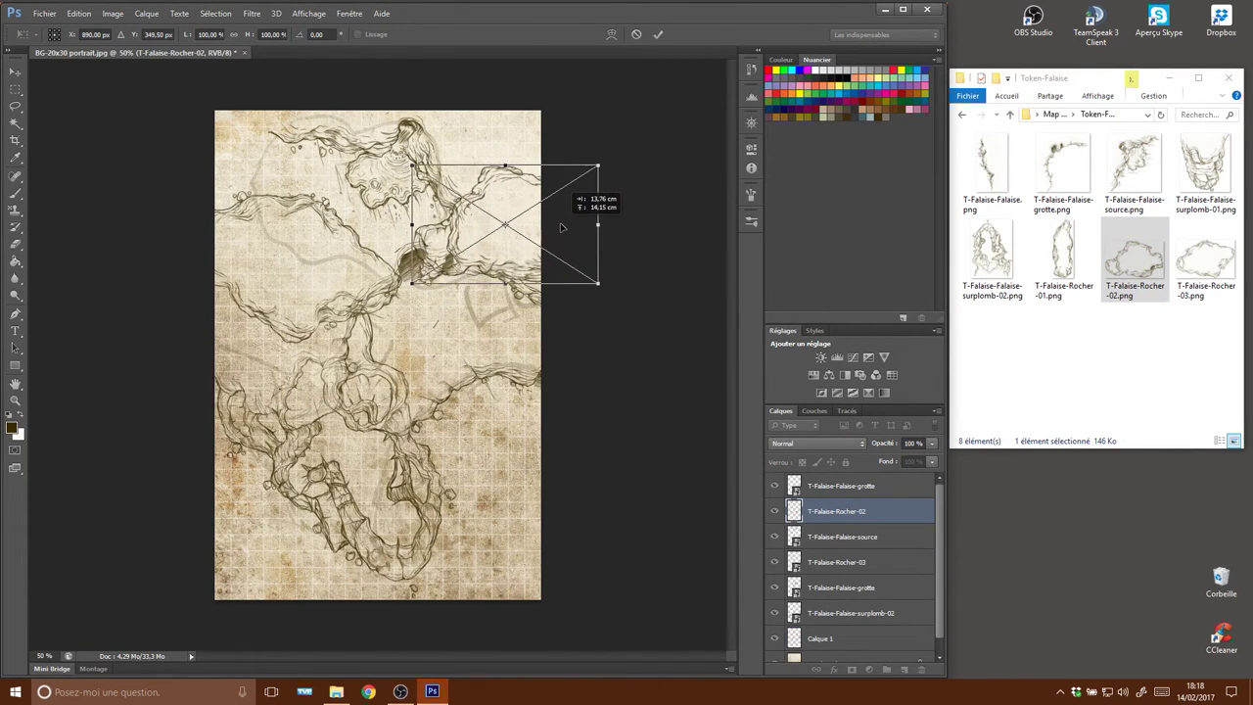
{"action": "left_click_drag", "start_coordinate": [561, 227], "coordinate": [537, 240]}
{"action": "key", "text": "Return"}
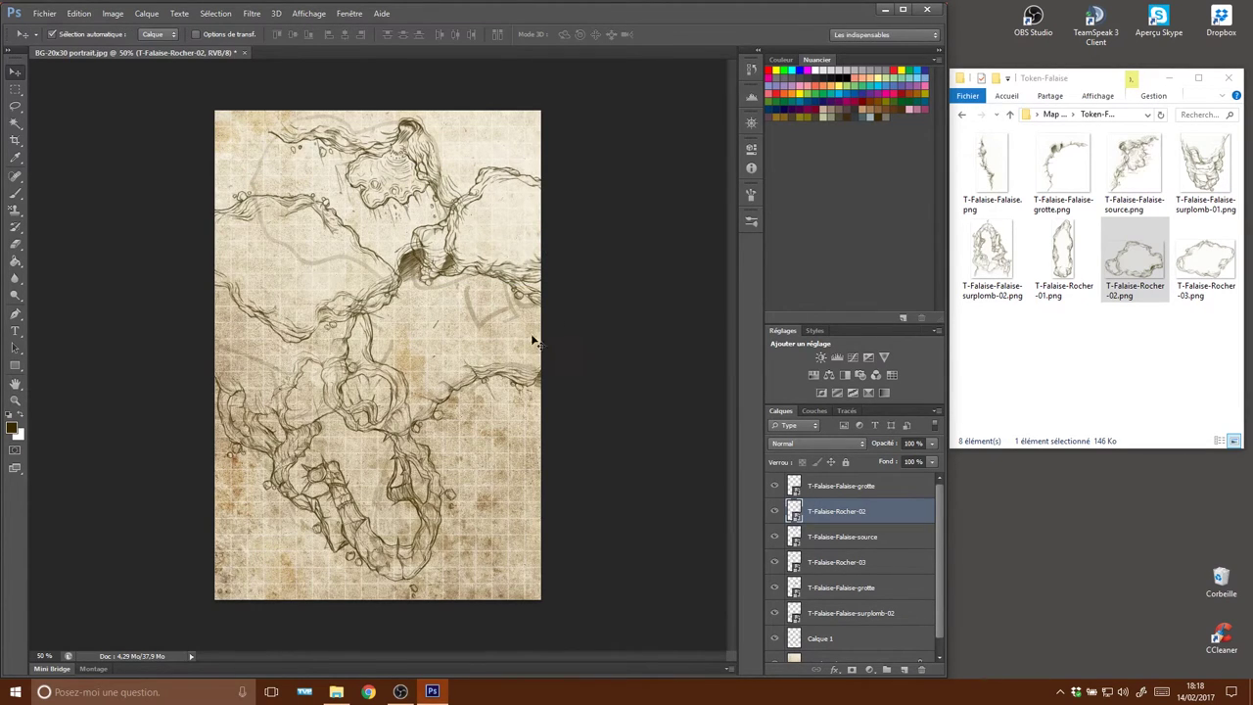
{"action": "left_click_drag", "start_coordinate": [411, 265], "coordinate": [466, 331]}
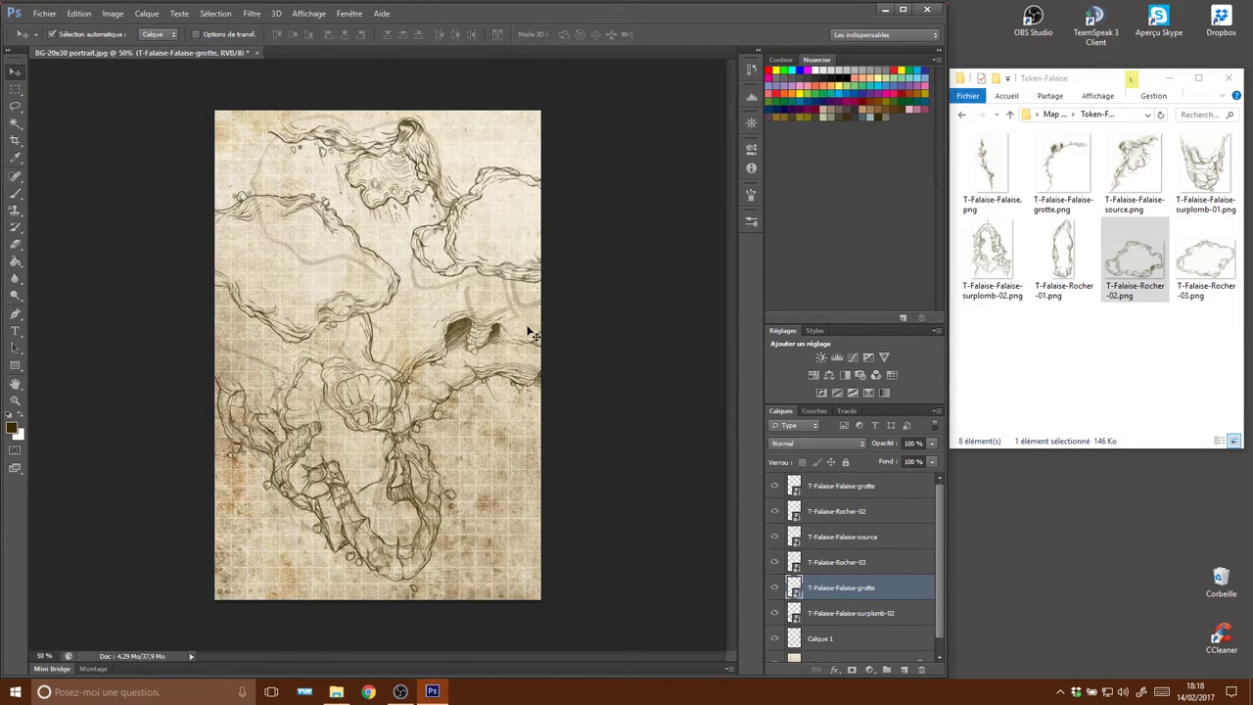
{"action": "key", "text": "Delete"}
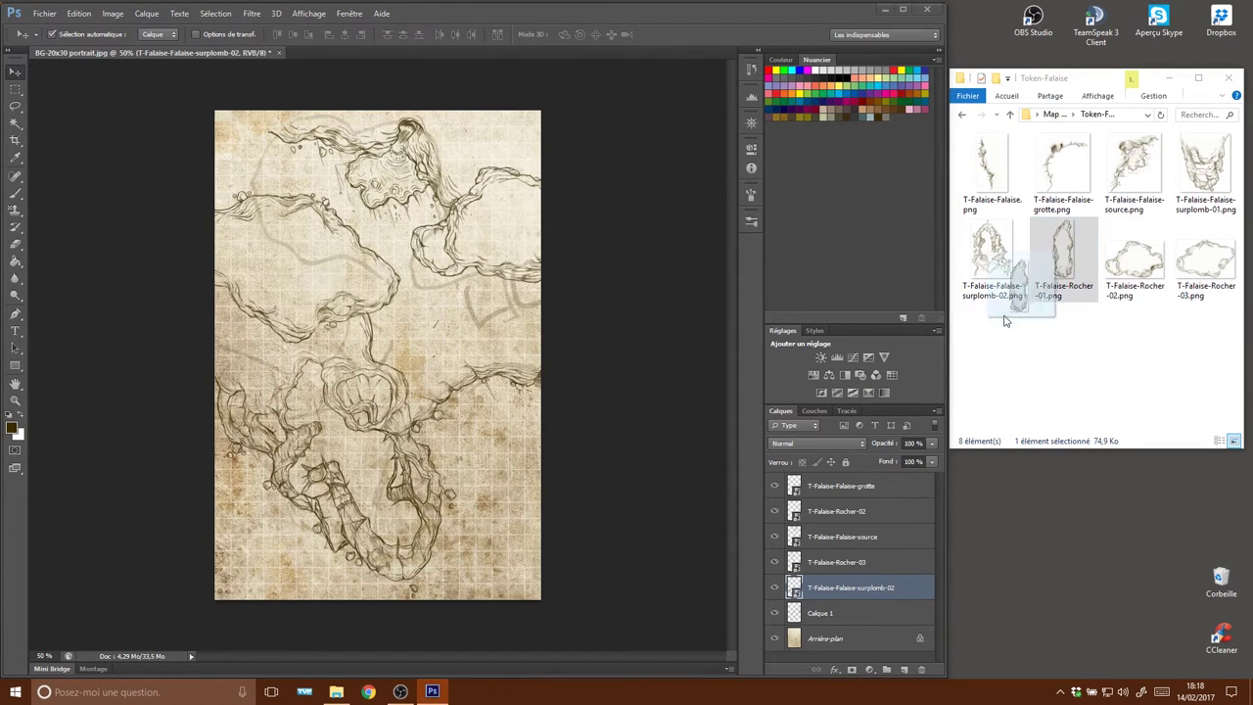
Place Rocher-01 in the map's top-left corner, rotated about 27°, then select the top cave layer.
{"action": "left_click_drag", "start_coordinate": [1065, 257], "coordinate": [385, 210]}
{"action": "left_click_drag", "start_coordinate": [400, 351], "coordinate": [277, 140]}
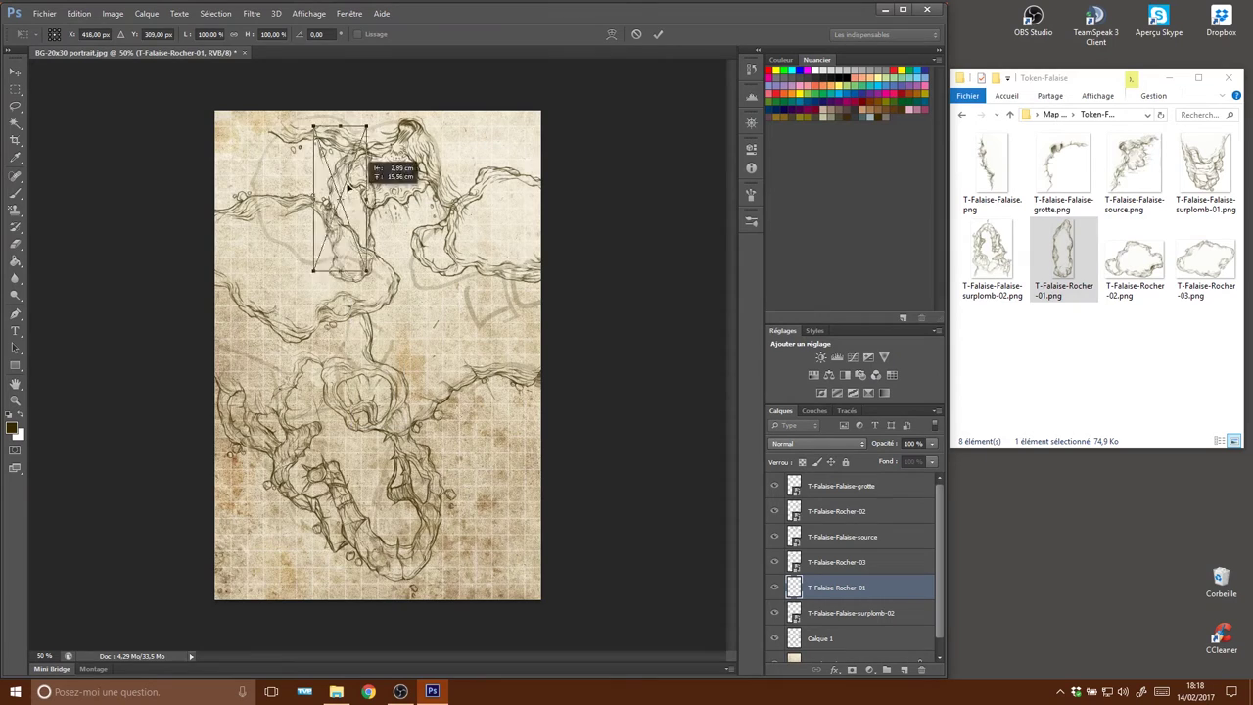
{"action": "left_click_drag", "start_coordinate": [286, 66], "coordinate": [299, 84]}
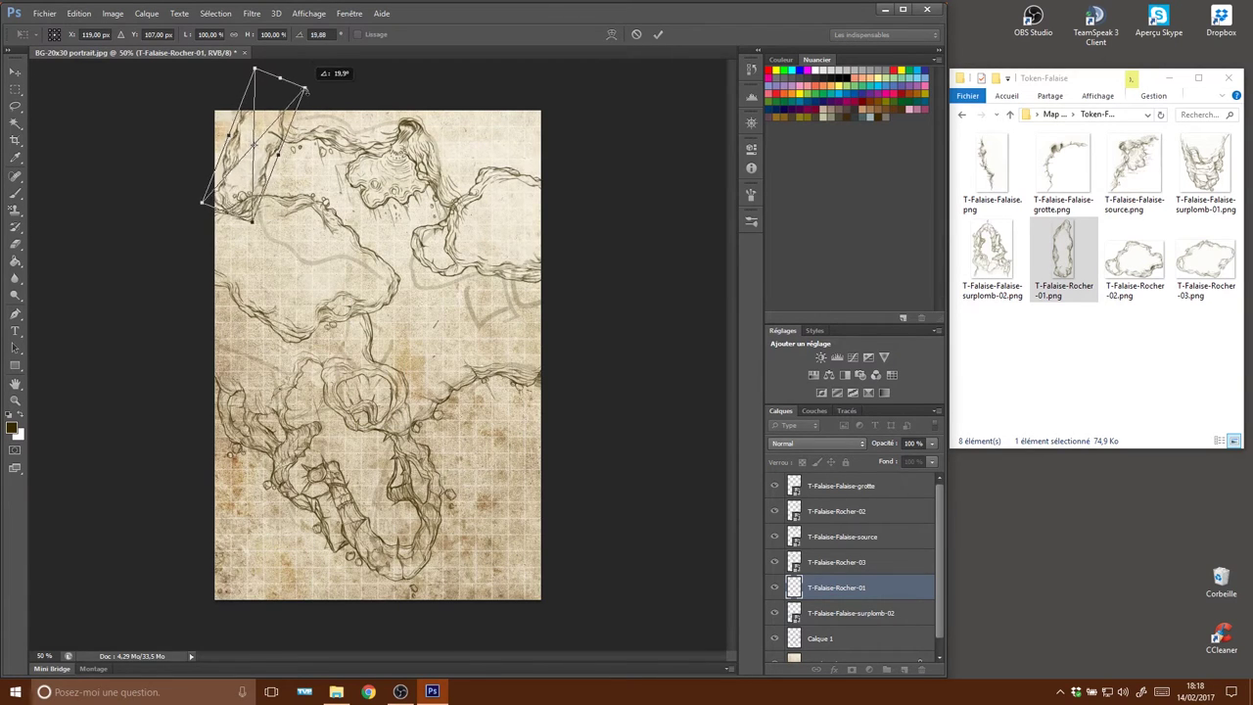
{"action": "left_click_drag", "start_coordinate": [271, 149], "coordinate": [260, 150]}
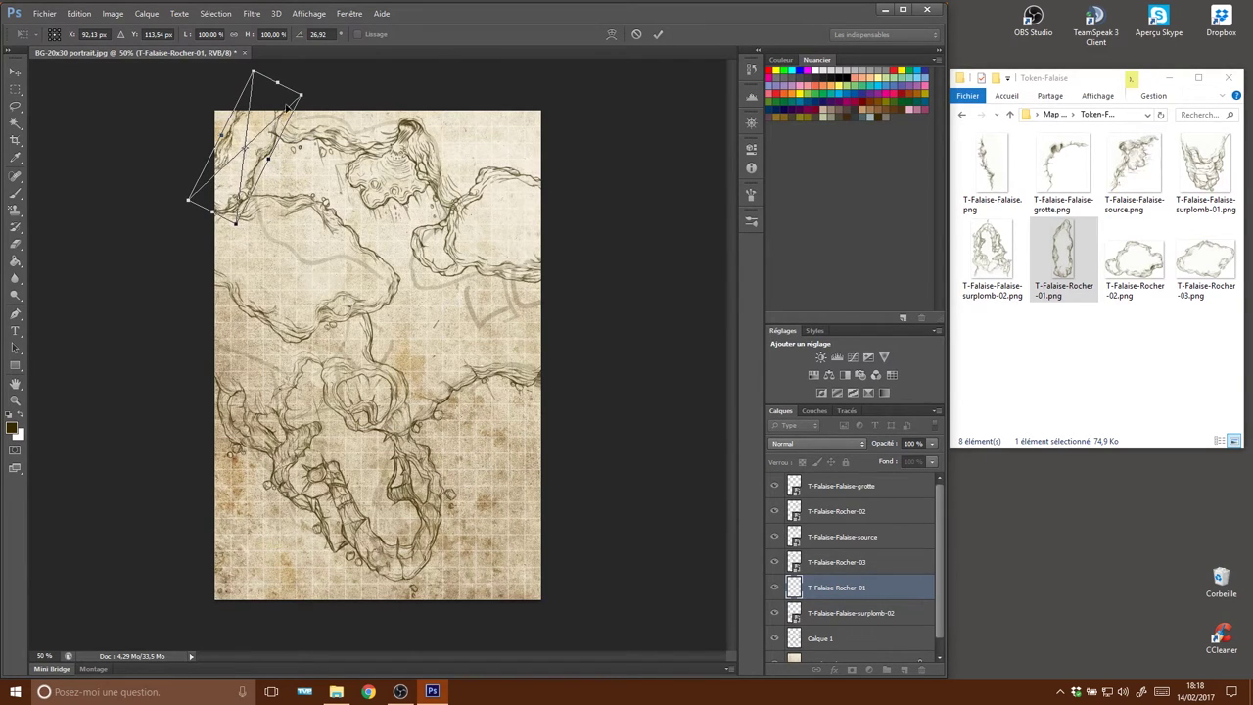
{"action": "key", "text": "Return"}
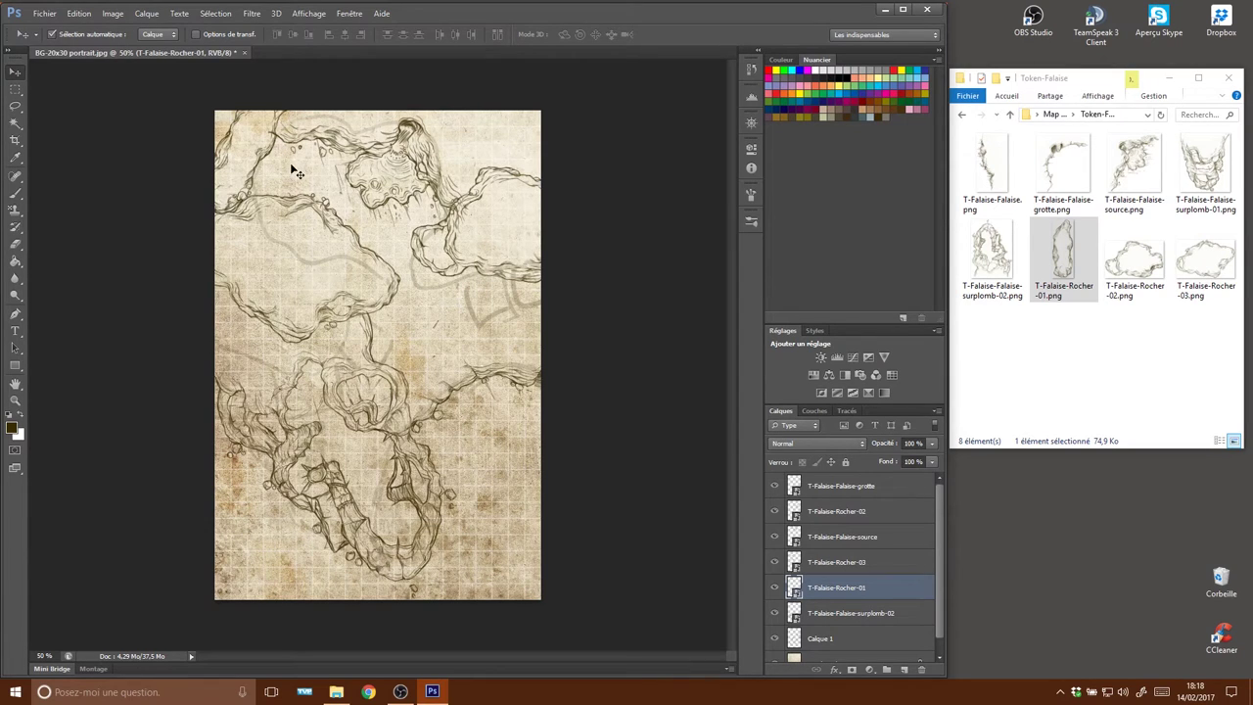
{"action": "mouse_move", "coordinate": [936, 581]}
{"action": "left_mouse_down"}
{"action": "mouse_move", "coordinate": [937, 598]}
{"action": "mouse_move", "coordinate": [938, 537]}
{"action": "left_mouse_up"}
{"action": "left_click", "coordinate": [844, 495]}
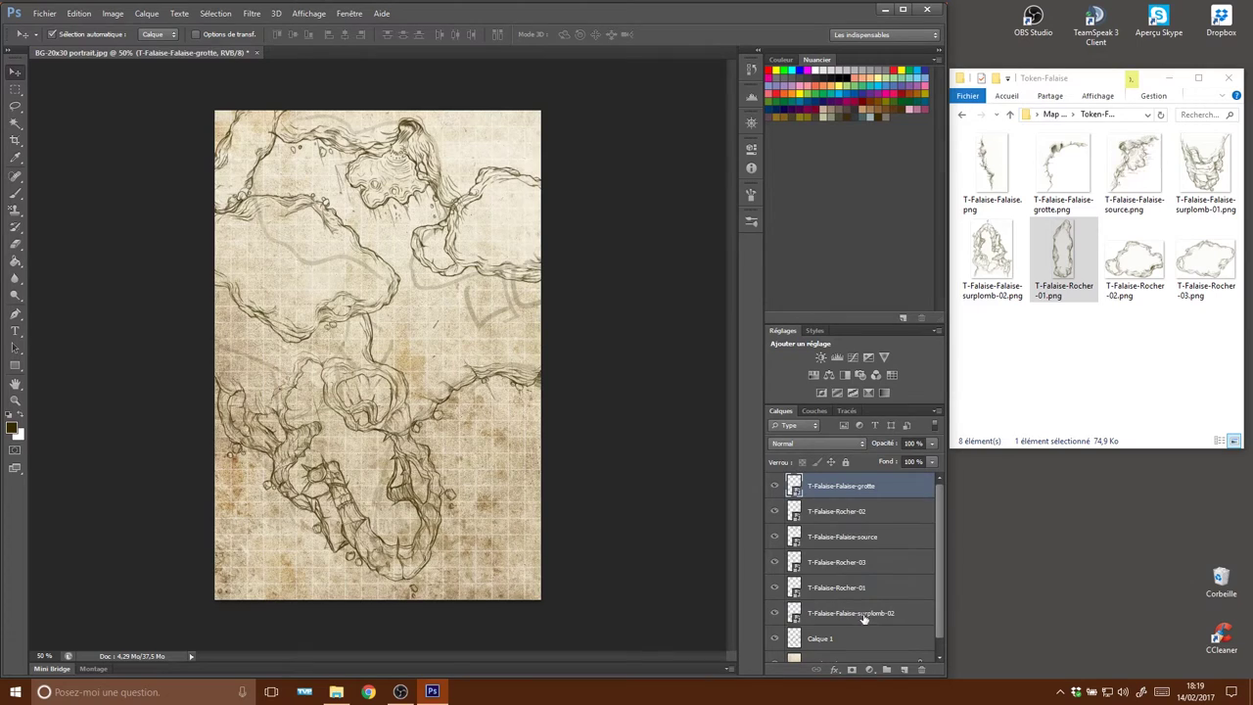
Rasterize all the cliff layers down to surplomb-02.
{"action": "left_click", "coordinate": [861, 617], "text": "shift"}
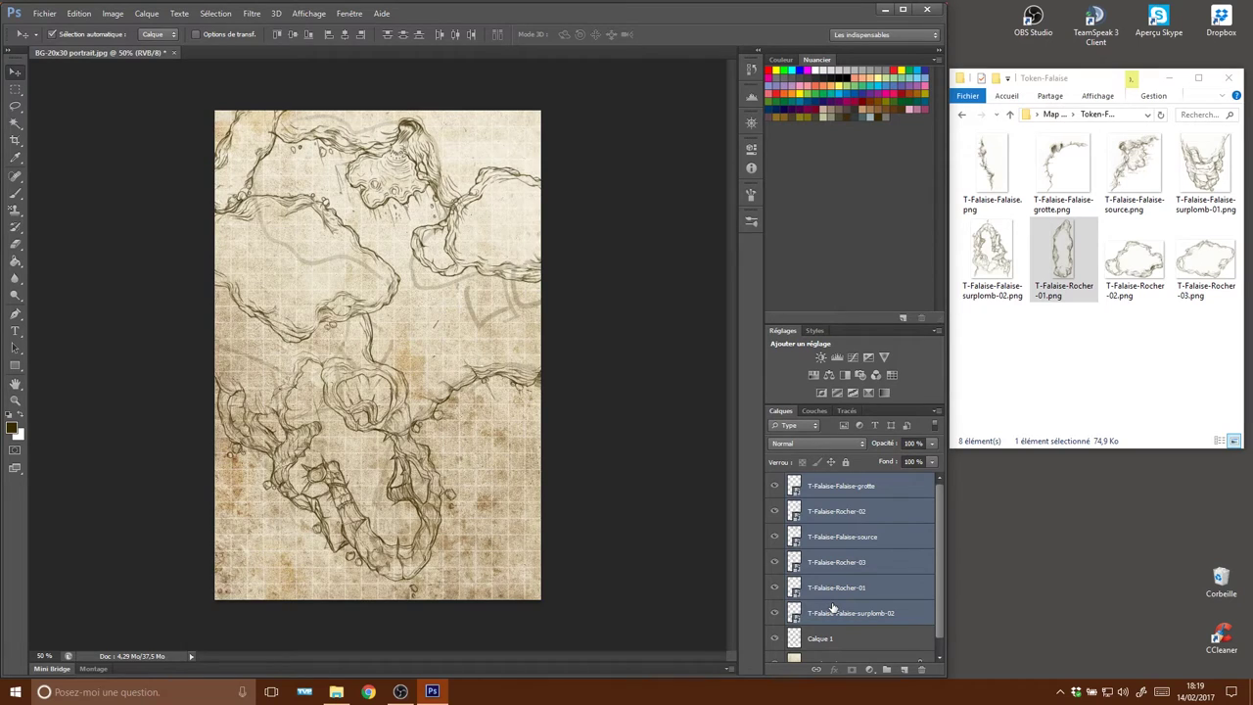
{"action": "right_click", "coordinate": [837, 486]}
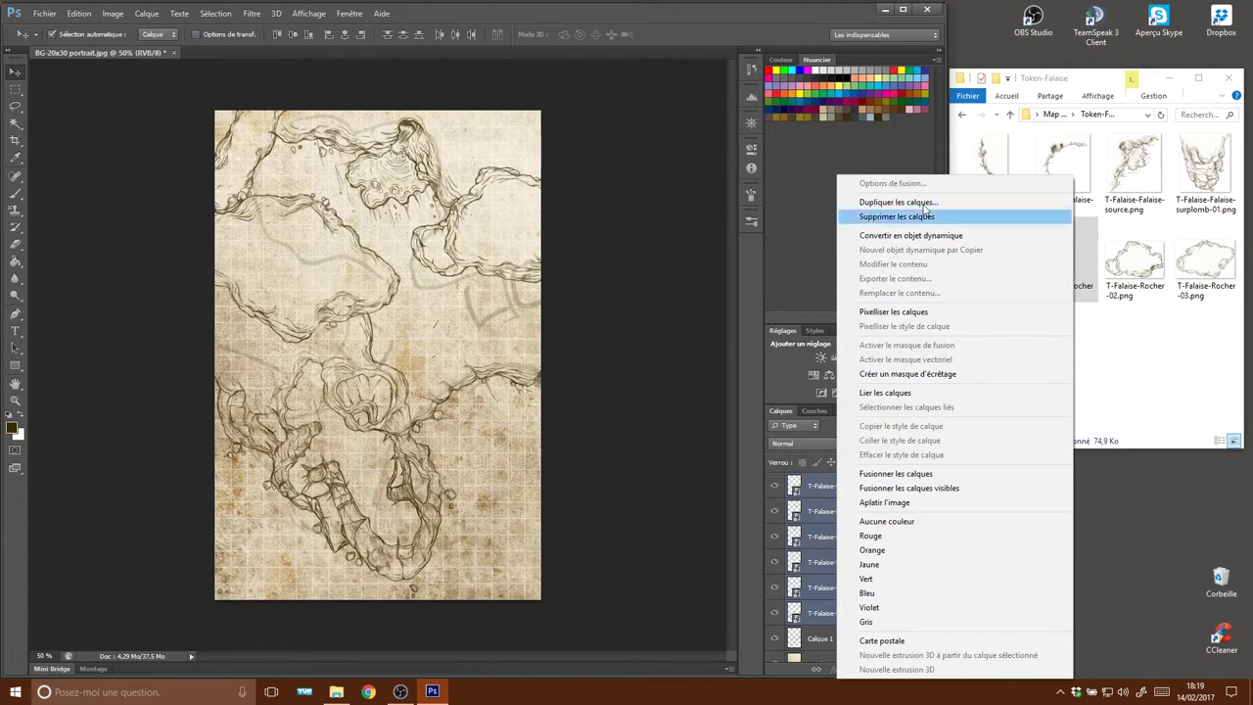
{"action": "left_click", "coordinate": [898, 311]}
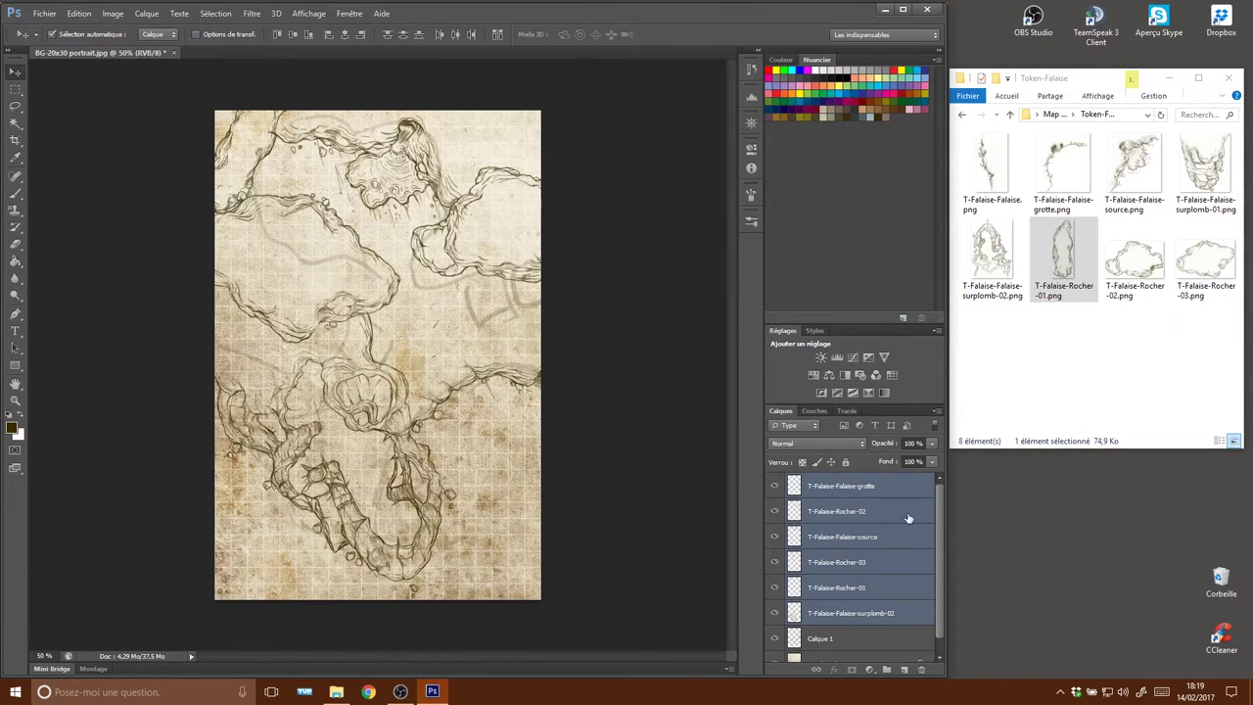
Lock the Calque 1 sketch layer and rename it Esquisse.
{"action": "left_click", "coordinate": [880, 639]}
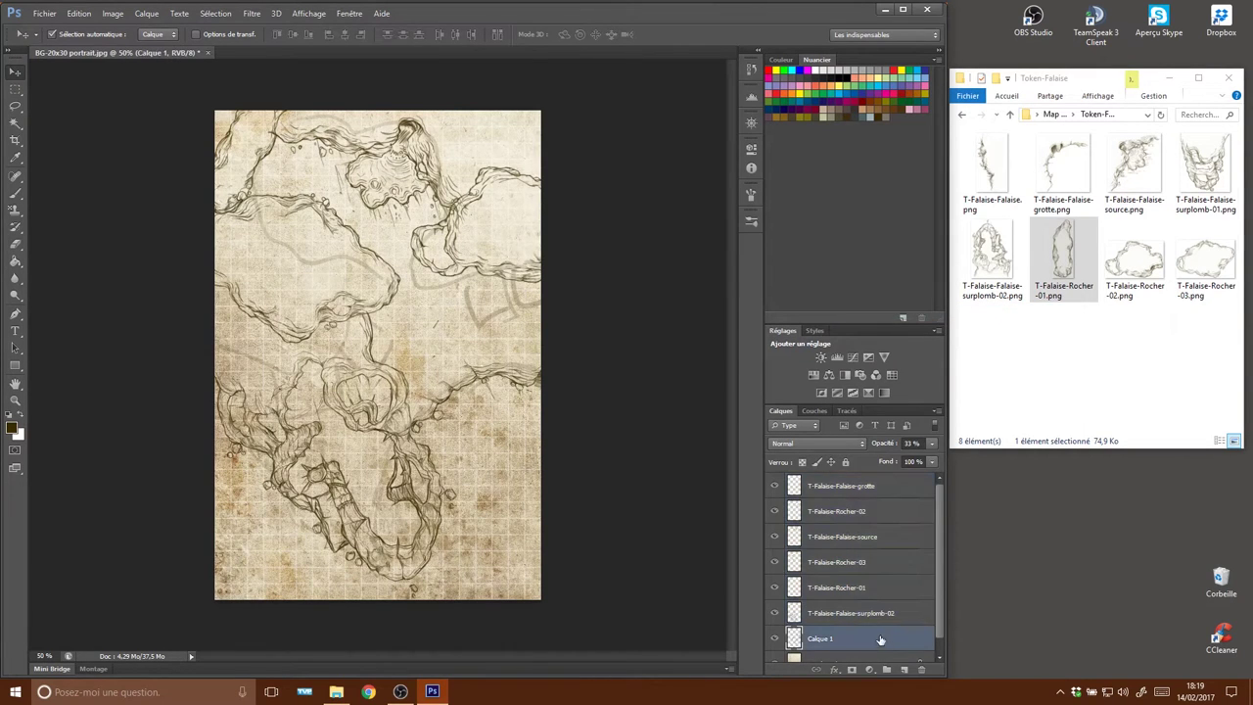
{"action": "left_click", "coordinate": [847, 466]}
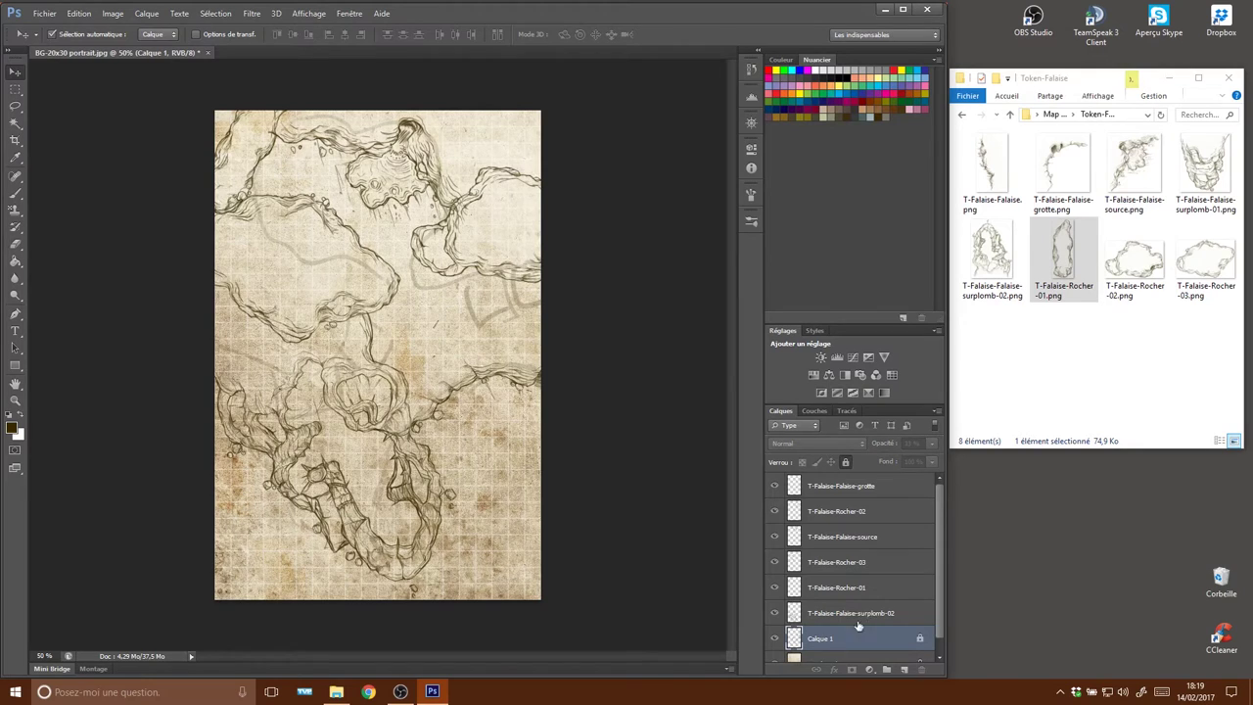
{"action": "double_click", "coordinate": [823, 638]}
{"action": "type", "text": "R"}
{"action": "key", "text": "Return"}
Select the surplomb-02 layer and pick the grotte and overhang pieces on the map.
{"action": "left_click", "coordinate": [904, 616]}
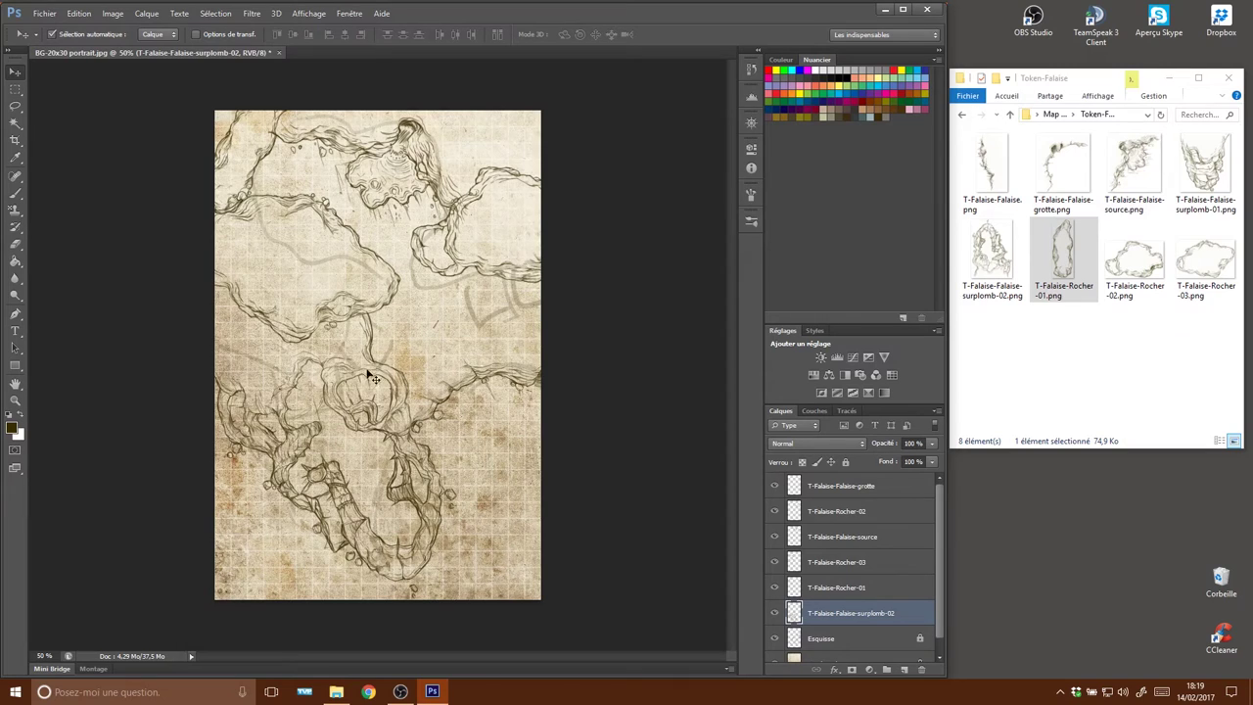
{"action": "left_click", "coordinate": [407, 411]}
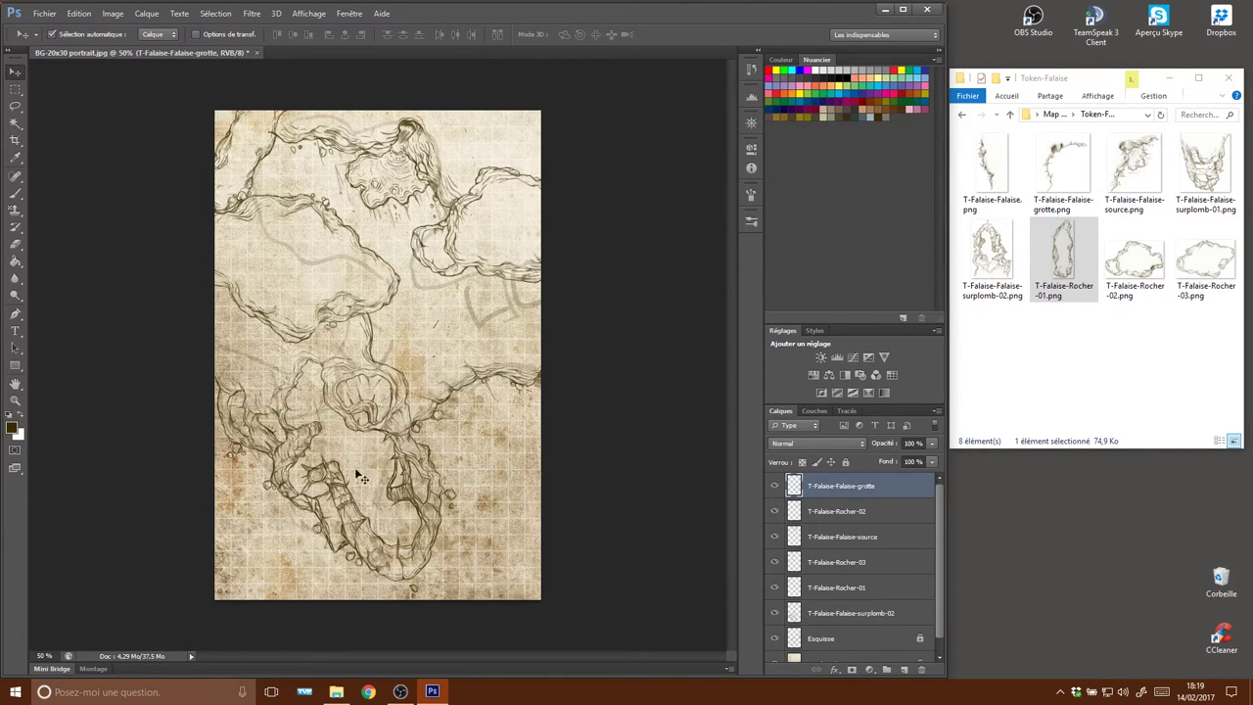
{"action": "left_click", "coordinate": [376, 484]}
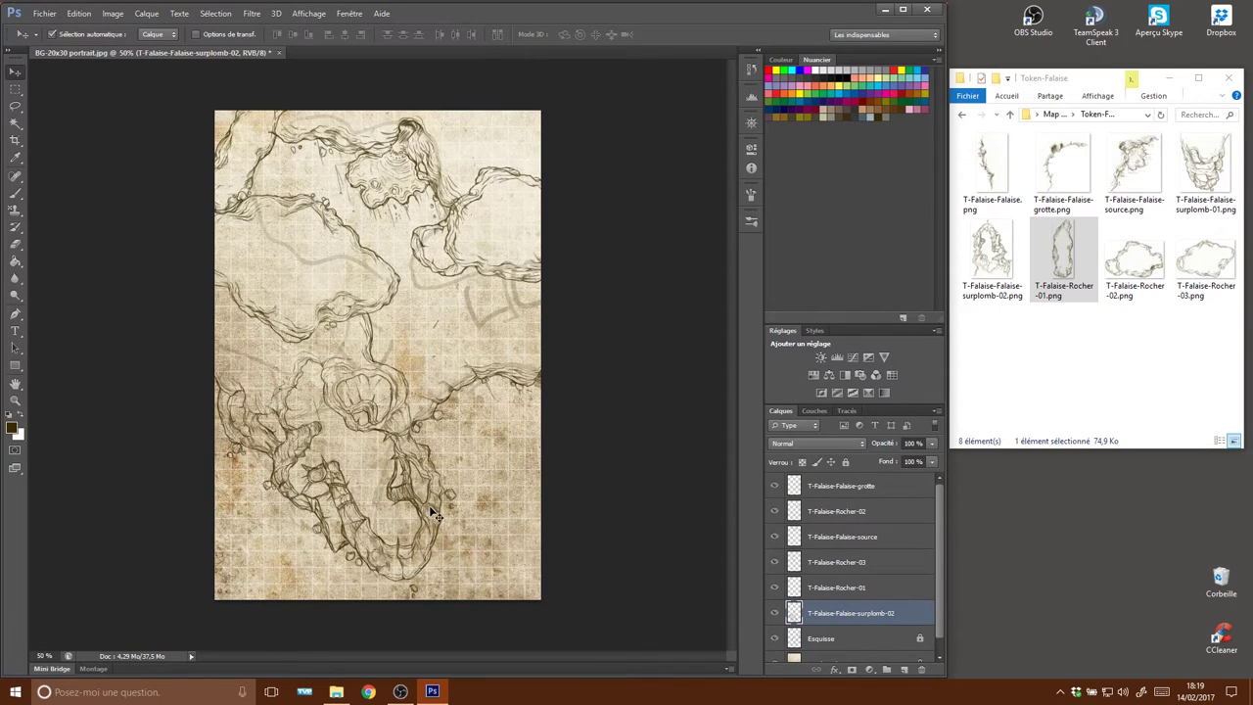
{"action": "key", "text": "e"}
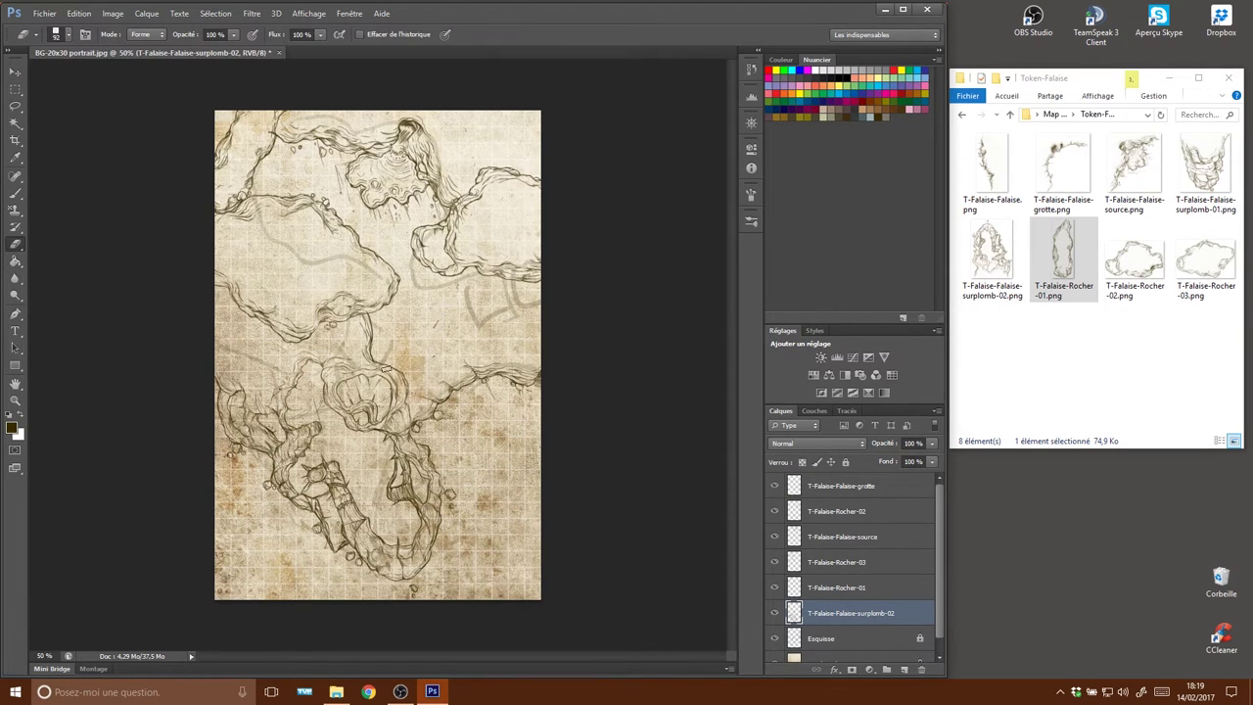
Set the eraser to the BG-Trait 5 preset and adjust its size.
{"action": "right_click", "coordinate": [403, 392]}
{"action": "left_click", "coordinate": [460, 481]}
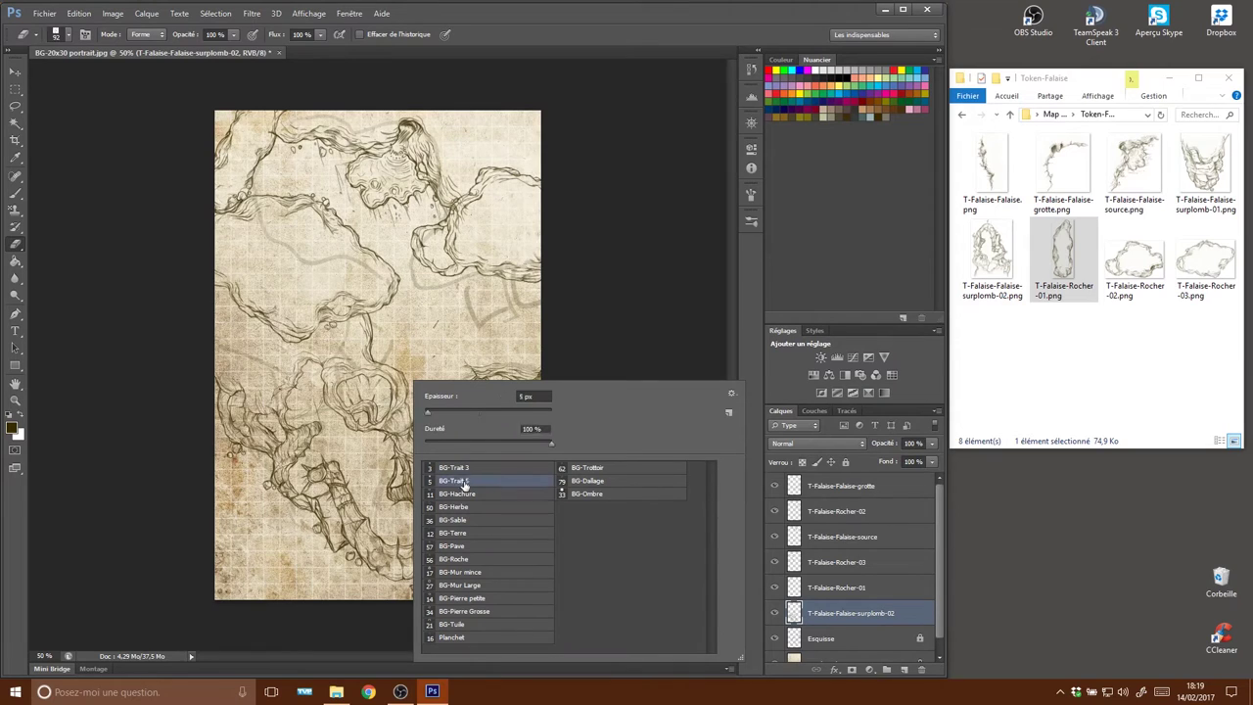
{"action": "left_click_drag", "start_coordinate": [430, 411], "coordinate": [440, 414]}
{"action": "left_click", "coordinate": [372, 325]}
Erase overlapping rock lines on the surplomb-02 overhang and the Rocher-02 piece.
{"action": "left_click_drag", "start_coordinate": [361, 328], "coordinate": [380, 419]}
{"action": "mouse_move", "coordinate": [406, 375]}
{"action": "left_mouse_down"}
{"action": "mouse_move", "coordinate": [403, 416]}
{"action": "mouse_move", "coordinate": [327, 385]}
{"action": "mouse_move", "coordinate": [309, 401]}
{"action": "mouse_move", "coordinate": [289, 377]}
{"action": "left_mouse_up"}
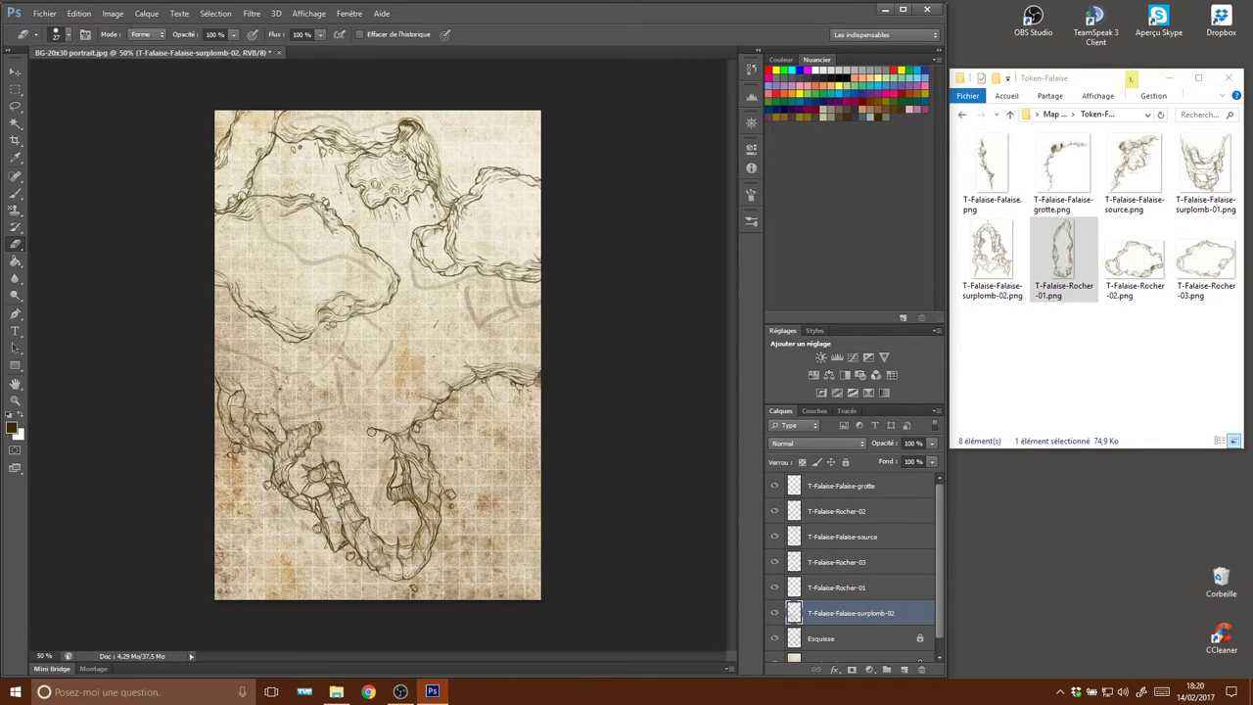
{"action": "key", "text": "v"}
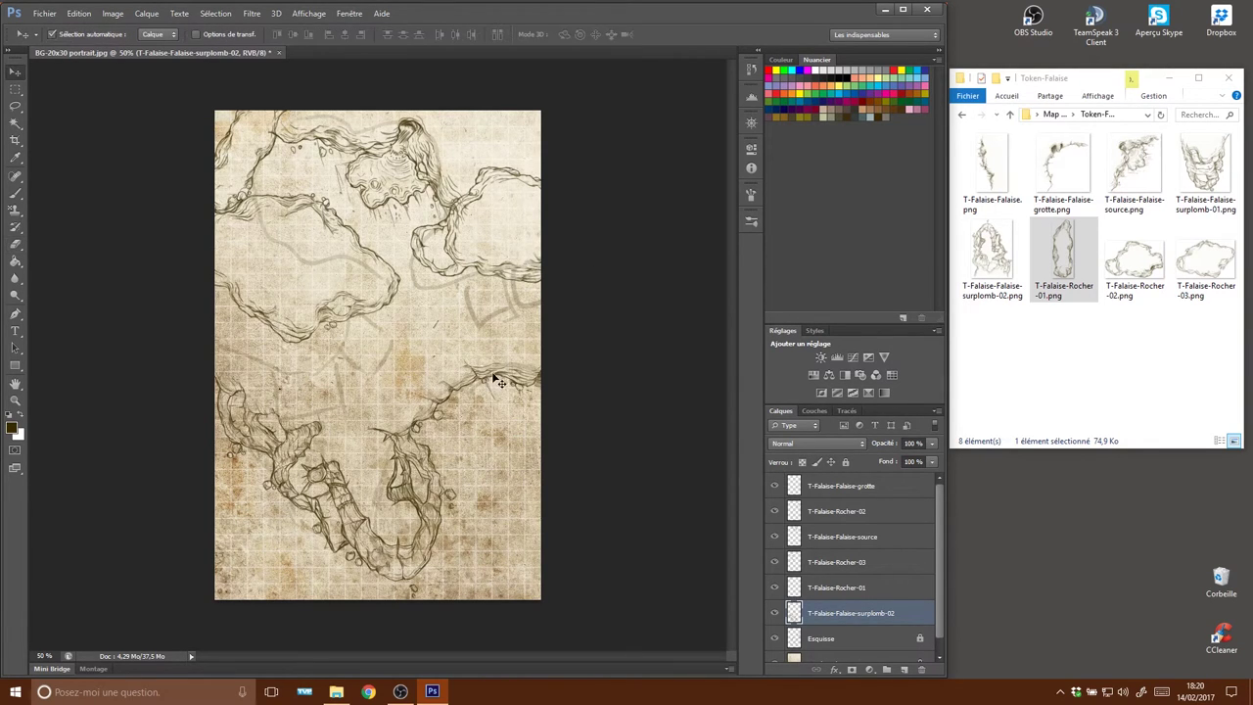
{"action": "left_click", "coordinate": [493, 372]}
{"action": "key", "text": "e"}
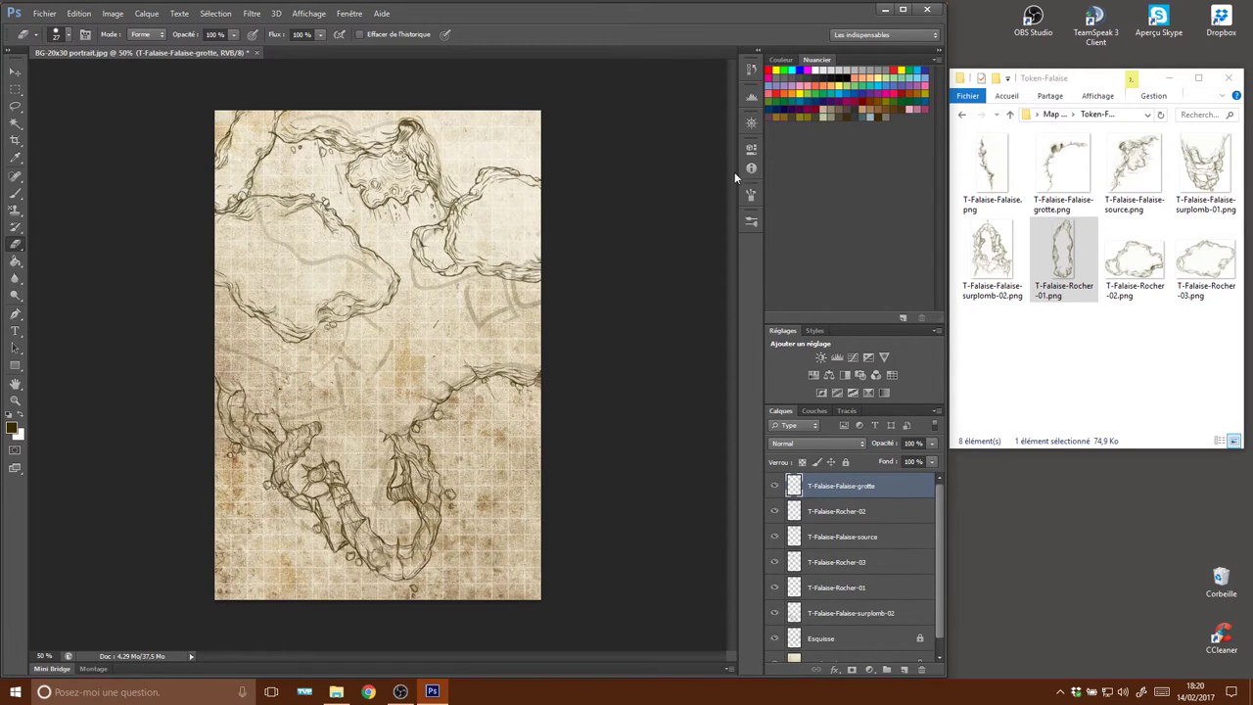
{"action": "left_click", "coordinate": [495, 202], "text": "ctrl"}
{"action": "mouse_move", "coordinate": [500, 180]}
{"action": "left_mouse_down"}
{"action": "mouse_move", "coordinate": [477, 185]}
{"action": "mouse_move", "coordinate": [527, 200]}
{"action": "left_mouse_up"}
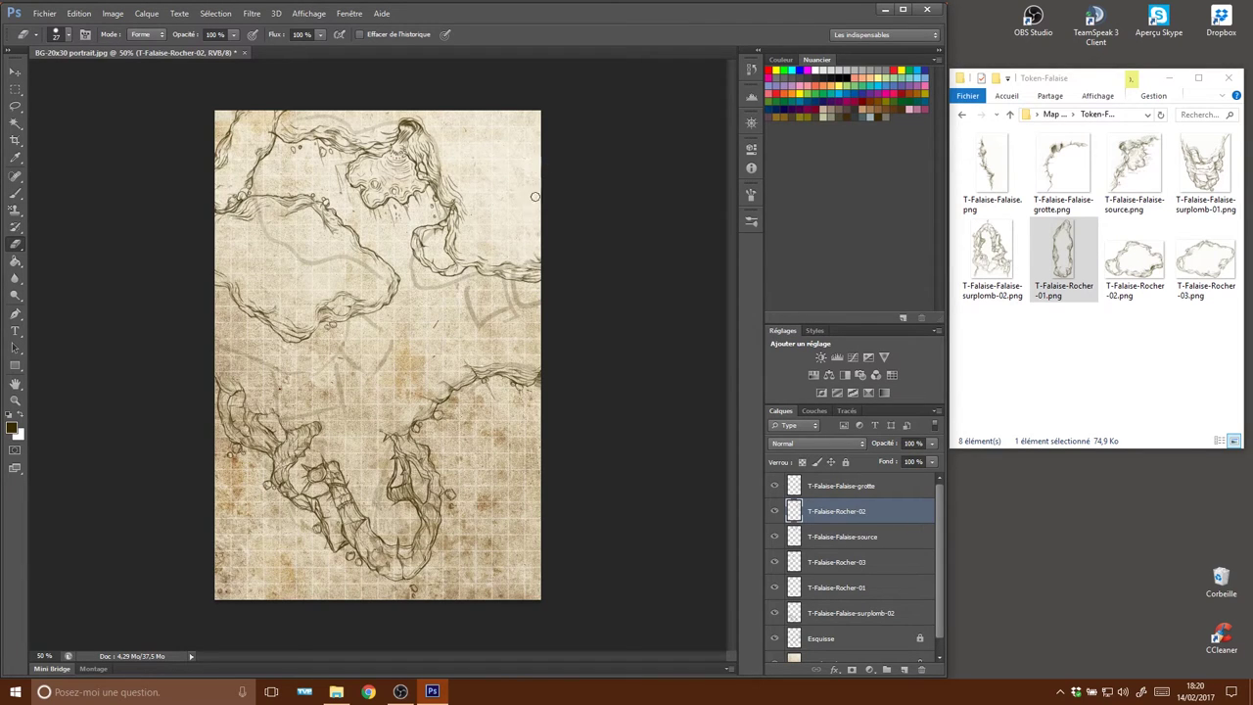
Erase T-Falaise-Rocher-01's overlapping strokes along the top-left and left map edges.
{"action": "key", "text": "v"}
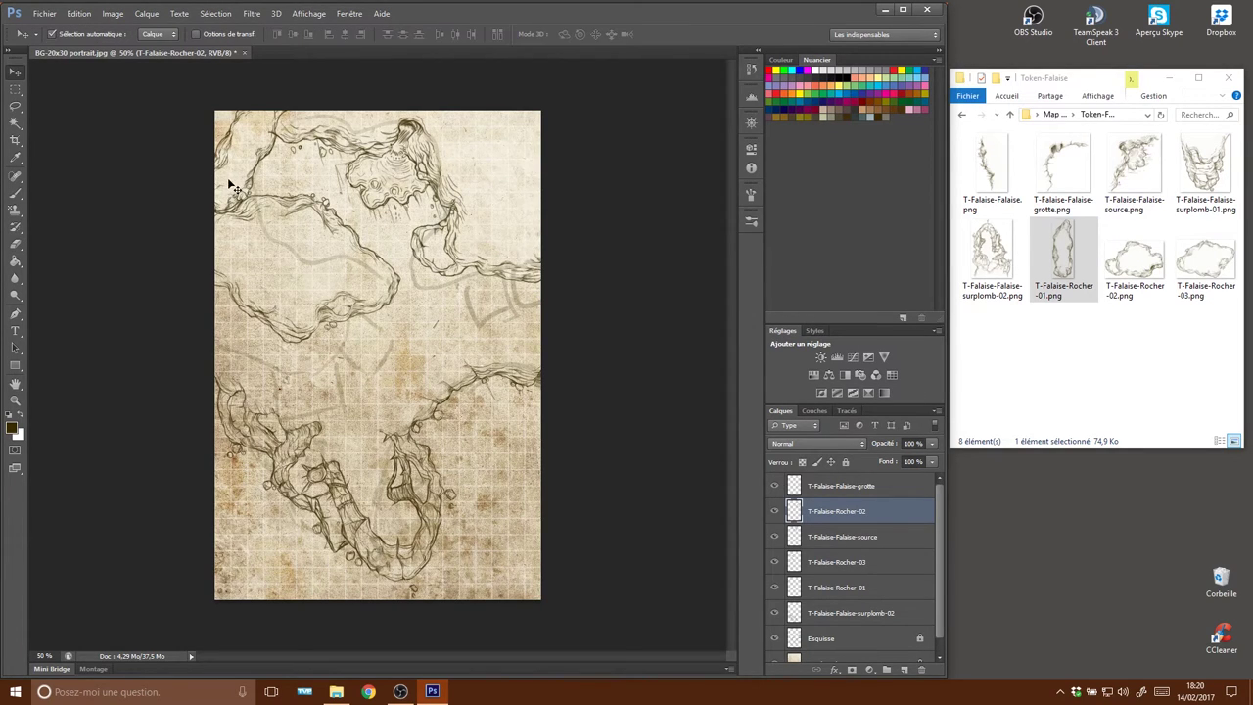
{"action": "left_click", "coordinate": [232, 187]}
{"action": "key", "text": "e"}
{"action": "left_click_drag", "start_coordinate": [230, 136], "coordinate": [218, 166]}
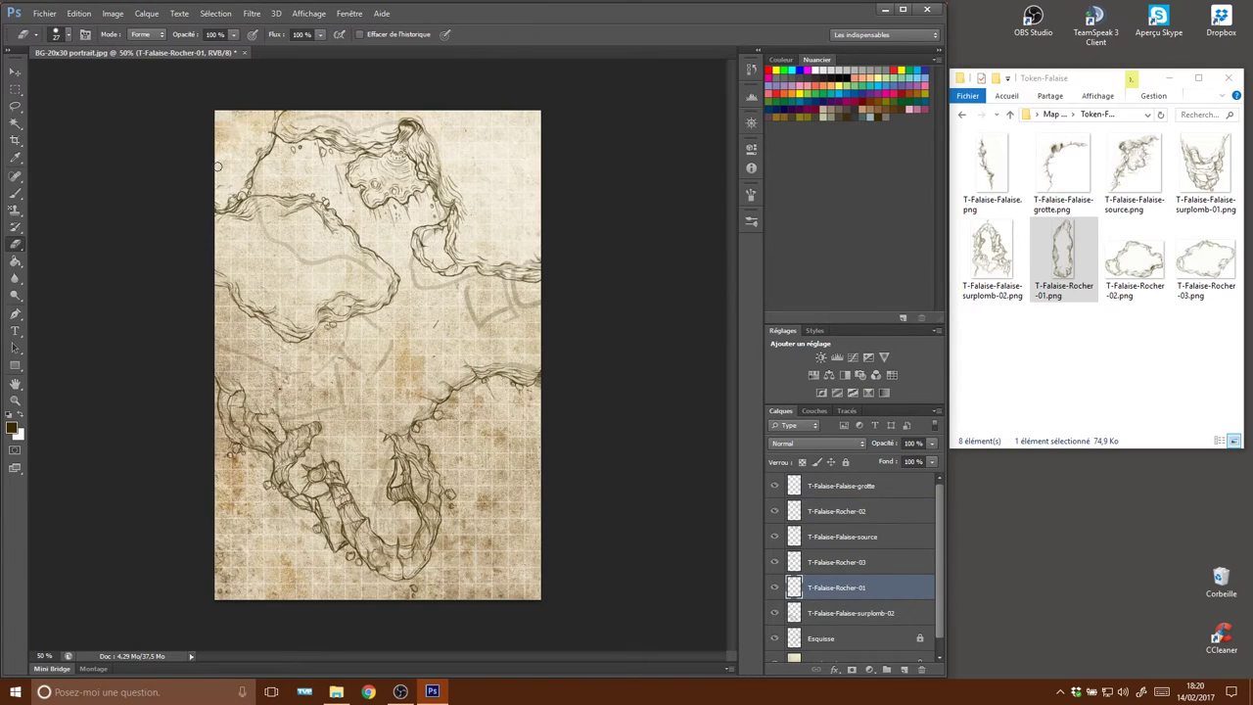
{"action": "key", "text": "v"}
{"action": "left_click", "coordinate": [282, 242]}
{"action": "key", "text": "e"}
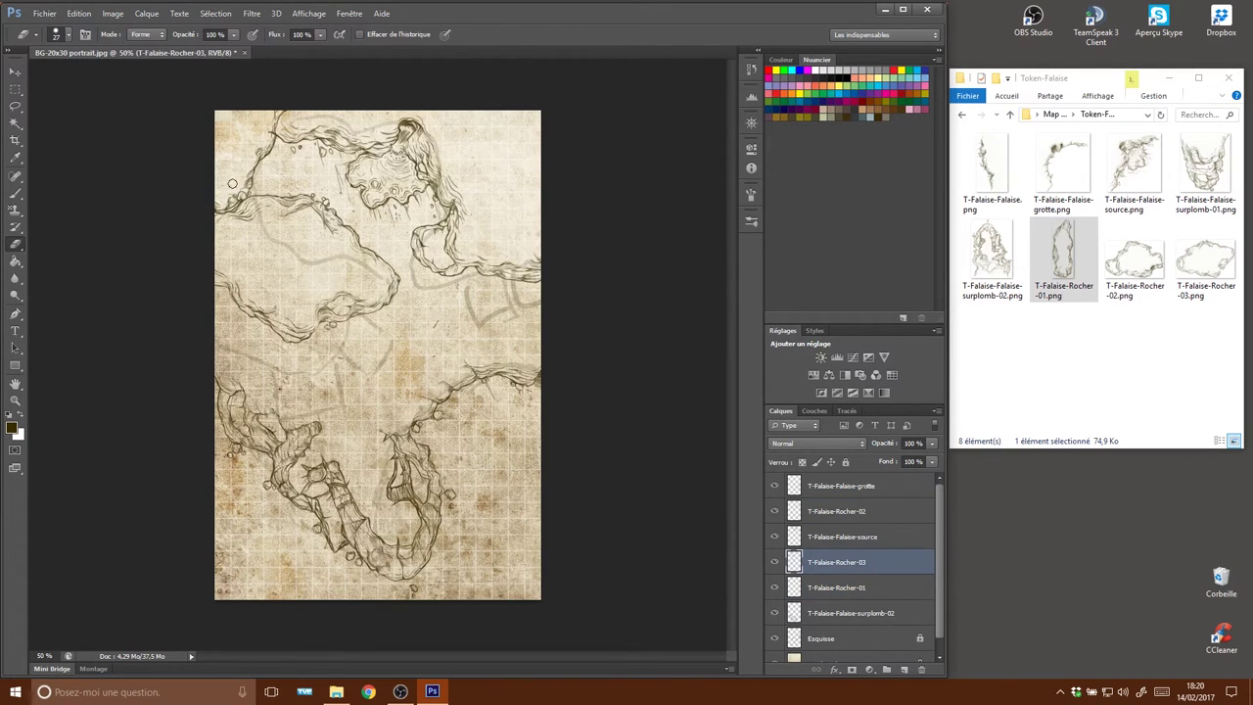
{"action": "key", "text": "v"}
{"action": "left_click", "coordinate": [233, 190]}
{"action": "key", "text": "e"}
{"action": "left_click_drag", "start_coordinate": [220, 201], "coordinate": [230, 208]}
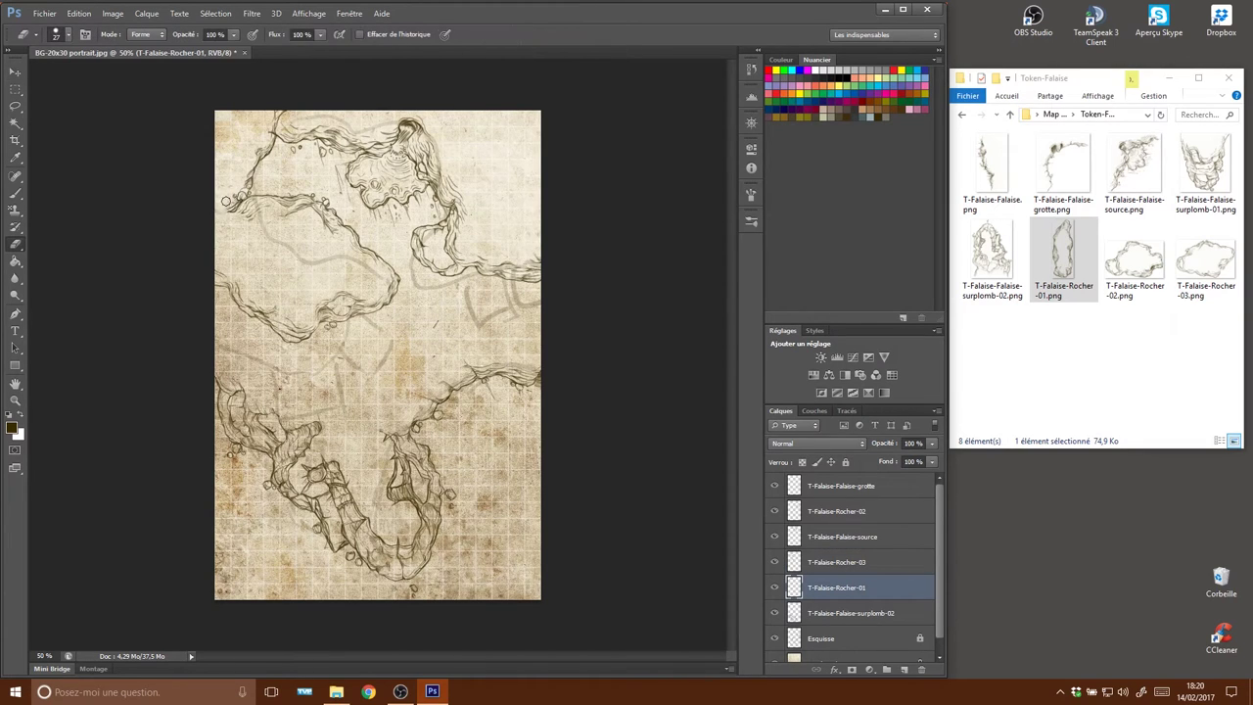
{"action": "left_click_drag", "start_coordinate": [227, 205], "coordinate": [237, 188]}
Trim the overlap between T-Falaise-Falaise-source and Rocher-01 near the top, then deselect all layers.
{"action": "key", "text": "v"}
{"action": "left_click", "coordinate": [446, 200]}
{"action": "key", "text": "e"}
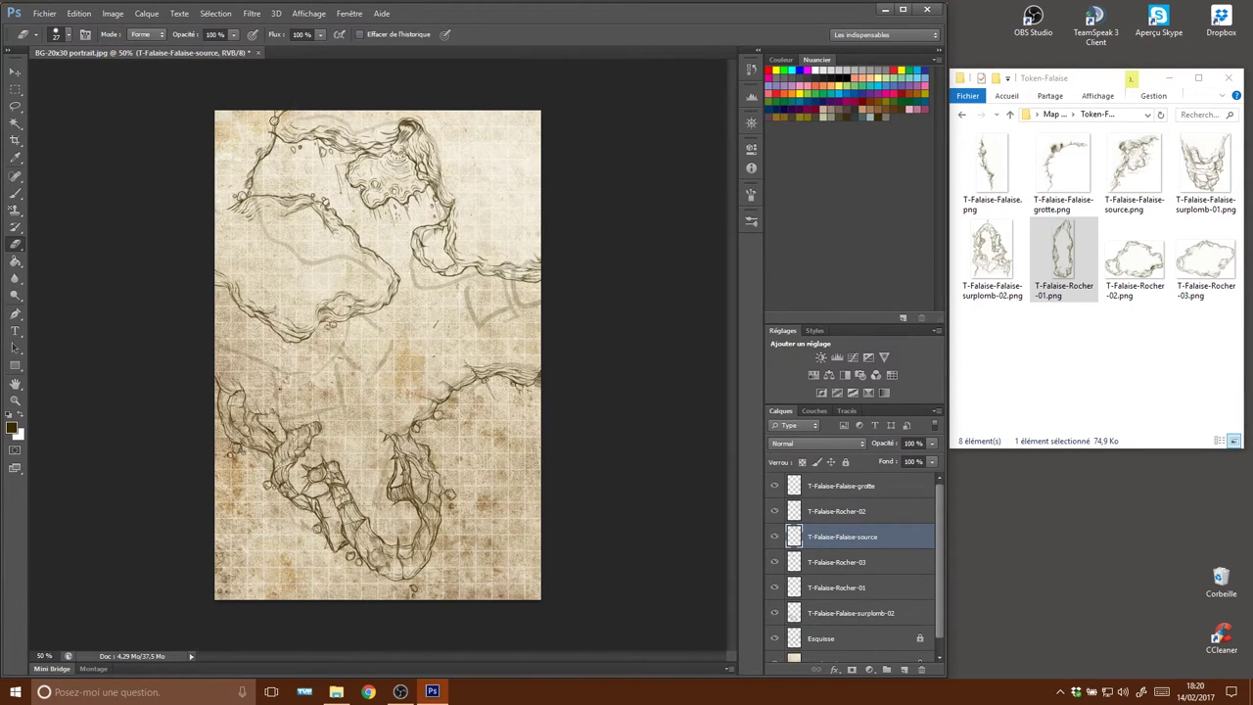
{"action": "left_click", "coordinate": [277, 117], "text": "ctrl"}
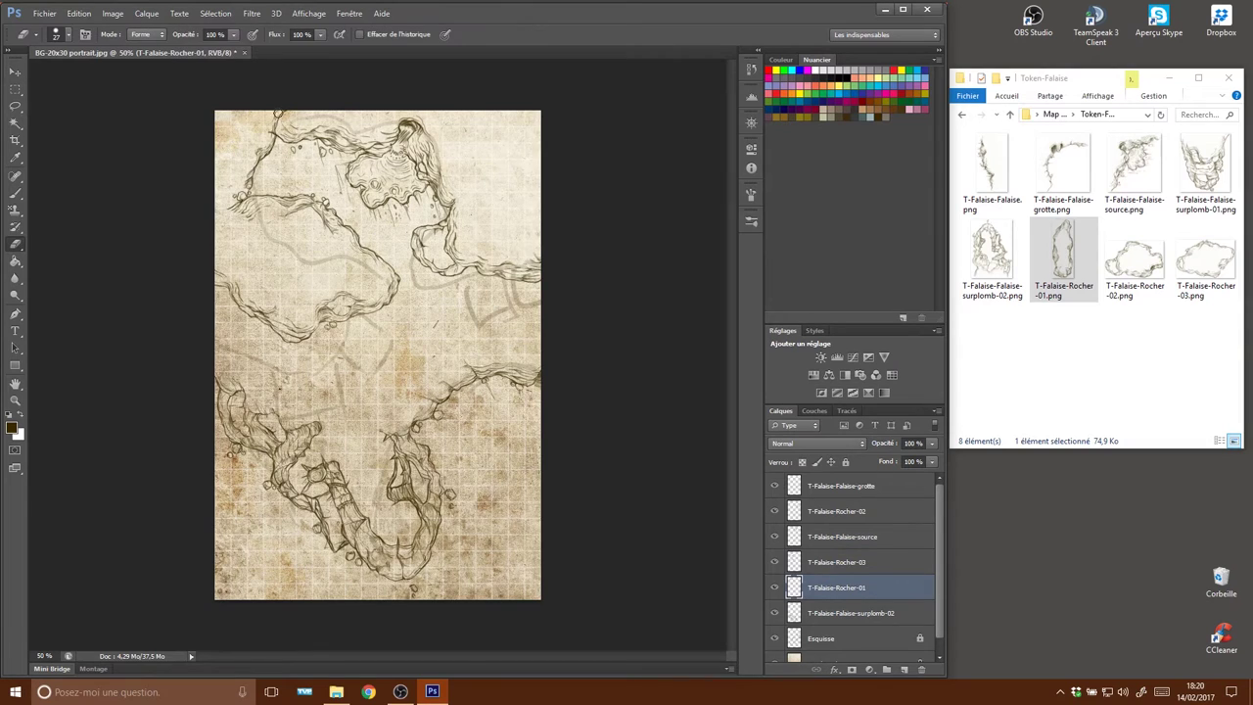
{"action": "left_click", "coordinate": [292, 130]}
{"action": "key", "text": "e"}
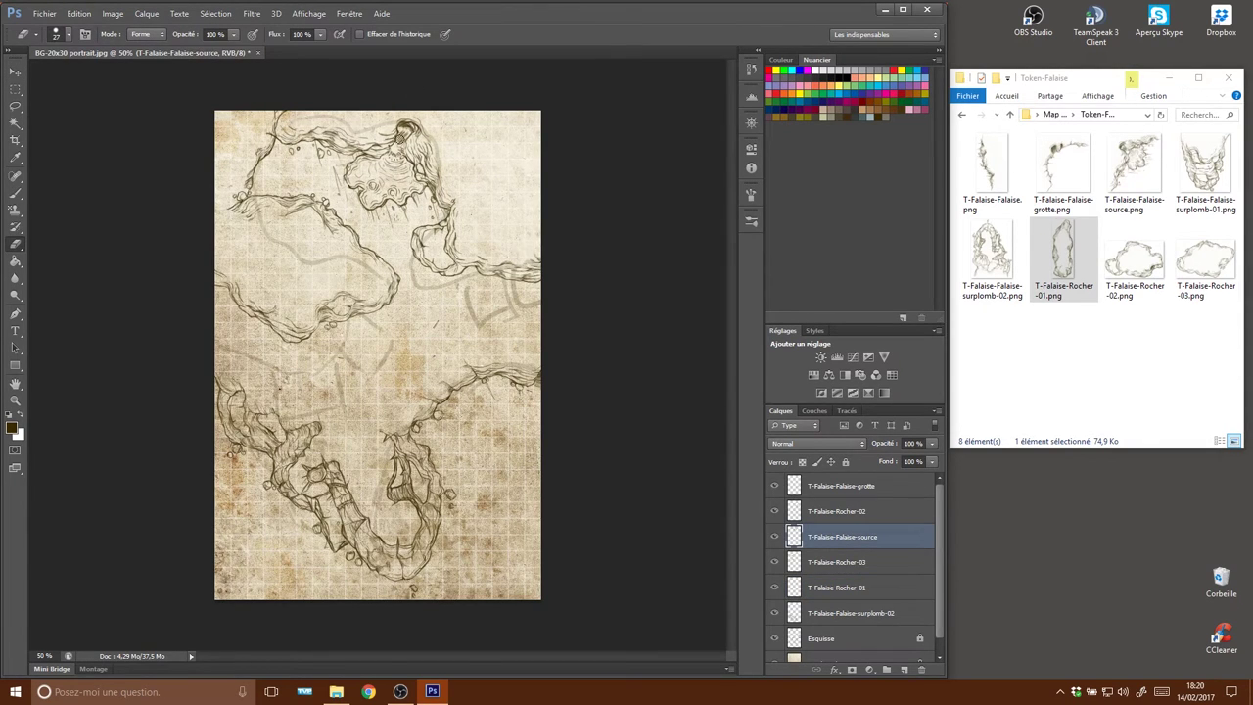
{"action": "key", "text": "ctrl+z"}
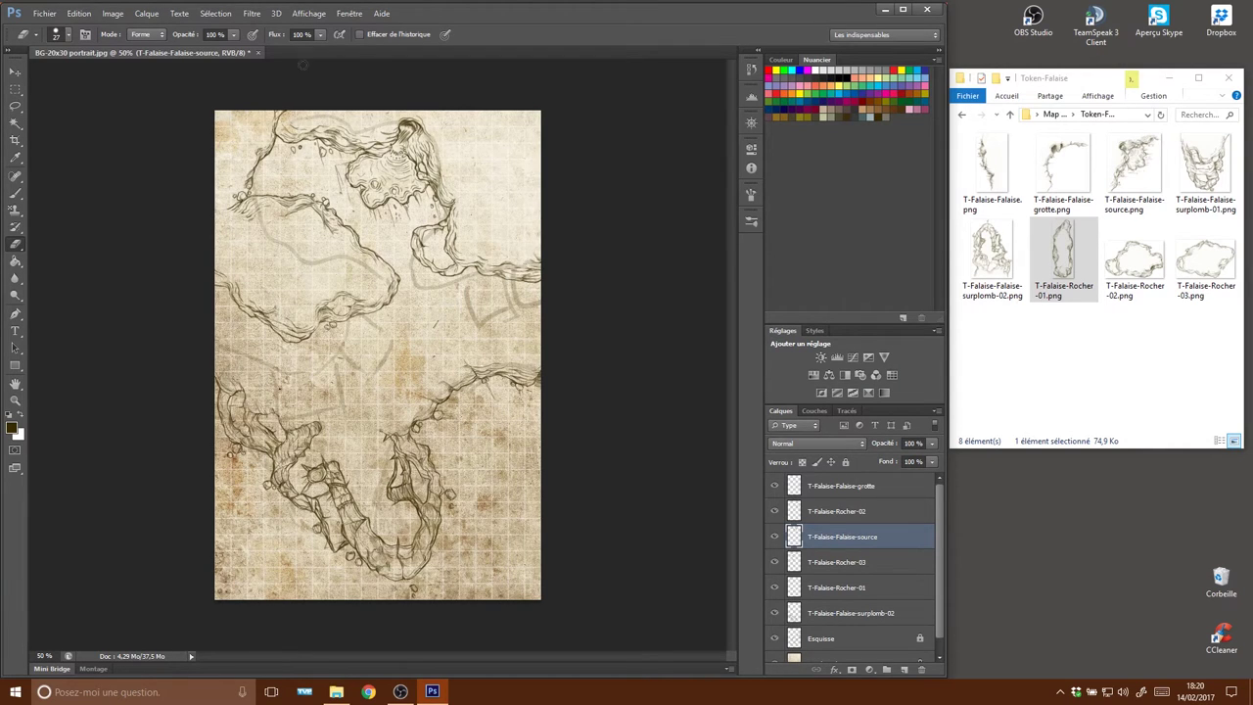
{"action": "left_click", "coordinate": [290, 123], "text": "ctrl"}
{"action": "key", "text": "ctrl+space"}
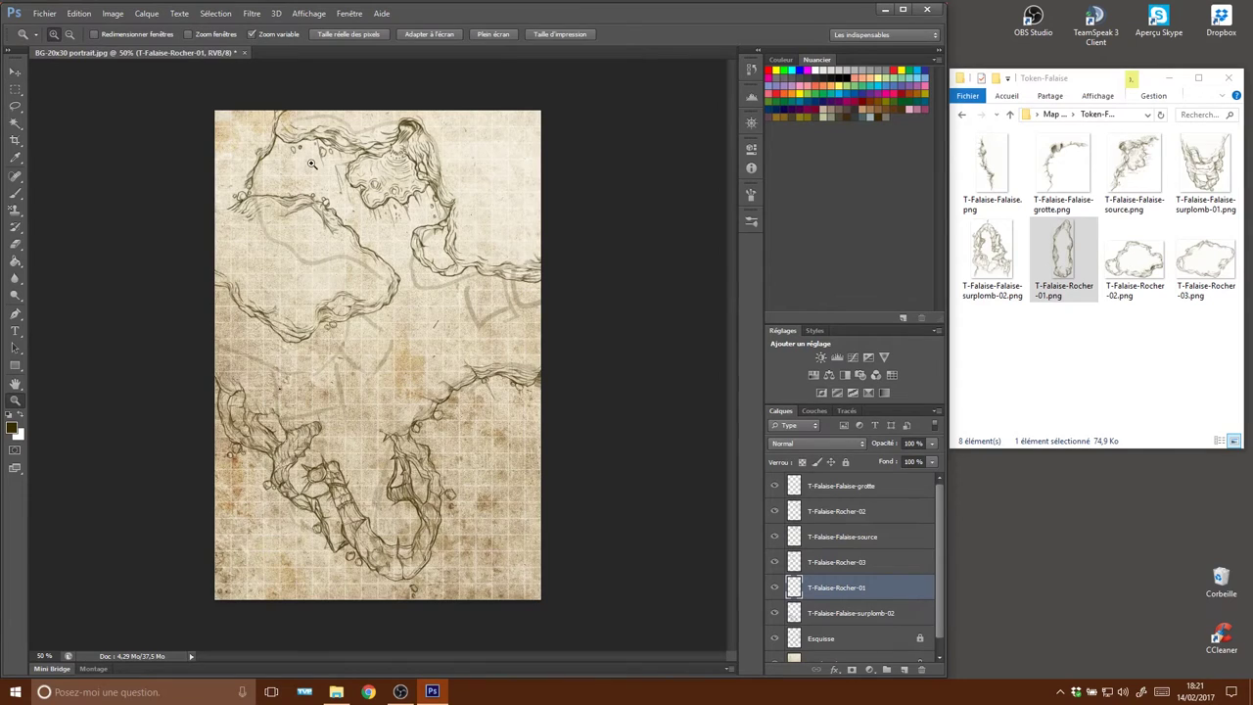
{"action": "key", "text": "e"}
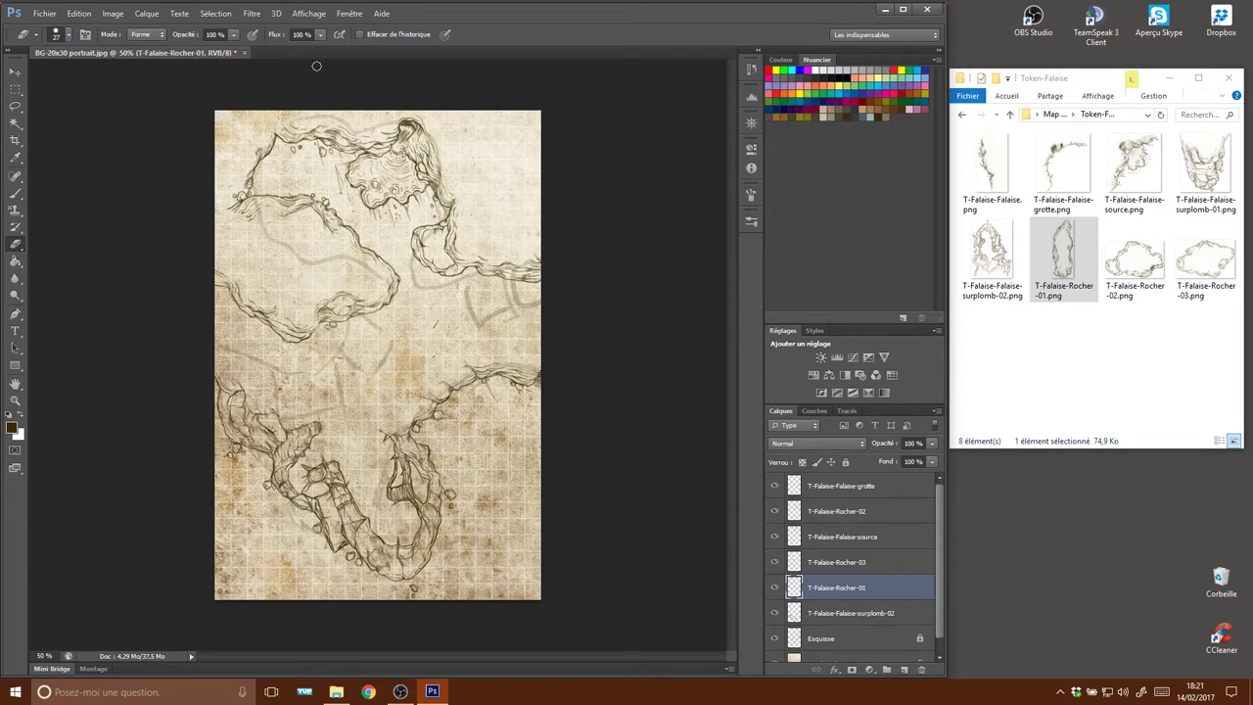
{"action": "key", "text": "v"}
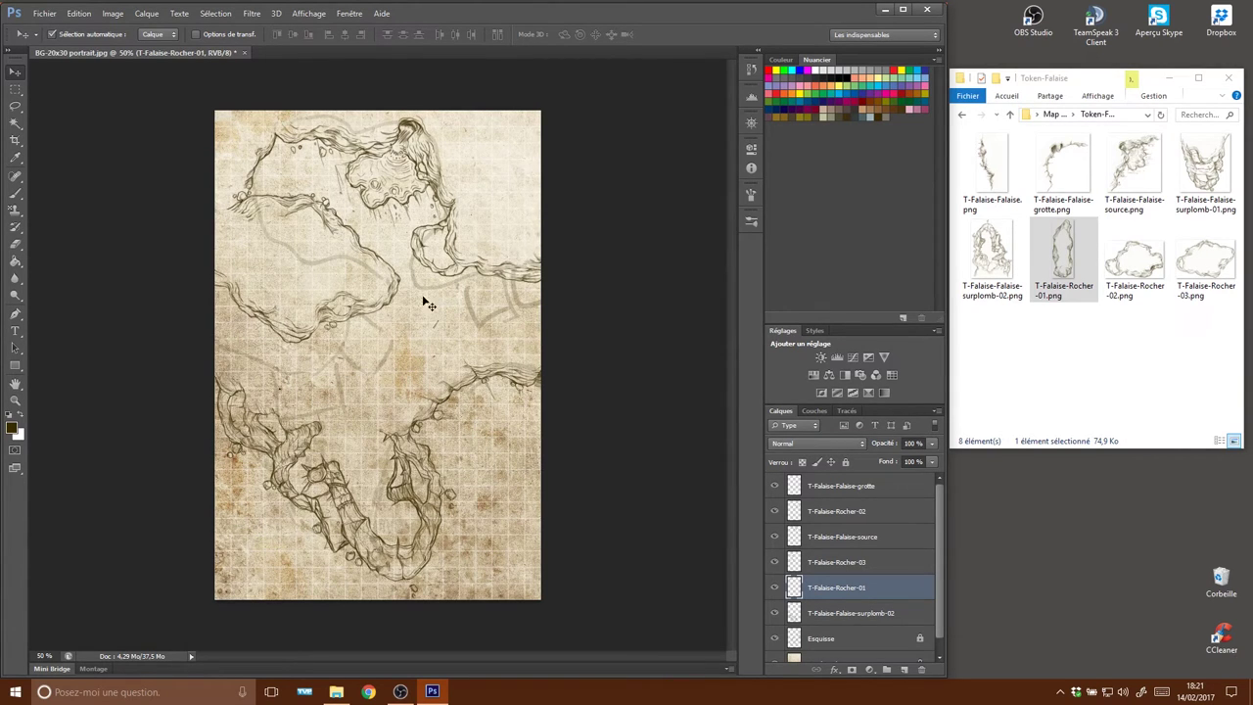
{"action": "left_click", "coordinate": [403, 225]}
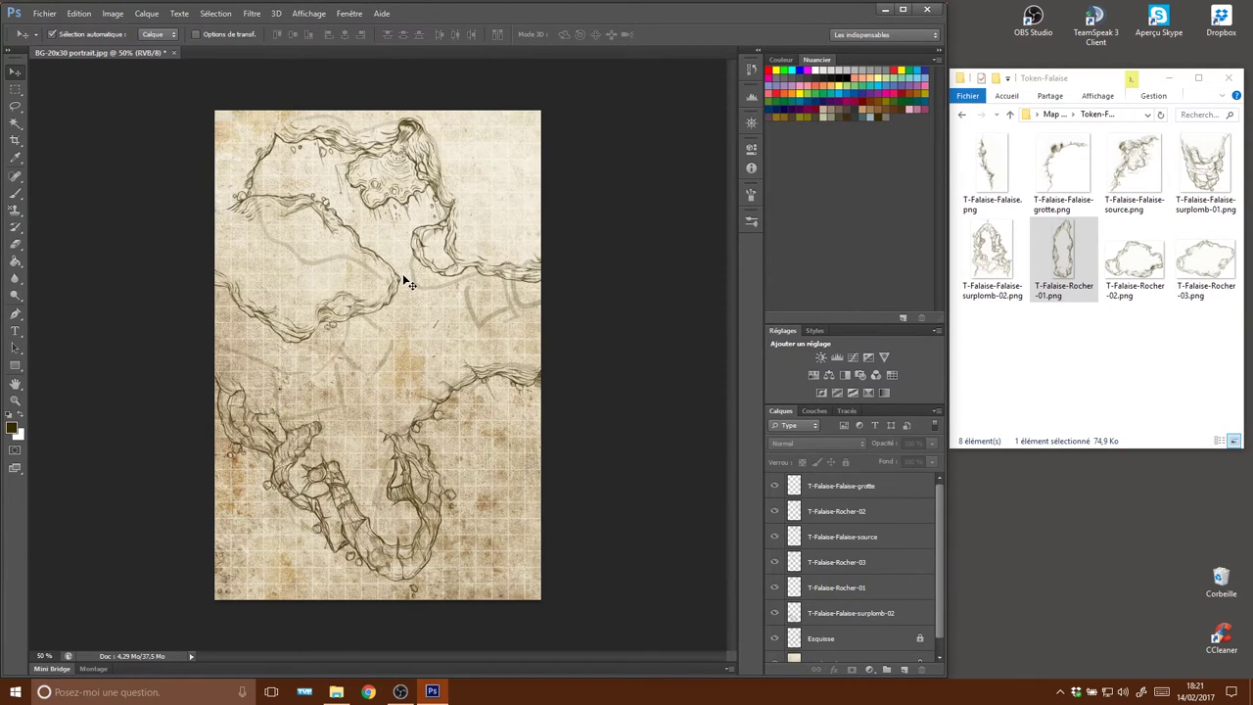
Group the six T-Falaise layers, from Falaise-grotte down to surplomb-02.
{"action": "scroll", "coordinate": [938, 531], "scroll_direction": "down", "scroll_amount": 1}
{"action": "scroll", "coordinate": [938, 509], "scroll_direction": "up", "scroll_amount": 1}
{"action": "left_click", "coordinate": [855, 495]}
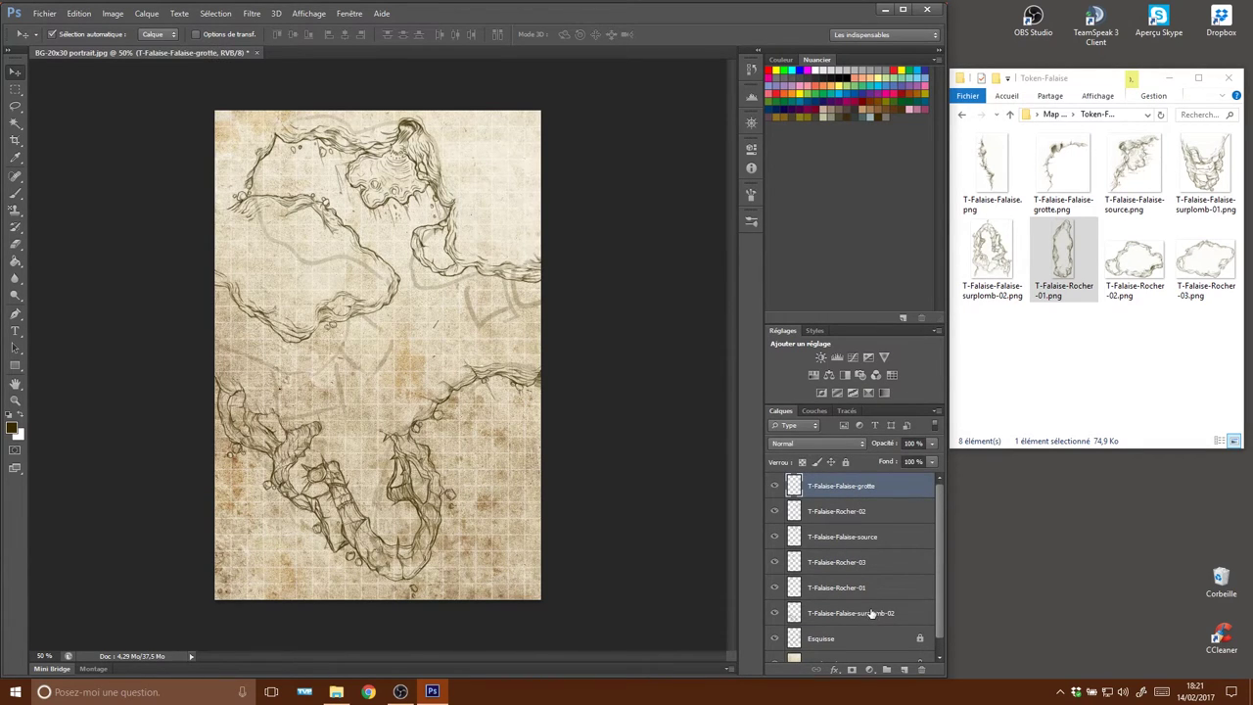
{"action": "left_click", "coordinate": [871, 612], "text": "shift"}
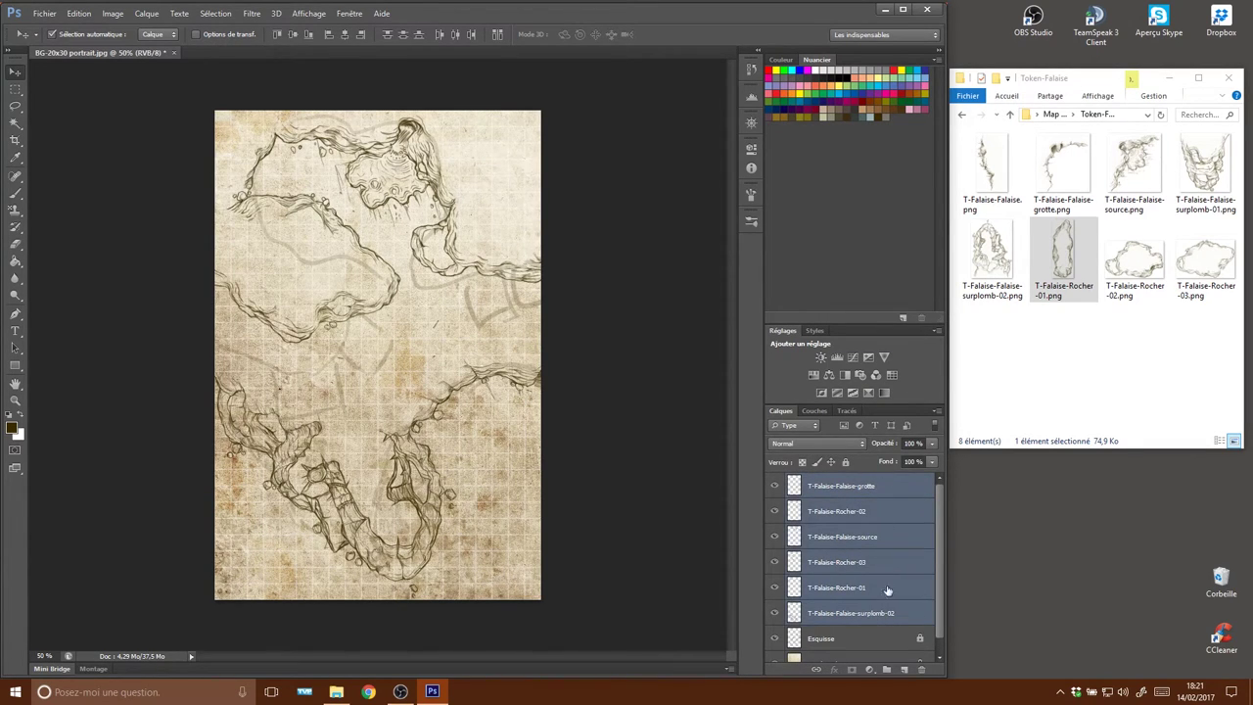
{"action": "left_click_drag", "start_coordinate": [887, 589], "coordinate": [886, 670]}
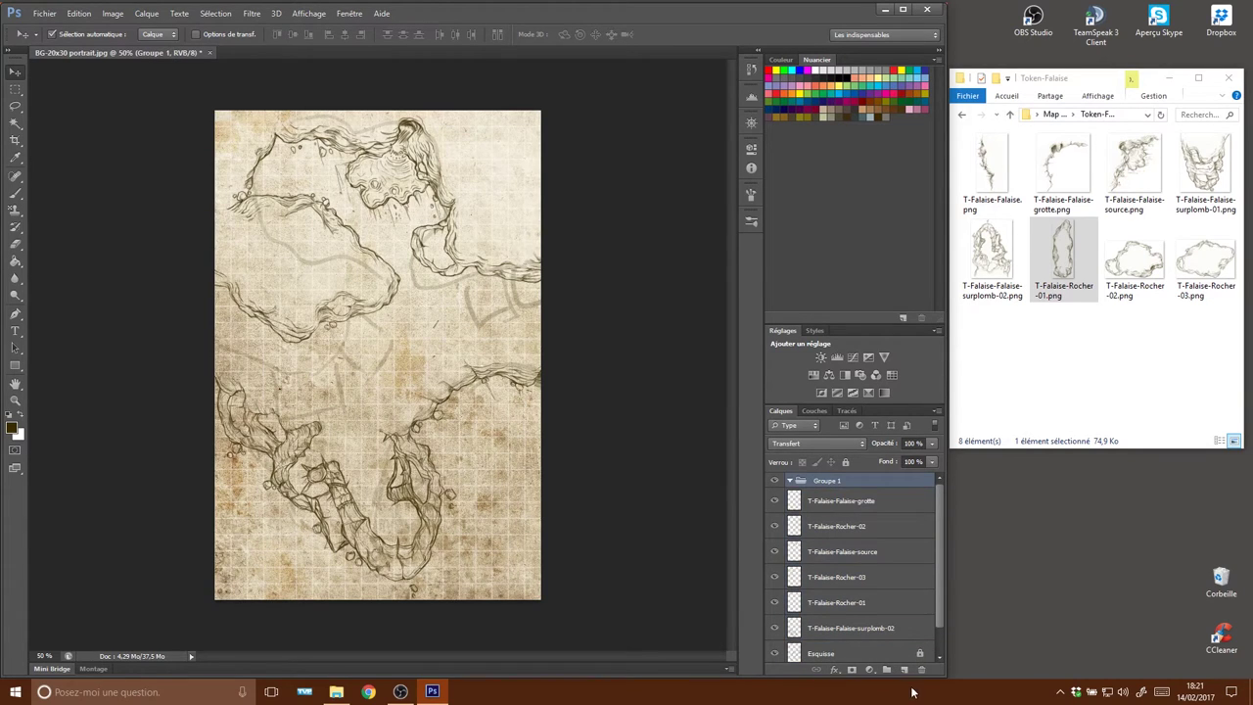
Rename the new group 'falaise', then collapse it and lock it.
{"action": "double_click", "coordinate": [834, 481]}
{"action": "type", "text": "F"}
{"action": "type", "text": "ise"}
{"action": "left_click", "coordinate": [840, 504]}
{"action": "scroll", "coordinate": [896, 587], "scroll_direction": "down", "scroll_amount": 1}
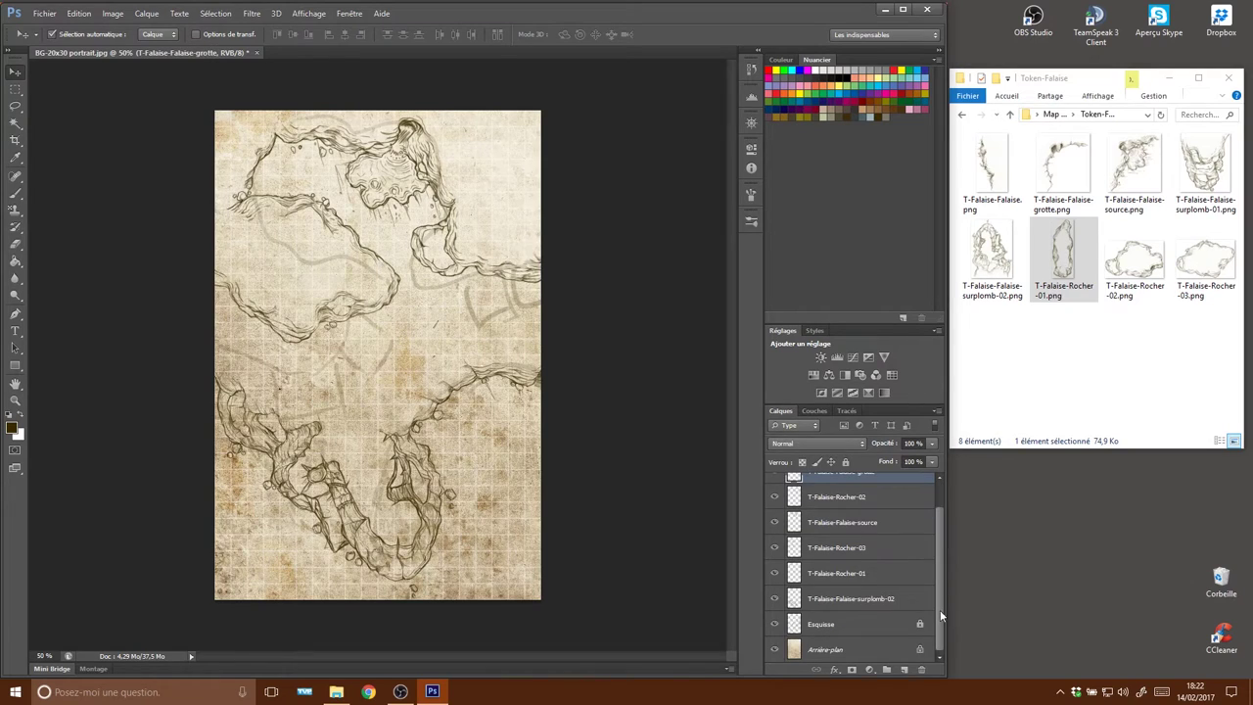
{"action": "left_click", "coordinate": [895, 597], "text": "shift"}
{"action": "scroll", "coordinate": [896, 588], "scroll_direction": "up", "scroll_amount": 1}
{"action": "left_click_drag", "start_coordinate": [874, 505], "coordinate": [800, 480]}
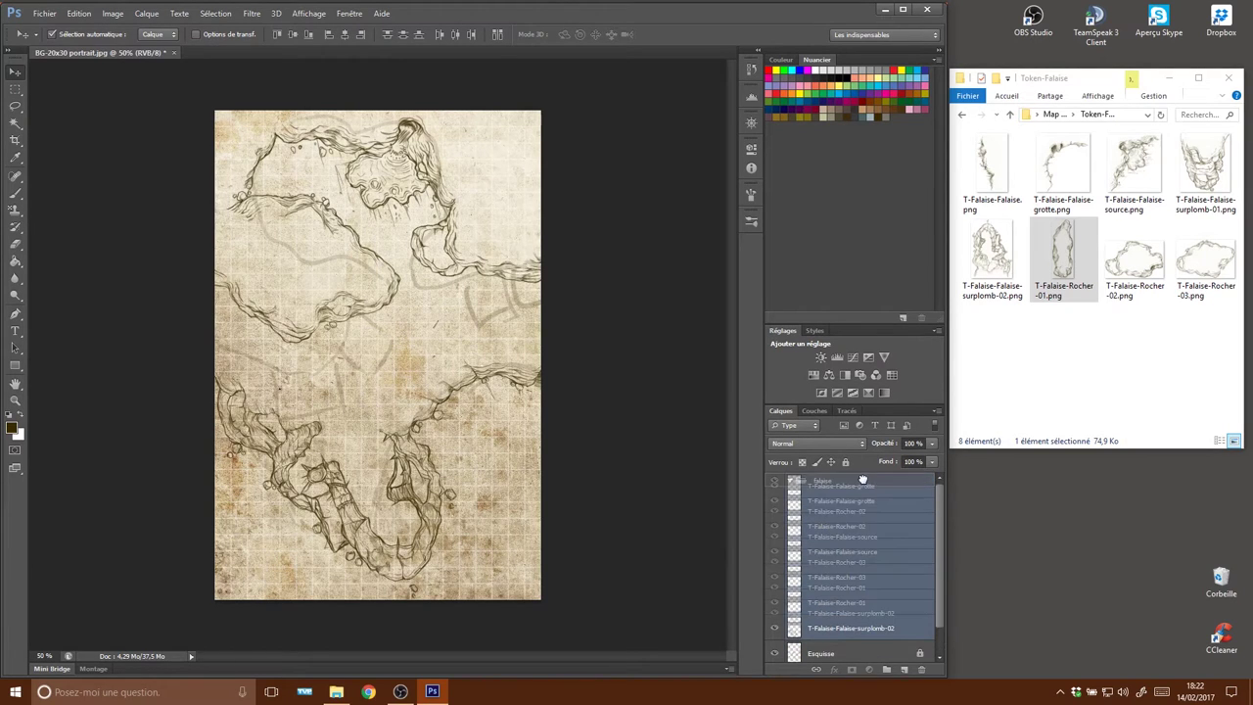
{"action": "left_click", "coordinate": [789, 481]}
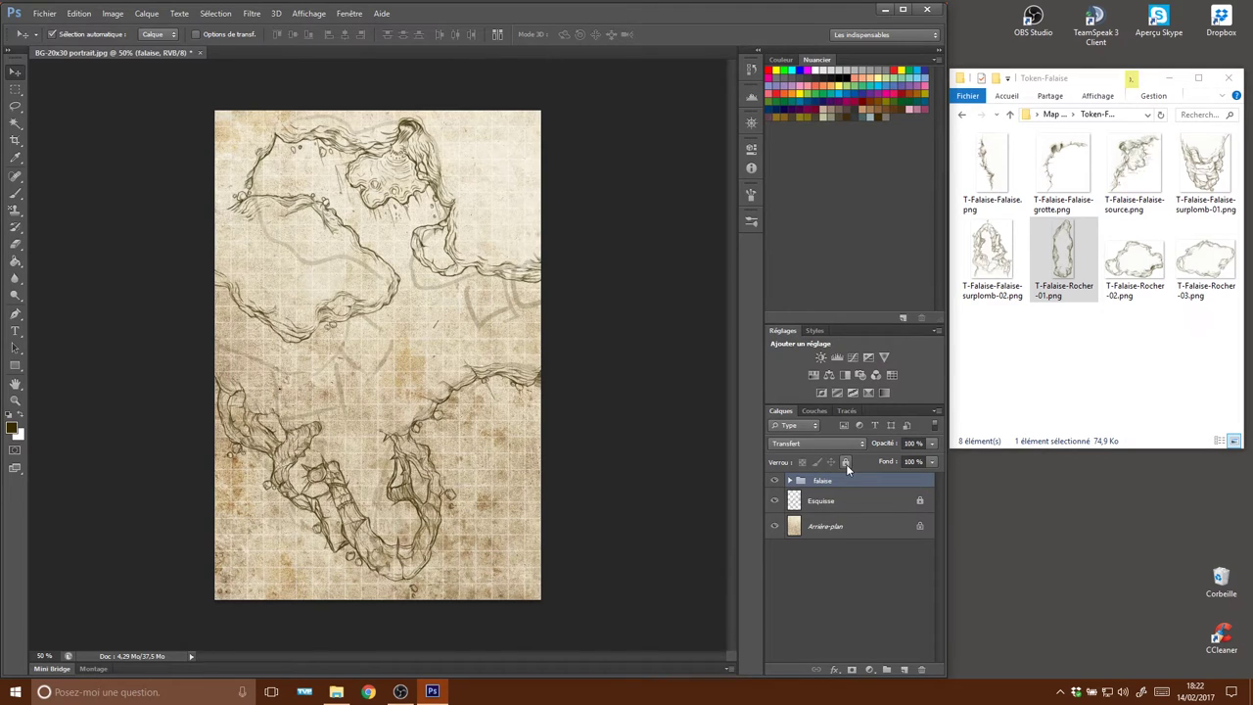
{"action": "left_click", "coordinate": [845, 462]}
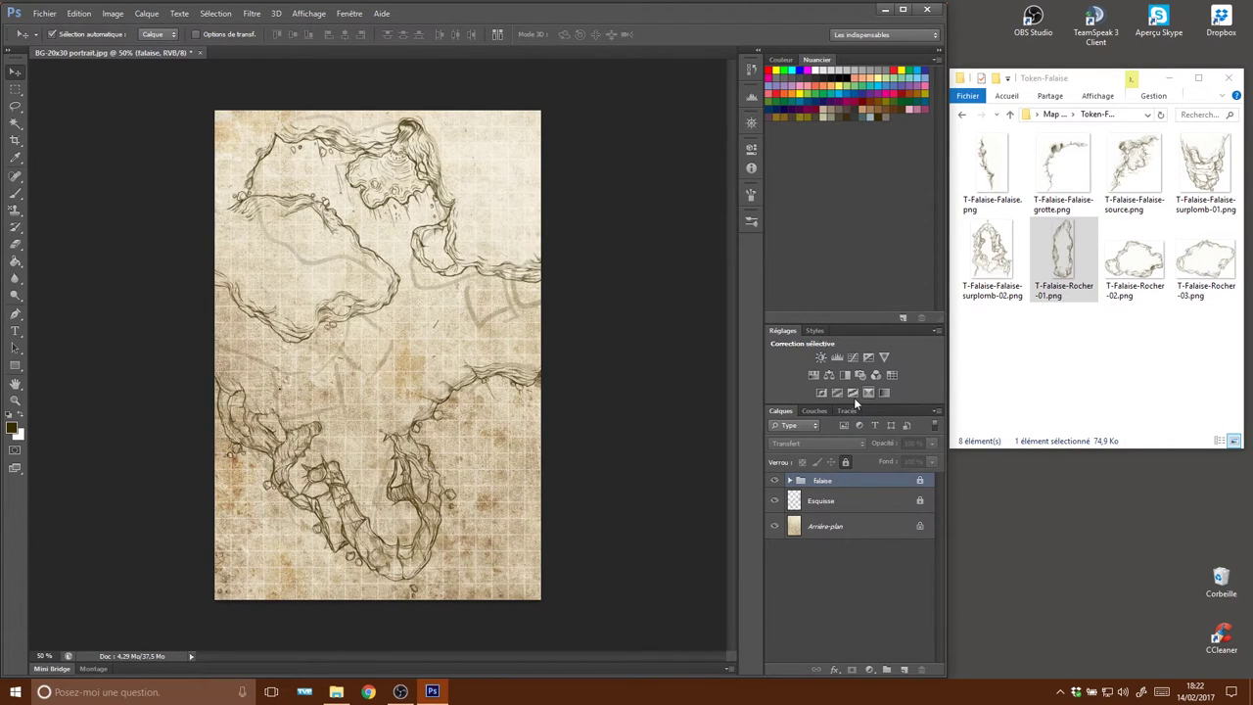
Compare the map with Esquisse shown and hidden, leave it hidden, and return Explorer to Map elements.
{"action": "left_click", "coordinate": [776, 502]}
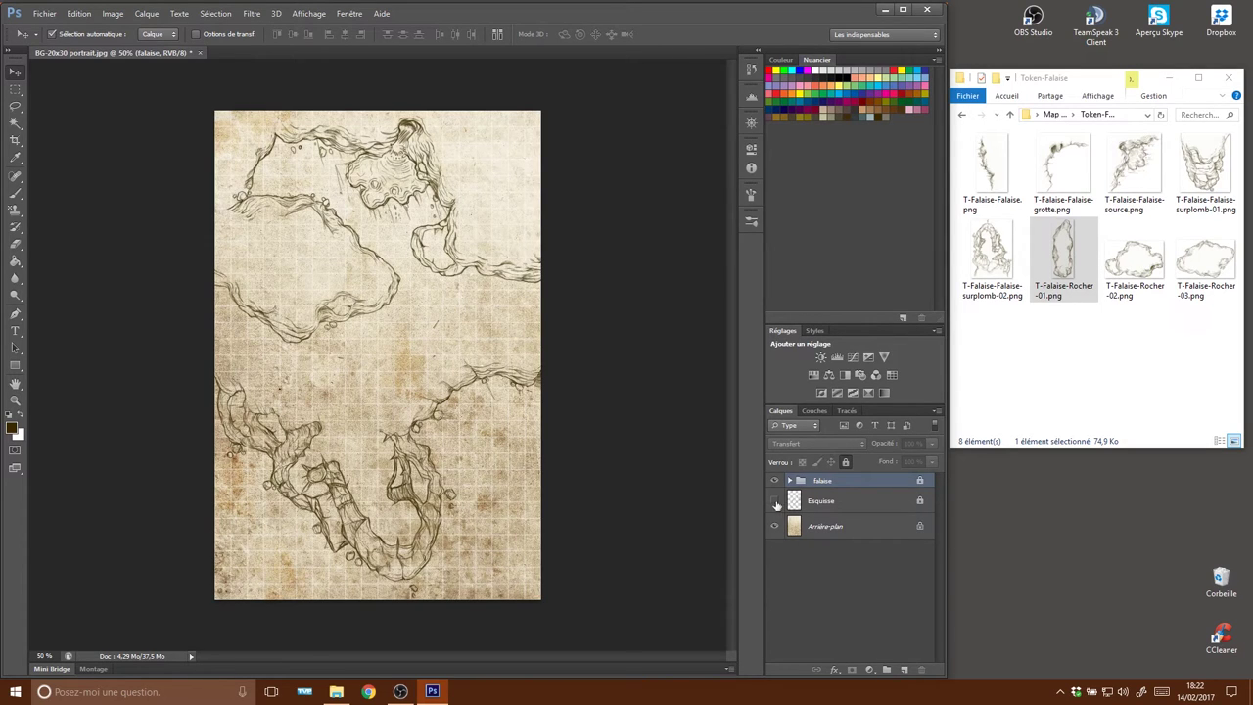
{"action": "left_click", "coordinate": [837, 507]}
{"action": "left_click", "coordinate": [775, 501]}
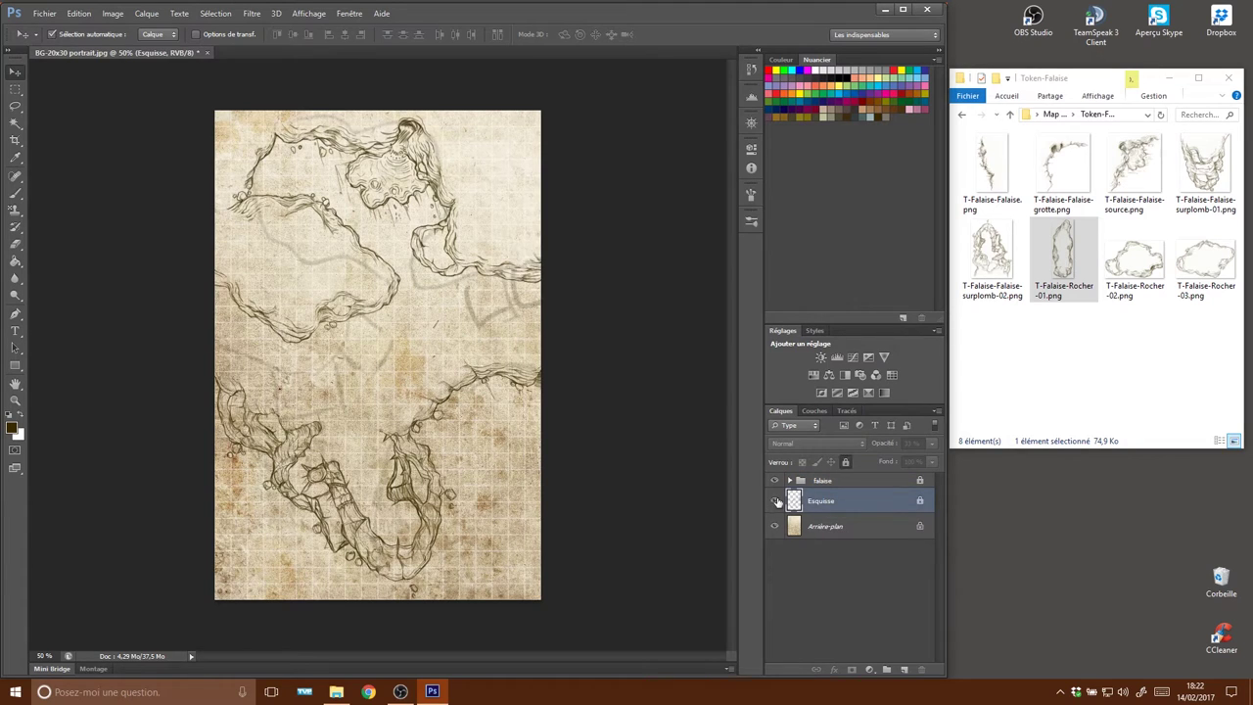
{"action": "left_click", "coordinate": [774, 501]}
{"action": "left_click", "coordinate": [775, 502]}
{"action": "left_click", "coordinate": [775, 501]}
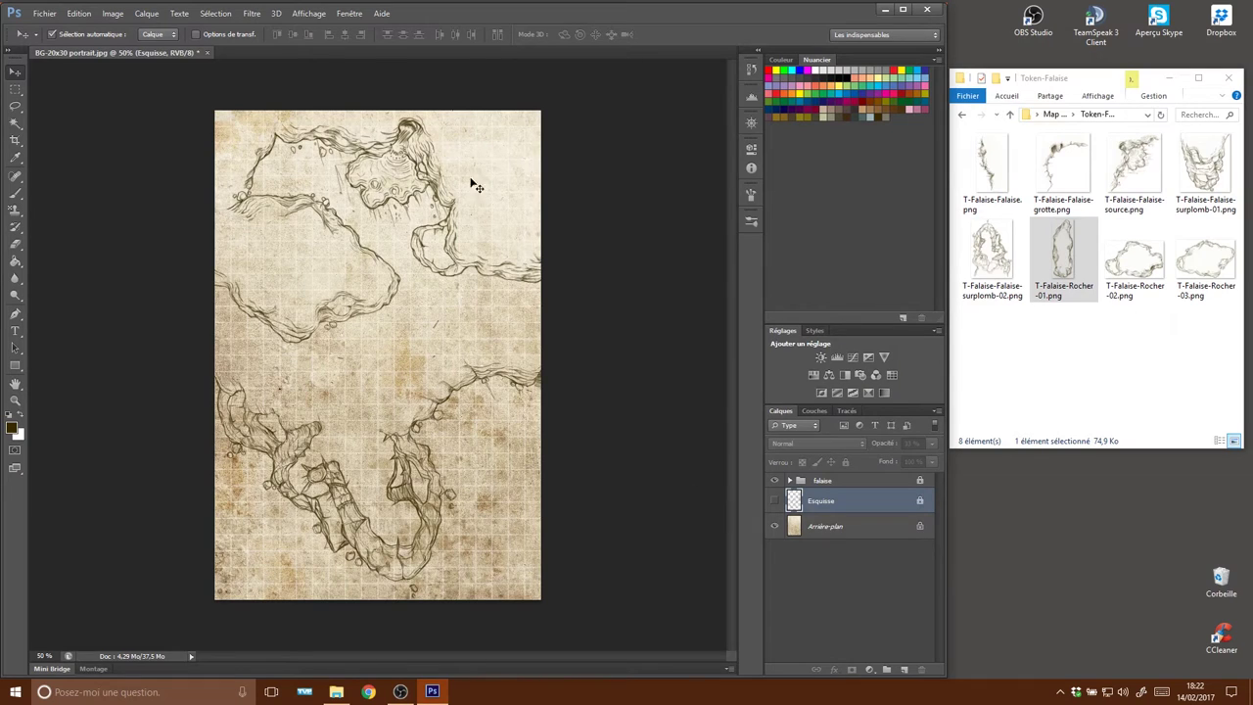
{"action": "left_click", "coordinate": [962, 114]}
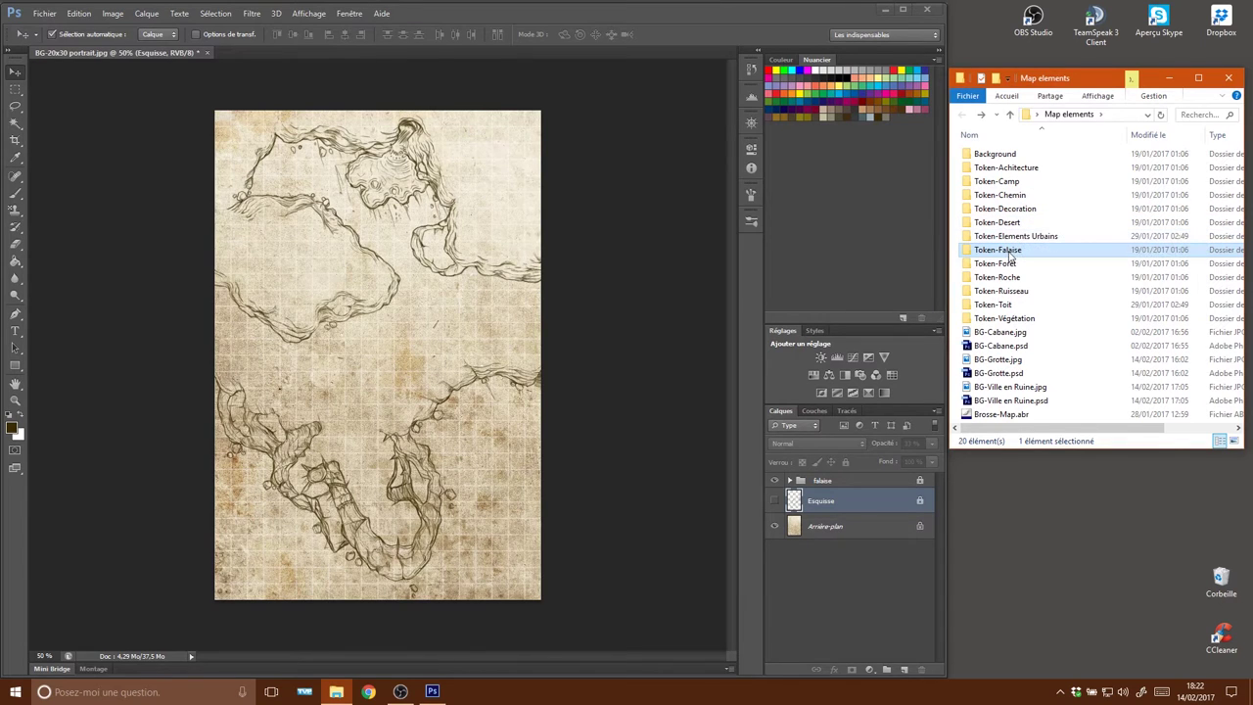
Place _0031_Toit-Plat-08.png from the Token-Toit folder at the map's right edge.
{"action": "double_click", "coordinate": [1008, 305]}
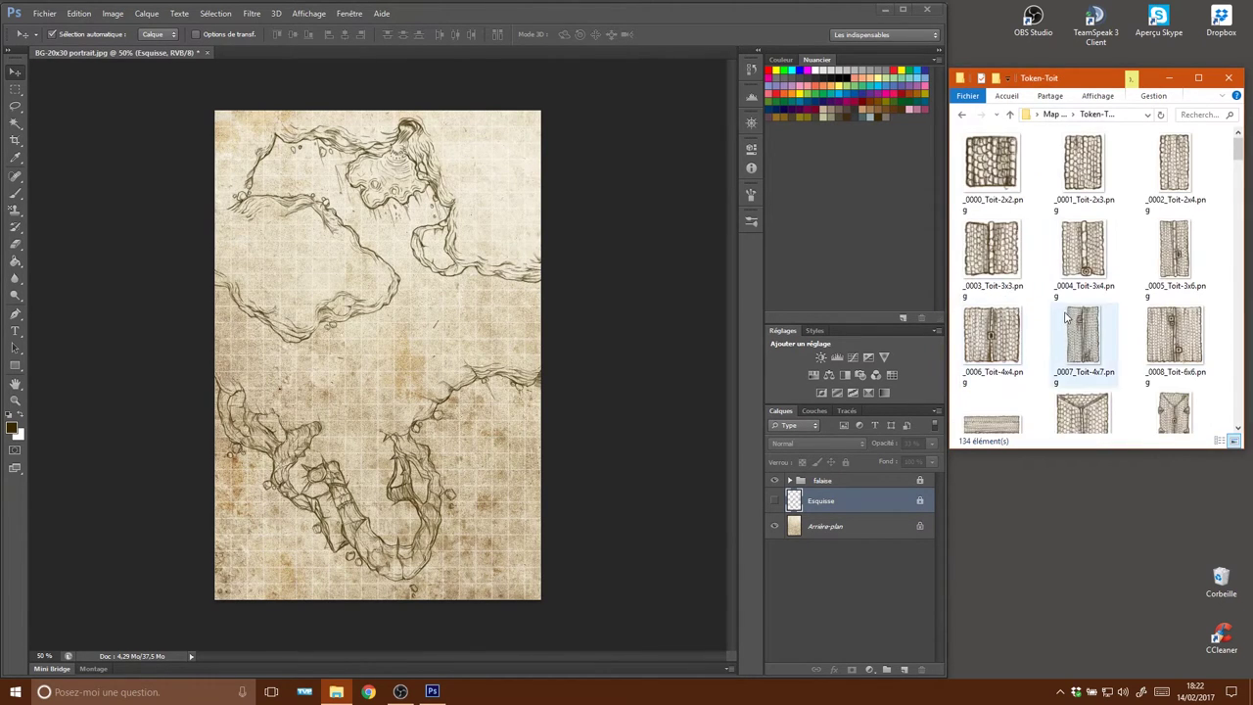
{"action": "scroll", "coordinate": [1066, 316], "scroll_direction": "down", "scroll_amount": 3}
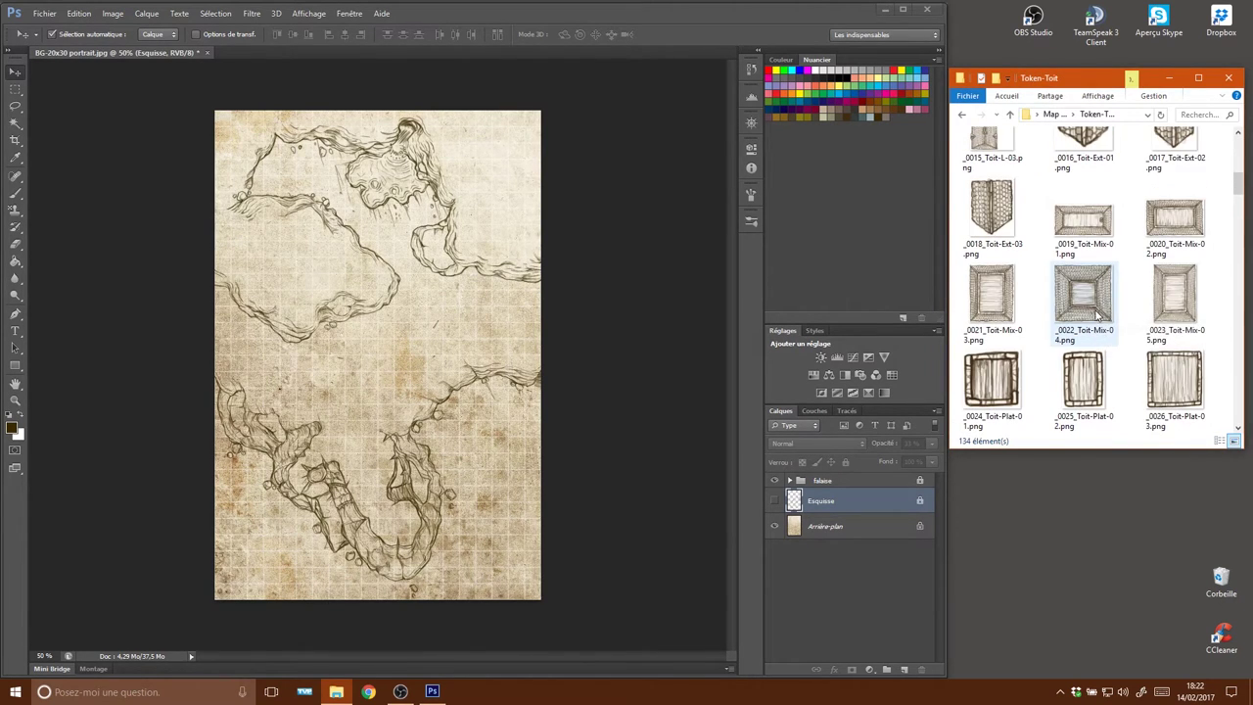
{"action": "scroll", "coordinate": [1094, 313], "scroll_direction": "down", "scroll_amount": 2}
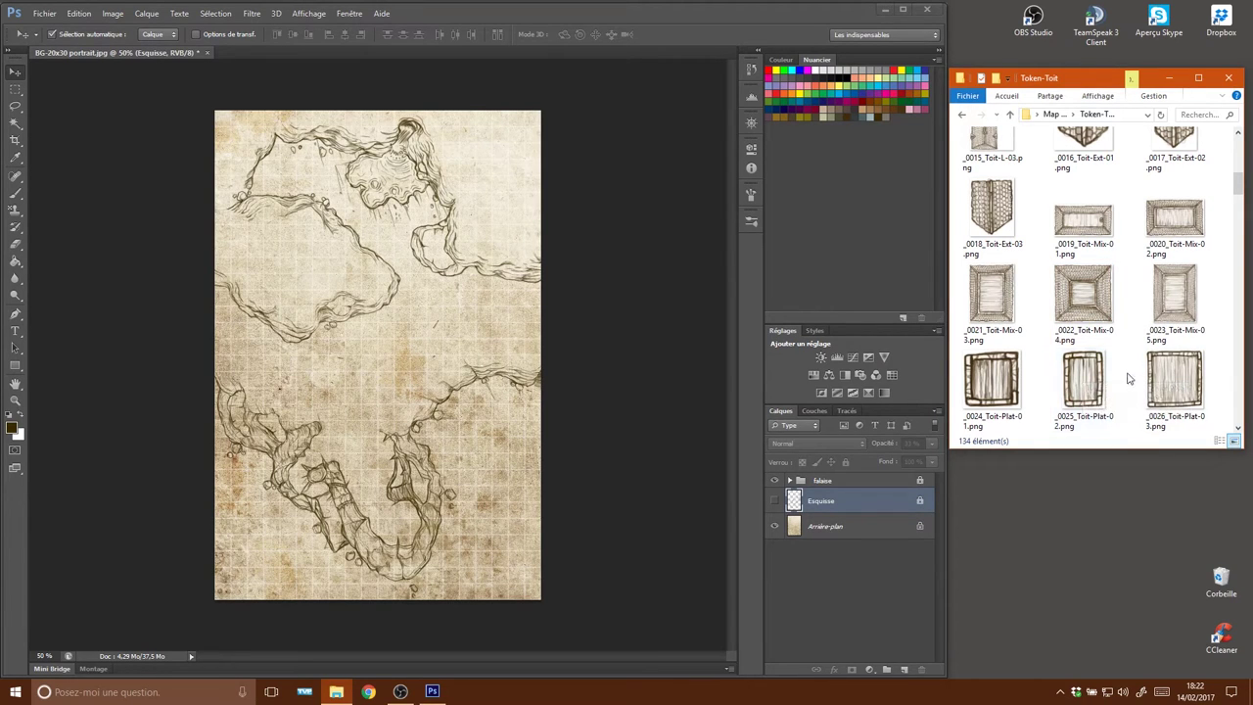
{"action": "scroll", "coordinate": [1081, 375], "scroll_direction": "down", "scroll_amount": 2}
{"action": "mouse_move", "coordinate": [1083, 377]}
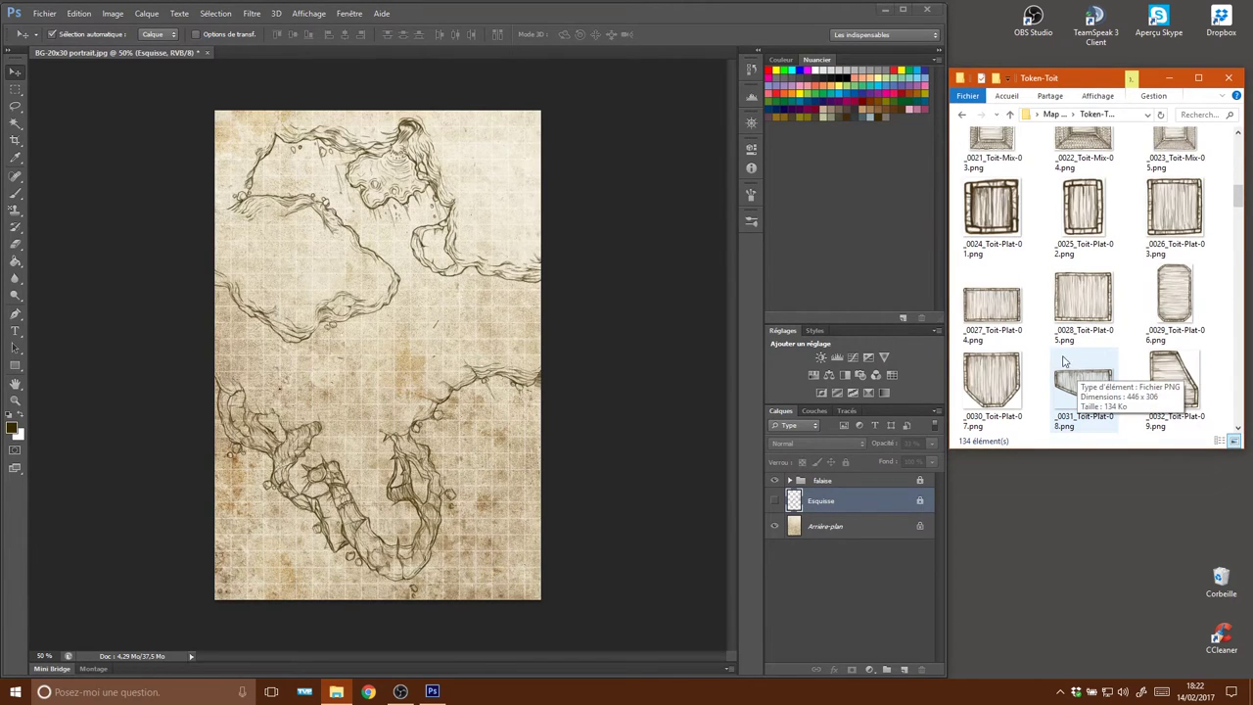
{"action": "scroll", "coordinate": [1083, 380], "scroll_direction": "up", "scroll_amount": 1}
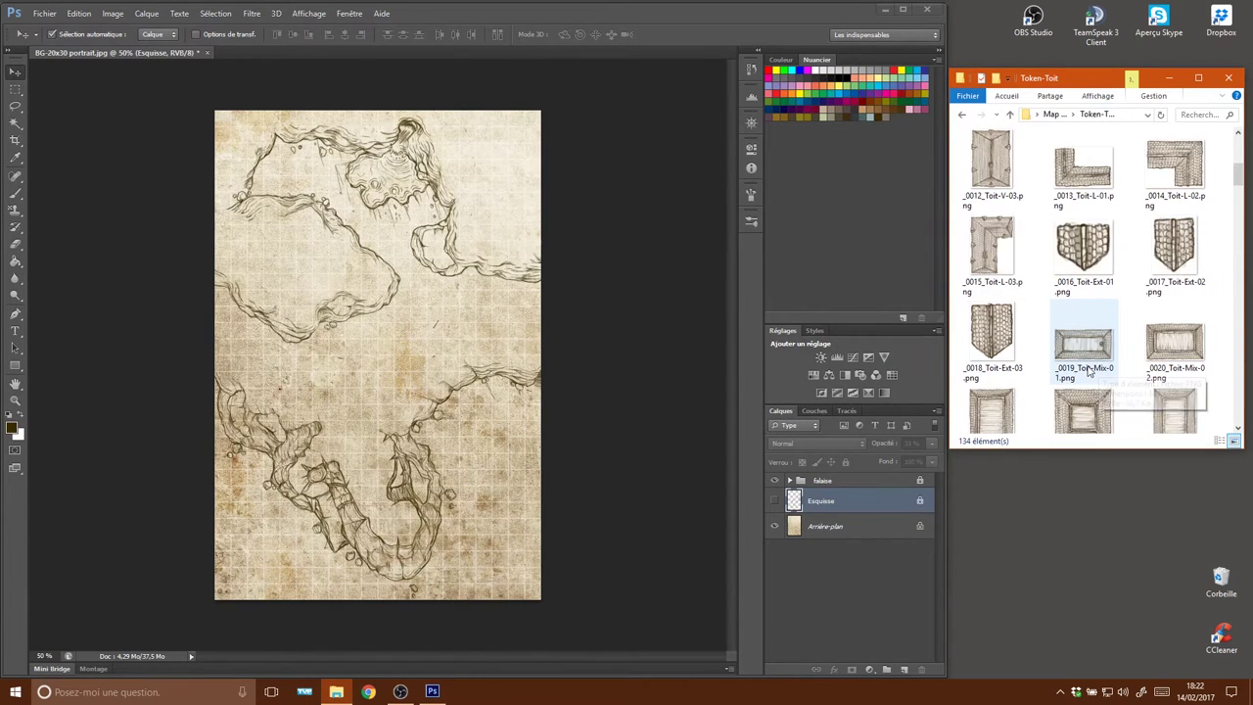
{"action": "scroll", "coordinate": [1086, 370], "scroll_direction": "down", "scroll_amount": 1}
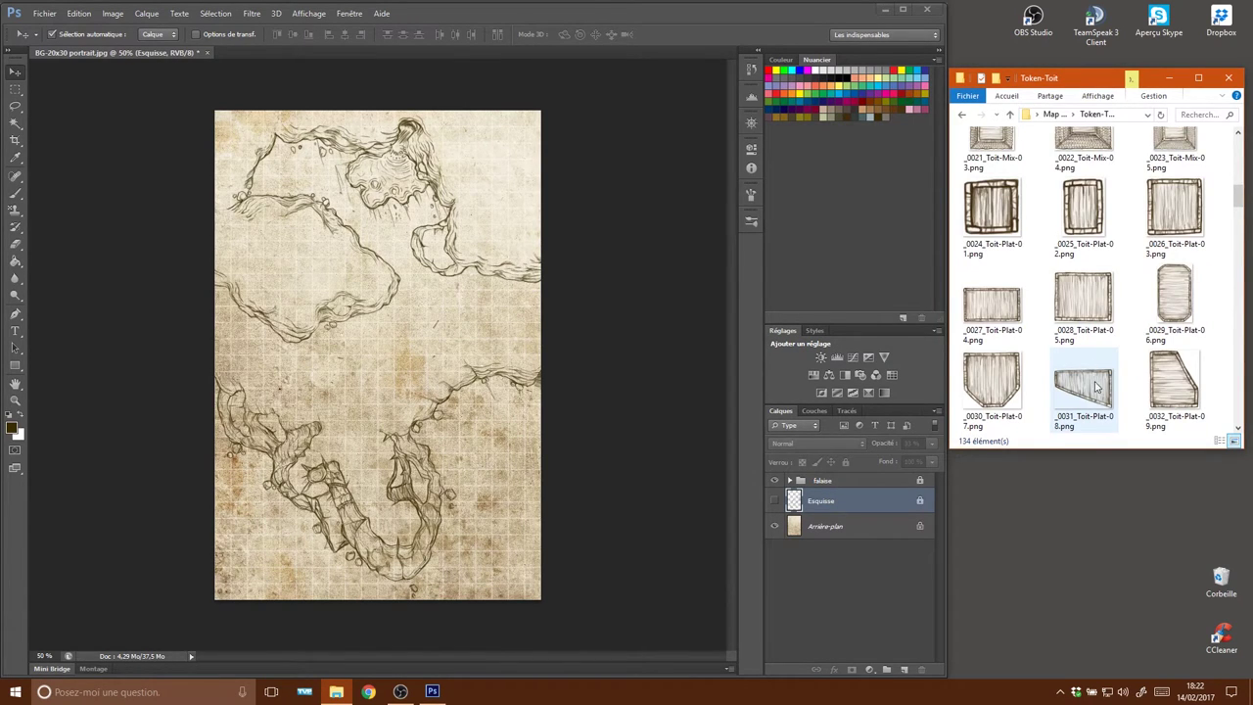
{"action": "mouse_move", "coordinate": [1096, 387]}
{"action": "left_mouse_down"}
{"action": "mouse_move", "coordinate": [421, 367]}
{"action": "mouse_move", "coordinate": [521, 351]}
{"action": "mouse_move", "coordinate": [537, 312]}
{"action": "left_mouse_up"}
{"action": "key", "text": "Return"}
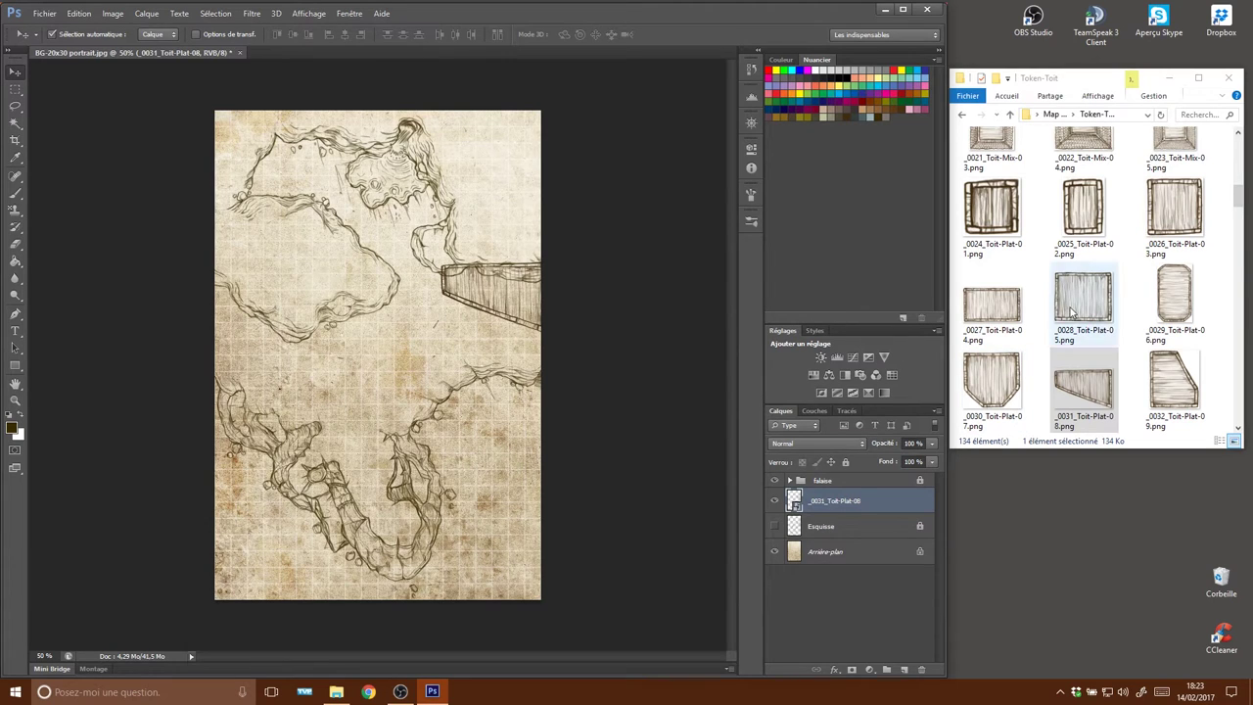
Place the _0025 Toit-Plat-02 roof, then a tilted _0026 Toit-Plat-03 roof beside it.
{"action": "left_click_drag", "start_coordinate": [1074, 312], "coordinate": [437, 394]}
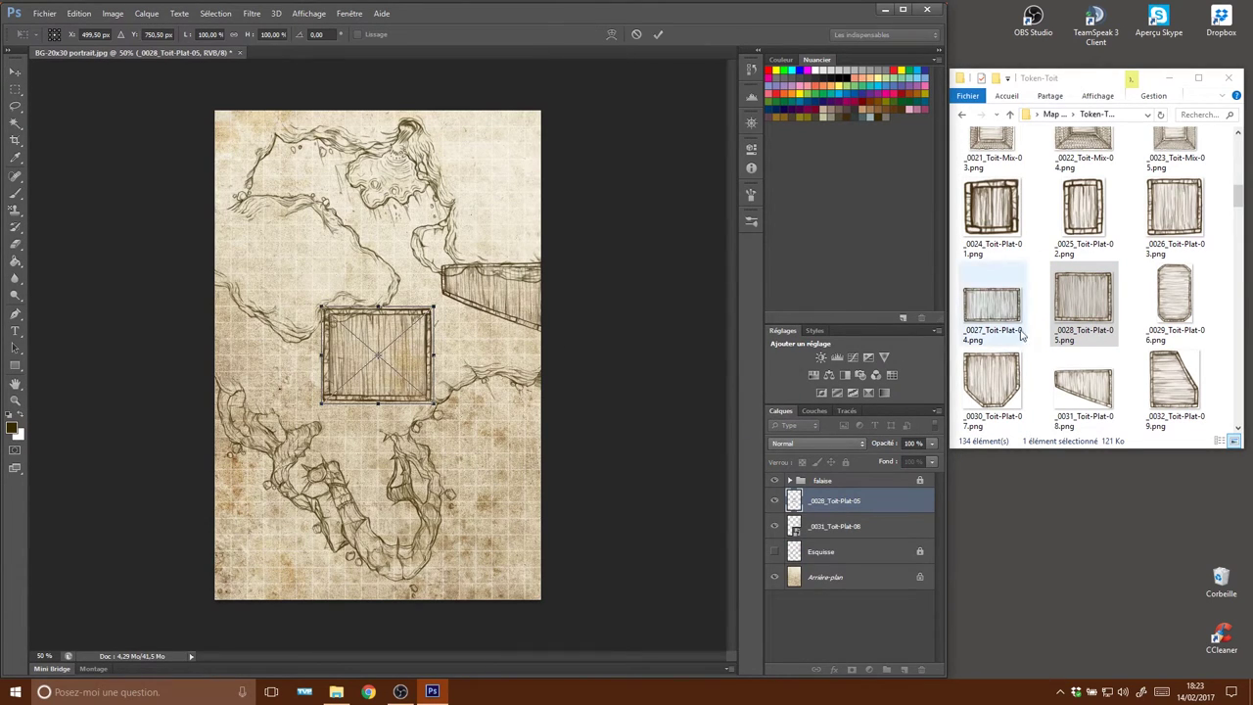
{"action": "key", "text": "Escape"}
{"action": "mouse_move", "coordinate": [1082, 208]}
{"action": "left_mouse_down"}
{"action": "mouse_move", "coordinate": [376, 356]}
{"action": "mouse_move", "coordinate": [391, 364]}
{"action": "mouse_move", "coordinate": [386, 326]}
{"action": "mouse_move", "coordinate": [402, 330]}
{"action": "mouse_move", "coordinate": [375, 337]}
{"action": "mouse_move", "coordinate": [410, 338]}
{"action": "left_mouse_up"}
{"action": "key", "text": "Return"}
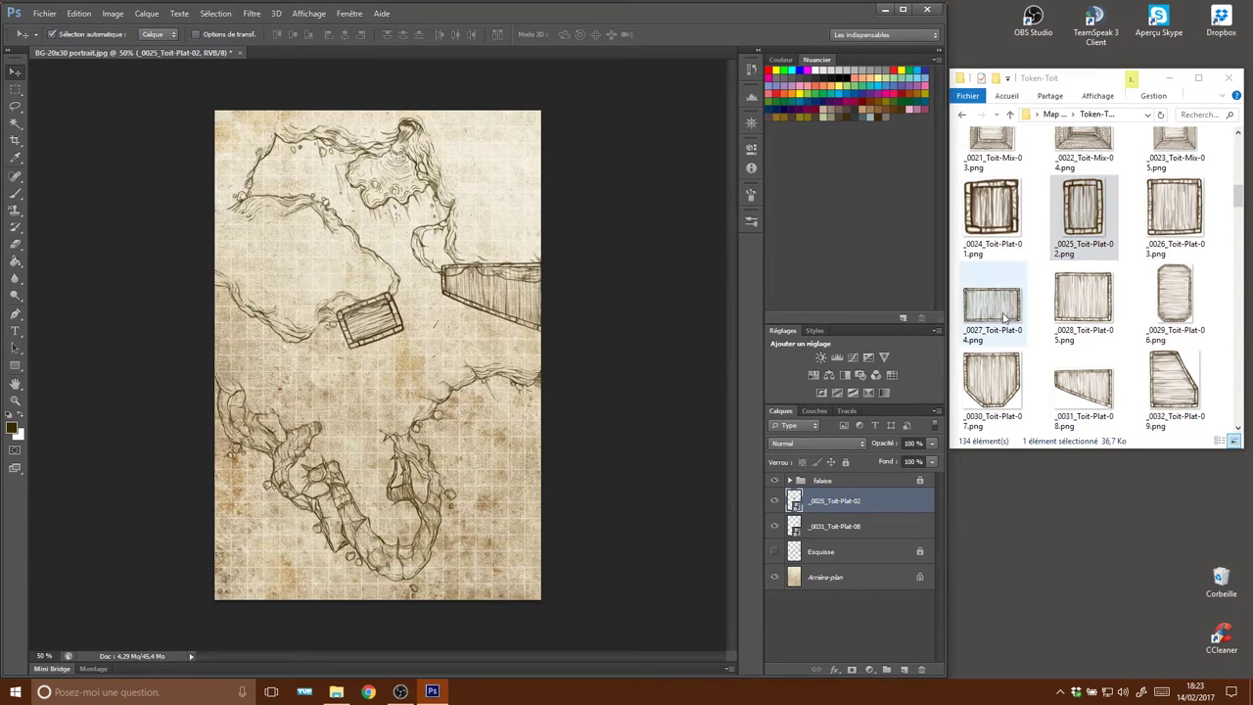
{"action": "mouse_move", "coordinate": [1174, 207]}
{"action": "left_mouse_down"}
{"action": "mouse_move", "coordinate": [348, 388]}
{"action": "mouse_move", "coordinate": [276, 388]}
{"action": "left_mouse_up"}
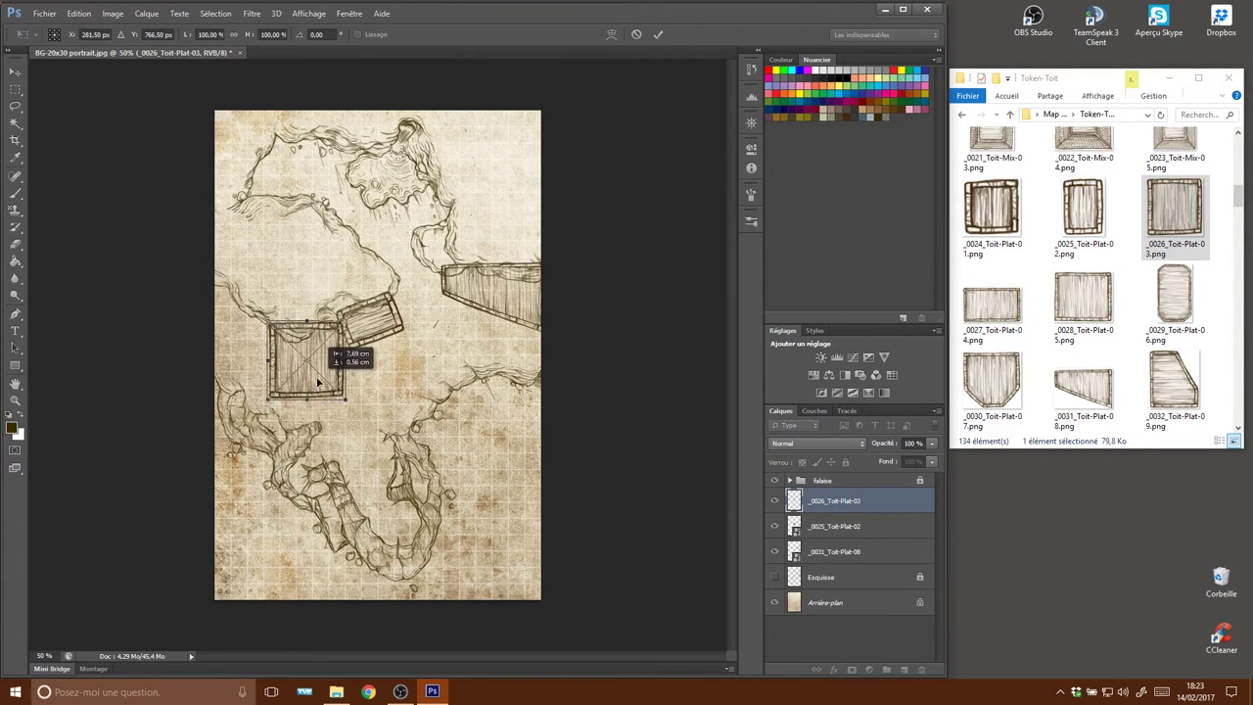
{"action": "mouse_move", "coordinate": [362, 401]}
{"action": "left_mouse_down"}
{"action": "mouse_move", "coordinate": [384, 364]}
{"action": "mouse_move", "coordinate": [400, 362]}
{"action": "mouse_move", "coordinate": [339, 374]}
{"action": "mouse_move", "coordinate": [382, 390]}
{"action": "mouse_move", "coordinate": [337, 373]}
{"action": "left_mouse_up"}
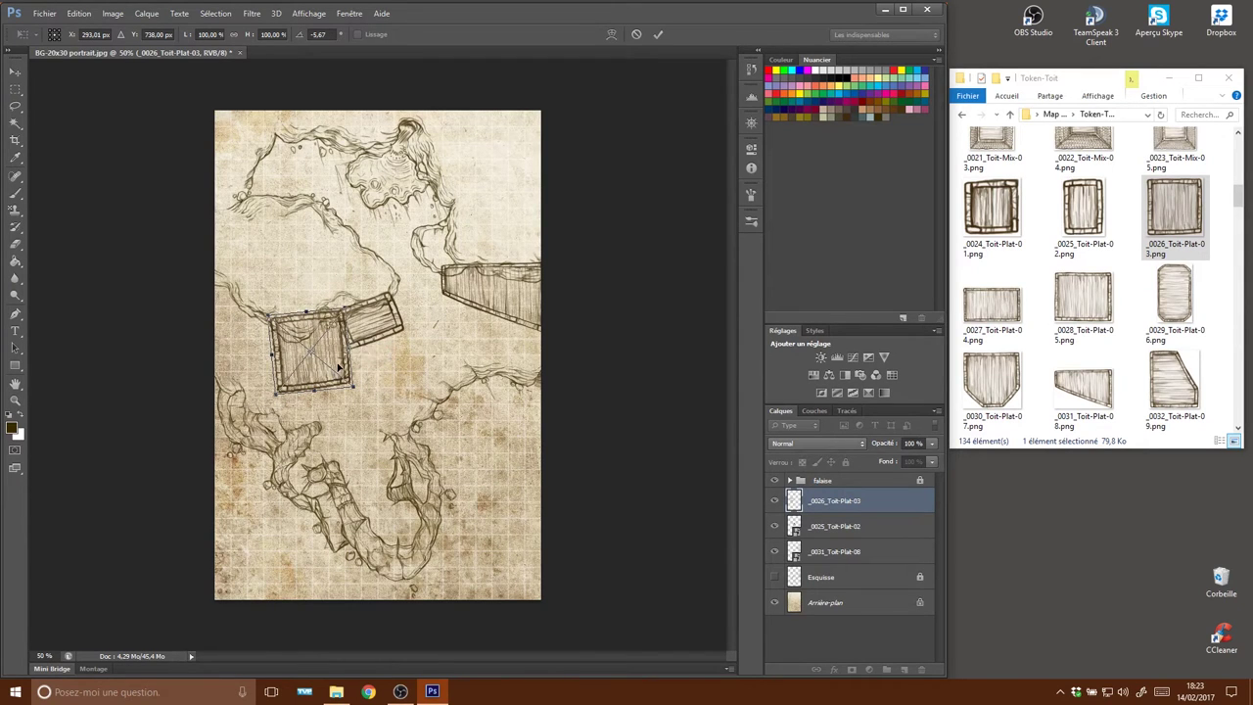
{"action": "key", "text": "Return"}
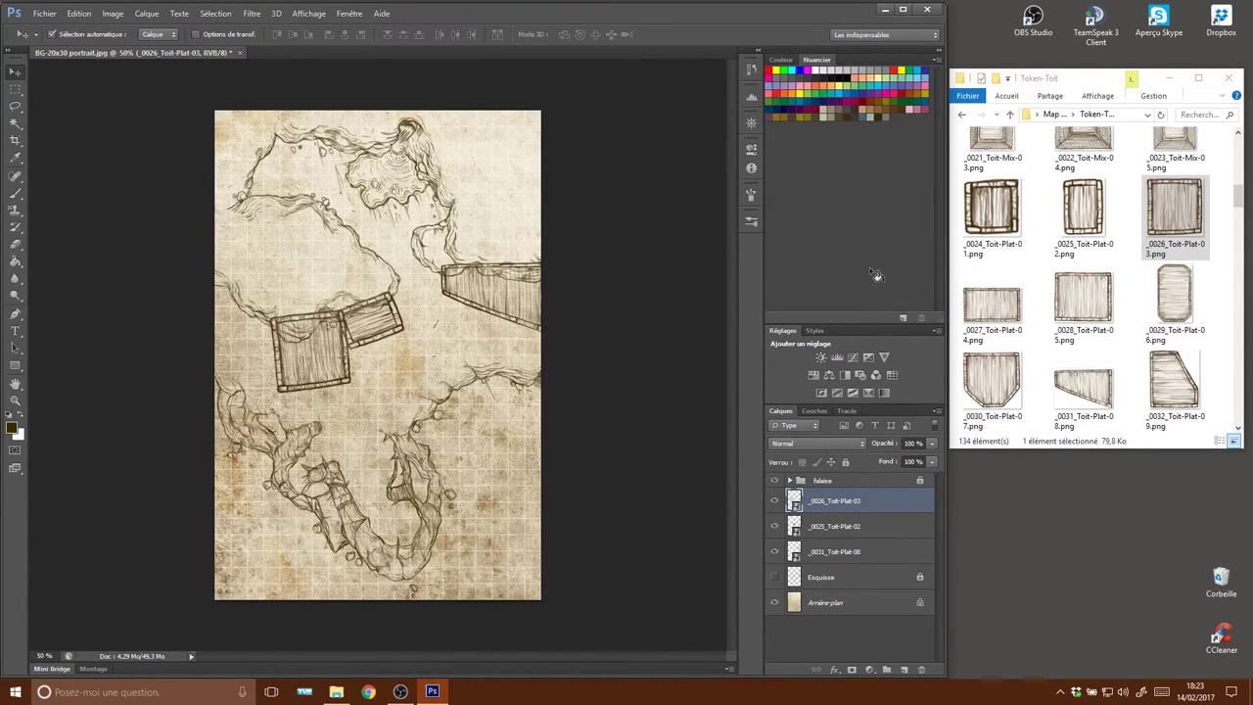
Add a _0024 Toit-Plat-01 roof, a Toit-Plat-02 at the left edge and a small Toit-Plat-01 near the centre.
{"action": "mouse_move", "coordinate": [1003, 235]}
{"action": "left_mouse_down"}
{"action": "mouse_move", "coordinate": [526, 369]}
{"action": "mouse_move", "coordinate": [387, 377]}
{"action": "mouse_move", "coordinate": [261, 359]}
{"action": "left_mouse_up"}
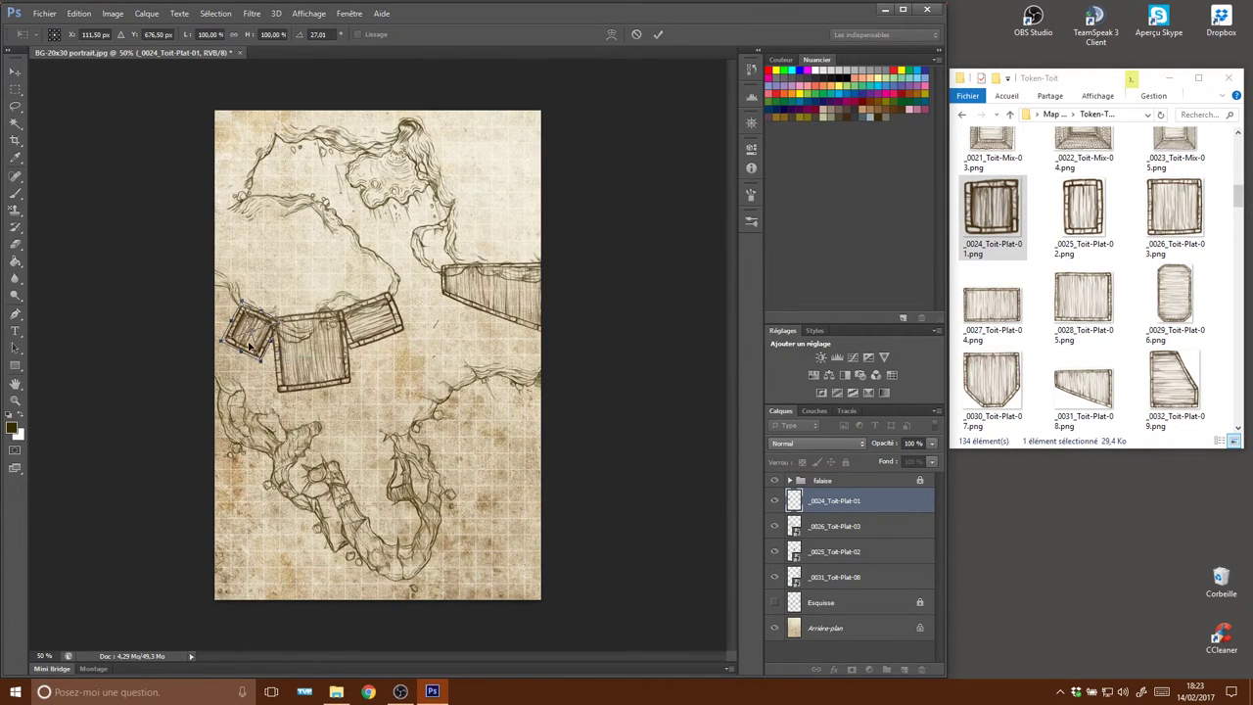
{"action": "key", "text": "Return"}
{"action": "left_click_drag", "start_coordinate": [1083, 210], "coordinate": [577, 334]}
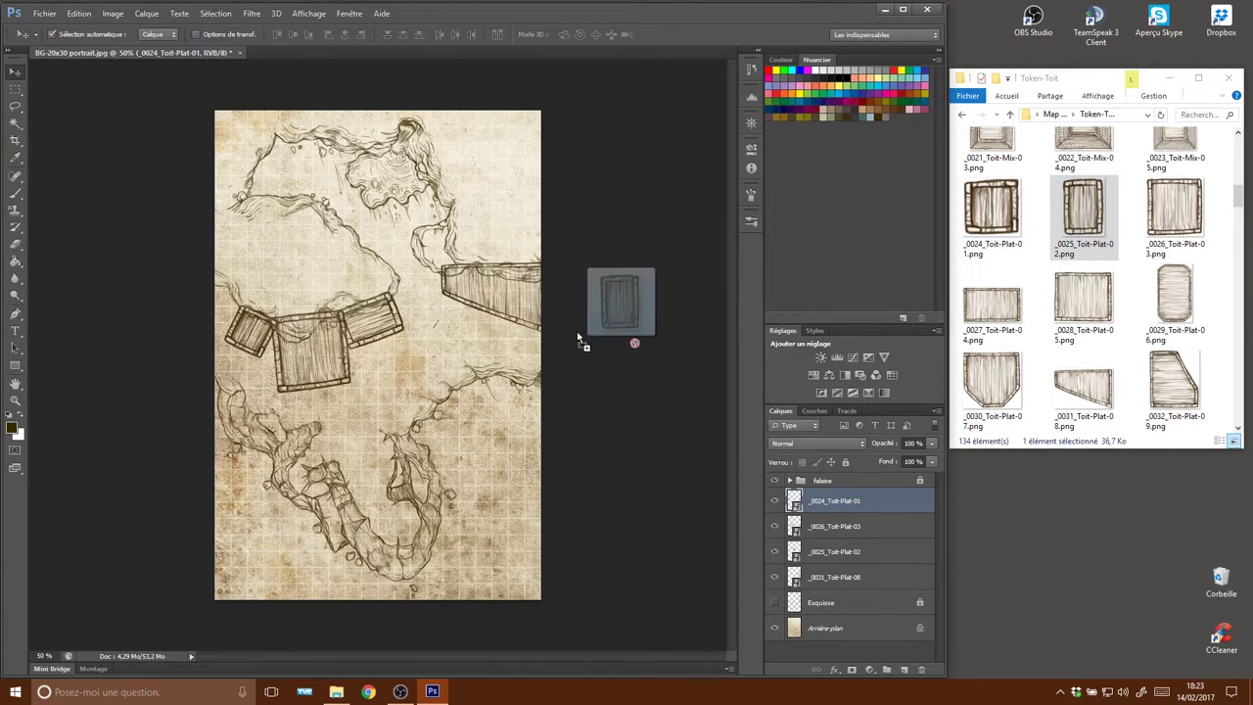
{"action": "mouse_move", "coordinate": [378, 356]}
{"action": "left_mouse_down"}
{"action": "mouse_move", "coordinate": [231, 335]}
{"action": "mouse_move", "coordinate": [253, 311]}
{"action": "mouse_move", "coordinate": [226, 302]}
{"action": "left_mouse_up"}
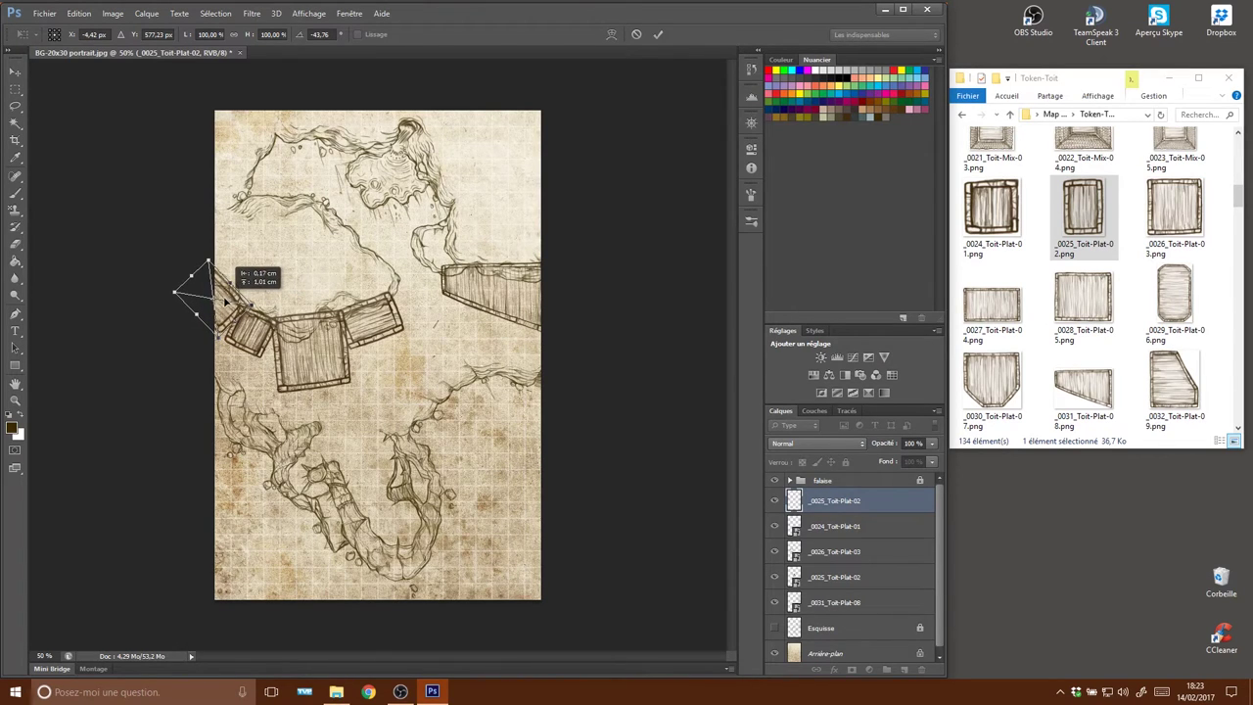
{"action": "key", "text": "Return"}
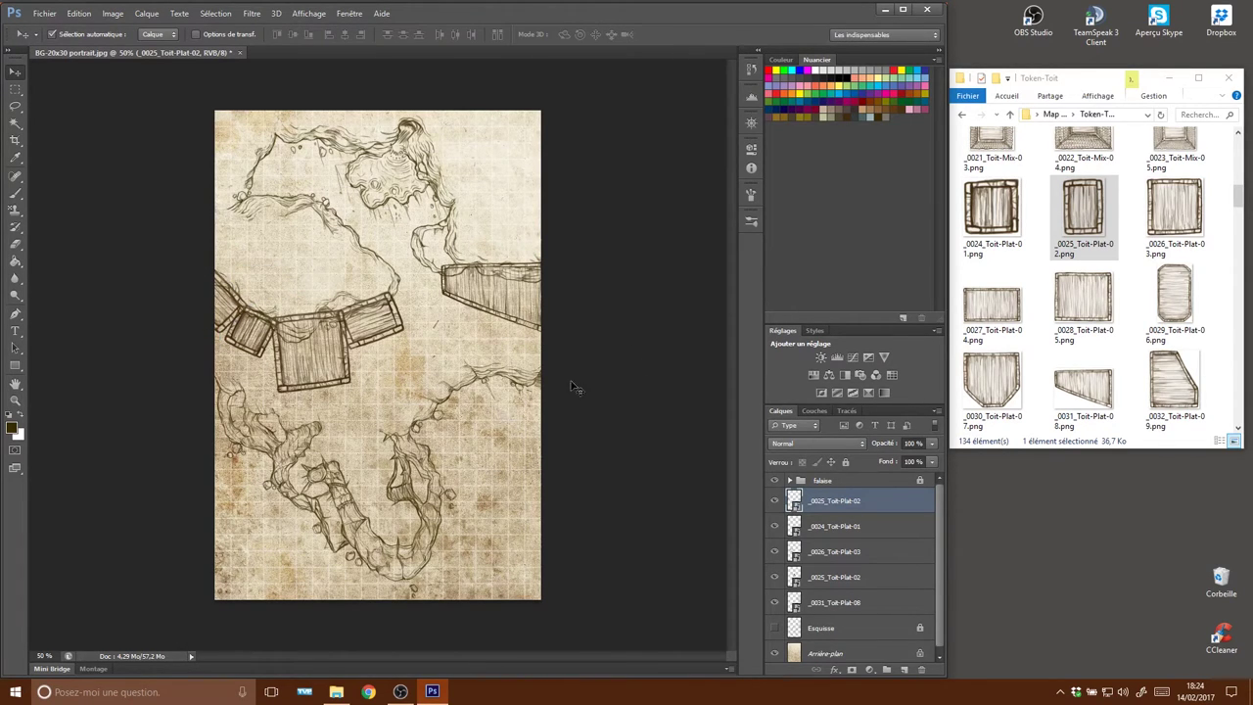
{"action": "mouse_move", "coordinate": [992, 207]}
{"action": "left_mouse_down"}
{"action": "mouse_move", "coordinate": [460, 377]}
{"action": "mouse_move", "coordinate": [467, 358]}
{"action": "mouse_move", "coordinate": [490, 355]}
{"action": "mouse_move", "coordinate": [457, 378]}
{"action": "left_mouse_up"}
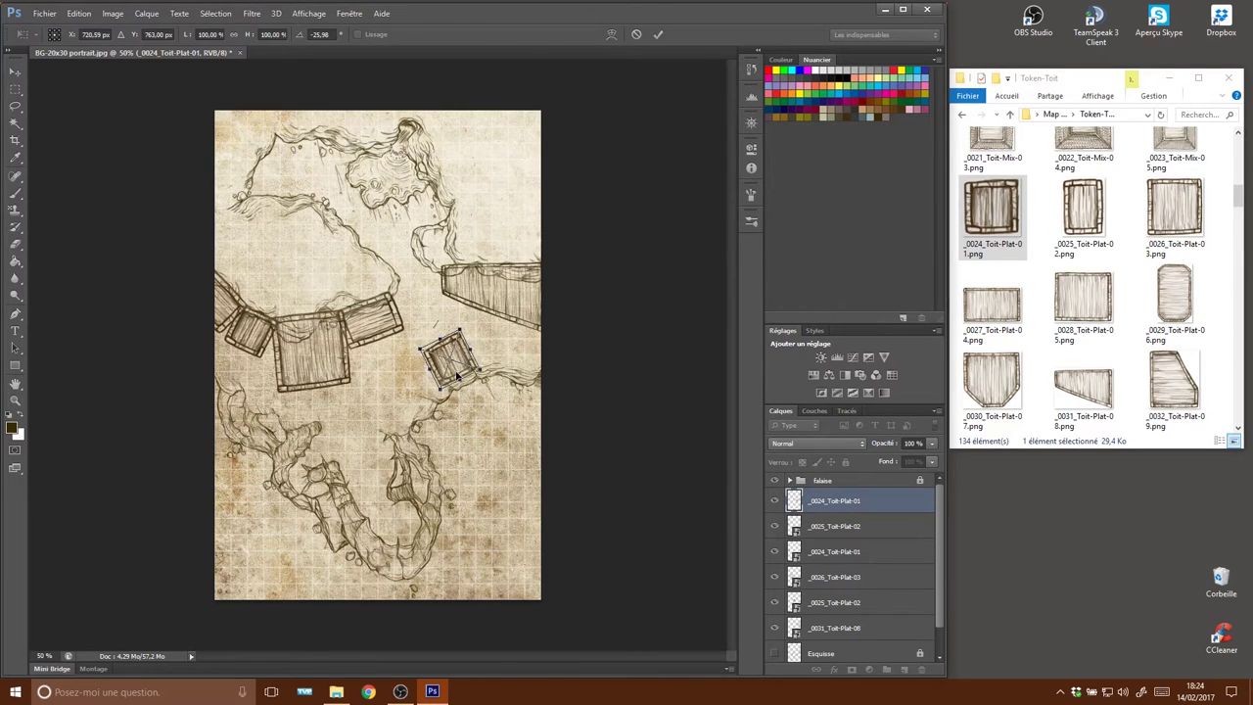
{"action": "key", "text": "Return"}
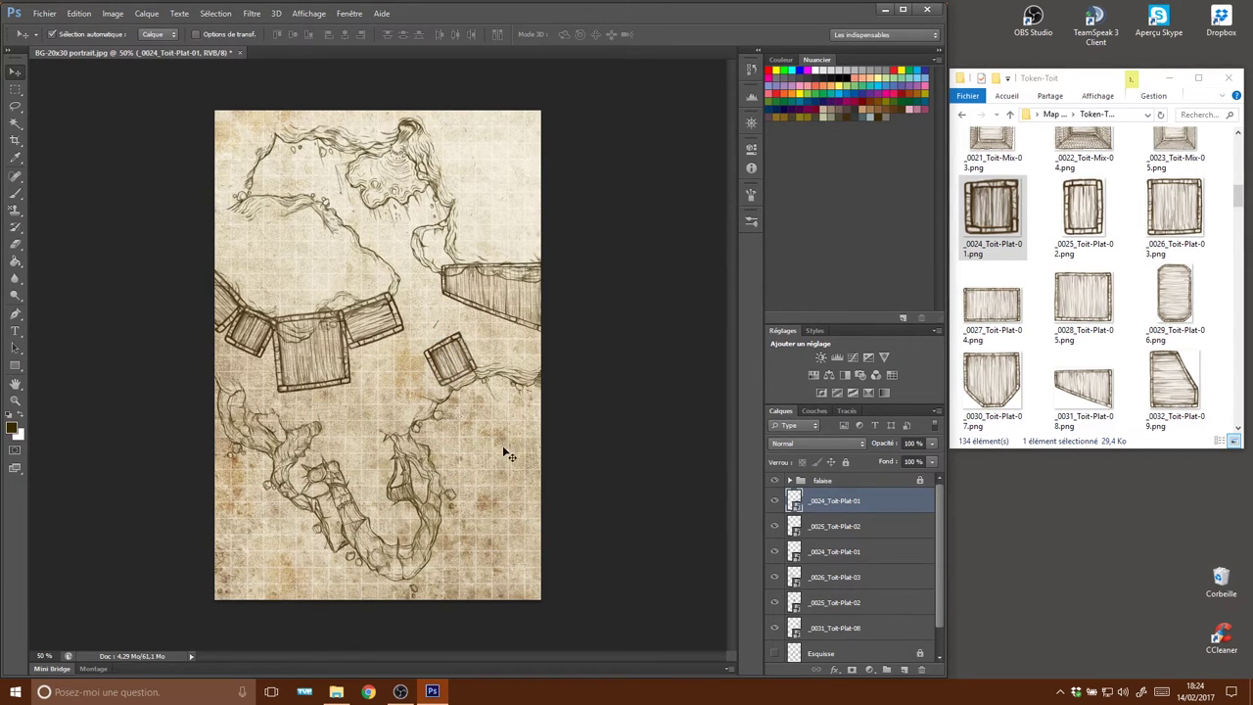
Place the _0132_Toit-Bois-04 planks on the map, nudged slightly upward.
{"action": "scroll", "coordinate": [1055, 355], "scroll_direction": "down", "scroll_amount": 5}
{"action": "scroll", "coordinate": [1054, 355], "scroll_direction": "down", "scroll_amount": 5}
{"action": "scroll", "coordinate": [1055, 355], "scroll_direction": "down", "scroll_amount": 5}
{"action": "scroll", "coordinate": [1077, 358], "scroll_direction": "down", "scroll_amount": 10}
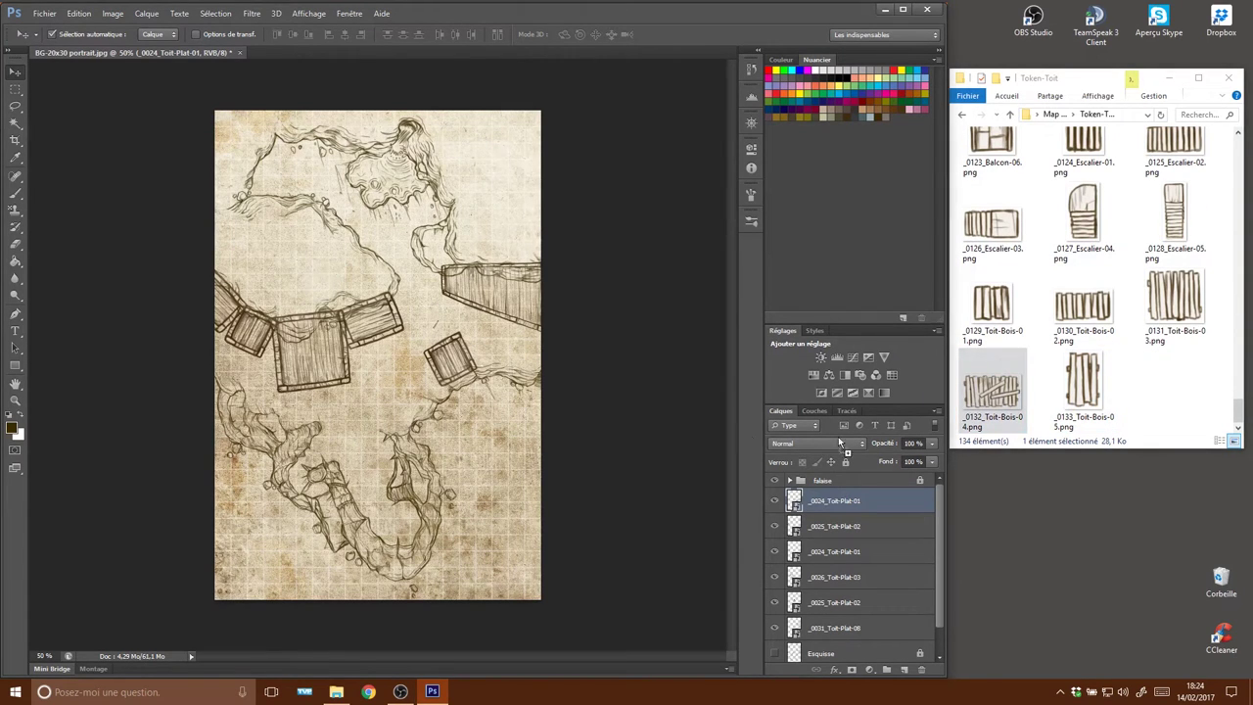
{"action": "mouse_move", "coordinate": [993, 401]}
{"action": "left_mouse_down"}
{"action": "mouse_move", "coordinate": [404, 366]}
{"action": "mouse_move", "coordinate": [378, 372]}
{"action": "mouse_move", "coordinate": [341, 411]}
{"action": "mouse_move", "coordinate": [421, 360]}
{"action": "mouse_move", "coordinate": [397, 360]}
{"action": "left_mouse_up"}
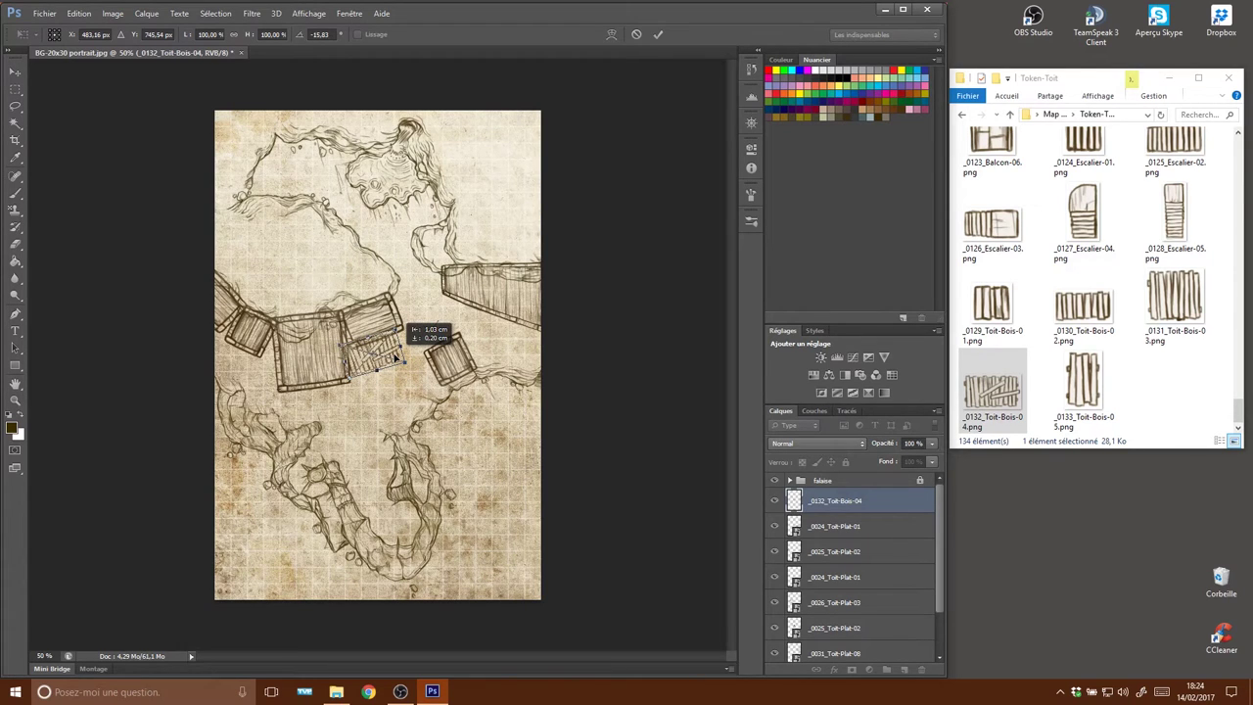
{"action": "left_click_drag", "start_coordinate": [396, 359], "coordinate": [395, 356]}
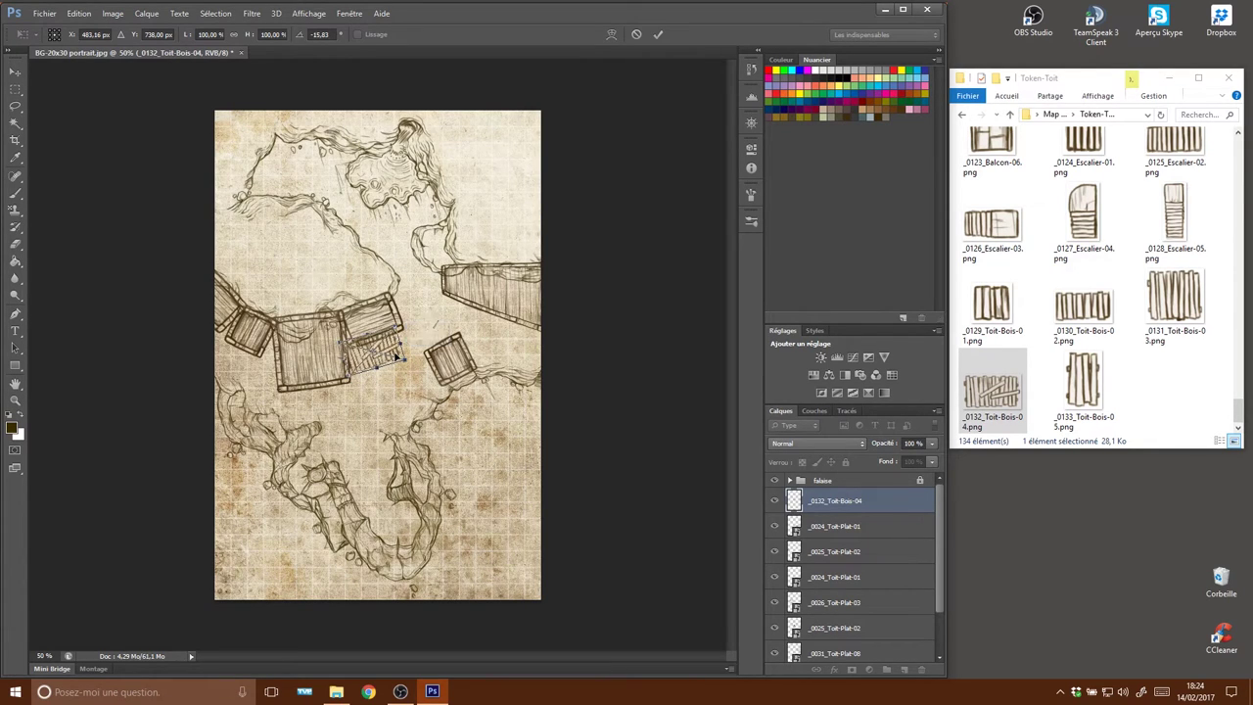
{"action": "key", "text": "Return"}
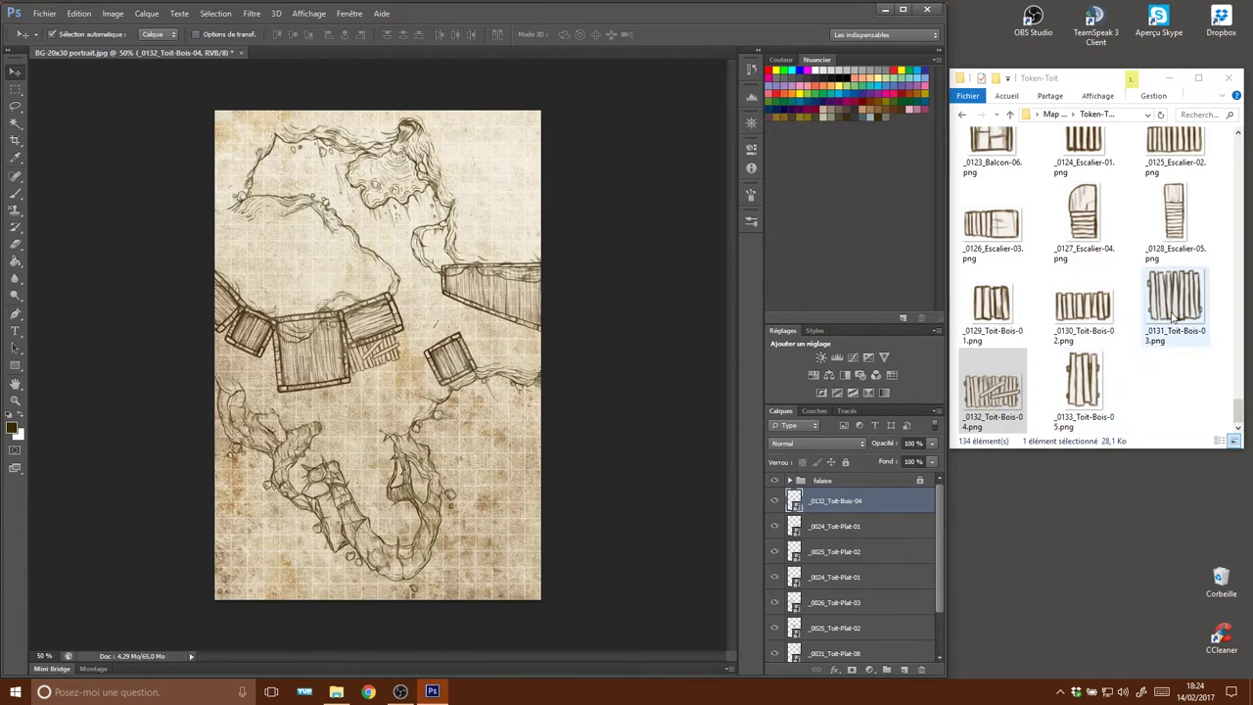
Add rotated _0131_Toit-Bois-03 planks on the upper-right roof and tilted _0130_Toit-Bois-02 planks below the roofs.
{"action": "left_click_drag", "start_coordinate": [1168, 318], "coordinate": [500, 341]}
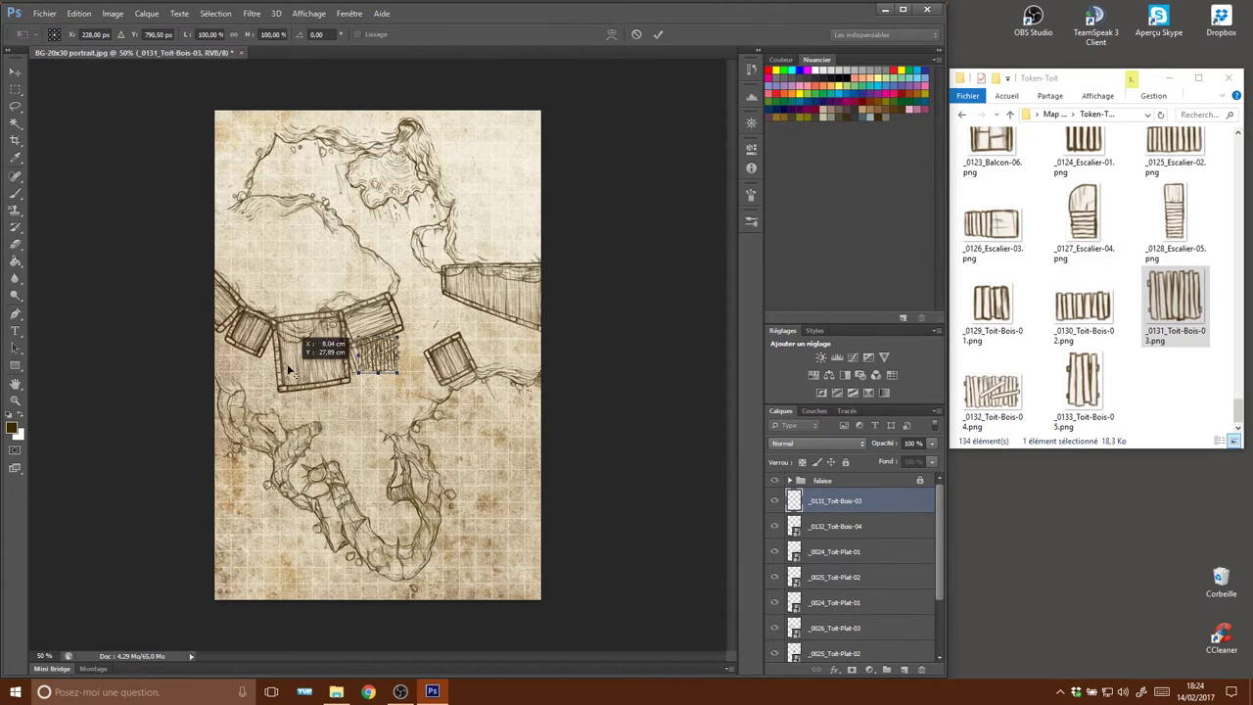
{"action": "left_click_drag", "start_coordinate": [387, 367], "coordinate": [501, 289]}
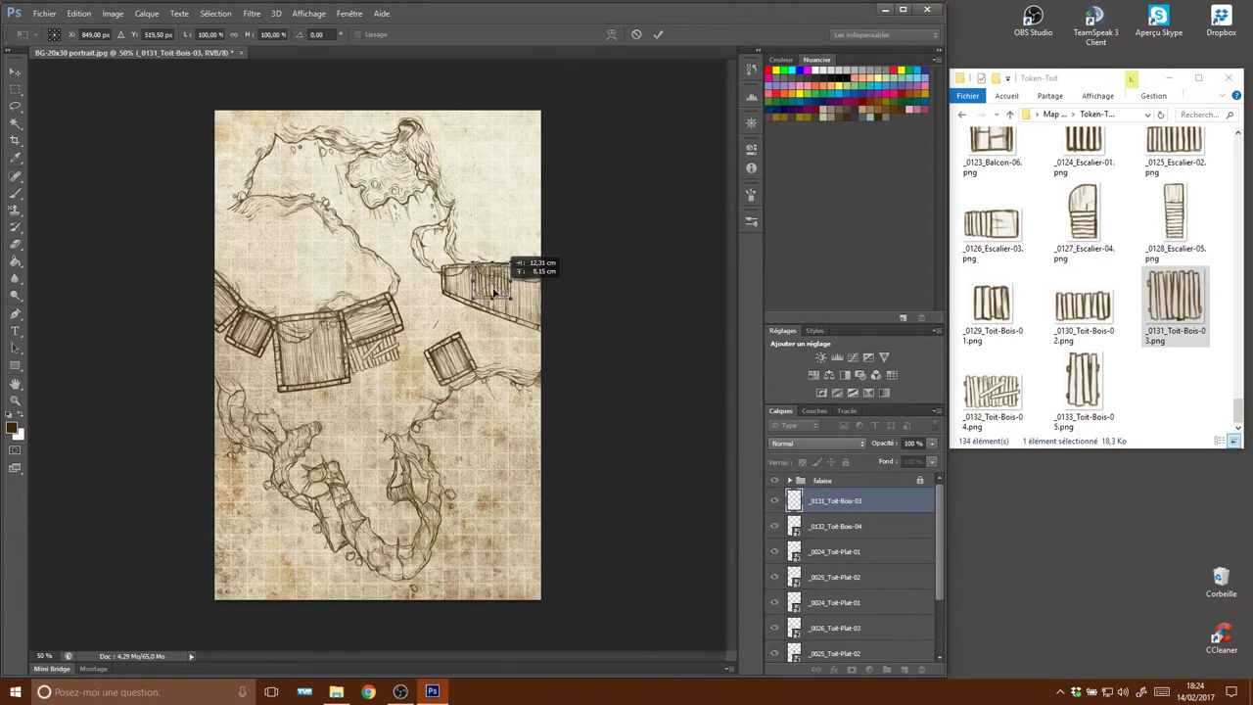
{"action": "mouse_move", "coordinate": [499, 290]}
{"action": "left_mouse_down"}
{"action": "mouse_move", "coordinate": [519, 351]}
{"action": "mouse_move", "coordinate": [526, 310]}
{"action": "left_mouse_up"}
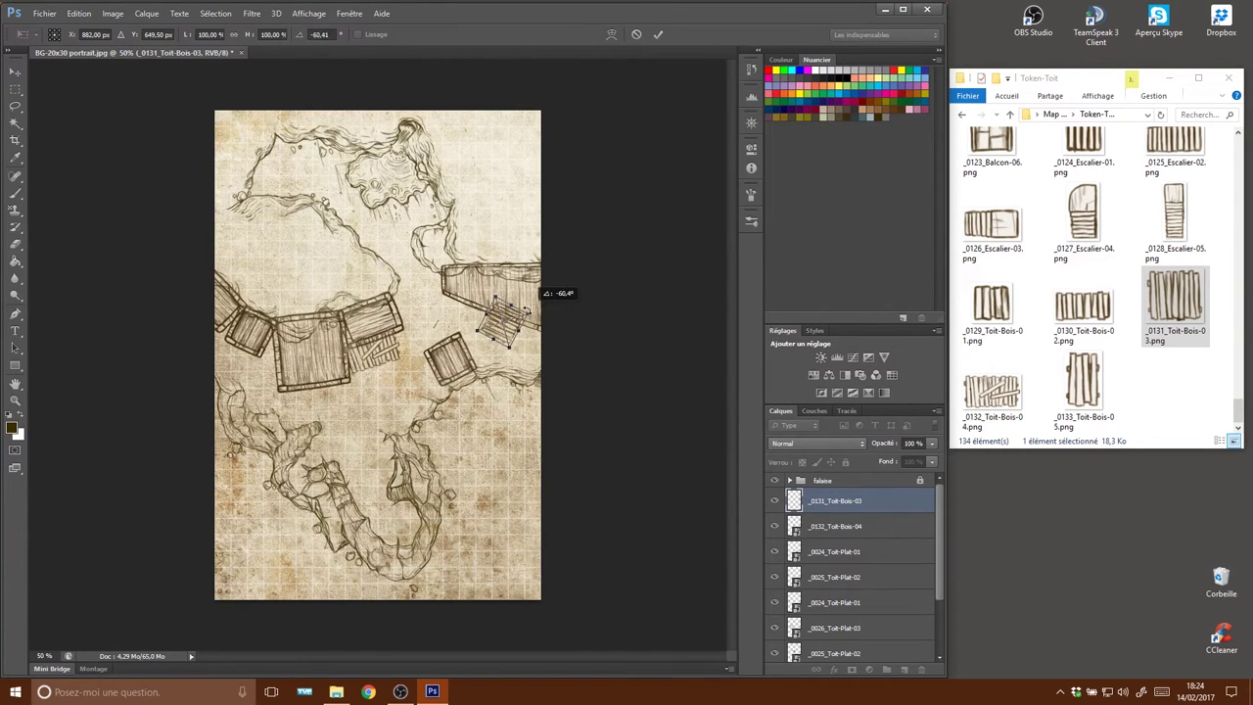
{"action": "left_click_drag", "start_coordinate": [526, 310], "coordinate": [510, 336]}
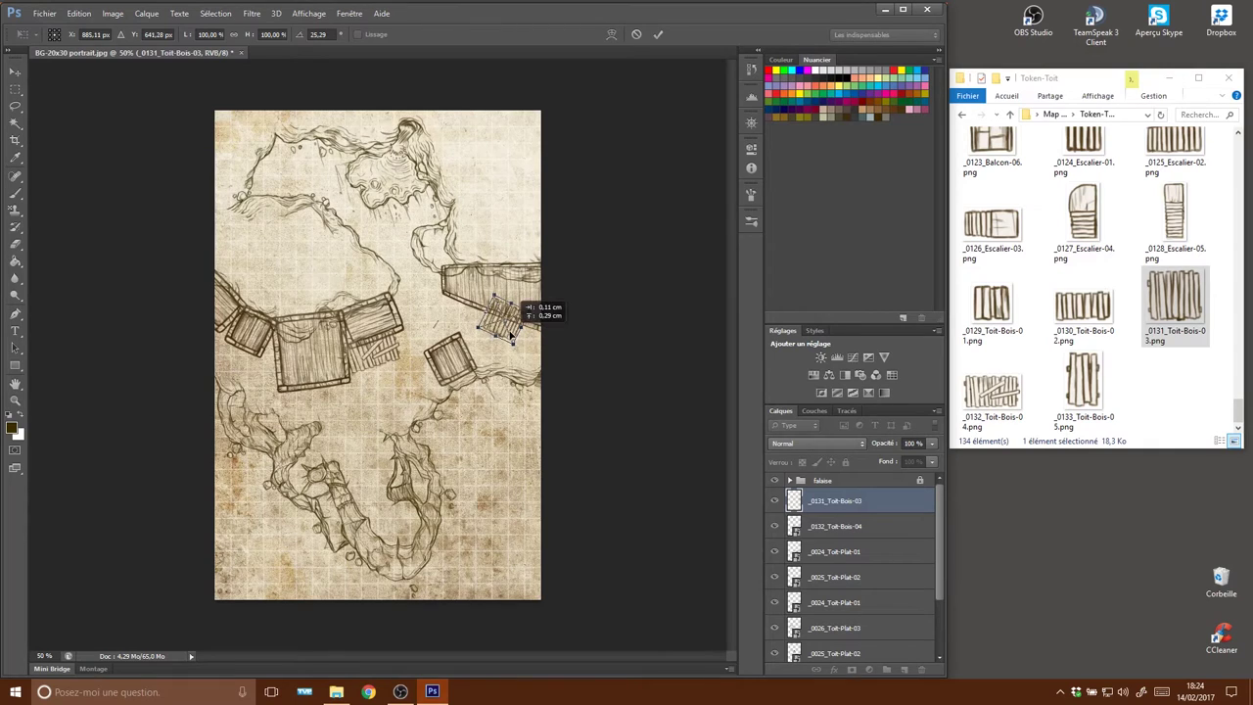
{"action": "key", "text": "Return"}
{"action": "left_click_drag", "start_coordinate": [1080, 312], "coordinate": [338, 419]}
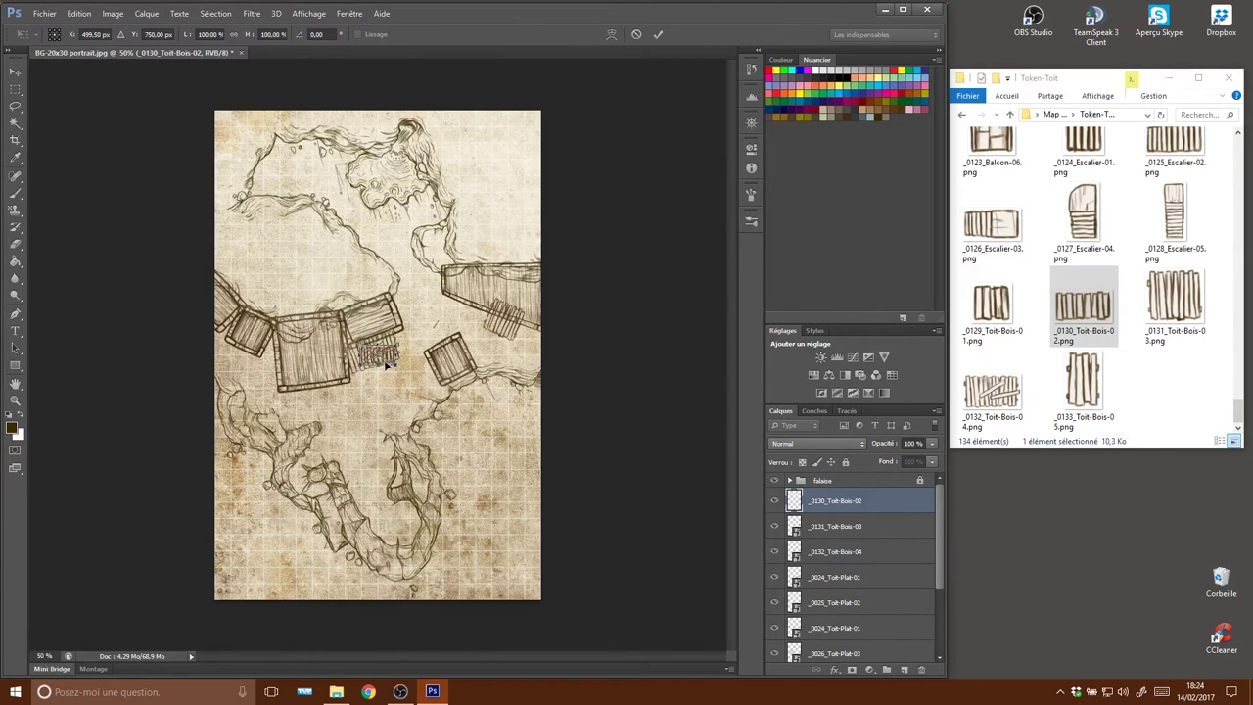
{"action": "left_click_drag", "start_coordinate": [385, 364], "coordinate": [390, 362]}
{"action": "mouse_move", "coordinate": [390, 362]}
{"action": "left_mouse_down"}
{"action": "mouse_move", "coordinate": [328, 401]}
{"action": "mouse_move", "coordinate": [349, 404]}
{"action": "mouse_move", "coordinate": [332, 398]}
{"action": "left_mouse_up"}
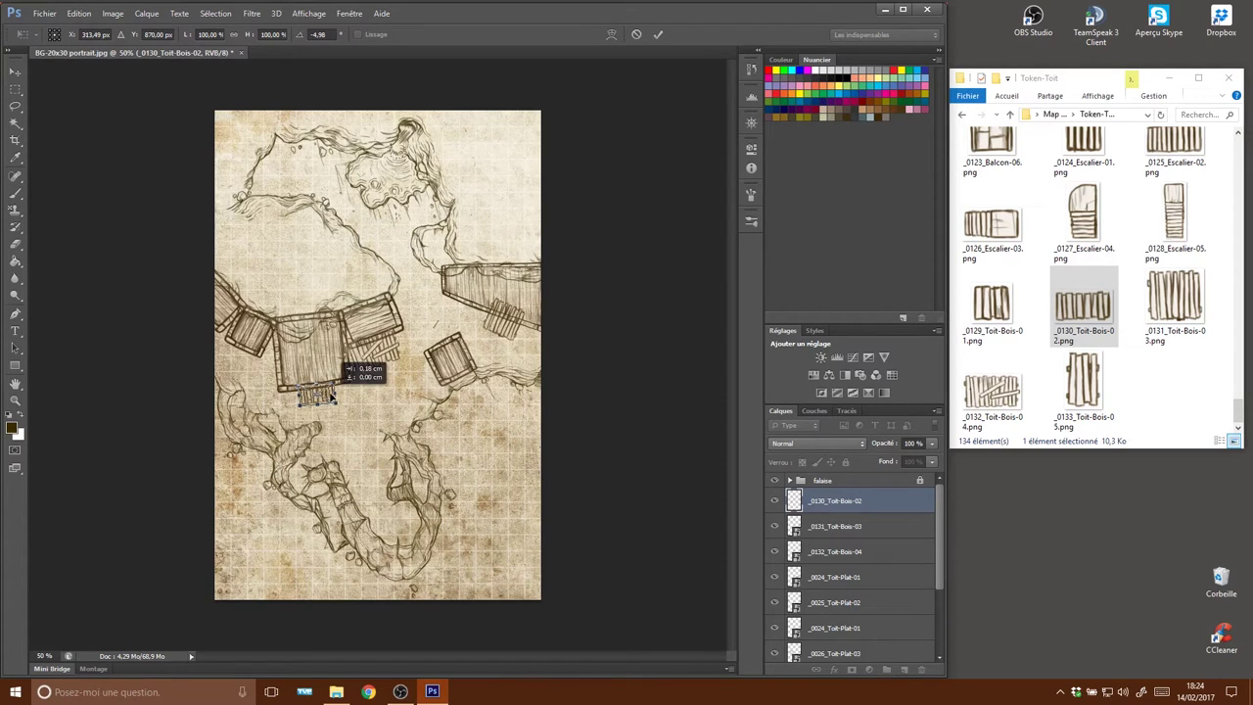
{"action": "key", "text": "Return"}
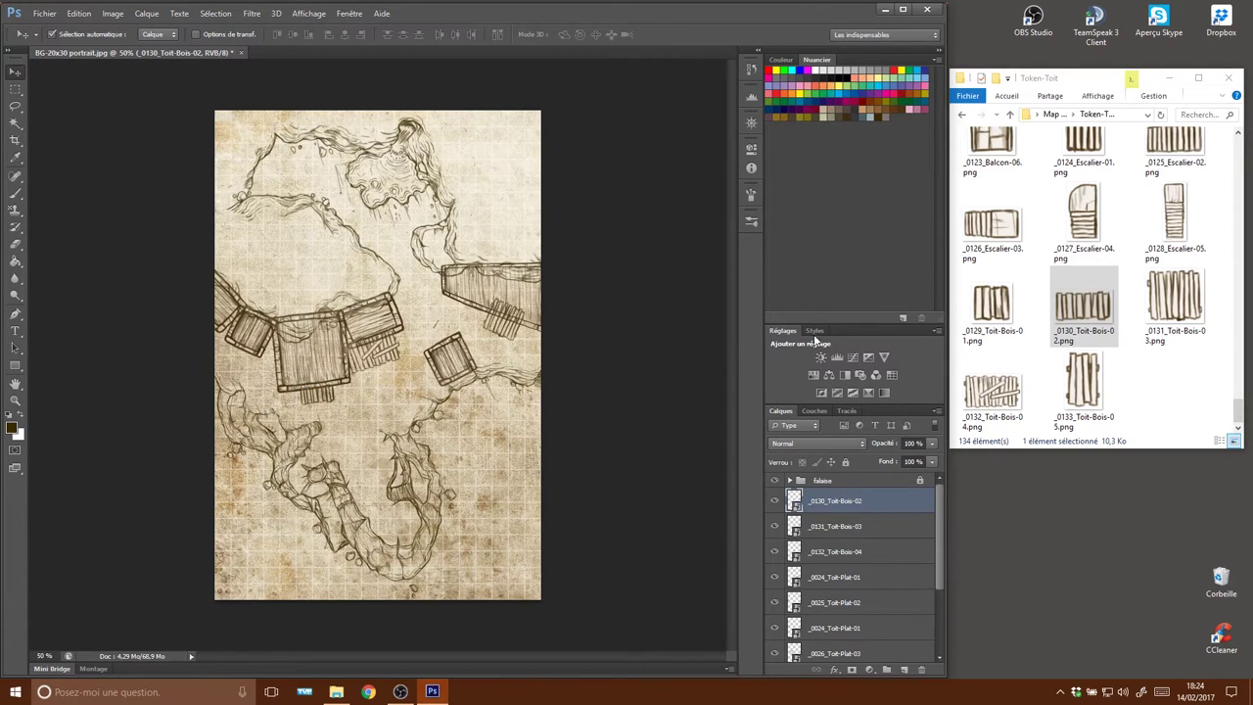
Place the _0056_Dome-02 dome roof on the central building.
{"action": "scroll", "coordinate": [1116, 333], "scroll_direction": "up", "scroll_amount": 3}
{"action": "scroll", "coordinate": [1113, 329], "scroll_direction": "up", "scroll_amount": 2}
{"action": "scroll", "coordinate": [1114, 329], "scroll_direction": "up", "scroll_amount": 2}
{"action": "scroll", "coordinate": [1114, 329], "scroll_direction": "up", "scroll_amount": 2}
{"action": "scroll", "coordinate": [1114, 329], "scroll_direction": "up", "scroll_amount": 2}
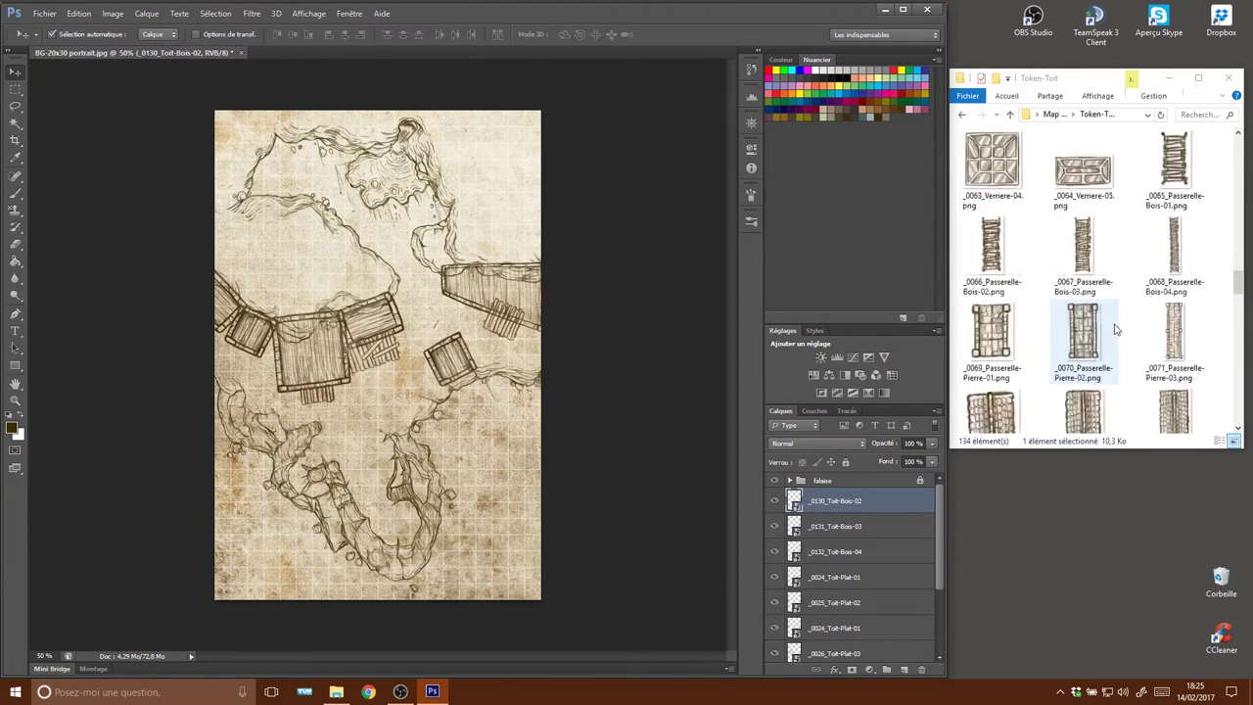
{"action": "scroll", "coordinate": [1114, 329], "scroll_direction": "up", "scroll_amount": 2}
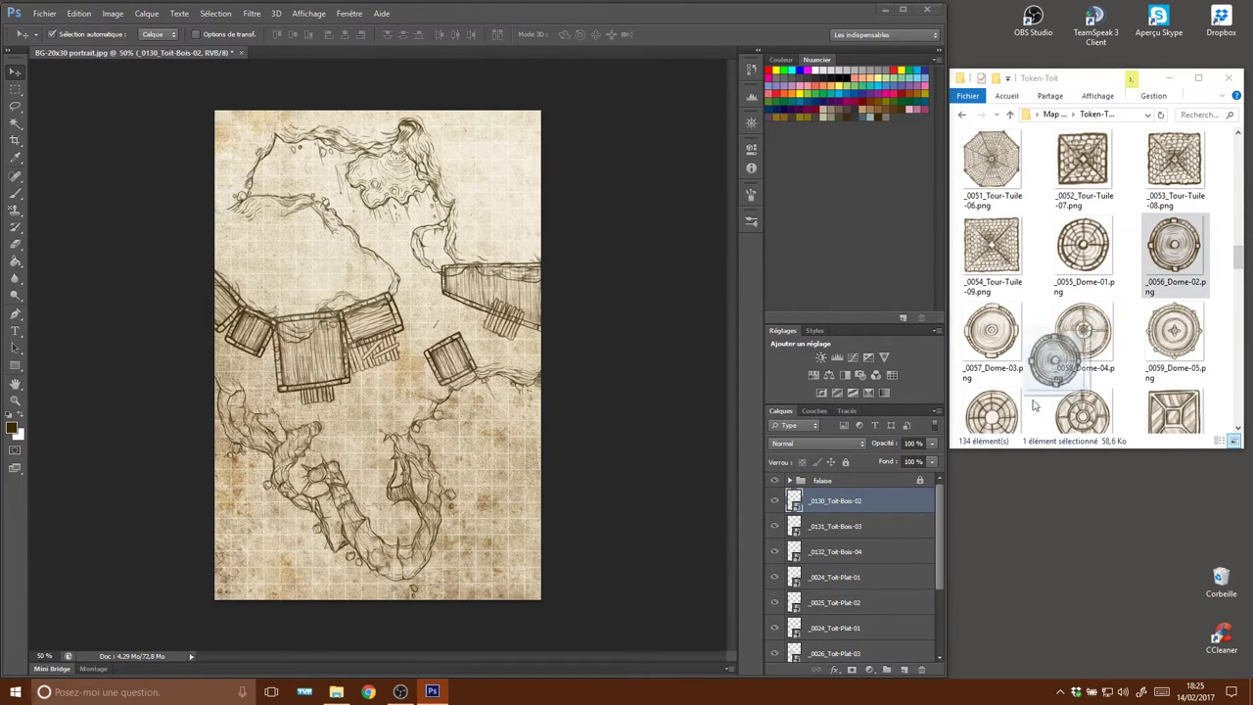
{"action": "mouse_move", "coordinate": [1174, 253]}
{"action": "left_mouse_down"}
{"action": "mouse_move", "coordinate": [392, 368]}
{"action": "mouse_move", "coordinate": [327, 362]}
{"action": "mouse_move", "coordinate": [363, 388]}
{"action": "mouse_move", "coordinate": [314, 376]}
{"action": "left_mouse_up"}
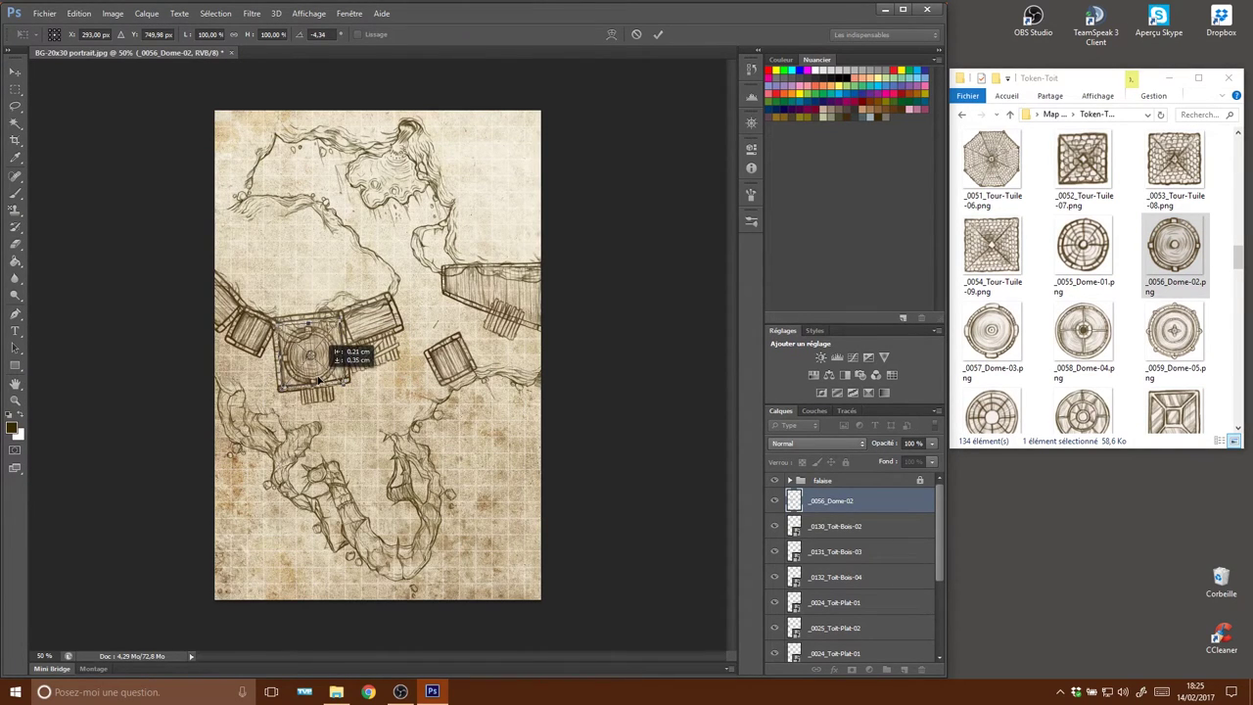
{"action": "key", "text": "Return"}
{"action": "key", "text": "Return"}
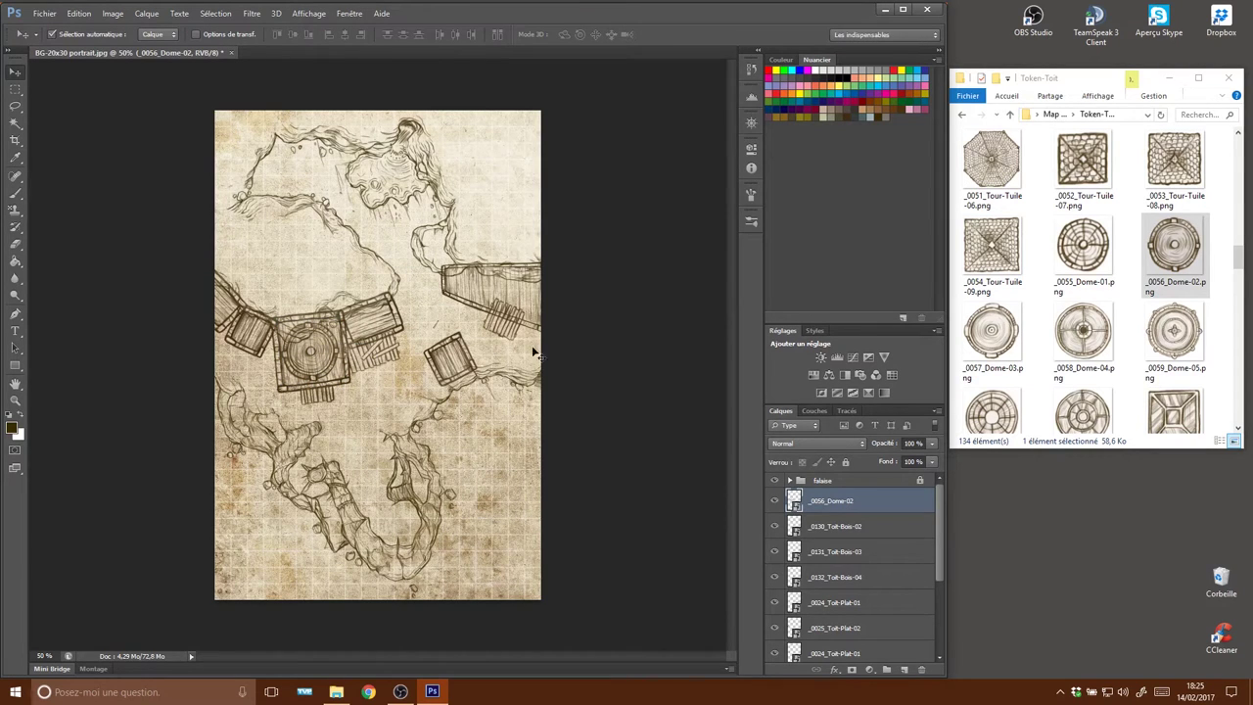
Put another Toit-Bois-04 plank roof on the upper-right building and readjust the Toit-Bois-03 and -04 planks.
{"action": "scroll", "coordinate": [1118, 333], "scroll_direction": "down", "scroll_amount": 5}
{"action": "scroll", "coordinate": [1118, 333], "scroll_direction": "down", "scroll_amount": 5}
{"action": "scroll", "coordinate": [1116, 338], "scroll_direction": "down", "scroll_amount": 5}
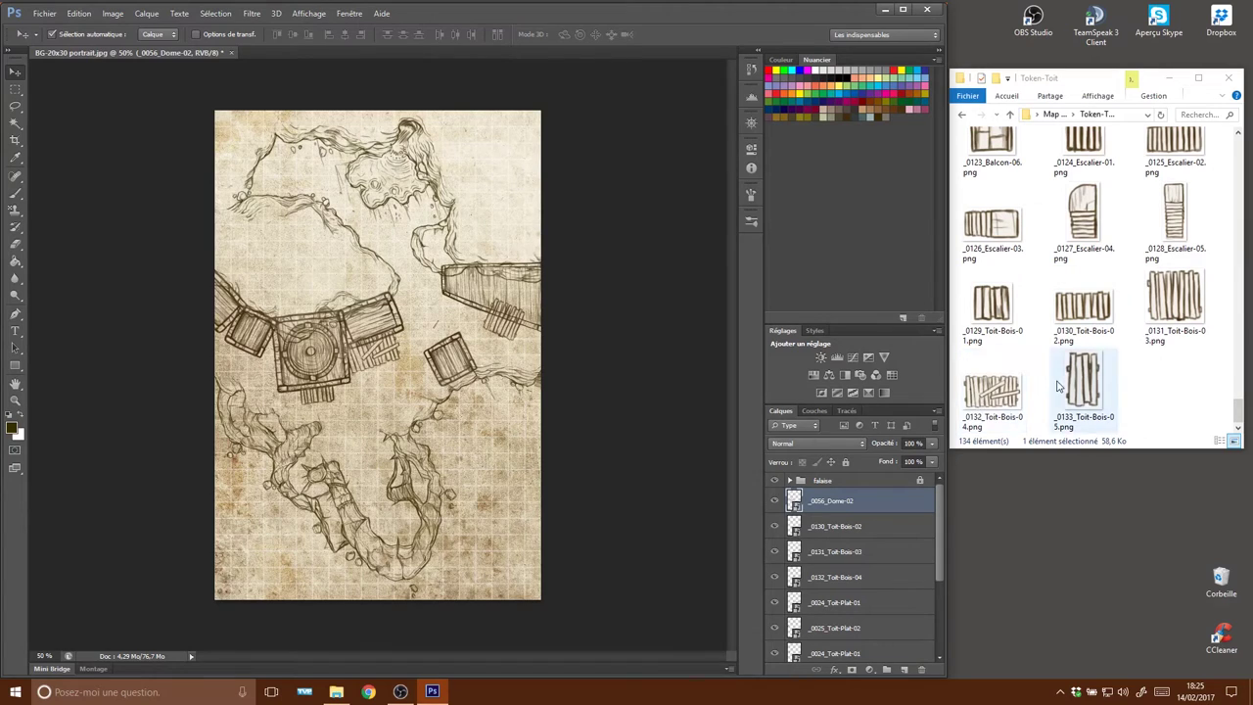
{"action": "mouse_move", "coordinate": [994, 396]}
{"action": "left_mouse_down"}
{"action": "mouse_move", "coordinate": [549, 340]}
{"action": "mouse_move", "coordinate": [537, 312]}
{"action": "left_mouse_up"}
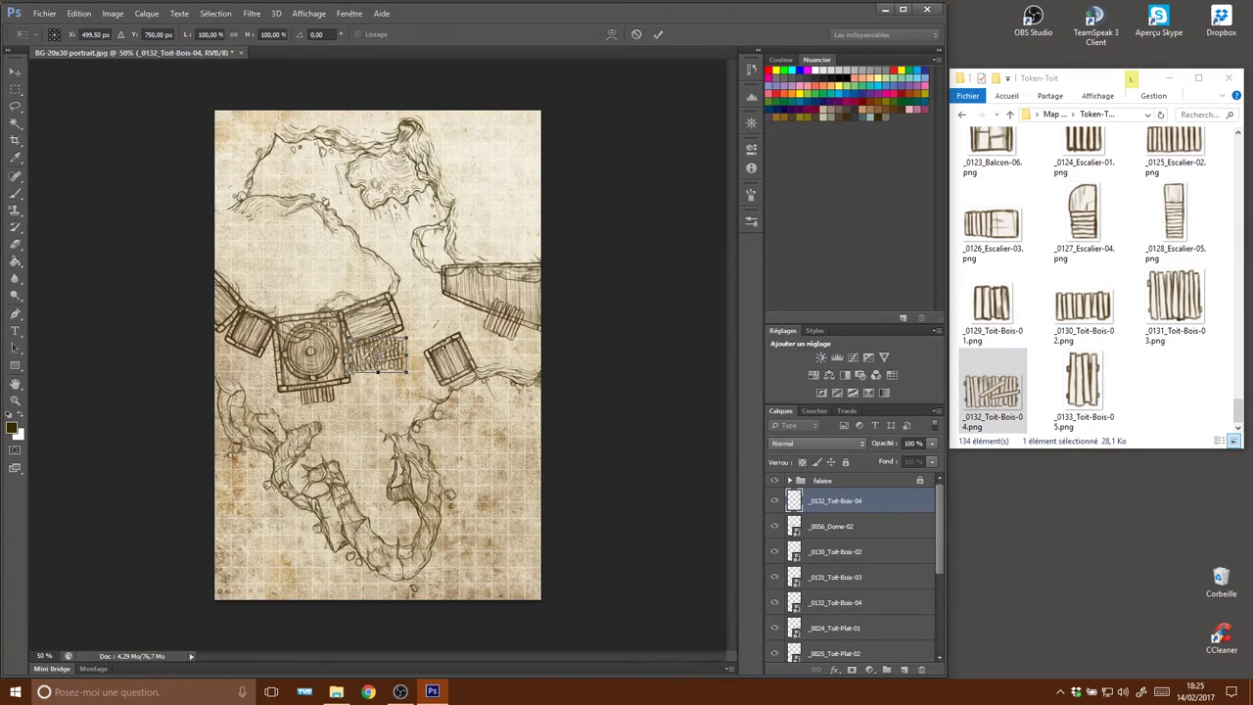
{"action": "mouse_move", "coordinate": [387, 366]}
{"action": "left_mouse_down"}
{"action": "mouse_move", "coordinate": [500, 291]}
{"action": "mouse_move", "coordinate": [548, 299]}
{"action": "left_mouse_up"}
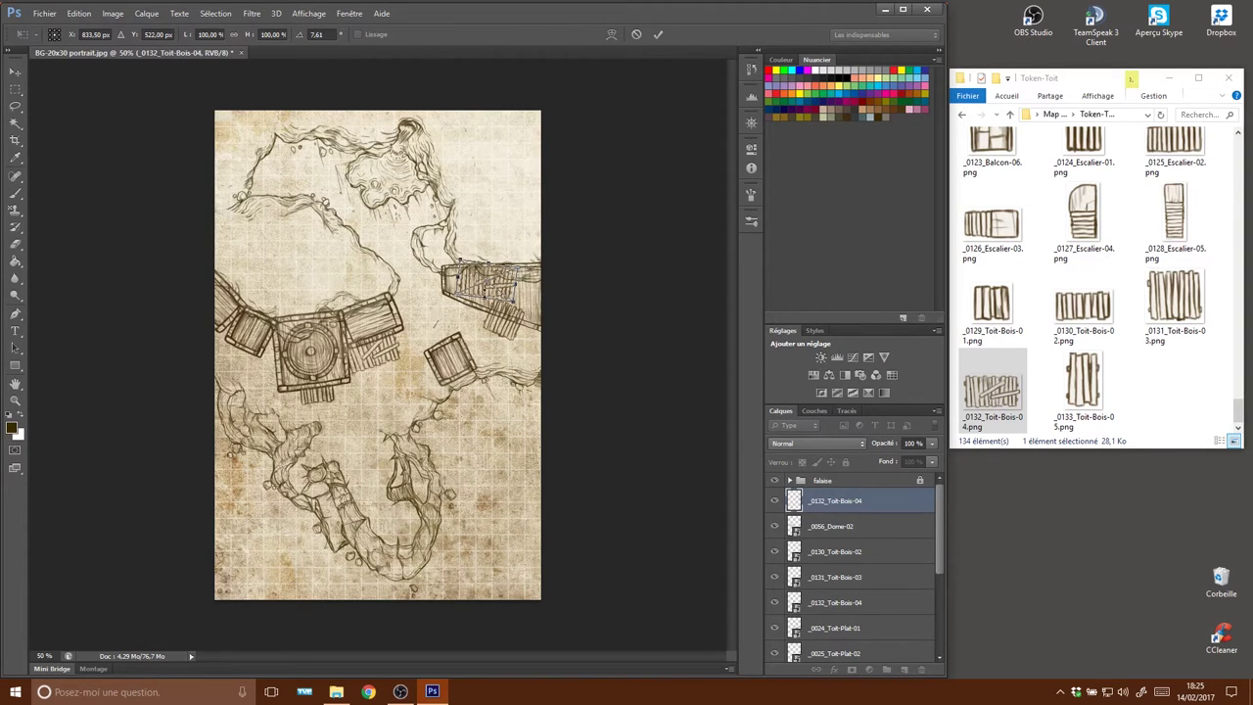
{"action": "key", "text": "Return"}
{"action": "left_click_drag", "start_coordinate": [507, 331], "coordinate": [533, 345]}
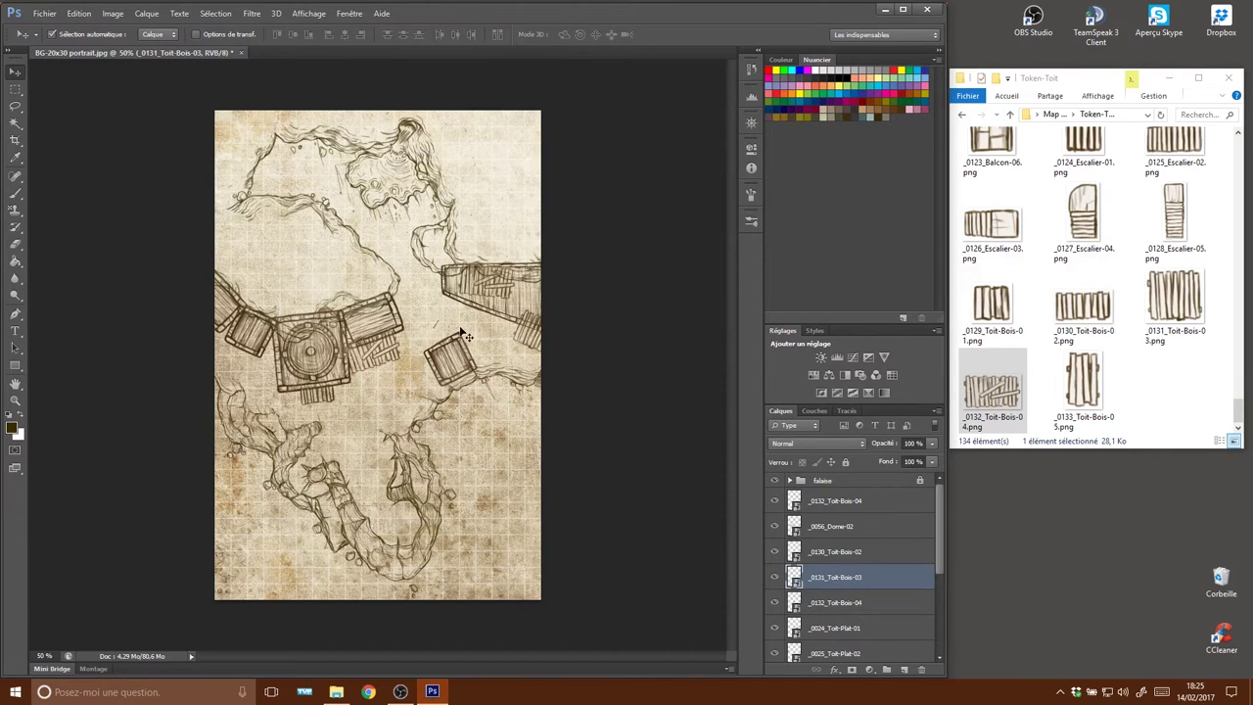
{"action": "left_click_drag", "start_coordinate": [472, 287], "coordinate": [480, 290]}
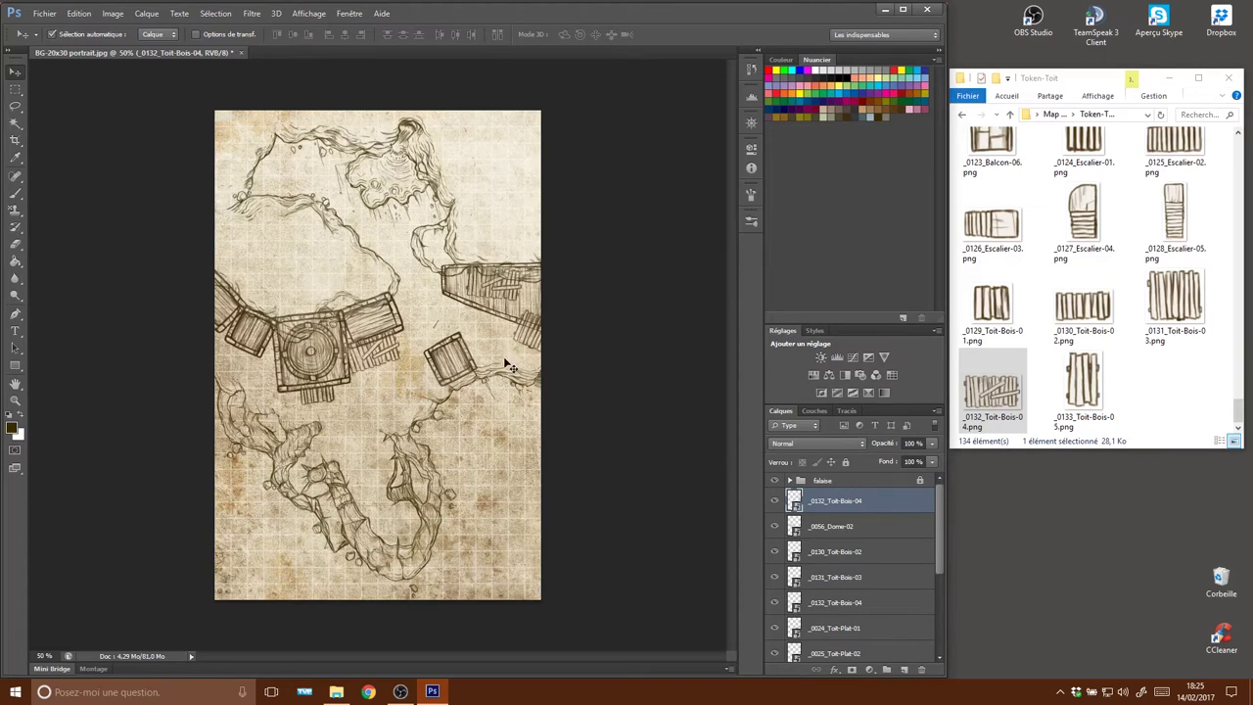
Place the small _0129_Toit-Bois-01 plank token beside the square building.
{"action": "left_click_drag", "start_coordinate": [991, 305], "coordinate": [426, 370]}
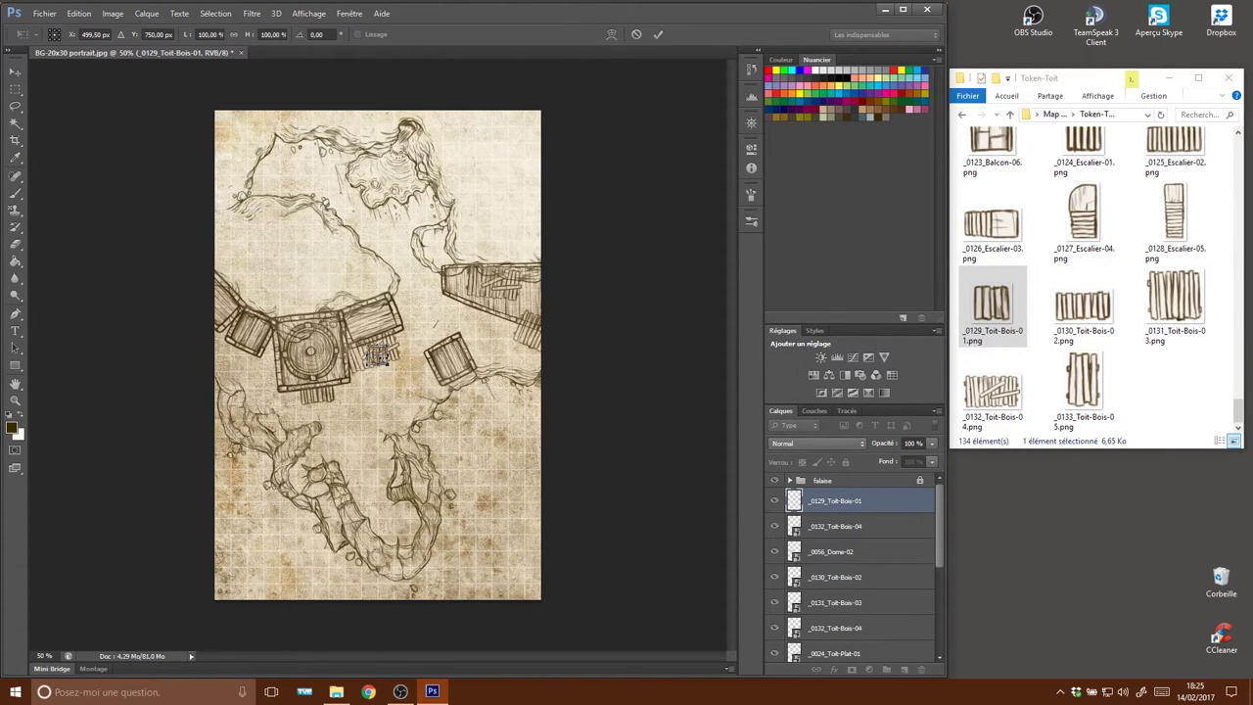
{"action": "left_click_drag", "start_coordinate": [384, 361], "coordinate": [388, 370]}
{"action": "key", "text": "Return"}
{"action": "left_click_drag", "start_coordinate": [430, 386], "coordinate": [435, 386]}
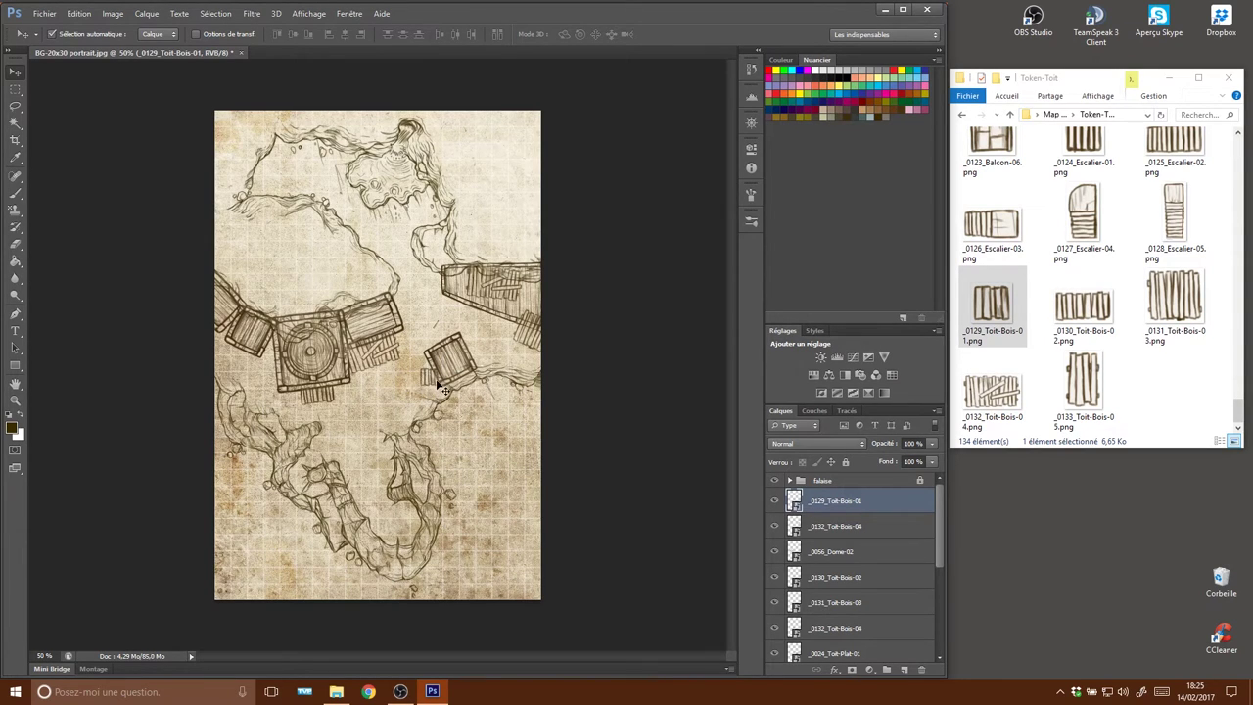
Rotate the Toit-Bois-01 token about 63 degrees and nudge it into place with arrow keys.
{"action": "key", "text": "ctrl+t"}
{"action": "left_click_drag", "start_coordinate": [452, 390], "coordinate": [433, 389]}
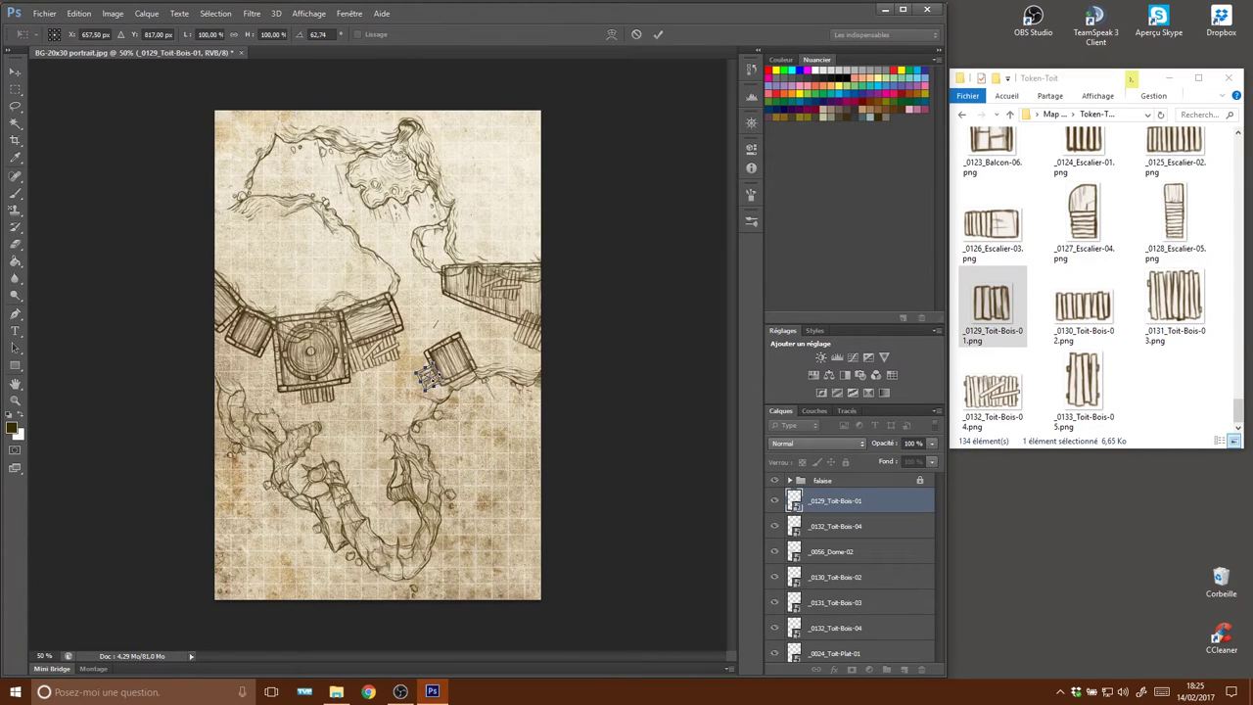
{"action": "left_click_drag", "start_coordinate": [432, 382], "coordinate": [428, 379]}
{"action": "key", "text": "Up"}
{"action": "key", "text": "Up"}
{"action": "key", "text": "Up"}
{"action": "key", "text": "Up"}
{"action": "key", "text": "Up"}
{"action": "key", "text": "Up"}
{"action": "key", "text": "Up"}
{"action": "key", "text": "Up"}
{"action": "key", "text": "Up"}
{"action": "key", "text": "Up"}
{"action": "key", "text": "Up"}
{"action": "key", "text": "Left"}
{"action": "key", "text": "Left"}
{"action": "key", "text": "Left"}
{"action": "key", "text": "Up"}
{"action": "key", "text": "Up"}
{"action": "key", "text": "Up"}
{"action": "key", "text": "Right"}
{"action": "key", "text": "Right"}
{"action": "key", "text": "Right"}
{"action": "key", "text": "Right"}
{"action": "key", "text": "Right"}
{"action": "key", "text": "Right"}
{"action": "key", "text": "Right"}
{"action": "key", "text": "Right"}
{"action": "key", "text": "Down"}
{"action": "key", "text": "Down"}
{"action": "key", "text": "Return"}
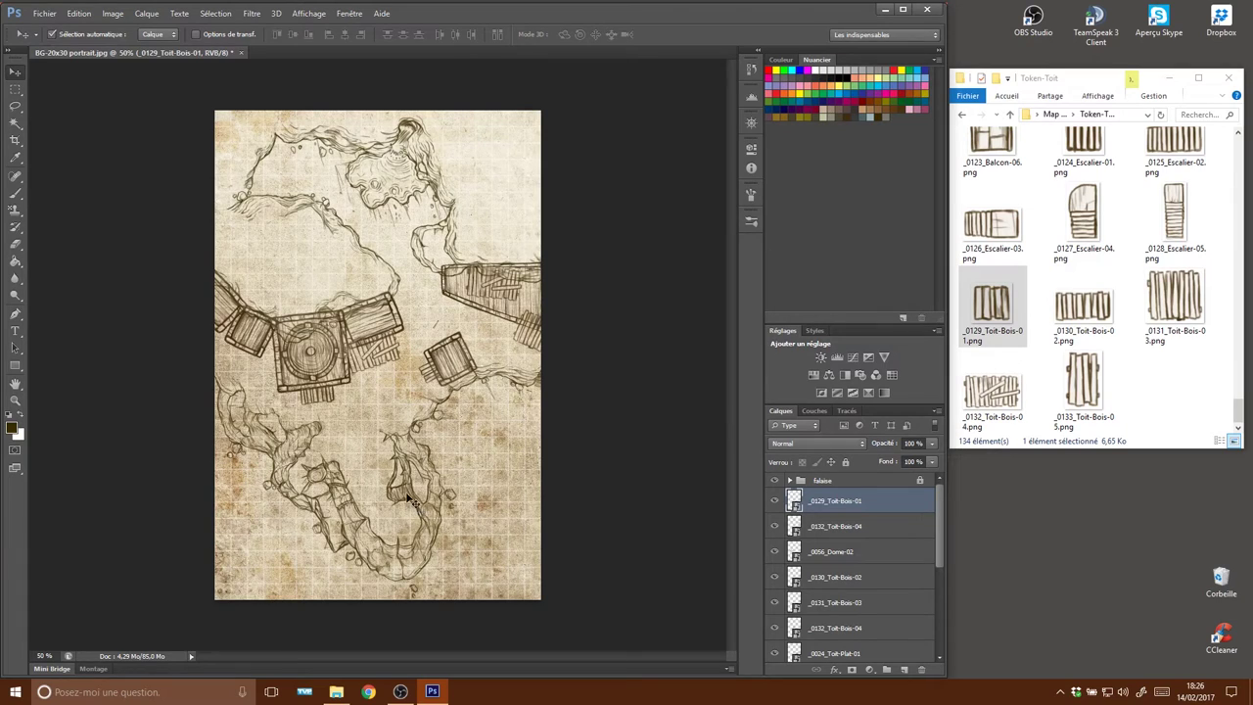
{"action": "left_click", "coordinate": [379, 368]}
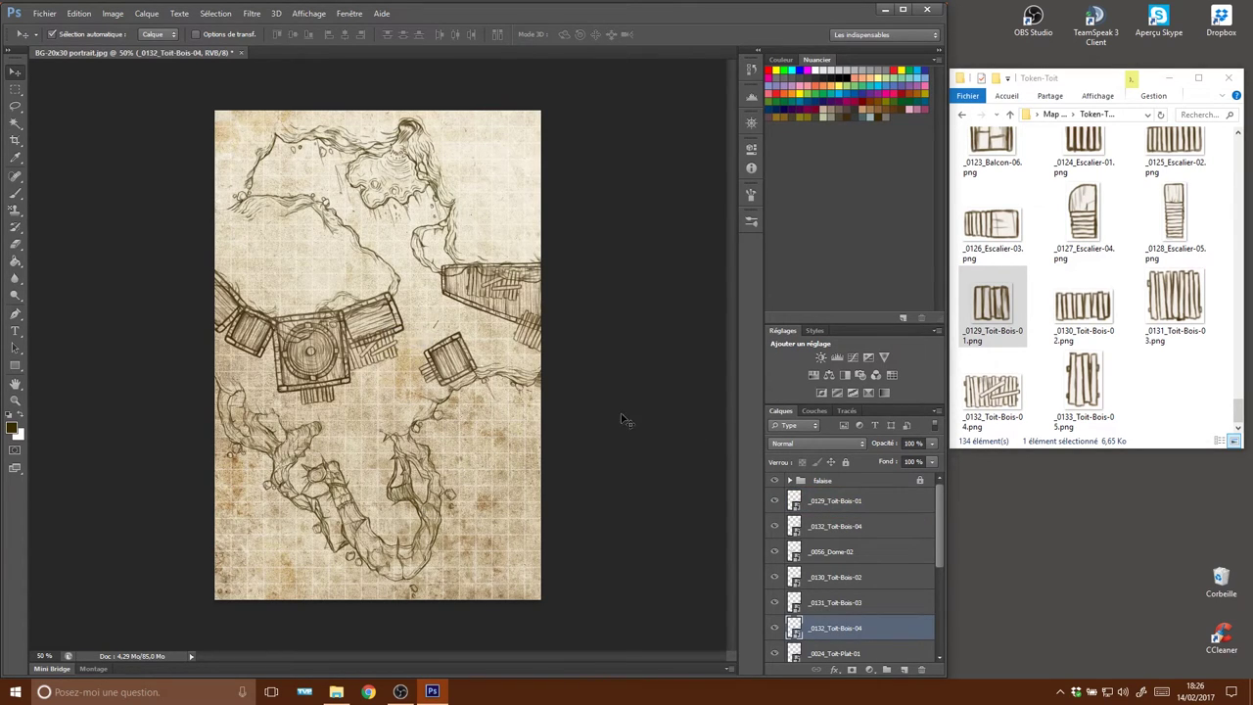
Go up to Map elements in Explorer and open the Token-Elements Urbains folder.
{"action": "scroll", "coordinate": [1141, 329], "scroll_direction": "up", "scroll_amount": 4}
{"action": "scroll", "coordinate": [1141, 329], "scroll_direction": "up", "scroll_amount": 5}
{"action": "scroll", "coordinate": [1142, 329], "scroll_direction": "up", "scroll_amount": 5}
{"action": "scroll", "coordinate": [1142, 328], "scroll_direction": "up", "scroll_amount": 5}
{"action": "scroll", "coordinate": [1142, 329], "scroll_direction": "up", "scroll_amount": 3}
{"action": "scroll", "coordinate": [1141, 326], "scroll_direction": "up", "scroll_amount": 3}
{"action": "scroll", "coordinate": [1142, 323], "scroll_direction": "up", "scroll_amount": 4}
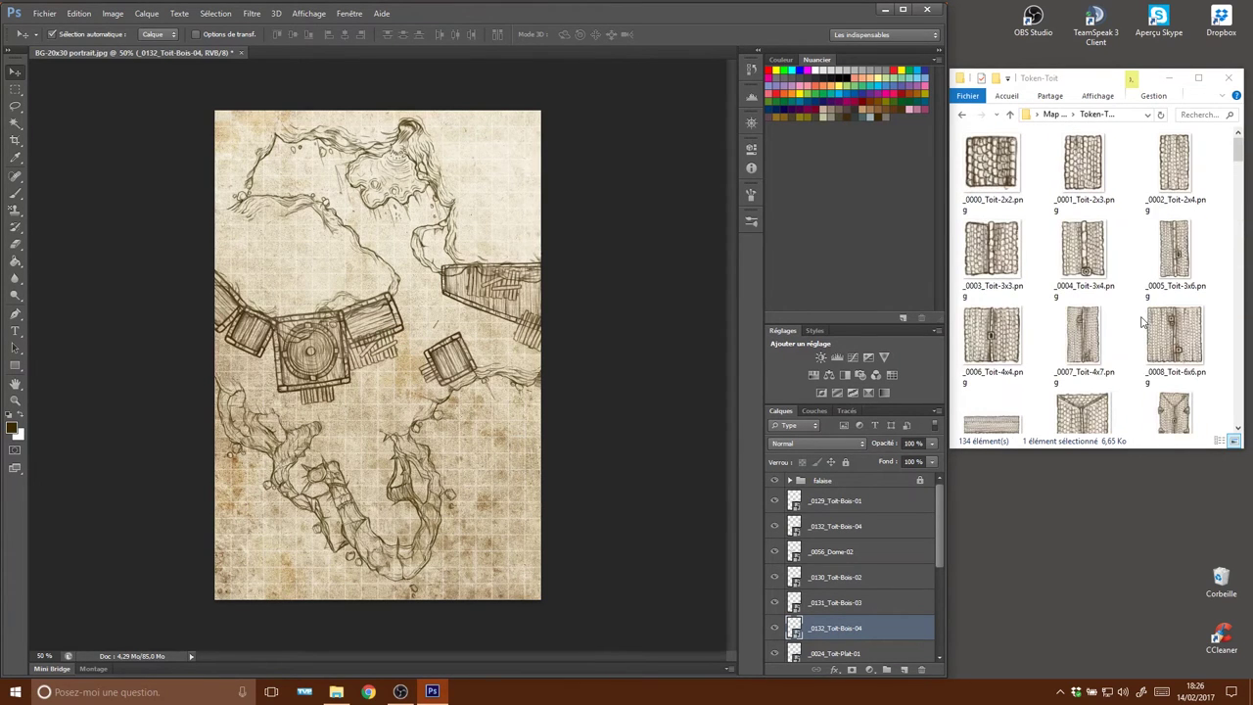
{"action": "left_click", "coordinate": [962, 115]}
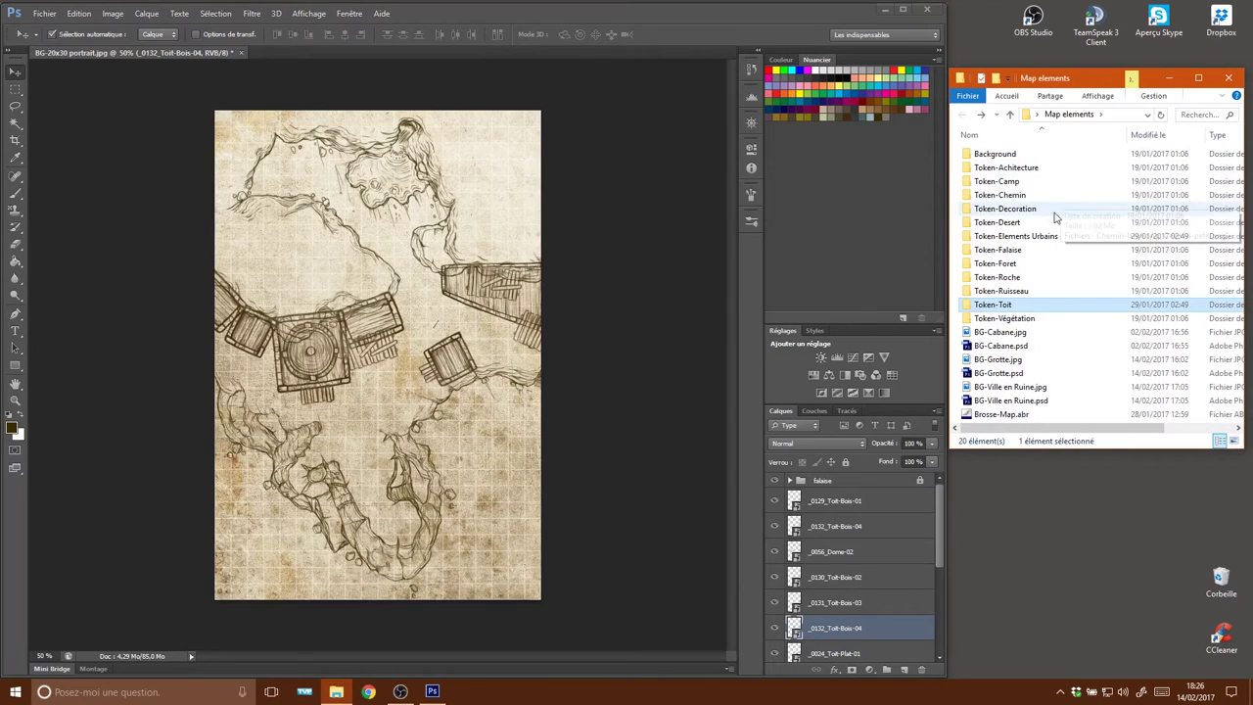
{"action": "double_click", "coordinate": [1040, 246]}
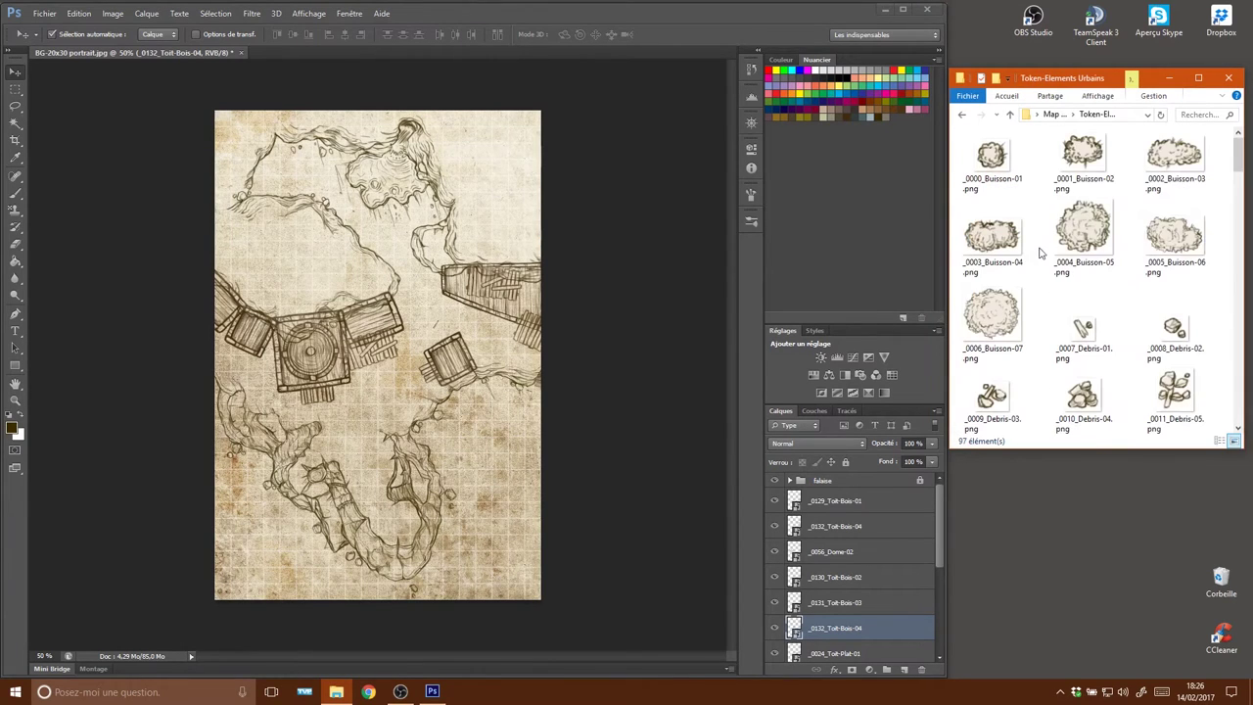
Place the _0016_Debris-10 pile below the central buildings.
{"action": "scroll", "coordinate": [1123, 308], "scroll_direction": "down", "scroll_amount": 5}
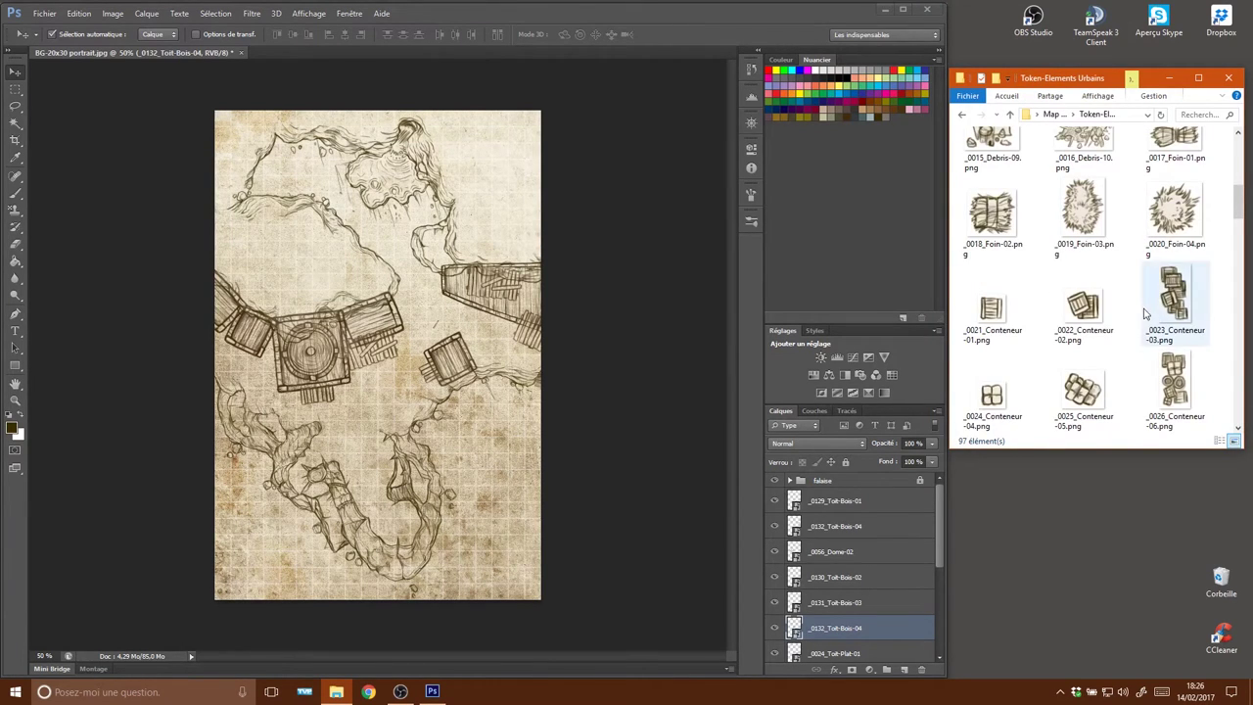
{"action": "scroll", "coordinate": [1142, 314], "scroll_direction": "up", "scroll_amount": 1}
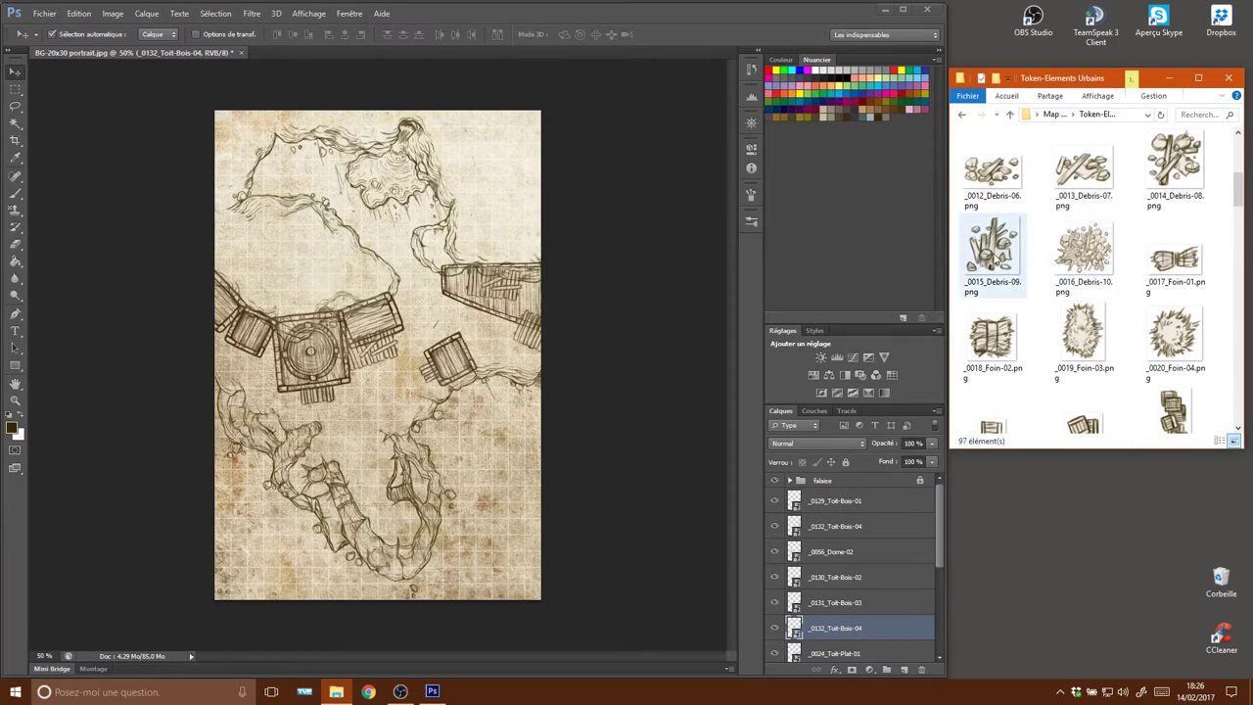
{"action": "left_click_drag", "start_coordinate": [1084, 252], "coordinate": [375, 444]}
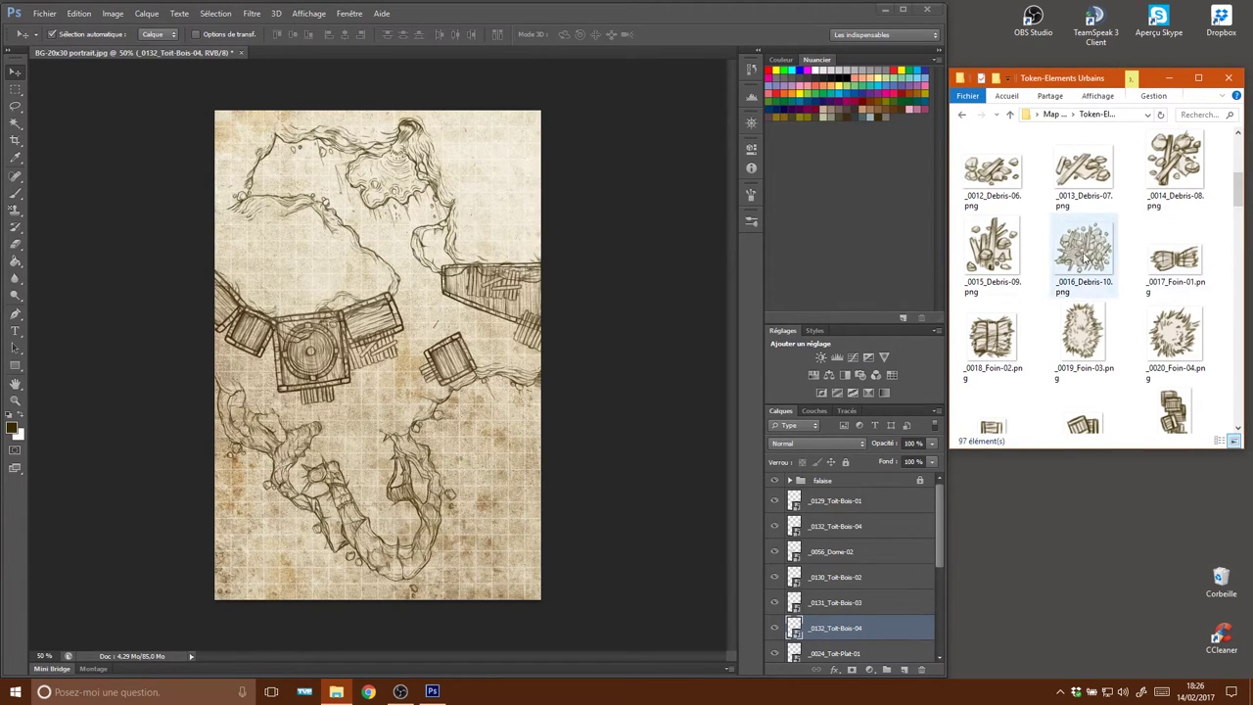
{"action": "left_click_drag", "start_coordinate": [400, 383], "coordinate": [369, 402]}
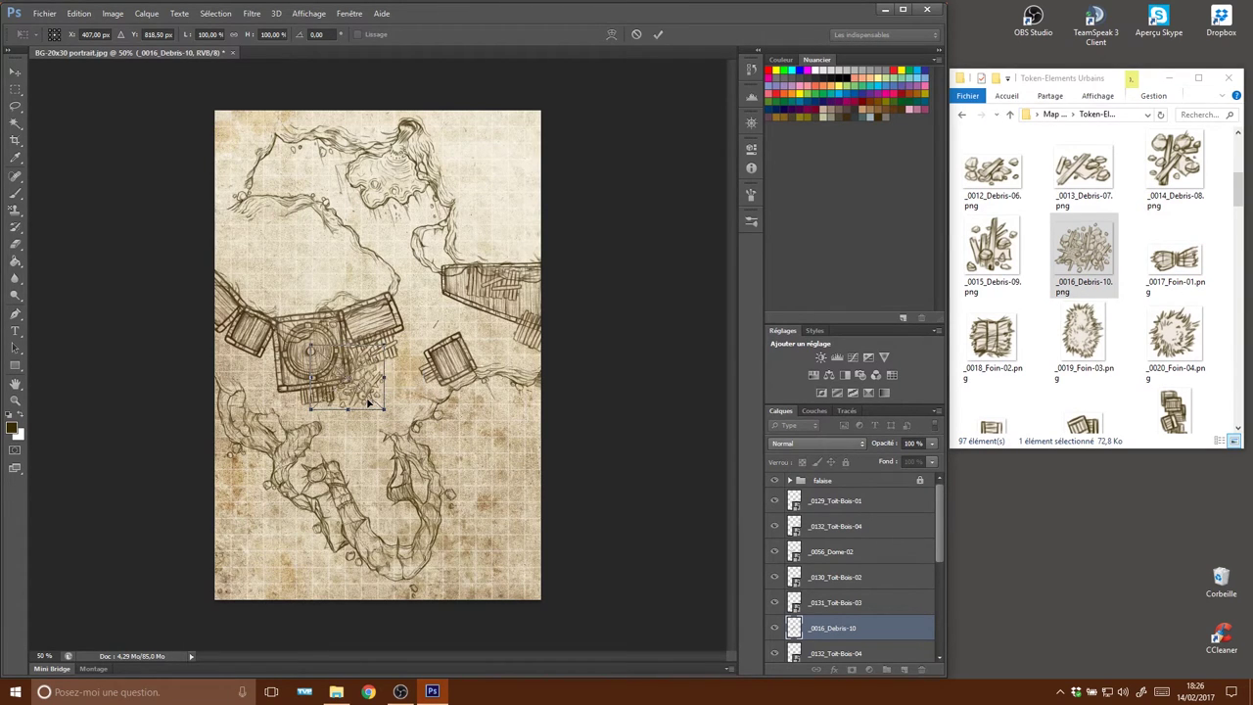
{"action": "key", "text": "Return"}
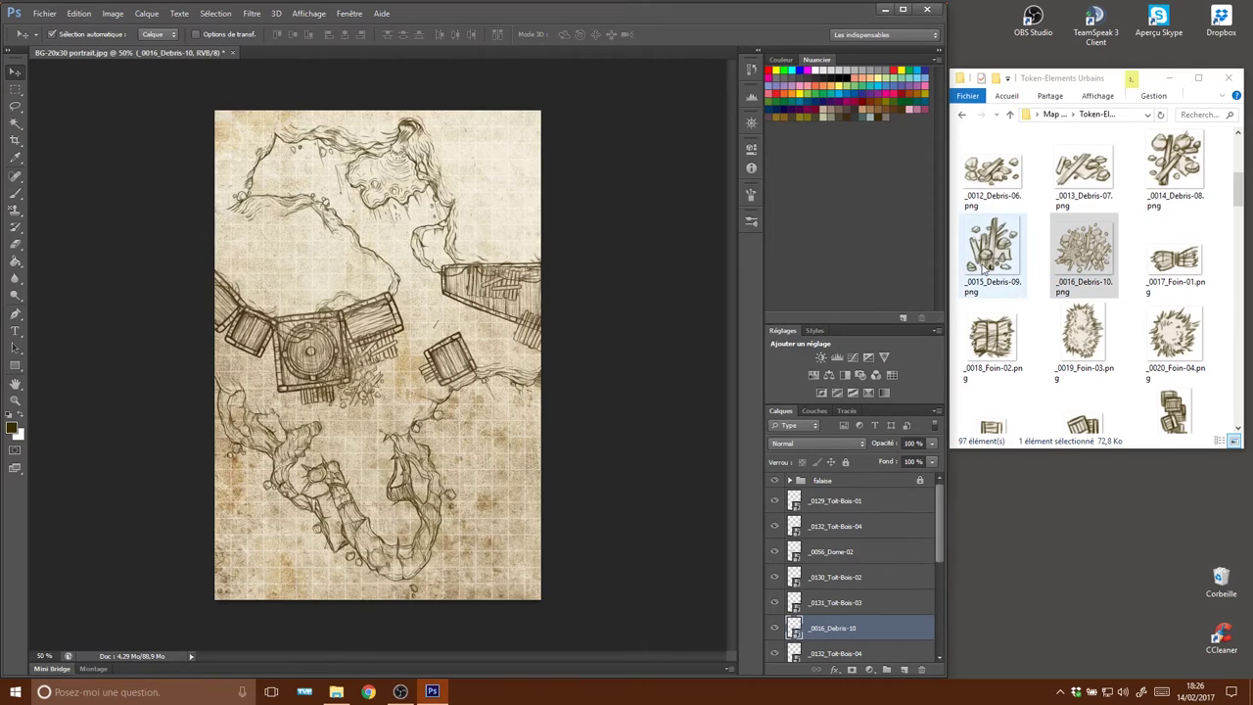
Add Debris-09 on the upper-right roof and Debris-08 beside the right-hand building, then bring in _0012_Debris-06.
{"action": "mouse_move", "coordinate": [1011, 235]}
{"action": "left_mouse_down"}
{"action": "mouse_move", "coordinate": [392, 370]}
{"action": "mouse_move", "coordinate": [460, 312]}
{"action": "mouse_move", "coordinate": [426, 319]}
{"action": "left_mouse_up"}
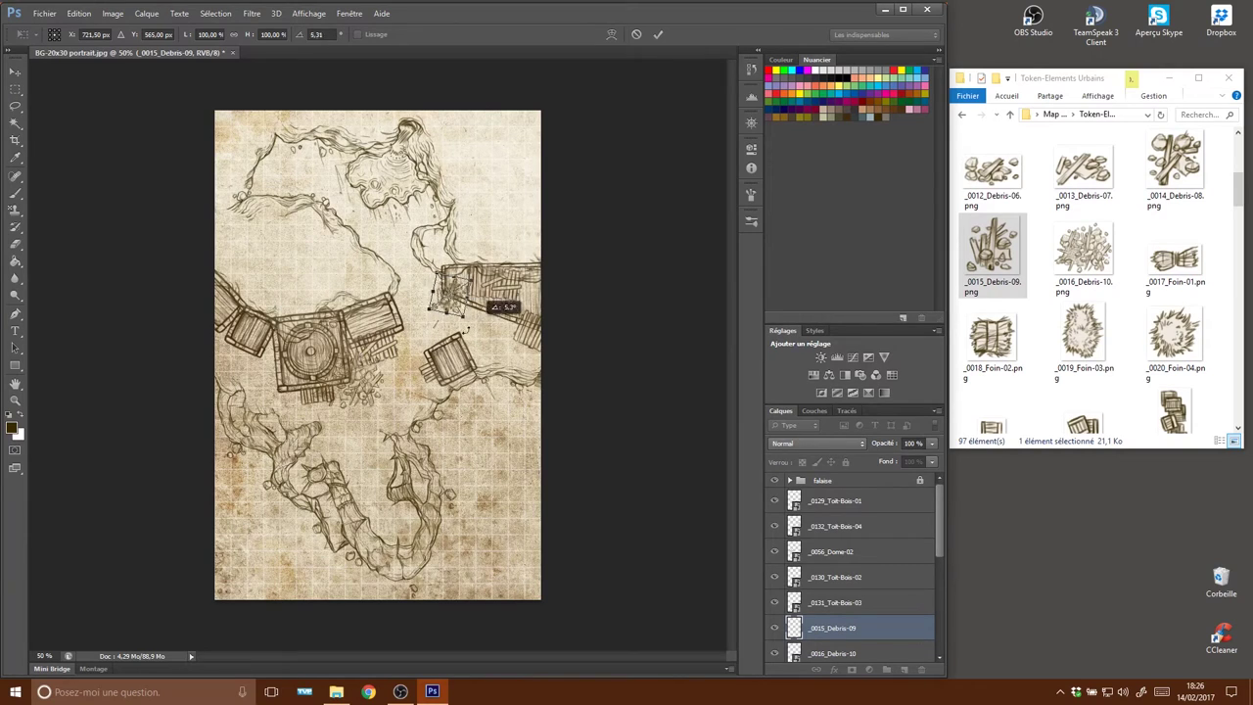
{"action": "key", "text": "Return"}
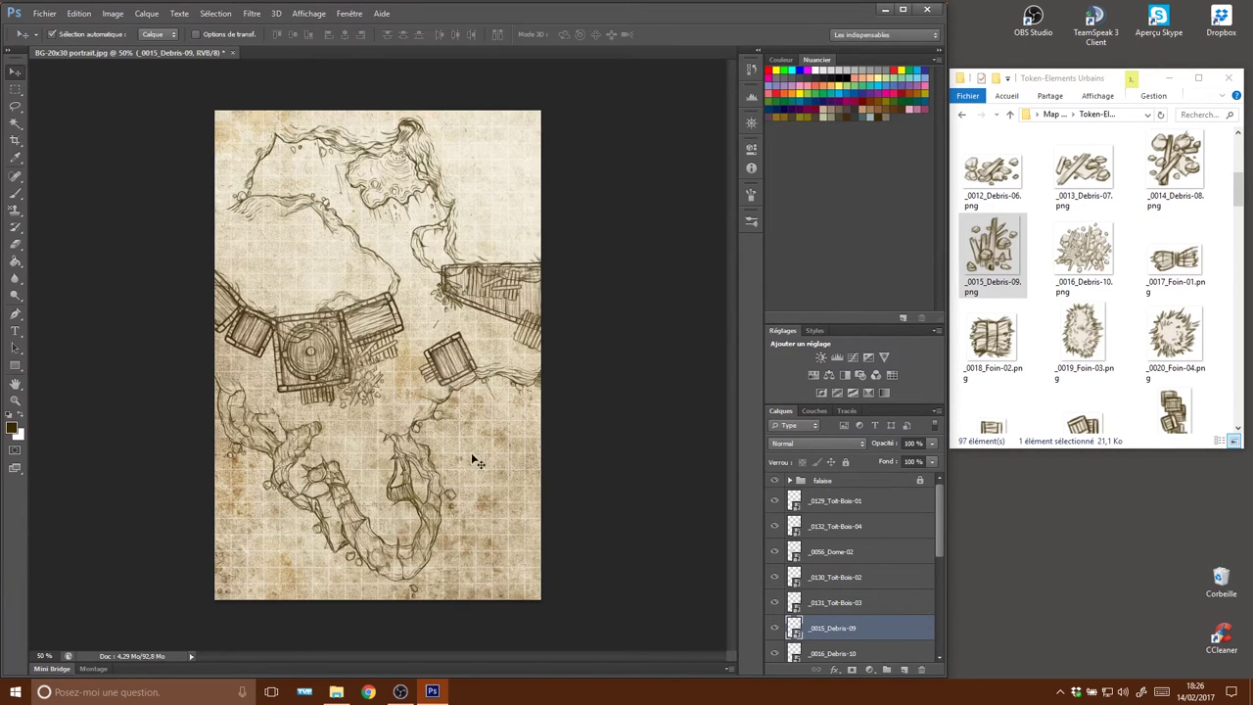
{"action": "left_click_drag", "start_coordinate": [1174, 167], "coordinate": [494, 342]}
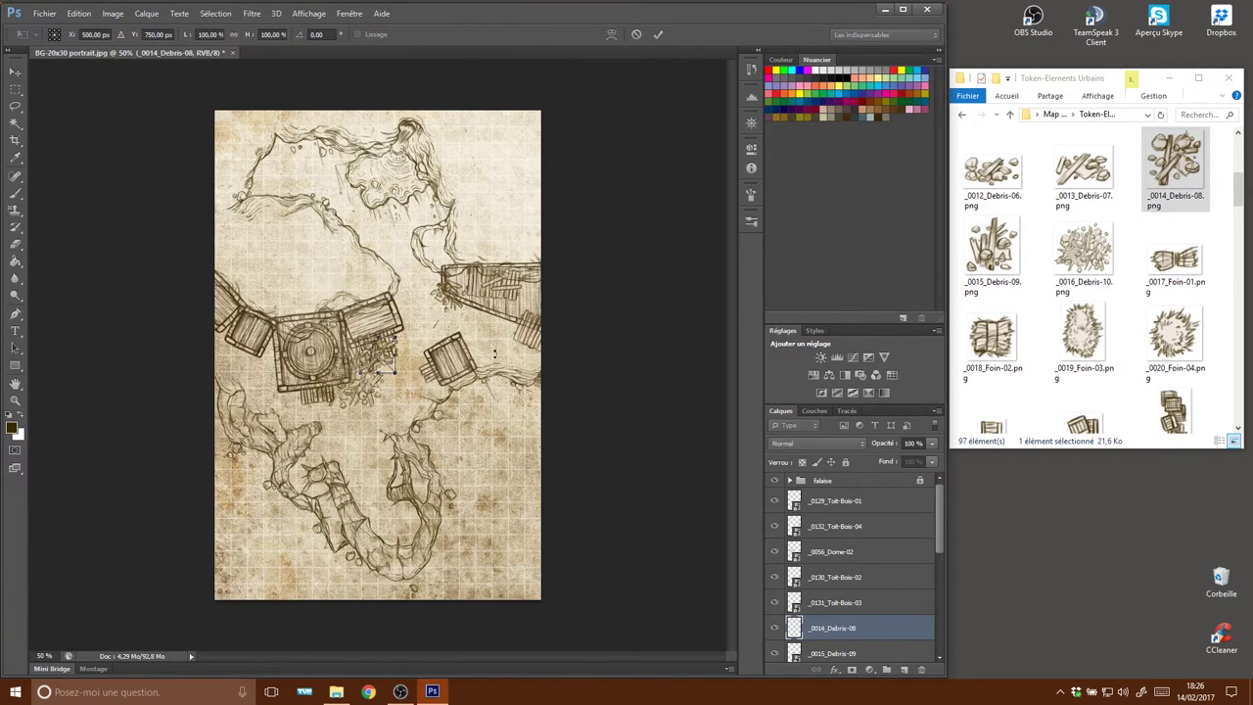
{"action": "mouse_move", "coordinate": [387, 372]}
{"action": "left_mouse_down"}
{"action": "mouse_move", "coordinate": [523, 342]}
{"action": "mouse_move", "coordinate": [496, 335]}
{"action": "left_mouse_up"}
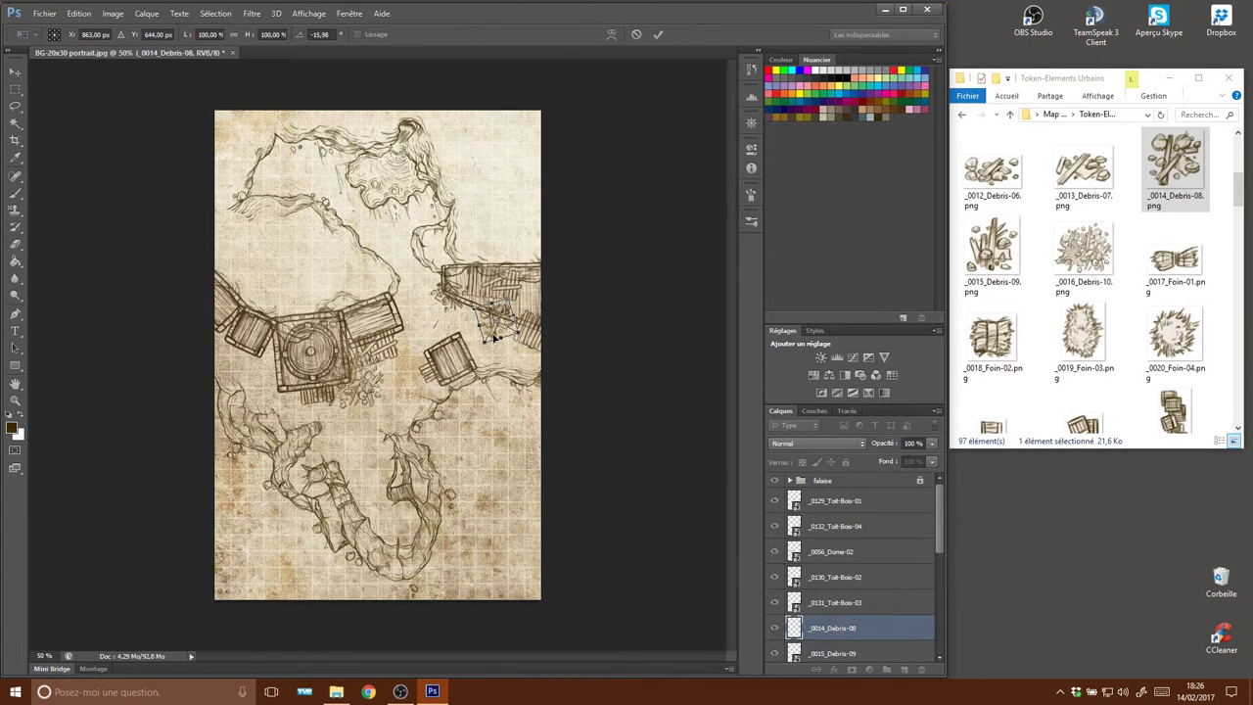
{"action": "key", "text": "Return"}
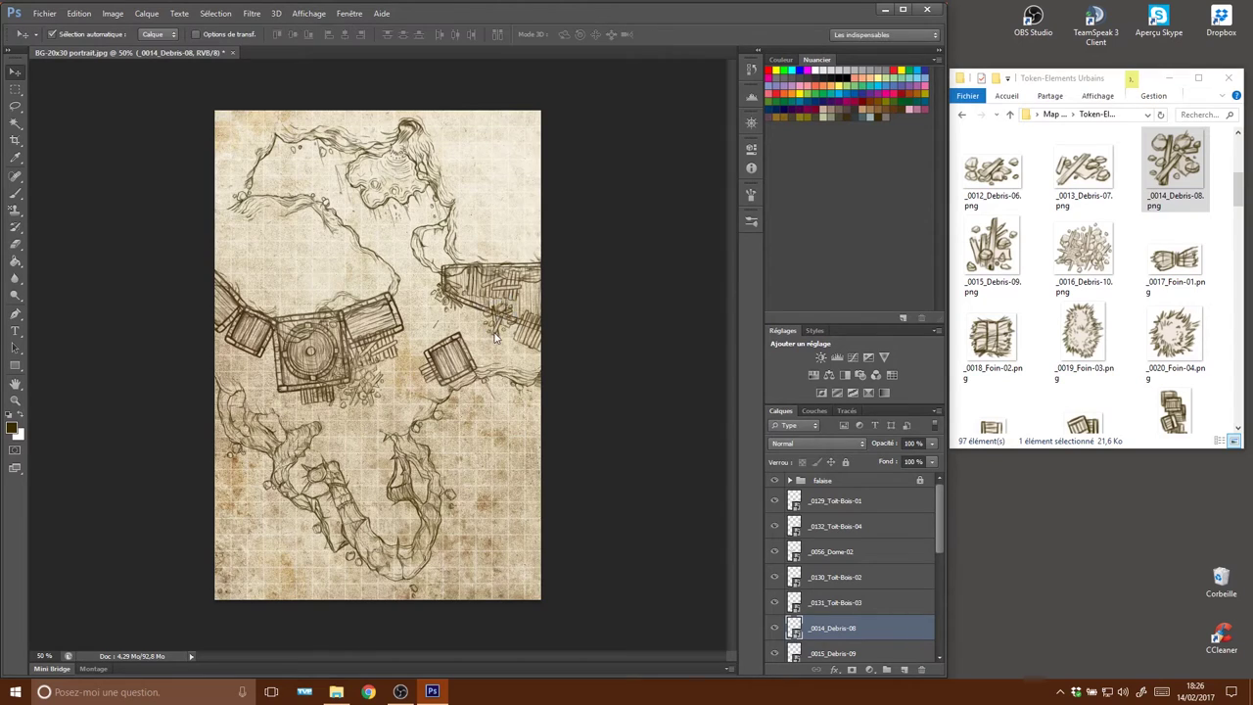
{"action": "left_click_drag", "start_coordinate": [992, 168], "coordinate": [392, 360]}
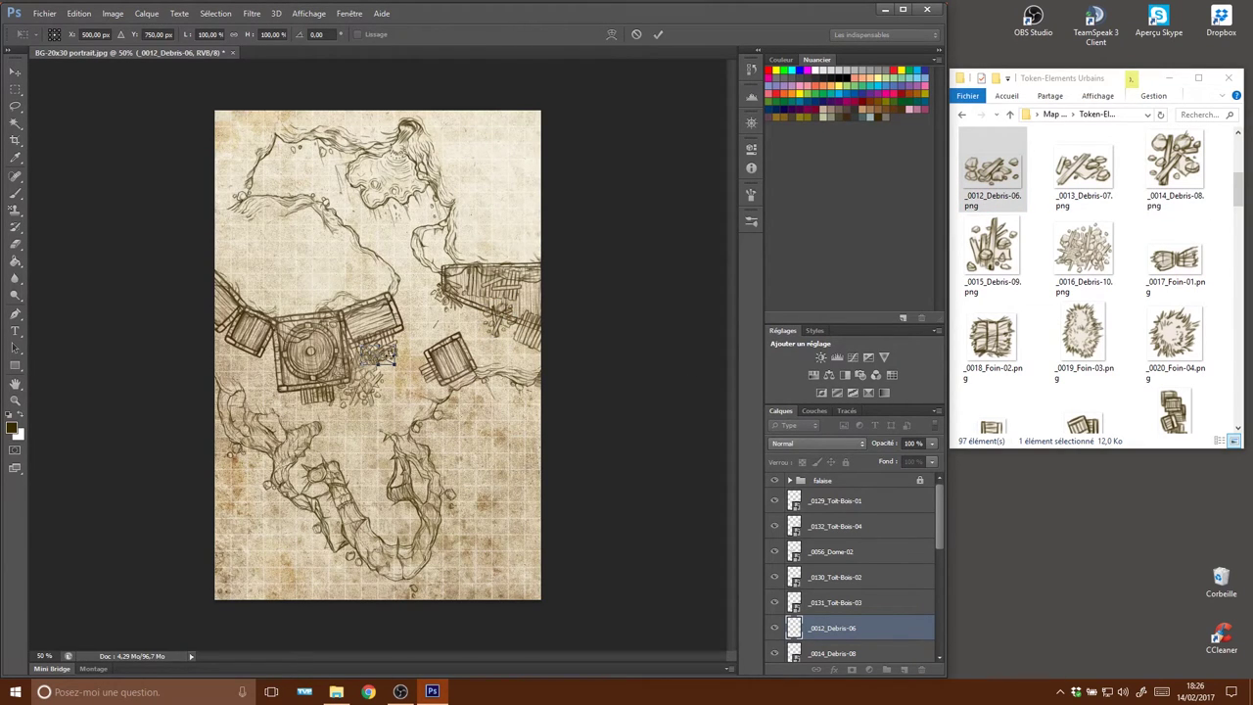
Position the Debris-08 debris pile near the square building and commit it.
{"action": "mouse_move", "coordinate": [388, 361]}
{"action": "left_mouse_down"}
{"action": "mouse_move", "coordinate": [485, 359]}
{"action": "mouse_move", "coordinate": [476, 389]}
{"action": "mouse_move", "coordinate": [482, 366]}
{"action": "left_mouse_up"}
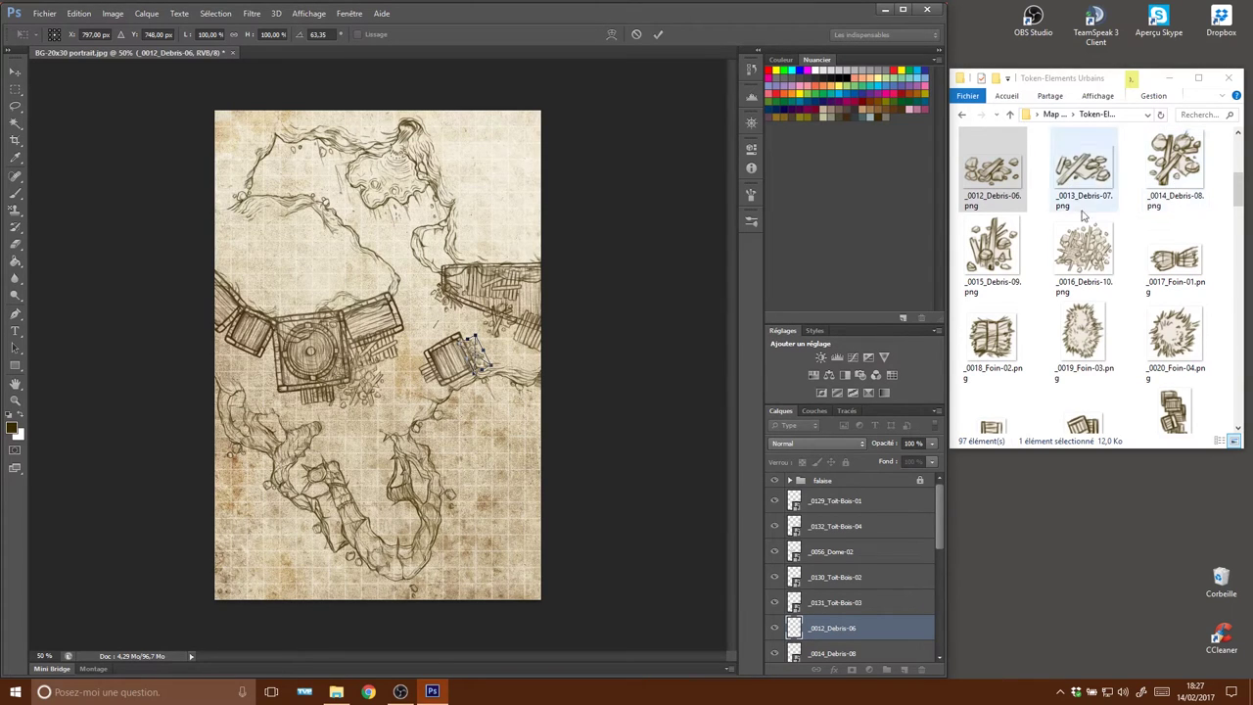
{"action": "scroll", "coordinate": [1095, 196], "scroll_direction": "up", "scroll_amount": 2}
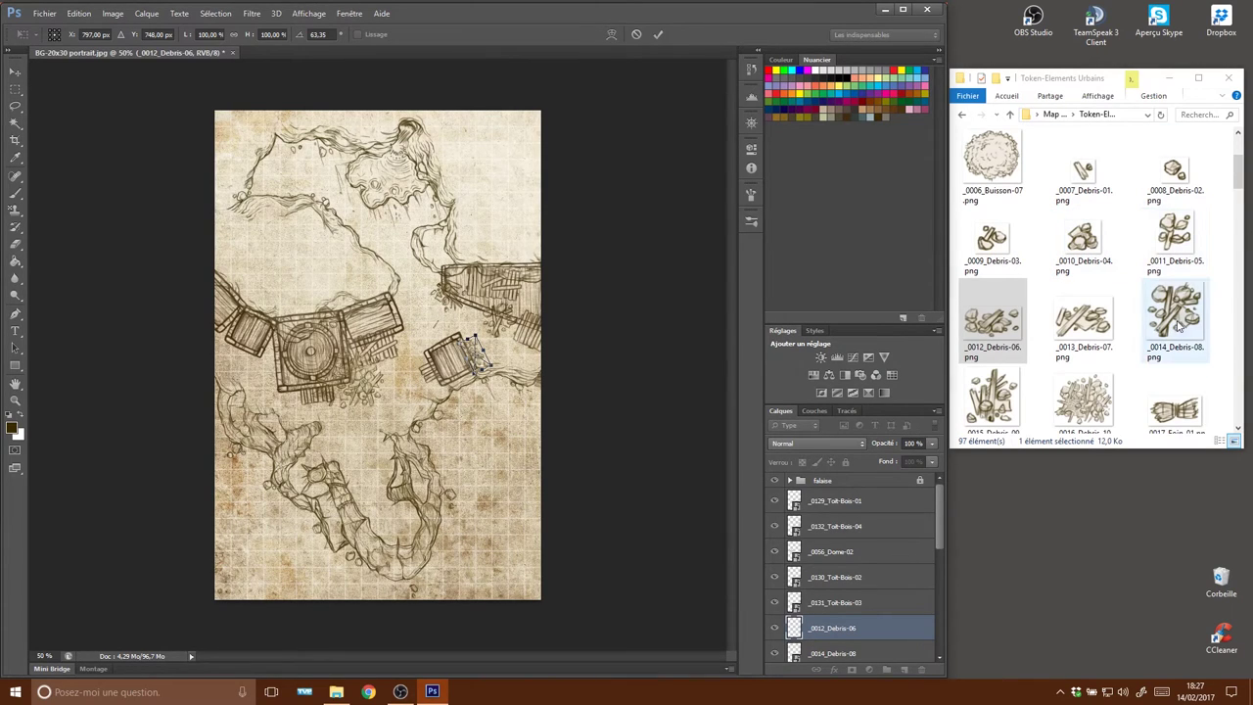
{"action": "left_click_drag", "start_coordinate": [1180, 326], "coordinate": [379, 320]}
{"action": "left_click_drag", "start_coordinate": [447, 340], "coordinate": [403, 360]}
{"action": "key", "text": "Escape"}
{"action": "mouse_move", "coordinate": [1184, 323]}
{"action": "left_mouse_down"}
{"action": "mouse_move", "coordinate": [385, 334]}
{"action": "mouse_move", "coordinate": [382, 358]}
{"action": "mouse_move", "coordinate": [390, 320]}
{"action": "left_mouse_up"}
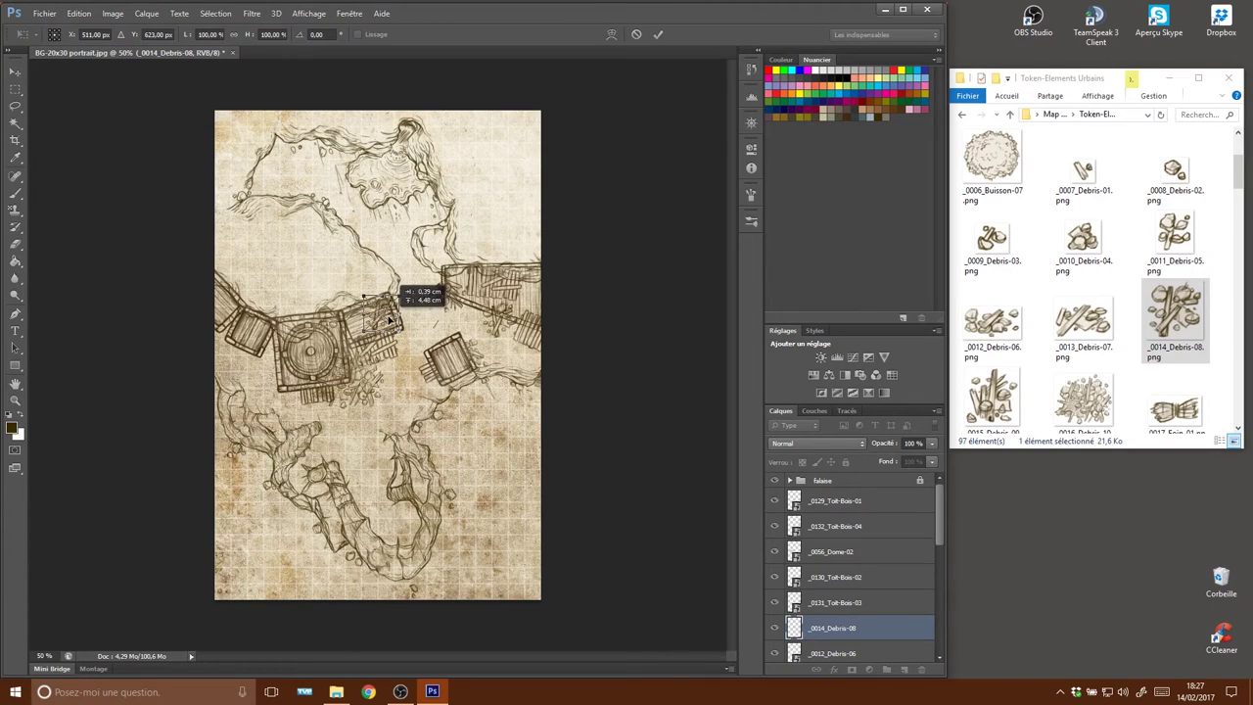
{"action": "key", "text": "Return"}
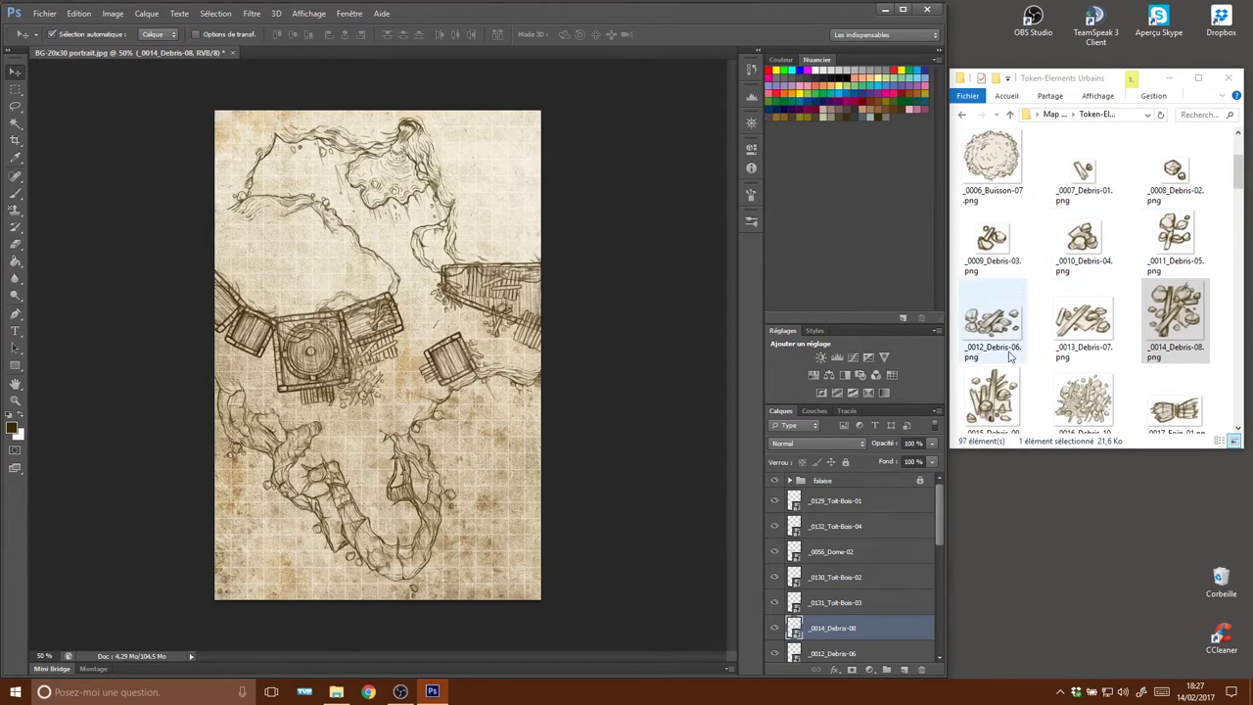
Discard a trial Debris-06 placement and place Debris-09 at the left edge, tilted about -38°.
{"action": "left_click_drag", "start_coordinate": [995, 333], "coordinate": [411, 370]}
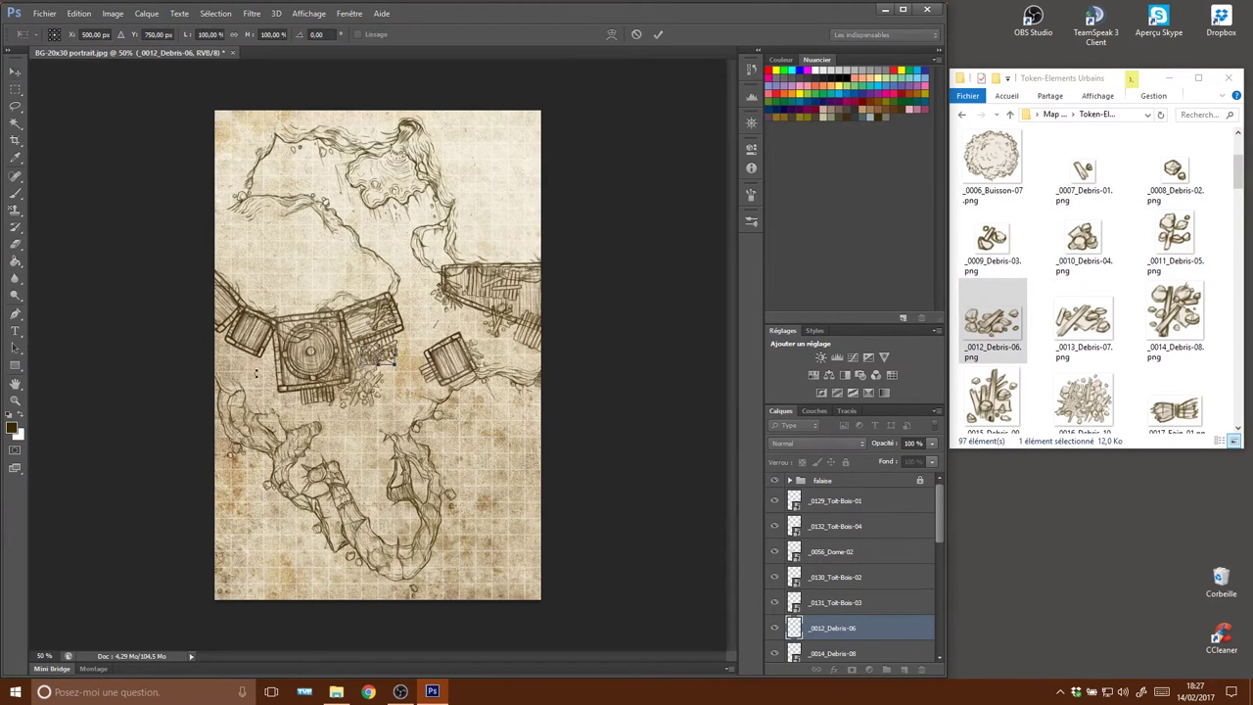
{"action": "left_click_drag", "start_coordinate": [388, 364], "coordinate": [270, 368]}
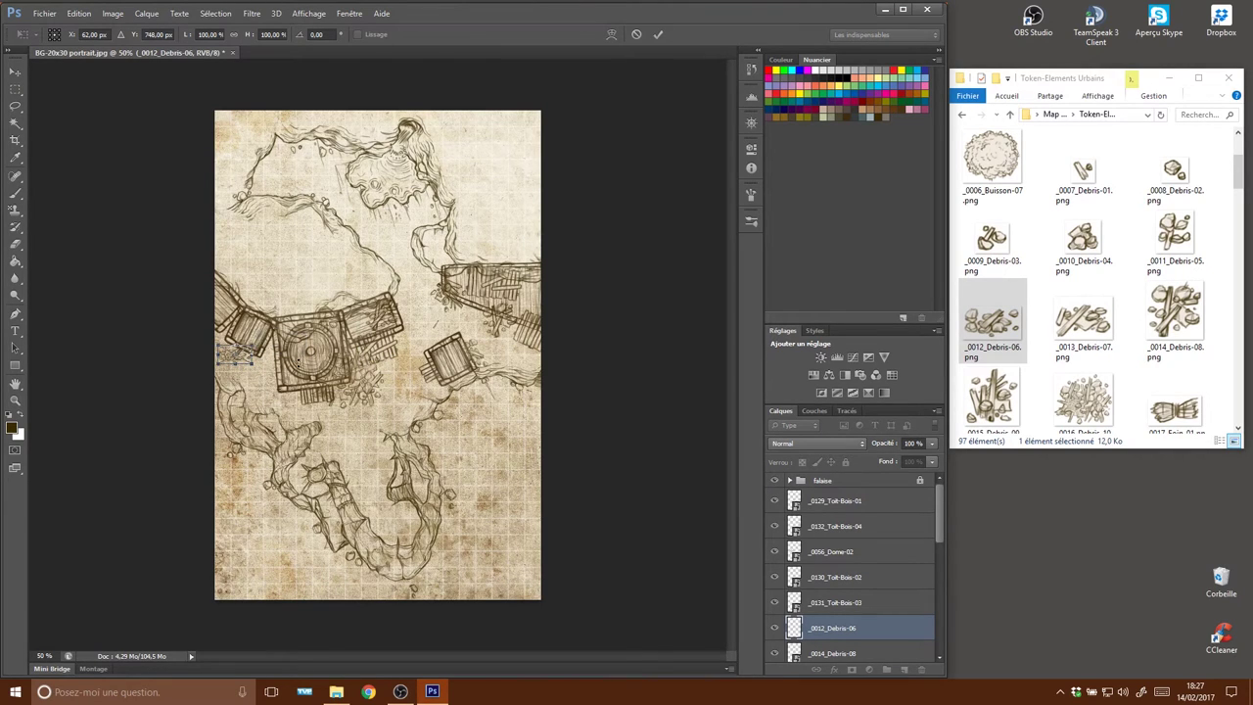
{"action": "key", "text": "Escape"}
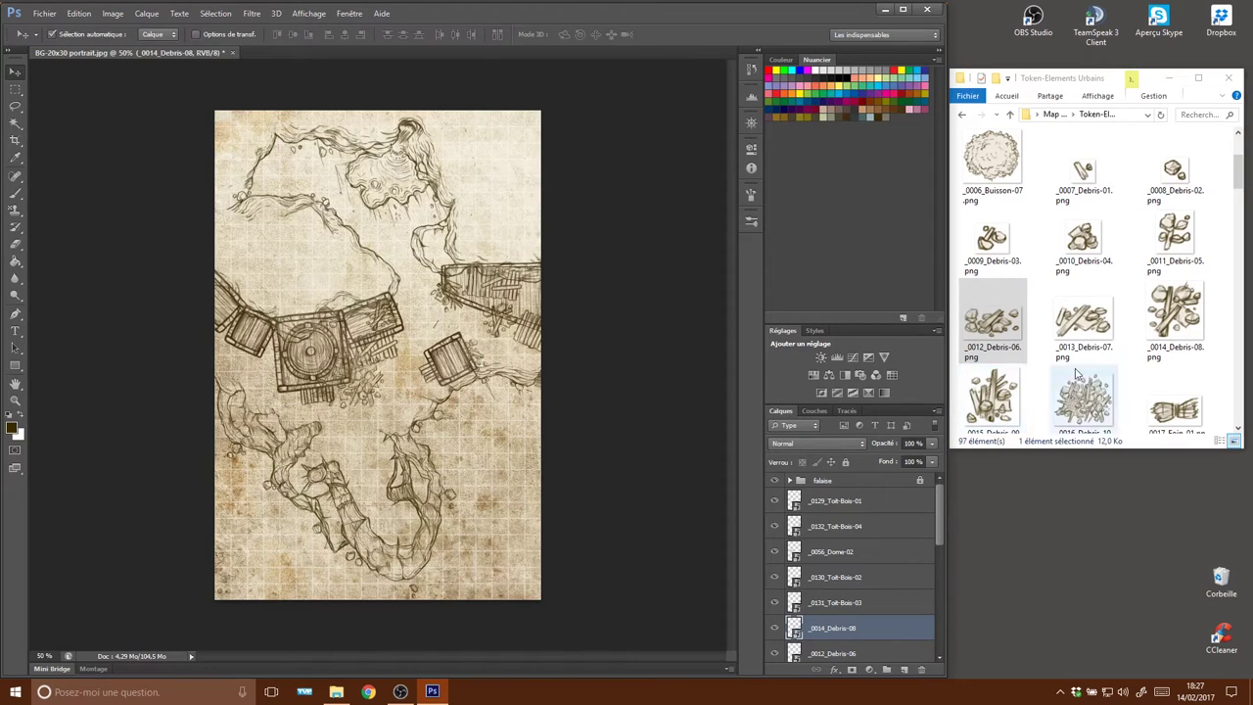
{"action": "mouse_move", "coordinate": [992, 400]}
{"action": "left_mouse_down"}
{"action": "mouse_move", "coordinate": [242, 357]}
{"action": "mouse_move", "coordinate": [233, 377]}
{"action": "left_mouse_up"}
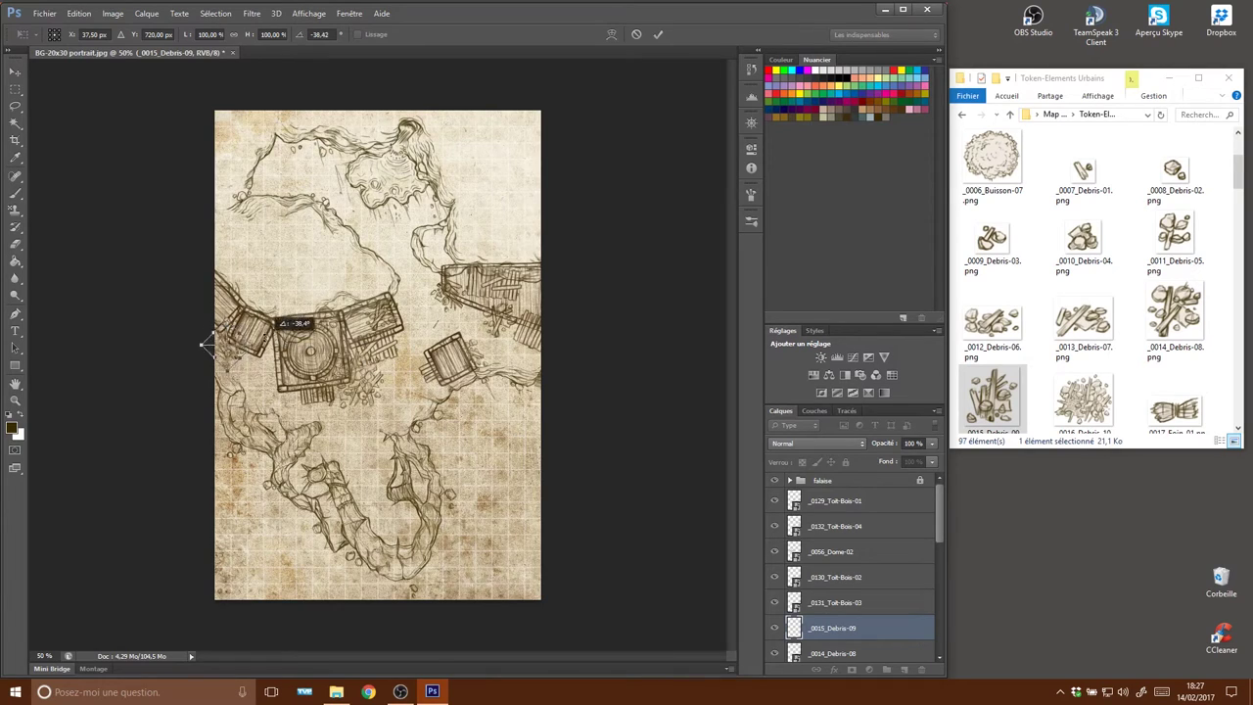
{"action": "left_click_drag", "start_coordinate": [230, 357], "coordinate": [232, 352]}
{"action": "key", "text": "Return"}
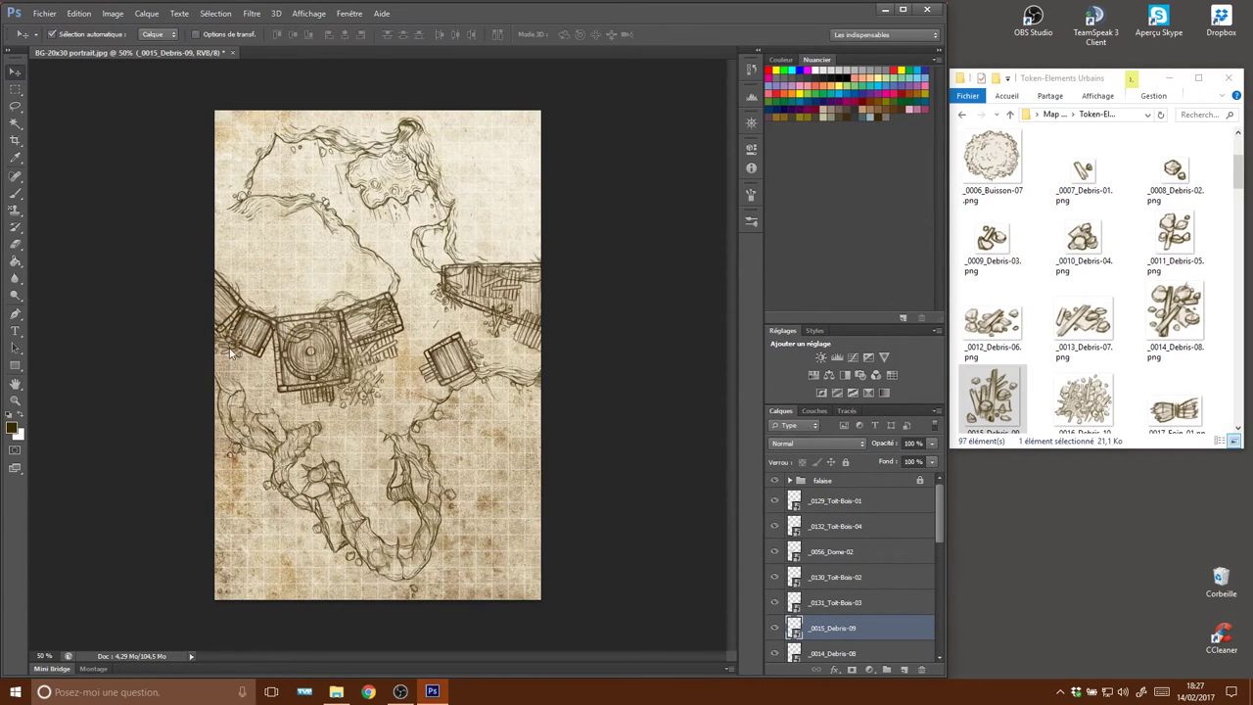
Rasterize the placed layers from Toit-Bois-01 through Toit-Plat-08 with Pixelliser les calques.
{"action": "scroll", "coordinate": [854, 551], "scroll_direction": "down", "scroll_amount": 5}
{"action": "scroll", "coordinate": [850, 553], "scroll_direction": "down", "scroll_amount": 5}
{"action": "scroll", "coordinate": [848, 555], "scroll_direction": "down", "scroll_amount": 2}
{"action": "scroll", "coordinate": [823, 568], "scroll_direction": "up", "scroll_amount": 3}
{"action": "scroll", "coordinate": [858, 578], "scroll_direction": "up", "scroll_amount": 3}
{"action": "scroll", "coordinate": [852, 558], "scroll_direction": "up", "scroll_amount": 3}
{"action": "scroll", "coordinate": [842, 529], "scroll_direction": "up", "scroll_amount": 2}
{"action": "left_click", "coordinate": [828, 504], "text": "shift"}
{"action": "scroll", "coordinate": [856, 588], "scroll_direction": "down", "scroll_amount": 4}
{"action": "scroll", "coordinate": [857, 592], "scroll_direction": "down", "scroll_amount": 4}
{"action": "scroll", "coordinate": [851, 617], "scroll_direction": "down", "scroll_amount": 4}
{"action": "left_click", "coordinate": [836, 604]}
{"action": "scroll", "coordinate": [846, 583], "scroll_direction": "up", "scroll_amount": 5}
{"action": "scroll", "coordinate": [843, 553], "scroll_direction": "up", "scroll_amount": 6}
{"action": "left_click", "coordinate": [834, 503], "text": "shift"}
{"action": "right_click", "coordinate": [837, 503]}
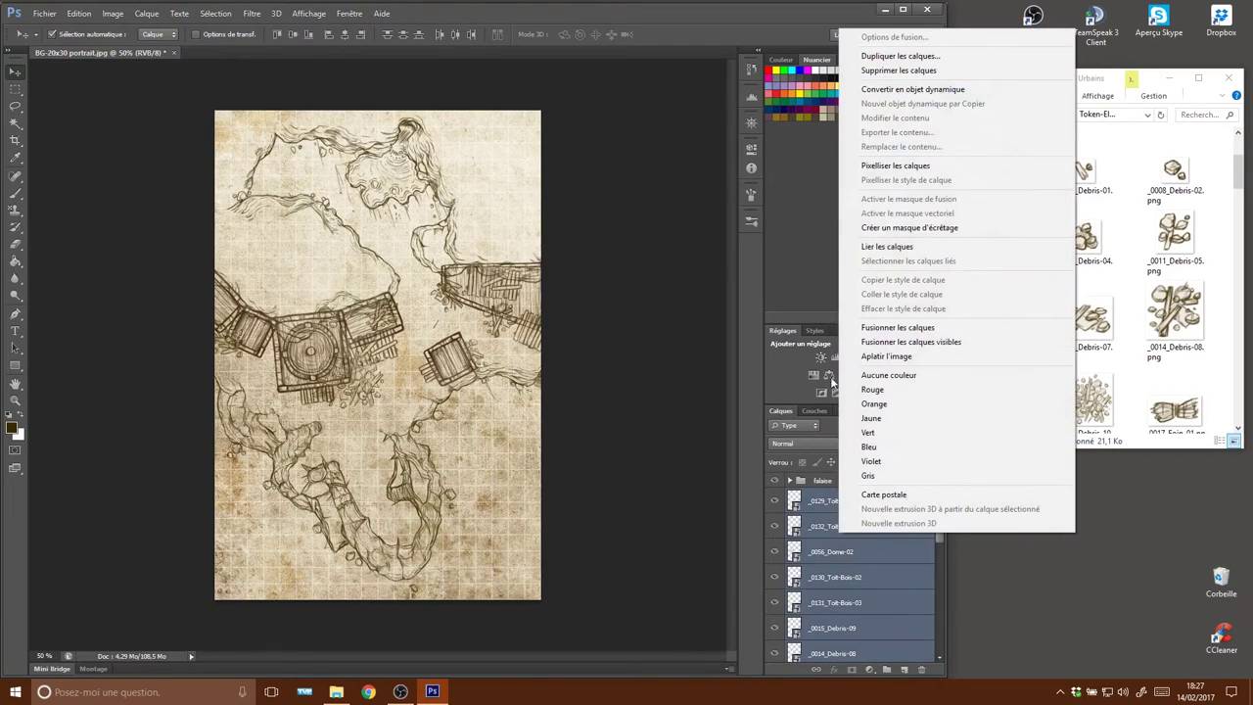
{"action": "left_click", "coordinate": [891, 168]}
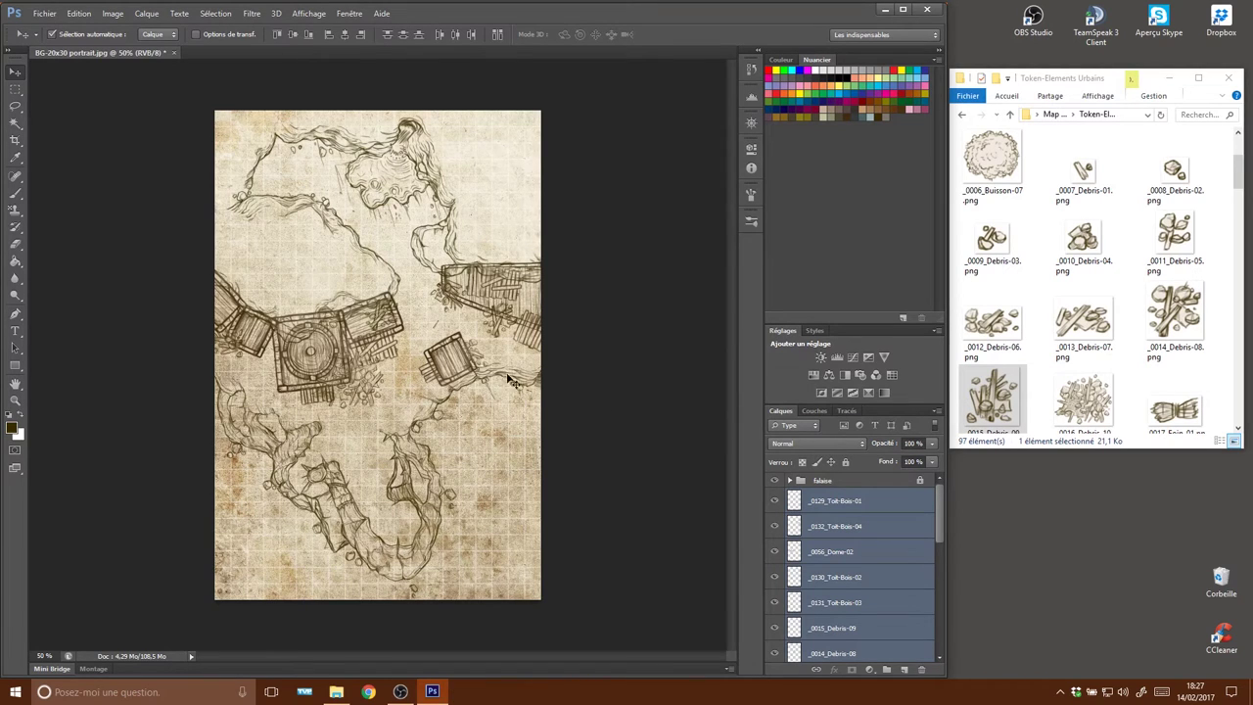
Zoom to about 142% on the central buildings with the Eraser ready on Toit-Plat-03.
{"action": "left_click", "coordinate": [840, 509]}
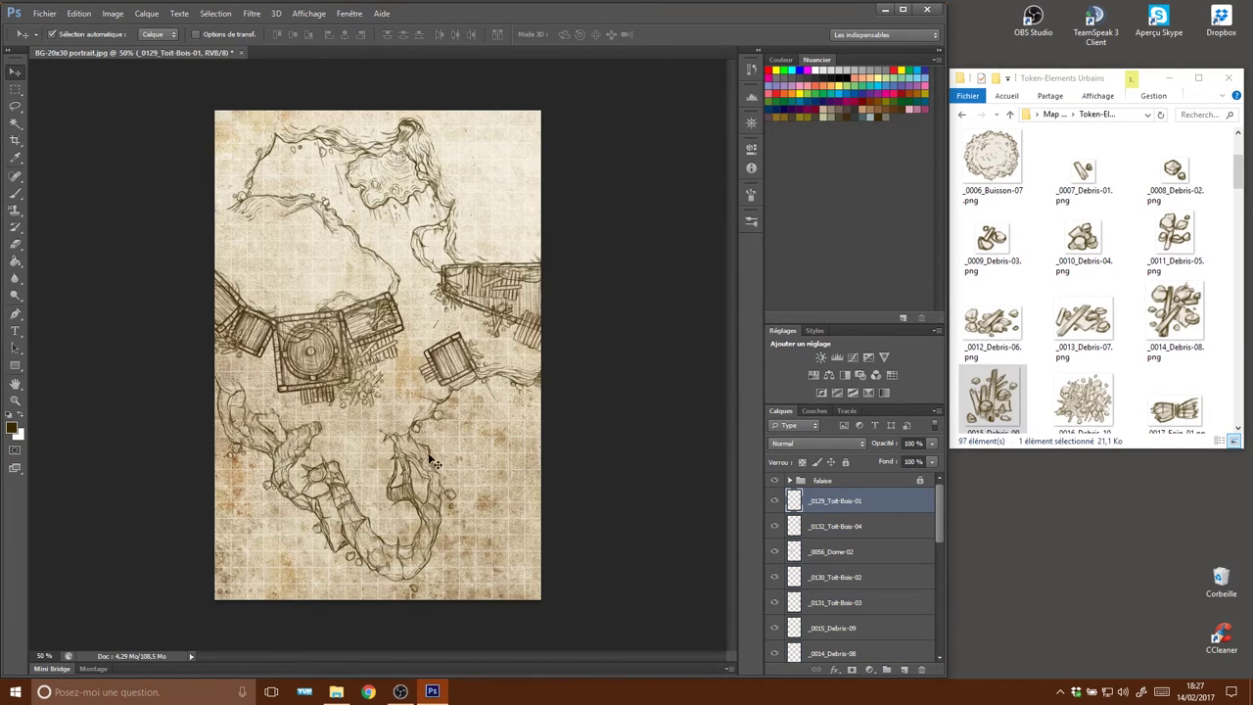
{"action": "left_click", "coordinate": [443, 349]}
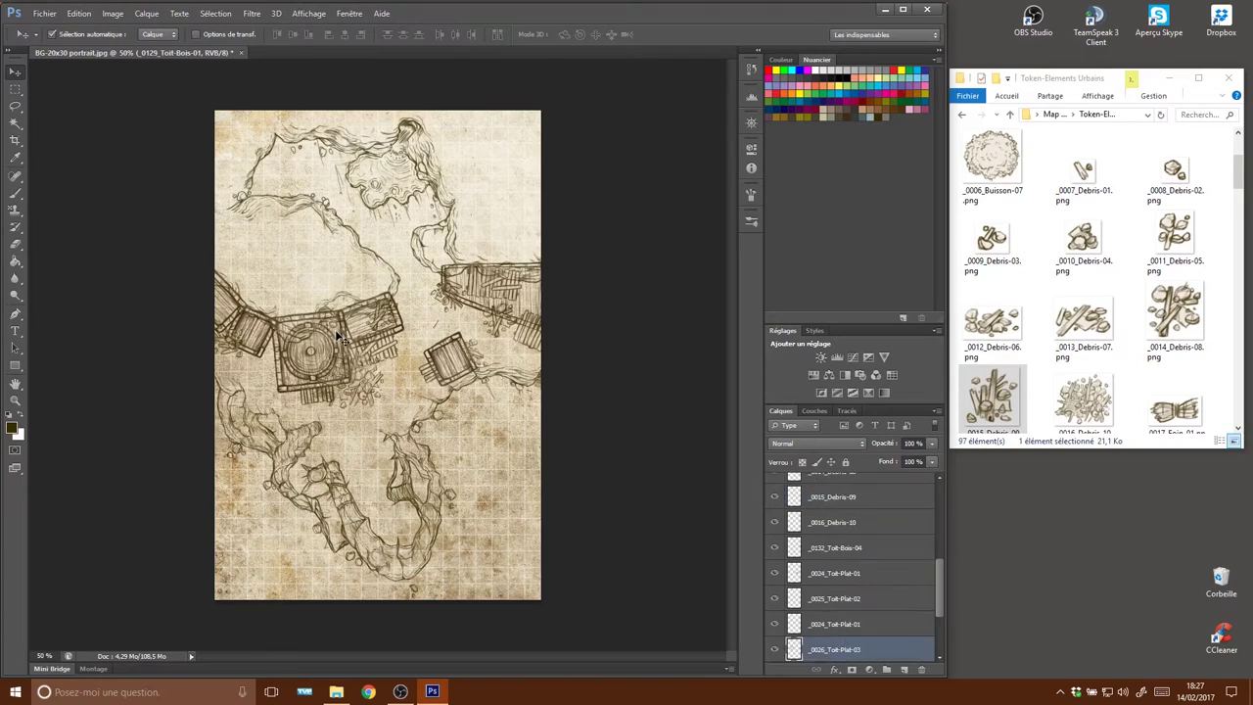
{"action": "key", "text": "e"}
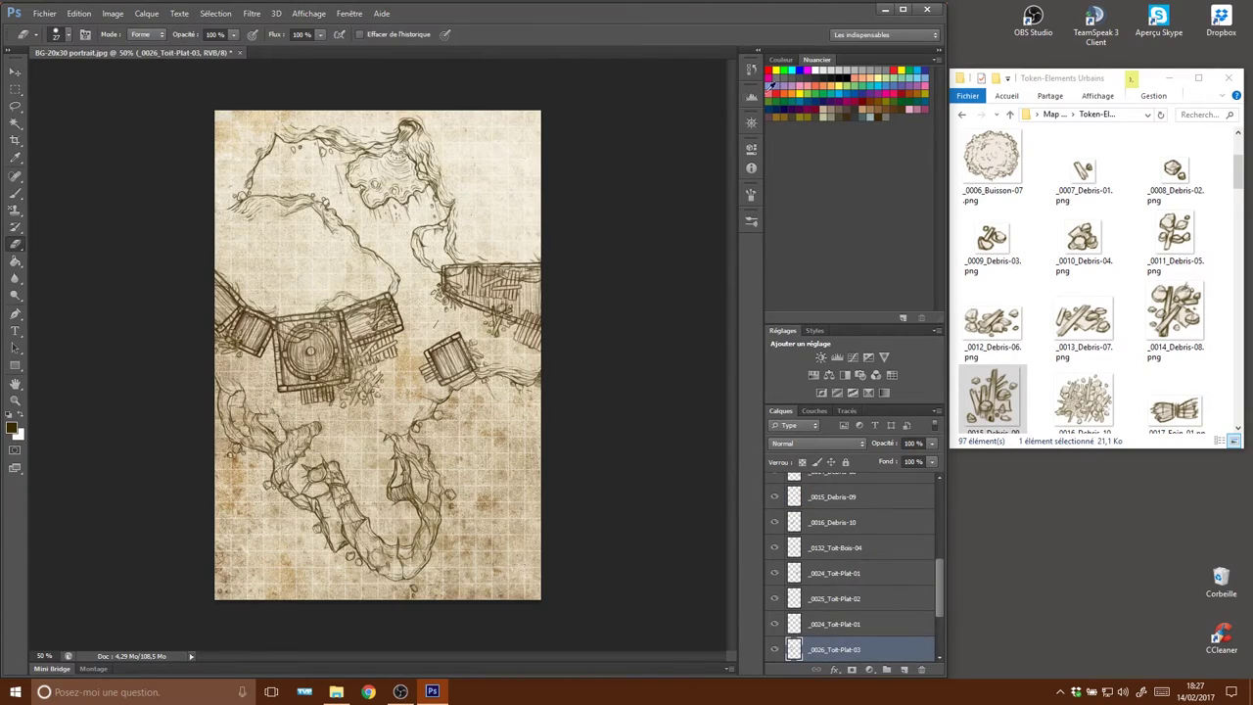
{"action": "left_click", "coordinate": [751, 122]}
{"action": "left_click_drag", "start_coordinate": [655, 188], "coordinate": [666, 194]}
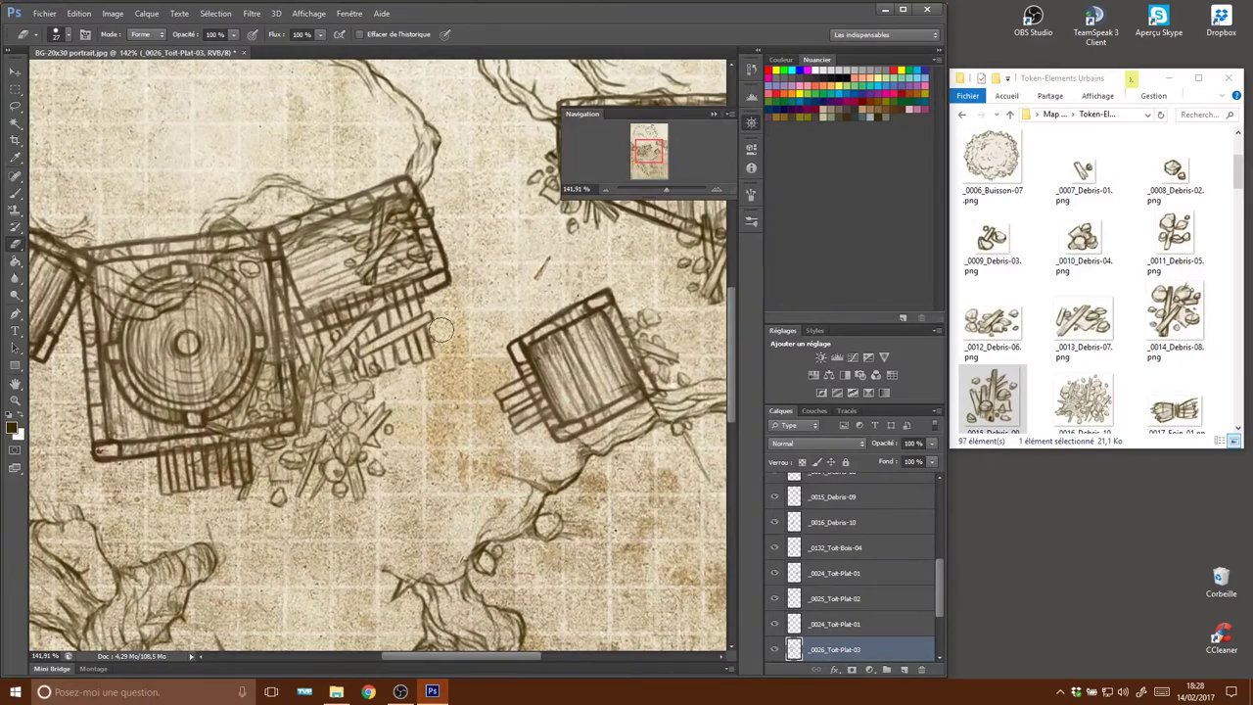
{"action": "left_click_drag", "start_coordinate": [438, 333], "coordinate": [663, 345]}
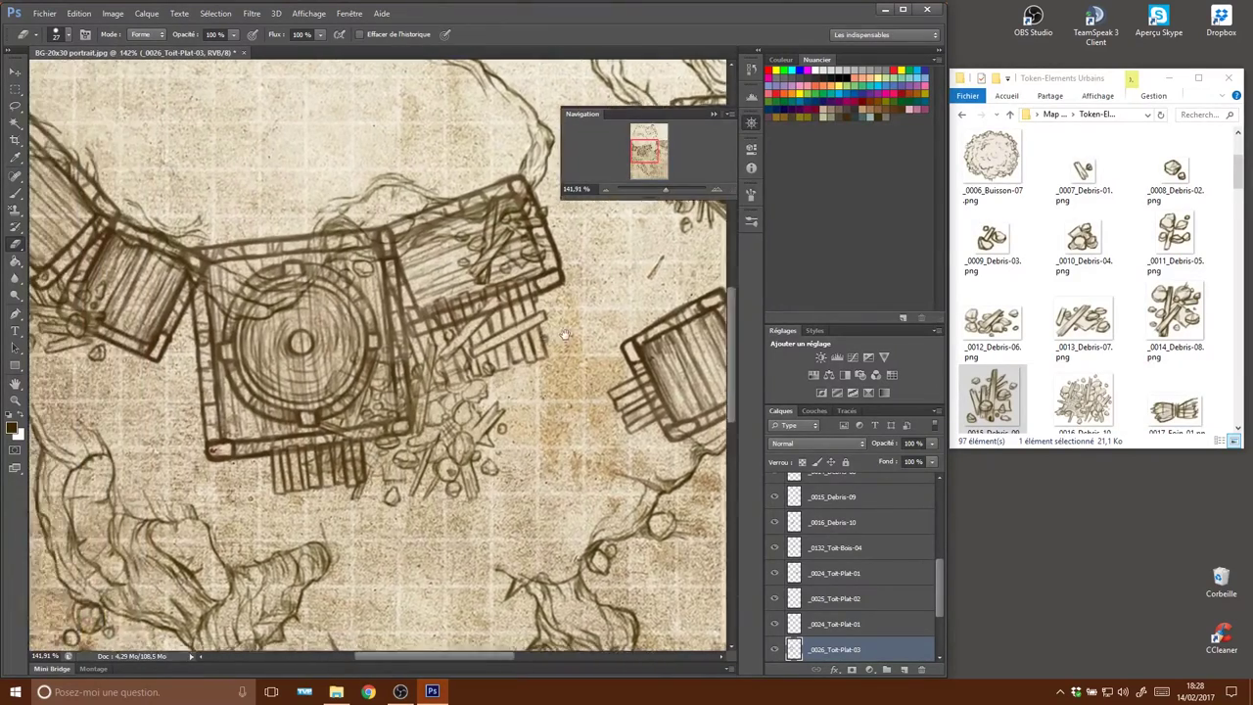
{"action": "mouse_move", "coordinate": [428, 280]}
{"action": "left_mouse_down"}
{"action": "mouse_move", "coordinate": [514, 334]}
{"action": "mouse_move", "coordinate": [504, 326]}
{"action": "left_mouse_up"}
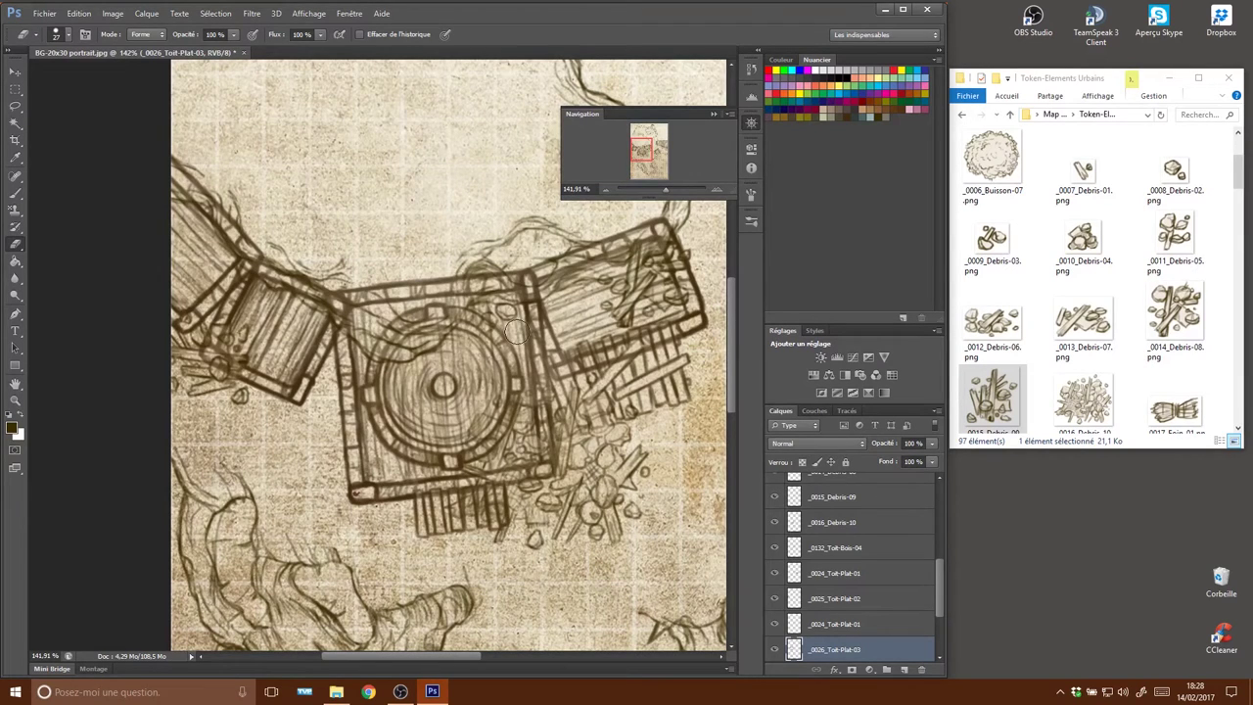
Erase stray strokes at the central square's corner and the left wall junction.
{"action": "key", "text": "v"}
{"action": "key", "text": "e"}
{"action": "mouse_move", "coordinate": [377, 284]}
{"action": "left_mouse_down"}
{"action": "mouse_move", "coordinate": [456, 294]}
{"action": "mouse_move", "coordinate": [509, 255]}
{"action": "mouse_move", "coordinate": [479, 286]}
{"action": "mouse_move", "coordinate": [514, 289]}
{"action": "mouse_move", "coordinate": [490, 293]}
{"action": "left_mouse_up"}
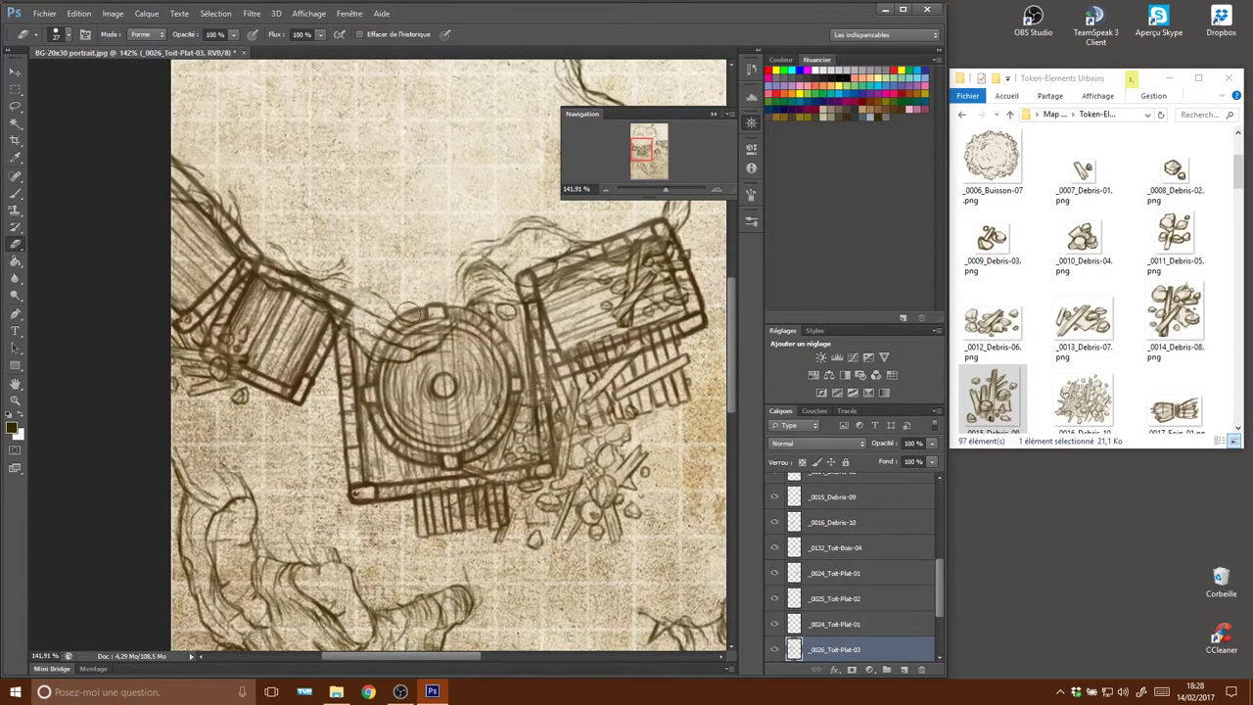
{"action": "left_click_drag", "start_coordinate": [347, 289], "coordinate": [322, 303]}
{"action": "left_click_drag", "start_coordinate": [623, 434], "coordinate": [545, 408]}
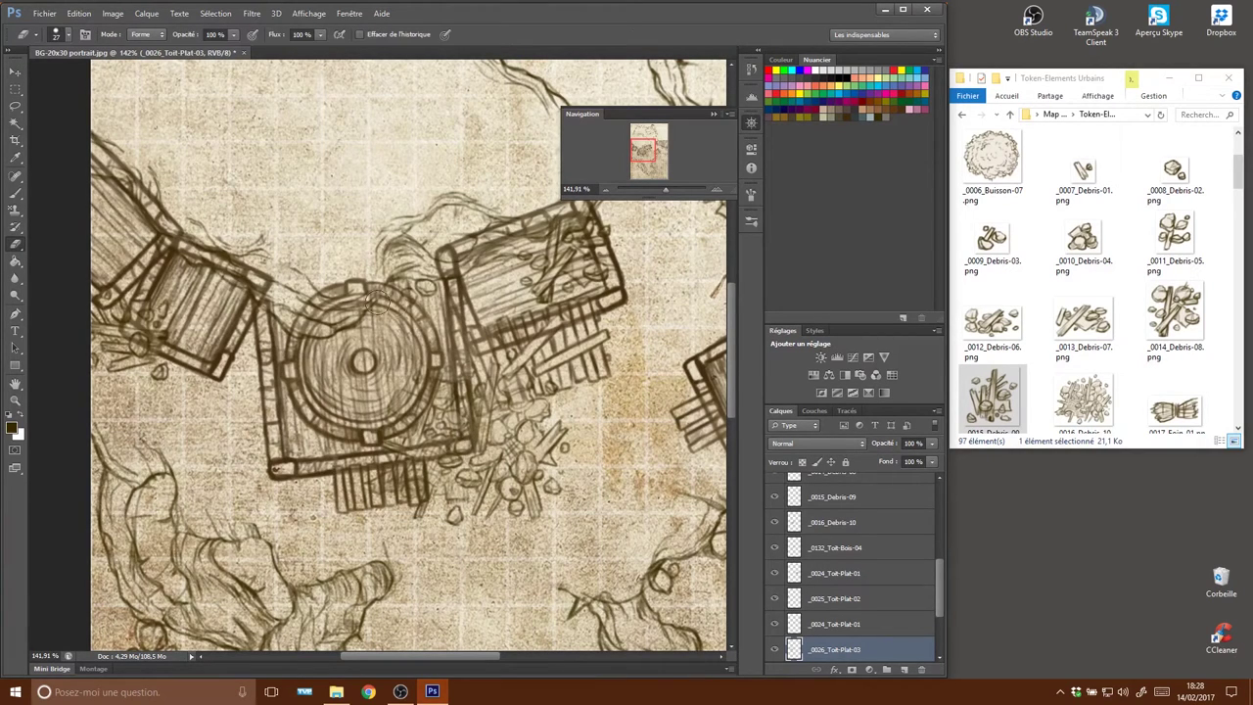
Erase overlapping lines on the Dome-02 upper-left edge and along Toit-Plat-01's upper-left edge.
{"action": "key", "text": "v"}
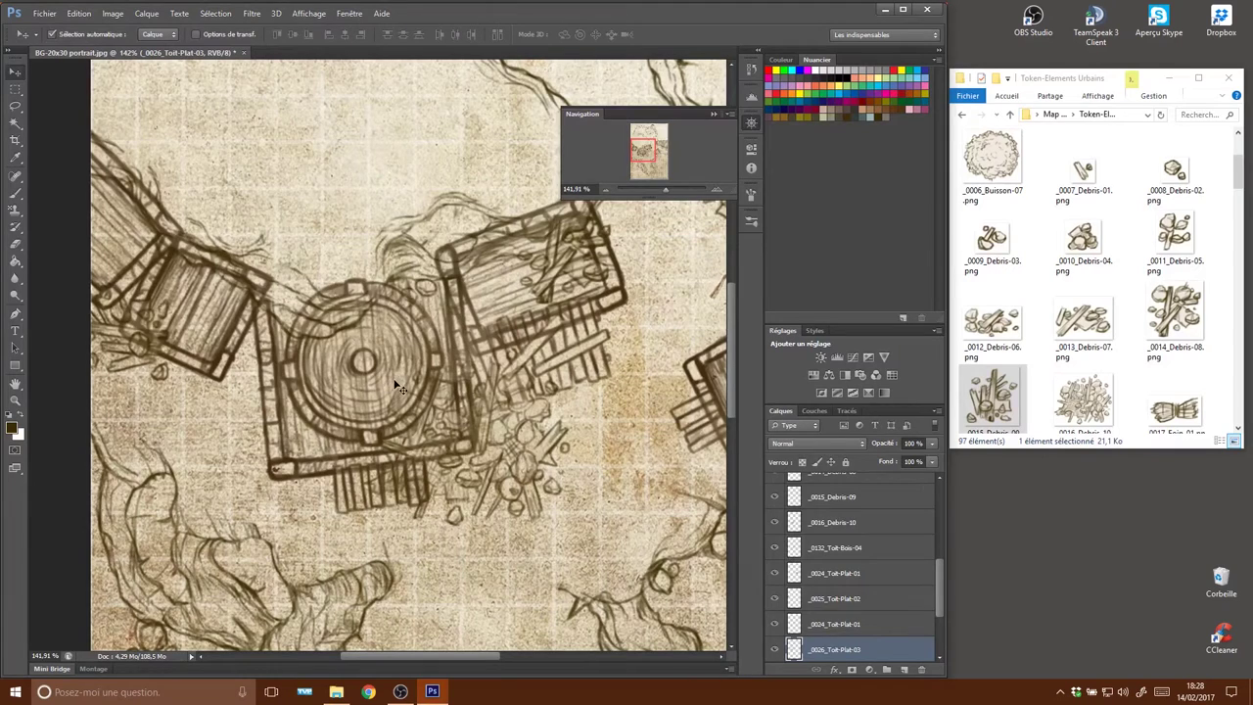
{"action": "left_click", "coordinate": [385, 347]}
{"action": "key", "text": "e"}
{"action": "mouse_move", "coordinate": [335, 294]}
{"action": "left_mouse_down"}
{"action": "mouse_move", "coordinate": [354, 284]}
{"action": "mouse_move", "coordinate": [323, 306]}
{"action": "left_mouse_up"}
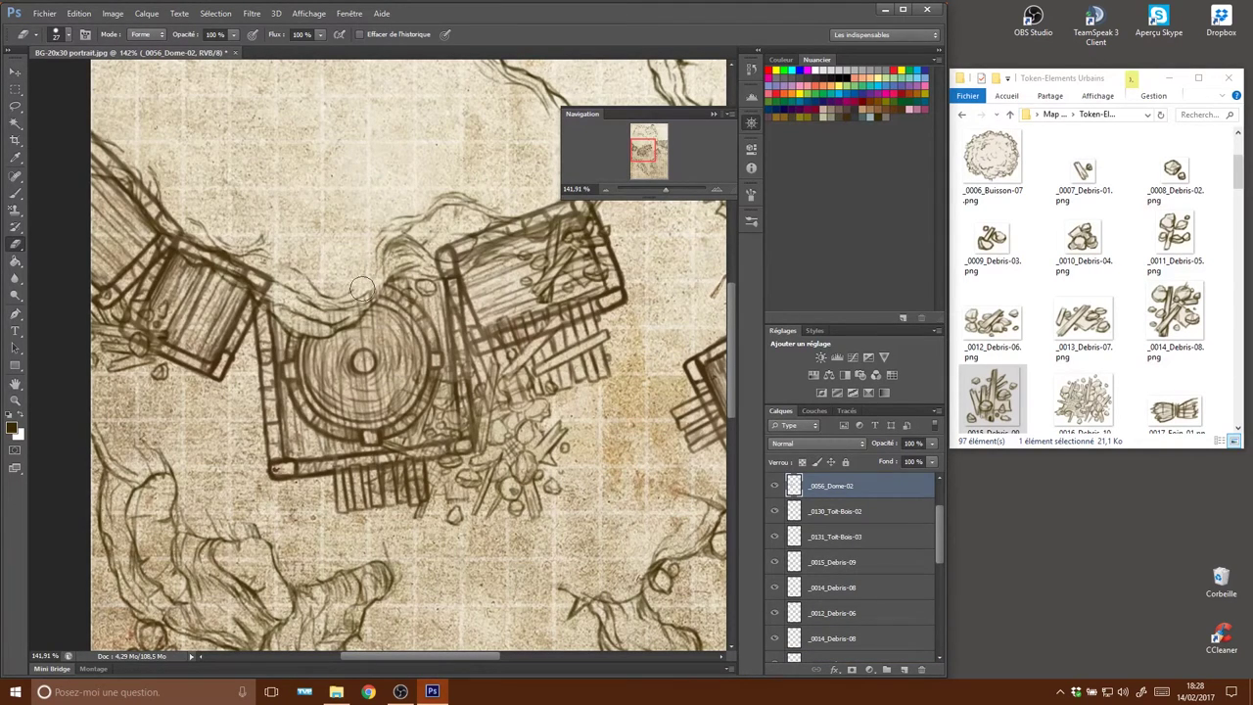
{"action": "left_click", "coordinate": [276, 282], "text": "ctrl"}
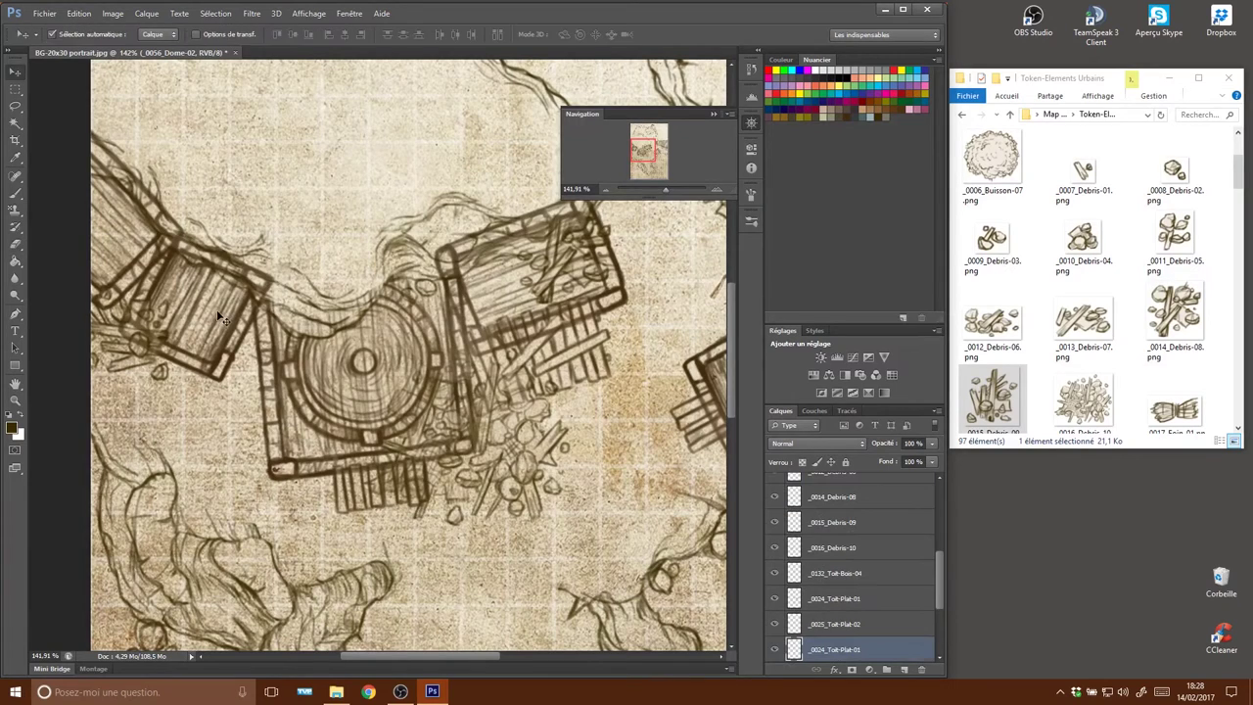
{"action": "left_click_drag", "start_coordinate": [276, 282], "coordinate": [197, 240]}
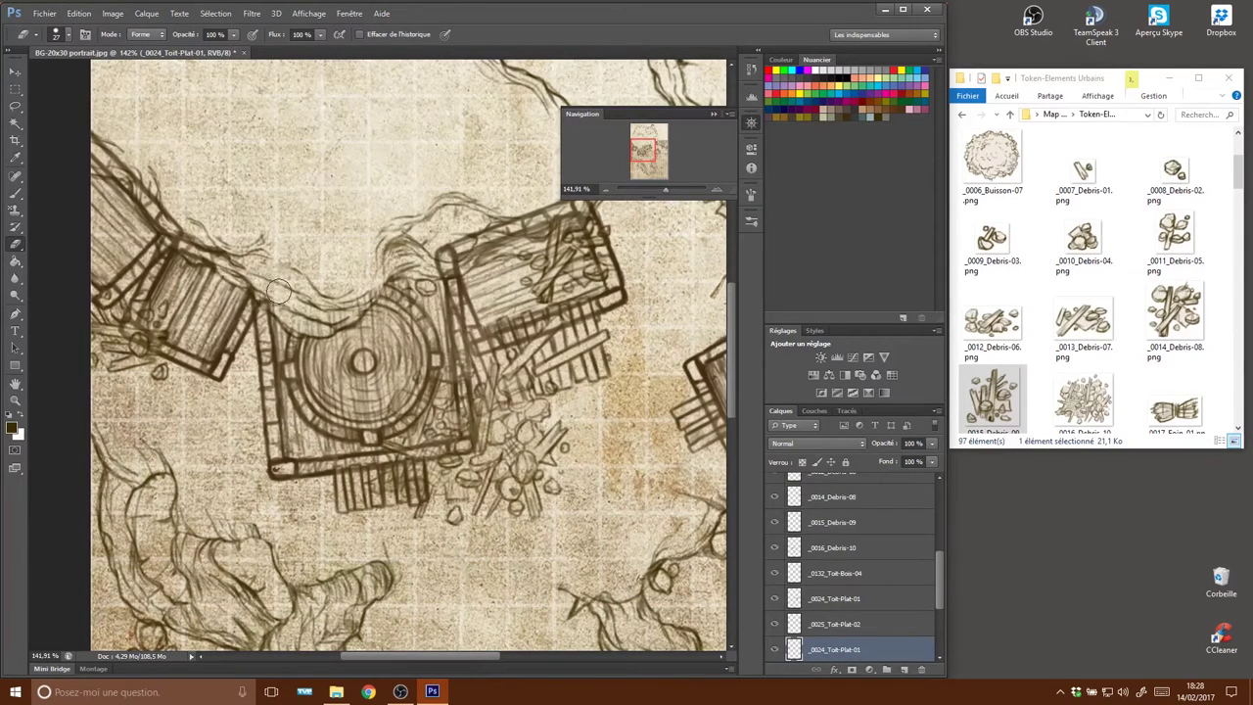
Erase Toit-Plat-02 roof lines at its upper-left edge and where it overlaps the right building.
{"action": "key", "text": "ctrl"}
{"action": "left_click", "coordinate": [135, 235], "text": "ctrl"}
{"action": "left_click_drag", "start_coordinate": [161, 210], "coordinate": [100, 157]}
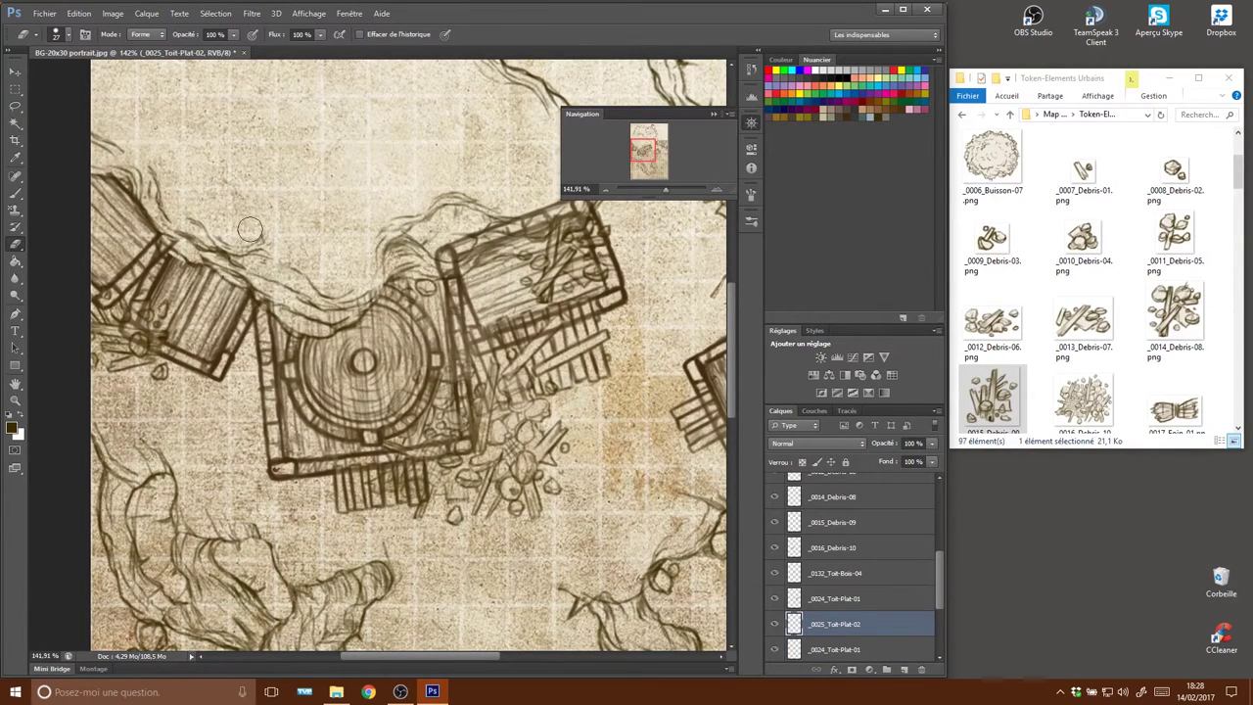
{"action": "left_click", "coordinate": [519, 298], "text": "ctrl"}
{"action": "left_click_drag", "start_coordinate": [629, 274], "coordinate": [554, 350]}
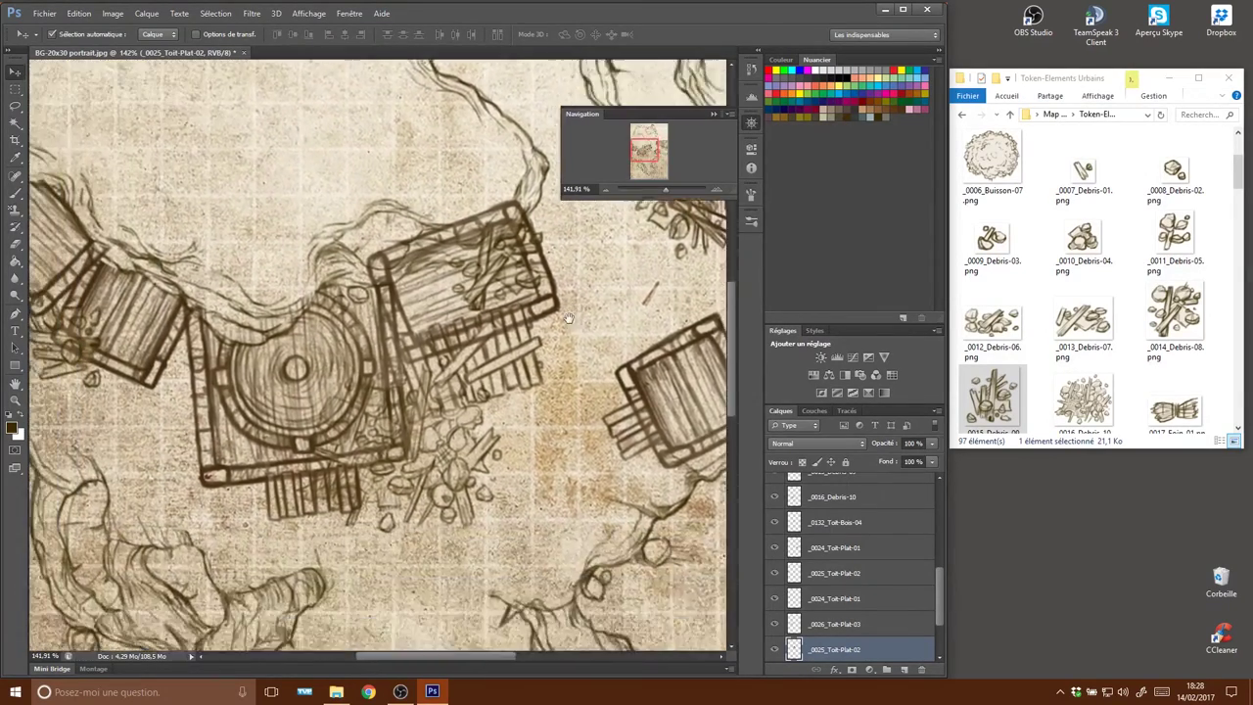
{"action": "mouse_move", "coordinate": [552, 380]}
{"action": "left_mouse_down"}
{"action": "mouse_move", "coordinate": [567, 356]}
{"action": "mouse_move", "coordinate": [572, 378]}
{"action": "left_mouse_up"}
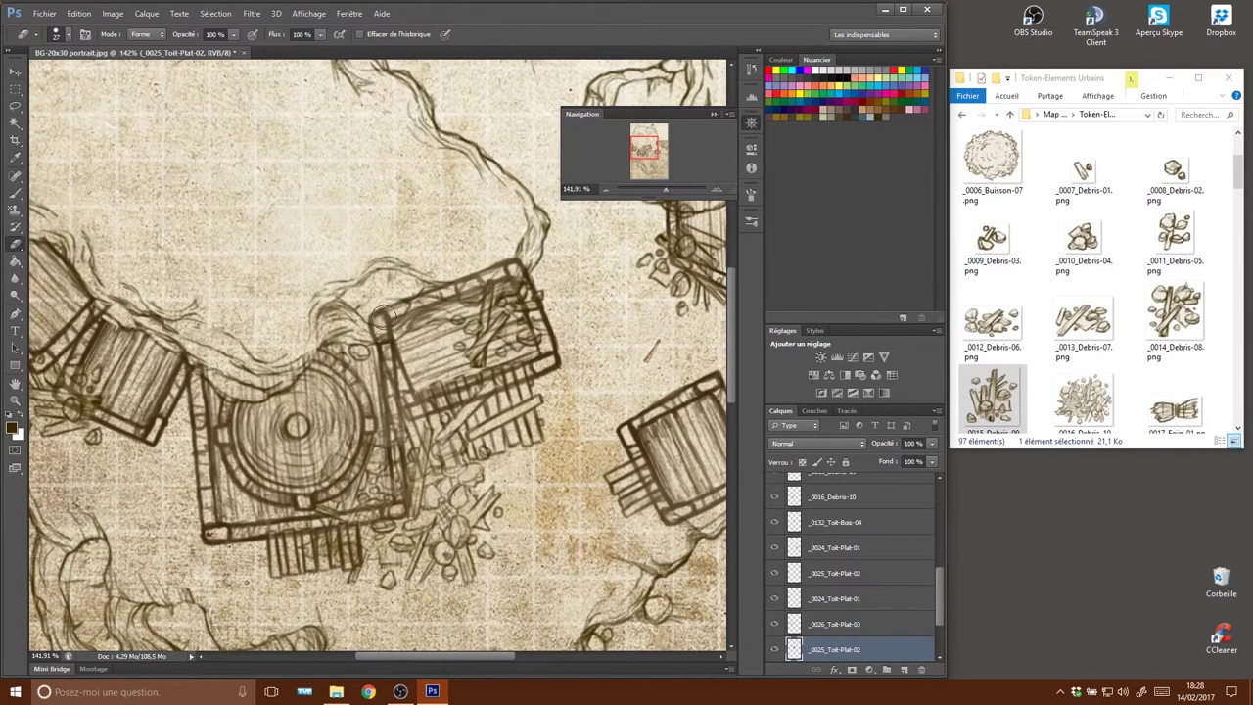
{"action": "key", "text": "e"}
{"action": "left_click_drag", "start_coordinate": [374, 311], "coordinate": [407, 315]}
{"action": "mouse_move", "coordinate": [448, 276]}
{"action": "left_mouse_down"}
{"action": "mouse_move", "coordinate": [507, 269]}
{"action": "mouse_move", "coordinate": [443, 300]}
{"action": "left_mouse_up"}
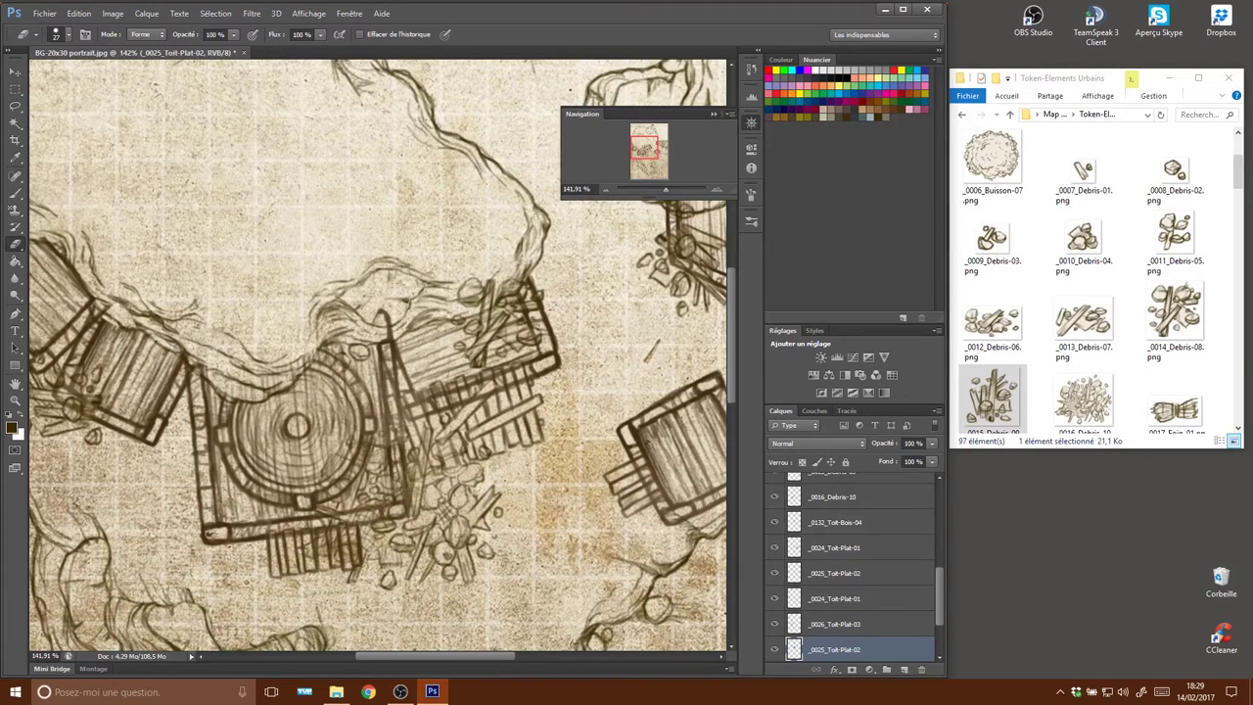
Erase sketch lines along the right building's edge on the Toit-Plat-02 roof layer.
{"action": "left_click", "coordinate": [381, 386], "text": "ctrl"}
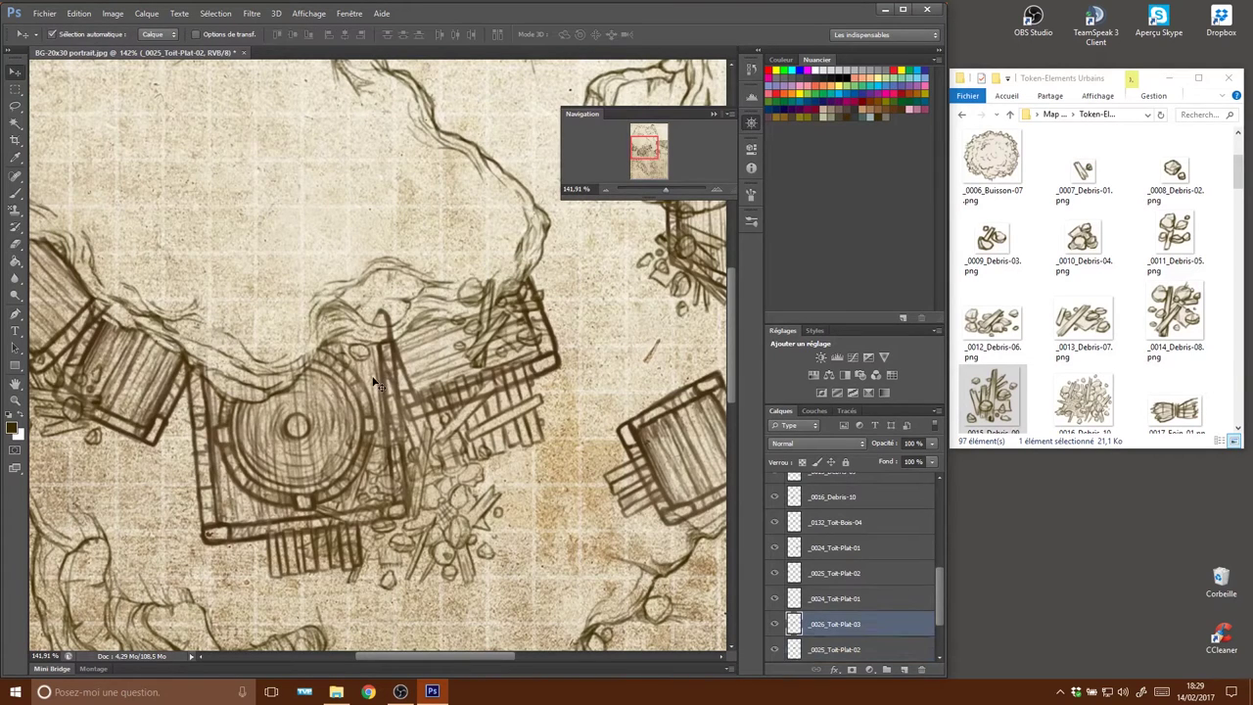
{"action": "mouse_move", "coordinate": [523, 364]}
{"action": "left_mouse_down"}
{"action": "mouse_move", "coordinate": [587, 267]}
{"action": "mouse_move", "coordinate": [514, 306]}
{"action": "left_mouse_up"}
{"action": "left_click", "coordinate": [380, 291], "text": "ctrl"}
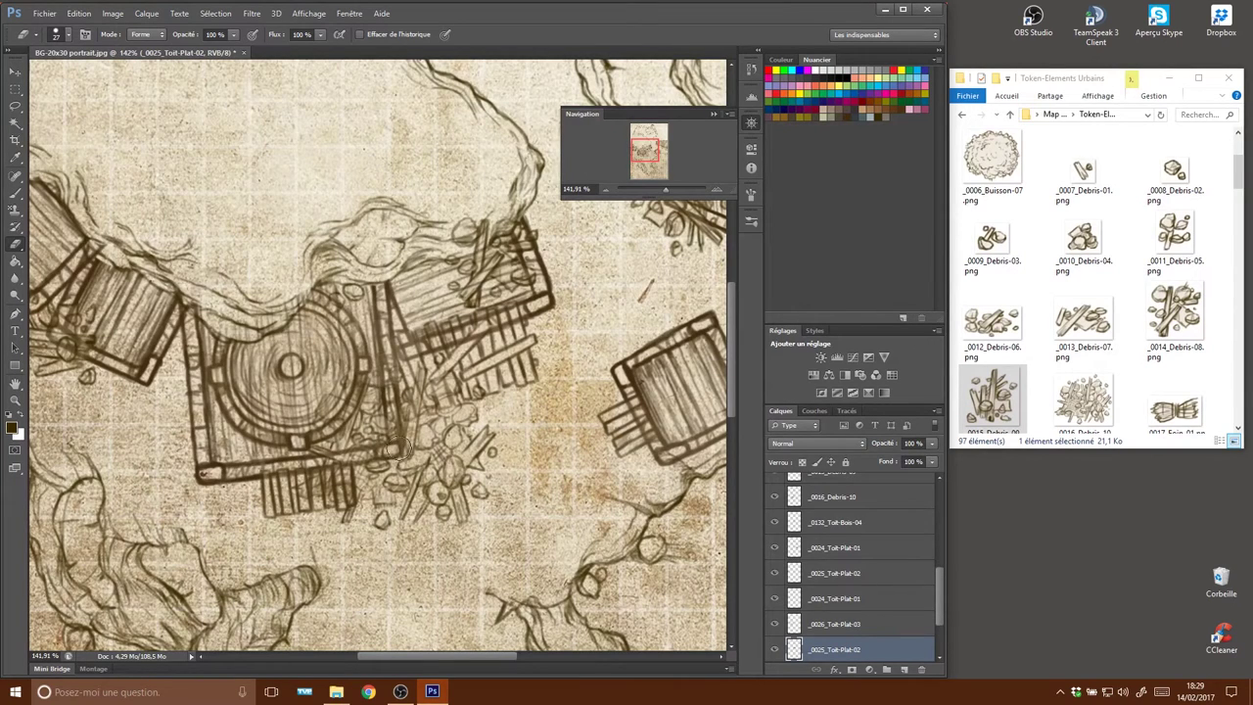
{"action": "key", "text": "v"}
{"action": "key", "text": "e"}
{"action": "mouse_move", "coordinate": [530, 262]}
{"action": "left_mouse_down"}
{"action": "mouse_move", "coordinate": [482, 251]}
{"action": "mouse_move", "coordinate": [474, 267]}
{"action": "left_mouse_up"}
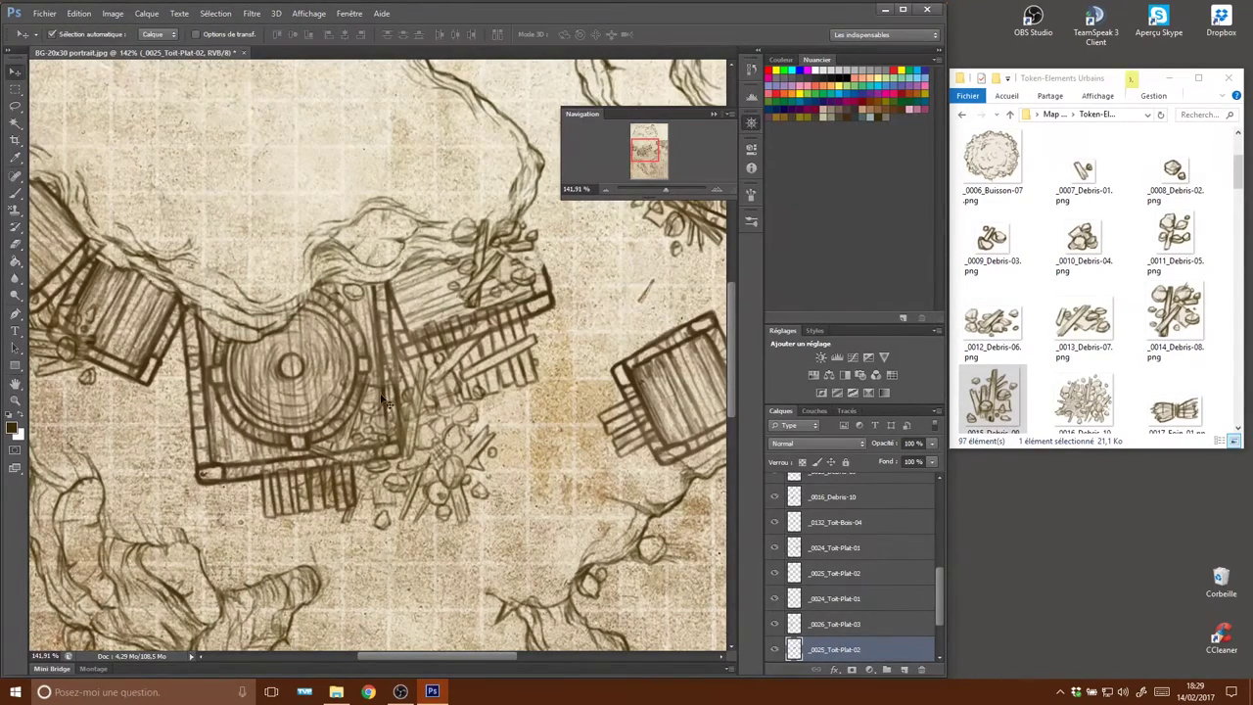
Erase Toit-Bois-04 plank lines over the debris and Toit-Plat-03 lines beside the rubble.
{"action": "left_click", "coordinate": [458, 374], "text": "ctrl"}
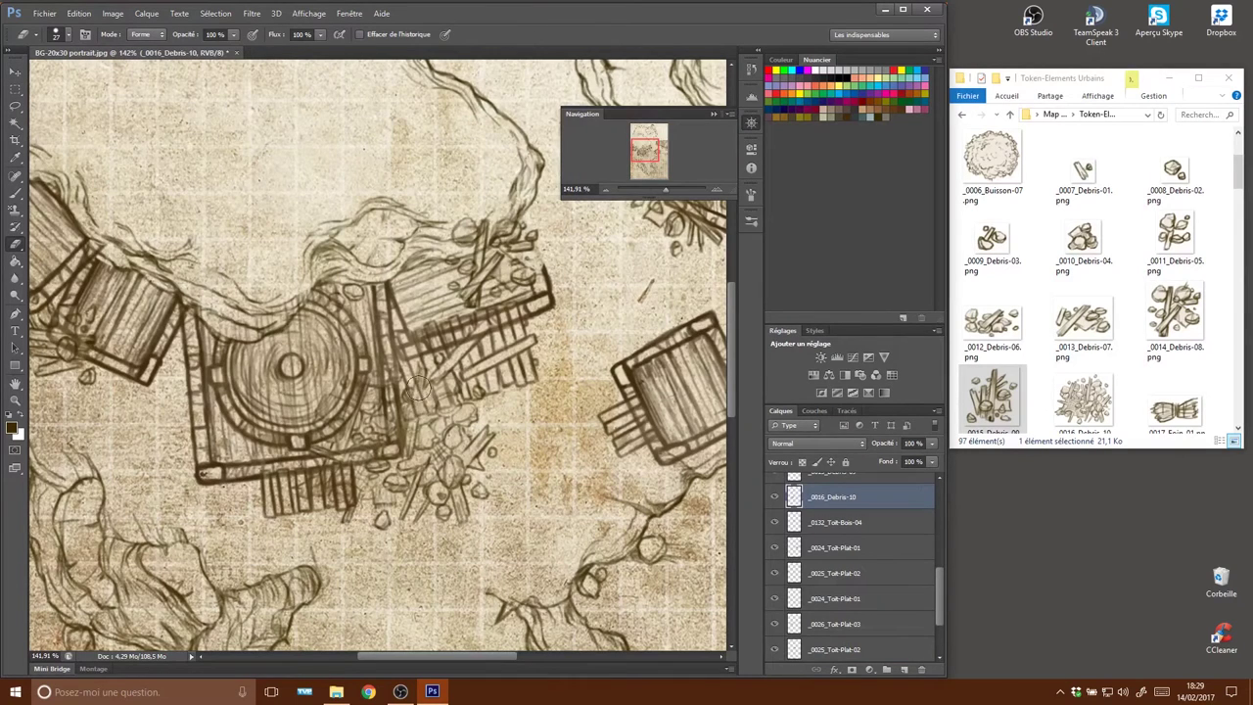
{"action": "left_click", "coordinate": [509, 368], "text": "ctrl"}
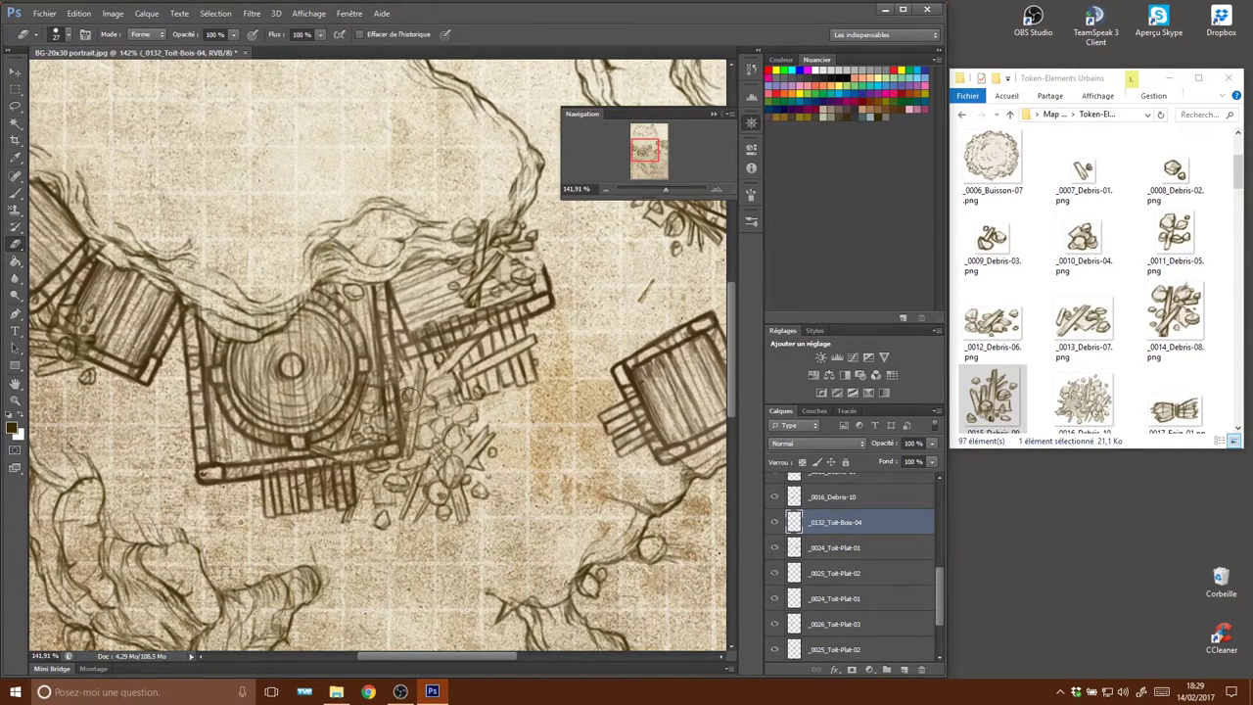
{"action": "left_click_drag", "start_coordinate": [441, 386], "coordinate": [505, 310]}
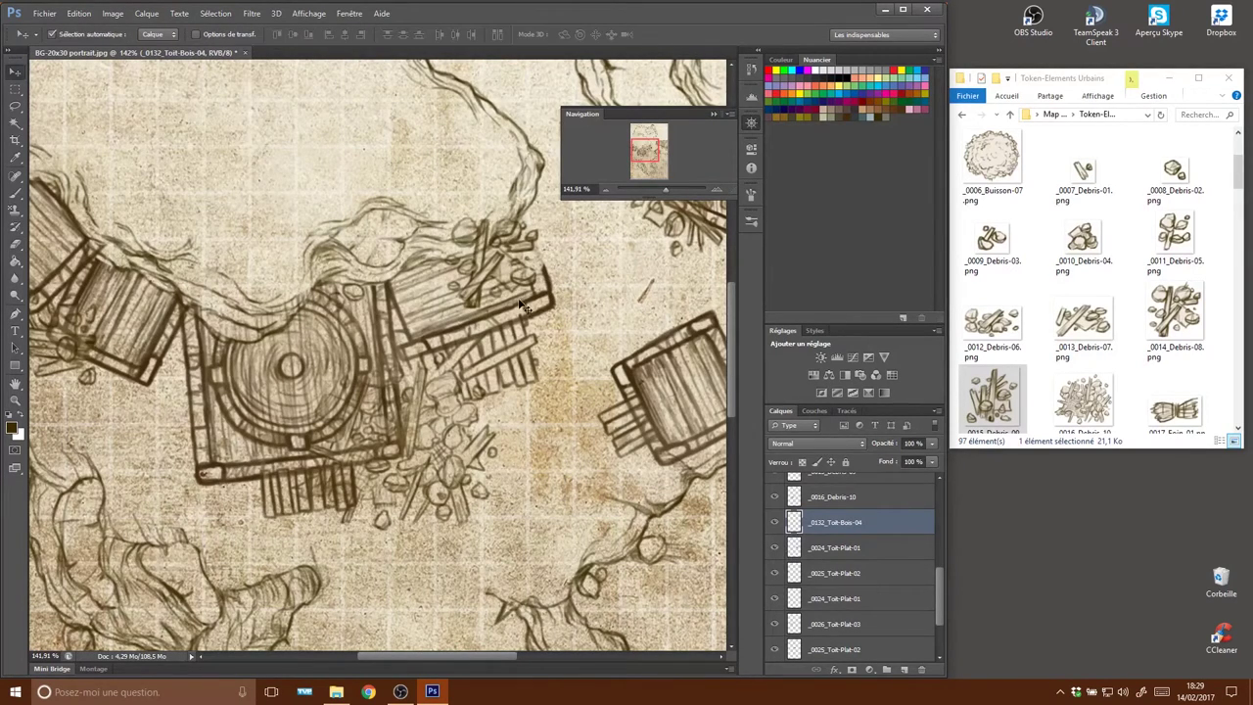
{"action": "left_click", "coordinate": [544, 296], "text": "ctrl"}
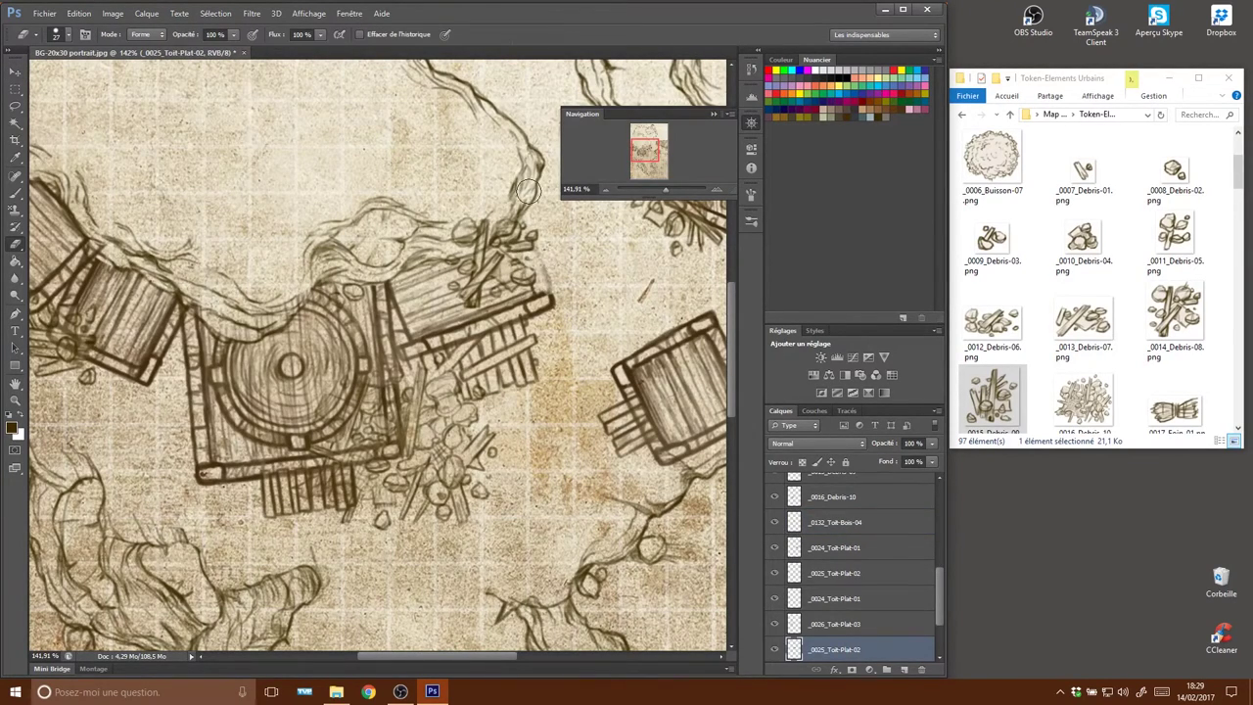
{"action": "key", "text": "ctrl"}
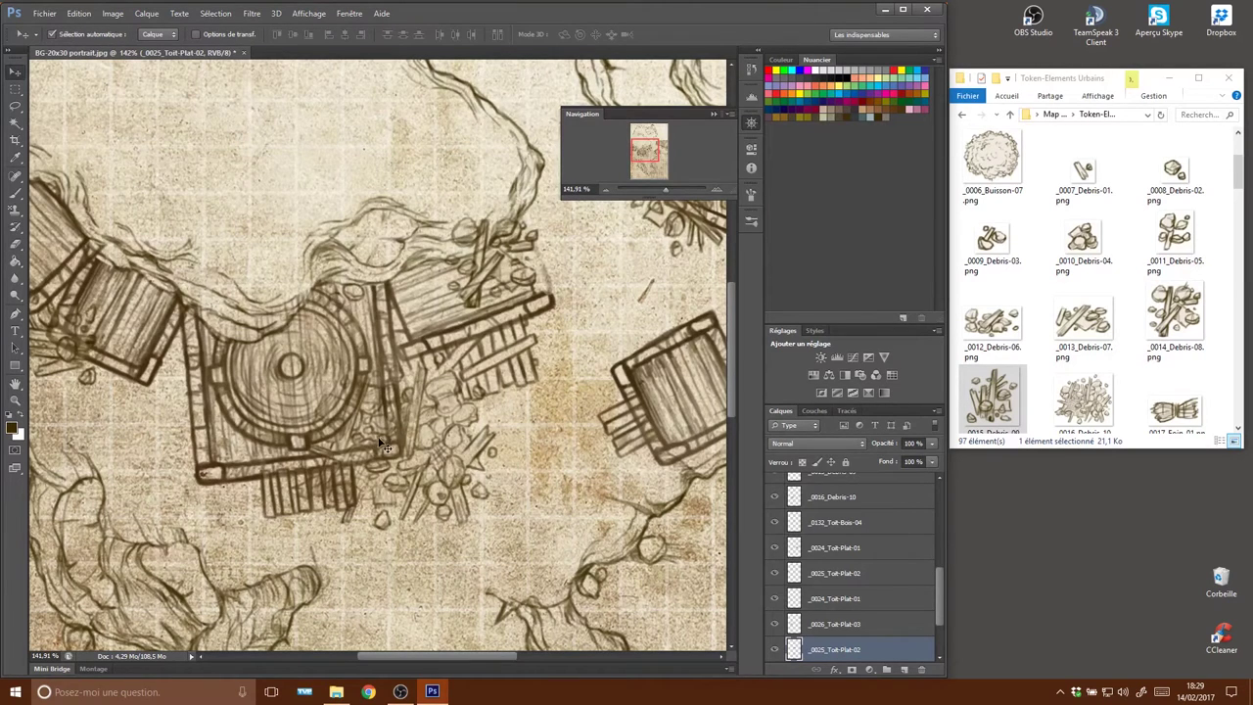
{"action": "left_click", "coordinate": [370, 333], "text": "ctrl"}
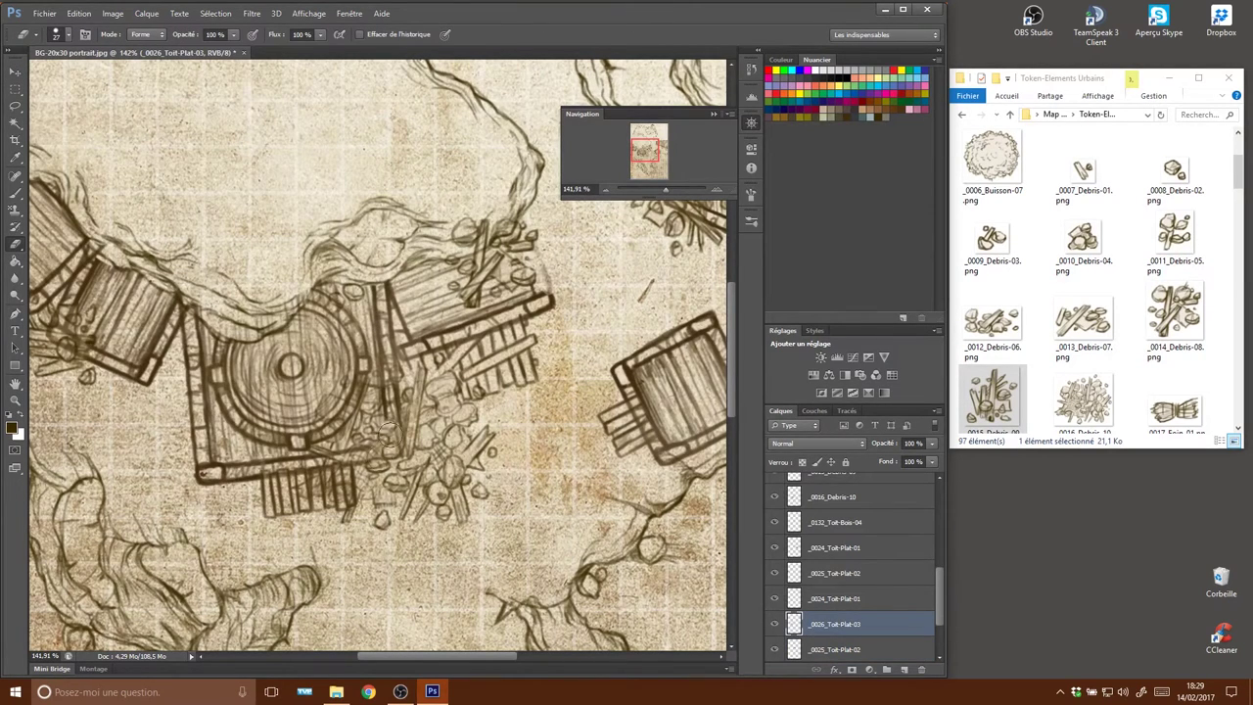
{"action": "mouse_move", "coordinate": [383, 416]}
{"action": "left_mouse_down"}
{"action": "mouse_move", "coordinate": [391, 367]}
{"action": "mouse_move", "coordinate": [382, 416]}
{"action": "mouse_move", "coordinate": [348, 460]}
{"action": "mouse_move", "coordinate": [318, 457]}
{"action": "left_mouse_up"}
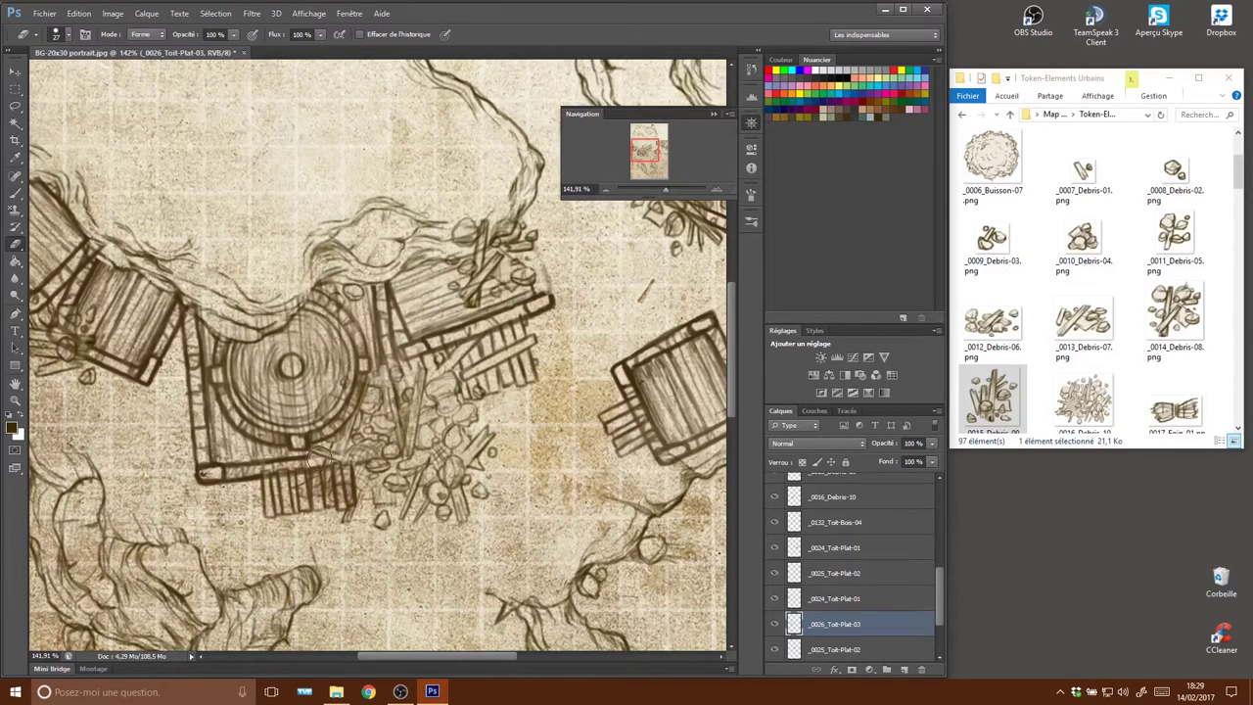
Erase overlapping lines near the Dome-02 upper-right edge and under the Toit-Bois-02 wooden roof.
{"action": "left_click", "coordinate": [372, 384], "text": "ctrl"}
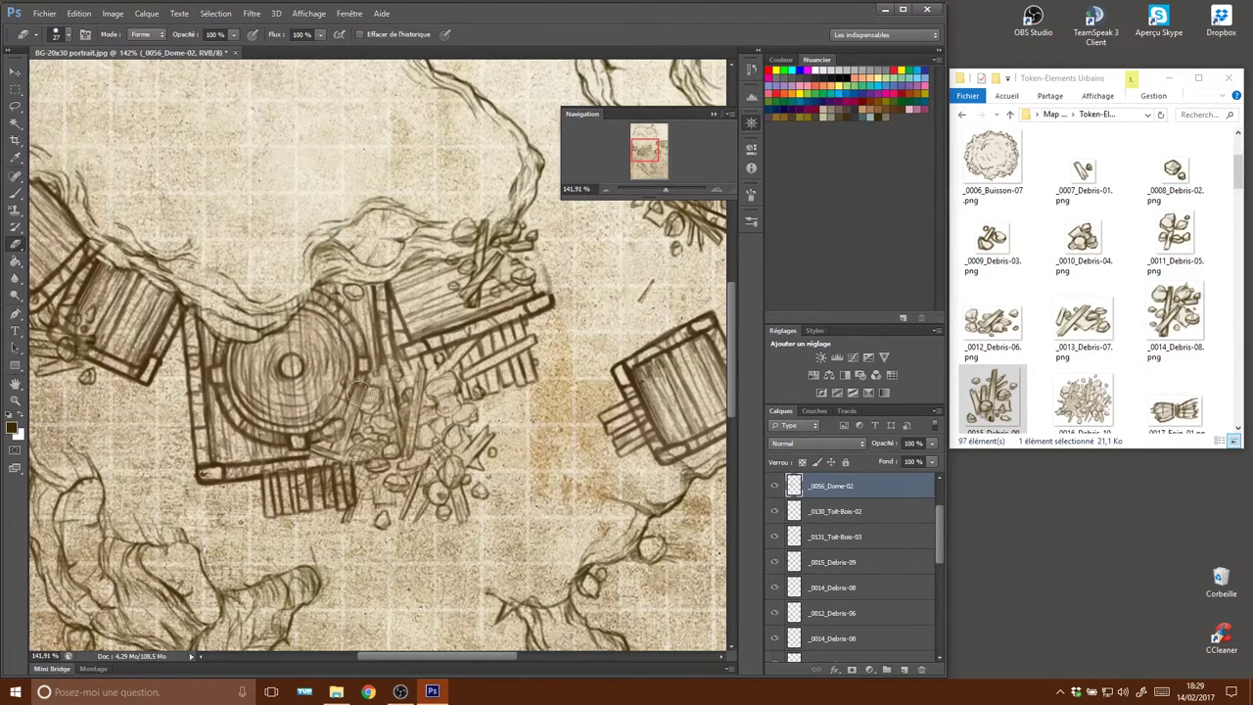
{"action": "left_click_drag", "start_coordinate": [334, 423], "coordinate": [408, 347]}
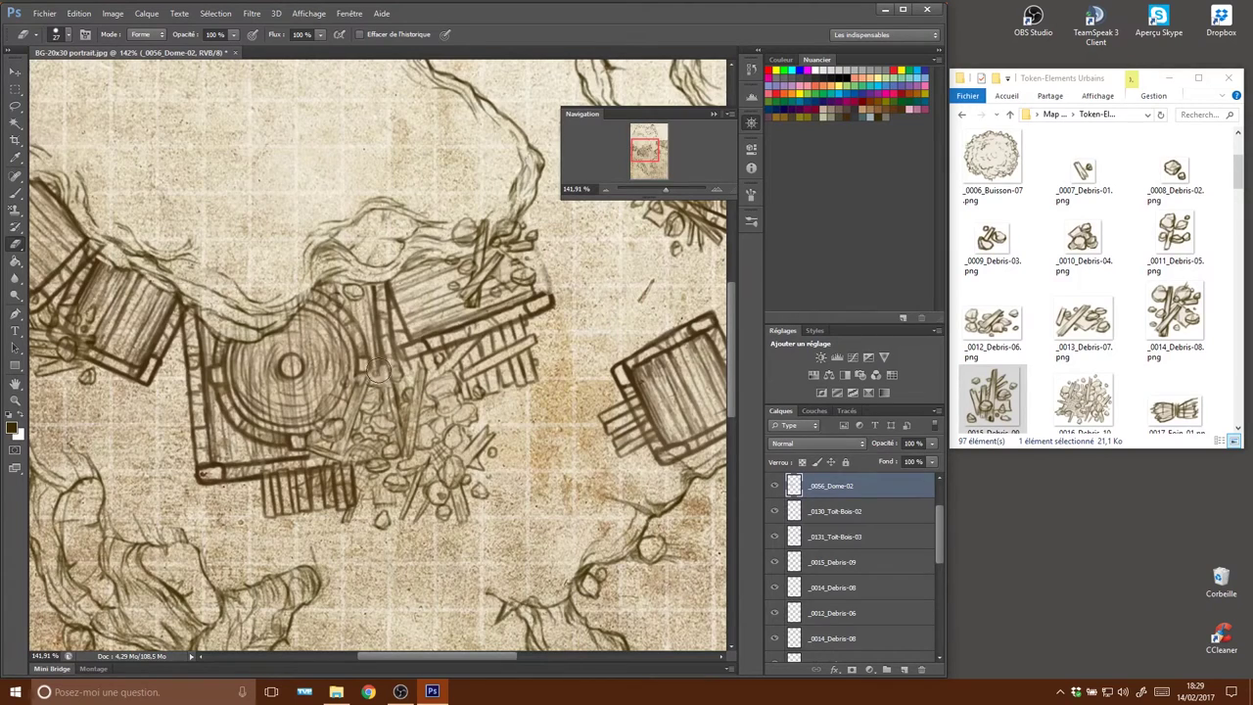
{"action": "key", "text": "v"}
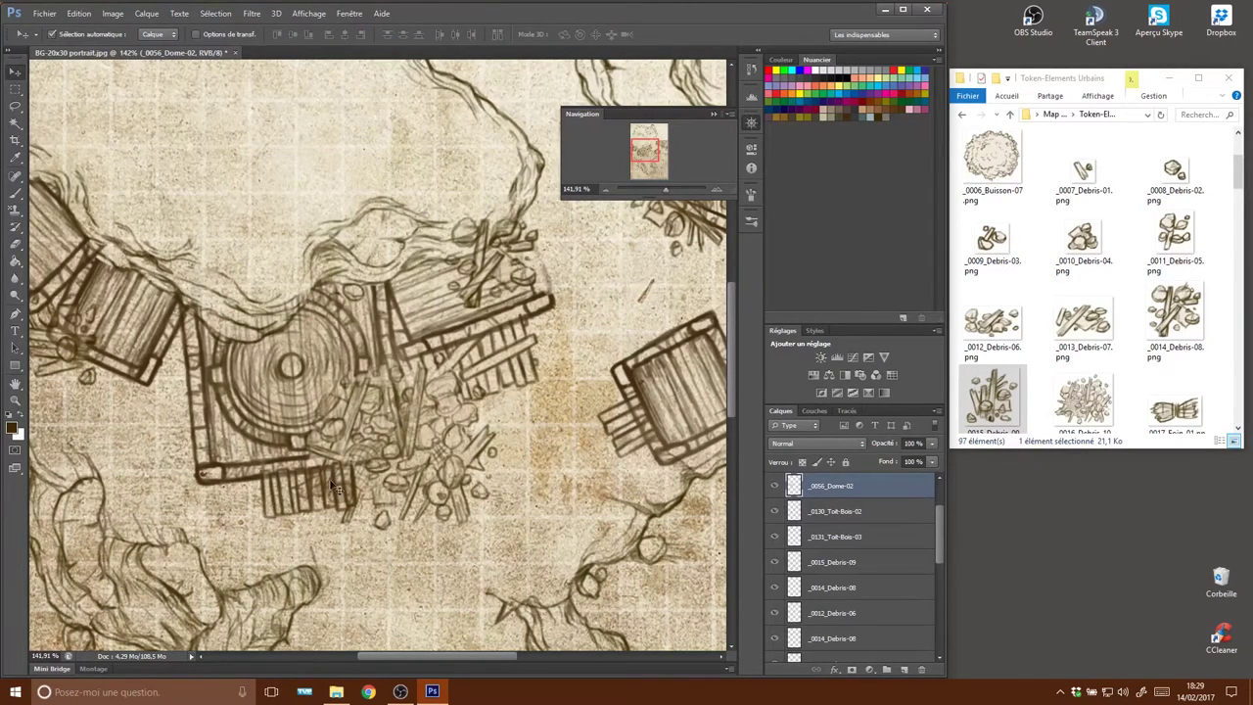
{"action": "left_click", "coordinate": [330, 491]}
{"action": "key", "text": "e"}
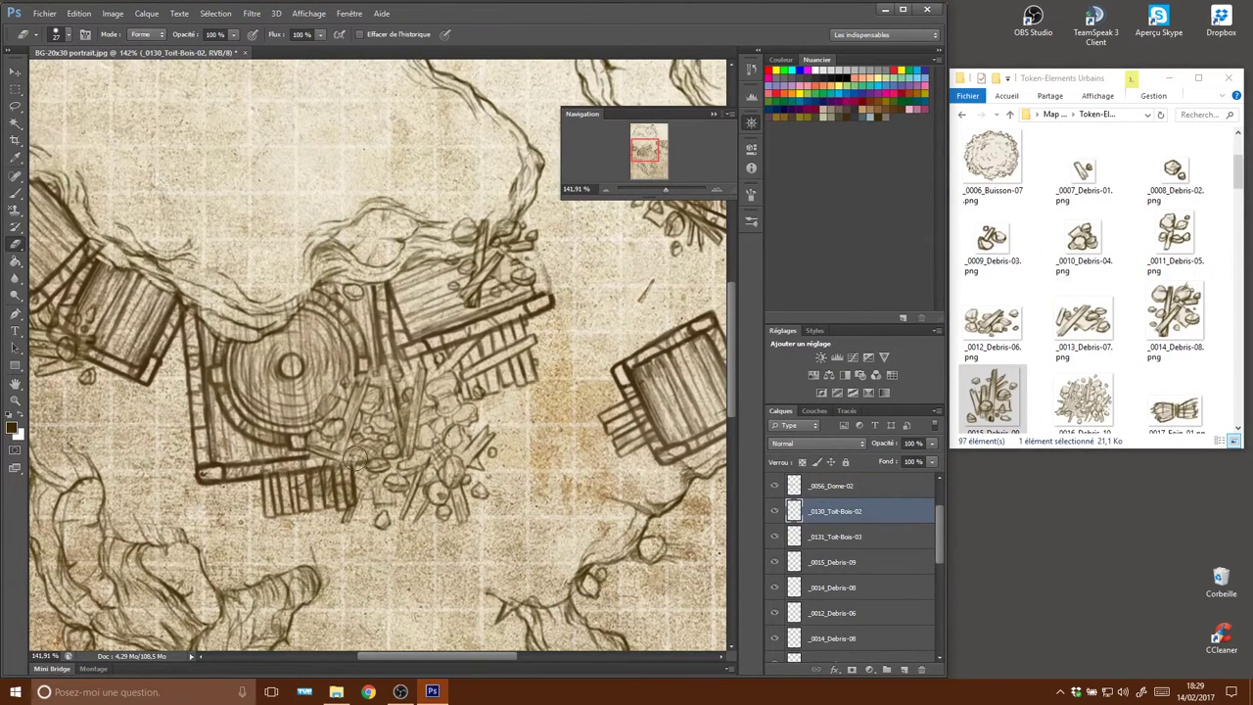
{"action": "left_click_drag", "start_coordinate": [354, 476], "coordinate": [349, 484]}
Erase the remaining sketch strokes along the Toit-Bois-02 planks, then move to the Toit-Plat-03 roof.
{"action": "key", "text": "v"}
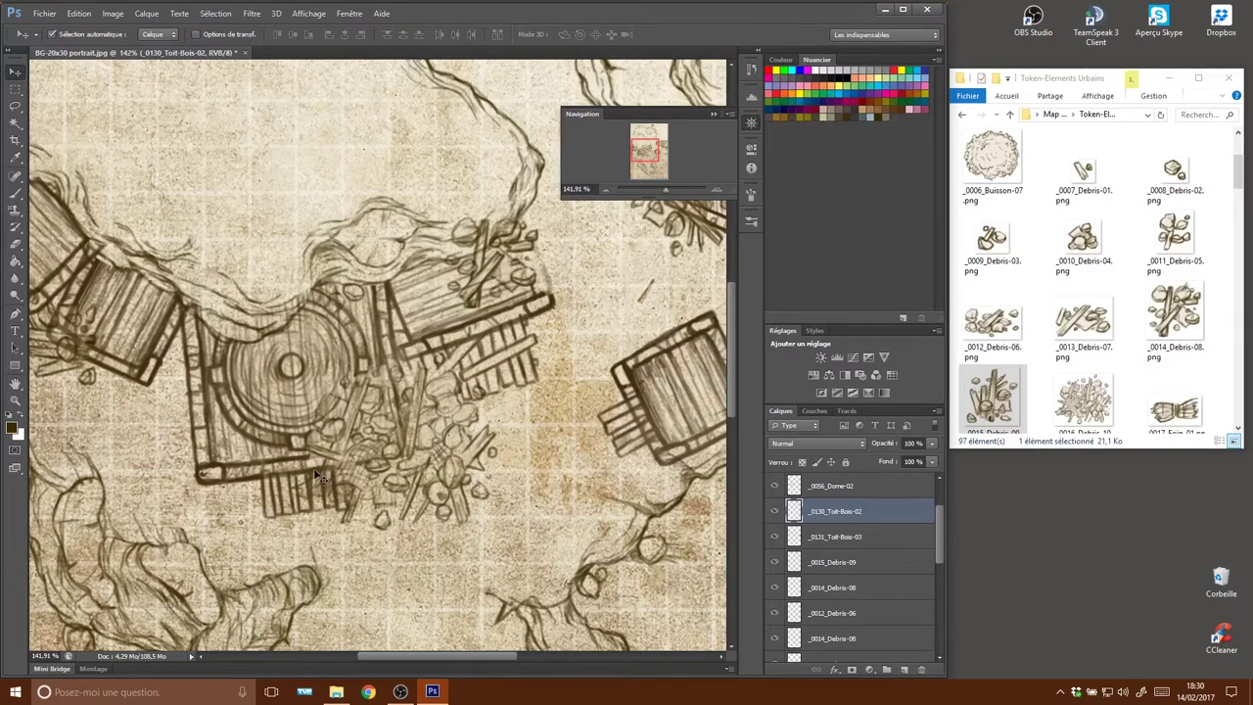
{"action": "key", "text": "e"}
{"action": "left_click_drag", "start_coordinate": [338, 481], "coordinate": [317, 488]}
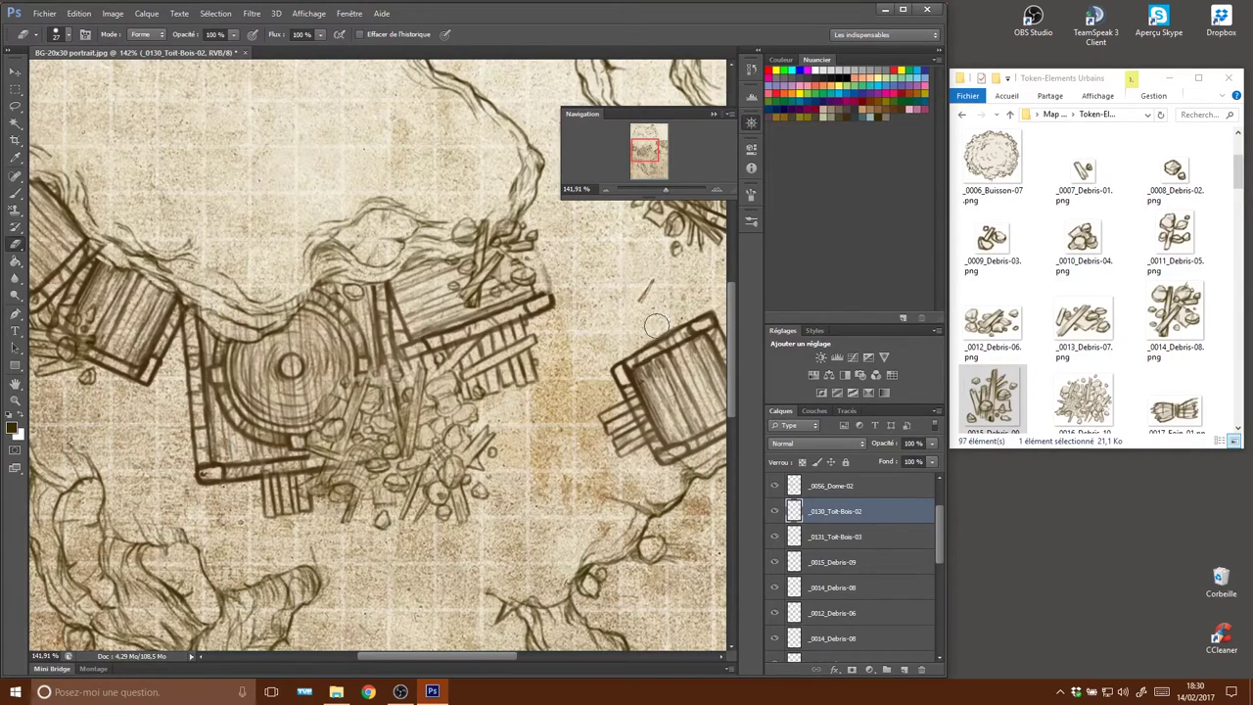
{"action": "key", "text": "v"}
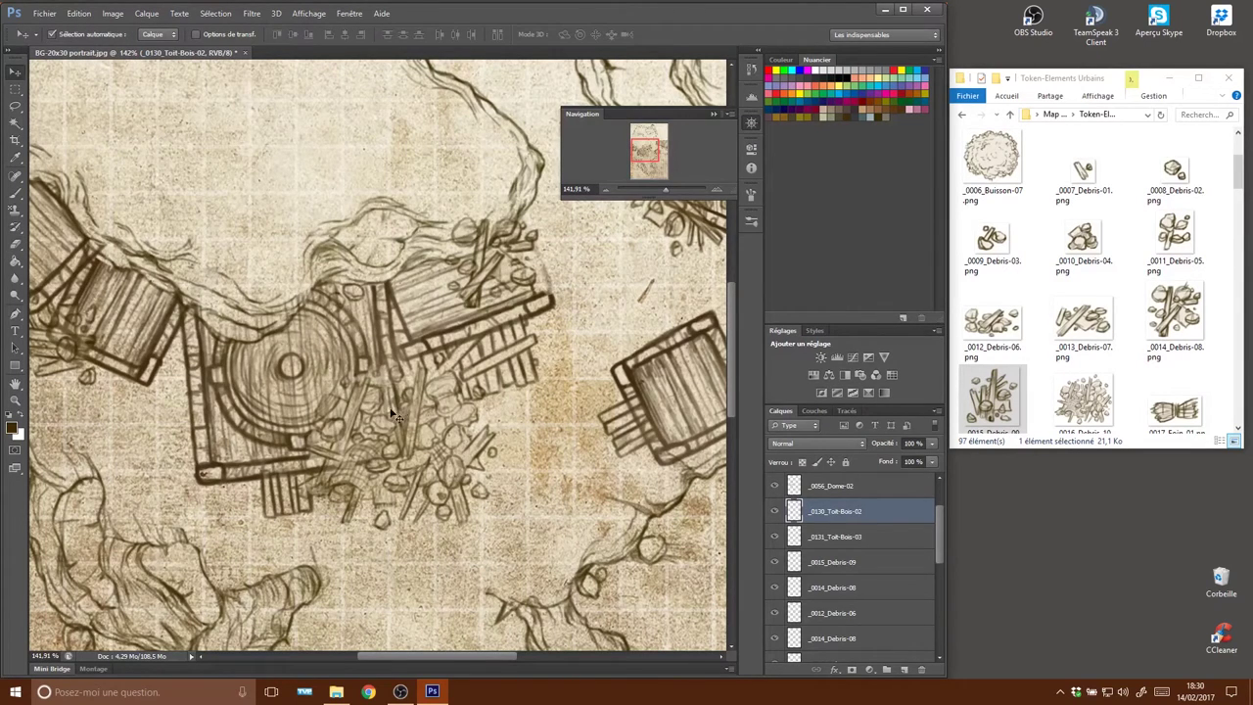
{"action": "left_click", "coordinate": [242, 460]}
{"action": "key", "text": "e"}
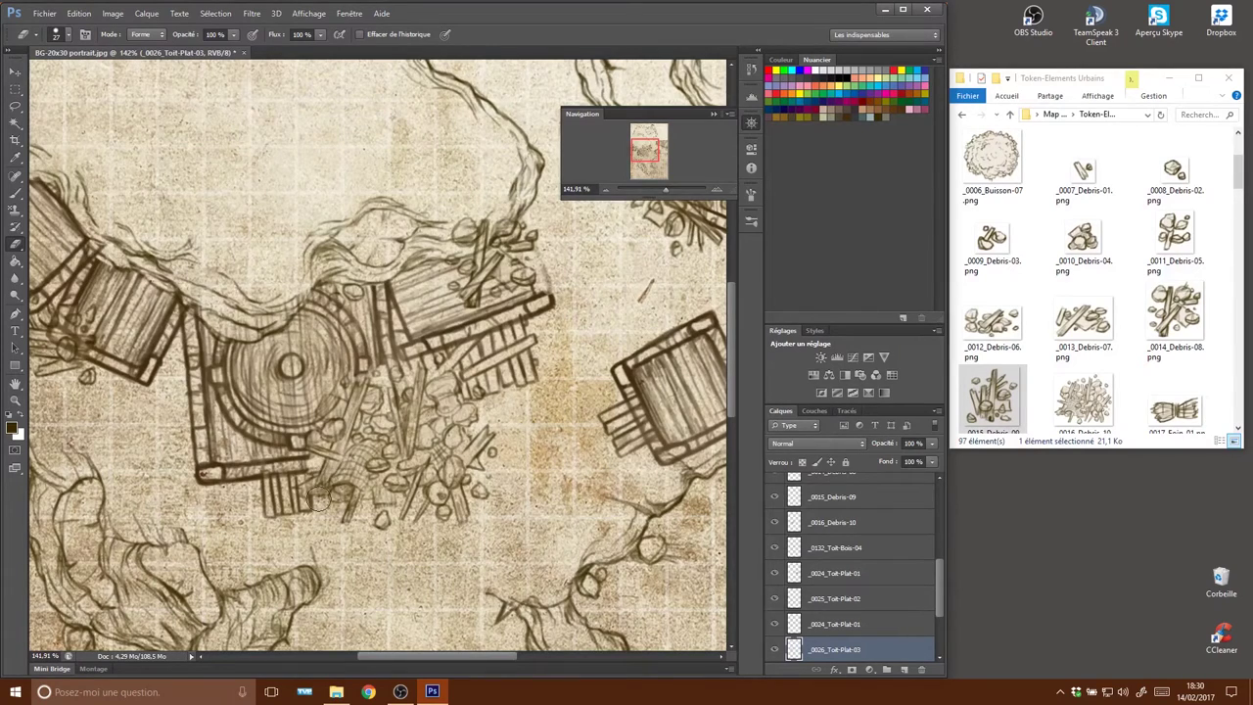
{"action": "scroll", "coordinate": [530, 390], "scroll_direction": "up", "scroll_amount": 2}
{"action": "scroll", "coordinate": [529, 382], "scroll_direction": "right", "scroll_amount": 3}
Scroll to the right-side roofs and auto-select the Toit-Plat-08 and Toit-Plat-01 layers for erasing.
{"action": "scroll", "coordinate": [523, 342], "scroll_direction": "right", "scroll_amount": 3}
{"action": "scroll", "coordinate": [519, 303], "scroll_direction": "right", "scroll_amount": 3}
{"action": "scroll", "coordinate": [511, 264], "scroll_direction": "right", "scroll_amount": 2}
{"action": "key", "text": "v"}
{"action": "left_click", "coordinate": [494, 300]}
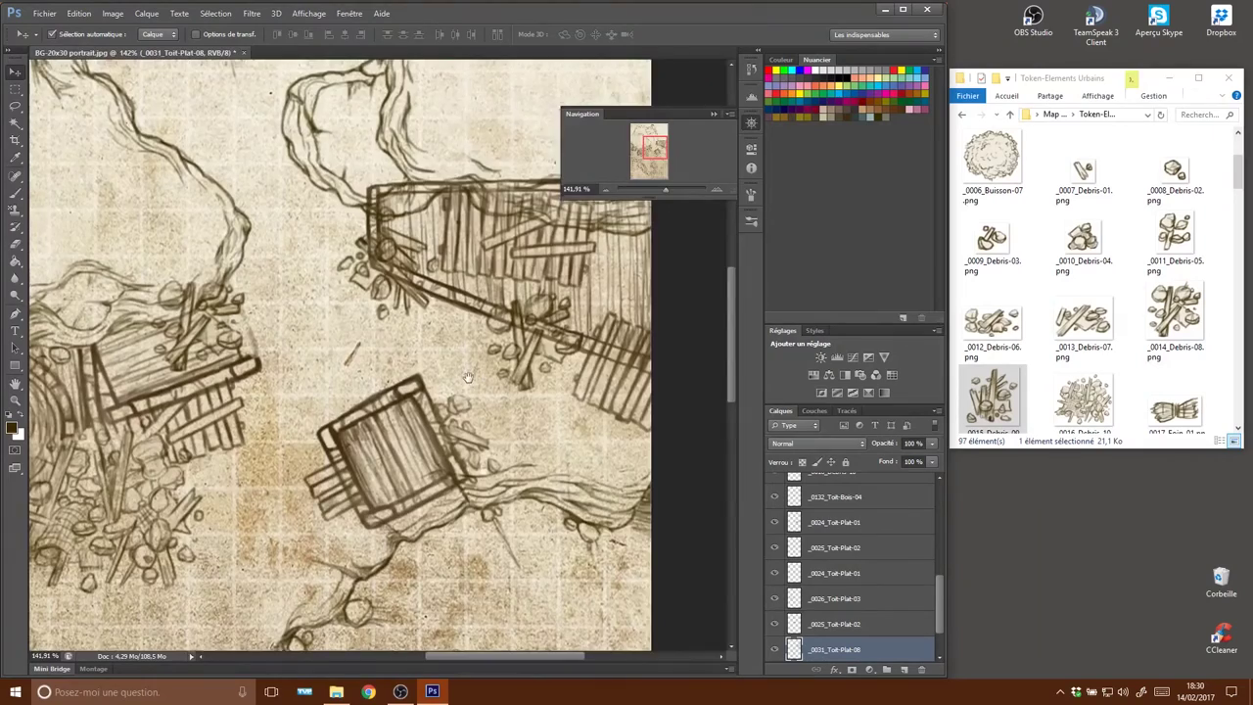
{"action": "scroll", "coordinate": [464, 374], "scroll_direction": "left", "scroll_amount": 3}
{"action": "scroll", "coordinate": [391, 367], "scroll_direction": "left", "scroll_amount": 2}
{"action": "scroll", "coordinate": [293, 357], "scroll_direction": "left", "scroll_amount": 3}
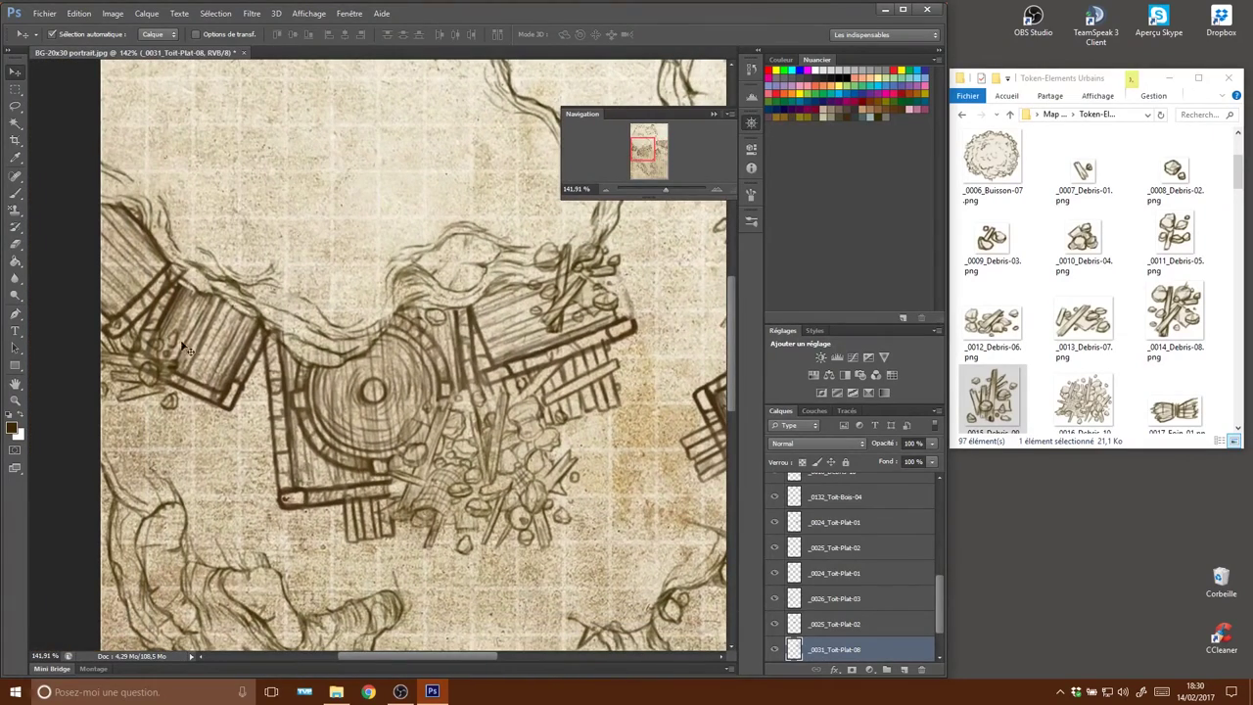
{"action": "left_click", "coordinate": [207, 364]}
{"action": "key", "text": "e"}
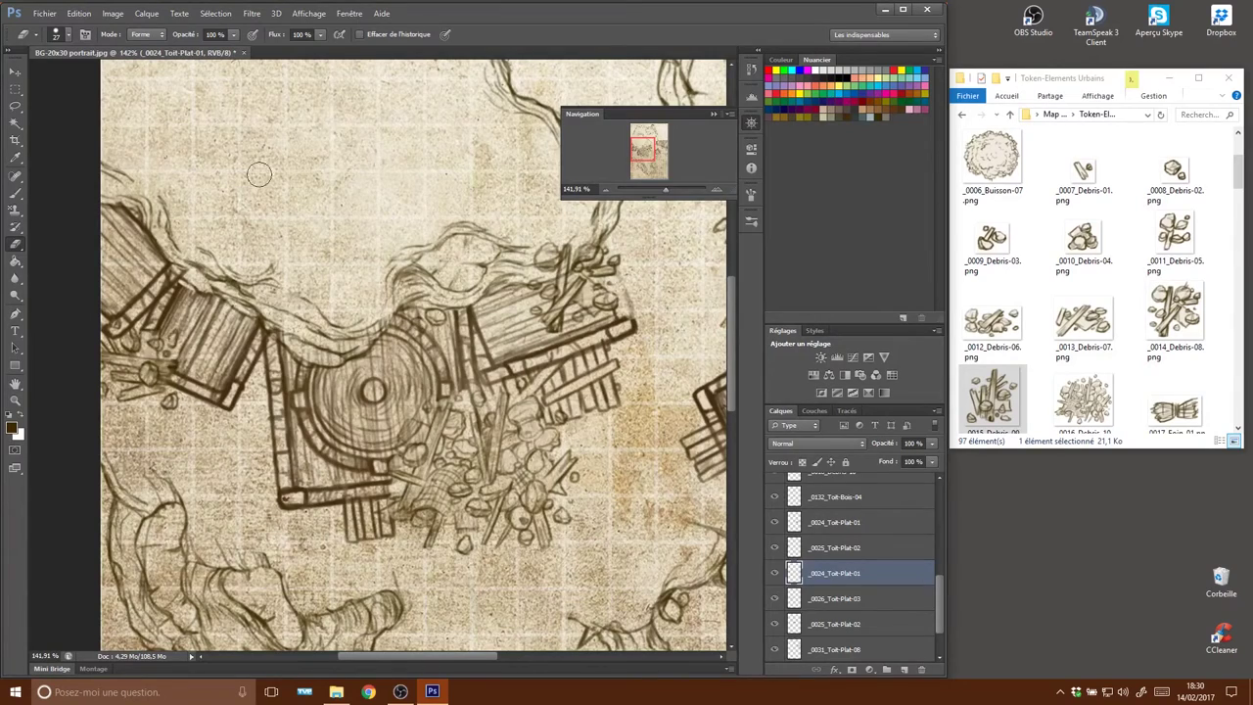
Erase sketch strokes around the wooden debris pile on the _0031_Toit-Plat-08 roof.
{"action": "left_click_drag", "start_coordinate": [663, 359], "coordinate": [311, 375]}
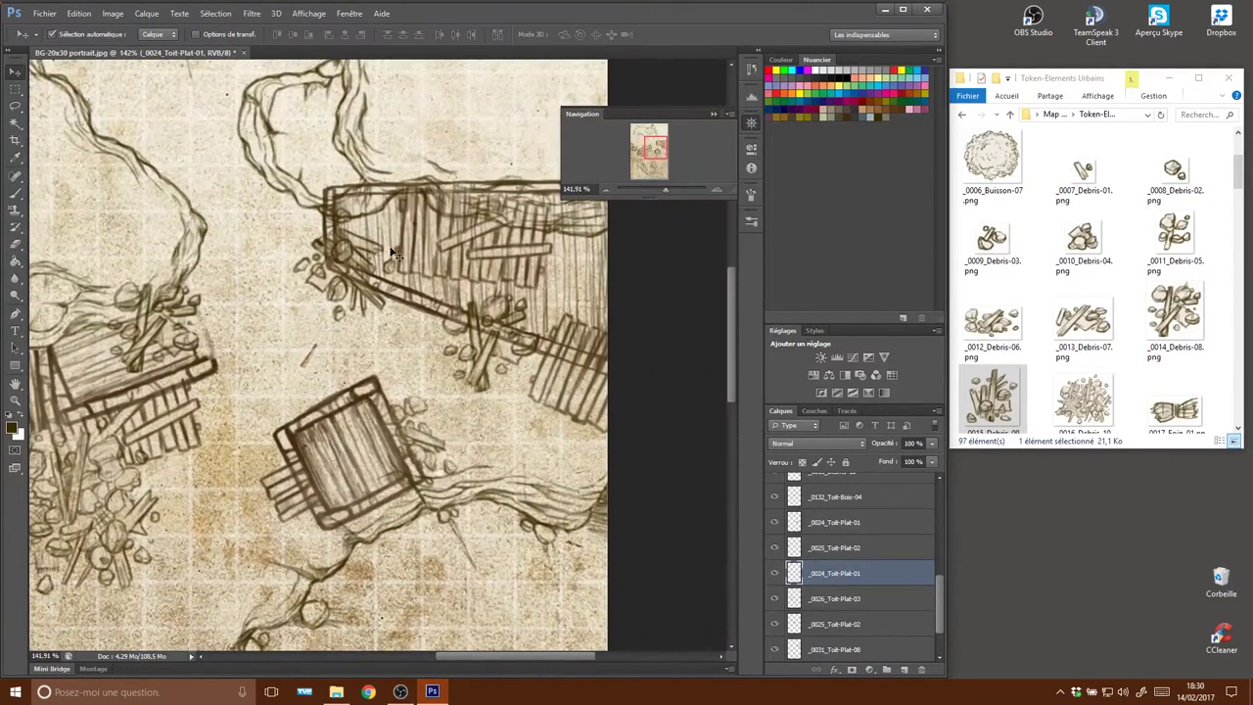
{"action": "left_click", "coordinate": [397, 250], "text": "ctrl"}
{"action": "mouse_move", "coordinate": [334, 256]}
{"action": "left_mouse_down"}
{"action": "mouse_move", "coordinate": [344, 238]}
{"action": "mouse_move", "coordinate": [358, 277]}
{"action": "left_mouse_up"}
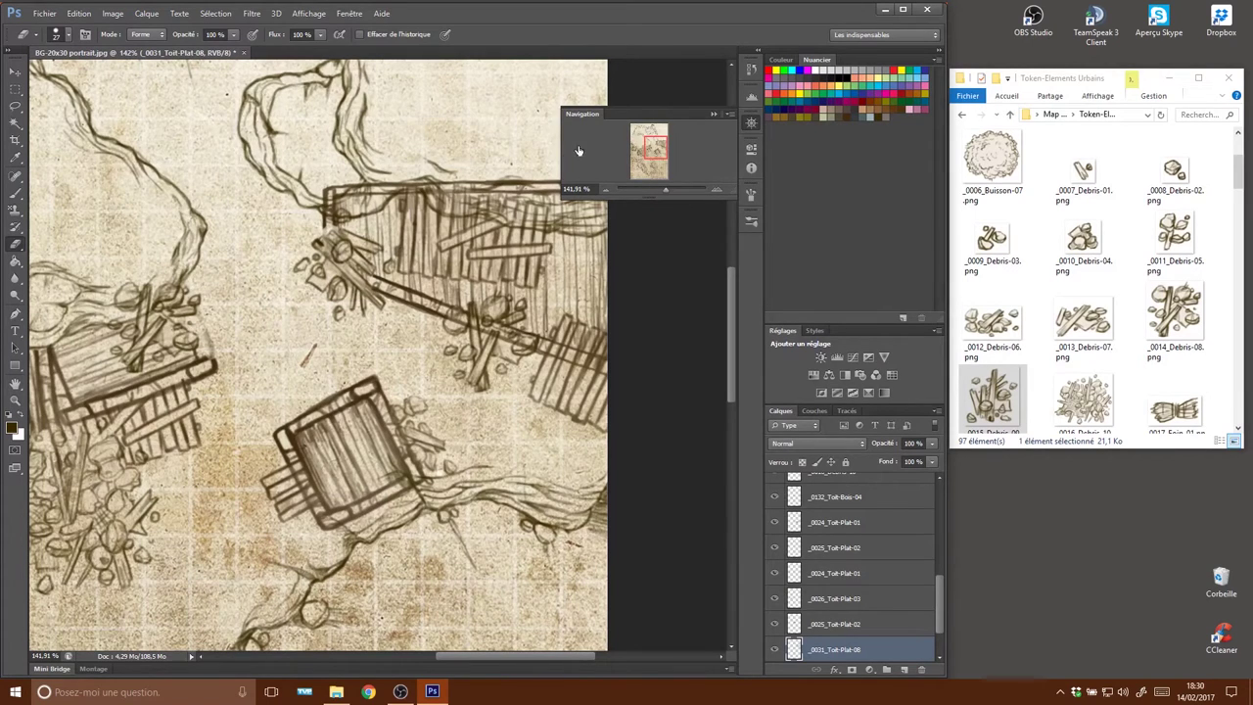
{"action": "mouse_move", "coordinate": [510, 311]}
{"action": "left_mouse_down"}
{"action": "mouse_move", "coordinate": [499, 336]}
{"action": "mouse_move", "coordinate": [509, 321]}
{"action": "left_mouse_up"}
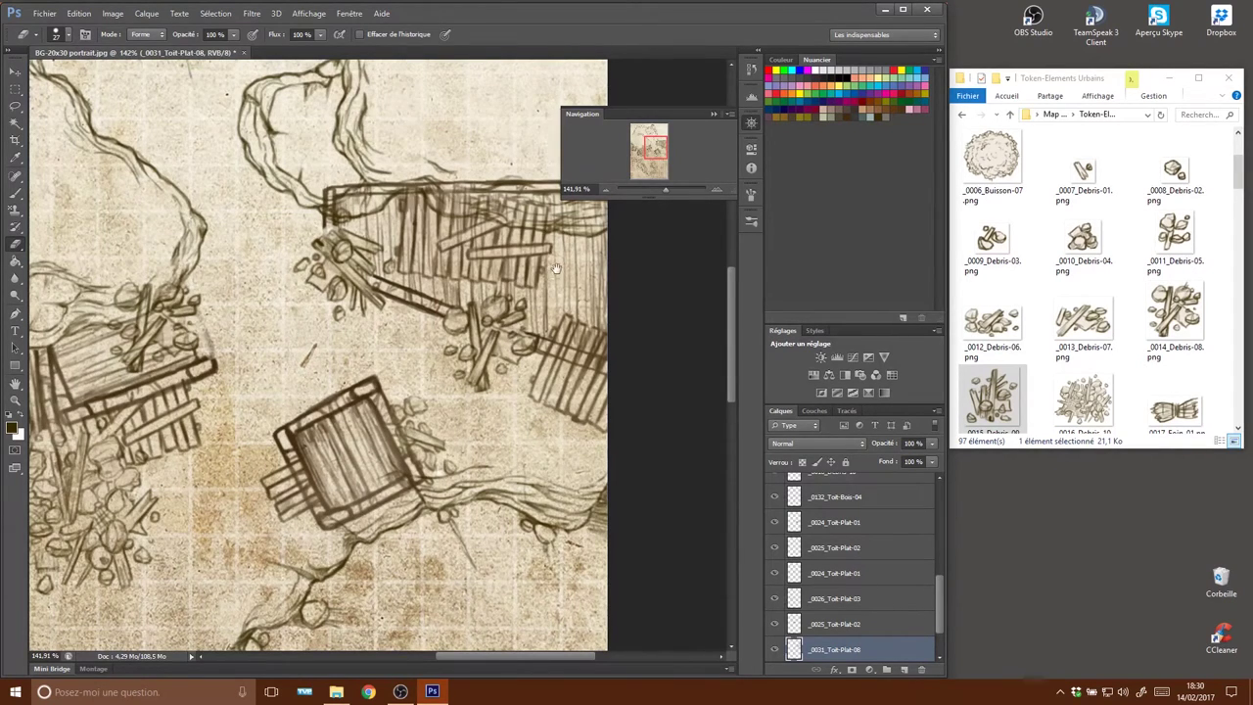
{"action": "left_click_drag", "start_coordinate": [555, 268], "coordinate": [543, 346]}
Reselect _0031_Toit-Plat-08 after a no-layer warning and erase lines at the roof's left end.
{"action": "key", "text": "v"}
{"action": "left_click", "coordinate": [453, 248]}
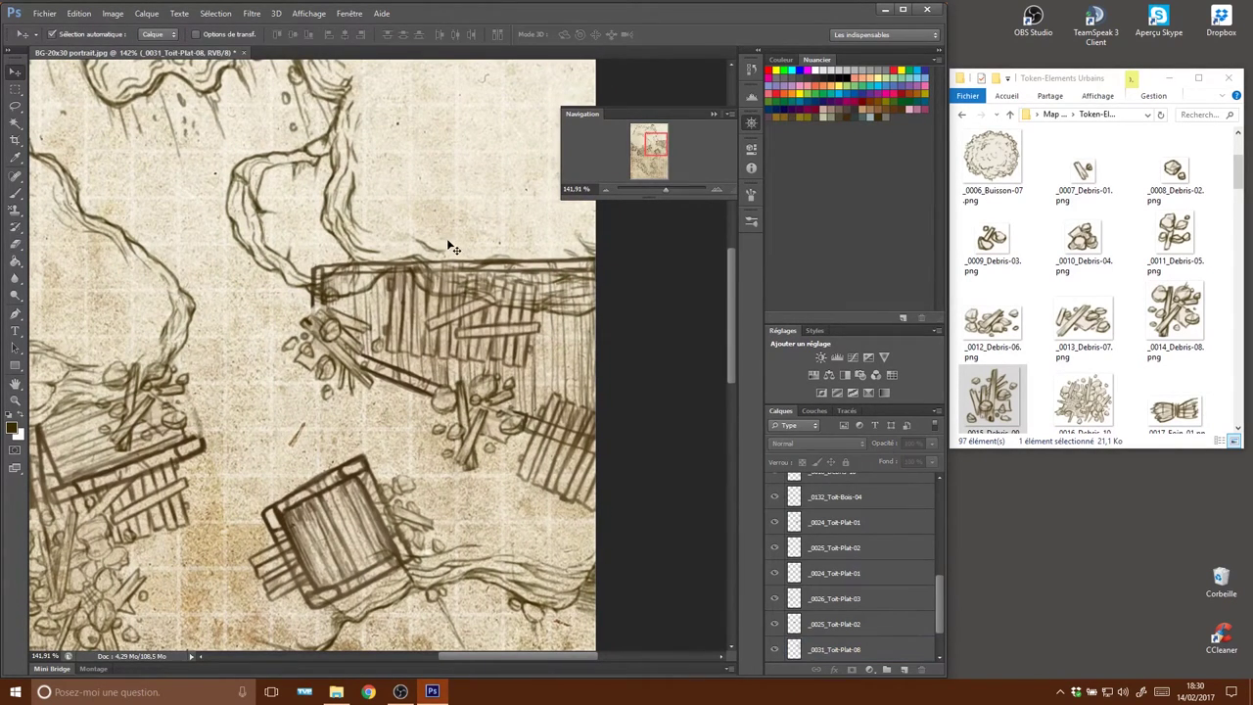
{"action": "key", "text": "e"}
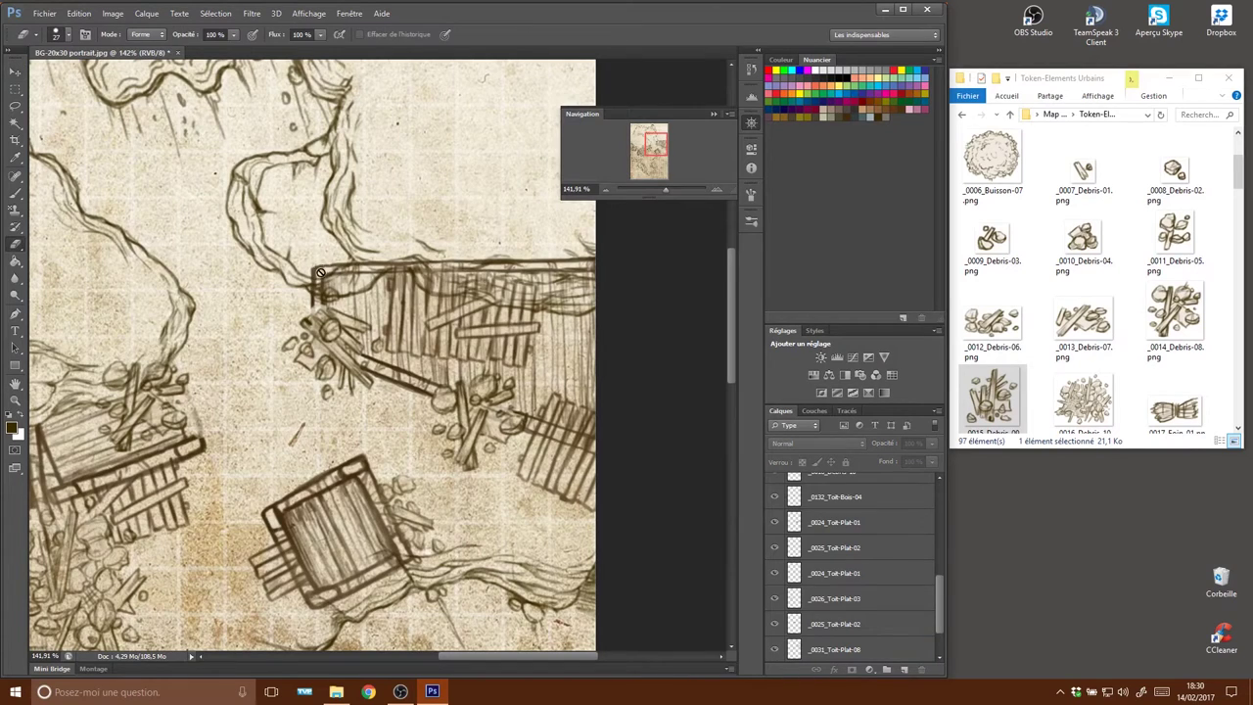
{"action": "left_click", "coordinate": [321, 269]}
{"action": "left_click", "coordinate": [475, 259]}
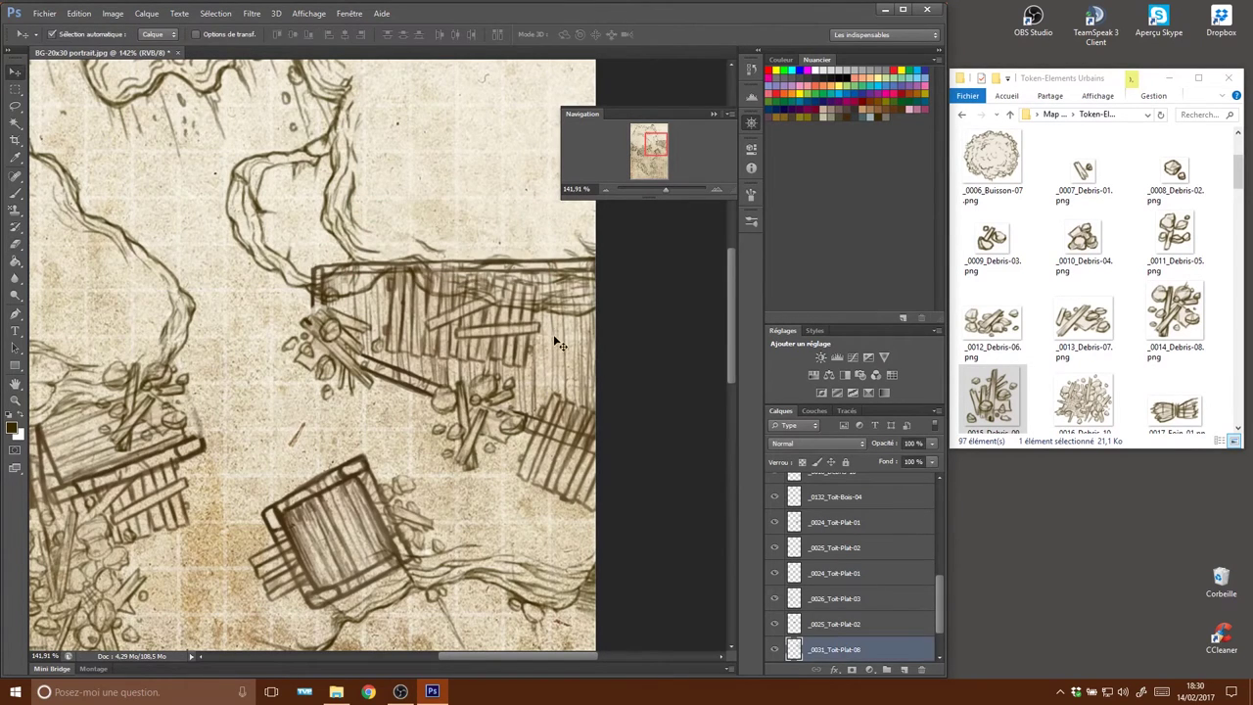
{"action": "left_click", "coordinate": [477, 261], "text": "ctrl"}
{"action": "mouse_move", "coordinate": [318, 270]}
{"action": "left_mouse_down"}
{"action": "mouse_move", "coordinate": [501, 257]}
{"action": "mouse_move", "coordinate": [538, 292]}
{"action": "left_mouse_up"}
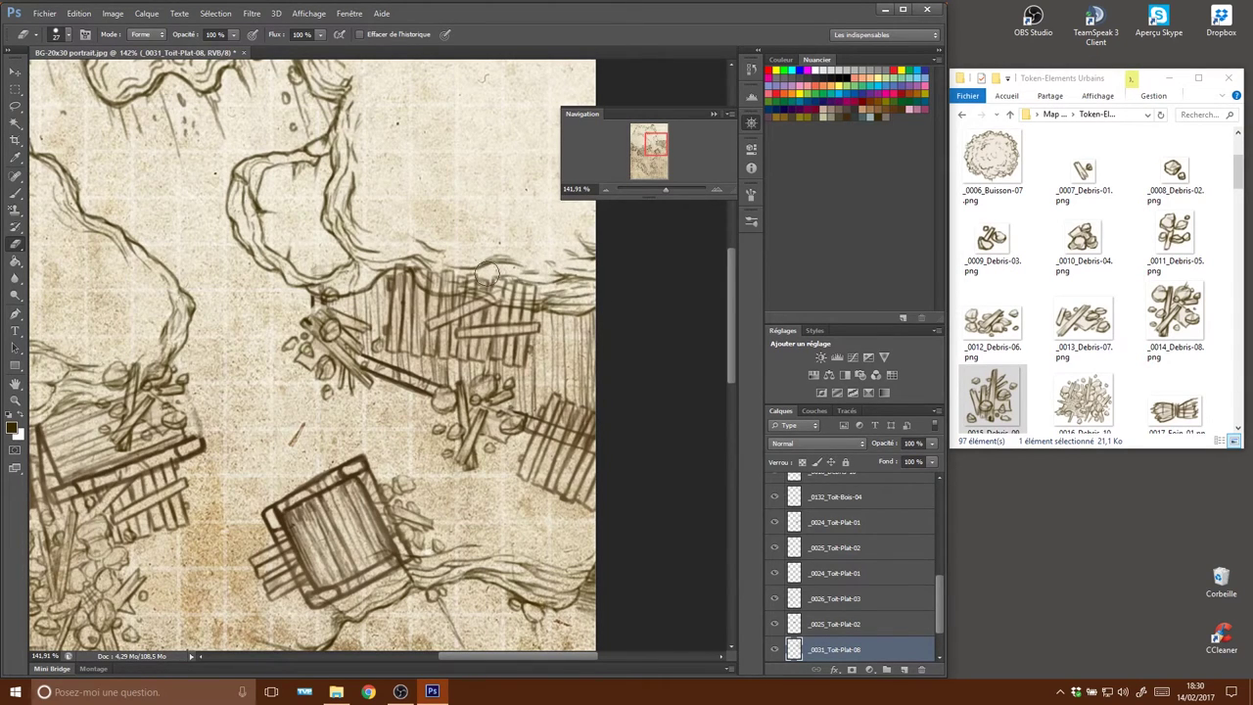
Erase dark lines along the _0132_Toit-Bois-04 top edge and check the neighbouring roof layers.
{"action": "left_click", "coordinate": [553, 345], "text": "ctrl"}
{"action": "left_click_drag", "start_coordinate": [414, 272], "coordinate": [537, 291]}
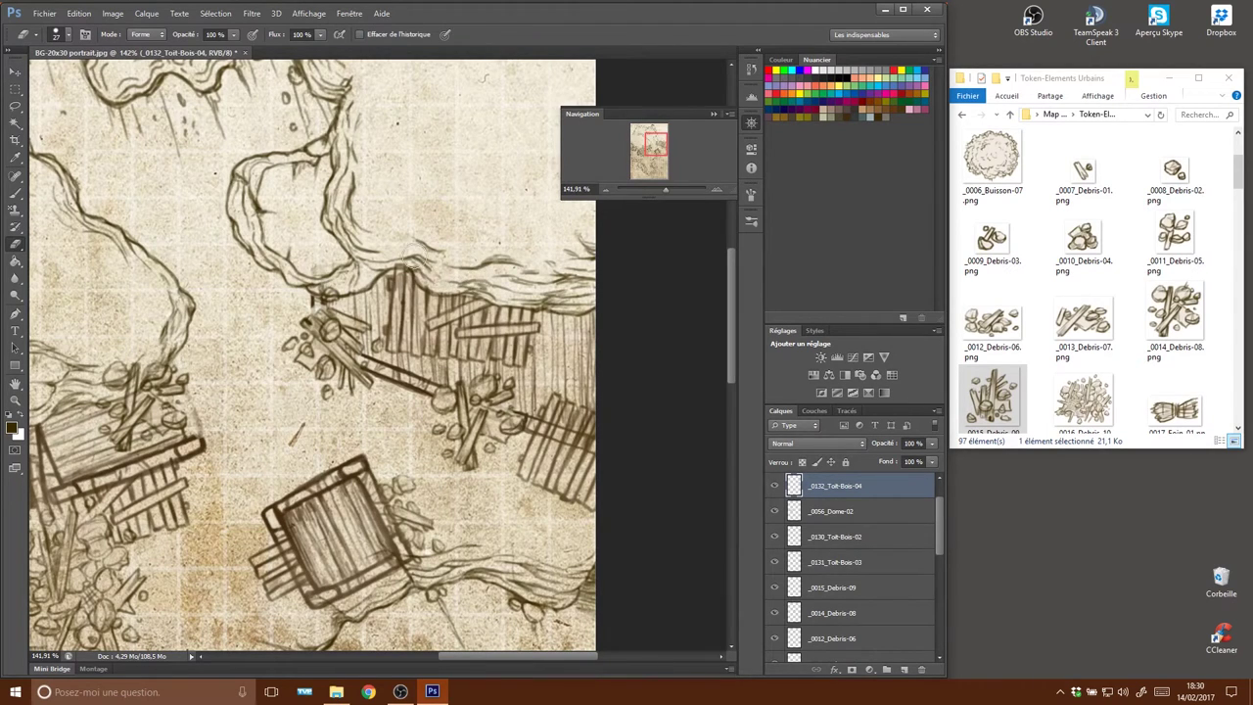
{"action": "left_click", "coordinate": [563, 477], "text": "ctrl"}
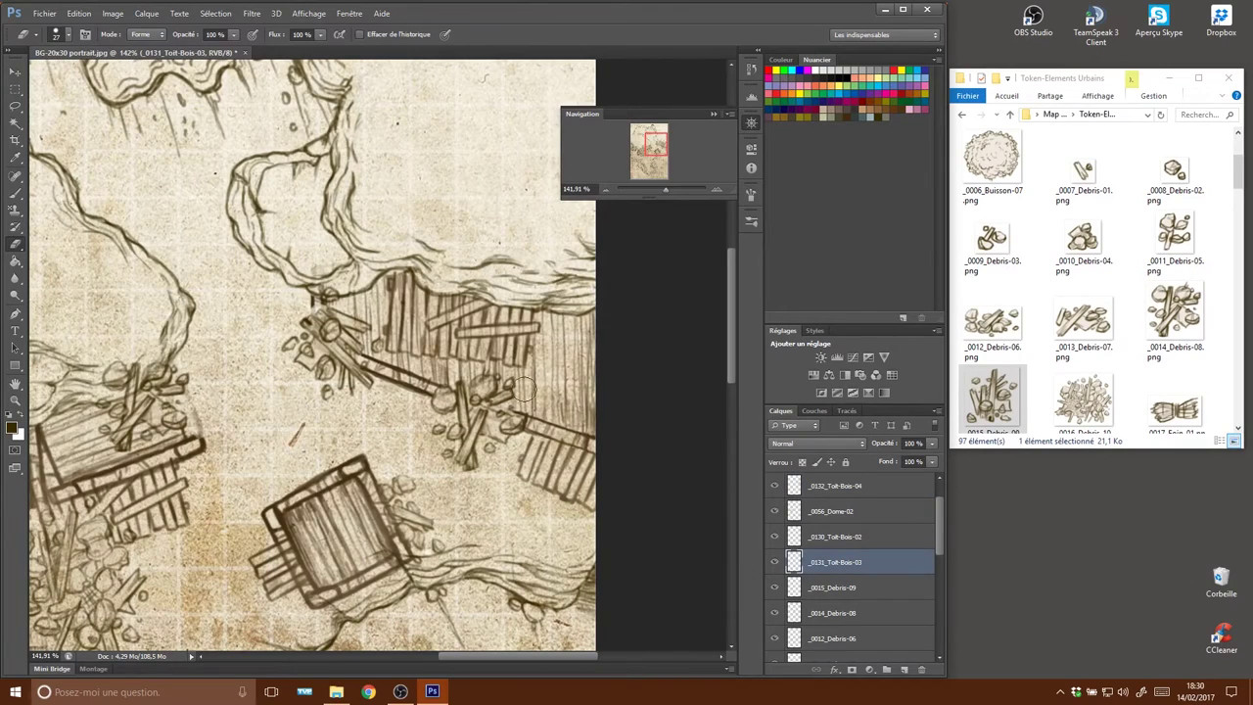
{"action": "left_click", "coordinate": [382, 511], "text": "ctrl"}
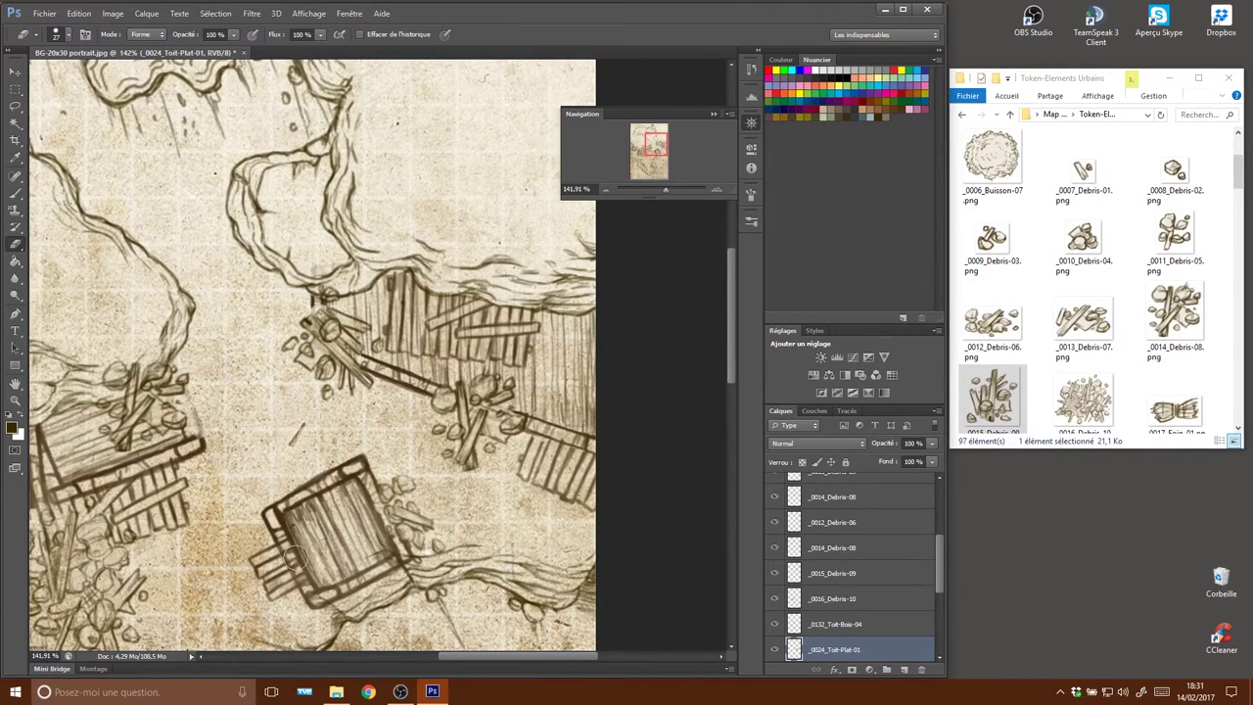
{"action": "left_click", "coordinate": [283, 536], "text": "ctrl"}
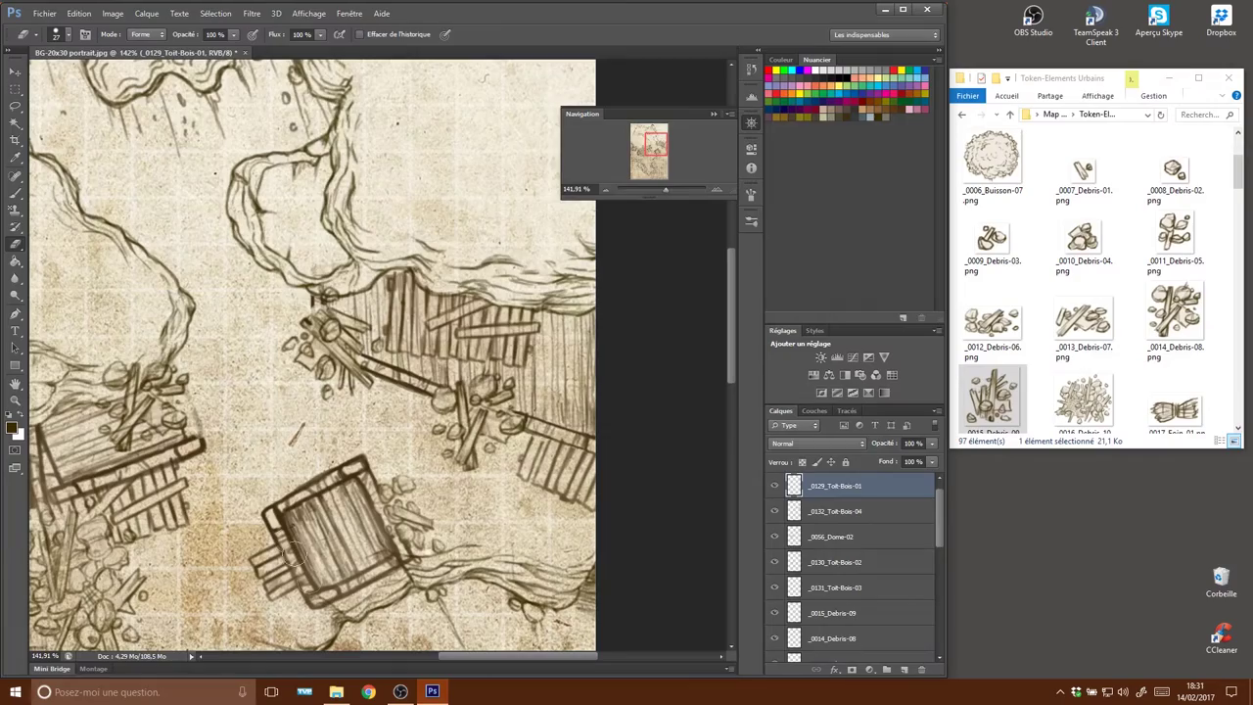
Zoom out and drop the _0013_Debris-07 rubble token near the upper-right roofs.
{"action": "mouse_move", "coordinate": [454, 458]}
{"action": "left_mouse_down"}
{"action": "mouse_move", "coordinate": [640, 412]}
{"action": "mouse_move", "coordinate": [676, 430]}
{"action": "left_mouse_up"}
{"action": "left_click_drag", "start_coordinate": [666, 189], "coordinate": [661, 193]}
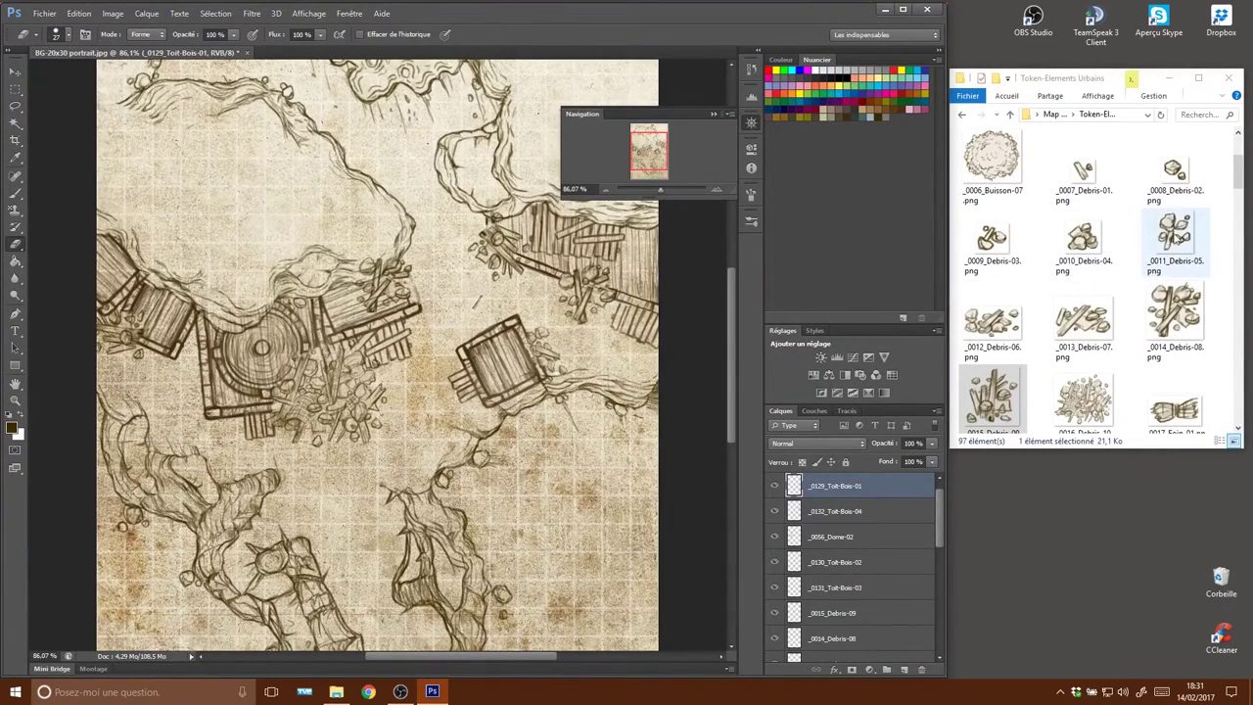
{"action": "mouse_move", "coordinate": [1083, 329]}
{"action": "left_mouse_down"}
{"action": "mouse_move", "coordinate": [631, 279]}
{"action": "mouse_move", "coordinate": [566, 338]}
{"action": "left_mouse_up"}
Position the new debris piece on the wooden roof and commit it.
{"action": "mouse_move", "coordinate": [401, 370]}
{"action": "left_mouse_down"}
{"action": "mouse_move", "coordinate": [661, 256]}
{"action": "mouse_move", "coordinate": [657, 294]}
{"action": "left_mouse_up"}
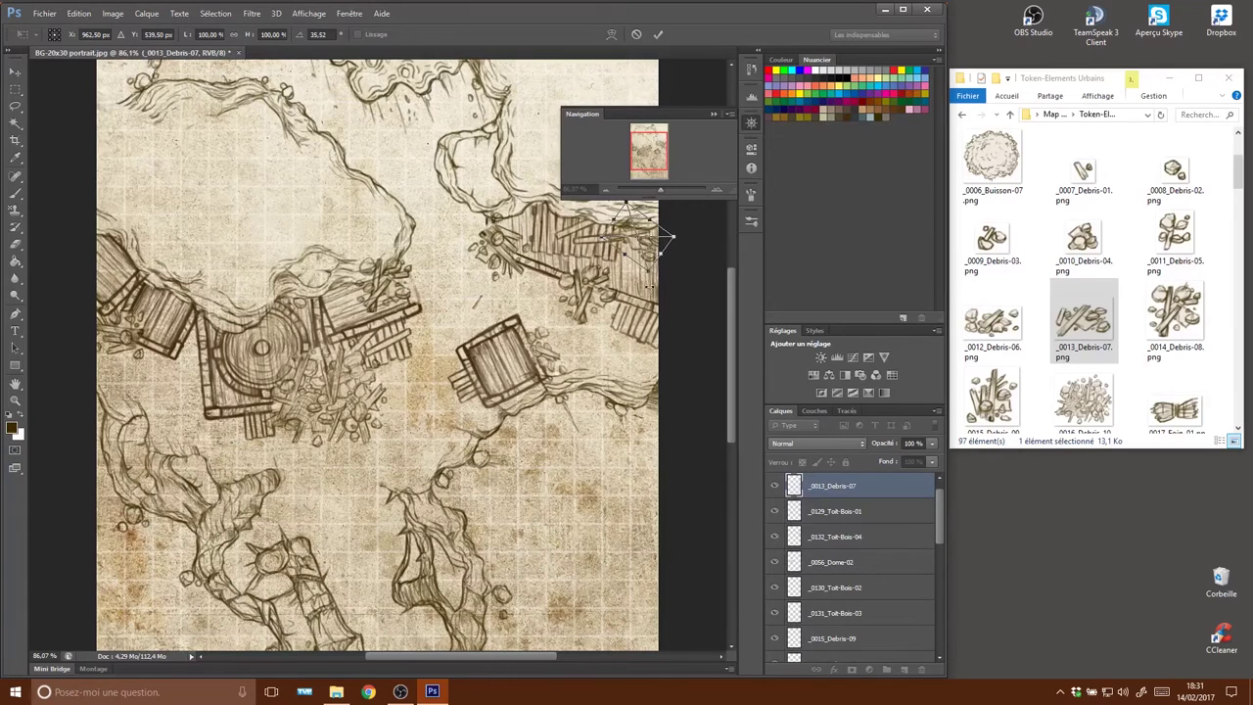
{"action": "left_click_drag", "start_coordinate": [646, 251], "coordinate": [654, 257]}
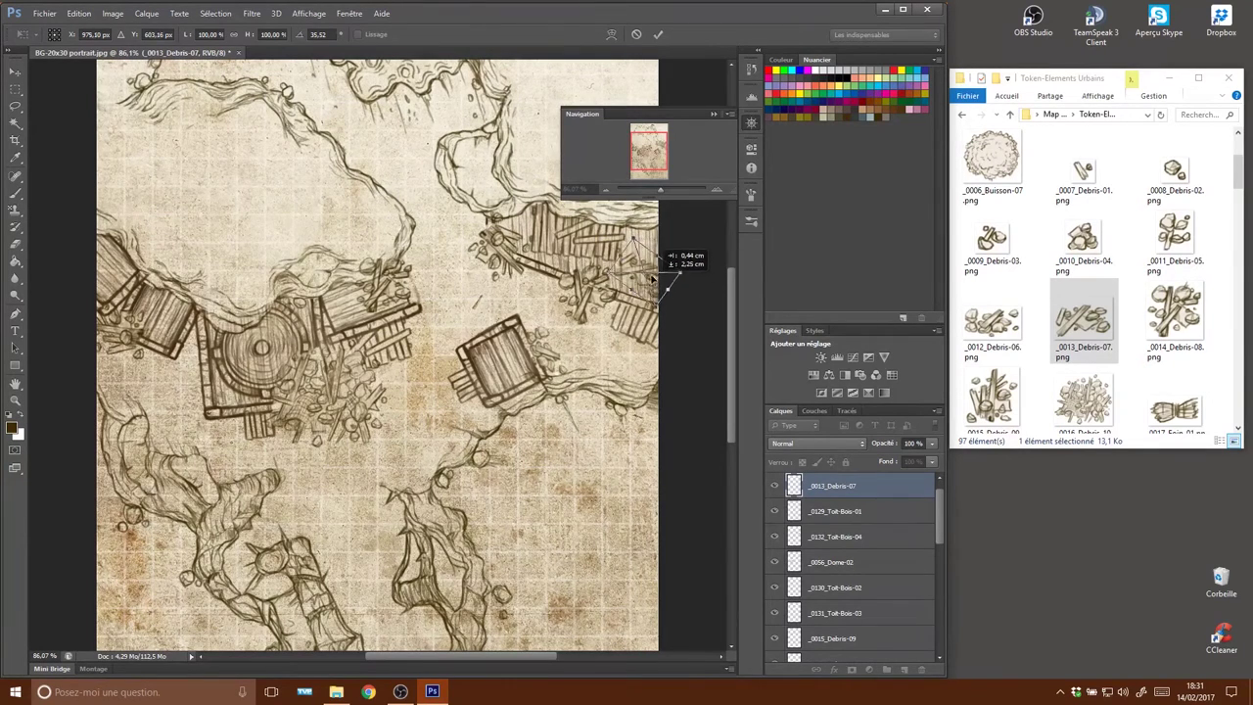
{"action": "key", "text": "Return"}
{"action": "key", "text": "e"}
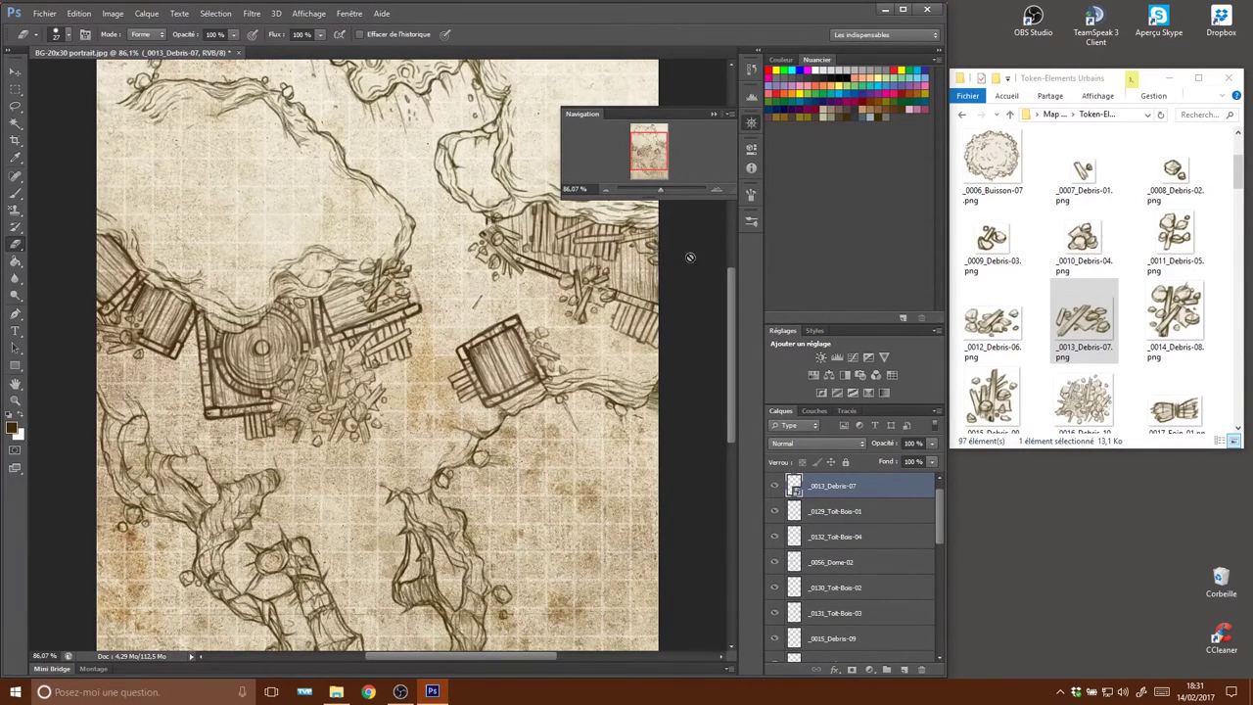
From the Token-Roche folder, place a T-Roche-Eboulis-07 rock scree piece on the map.
{"action": "left_click", "coordinate": [1009, 114]}
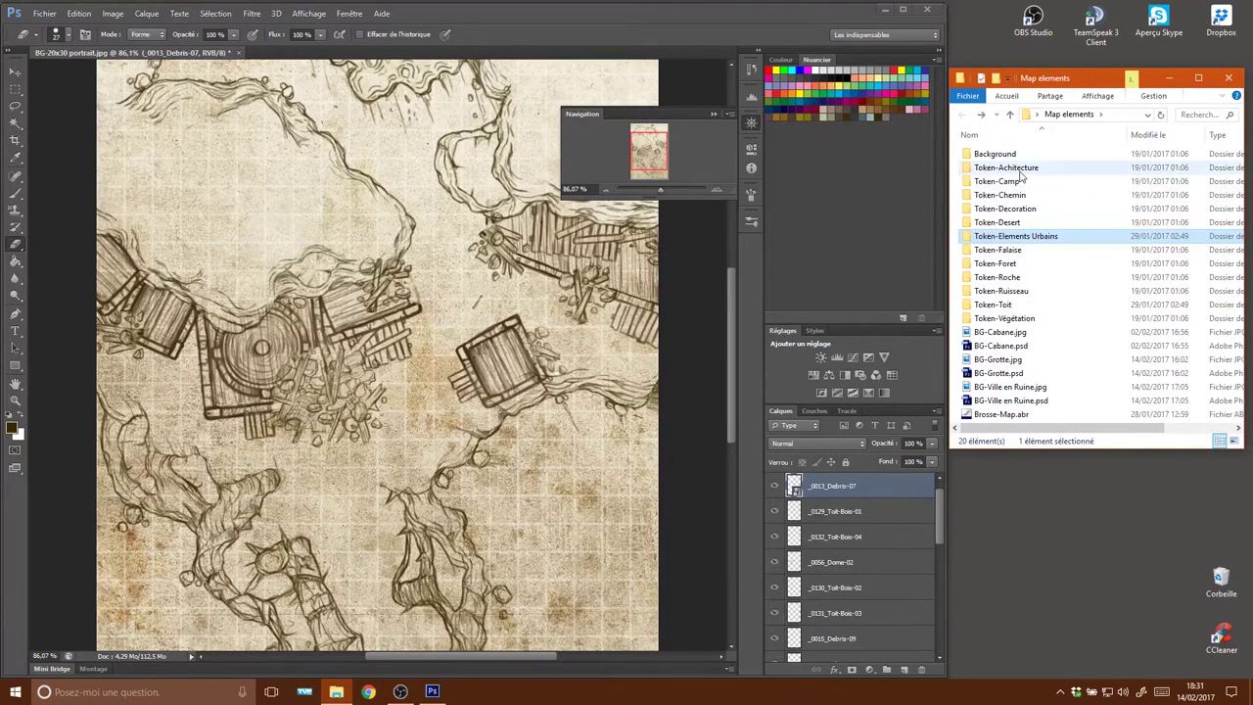
{"action": "left_click", "coordinate": [1008, 278]}
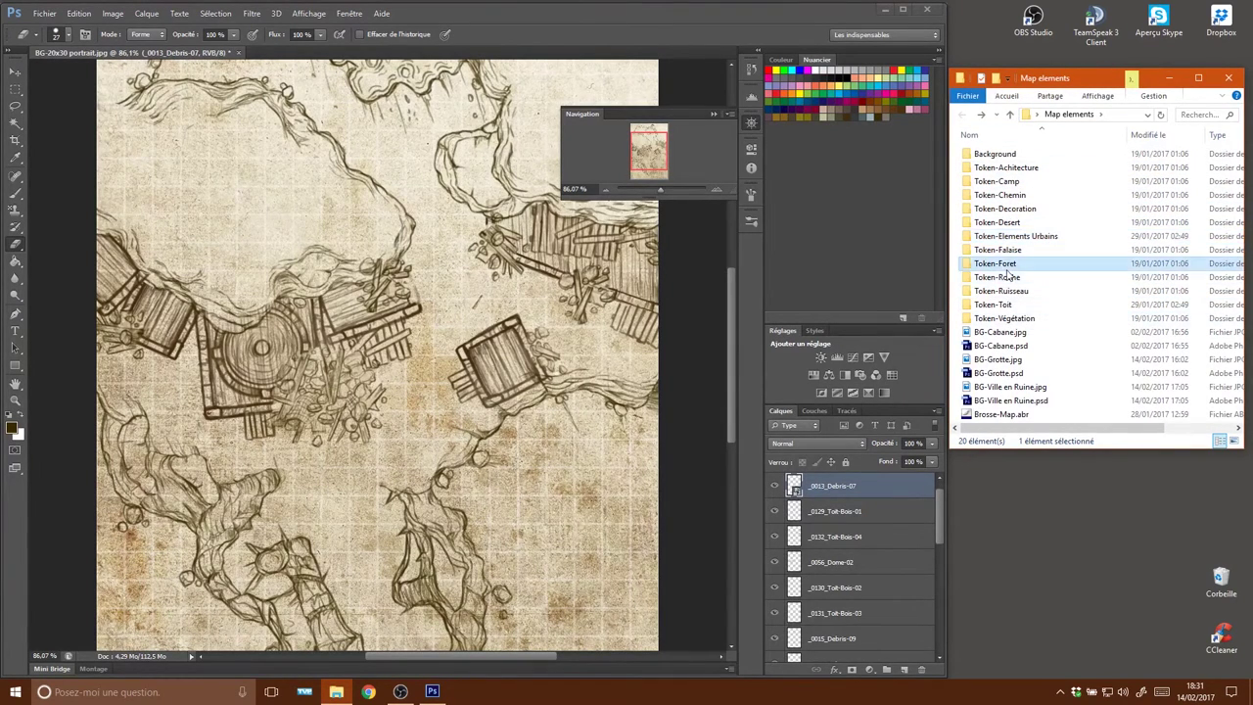
{"action": "double_click", "coordinate": [1010, 281]}
{"action": "left_click_drag", "start_coordinate": [993, 321], "coordinate": [345, 446]}
{"action": "mouse_move", "coordinate": [190, 403]}
{"action": "left_mouse_down"}
{"action": "mouse_move", "coordinate": [560, 363]}
{"action": "mouse_move", "coordinate": [535, 311]}
{"action": "mouse_move", "coordinate": [299, 414]}
{"action": "left_mouse_up"}
{"action": "key", "text": "Return"}
{"action": "key", "text": "e"}
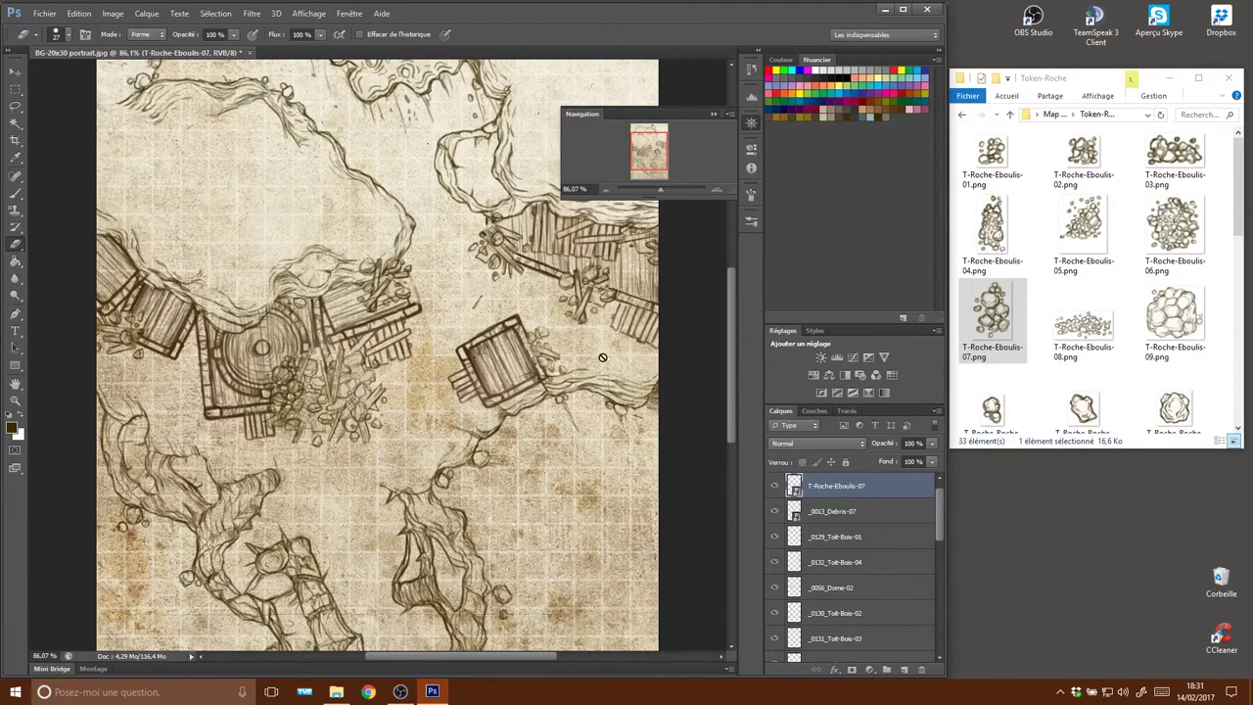
Add a second T-Roche-Eboulis-07 scree piece rotated about 48 degrees.
{"action": "left_click", "coordinate": [695, 411]}
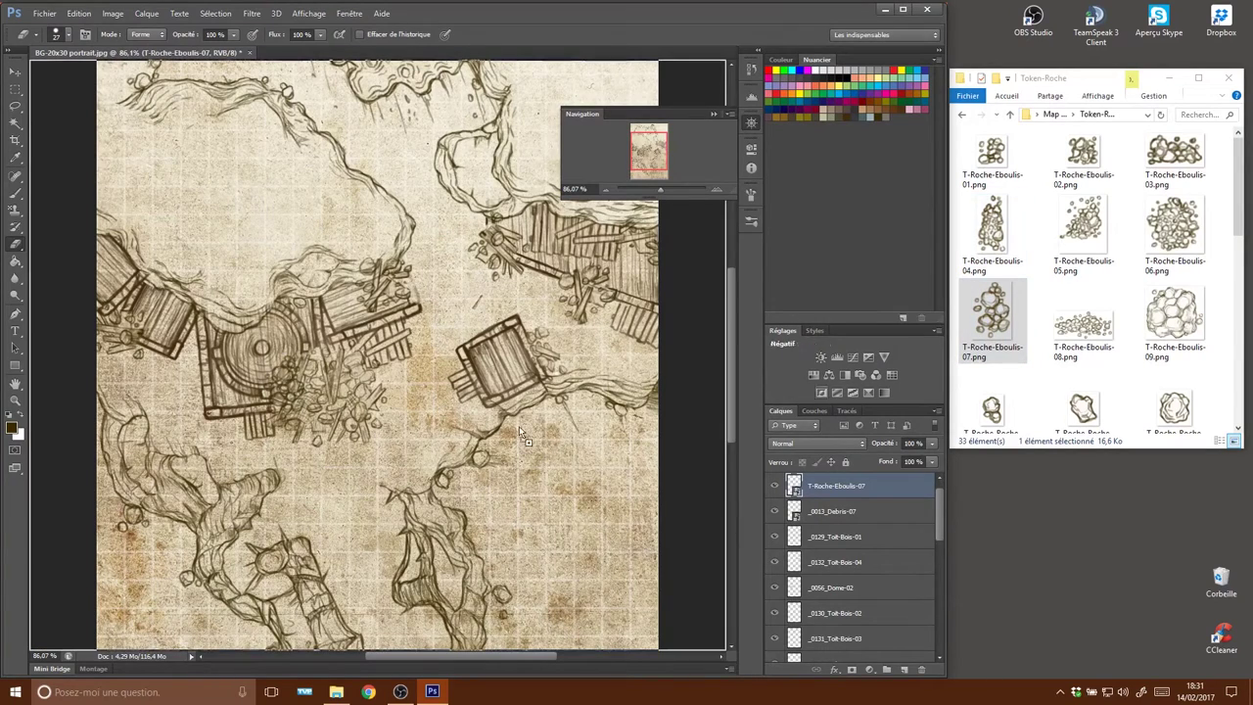
{"action": "left_click_drag", "start_coordinate": [349, 423], "coordinate": [350, 423]}
{"action": "left_click_drag", "start_coordinate": [395, 382], "coordinate": [327, 389]}
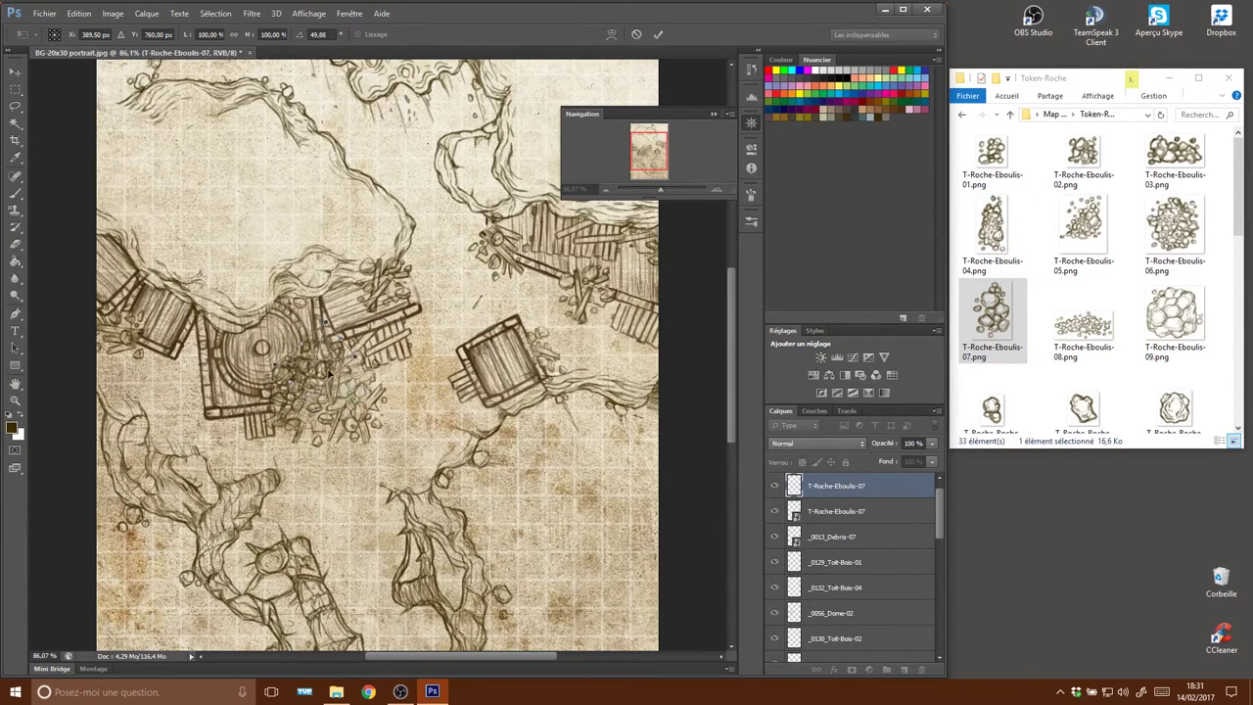
{"action": "left_click_drag", "start_coordinate": [314, 408], "coordinate": [335, 349]}
{"action": "key", "text": "Return"}
{"action": "key", "text": "e"}
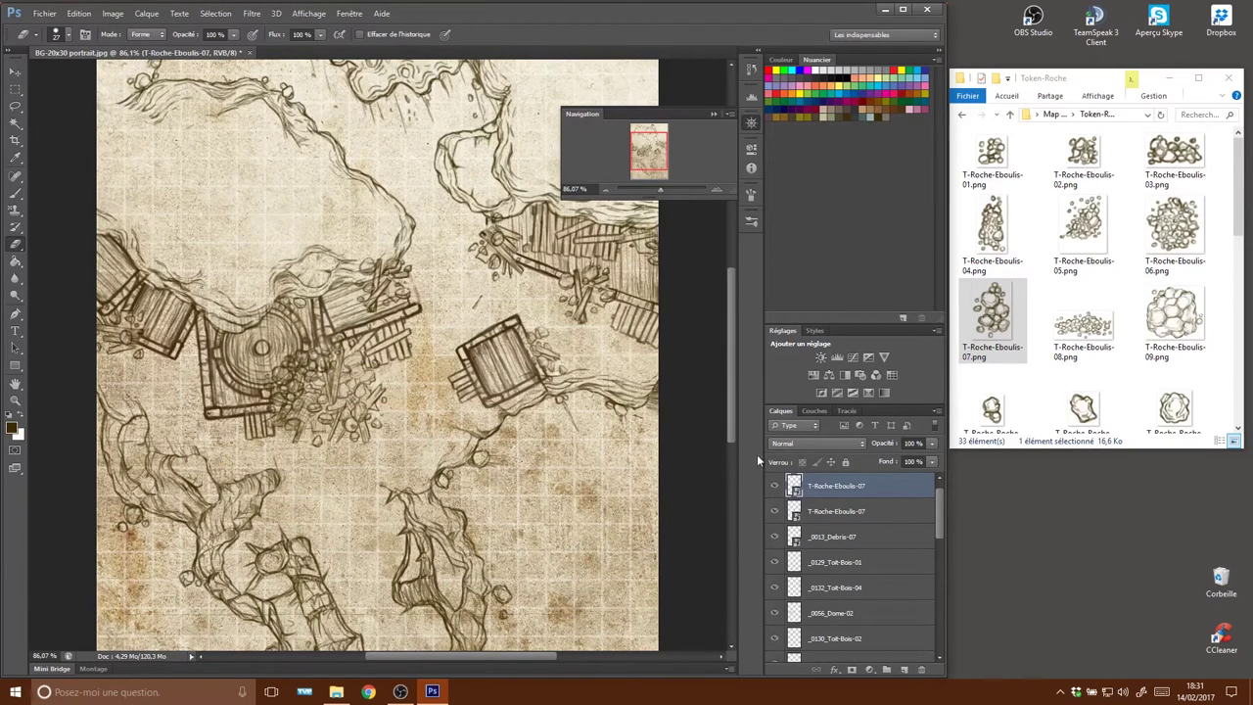
Place a third T-Roche-Eboulis-07 scree piece on the far-left wooden building.
{"action": "left_click_drag", "start_coordinate": [991, 338], "coordinate": [158, 383]}
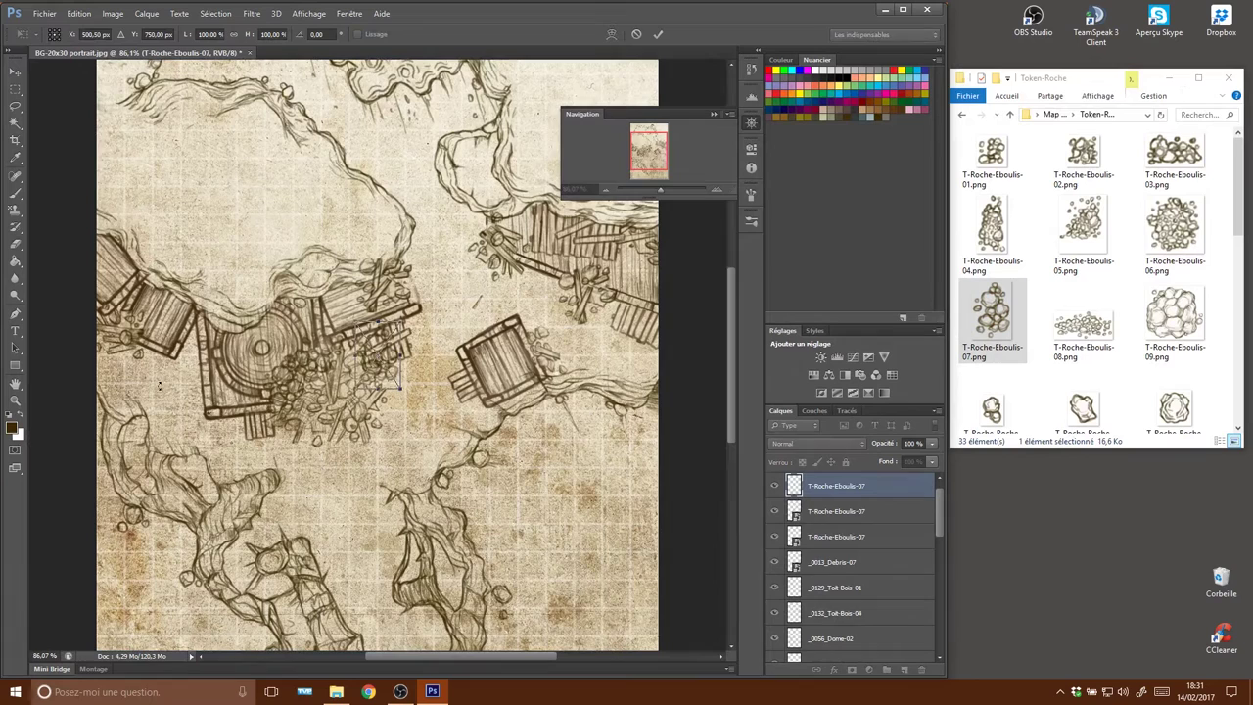
{"action": "left_click_drag", "start_coordinate": [391, 384], "coordinate": [145, 347]}
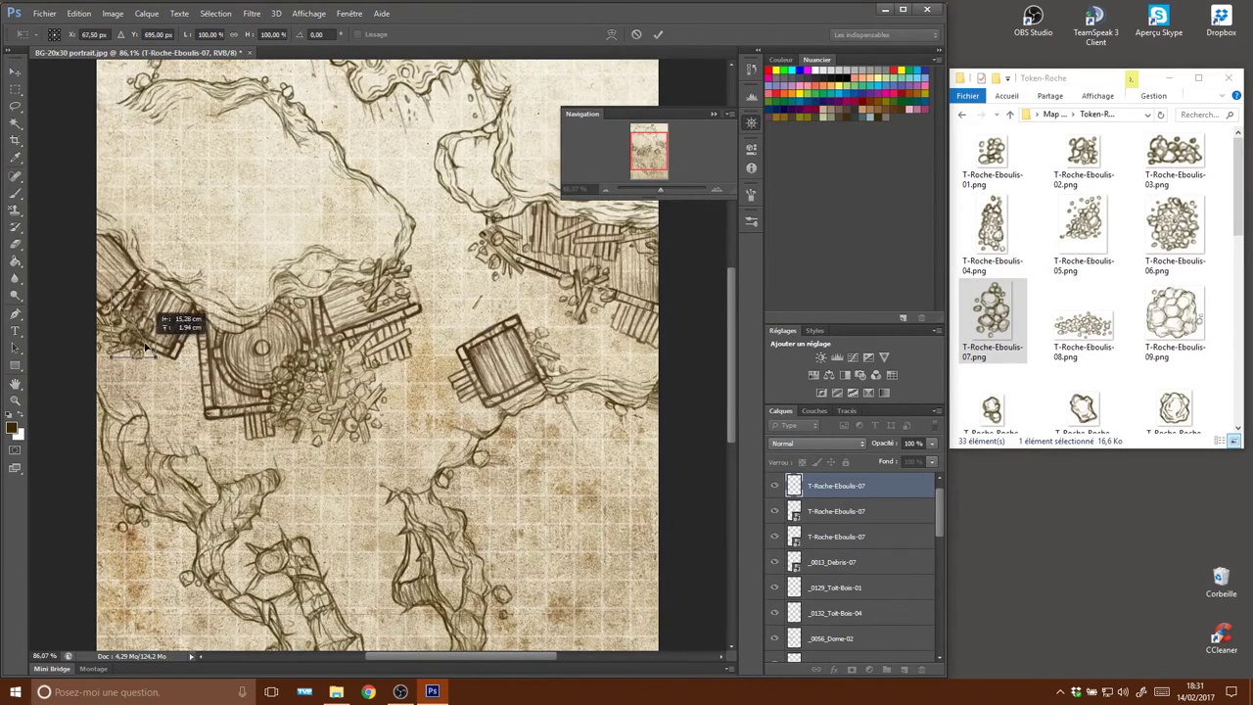
{"action": "left_click_drag", "start_coordinate": [145, 347], "coordinate": [157, 338]}
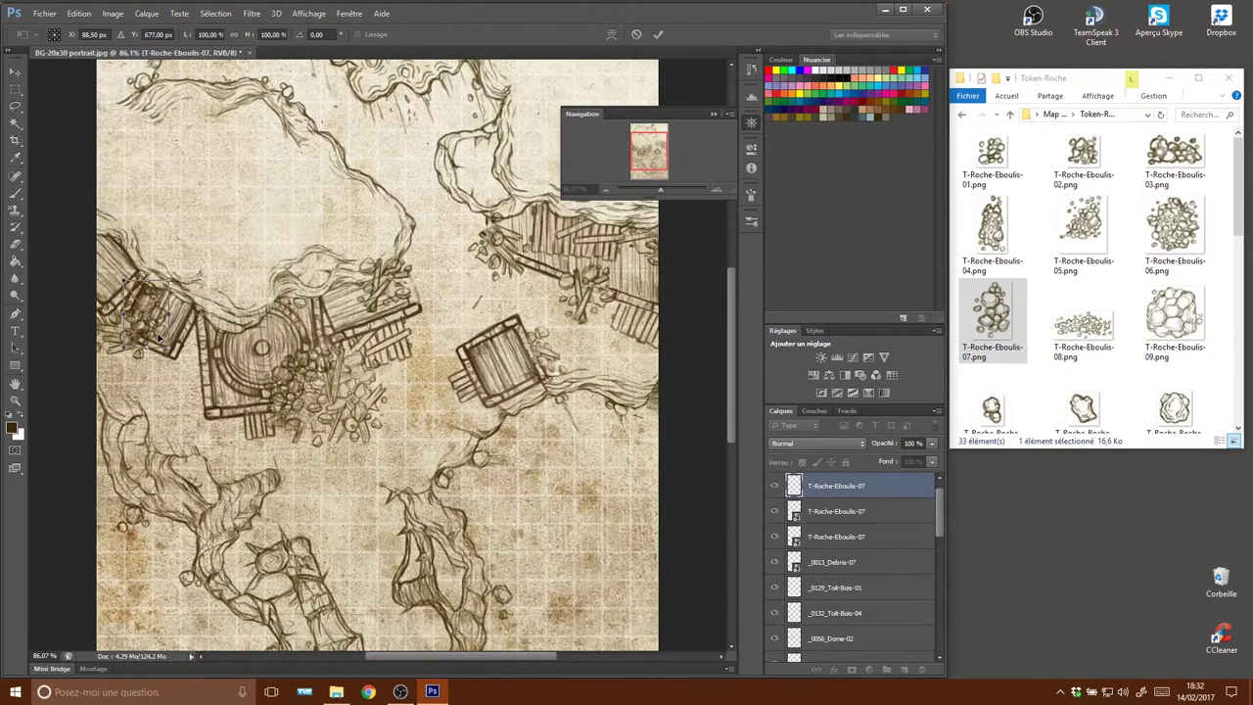
{"action": "key", "text": "Return"}
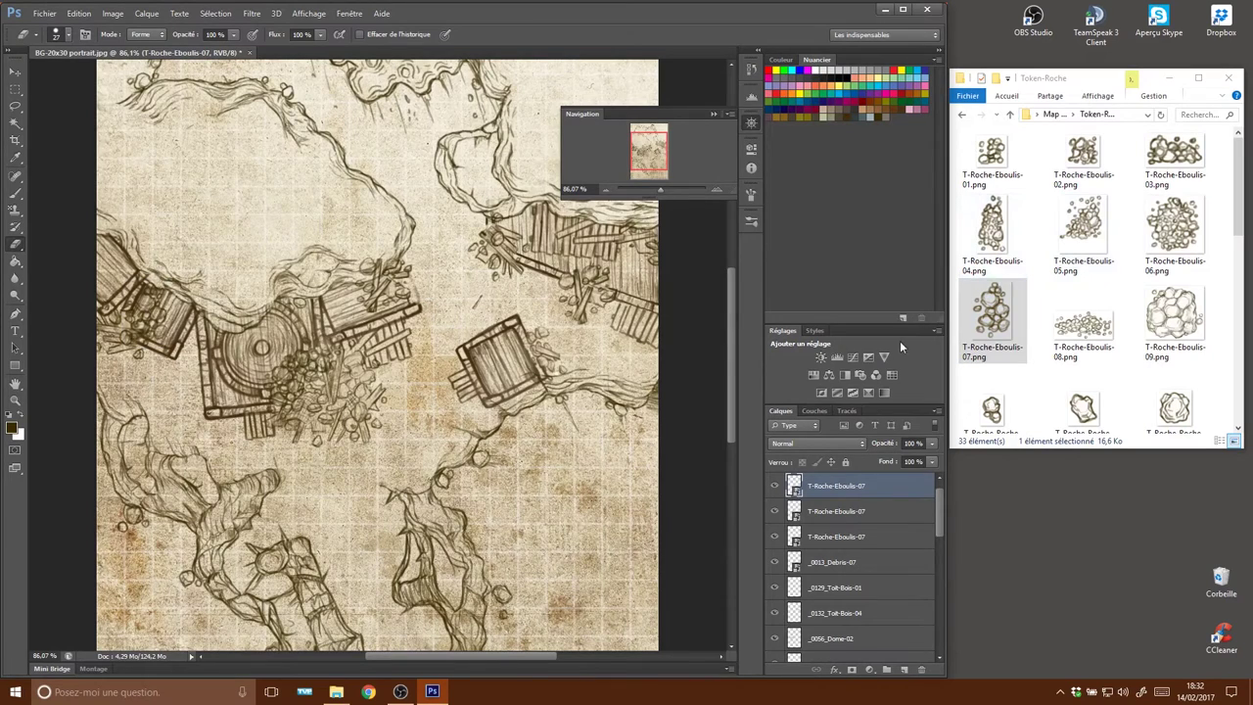
Place T-Roche-Eboulis-04 rocks beside the small crate, rotated about 45 degrees.
{"action": "left_click_drag", "start_coordinate": [991, 245], "coordinate": [522, 288]}
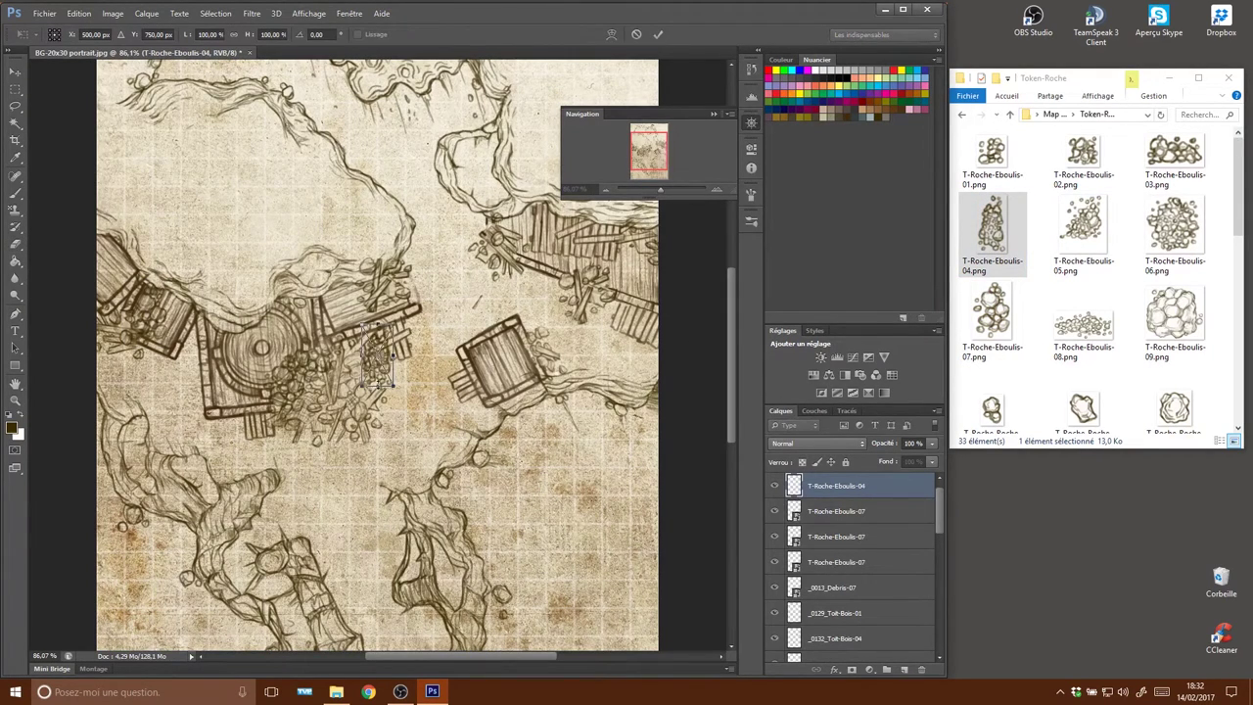
{"action": "left_click_drag", "start_coordinate": [392, 384], "coordinate": [466, 341]}
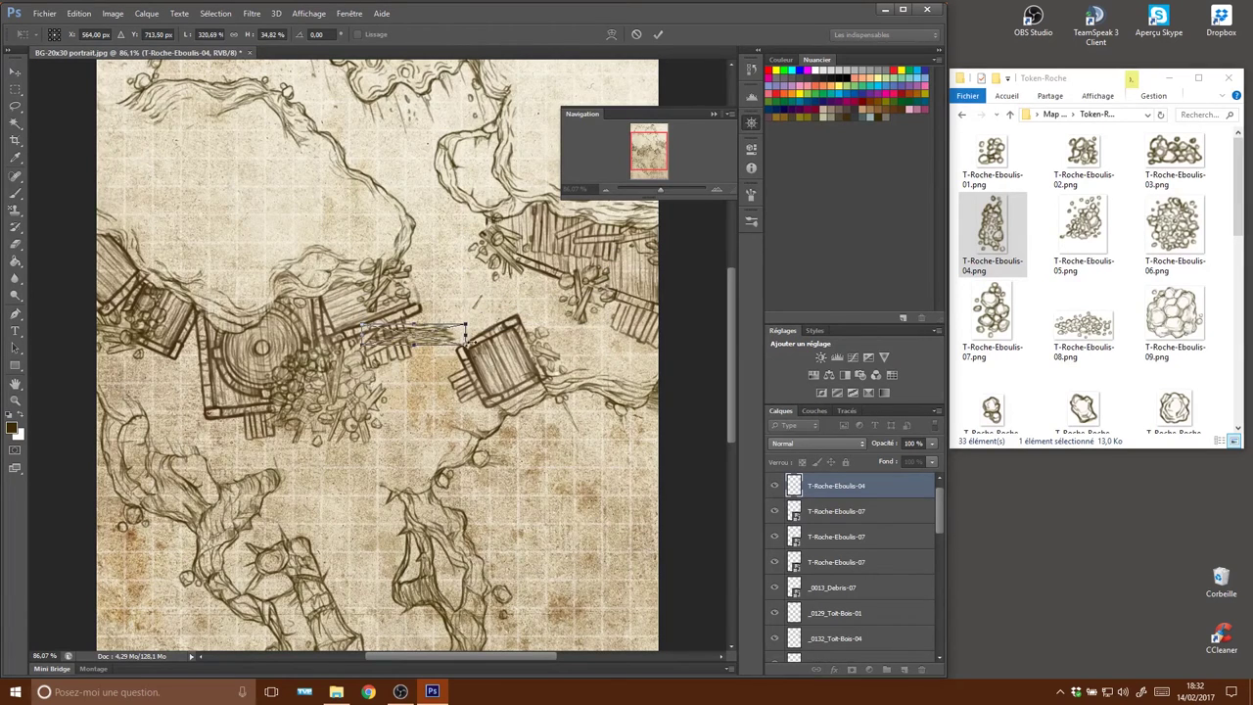
{"action": "key", "text": "ctrl+z"}
{"action": "mouse_move", "coordinate": [376, 375]}
{"action": "left_mouse_down"}
{"action": "mouse_move", "coordinate": [537, 329]}
{"action": "mouse_move", "coordinate": [481, 373]}
{"action": "mouse_move", "coordinate": [470, 360]}
{"action": "left_mouse_up"}
{"action": "left_click_drag", "start_coordinate": [499, 299], "coordinate": [519, 330]}
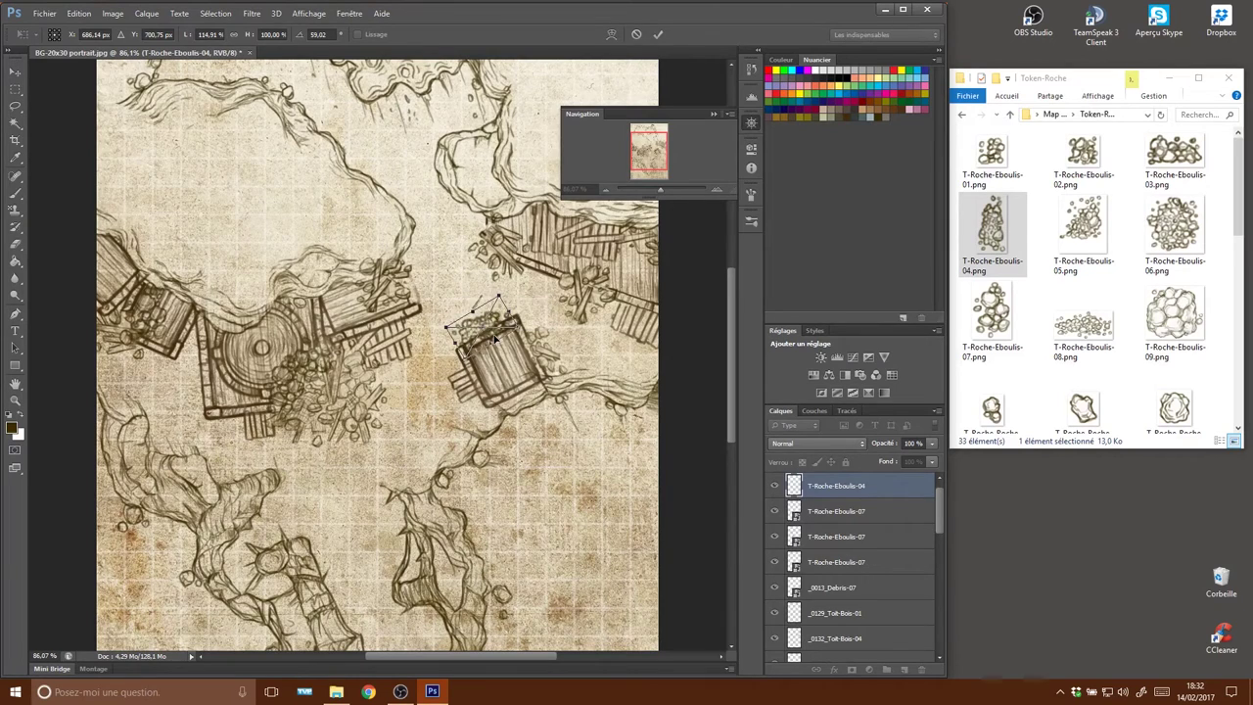
{"action": "key", "text": "Return"}
{"action": "key", "text": "e"}
Place another T-Roche-Eboulis-07 piece on the small crate, rotated about 85 degrees.
{"action": "left_click", "coordinate": [992, 313]}
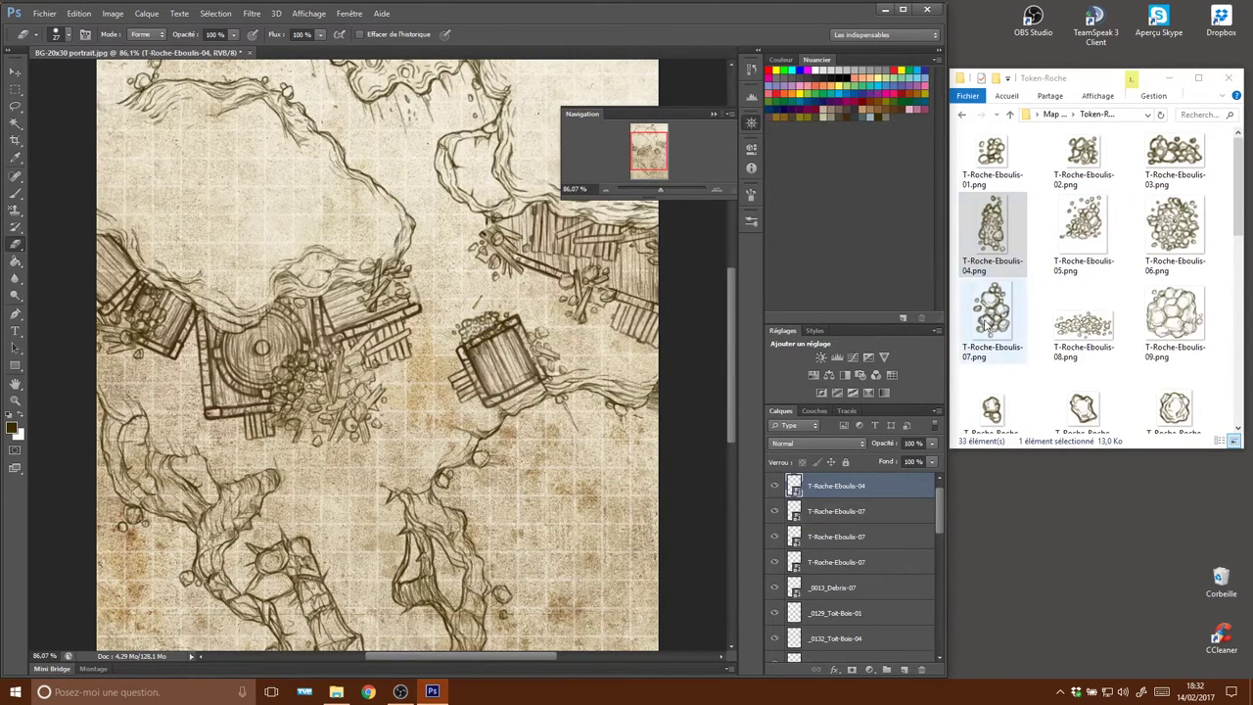
{"action": "left_click_drag", "start_coordinate": [991, 313], "coordinate": [378, 355]}
{"action": "left_click_drag", "start_coordinate": [392, 385], "coordinate": [517, 377]}
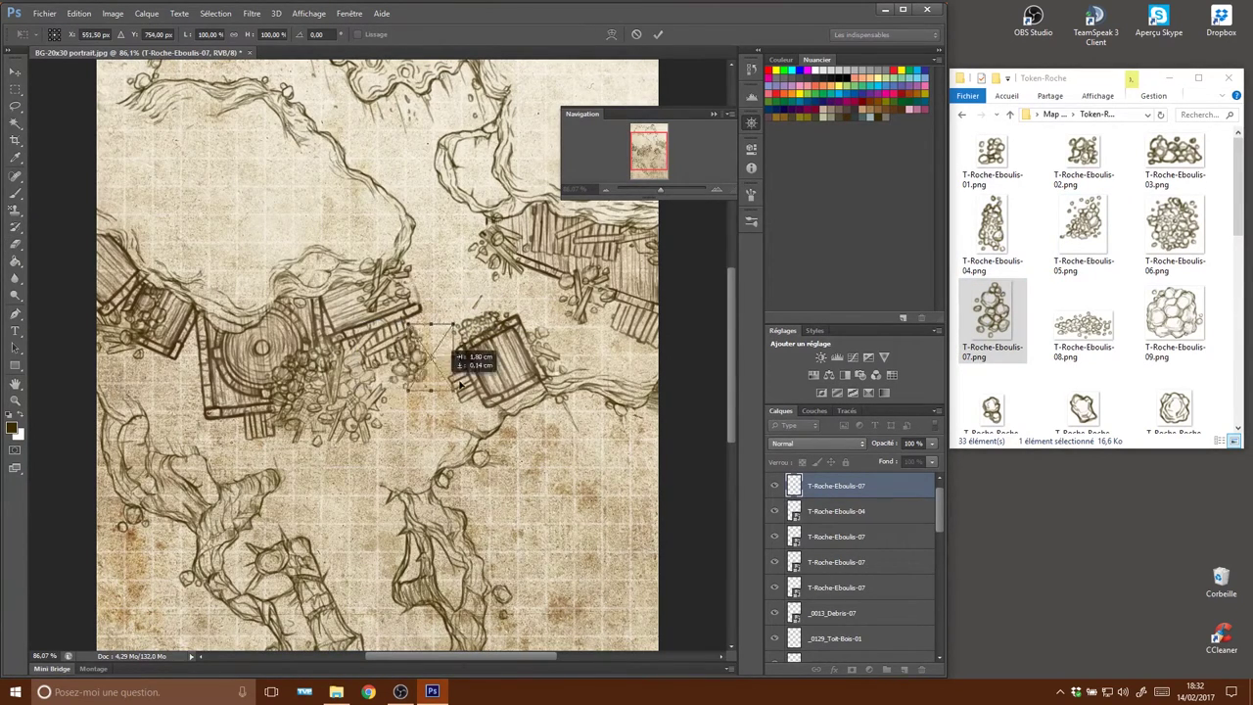
{"action": "mouse_move", "coordinate": [548, 303]}
{"action": "left_mouse_down"}
{"action": "mouse_move", "coordinate": [560, 391]}
{"action": "mouse_move", "coordinate": [531, 350]}
{"action": "mouse_move", "coordinate": [510, 359]}
{"action": "mouse_move", "coordinate": [524, 335]}
{"action": "left_mouse_up"}
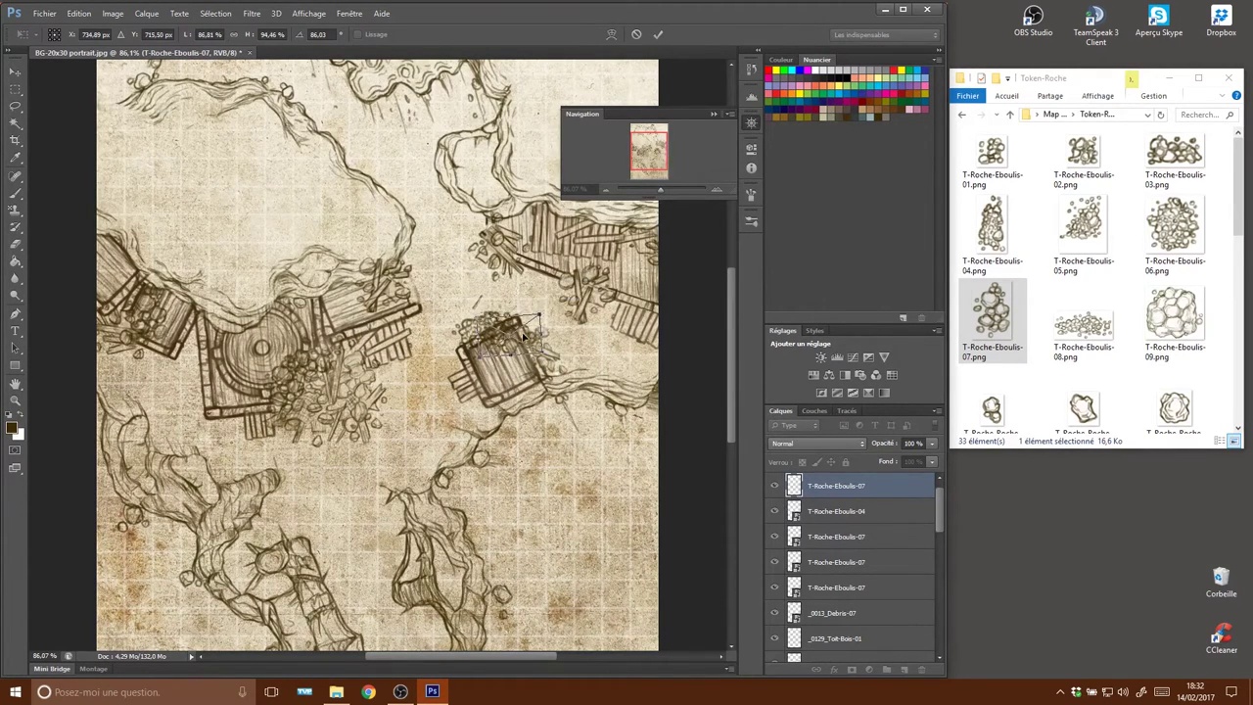
{"action": "key", "text": "Return"}
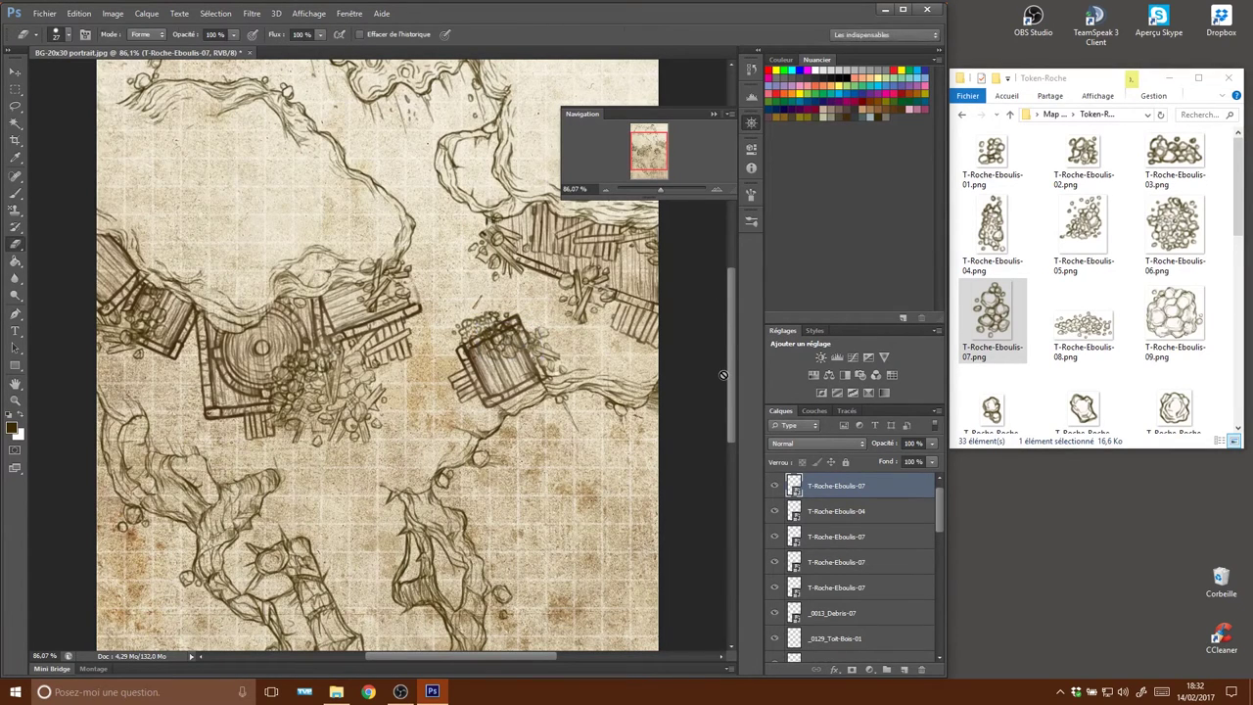
Auto-select the _0024_Toit-Plat-01 layer, erase strokes near the crate, and return to Map elements.
{"action": "key", "text": "v"}
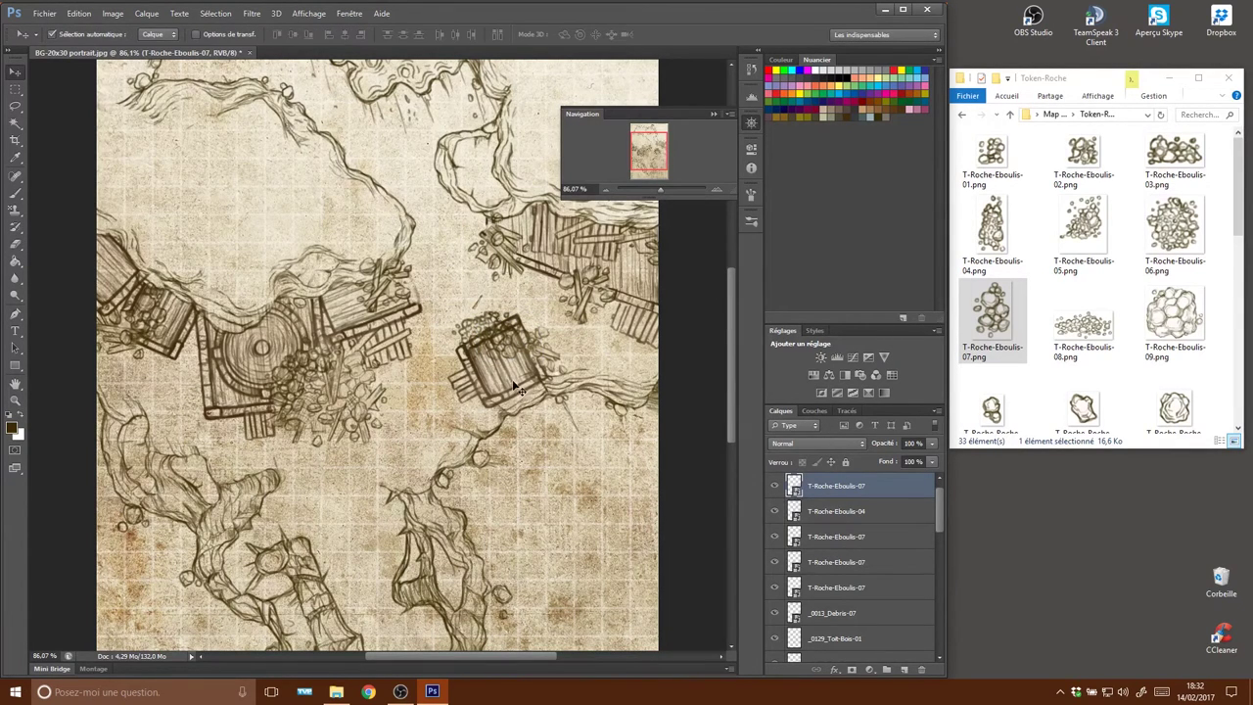
{"action": "left_click", "coordinate": [513, 384]}
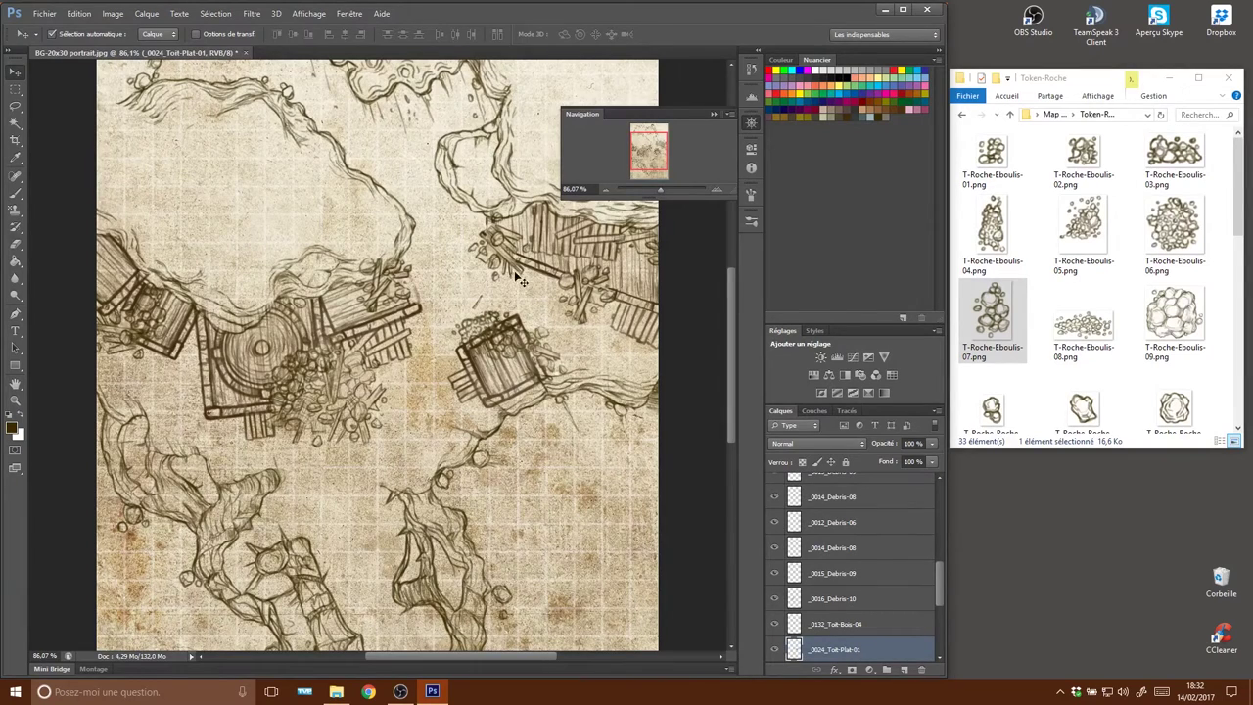
{"action": "key", "text": "e"}
{"action": "left_click_drag", "start_coordinate": [501, 330], "coordinate": [475, 335]}
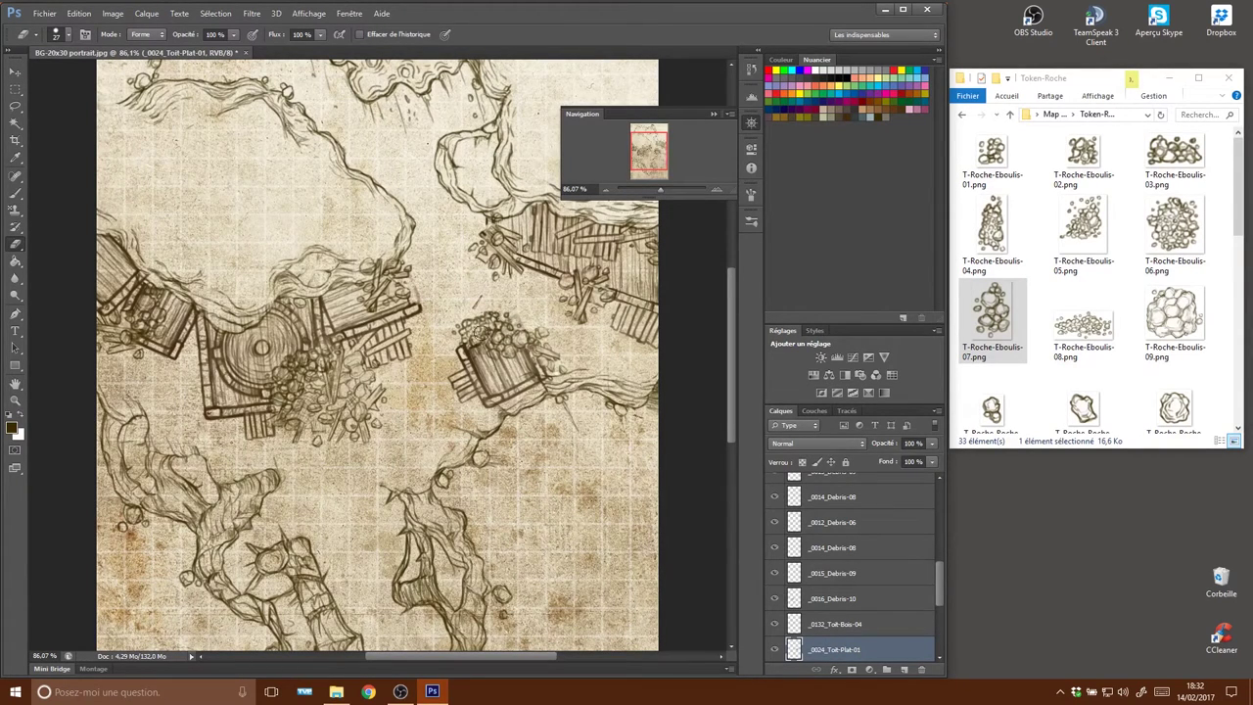
{"action": "mouse_move", "coordinate": [556, 372]}
{"action": "left_mouse_down"}
{"action": "mouse_move", "coordinate": [406, 420]}
{"action": "mouse_move", "coordinate": [551, 374]}
{"action": "mouse_move", "coordinate": [548, 337]}
{"action": "left_mouse_up"}
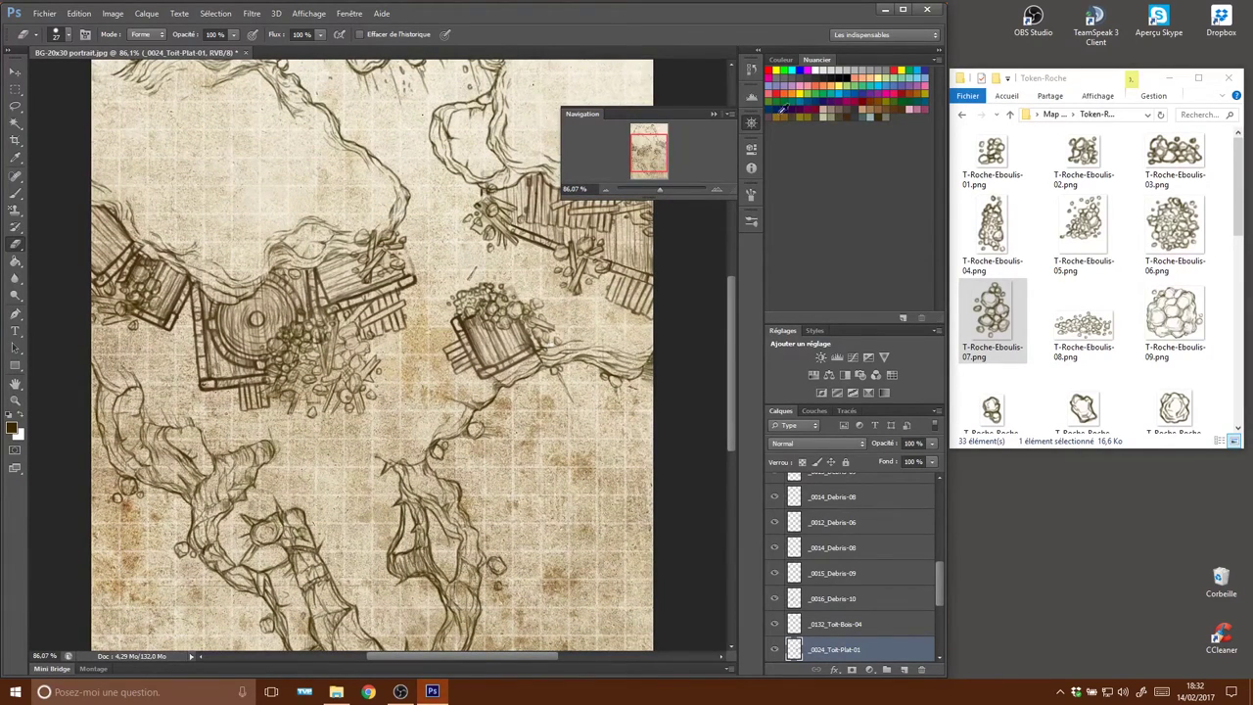
{"action": "left_click", "coordinate": [961, 115]}
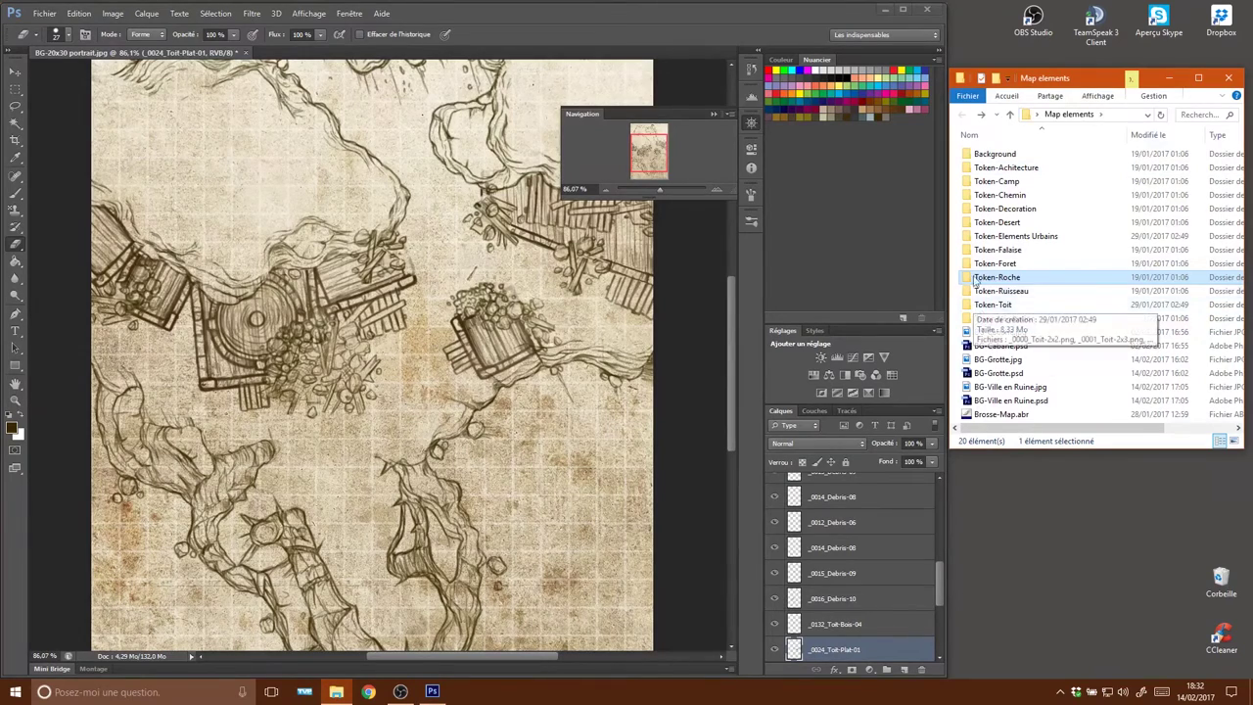
Place a tilted _0095_Planche-01 plank from Token-Toit on the debris pile, moving its layer to the top.
{"action": "double_click", "coordinate": [992, 305]}
{"action": "scroll", "coordinate": [1125, 304], "scroll_direction": "down", "scroll_amount": 5}
{"action": "scroll", "coordinate": [1127, 309], "scroll_direction": "down", "scroll_amount": 5}
{"action": "scroll", "coordinate": [1138, 314], "scroll_direction": "down", "scroll_amount": 3}
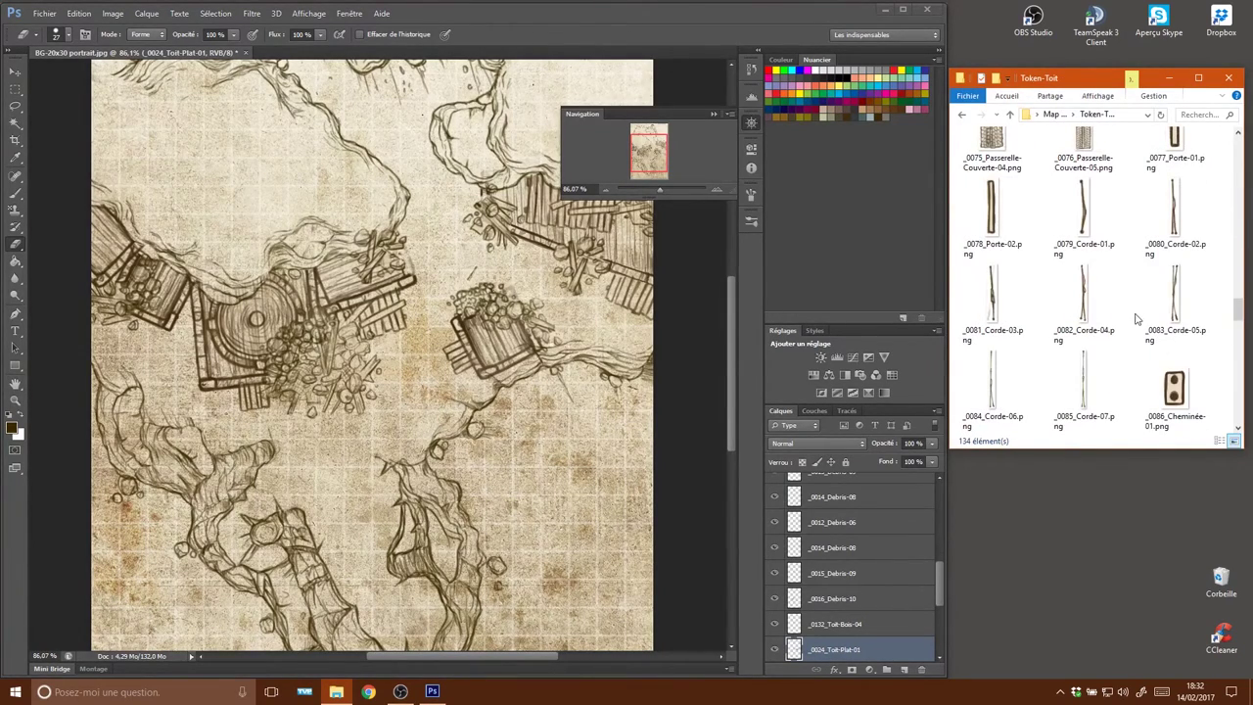
{"action": "scroll", "coordinate": [1135, 320], "scroll_direction": "down", "scroll_amount": 5}
{"action": "left_click_drag", "start_coordinate": [1174, 299], "coordinate": [301, 391]}
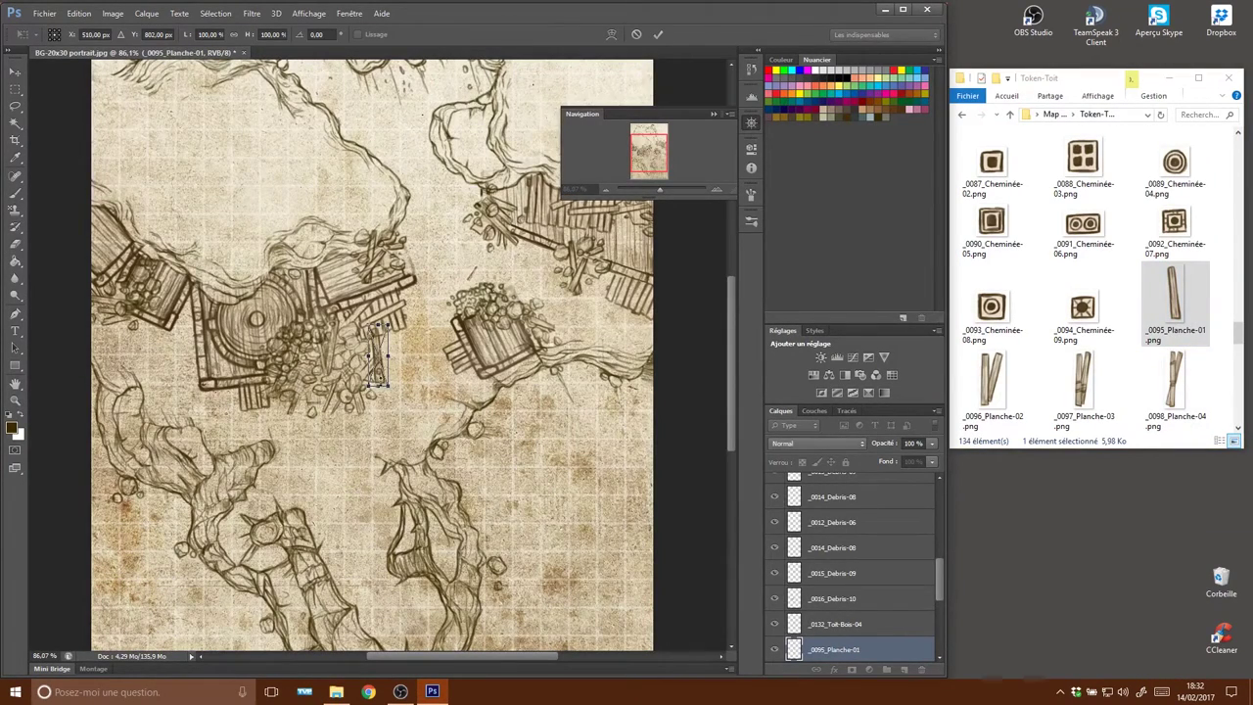
{"action": "mouse_move", "coordinate": [382, 384]}
{"action": "left_mouse_down"}
{"action": "mouse_move", "coordinate": [318, 386]}
{"action": "mouse_move", "coordinate": [357, 358]}
{"action": "left_mouse_up"}
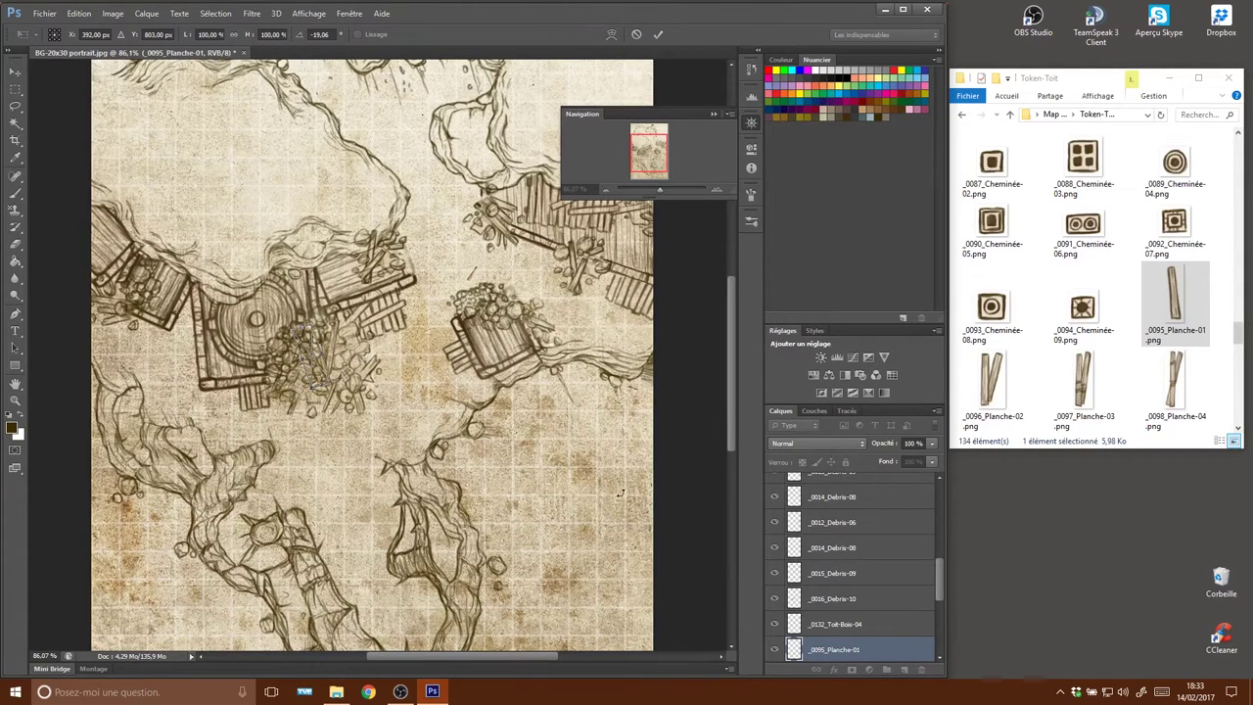
{"action": "key", "text": "Return"}
{"action": "key", "text": "e"}
{"action": "mouse_move", "coordinate": [854, 646]}
{"action": "left_mouse_down"}
{"action": "mouse_move", "coordinate": [847, 461]}
{"action": "mouse_move", "coordinate": [835, 497]}
{"action": "left_mouse_up"}
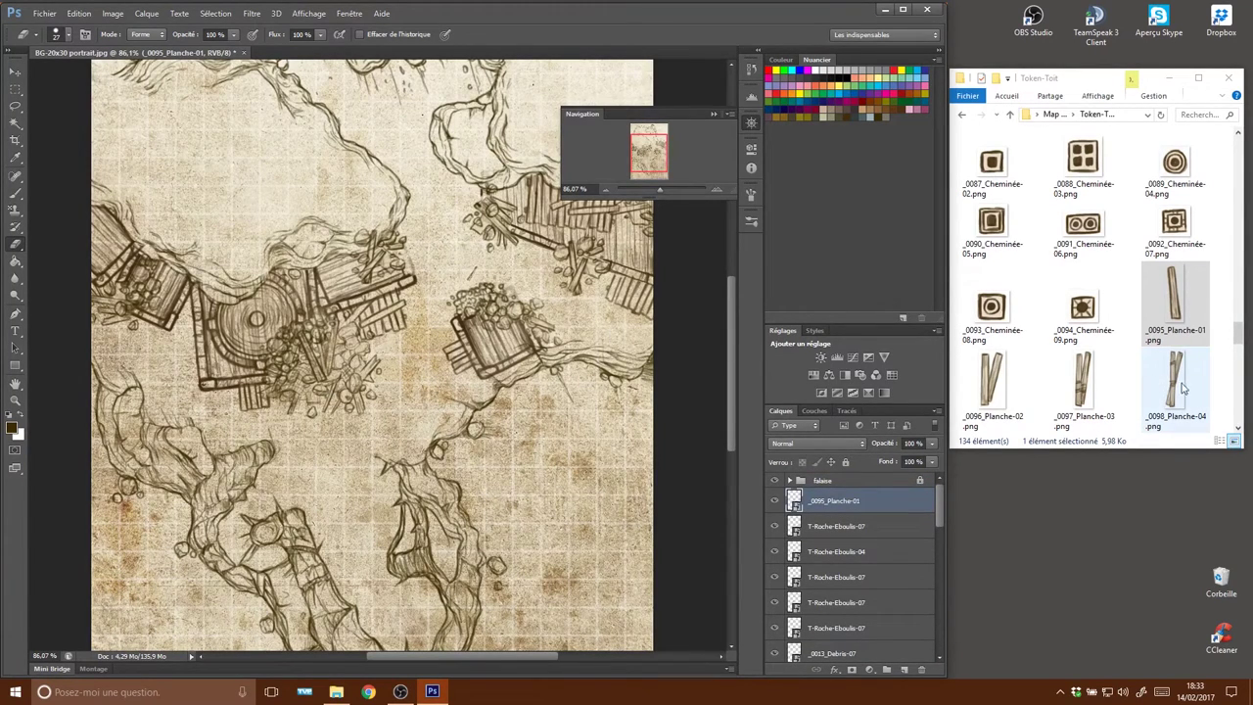
Try placing the _0098_Planche-04 plank by the right-hand building, then cancel it.
{"action": "left_click_drag", "start_coordinate": [1173, 389], "coordinate": [447, 357]}
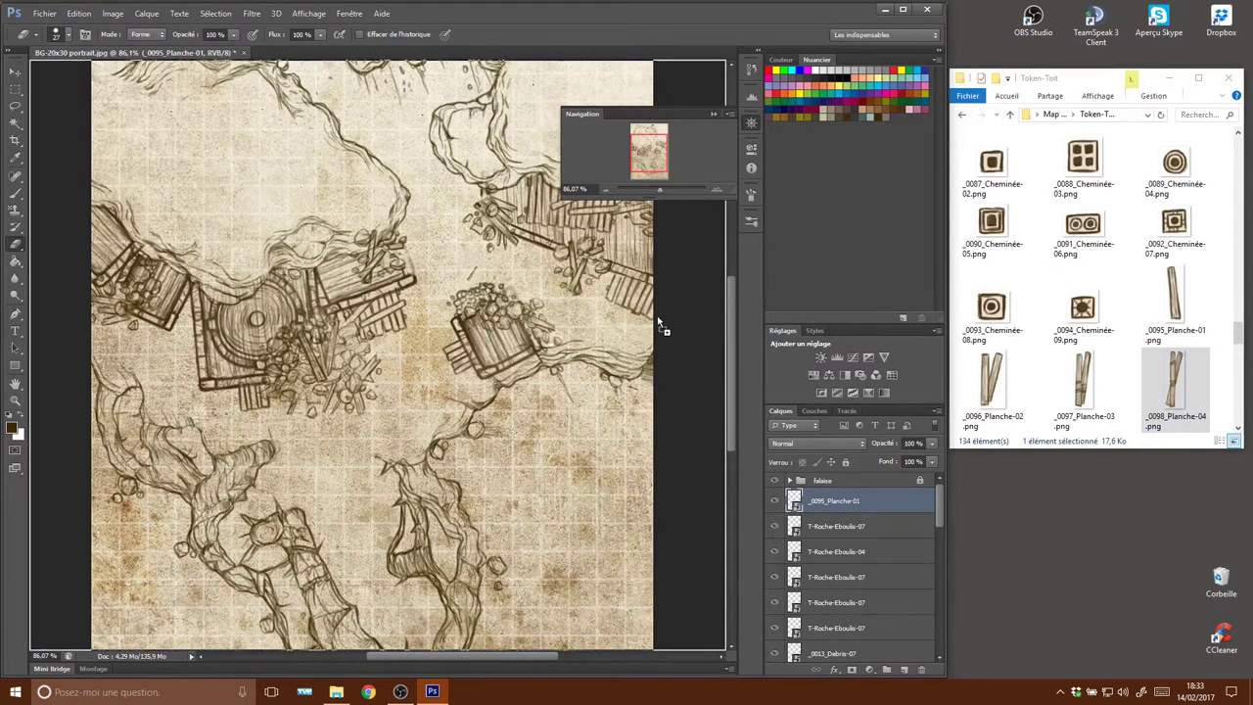
{"action": "mouse_move", "coordinate": [382, 411]}
{"action": "left_mouse_down"}
{"action": "mouse_move", "coordinate": [604, 321]}
{"action": "mouse_move", "coordinate": [631, 341]}
{"action": "left_mouse_up"}
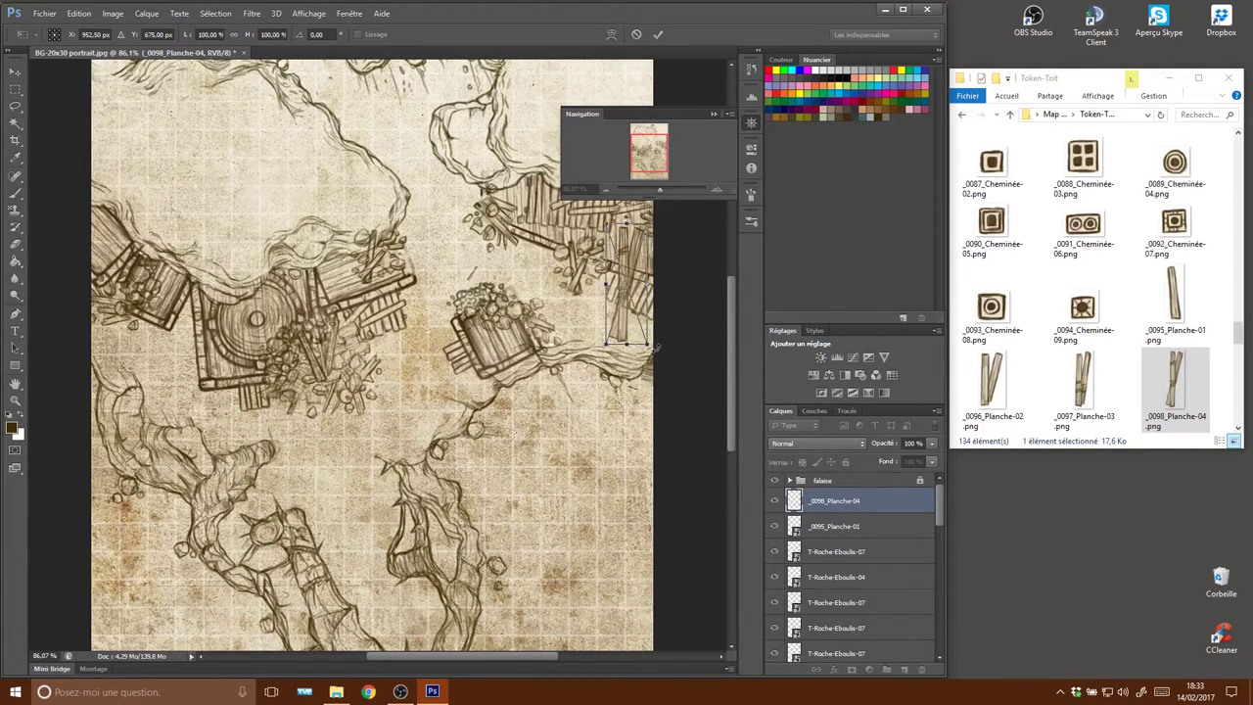
{"action": "key", "text": "Escape"}
{"action": "left_click_drag", "start_coordinate": [1072, 390], "coordinate": [1141, 396]}
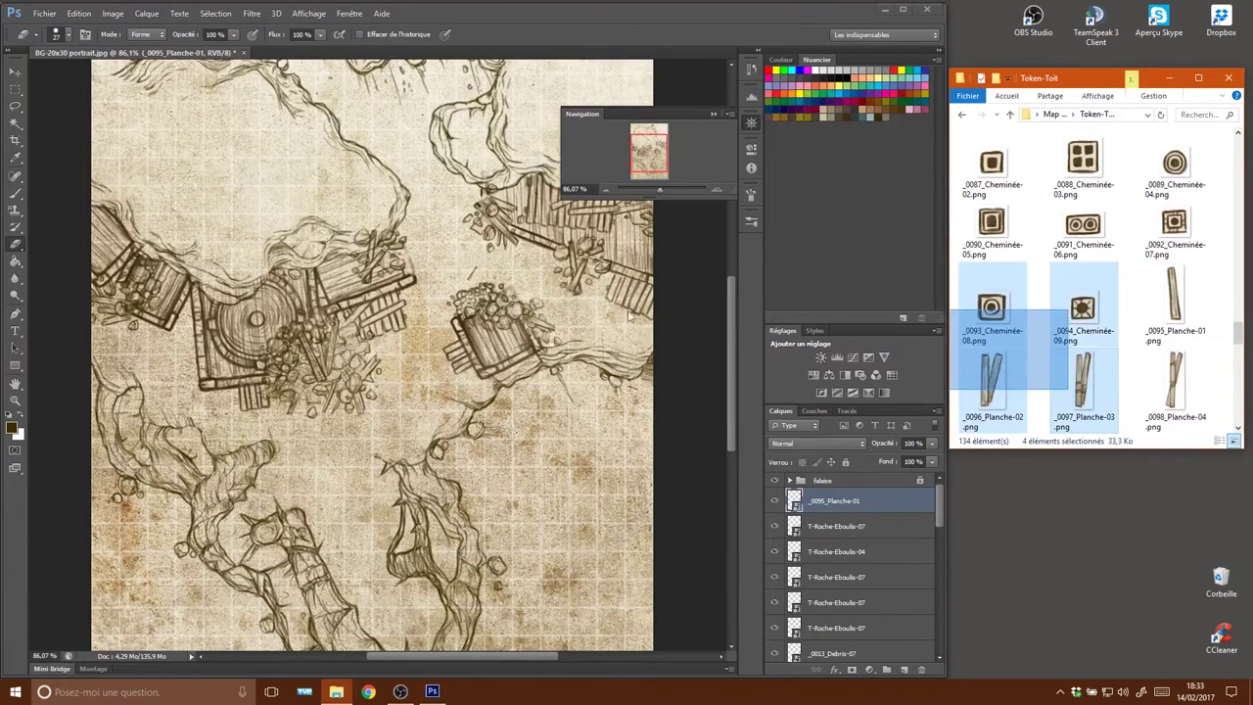
Place a tilted _0096_Planche-02 plank beside the right-hand building and zoom out.
{"action": "mouse_move", "coordinate": [991, 382]}
{"action": "left_mouse_down"}
{"action": "mouse_move", "coordinate": [377, 358]}
{"action": "mouse_move", "coordinate": [372, 372]}
{"action": "left_mouse_up"}
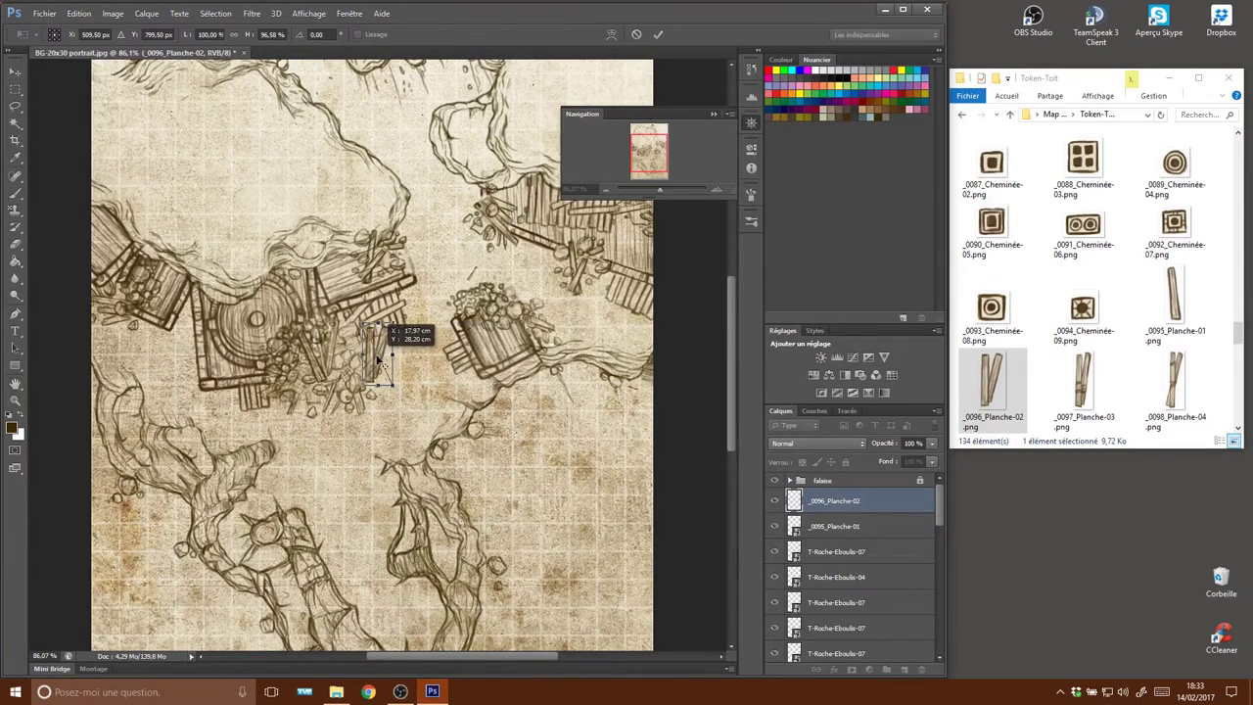
{"action": "mouse_move", "coordinate": [387, 353]}
{"action": "left_mouse_down"}
{"action": "mouse_move", "coordinate": [644, 245]}
{"action": "mouse_move", "coordinate": [660, 262]}
{"action": "left_mouse_up"}
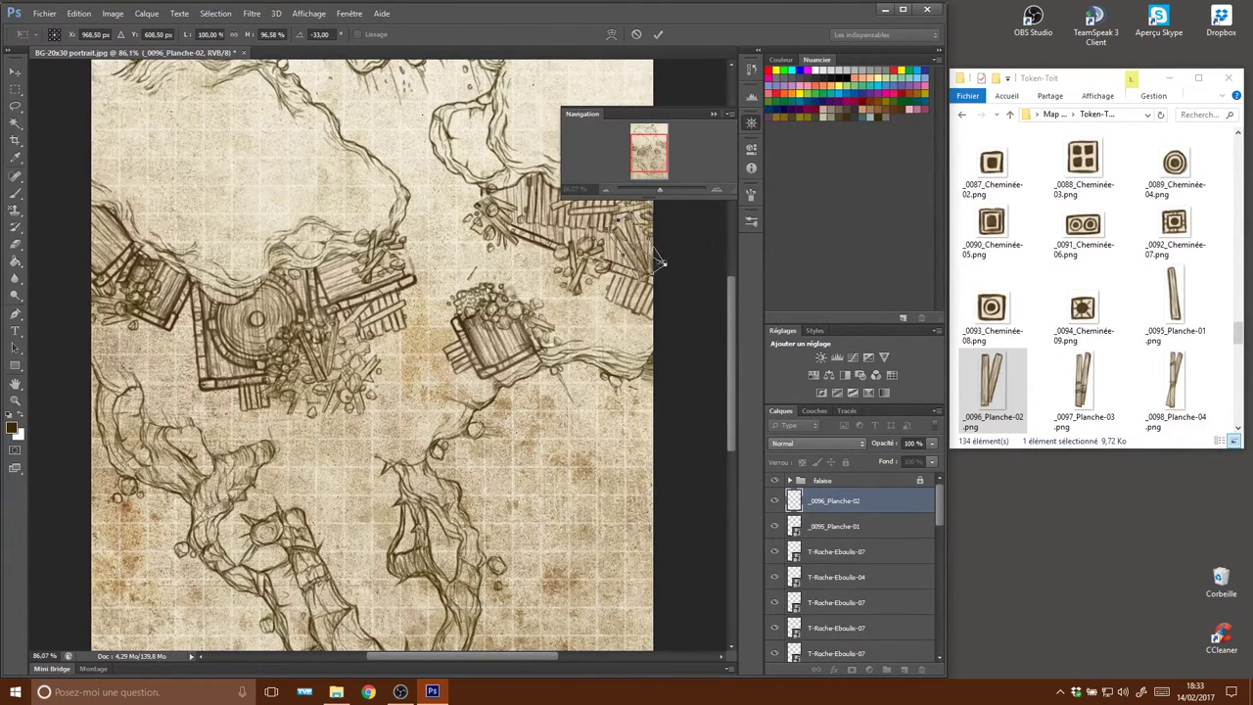
{"action": "key", "text": "Return"}
{"action": "left_click_drag", "start_coordinate": [659, 189], "coordinate": [658, 192]}
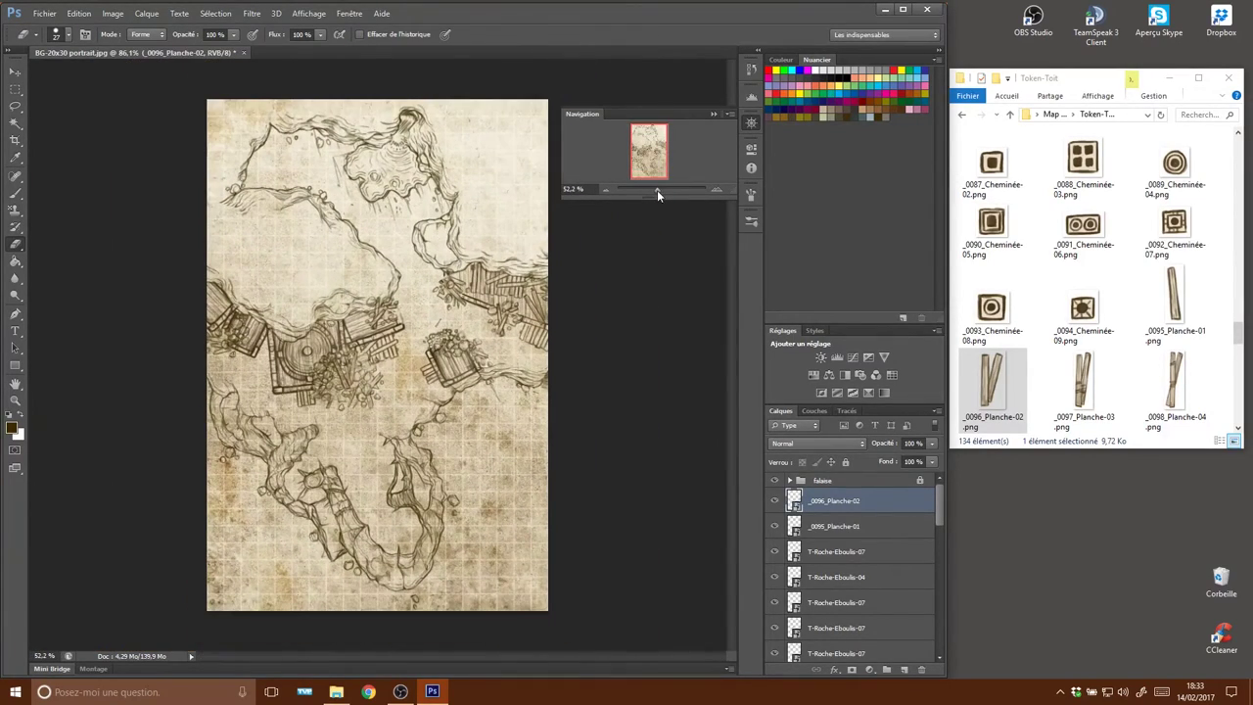
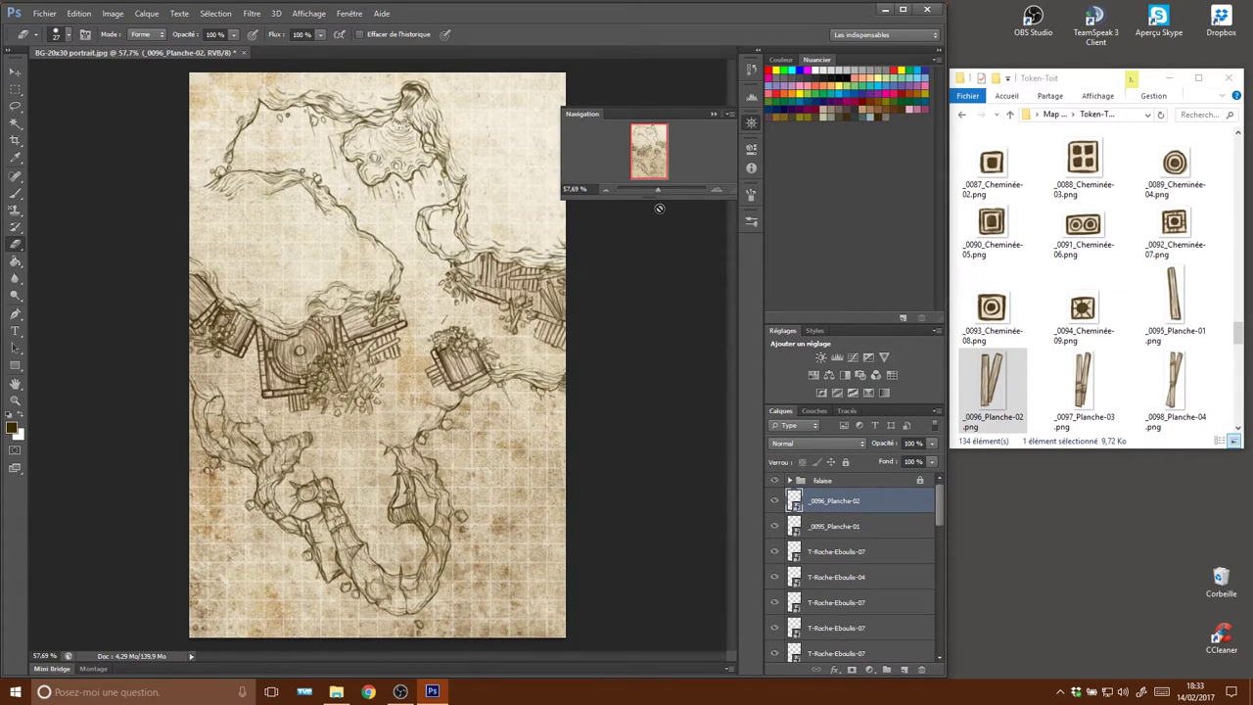
Zoom in and erase the stray sketch lines beside the plank structure on _0014_Debris-08.
{"action": "left_click_drag", "start_coordinate": [659, 188], "coordinate": [666, 188]}
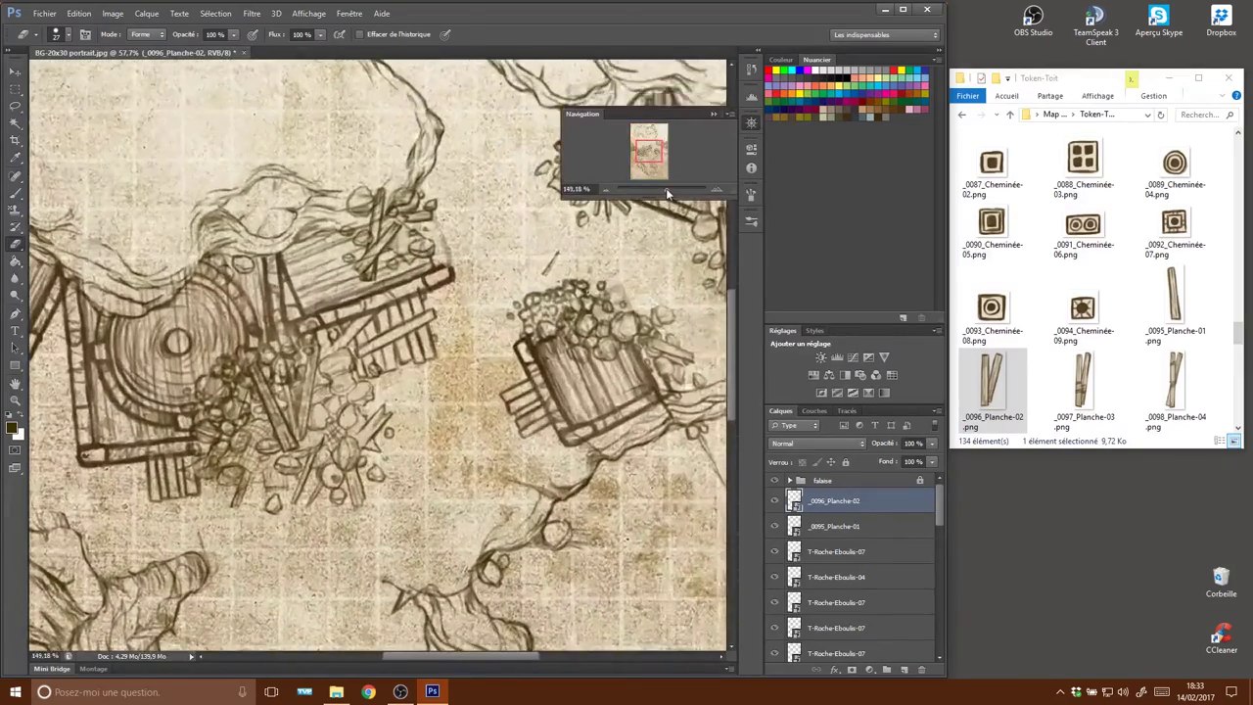
{"action": "left_click_drag", "start_coordinate": [462, 289], "coordinate": [533, 348]}
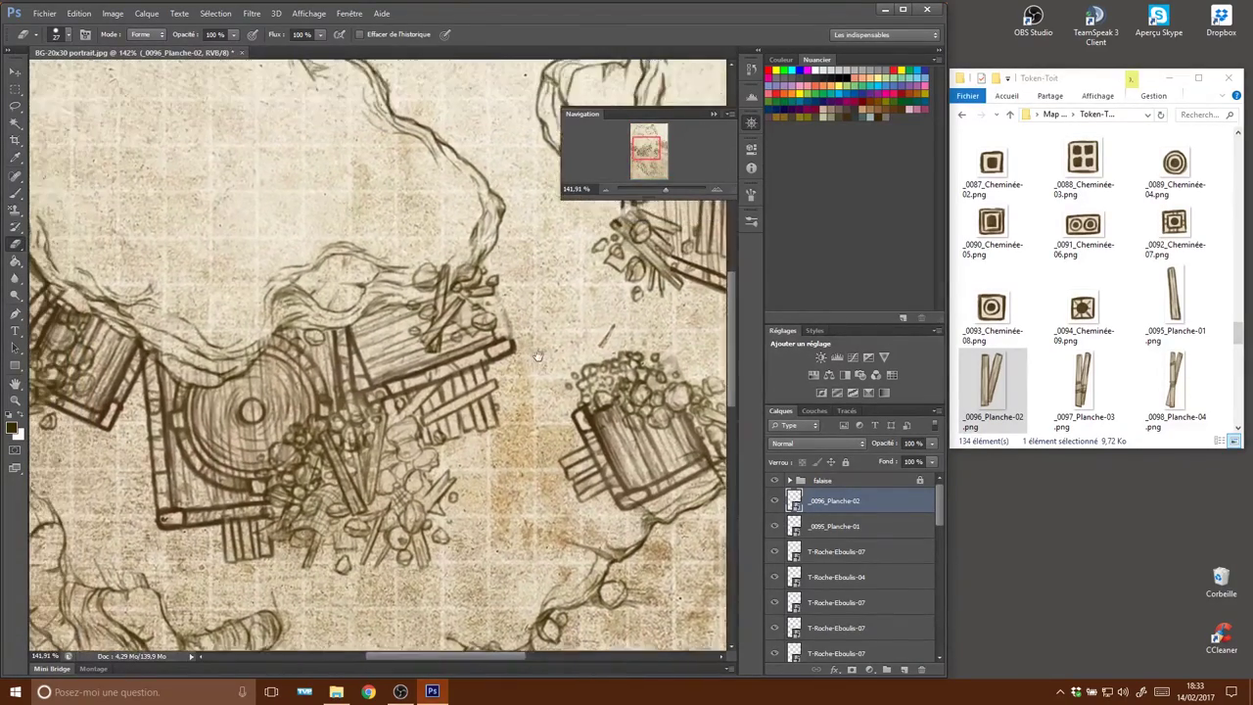
{"action": "key", "text": "v"}
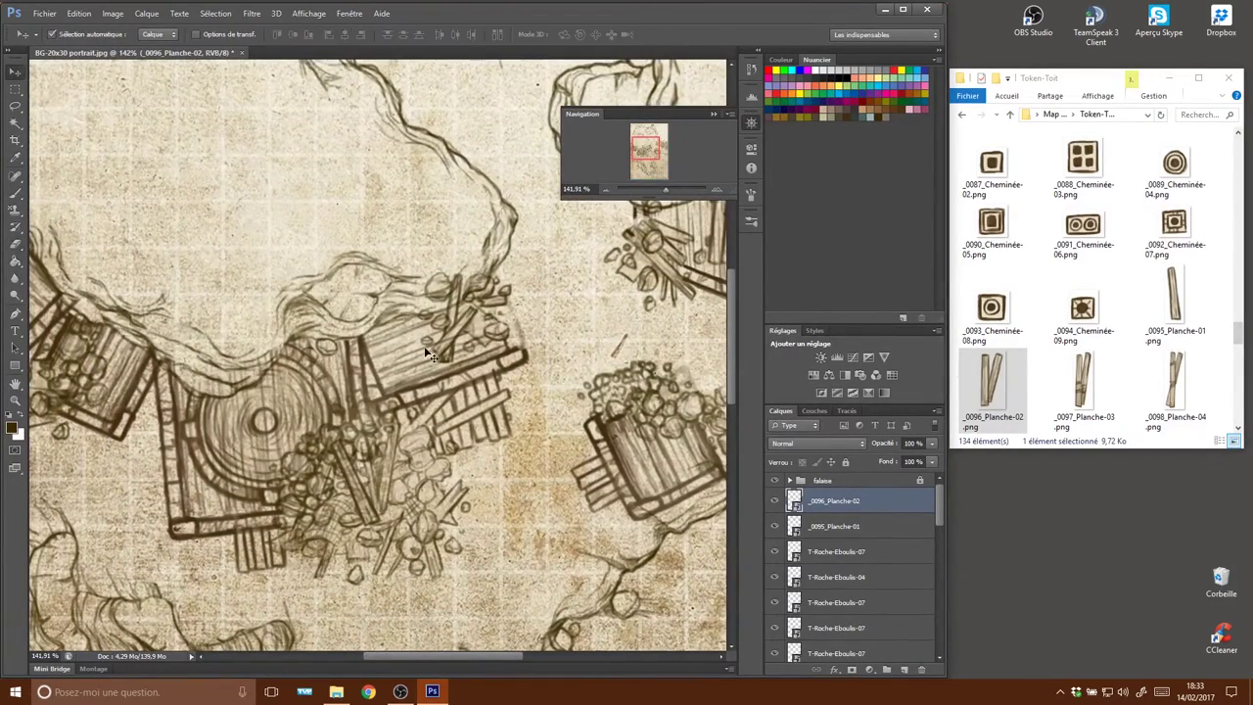
{"action": "left_click", "coordinate": [466, 298]}
{"action": "left_click", "coordinate": [489, 298]}
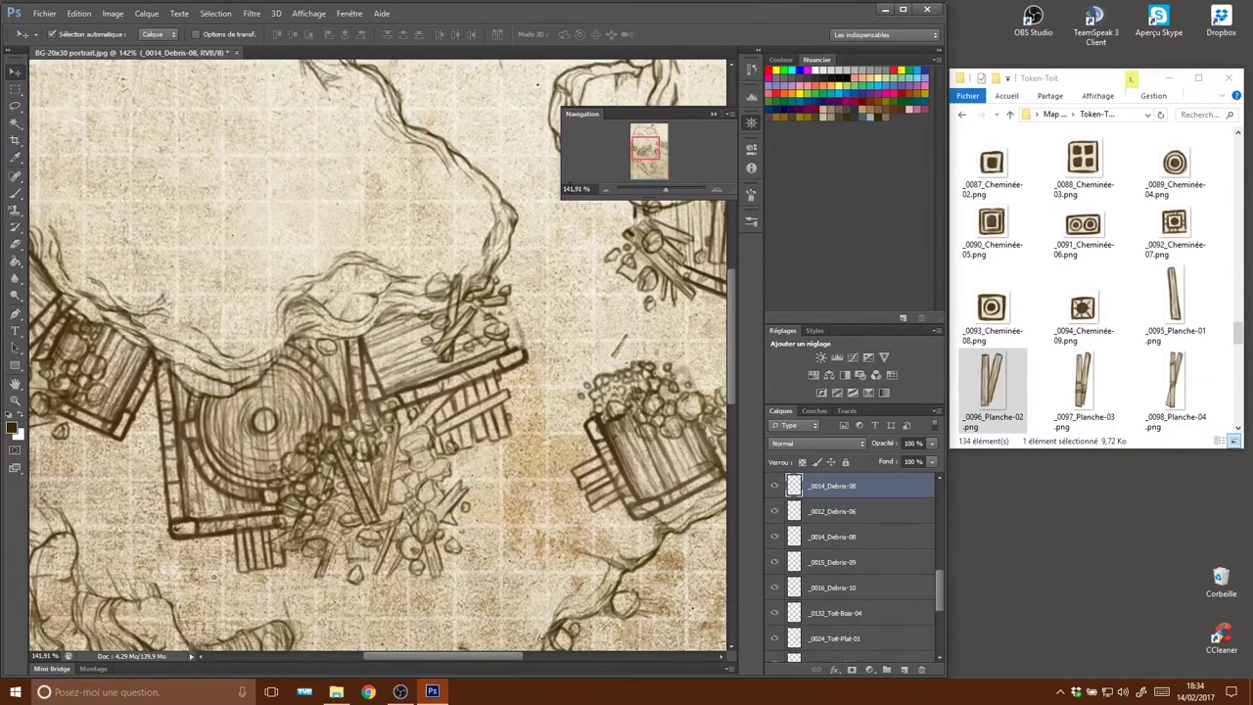
{"action": "key", "text": "e"}
{"action": "left_click_drag", "start_coordinate": [460, 279], "coordinate": [427, 303]}
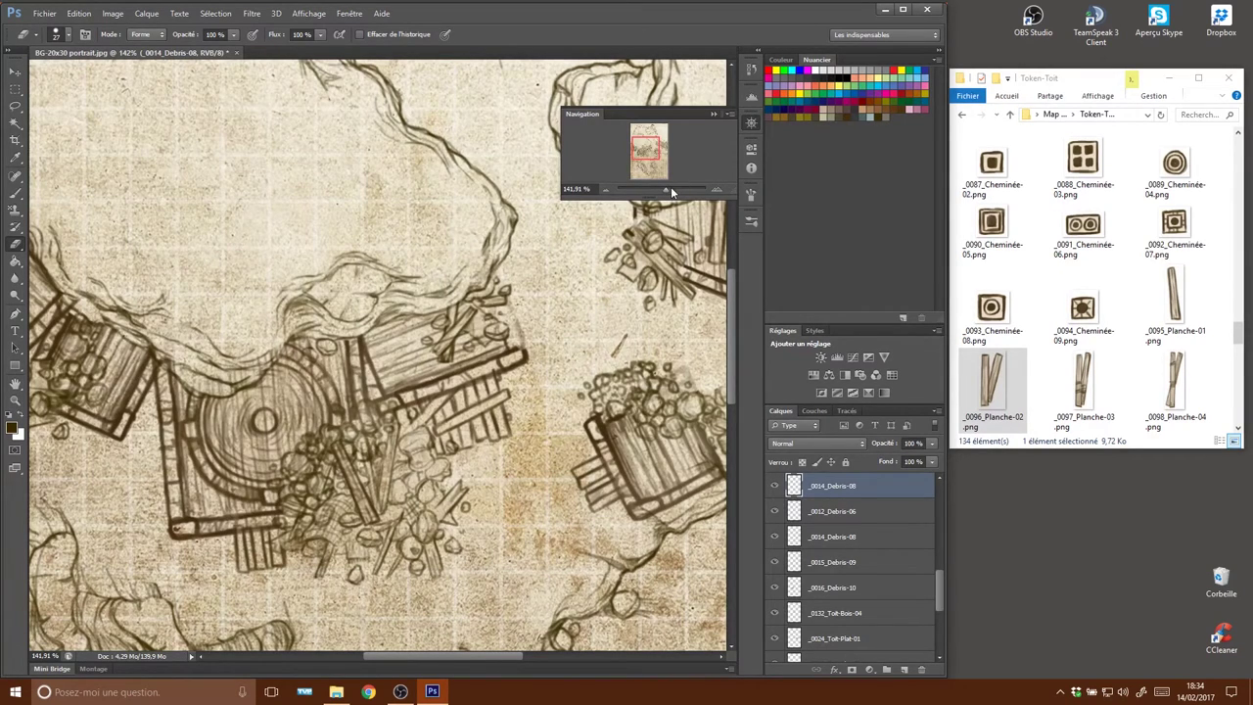
Zoom and pan to check the lower caves, then zoom out to the whole map.
{"action": "left_click_drag", "start_coordinate": [667, 193], "coordinate": [659, 192]}
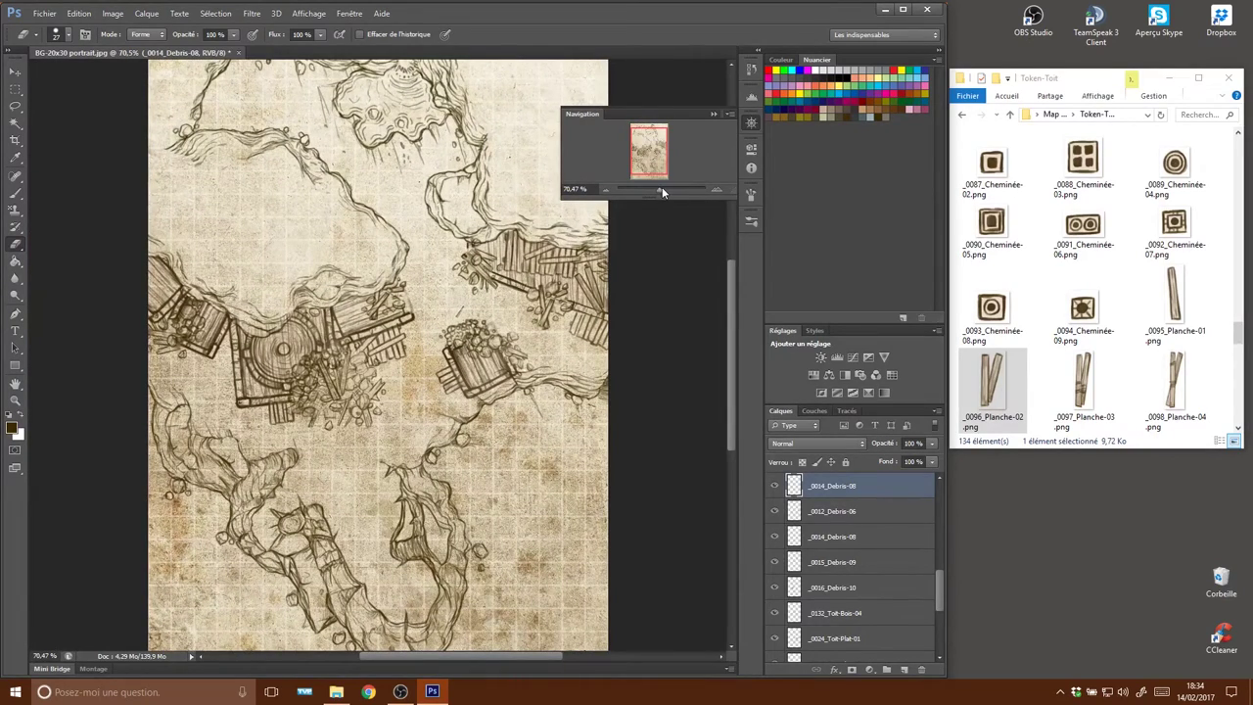
{"action": "left_click_drag", "start_coordinate": [659, 193], "coordinate": [659, 190]}
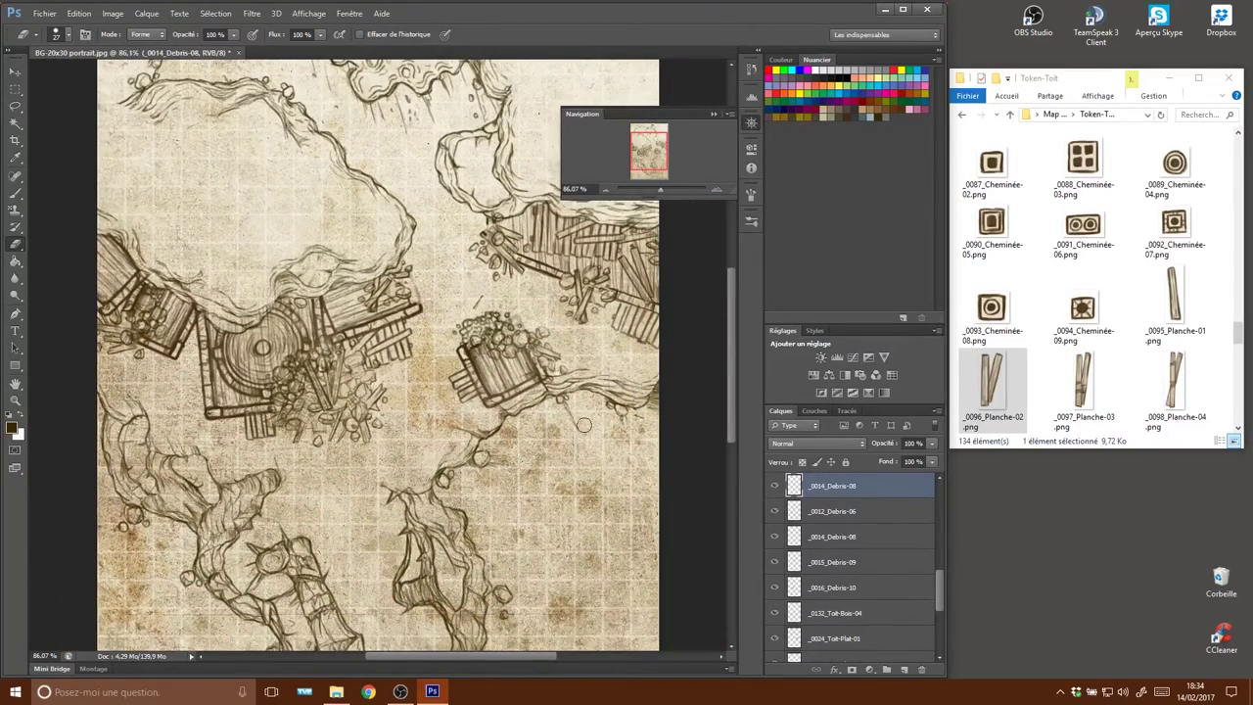
{"action": "mouse_move", "coordinate": [538, 440]}
{"action": "left_mouse_down"}
{"action": "mouse_move", "coordinate": [539, 389]}
{"action": "mouse_move", "coordinate": [499, 263]}
{"action": "left_mouse_up"}
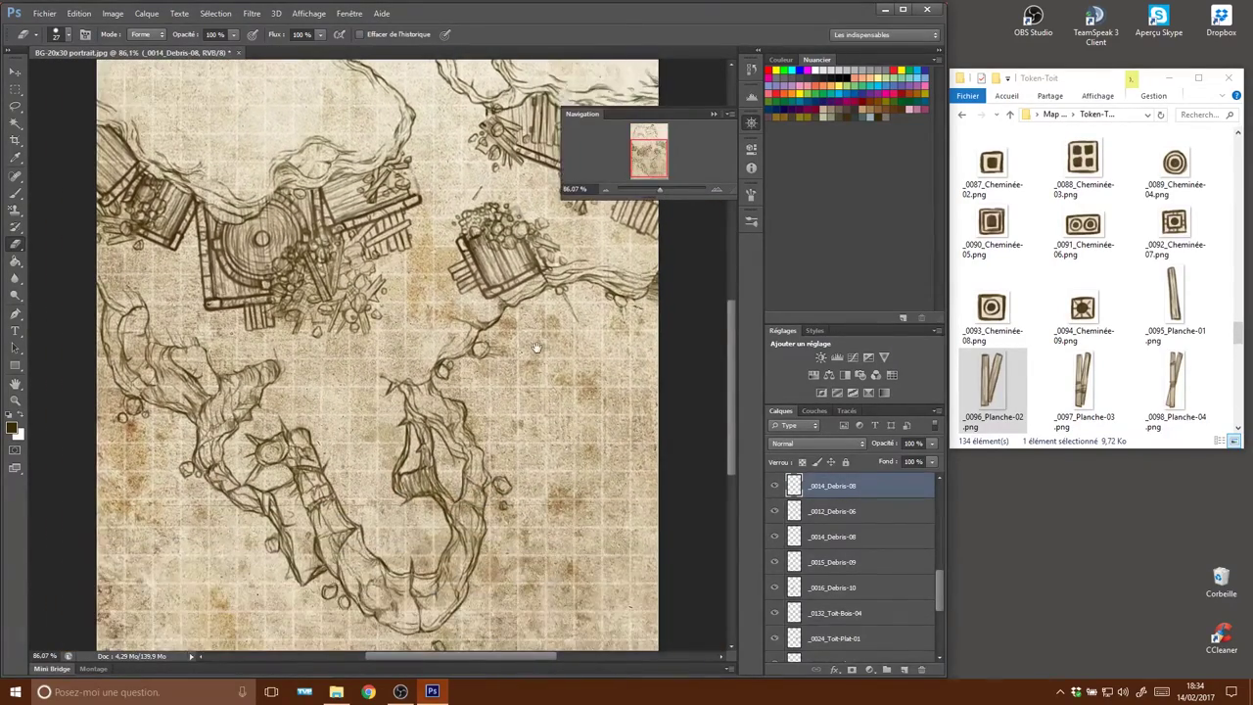
{"action": "left_click_drag", "start_coordinate": [660, 192], "coordinate": [657, 192]}
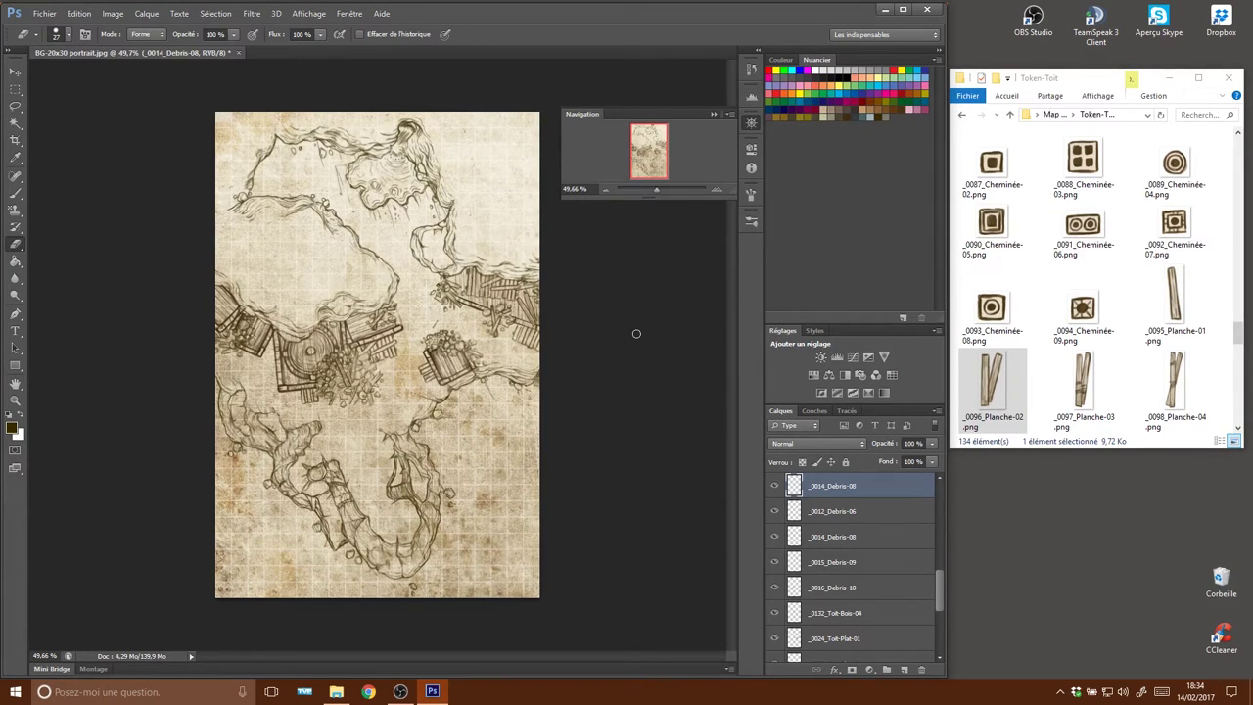
Go back from the current folder and open the Token-Roche folder in Explorer.
{"action": "left_click", "coordinate": [961, 115]}
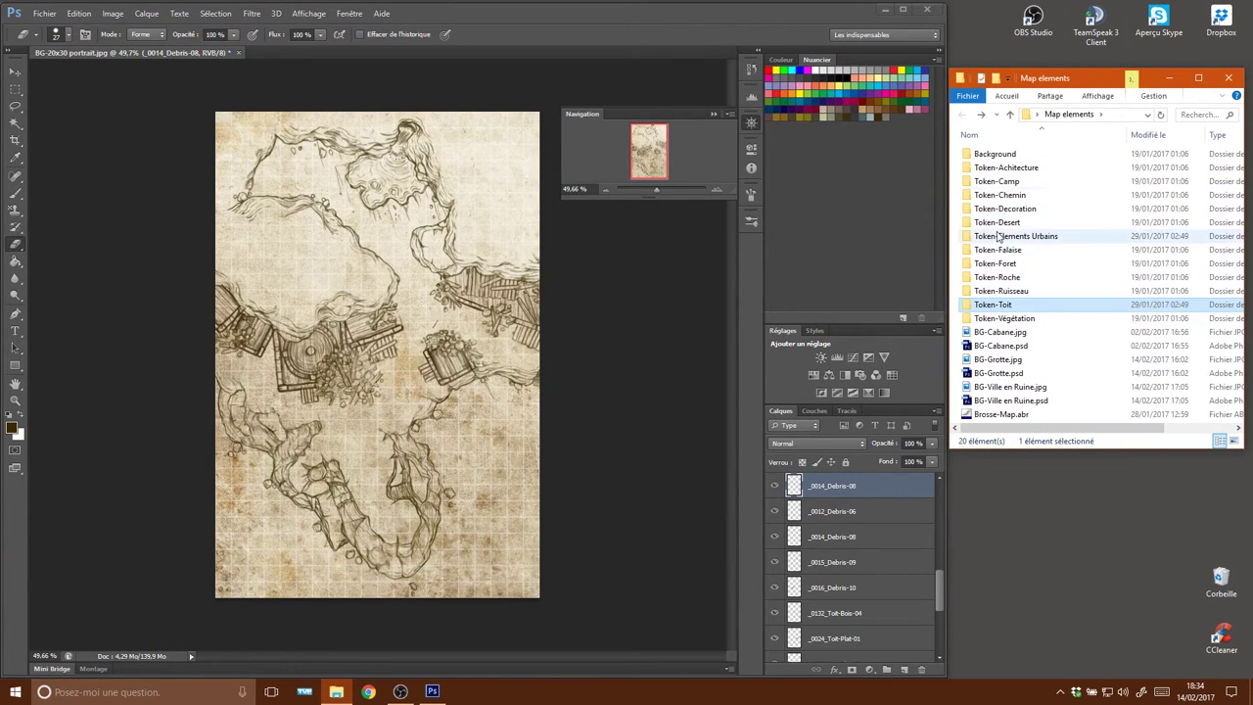
{"action": "left_click", "coordinate": [1003, 280]}
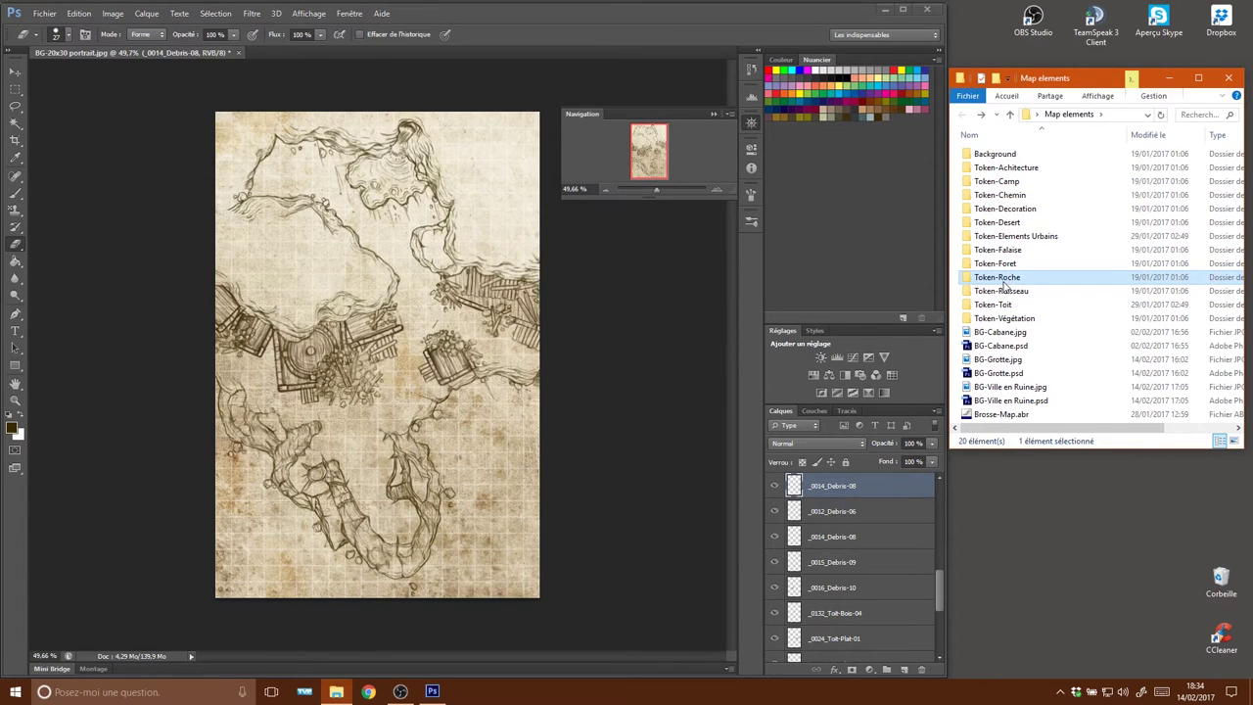
{"action": "double_click", "coordinate": [1002, 284]}
{"action": "scroll", "coordinate": [1023, 392], "scroll_direction": "down", "scroll_amount": 5}
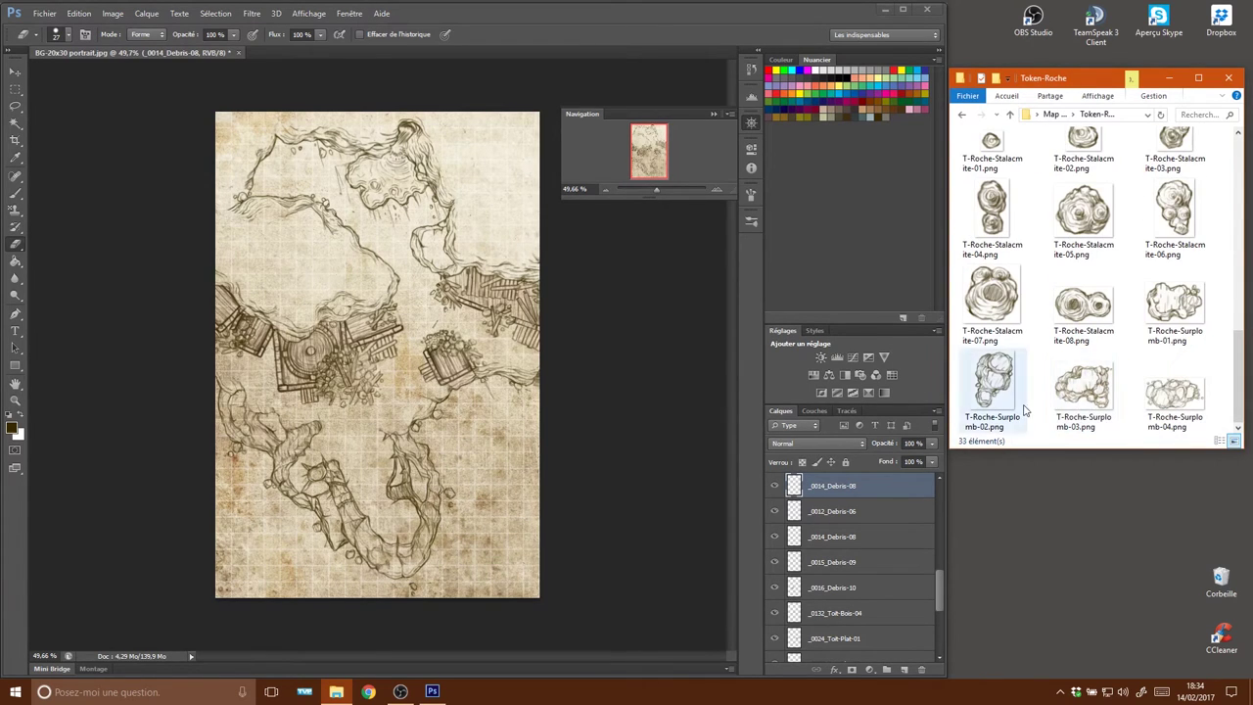
Drop T-Roche-Surplomb-03 onto the map, moved to the lower-left and slightly rotated.
{"action": "left_click_drag", "start_coordinate": [1083, 387], "coordinate": [382, 369]}
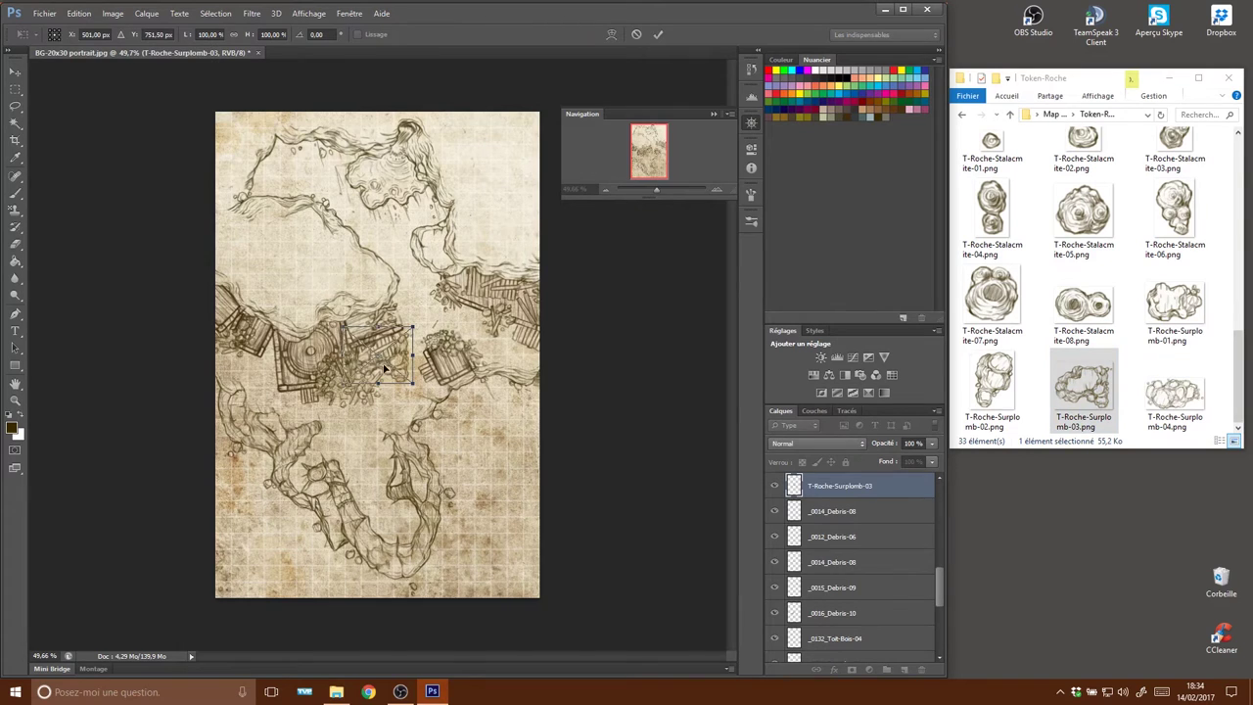
{"action": "mouse_move", "coordinate": [400, 372]}
{"action": "left_mouse_down"}
{"action": "mouse_move", "coordinate": [313, 538]}
{"action": "mouse_move", "coordinate": [284, 546]}
{"action": "mouse_move", "coordinate": [292, 565]}
{"action": "mouse_move", "coordinate": [274, 540]}
{"action": "left_mouse_up"}
{"action": "key", "text": "Return"}
{"action": "key", "text": "e"}
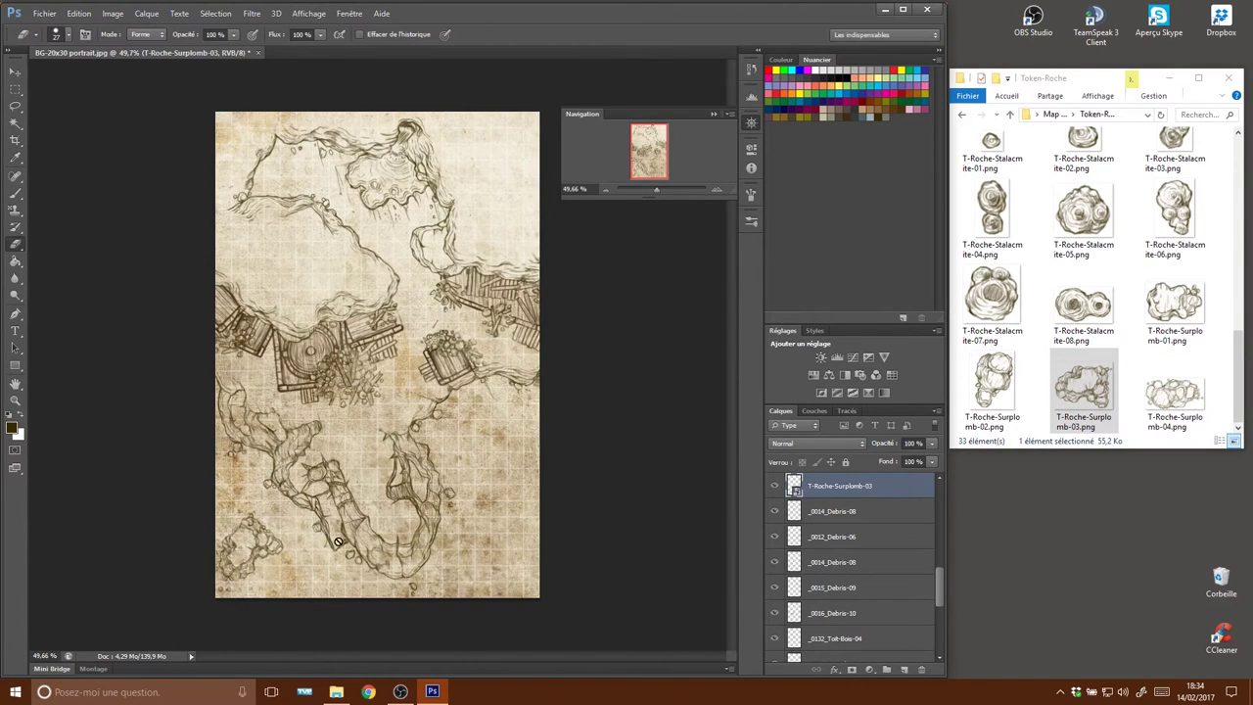
{"action": "right_click", "coordinate": [831, 488]}
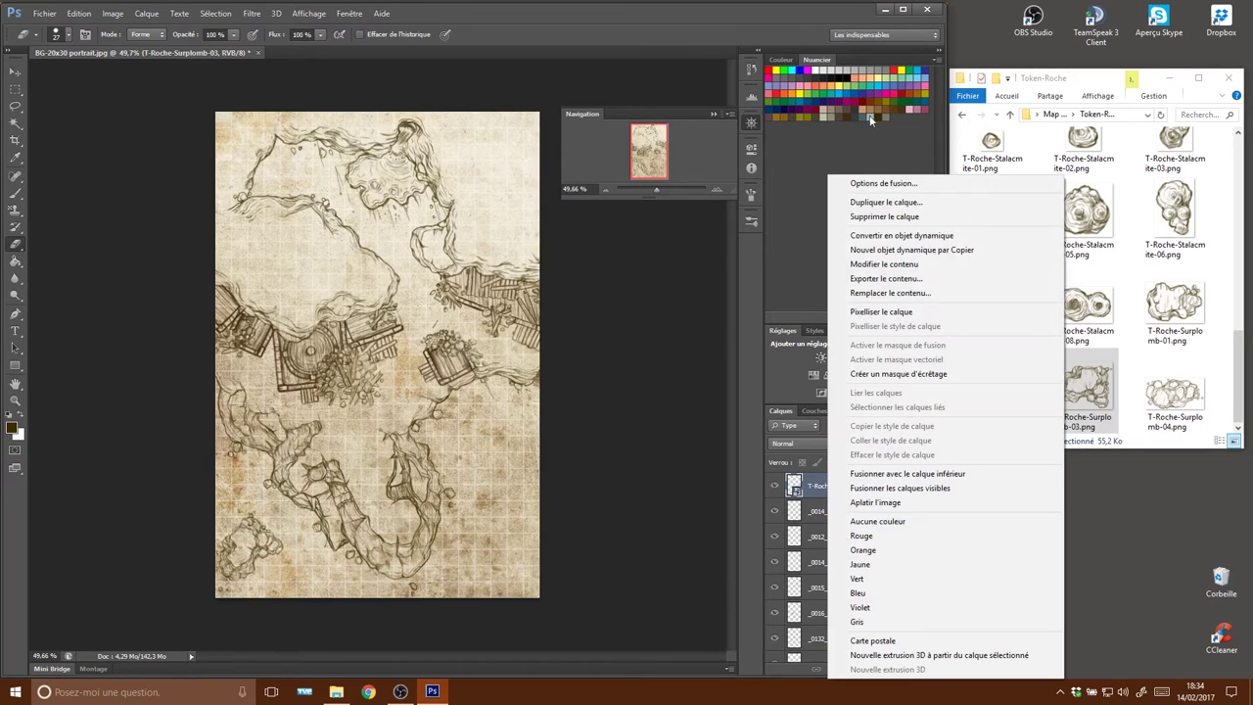
Select the layer range from _0096_Planche-02 down to _0031_Toit-Plat-08.
{"action": "left_click", "coordinate": [795, 506]}
{"action": "scroll", "coordinate": [812, 502], "scroll_direction": "up", "scroll_amount": 3}
{"action": "scroll", "coordinate": [822, 500], "scroll_direction": "up", "scroll_amount": 3}
{"action": "scroll", "coordinate": [824, 498], "scroll_direction": "up", "scroll_amount": 3}
{"action": "left_click", "coordinate": [830, 502]}
{"action": "scroll", "coordinate": [832, 529], "scroll_direction": "down", "scroll_amount": 3}
{"action": "scroll", "coordinate": [837, 558], "scroll_direction": "down", "scroll_amount": 3}
{"action": "scroll", "coordinate": [842, 573], "scroll_direction": "down", "scroll_amount": 3}
{"action": "scroll", "coordinate": [846, 585], "scroll_direction": "down", "scroll_amount": 3}
{"action": "left_click", "coordinate": [842, 605]}
{"action": "scroll", "coordinate": [846, 597], "scroll_direction": "up", "scroll_amount": 1}
{"action": "scroll", "coordinate": [851, 593], "scroll_direction": "up", "scroll_amount": 3}
{"action": "left_click_drag", "start_coordinate": [940, 600], "coordinate": [936, 495]}
{"action": "left_click", "coordinate": [845, 506]}
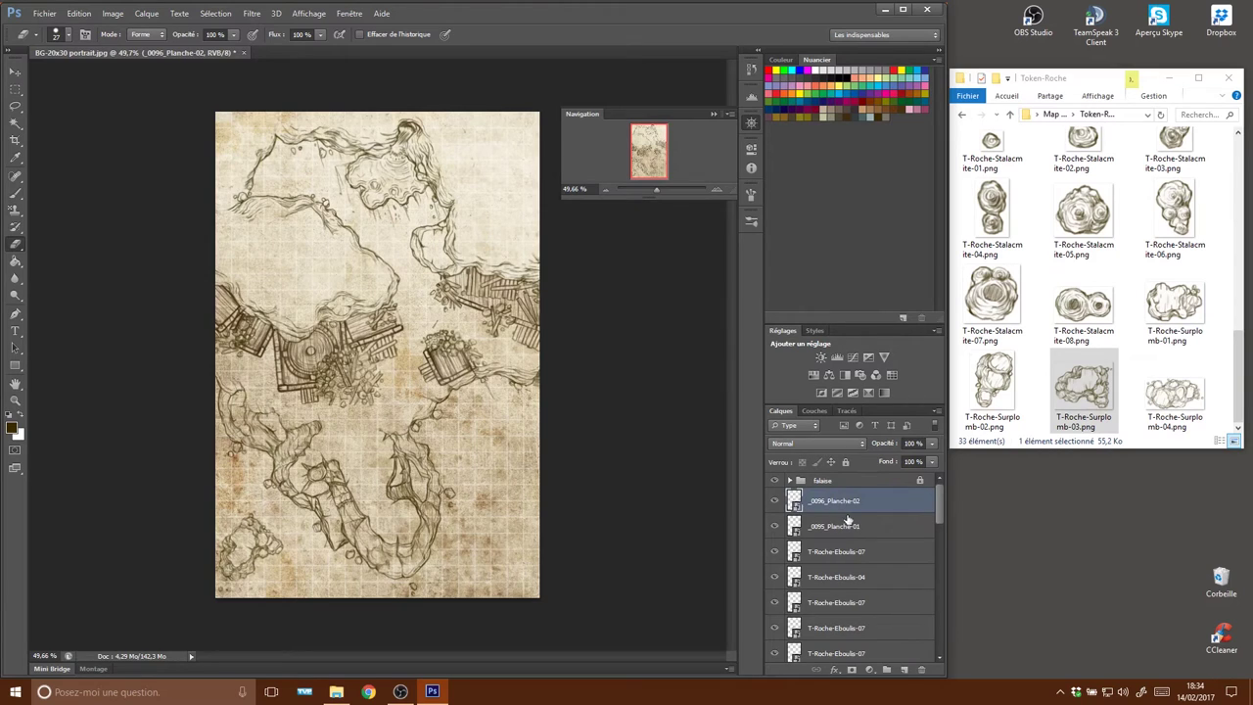
{"action": "left_click_drag", "start_coordinate": [938, 507], "coordinate": [940, 679]}
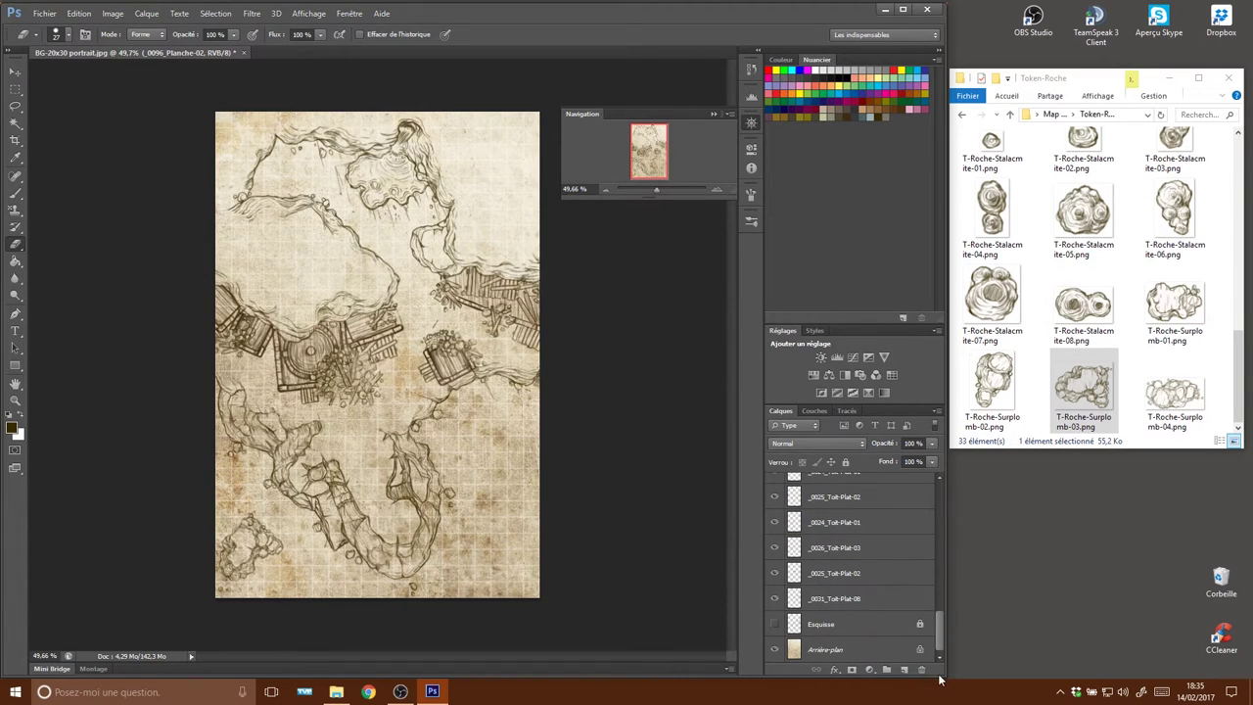
{"action": "left_click", "coordinate": [840, 599], "text": "shift"}
Rasterize the selected plank, rubble, debris and roof layers.
{"action": "right_click", "coordinate": [827, 560]}
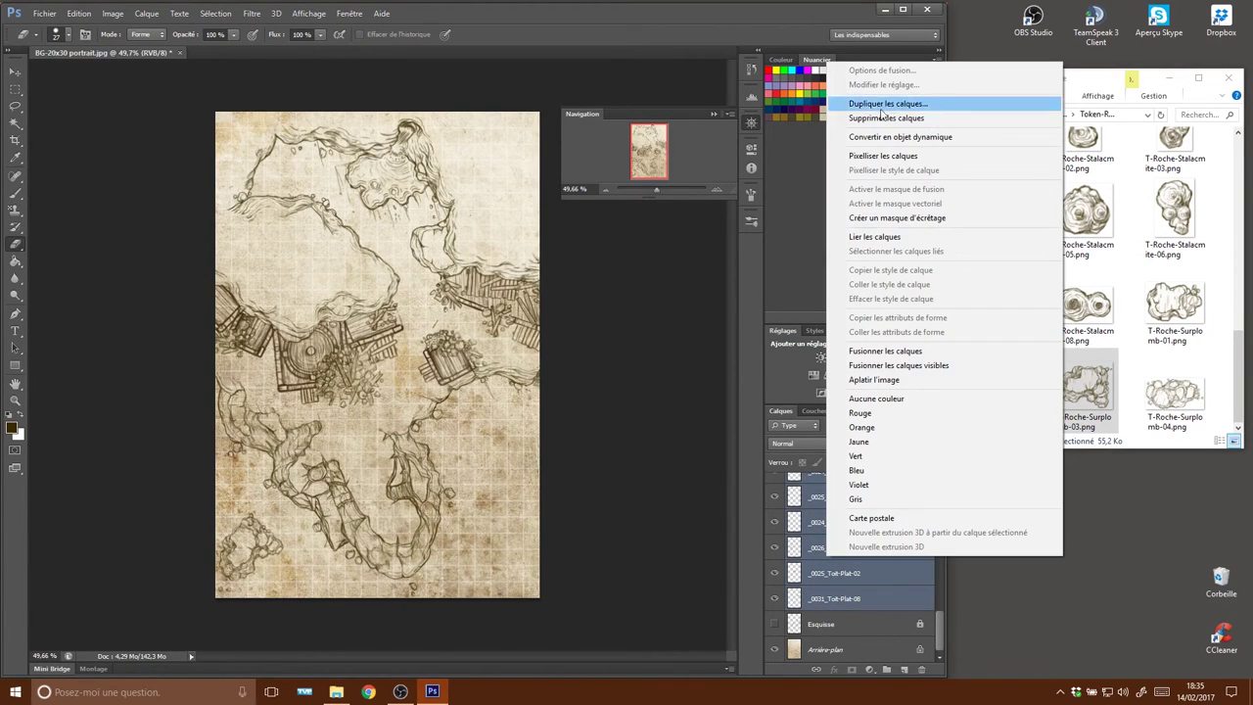
{"action": "left_click", "coordinate": [886, 155]}
{"action": "scroll", "coordinate": [871, 602], "scroll_direction": "up", "scroll_amount": 2}
{"action": "scroll", "coordinate": [871, 599], "scroll_direction": "up", "scroll_amount": 5}
{"action": "scroll", "coordinate": [870, 601], "scroll_direction": "up", "scroll_amount": 5}
{"action": "scroll", "coordinate": [855, 538], "scroll_direction": "up", "scroll_amount": 5}
Create a new layer group named Ville.
{"action": "left_click", "coordinate": [846, 520]}
{"action": "left_click", "coordinate": [886, 669]}
{"action": "double_click", "coordinate": [829, 497]}
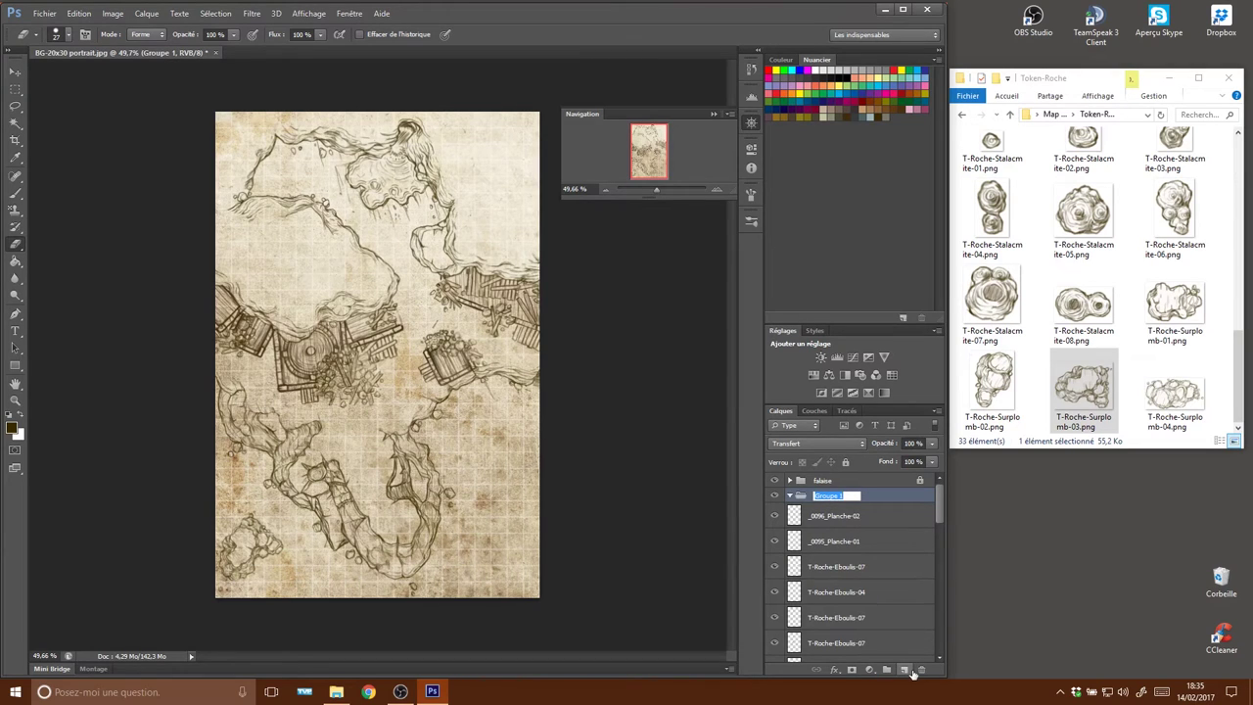
{"action": "type", "text": "Ville"}
{"action": "key", "text": "Return"}
Select the _0096_Planche-02 through Toit-Plat layers into the Ville group.
{"action": "left_click", "coordinate": [827, 515]}
{"action": "scroll", "coordinate": [852, 607], "scroll_direction": "down", "scroll_amount": 3}
{"action": "scroll", "coordinate": [857, 625], "scroll_direction": "down", "scroll_amount": 2}
{"action": "scroll", "coordinate": [857, 625], "scroll_direction": "down", "scroll_amount": 3}
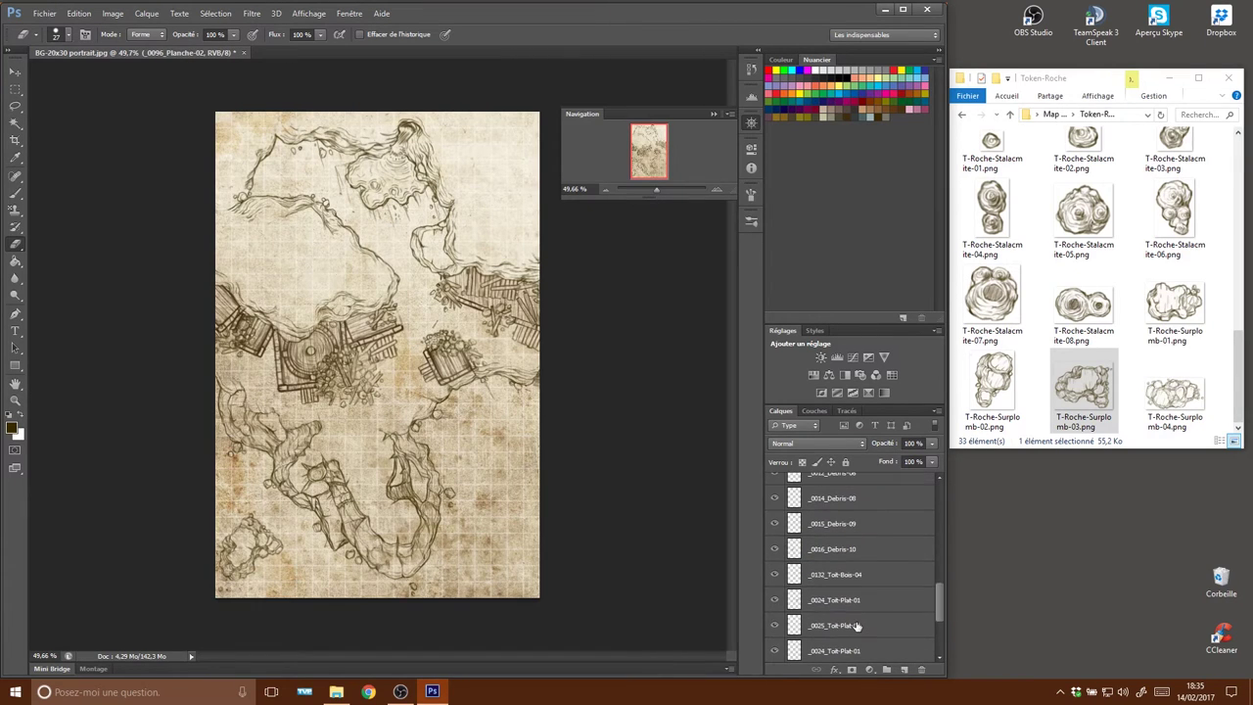
{"action": "scroll", "coordinate": [855, 629], "scroll_direction": "down", "scroll_amount": 2}
{"action": "scroll", "coordinate": [855, 631], "scroll_direction": "down", "scroll_amount": 3}
{"action": "left_click", "coordinate": [842, 594], "text": "shift"}
{"action": "scroll", "coordinate": [841, 577], "scroll_direction": "up", "scroll_amount": 3}
{"action": "scroll", "coordinate": [840, 553], "scroll_direction": "up", "scroll_amount": 3}
{"action": "scroll", "coordinate": [839, 531], "scroll_direction": "up", "scroll_amount": 3}
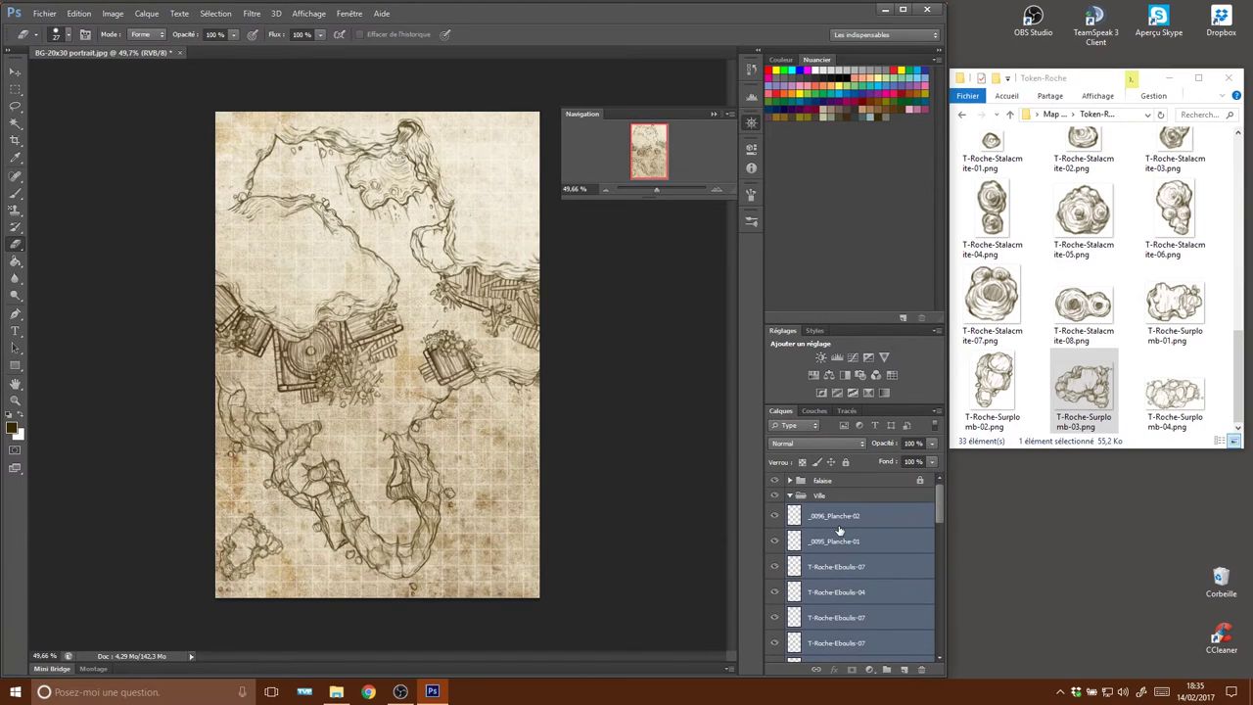
Collapse and lock the Ville group, then drop T-Roche-Surplomb-02 onto the map.
{"action": "left_click", "coordinate": [822, 495]}
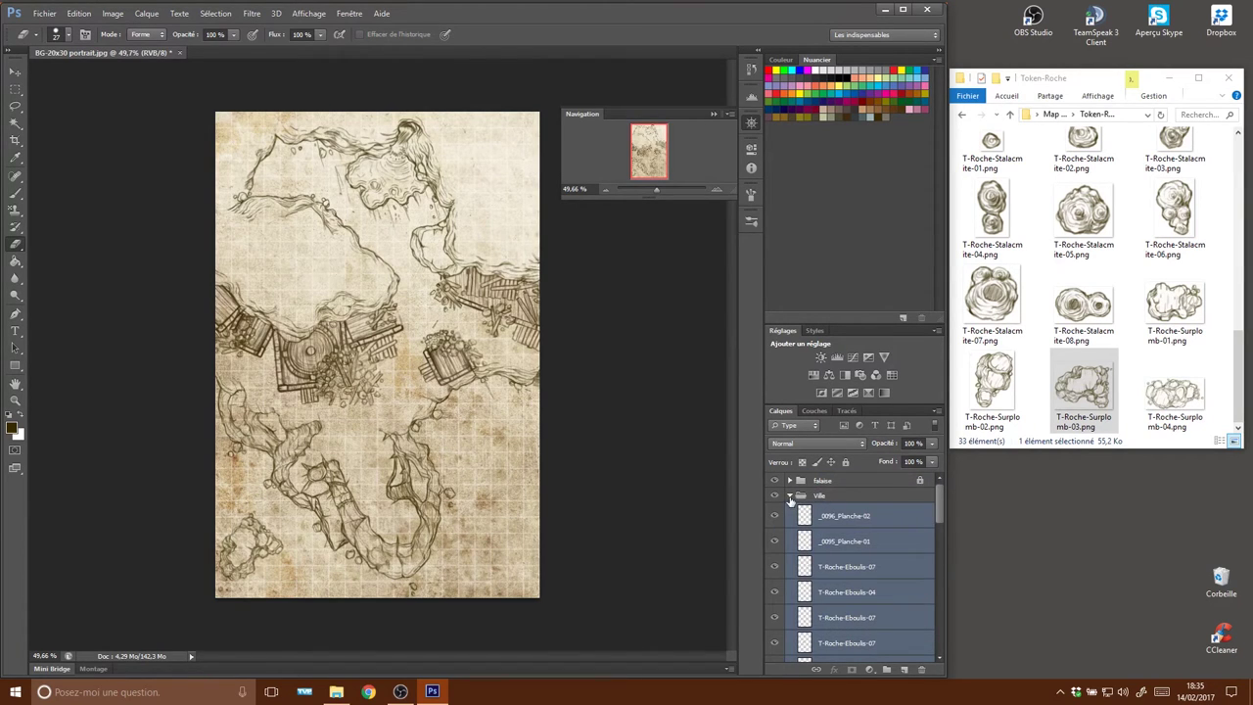
{"action": "left_click", "coordinate": [790, 496]}
{"action": "left_click", "coordinate": [846, 462]}
{"action": "left_click", "coordinate": [837, 521]}
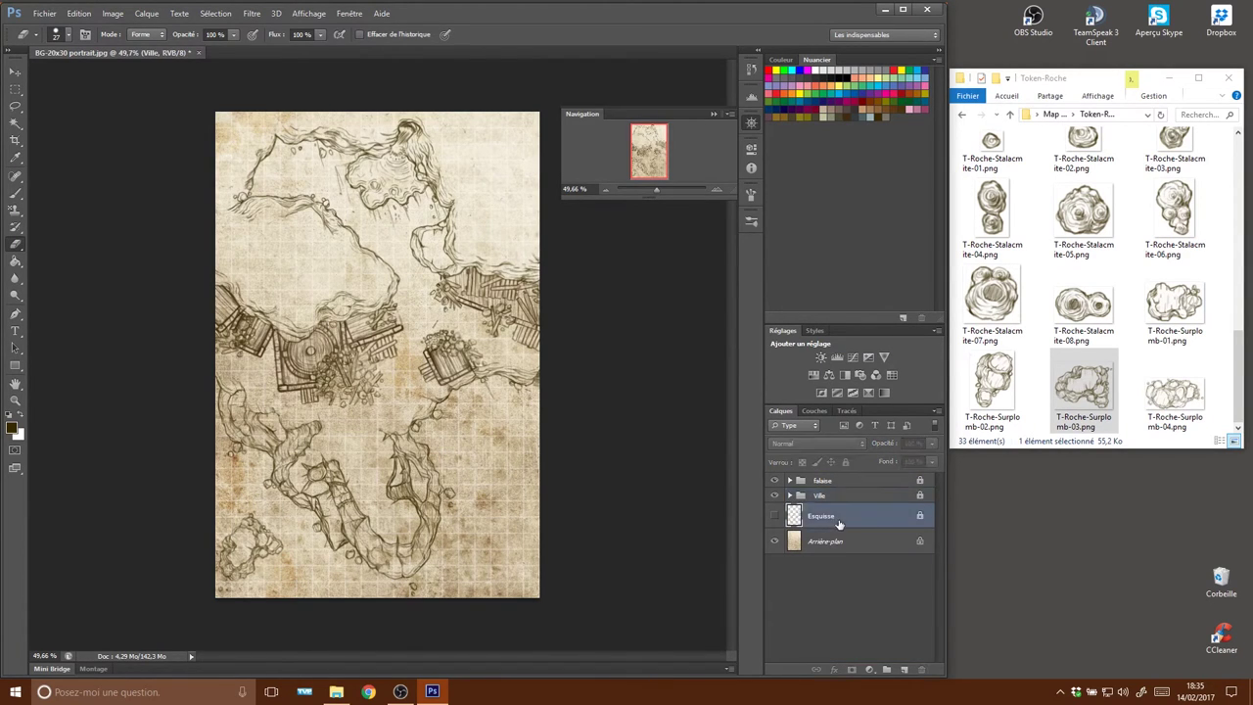
{"action": "left_click", "coordinate": [834, 481]}
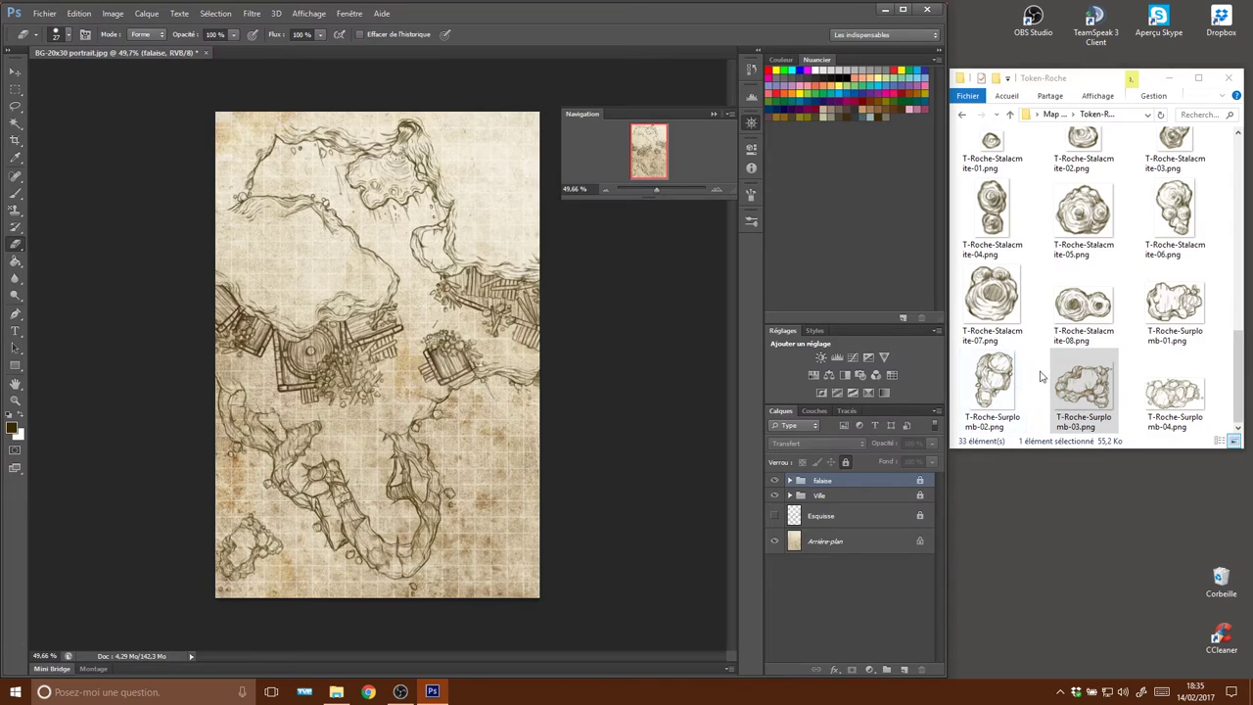
{"action": "left_click_drag", "start_coordinate": [1008, 392], "coordinate": [519, 529]}
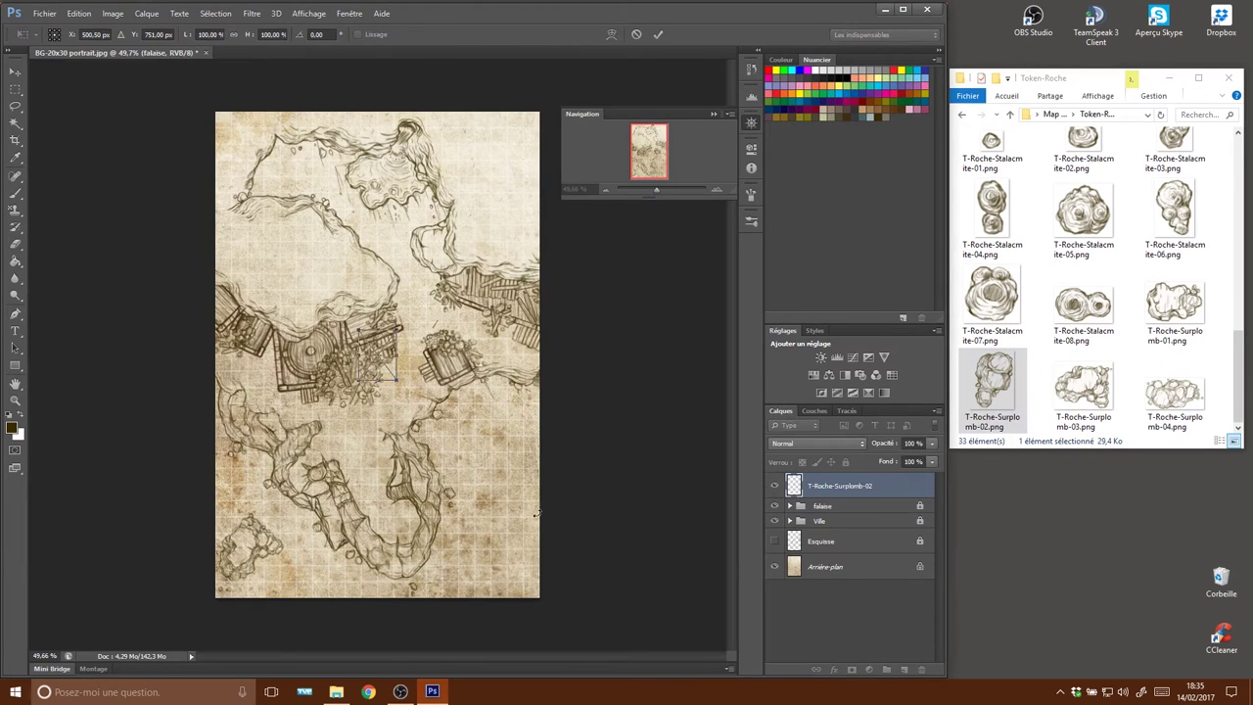
Move the T-Roche-Surplomb-02 rock to the lower right, rotate it, and commit.
{"action": "left_click_drag", "start_coordinate": [389, 366], "coordinate": [507, 504]}
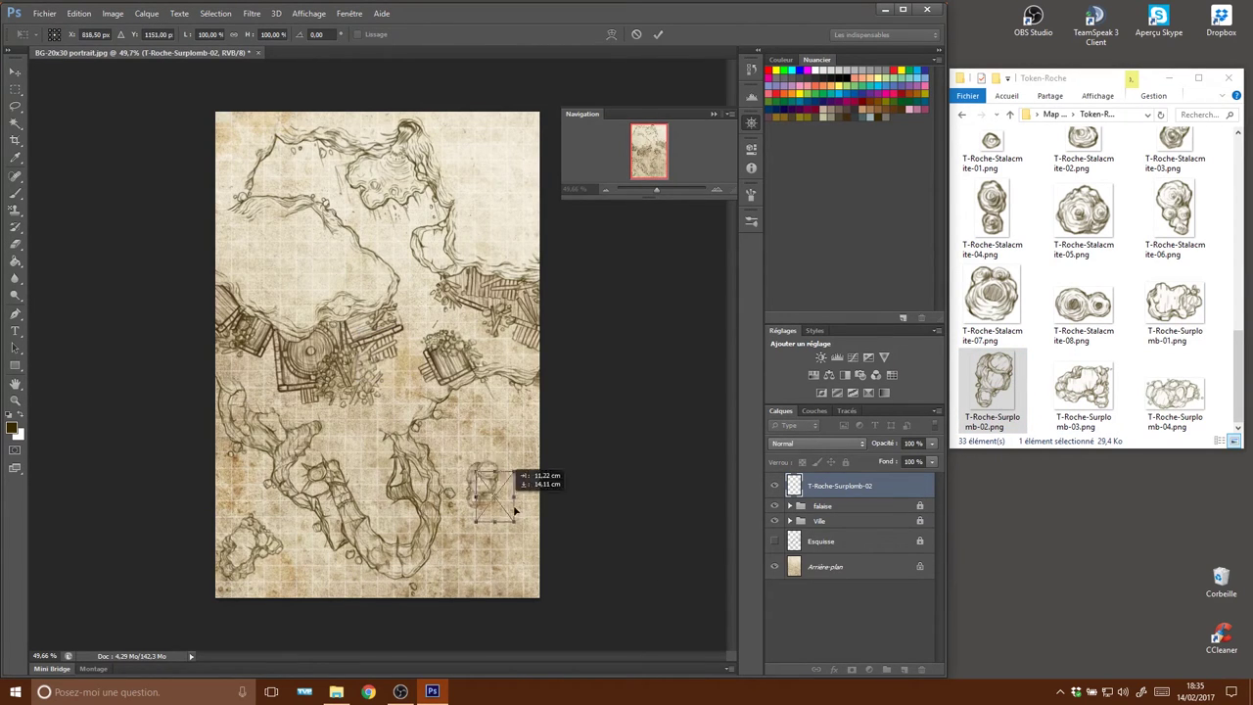
{"action": "left_click_drag", "start_coordinate": [548, 544], "coordinate": [545, 478]}
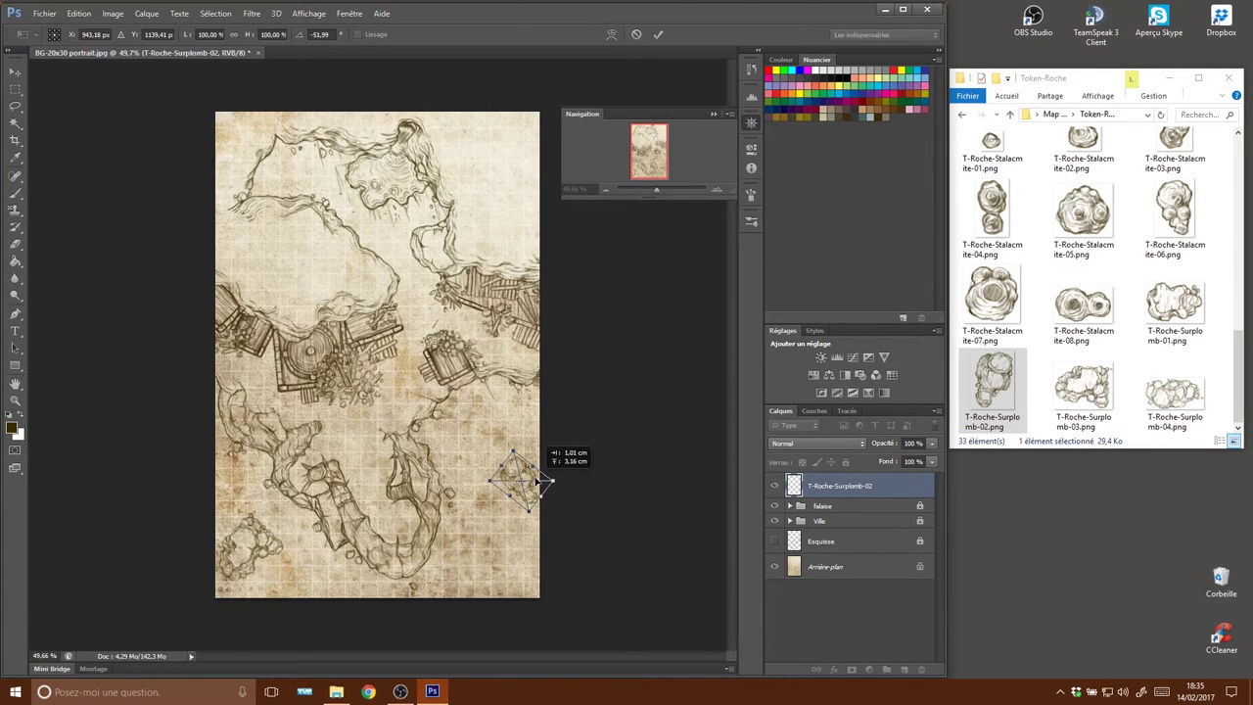
{"action": "key", "text": "Return"}
{"action": "key", "text": "e"}
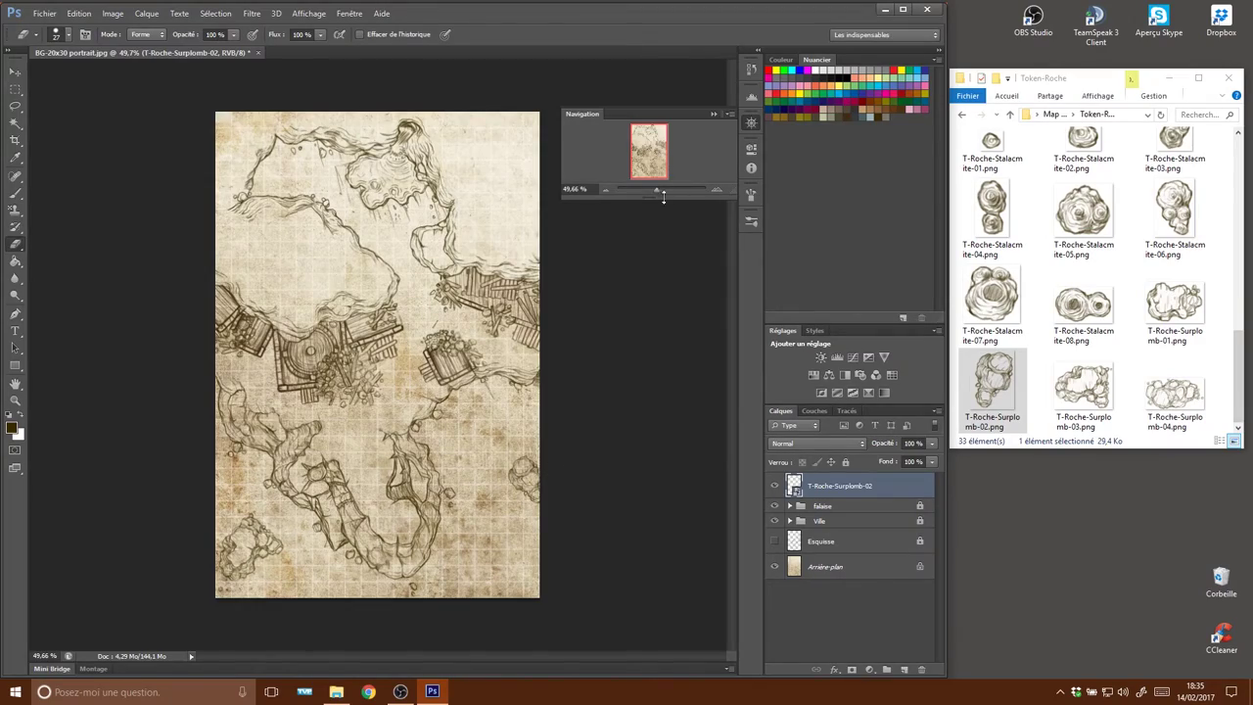
Zoom out to about 116% and pan toward the lower cave passage.
{"action": "left_click_drag", "start_coordinate": [658, 190], "coordinate": [668, 190]}
{"action": "left_click_drag", "start_coordinate": [650, 146], "coordinate": [666, 171]}
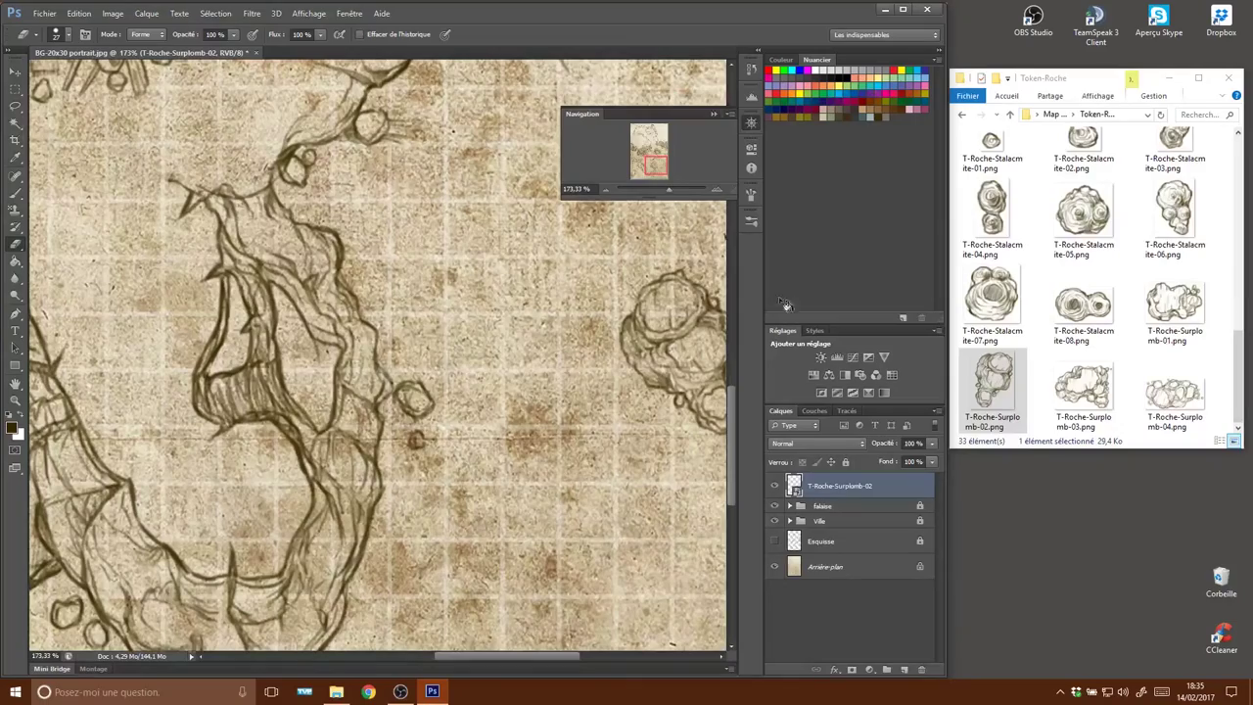
{"action": "left_click_drag", "start_coordinate": [669, 193], "coordinate": [663, 191]}
{"action": "mouse_move", "coordinate": [563, 291]}
{"action": "left_mouse_down"}
{"action": "mouse_move", "coordinate": [488, 328]}
{"action": "mouse_move", "coordinate": [512, 282]}
{"action": "left_mouse_up"}
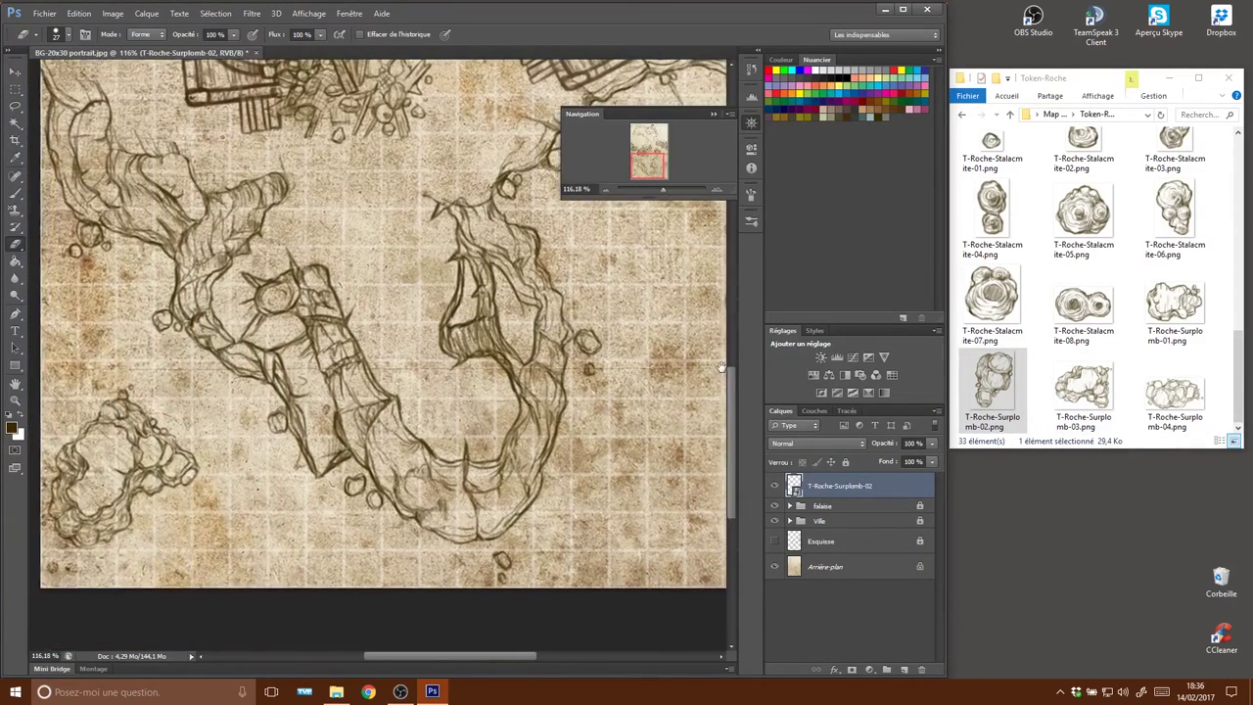
{"action": "left_click_drag", "start_coordinate": [599, 411], "coordinate": [712, 322]}
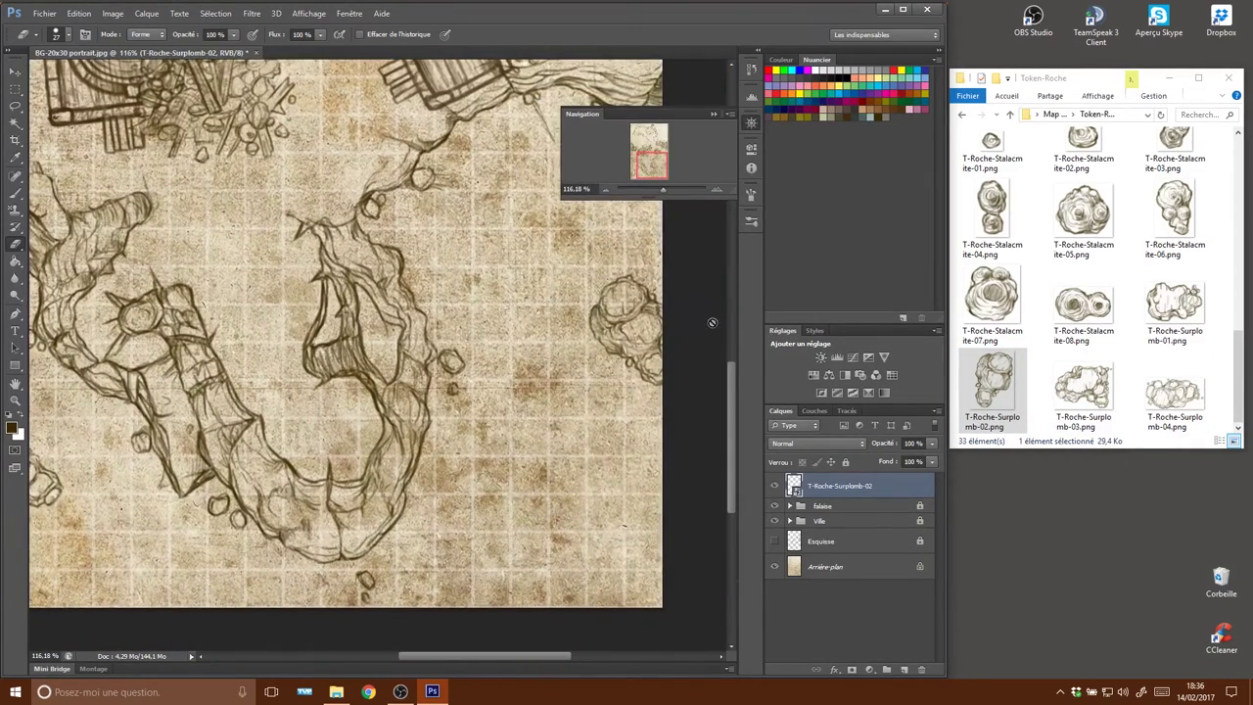
Cancel T-Roche-Surplomb-04 and place T-Roche-Surplomb-01 bottom-right, rotated about 51 degrees.
{"action": "mouse_move", "coordinate": [1174, 391]}
{"action": "left_mouse_down"}
{"action": "mouse_move", "coordinate": [471, 298]}
{"action": "mouse_move", "coordinate": [533, 301]}
{"action": "left_mouse_up"}
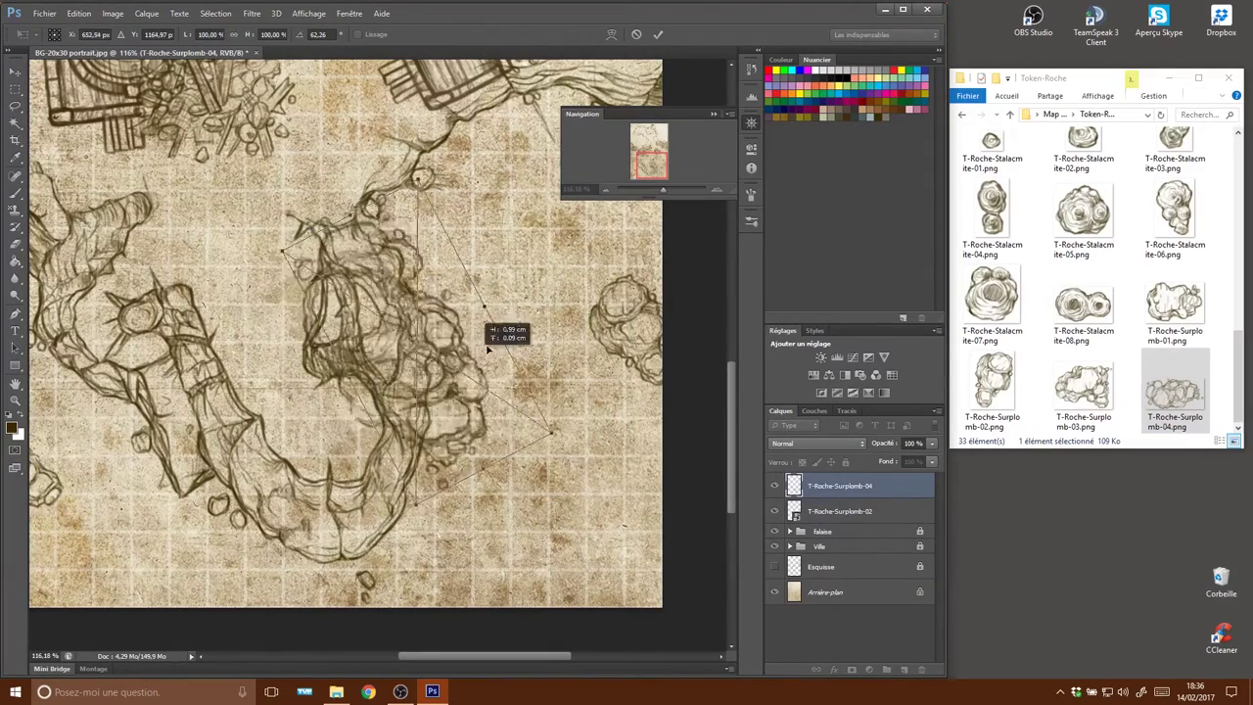
{"action": "left_click_drag", "start_coordinate": [533, 300], "coordinate": [583, 281]}
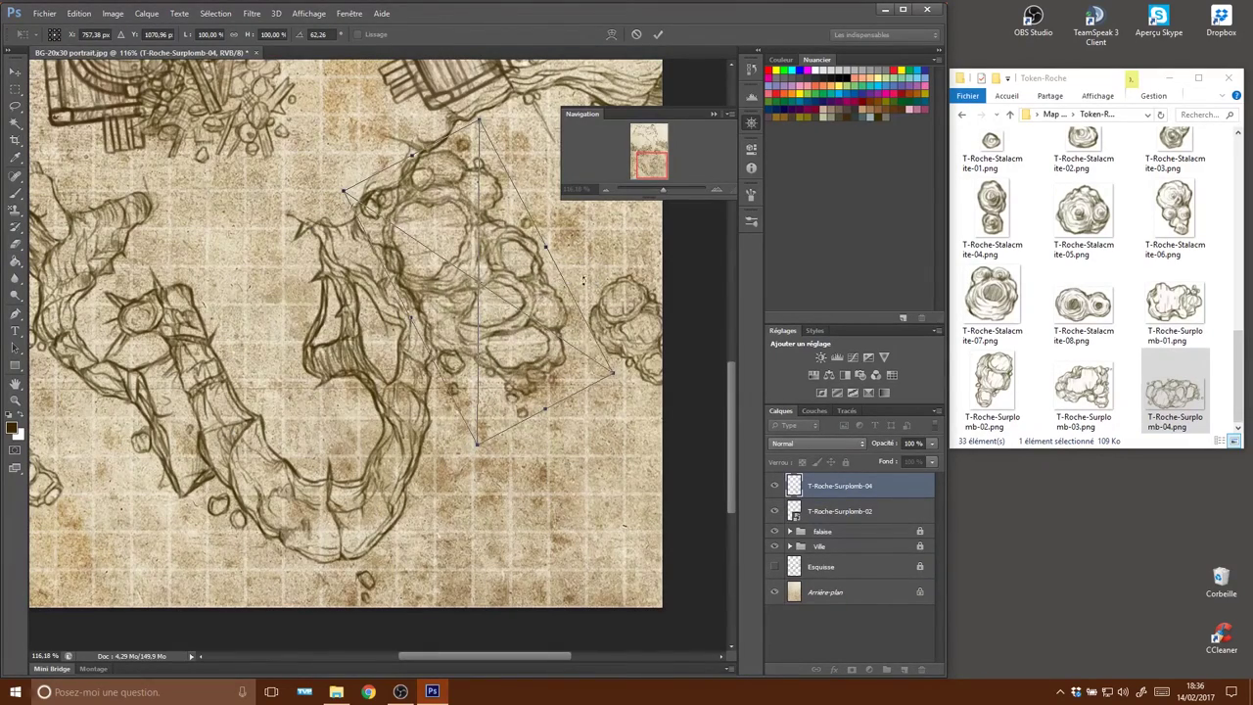
{"action": "key", "text": "Escape"}
{"action": "mouse_move", "coordinate": [1174, 304]}
{"action": "left_mouse_down"}
{"action": "mouse_move", "coordinate": [1103, 387]}
{"action": "mouse_move", "coordinate": [604, 556]}
{"action": "left_mouse_up"}
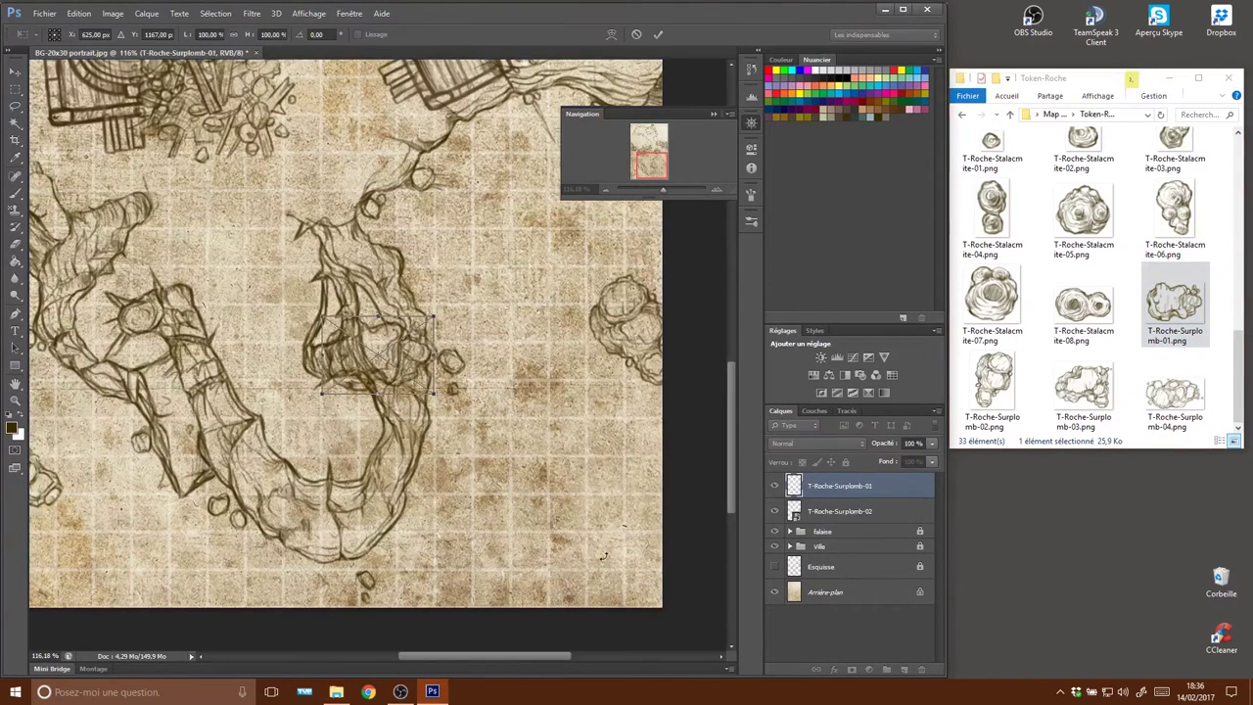
{"action": "left_click_drag", "start_coordinate": [397, 358], "coordinate": [592, 571]}
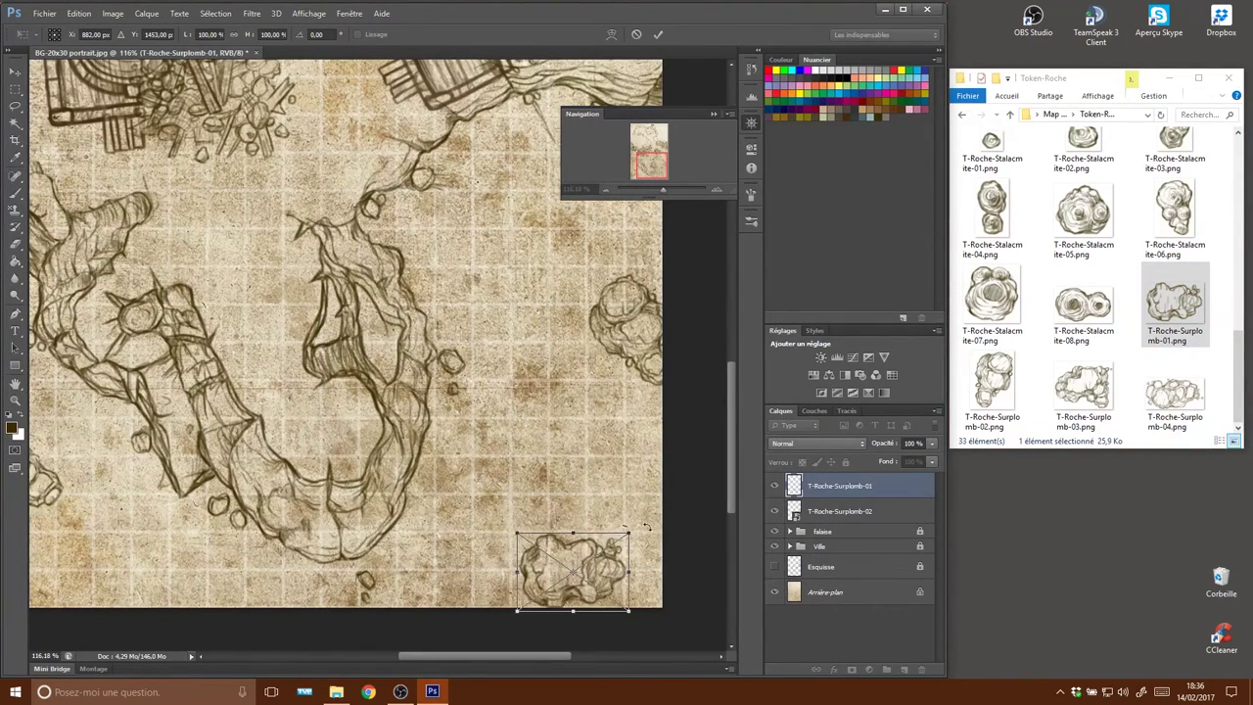
{"action": "mouse_move", "coordinate": [634, 526]}
{"action": "left_mouse_down"}
{"action": "mouse_move", "coordinate": [642, 585]}
{"action": "mouse_move", "coordinate": [608, 575]}
{"action": "left_mouse_up"}
{"action": "key", "text": "Return"}
{"action": "key", "text": "e"}
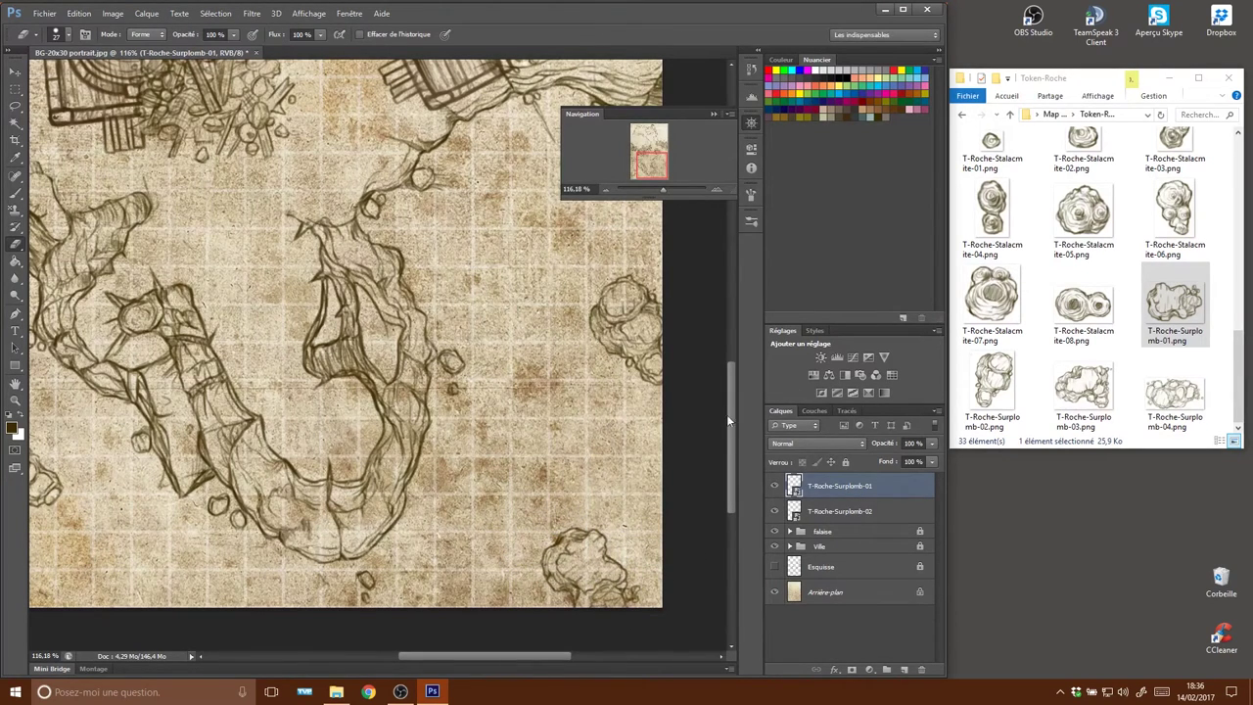
Rasterize the T-Roche-Surplomb-01 layer and move the rock up and left.
{"action": "left_click", "coordinate": [590, 555]}
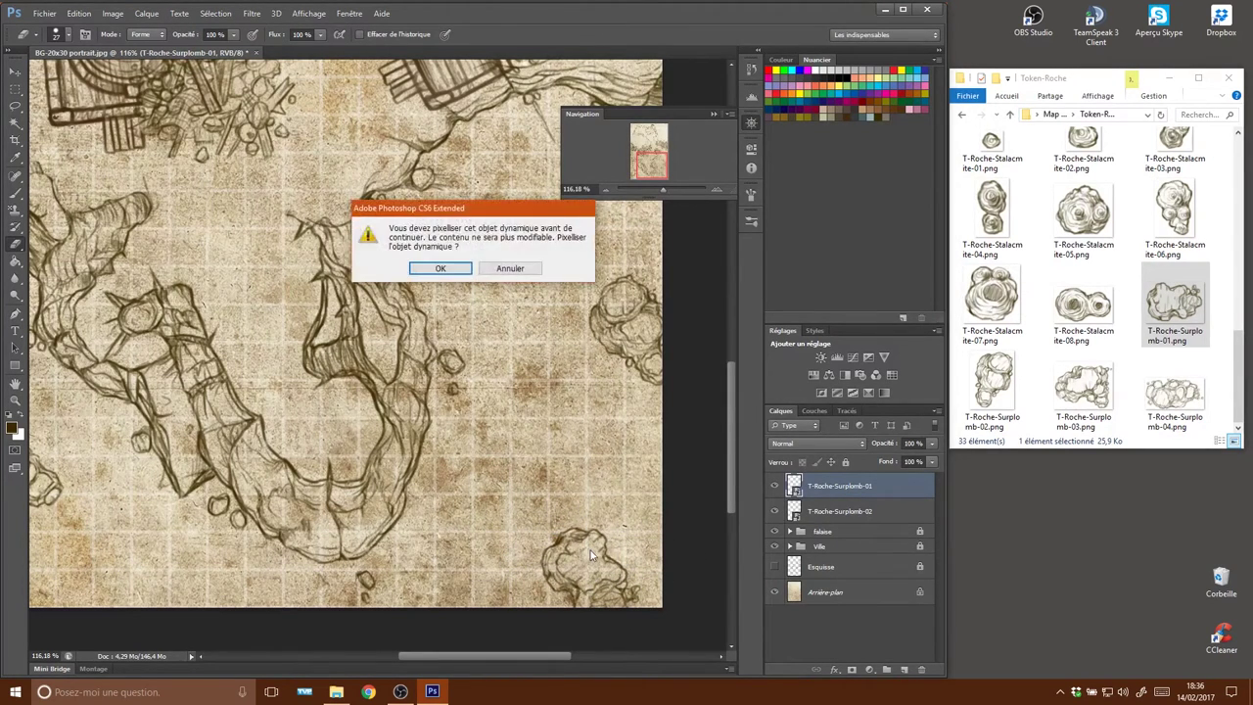
{"action": "left_click", "coordinate": [461, 267]}
{"action": "key", "text": "v"}
{"action": "left_click_drag", "start_coordinate": [586, 566], "coordinate": [567, 497]}
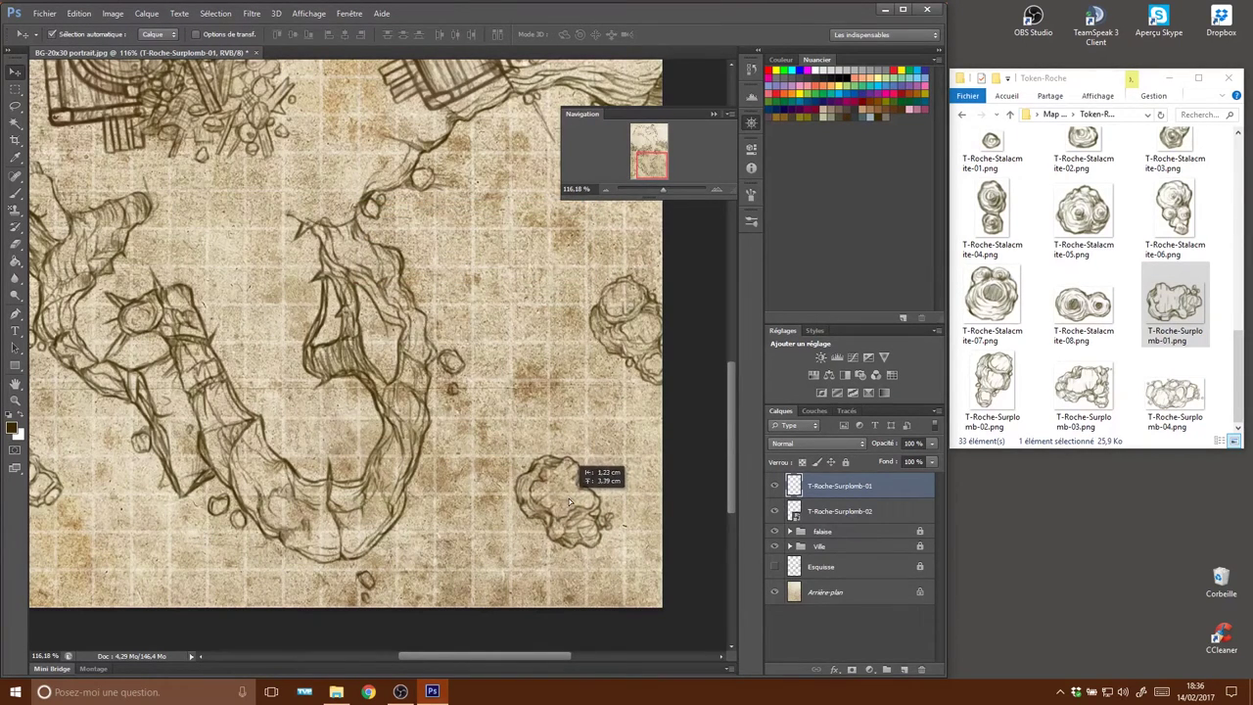
{"action": "scroll", "coordinate": [1116, 338], "scroll_direction": "up", "scroll_amount": 5}
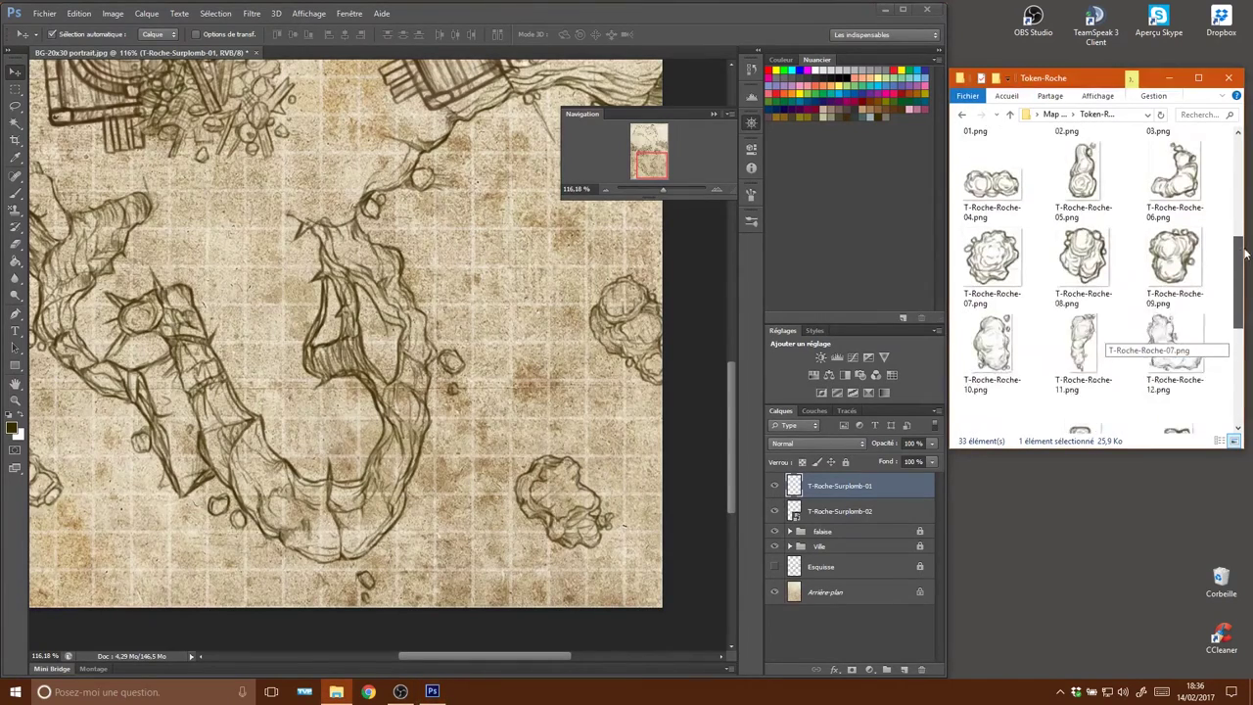
{"action": "mouse_move", "coordinate": [568, 511]}
{"action": "left_mouse_down"}
{"action": "mouse_move", "coordinate": [560, 526]}
{"action": "mouse_move", "coordinate": [526, 522]}
{"action": "left_mouse_up"}
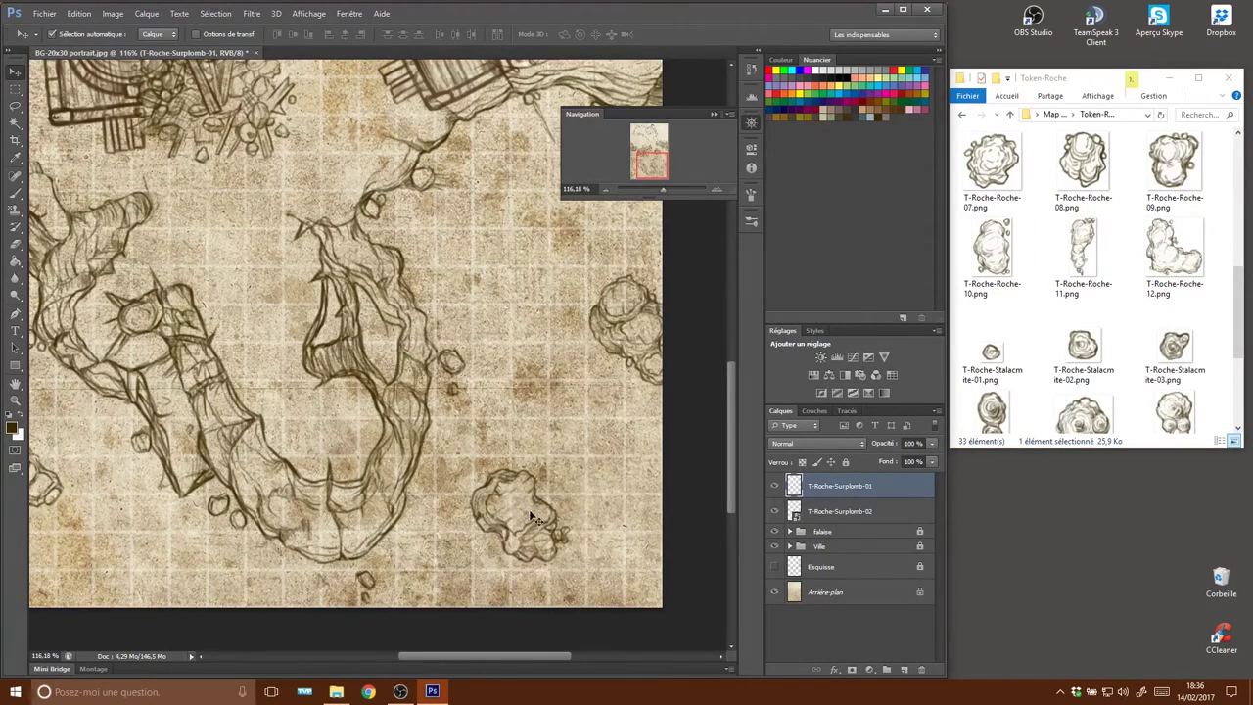
Rotate the rock to about 105 degrees, shift it up-right, and commit.
{"action": "key", "text": "ctrl+t"}
{"action": "left_click_drag", "start_coordinate": [577, 556], "coordinate": [470, 544]}
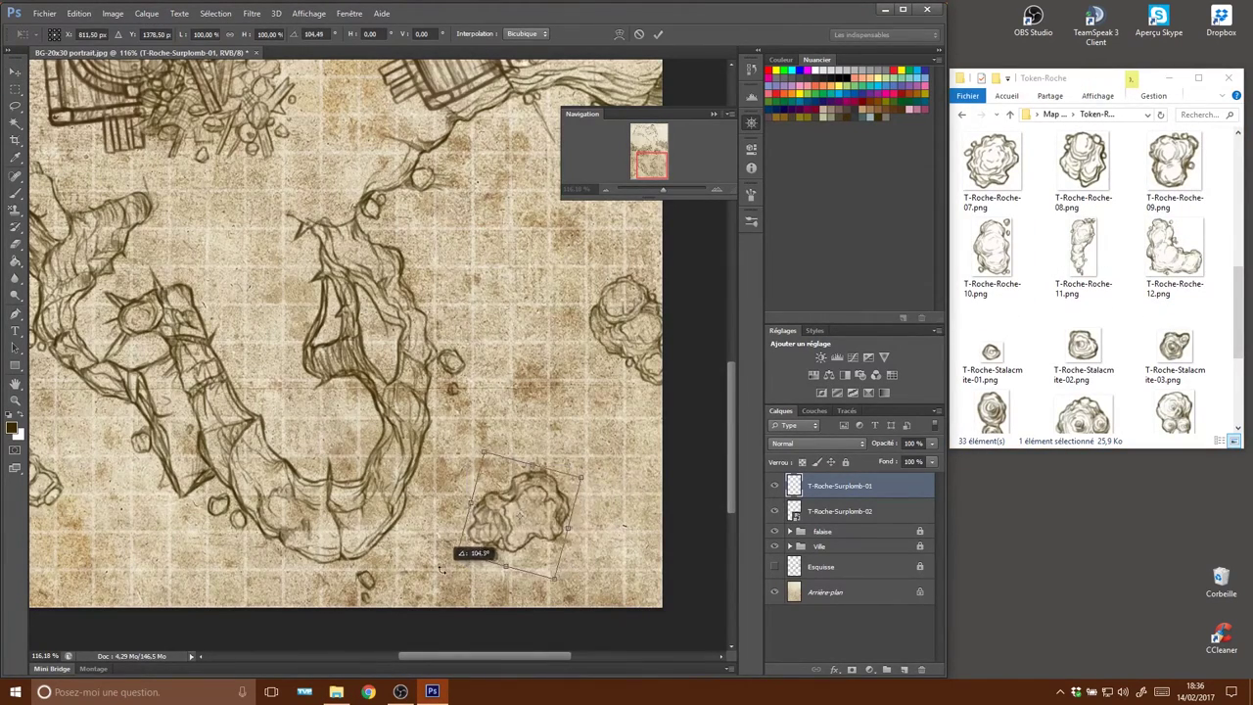
{"action": "left_click_drag", "start_coordinate": [545, 519], "coordinate": [578, 501]}
{"action": "key", "text": "Return"}
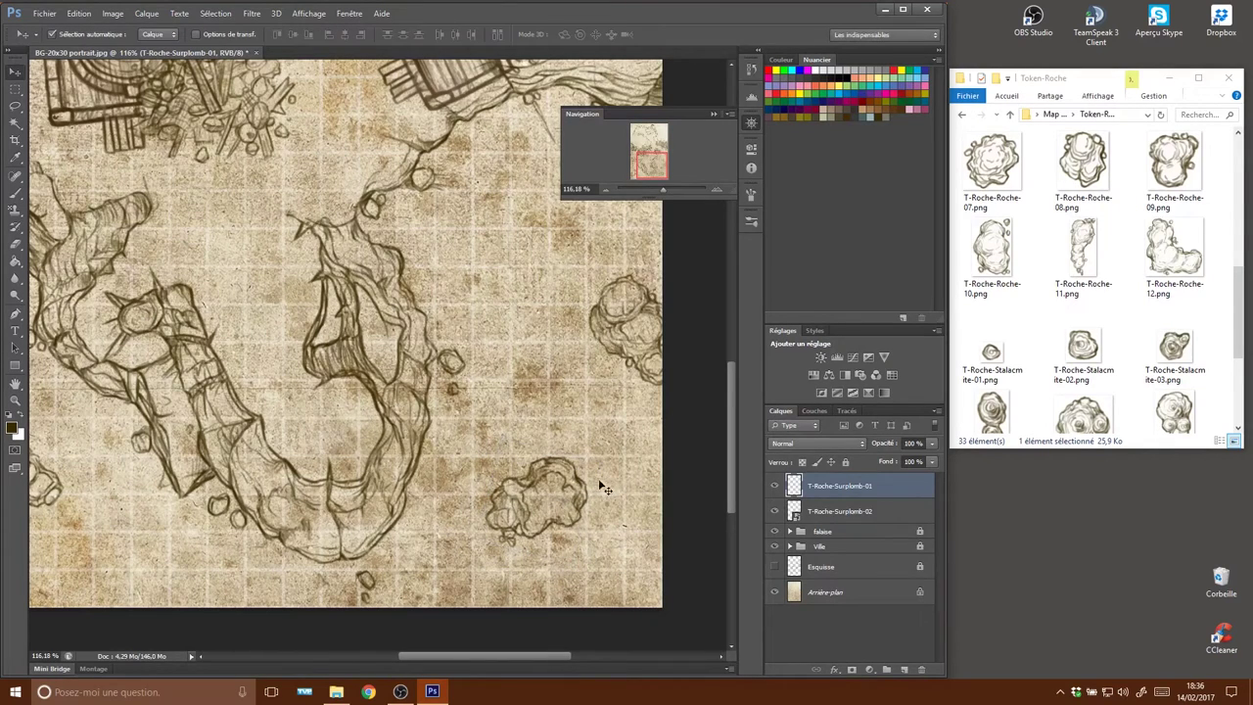
{"action": "left_click_drag", "start_coordinate": [533, 656], "coordinate": [552, 655]}
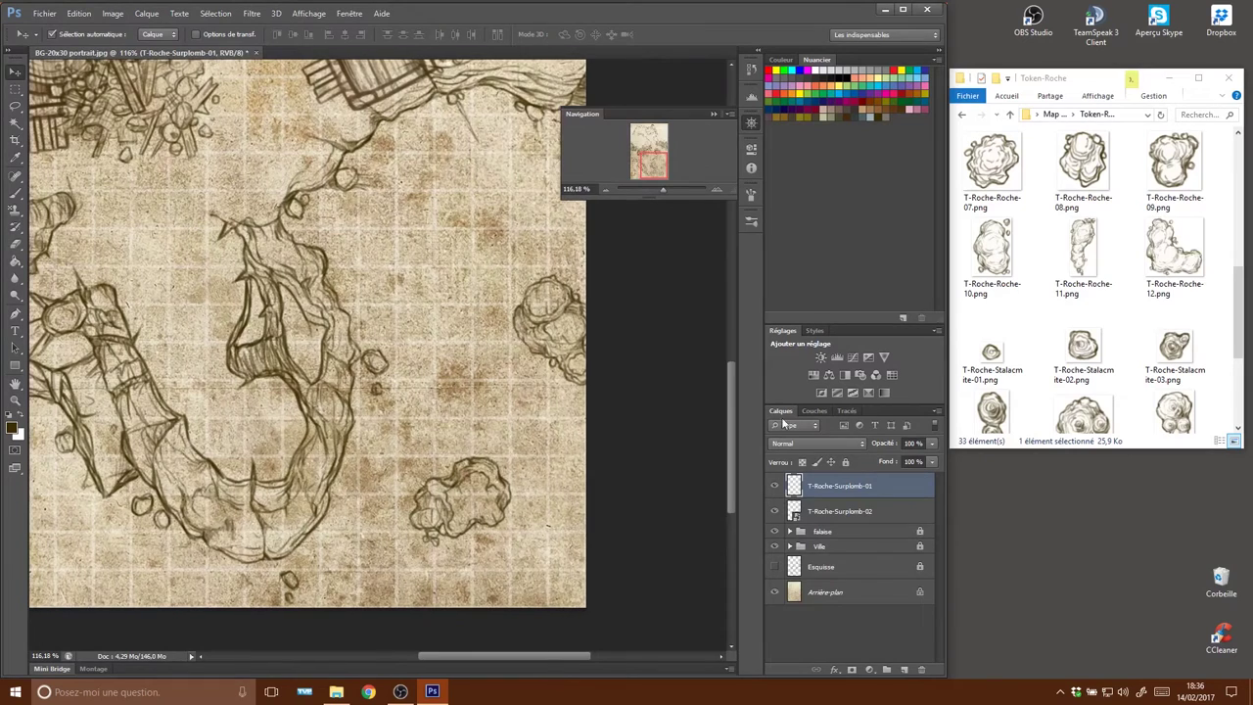
{"action": "left_click_drag", "start_coordinate": [1236, 313], "coordinate": [1241, 181]}
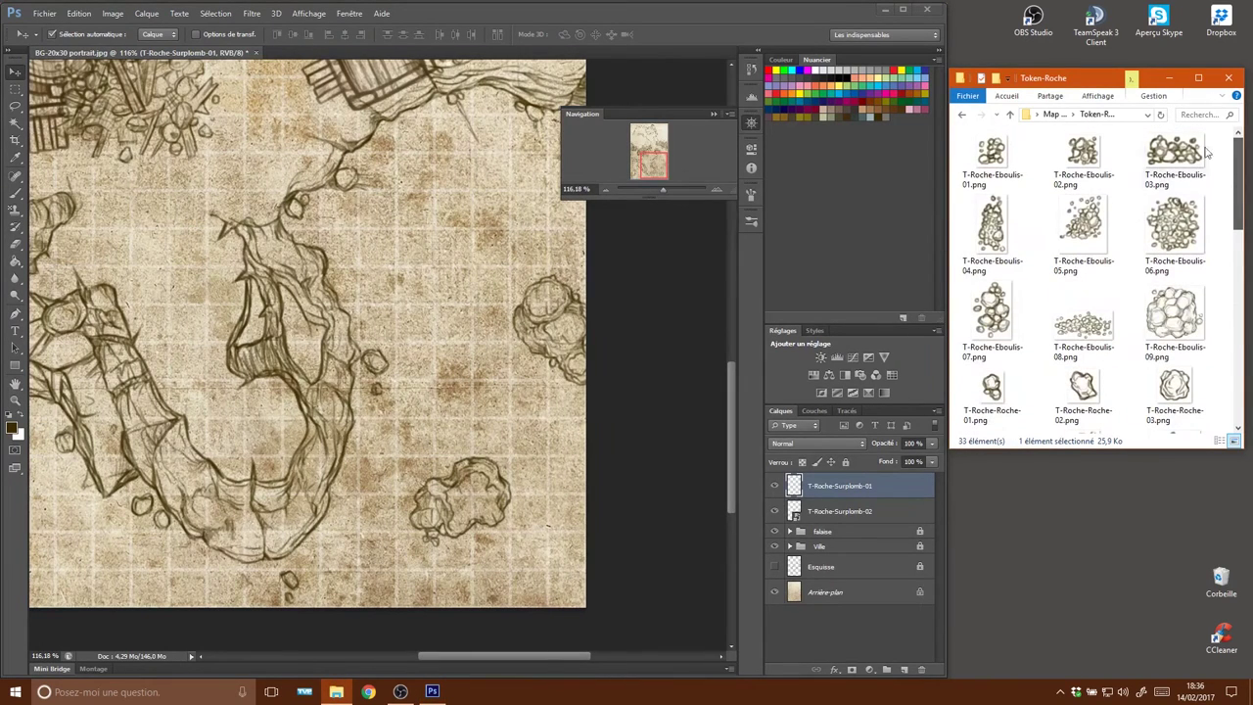
Place T-Roche-Eboulis-03 and T-Roche-Eboulis-06 (rotated ~53°), then preview Eboulis-04 and close it.
{"action": "mouse_move", "coordinate": [1178, 157]}
{"action": "left_mouse_down"}
{"action": "mouse_move", "coordinate": [380, 355]}
{"action": "mouse_move", "coordinate": [423, 389]}
{"action": "mouse_move", "coordinate": [354, 274]}
{"action": "mouse_move", "coordinate": [357, 237]}
{"action": "left_mouse_up"}
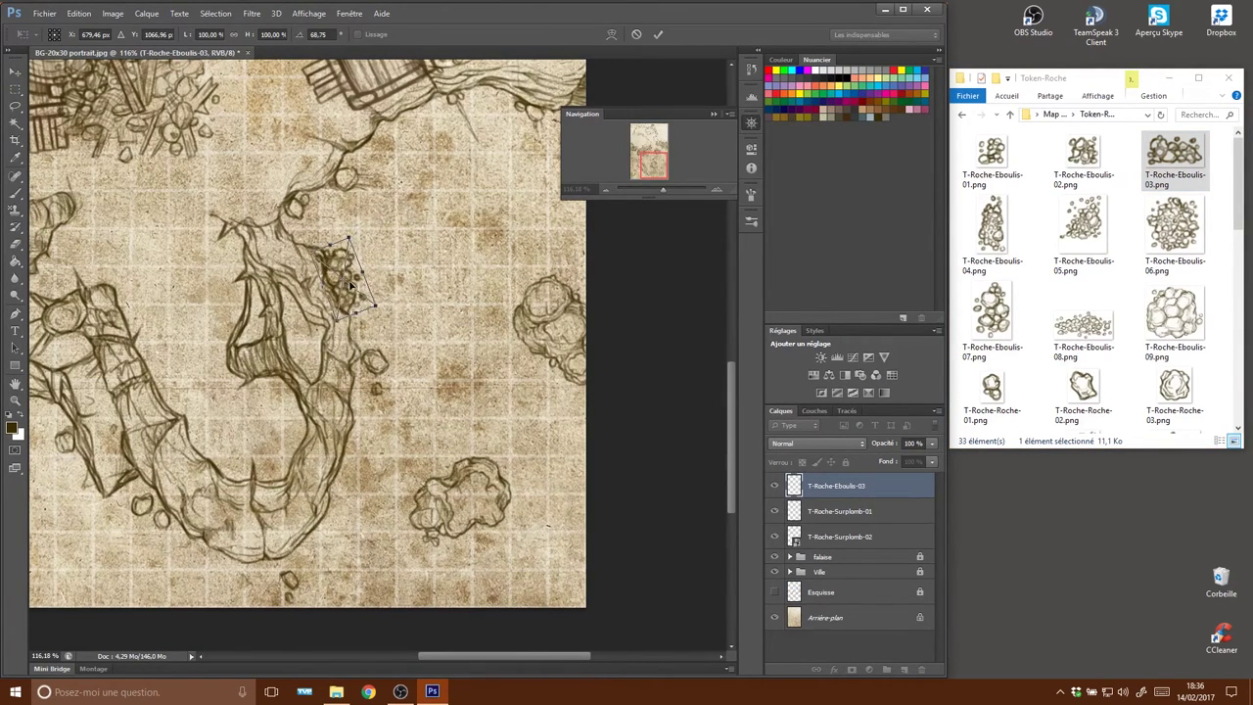
{"action": "key", "text": "Return"}
{"action": "mouse_move", "coordinate": [1175, 223]}
{"action": "left_mouse_down"}
{"action": "mouse_move", "coordinate": [377, 354]}
{"action": "mouse_move", "coordinate": [468, 135]}
{"action": "left_mouse_up"}
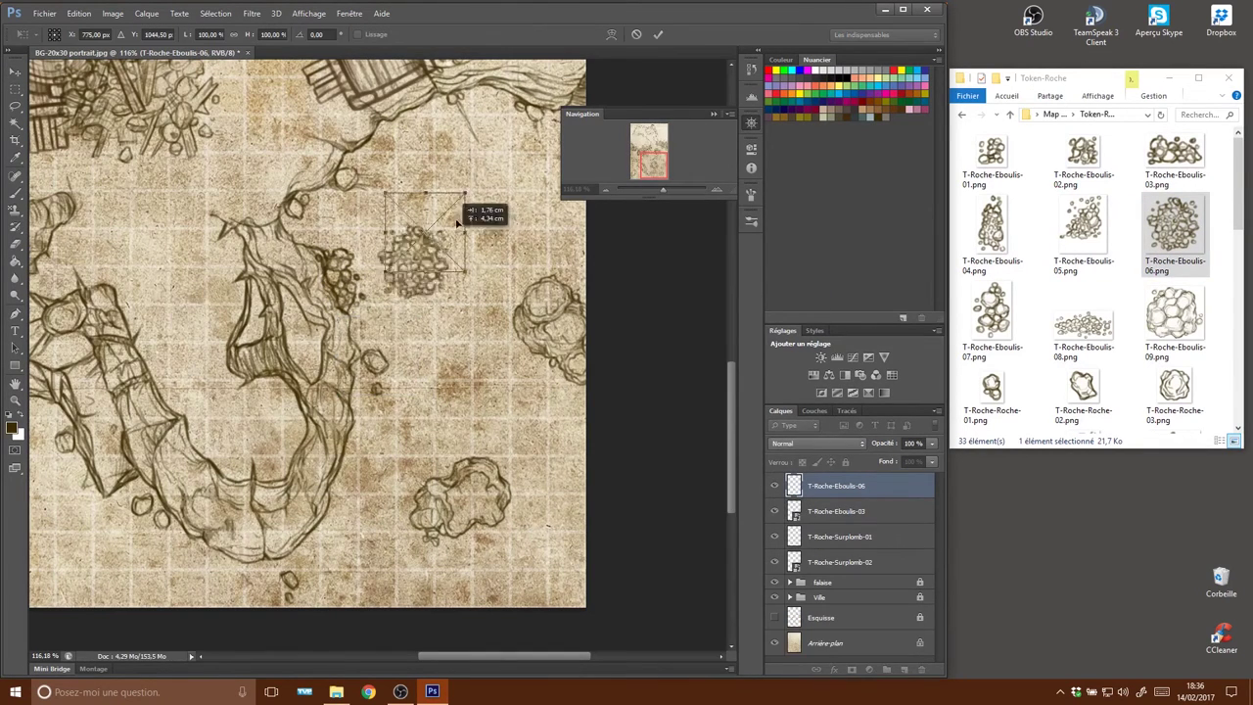
{"action": "mouse_move", "coordinate": [489, 78]}
{"action": "left_mouse_down"}
{"action": "mouse_move", "coordinate": [492, 131]}
{"action": "mouse_move", "coordinate": [457, 140]}
{"action": "left_mouse_up"}
{"action": "key", "text": "Return"}
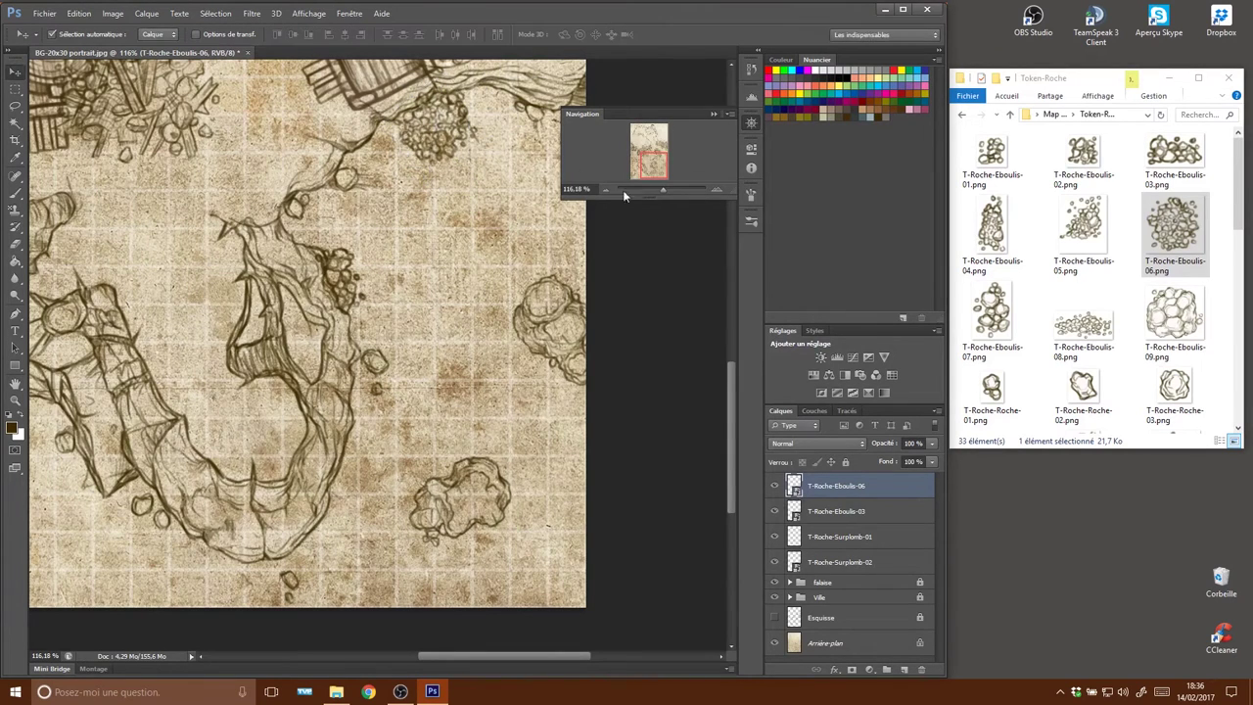
{"action": "double_click", "coordinate": [992, 225]}
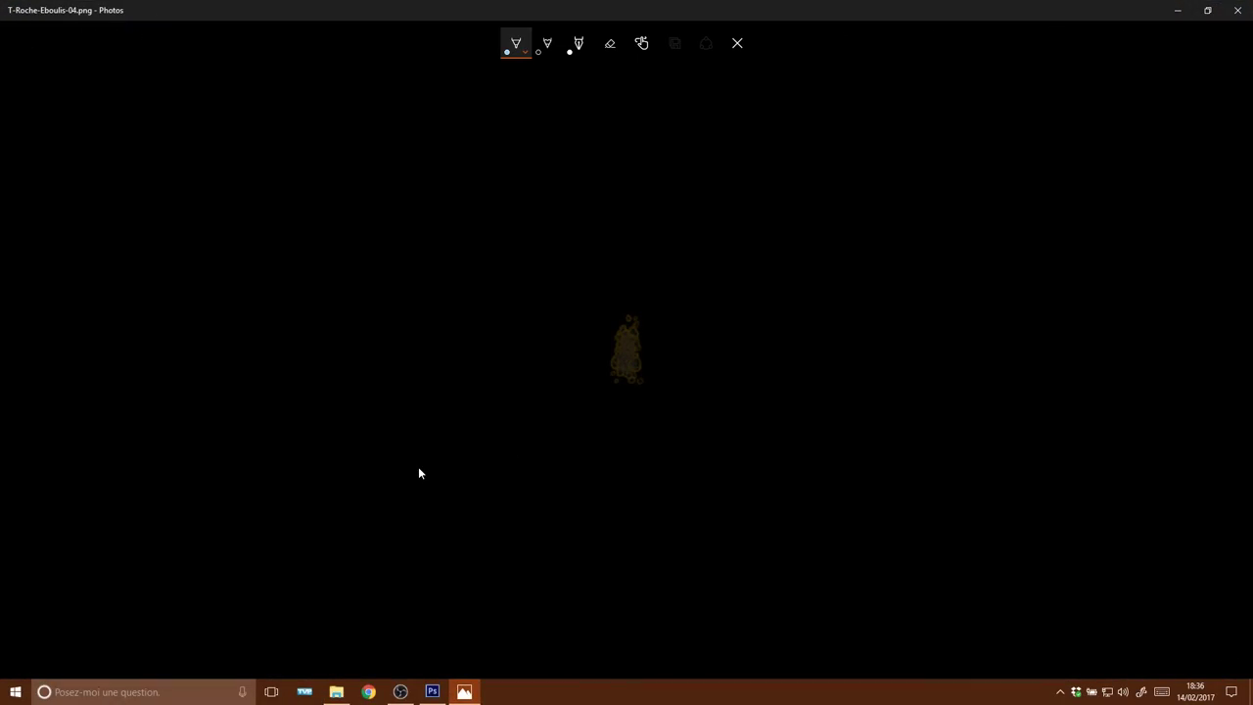
{"action": "left_click", "coordinate": [1237, 9]}
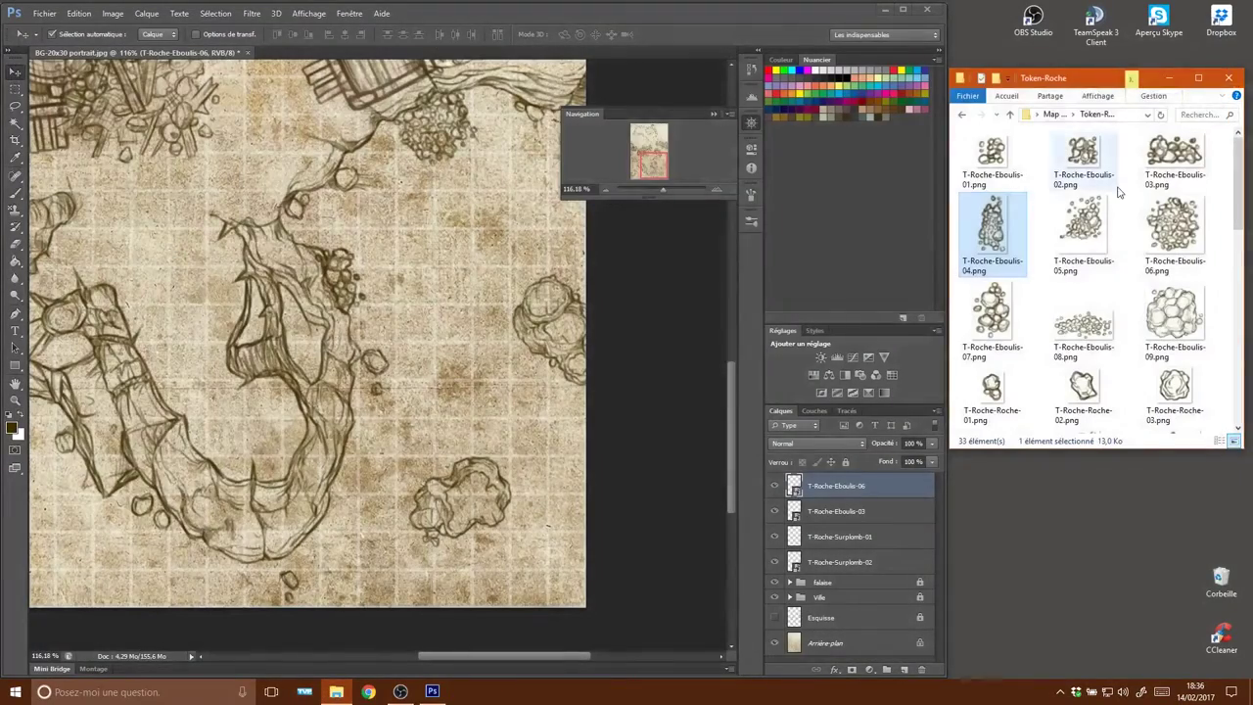
Place T-Roche-Eboulis-04 rotated about 50 degrees further down the passage.
{"action": "left_click_drag", "start_coordinate": [991, 232], "coordinate": [377, 354]}
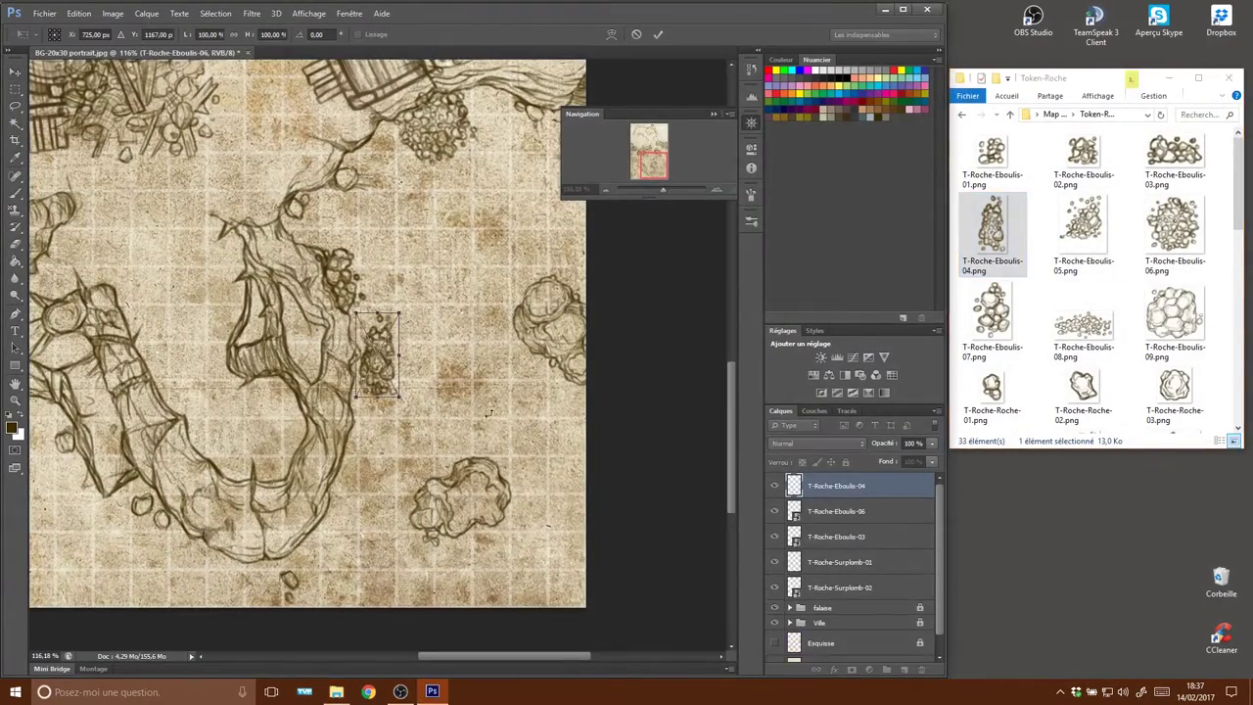
{"action": "mouse_move", "coordinate": [408, 302]}
{"action": "left_mouse_down"}
{"action": "mouse_move", "coordinate": [429, 392]}
{"action": "mouse_move", "coordinate": [396, 441]}
{"action": "left_mouse_up"}
{"action": "left_click_drag", "start_coordinate": [377, 360], "coordinate": [349, 478]}
{"action": "mouse_move", "coordinate": [373, 423]}
{"action": "left_mouse_down"}
{"action": "mouse_move", "coordinate": [384, 438]}
{"action": "mouse_move", "coordinate": [402, 430]}
{"action": "left_mouse_up"}
{"action": "key", "text": "ctrl+z"}
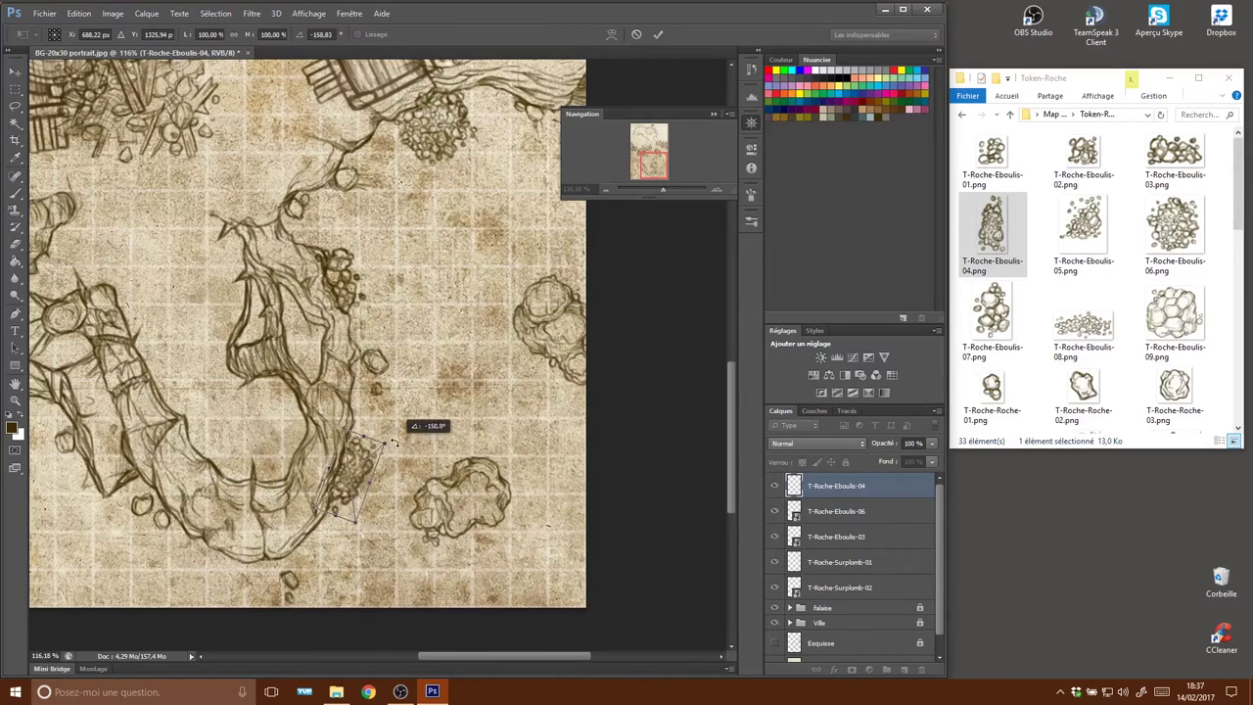
{"action": "left_click_drag", "start_coordinate": [365, 476], "coordinate": [362, 476]}
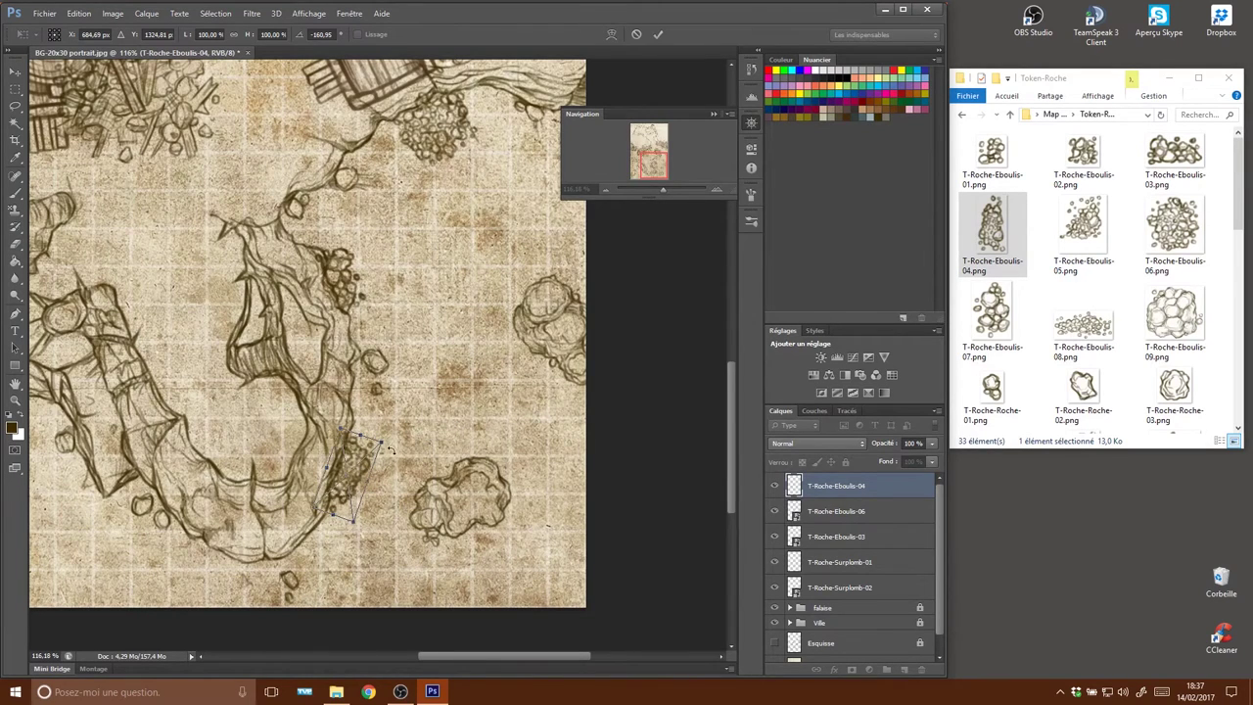
{"action": "key", "text": "Return"}
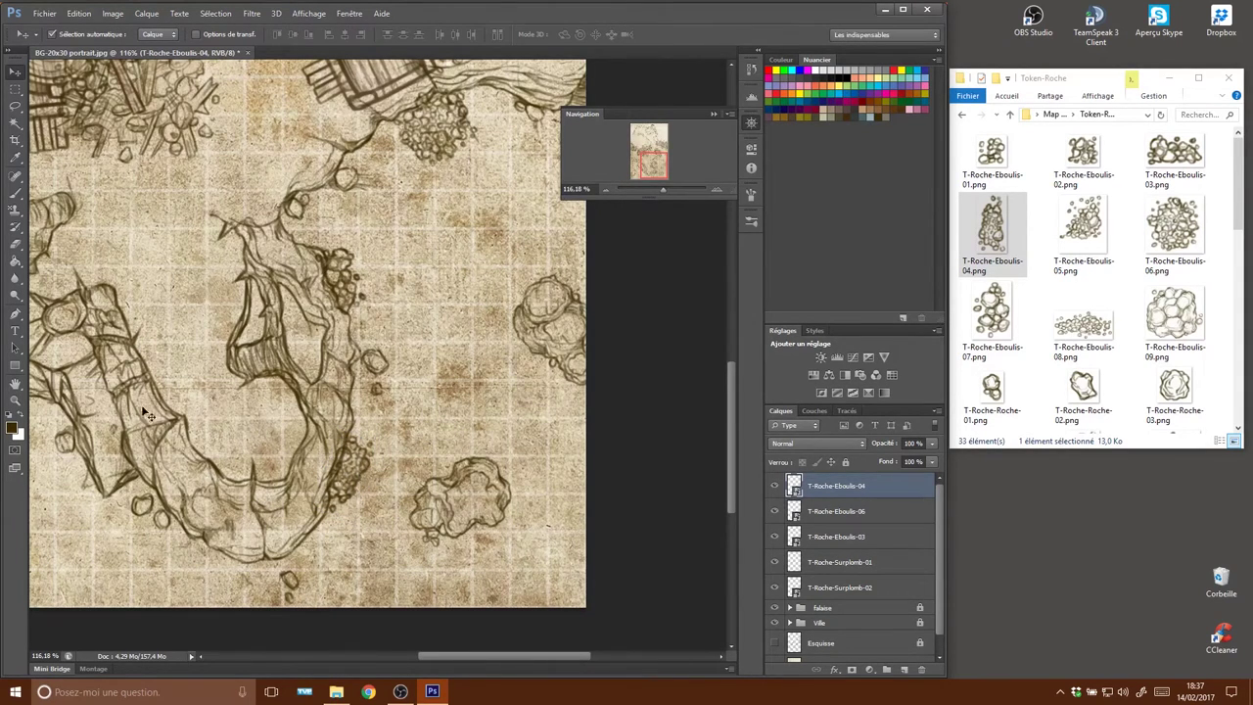
Add T-Roche-Eboulis-05 on the map's left side, rotated about -67 degrees.
{"action": "left_click_drag", "start_coordinate": [263, 440], "coordinate": [485, 448]}
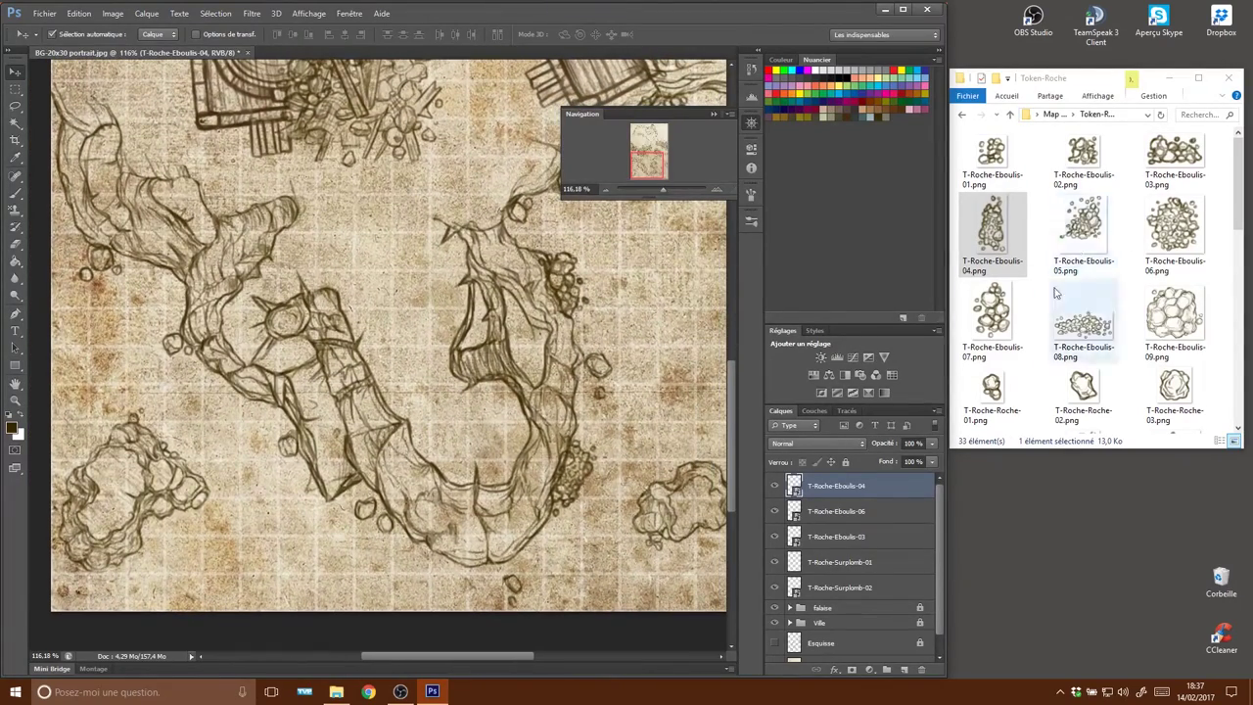
{"action": "left_click_drag", "start_coordinate": [1081, 224], "coordinate": [401, 372]}
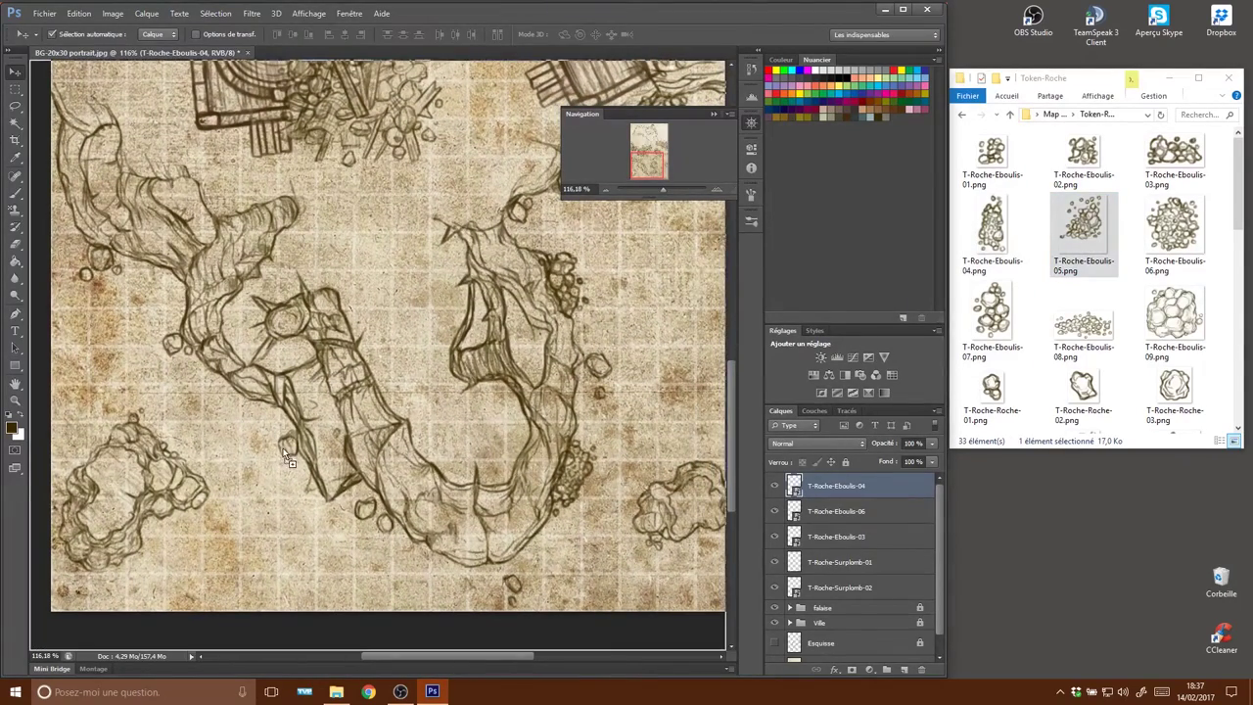
{"action": "mouse_move", "coordinate": [428, 413]}
{"action": "left_mouse_down"}
{"action": "mouse_move", "coordinate": [421, 340]}
{"action": "mouse_move", "coordinate": [177, 294]}
{"action": "left_mouse_up"}
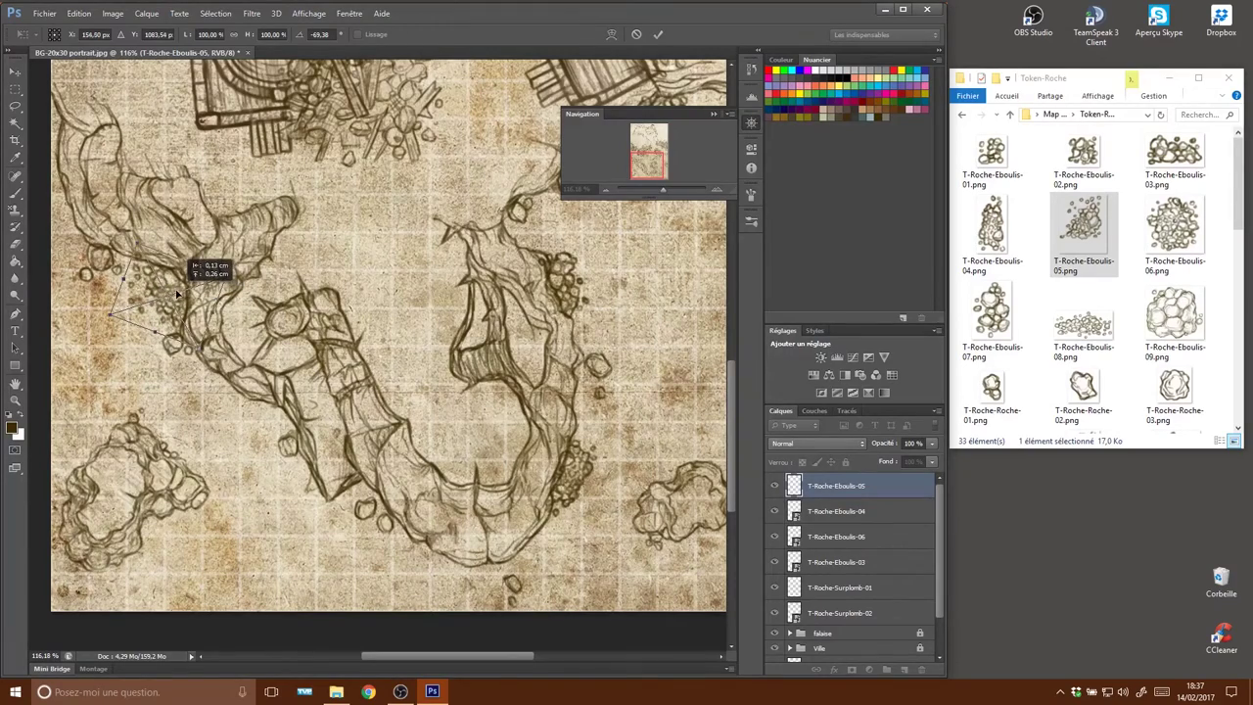
{"action": "key", "text": "Return"}
Place the T-Roche-Eboulis-02 scree token in the upper area of the map.
{"action": "mouse_move", "coordinate": [626, 316]}
{"action": "left_mouse_down"}
{"action": "mouse_move", "coordinate": [538, 286]}
{"action": "mouse_move", "coordinate": [469, 357]}
{"action": "left_mouse_up"}
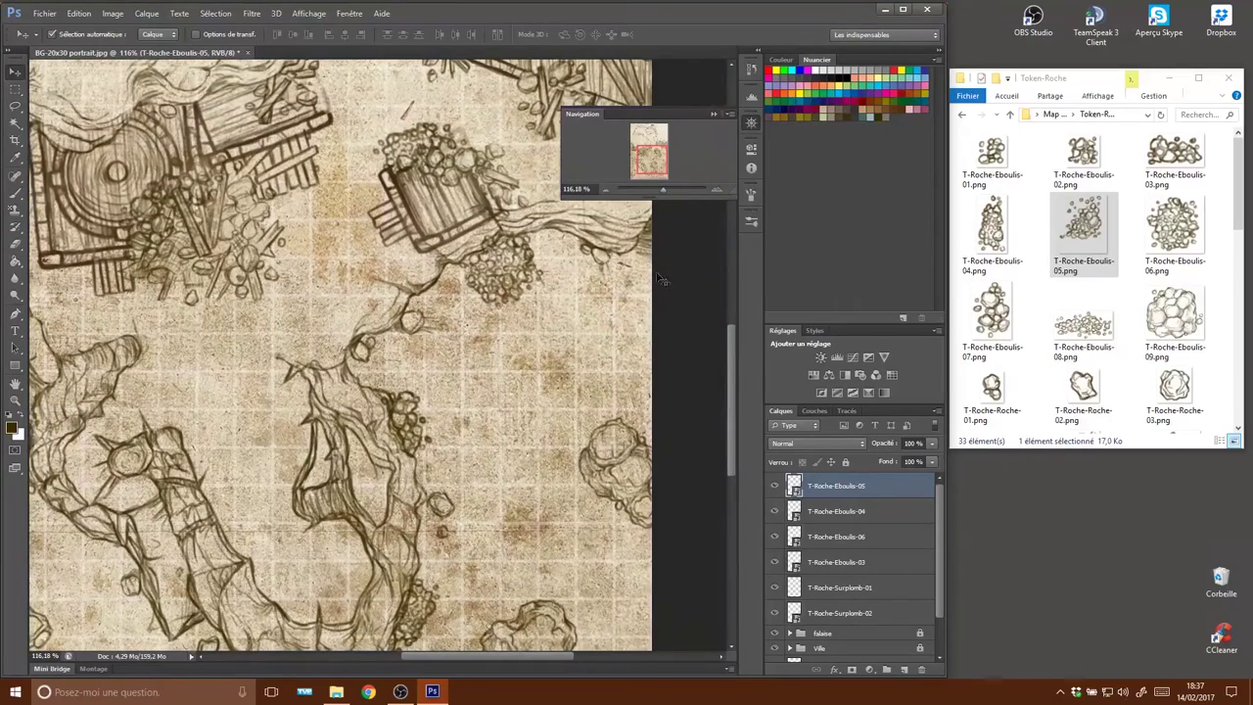
{"action": "left_click", "coordinate": [1083, 162]}
{"action": "left_click_drag", "start_coordinate": [467, 311], "coordinate": [446, 302]}
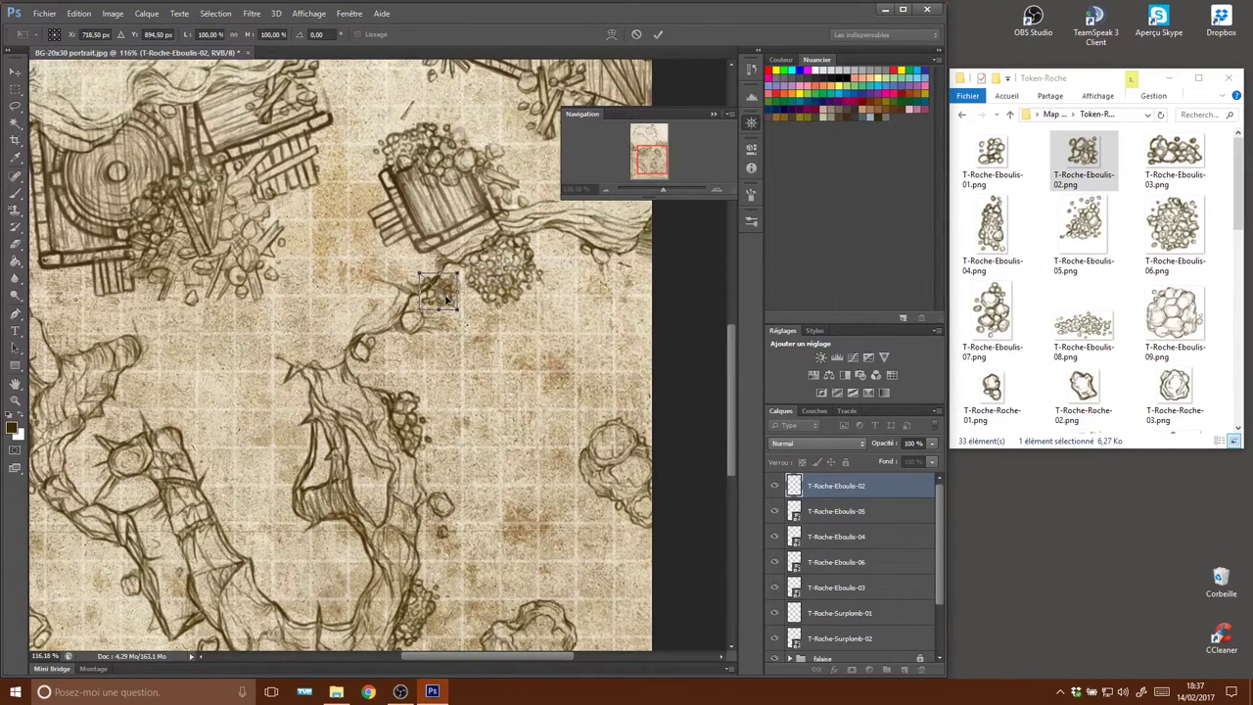
{"action": "key", "text": "Return"}
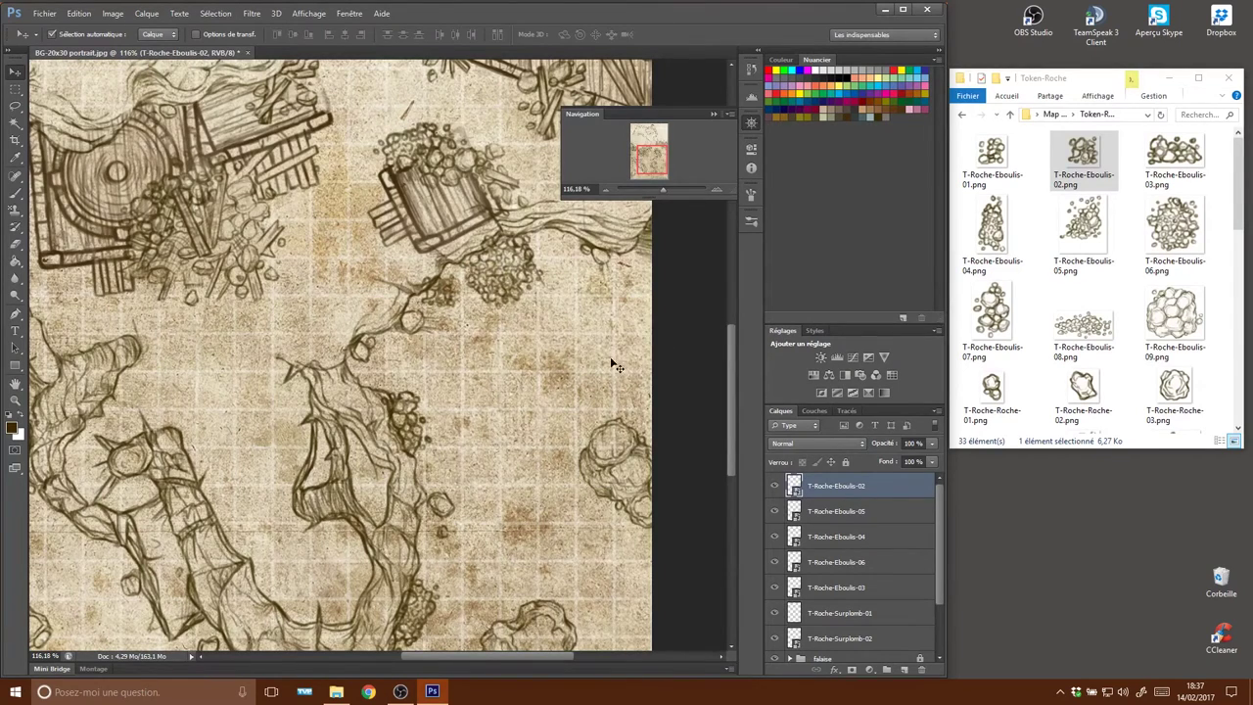
Place a second T-Roche-Eboulis-03 scree beside the crate rubble near the top.
{"action": "left_click_drag", "start_coordinate": [1169, 162], "coordinate": [580, 300]}
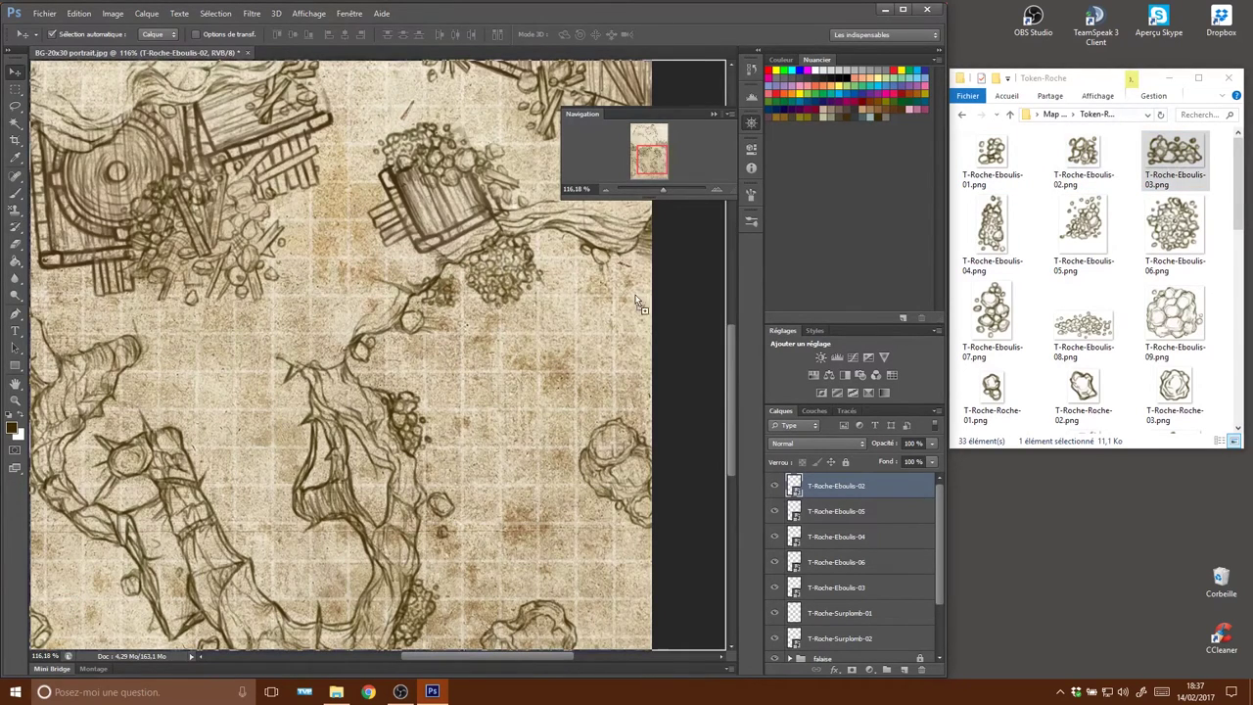
{"action": "left_click_drag", "start_coordinate": [405, 364], "coordinate": [579, 252]}
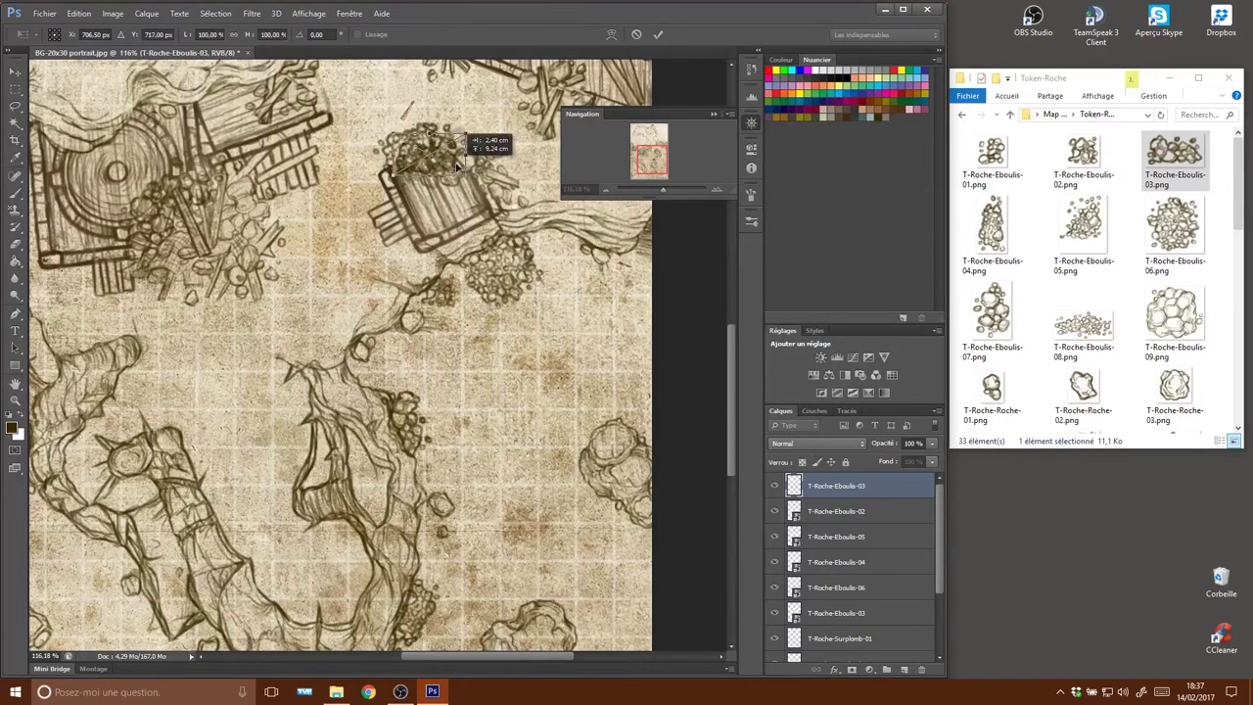
{"action": "left_click_drag", "start_coordinate": [580, 253], "coordinate": [431, 117]}
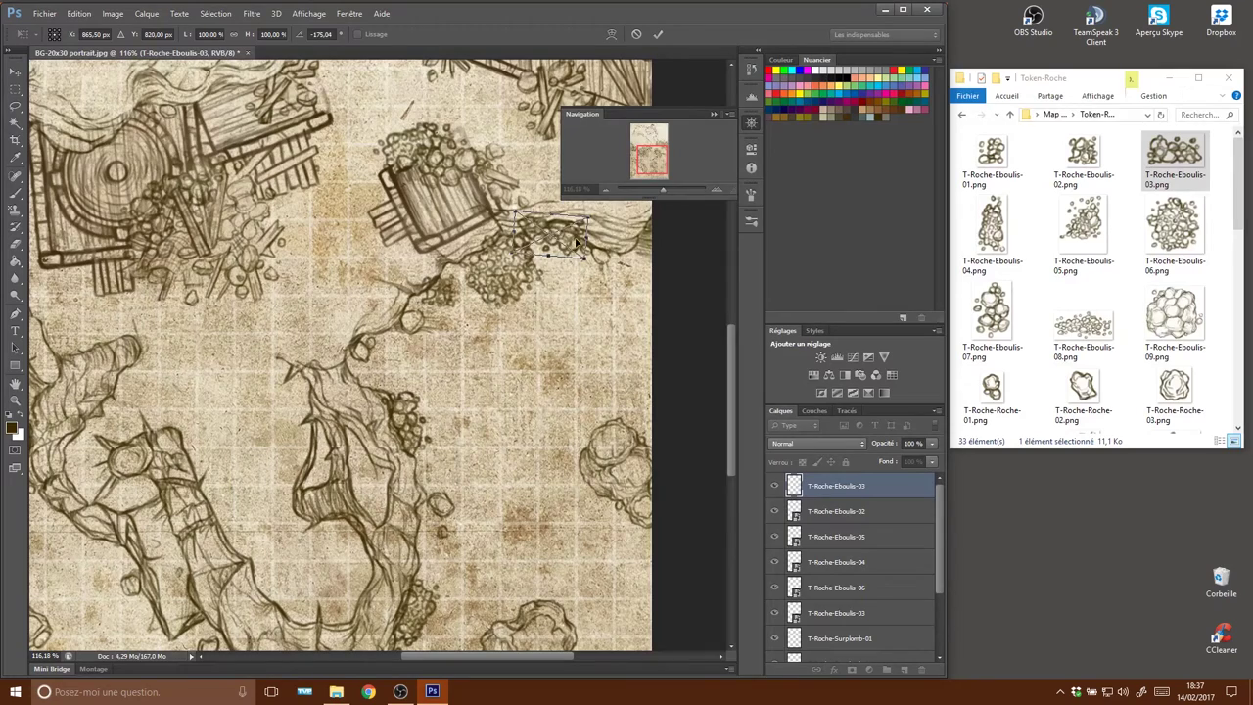
{"action": "left_click_drag", "start_coordinate": [578, 243], "coordinate": [578, 252]}
{"action": "key", "text": "Return"}
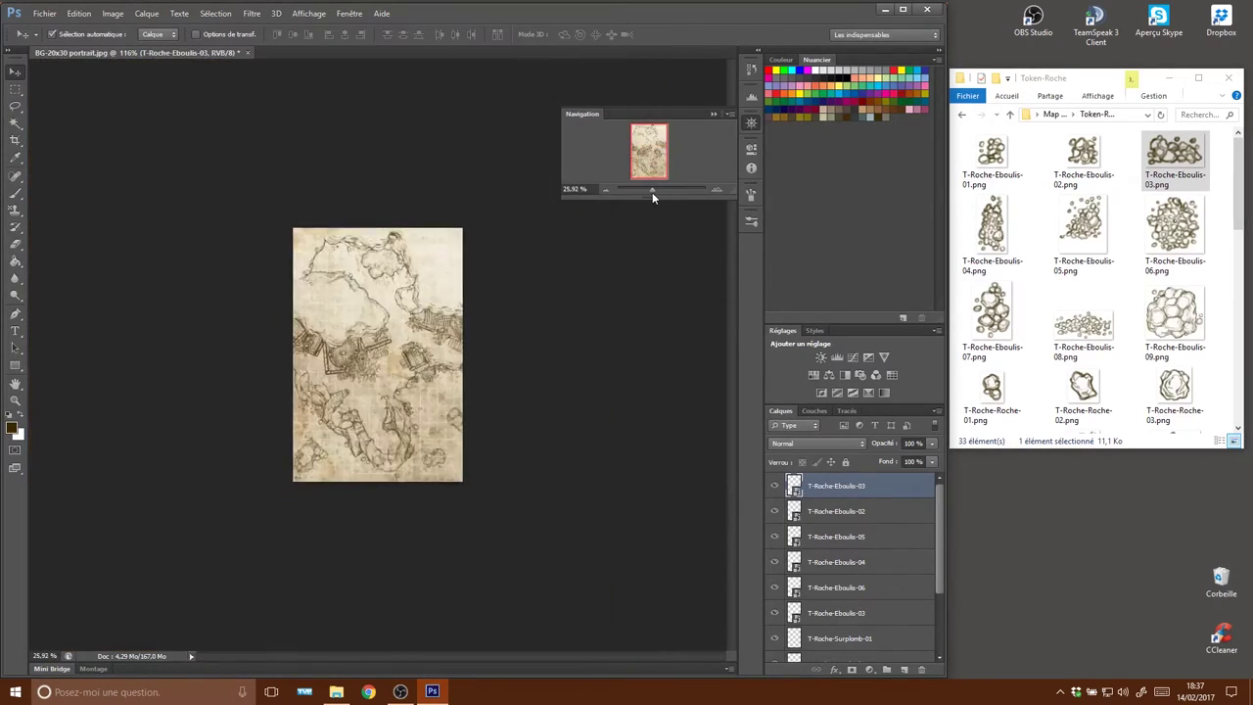
Zoom out and place the T-Roche-Roche-02 rock token on the map.
{"action": "left_click_drag", "start_coordinate": [663, 191], "coordinate": [659, 191]}
{"action": "left_click_drag", "start_coordinate": [512, 229], "coordinate": [560, 277]}
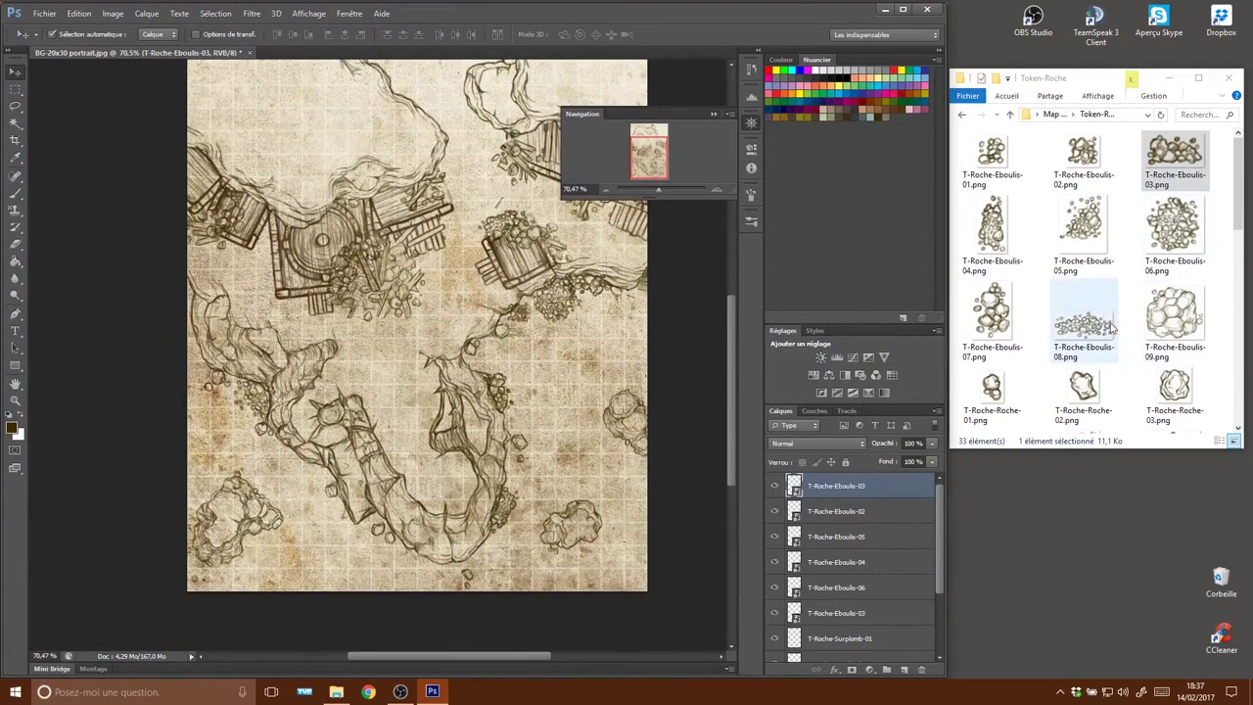
{"action": "left_click_drag", "start_coordinate": [1082, 386], "coordinate": [594, 479]}
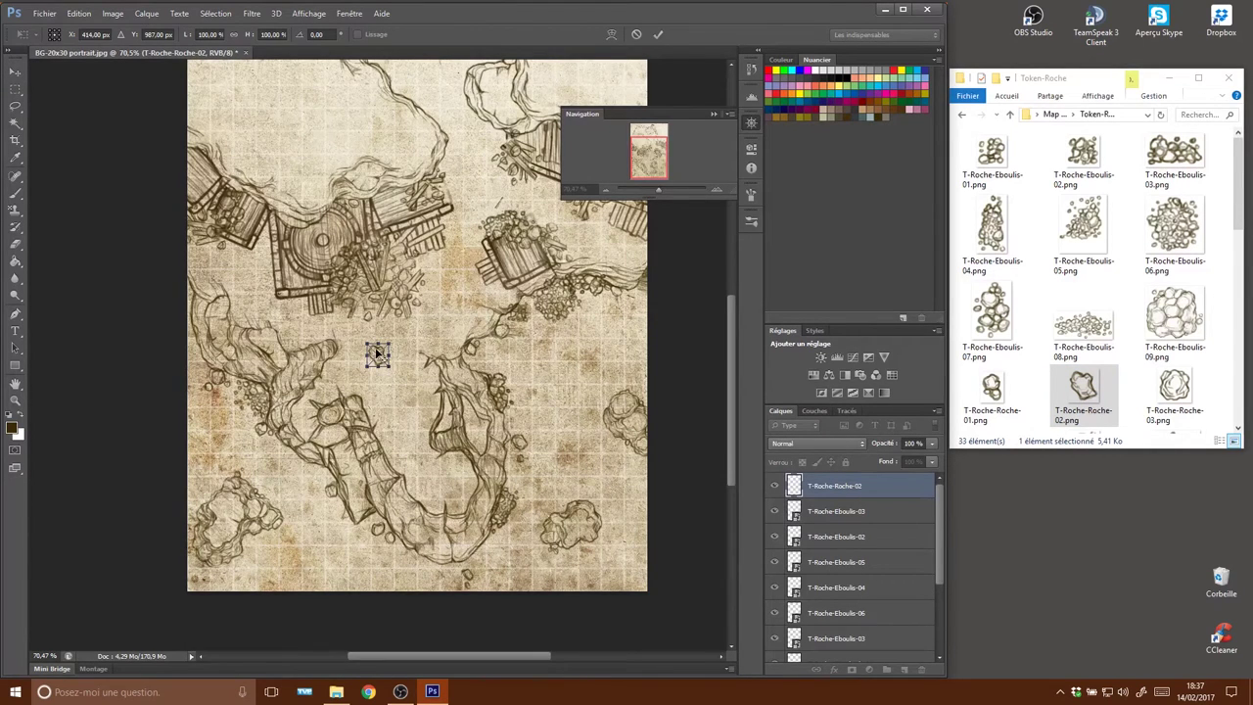
{"action": "left_click_drag", "start_coordinate": [570, 386], "coordinate": [408, 358]}
{"action": "left_click_drag", "start_coordinate": [379, 360], "coordinate": [376, 356]}
{"action": "mouse_move", "coordinate": [404, 384]}
{"action": "left_mouse_down"}
{"action": "mouse_move", "coordinate": [377, 362]}
{"action": "mouse_move", "coordinate": [566, 380]}
{"action": "left_mouse_up"}
{"action": "key", "text": "Return"}
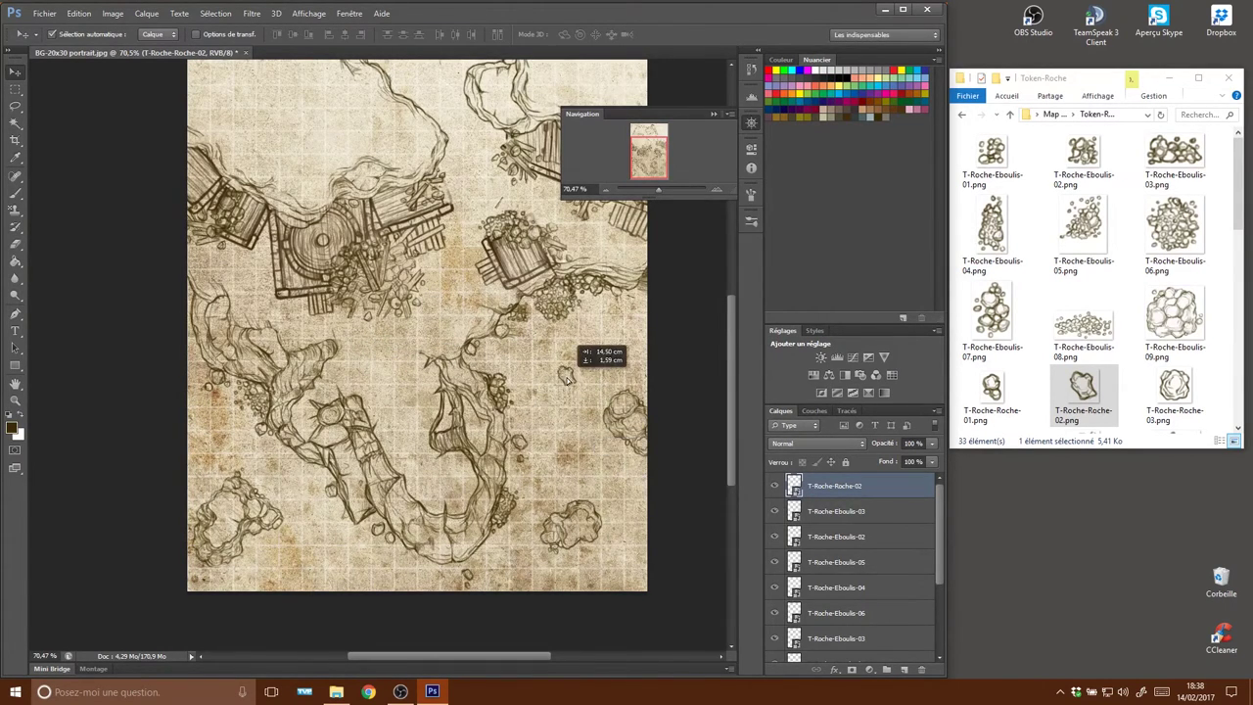
Place the T-Roche-Roche-03 rock toward the lower left of the map.
{"action": "left_click_drag", "start_coordinate": [1174, 387], "coordinate": [316, 560]}
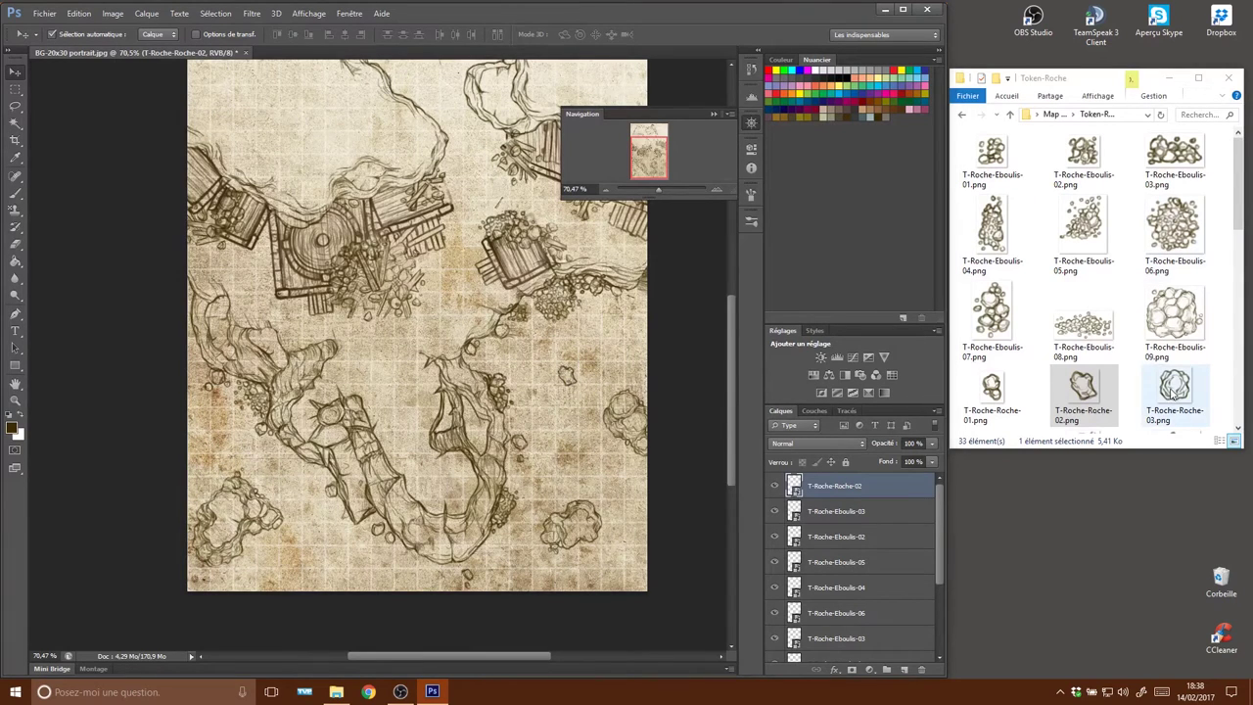
{"action": "key", "text": "Return"}
{"action": "left_click_drag", "start_coordinate": [376, 358], "coordinate": [309, 566]}
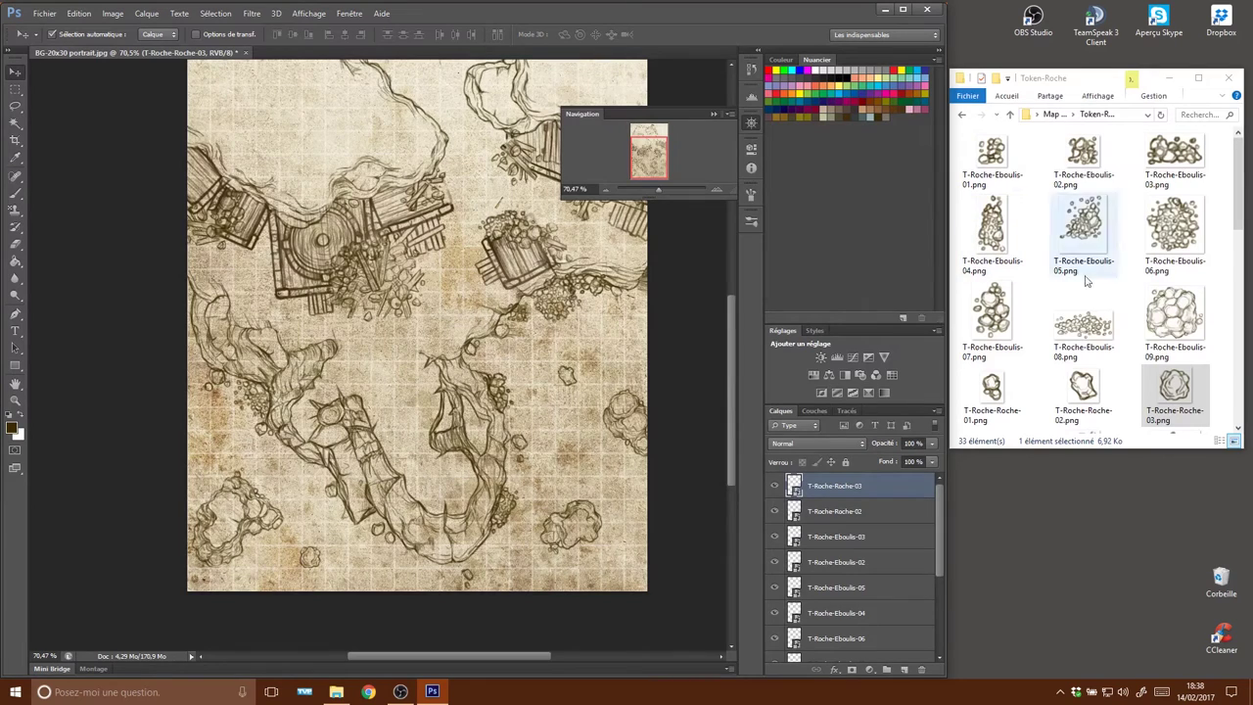
Try placing the T-Roche-Roche-04 rock, then cancel it.
{"action": "scroll", "coordinate": [1088, 363], "scroll_direction": "down", "scroll_amount": 2}
{"action": "left_click_drag", "start_coordinate": [992, 305], "coordinate": [519, 554]}
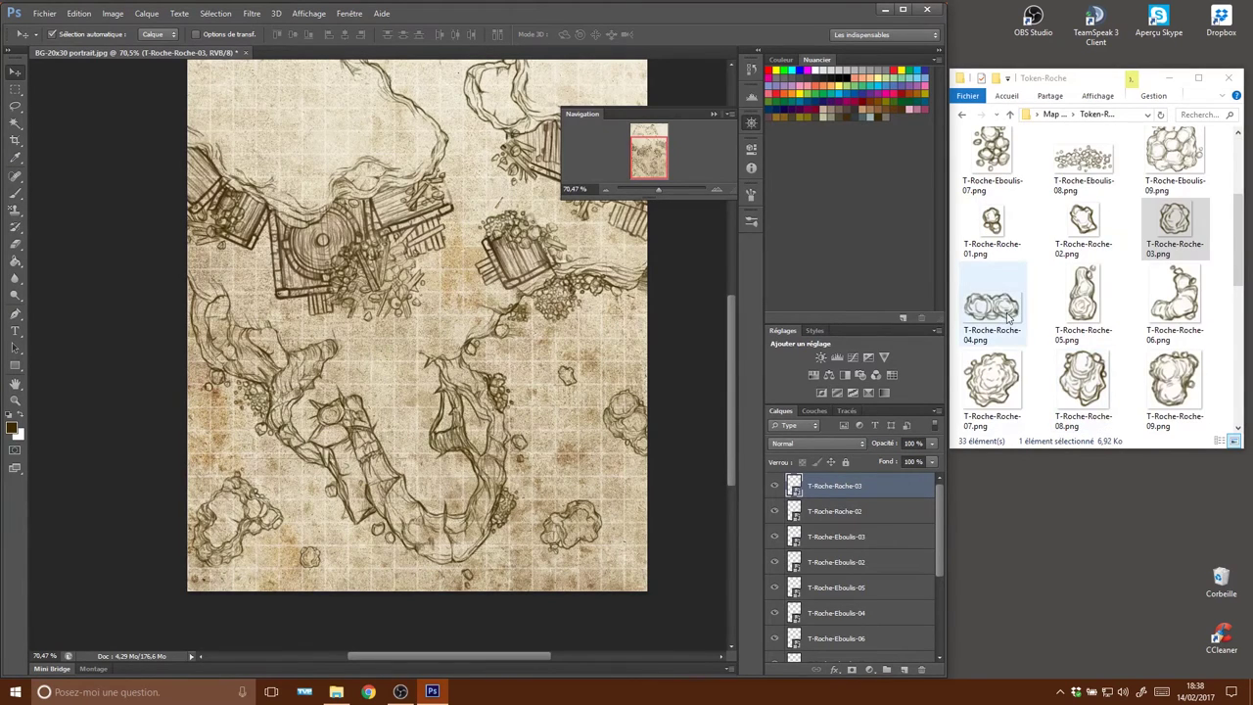
{"action": "left_click_drag", "start_coordinate": [592, 487], "coordinate": [593, 480]}
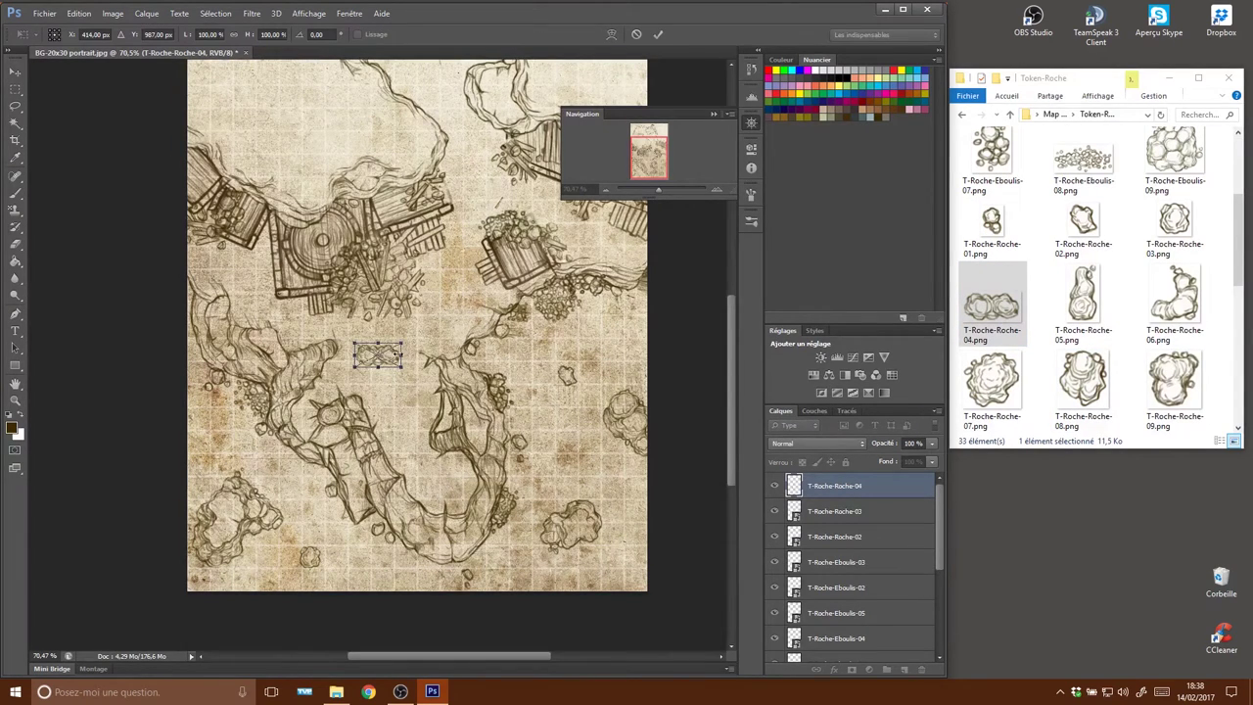
{"action": "left_click_drag", "start_coordinate": [390, 361], "coordinate": [647, 577]}
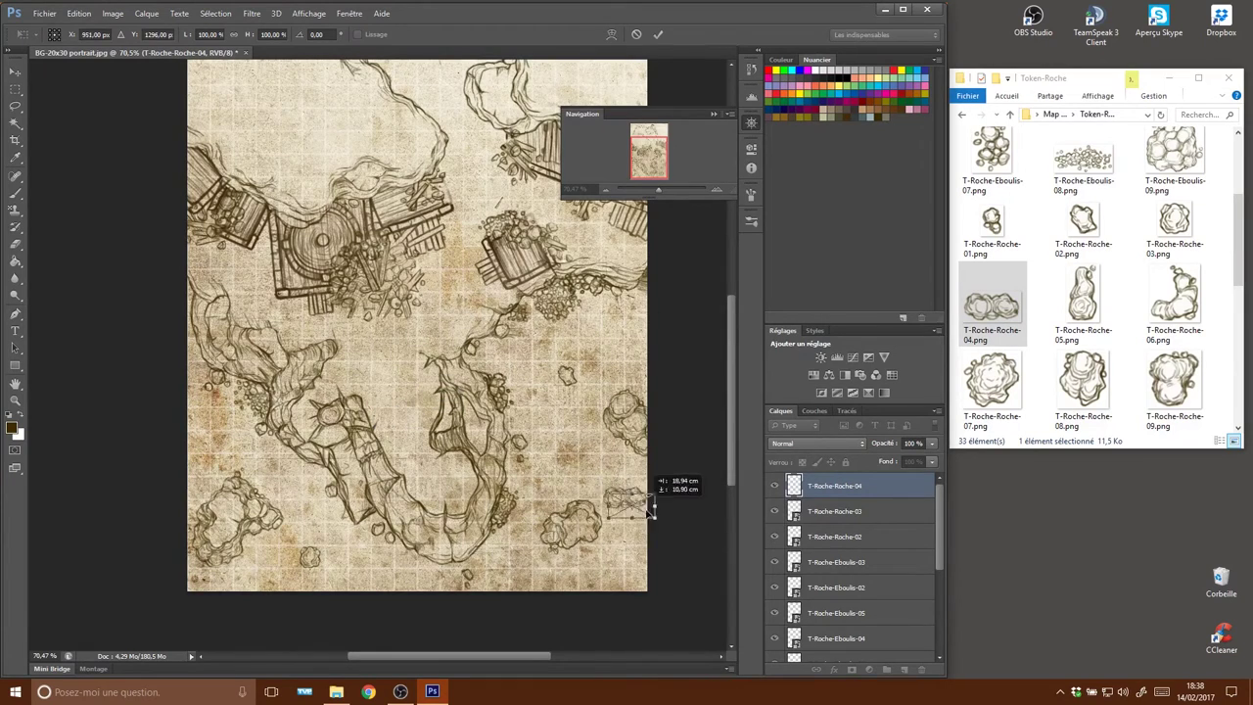
{"action": "mouse_move", "coordinate": [647, 578]}
{"action": "left_mouse_down"}
{"action": "mouse_move", "coordinate": [609, 336]}
{"action": "mouse_move", "coordinate": [626, 336]}
{"action": "mouse_move", "coordinate": [323, 460]}
{"action": "mouse_move", "coordinate": [626, 436]}
{"action": "mouse_move", "coordinate": [500, 252]}
{"action": "mouse_move", "coordinate": [462, 110]}
{"action": "mouse_move", "coordinate": [448, 116]}
{"action": "left_mouse_up"}
{"action": "left_click_drag", "start_coordinate": [472, 174], "coordinate": [464, 482]}
{"action": "mouse_move", "coordinate": [439, 428]}
{"action": "left_mouse_down"}
{"action": "mouse_move", "coordinate": [362, 284]}
{"action": "mouse_move", "coordinate": [326, 289]}
{"action": "left_mouse_up"}
{"action": "key", "text": "Escape"}
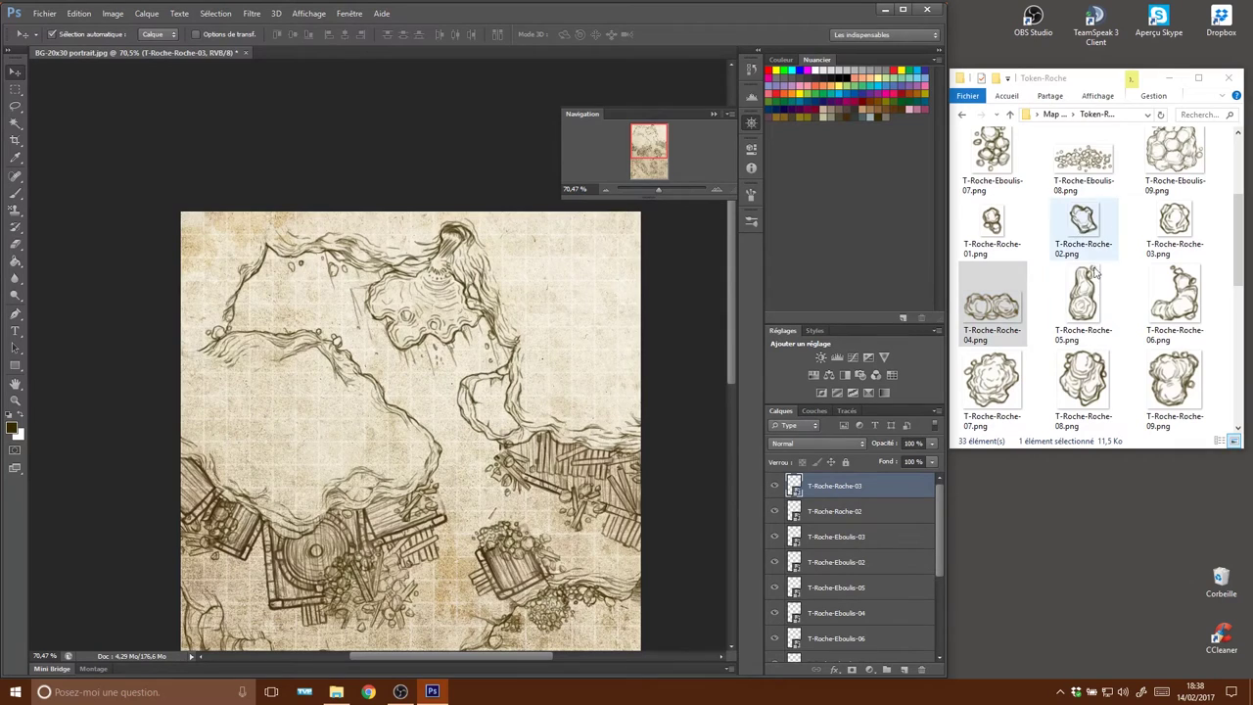
Place the T-Roche-Stalacmite-02 stalagmite token in the upper cave.
{"action": "scroll", "coordinate": [1125, 313], "scroll_direction": "down", "scroll_amount": 2}
{"action": "scroll", "coordinate": [1125, 313], "scroll_direction": "down", "scroll_amount": 2}
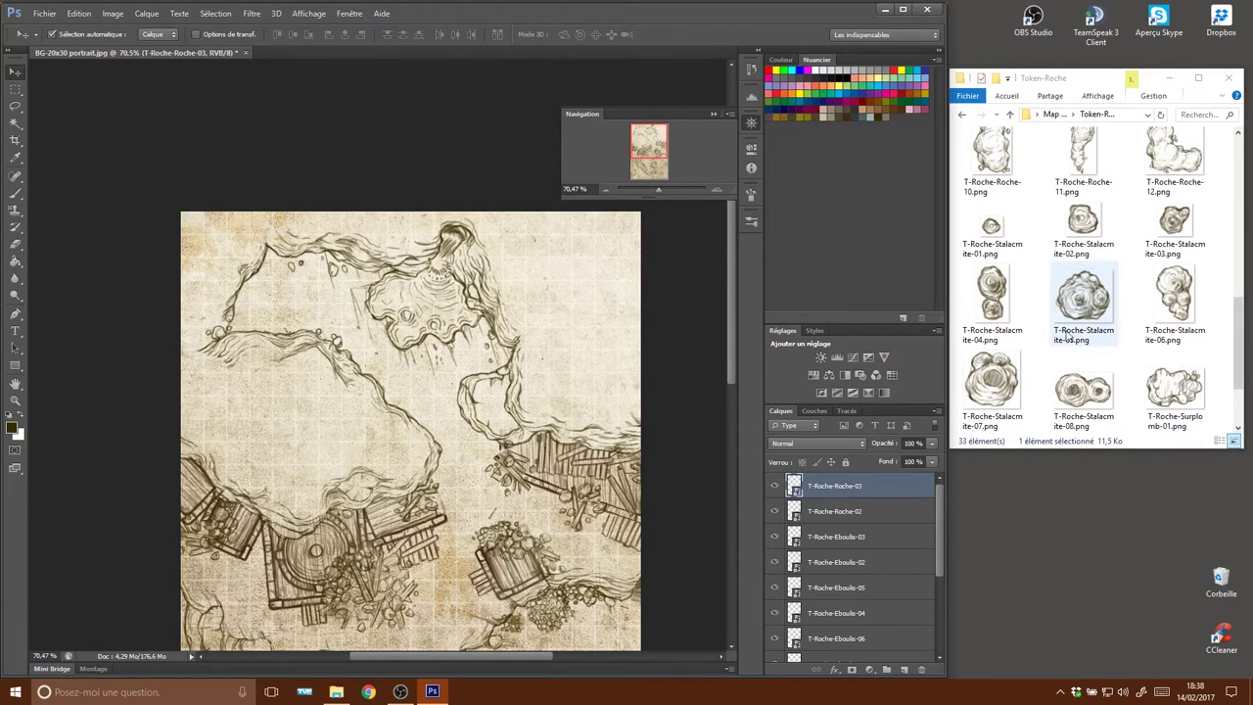
{"action": "mouse_move", "coordinate": [1083, 223]}
{"action": "left_mouse_down"}
{"action": "mouse_move", "coordinate": [294, 294]}
{"action": "mouse_move", "coordinate": [377, 355]}
{"action": "mouse_move", "coordinate": [312, 301]}
{"action": "left_mouse_up"}
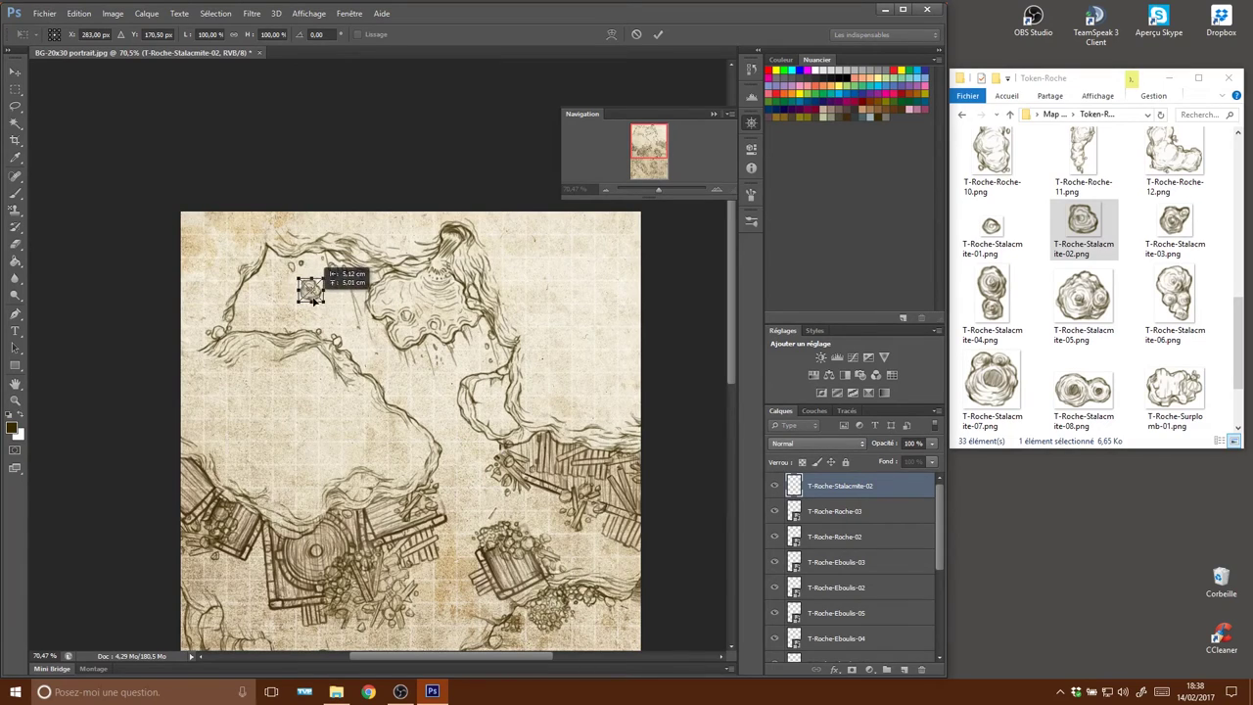
{"action": "key", "text": "Return"}
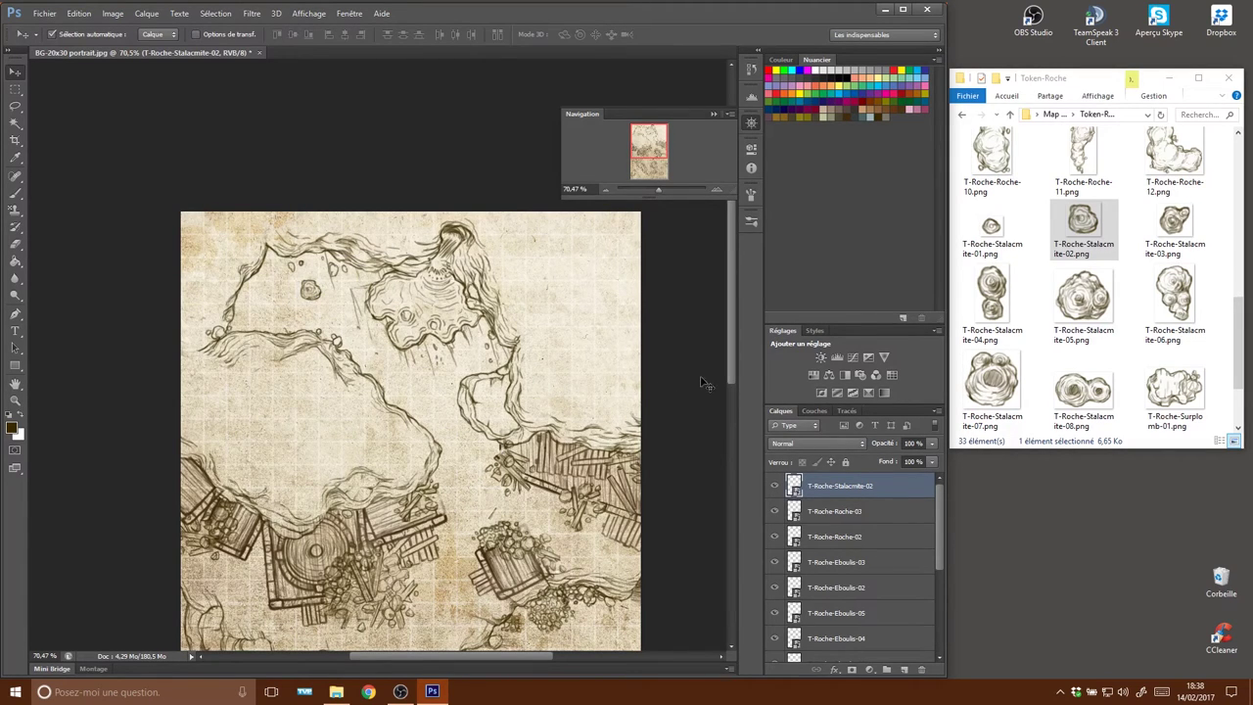
Recentre the map view and return Explorer to the Map elements folder.
{"action": "mouse_move", "coordinate": [474, 486]}
{"action": "left_mouse_down"}
{"action": "mouse_move", "coordinate": [460, 255]}
{"action": "mouse_move", "coordinate": [431, 268]}
{"action": "mouse_move", "coordinate": [422, 210]}
{"action": "left_mouse_up"}
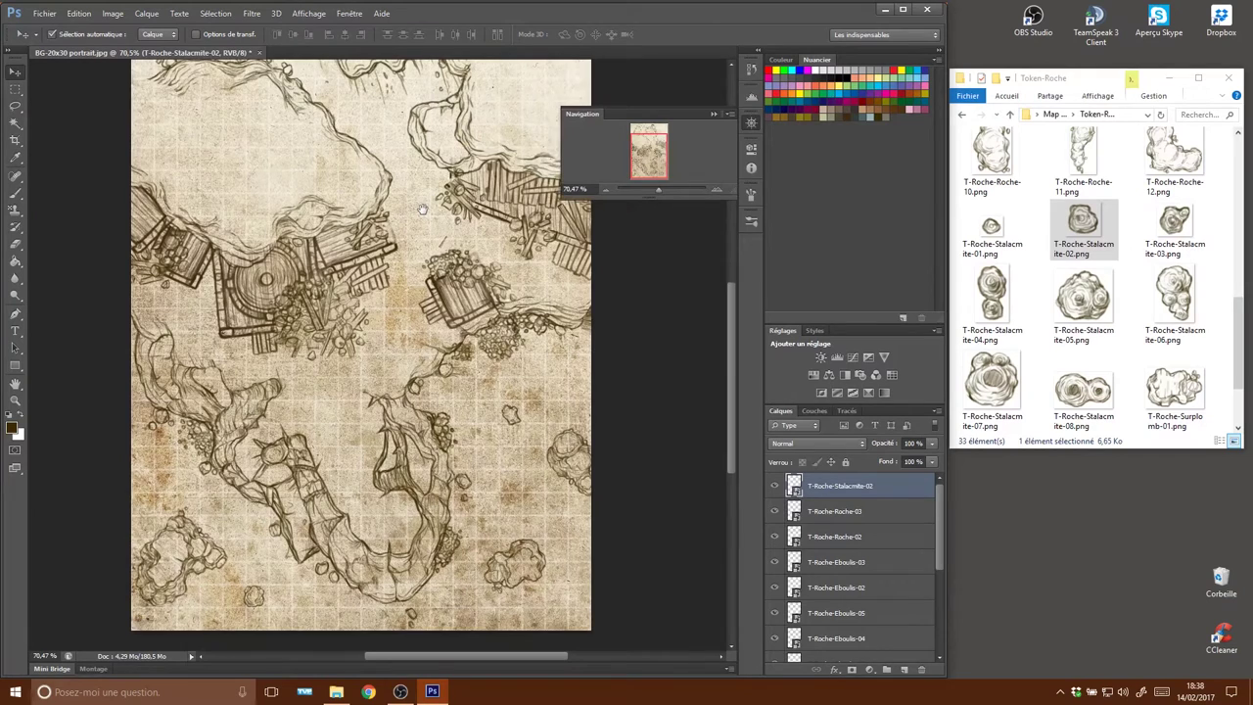
{"action": "left_click_drag", "start_coordinate": [422, 210], "coordinate": [433, 240]}
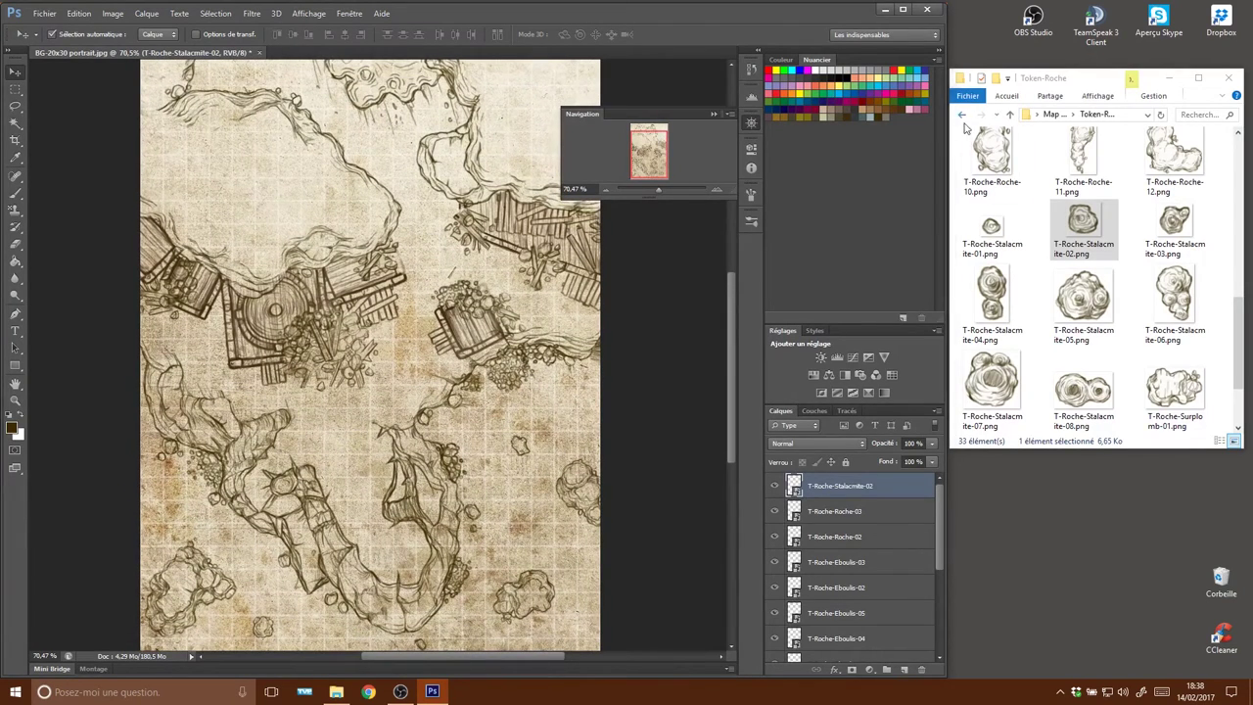
{"action": "left_click", "coordinate": [961, 114]}
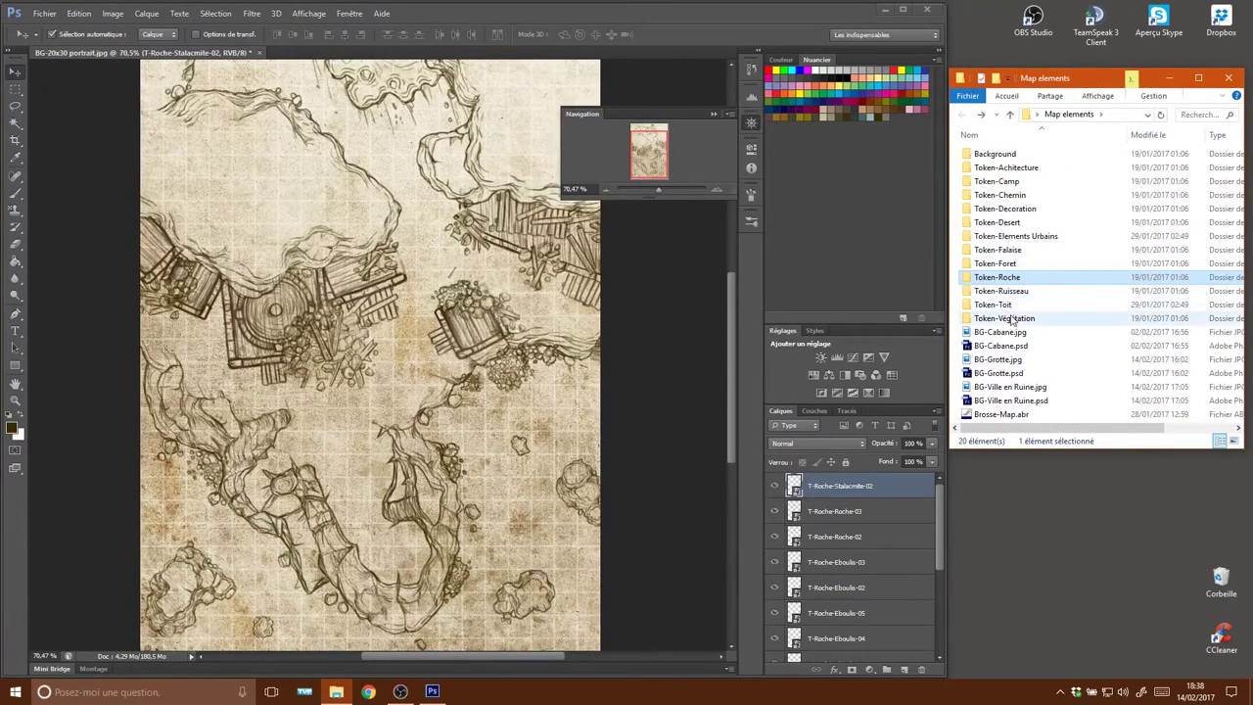
From Token-Desert, place a BuissonB-2 bush rotated about 41°.
{"action": "left_click", "coordinate": [1016, 224]}
{"action": "double_click", "coordinate": [1018, 225]}
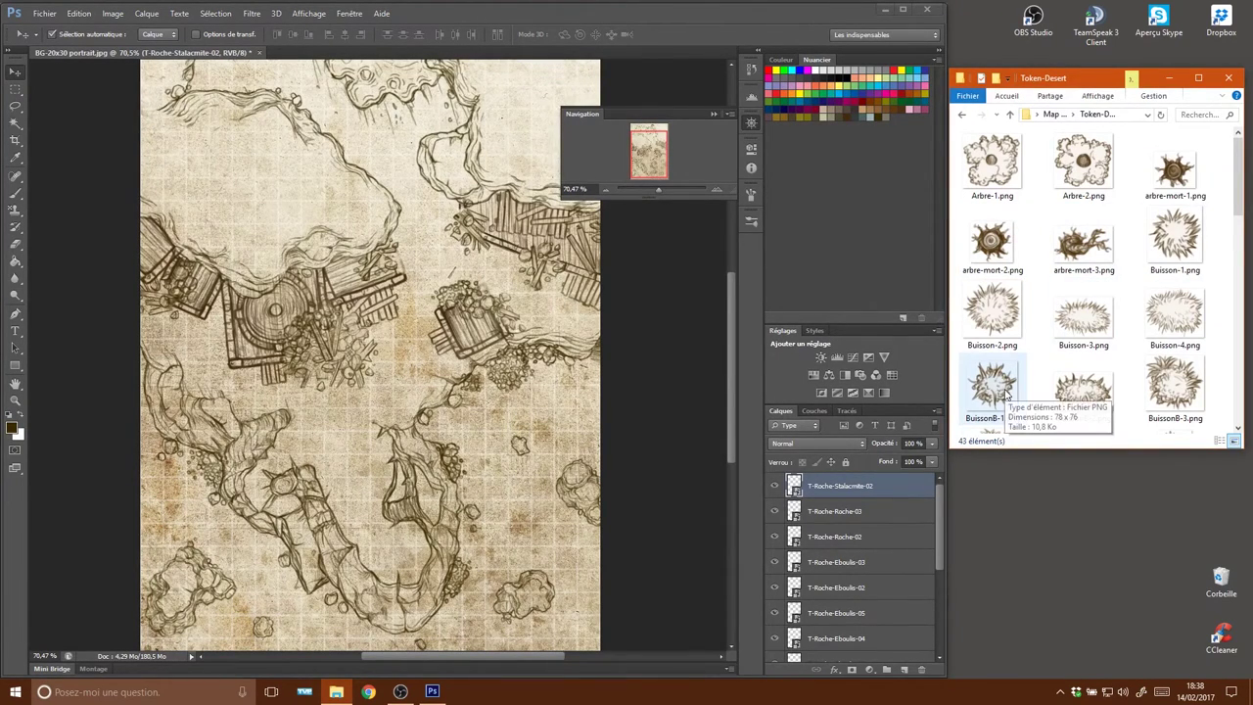
{"action": "mouse_move", "coordinate": [1083, 387]}
{"action": "left_mouse_down"}
{"action": "mouse_move", "coordinate": [498, 504]}
{"action": "mouse_move", "coordinate": [506, 544]}
{"action": "left_mouse_up"}
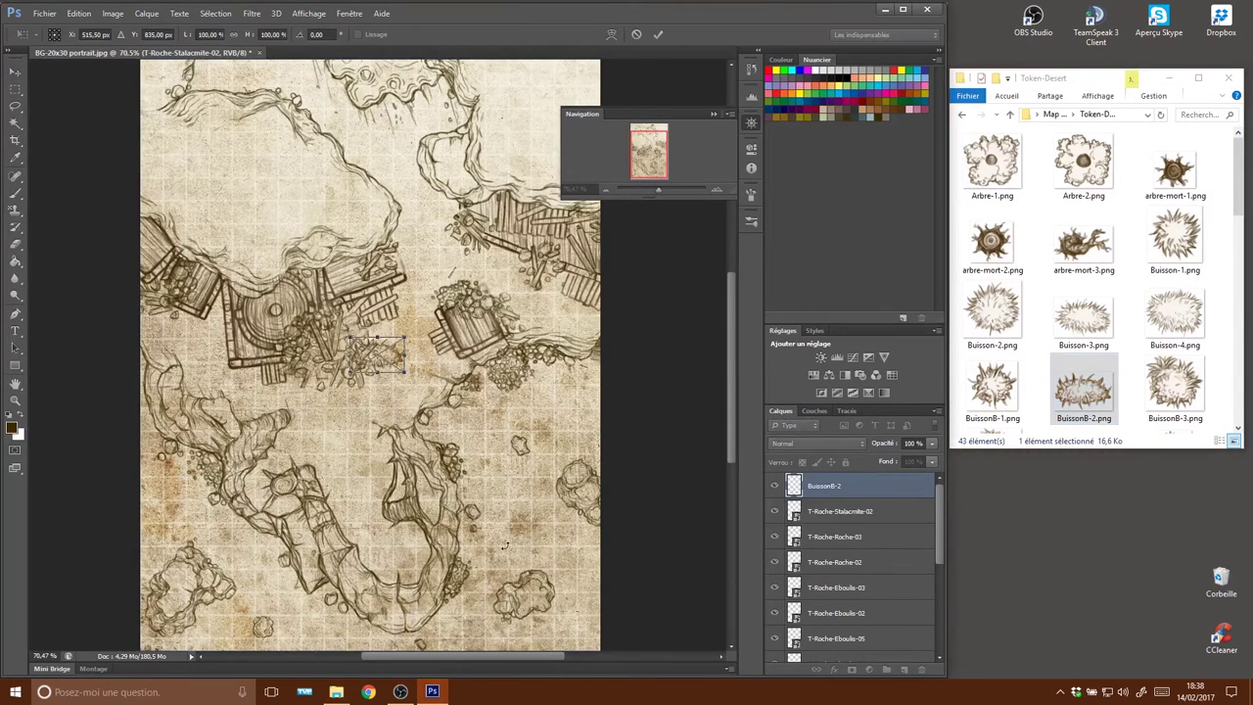
{"action": "left_click_drag", "start_coordinate": [390, 363], "coordinate": [563, 526]}
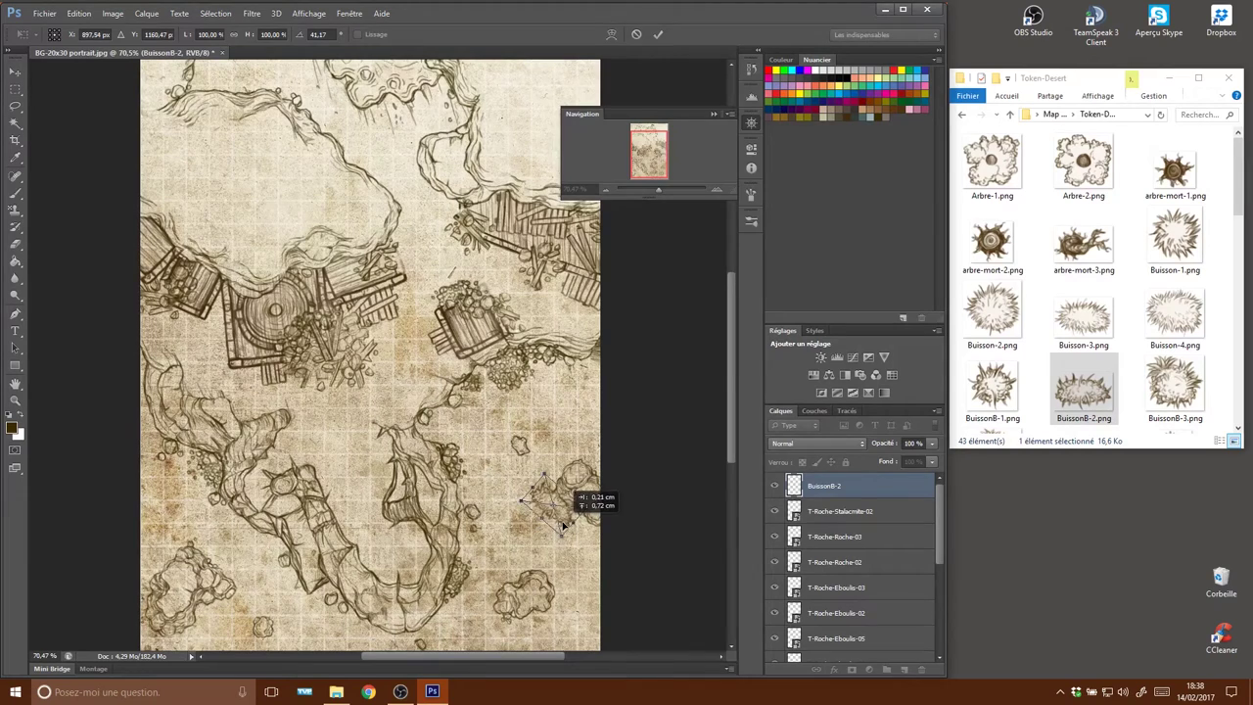
{"action": "key", "text": "Return"}
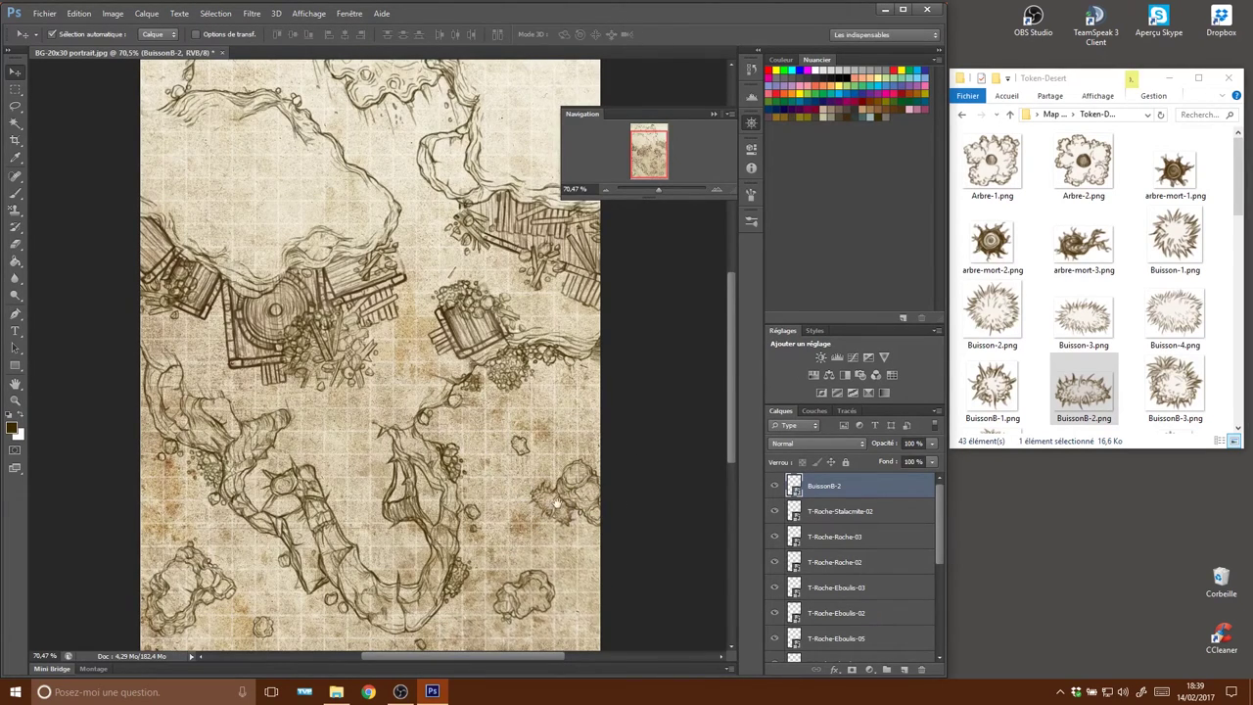
Place a BuissonB-3 bush at the lower-left of the map.
{"action": "scroll", "coordinate": [555, 503], "scroll_direction": "down", "scroll_amount": 3}
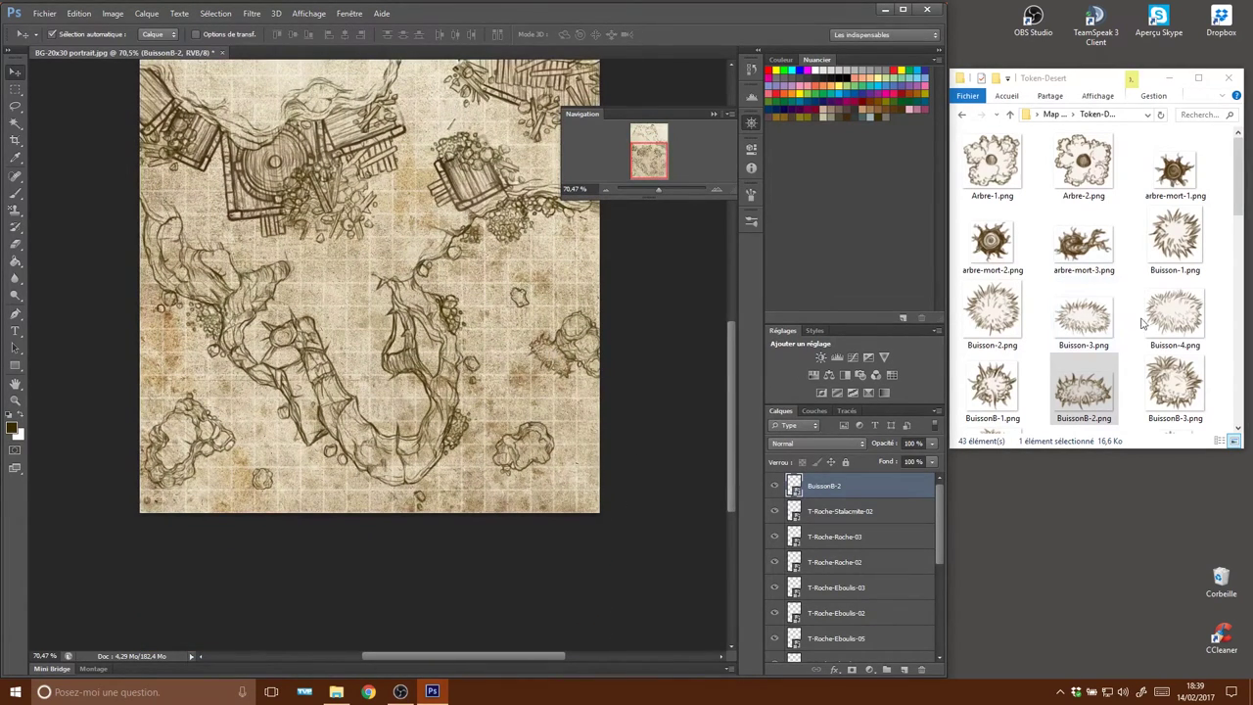
{"action": "left_click_drag", "start_coordinate": [1175, 392], "coordinate": [216, 472]}
{"action": "left_click_drag", "start_coordinate": [363, 372], "coordinate": [200, 485]}
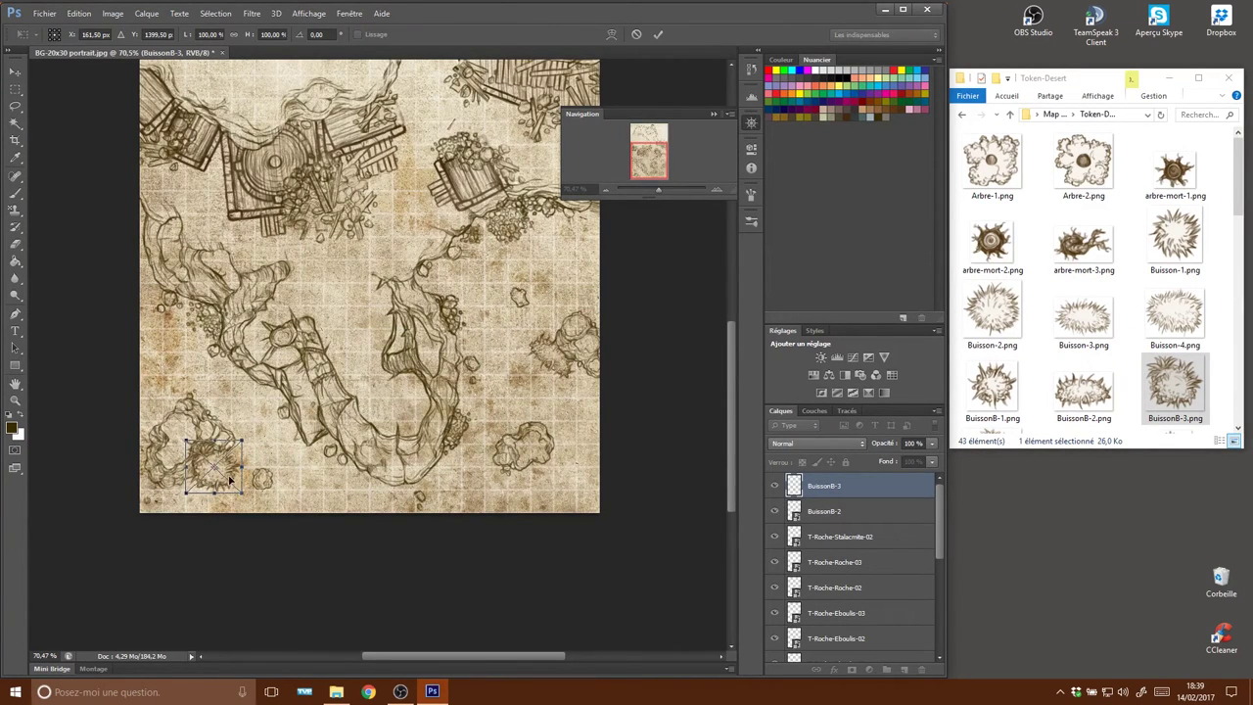
{"action": "key", "text": "Return"}
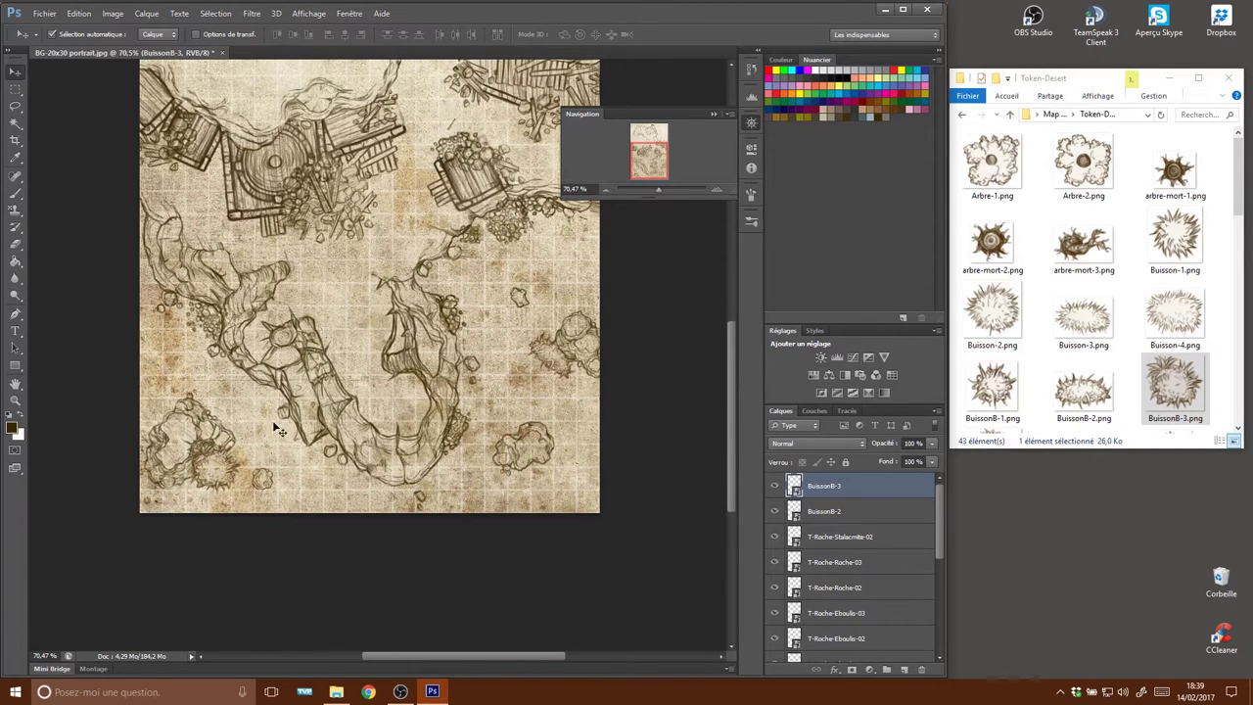
Add a BuissonB-2 bush rotated -120° by the platforms and a BuissonB-3 by the crates.
{"action": "scroll", "coordinate": [353, 381], "scroll_direction": "up", "scroll_amount": 1}
{"action": "scroll", "coordinate": [383, 359], "scroll_direction": "up", "scroll_amount": 1}
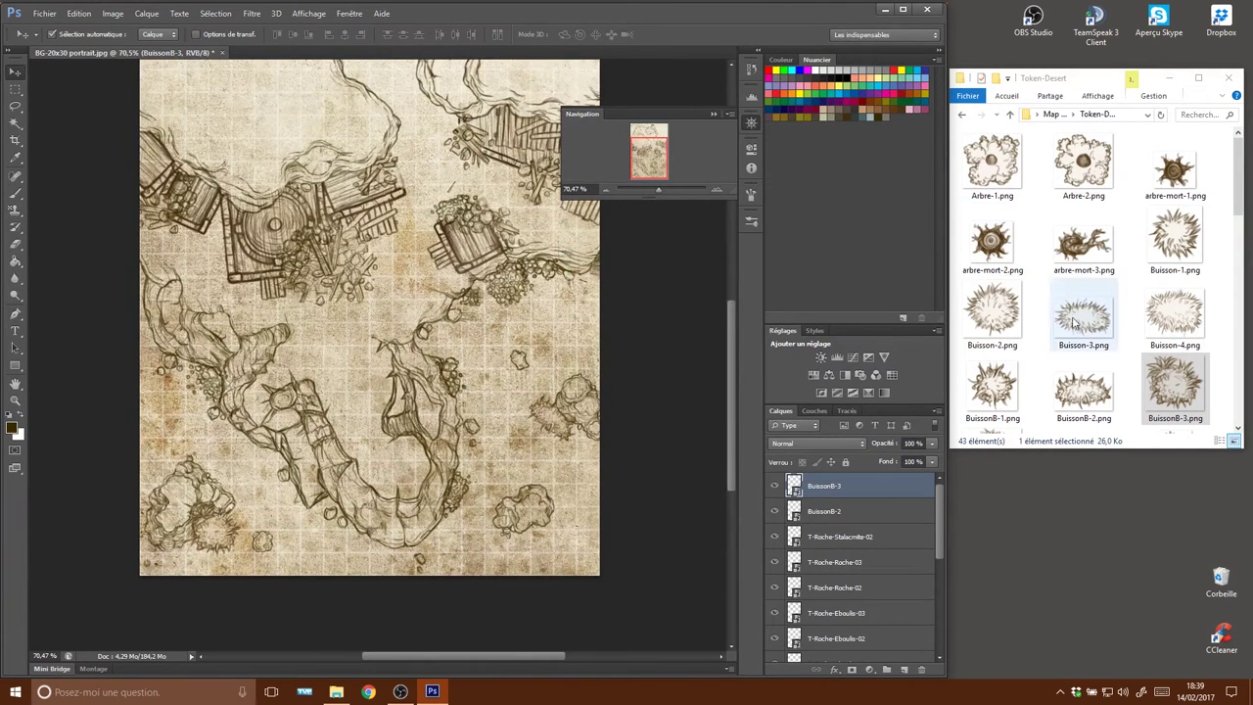
{"action": "left_click_drag", "start_coordinate": [1083, 387], "coordinate": [196, 268]}
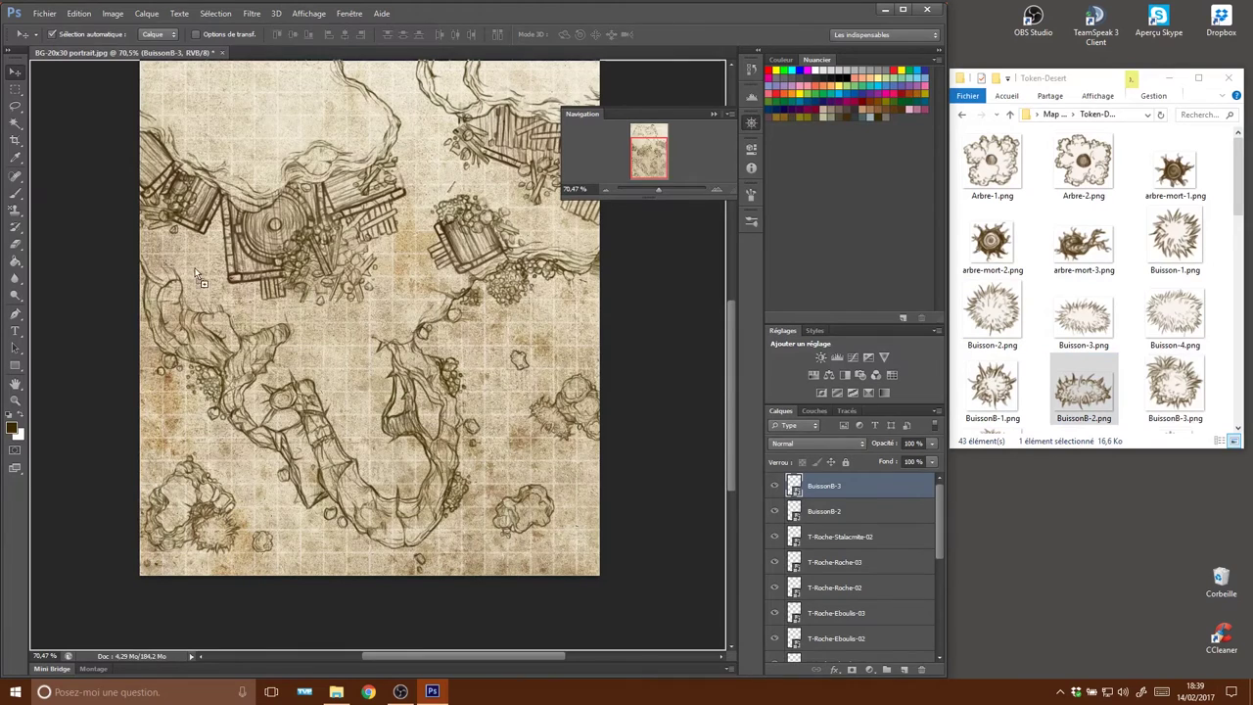
{"action": "left_click_drag", "start_coordinate": [421, 368], "coordinate": [394, 294]}
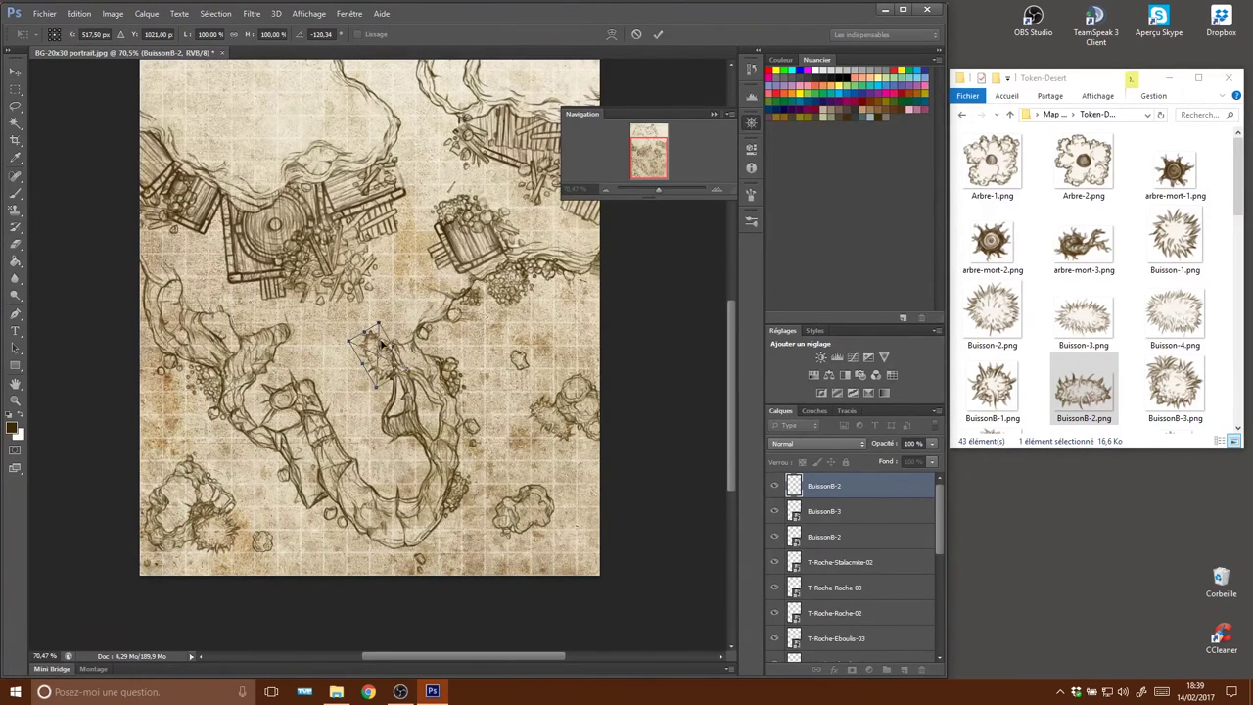
{"action": "mouse_move", "coordinate": [387, 373]}
{"action": "left_mouse_down"}
{"action": "mouse_move", "coordinate": [224, 253]}
{"action": "mouse_move", "coordinate": [243, 266]}
{"action": "mouse_move", "coordinate": [216, 267]}
{"action": "left_mouse_up"}
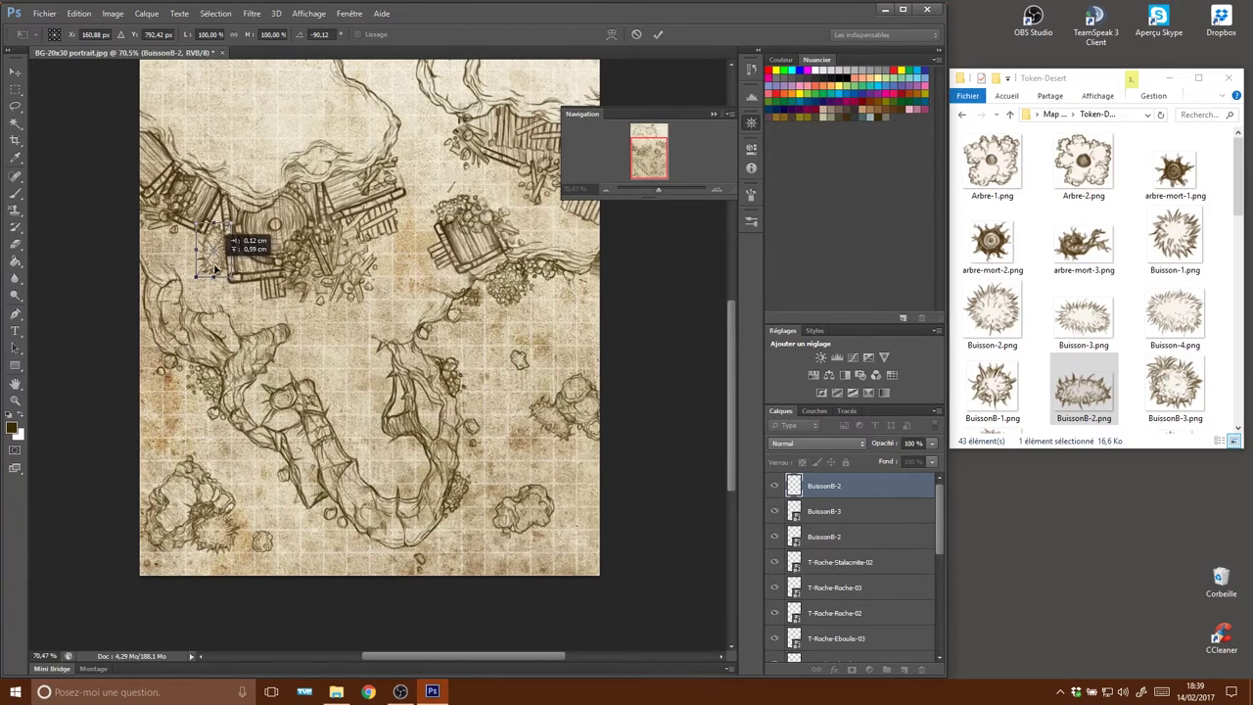
{"action": "key", "text": "Return"}
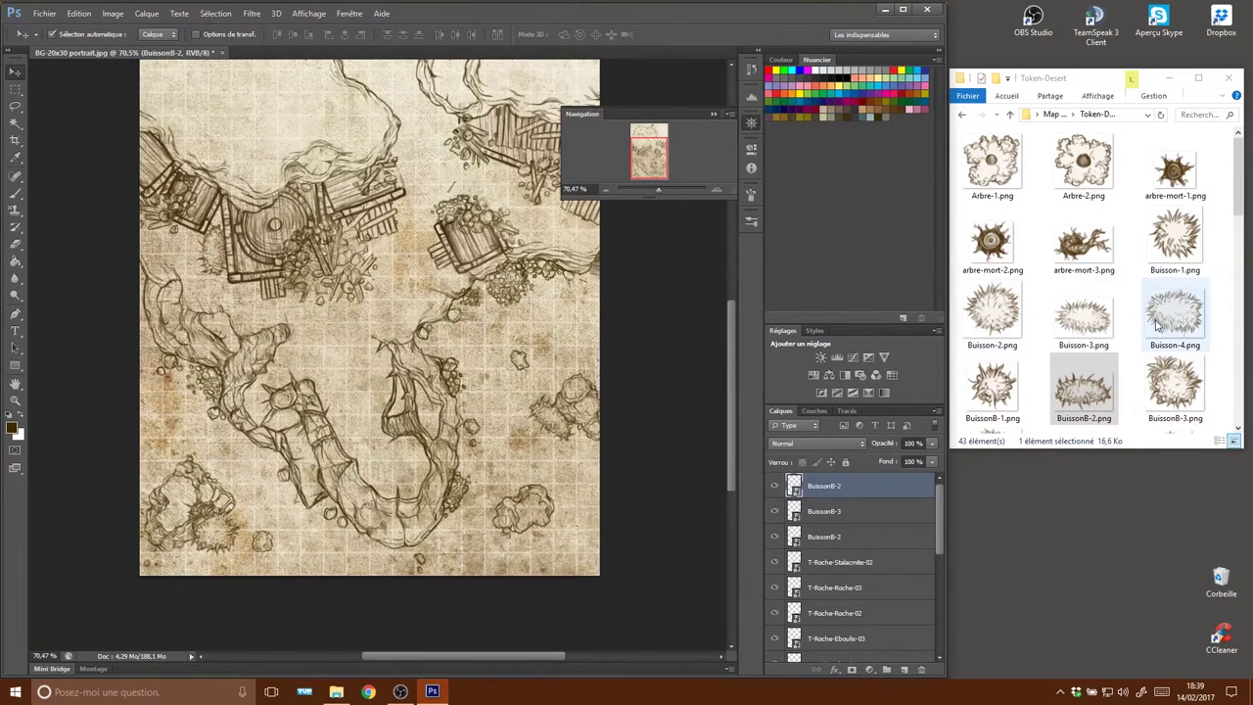
{"action": "left_click_drag", "start_coordinate": [1169, 386], "coordinate": [428, 299]}
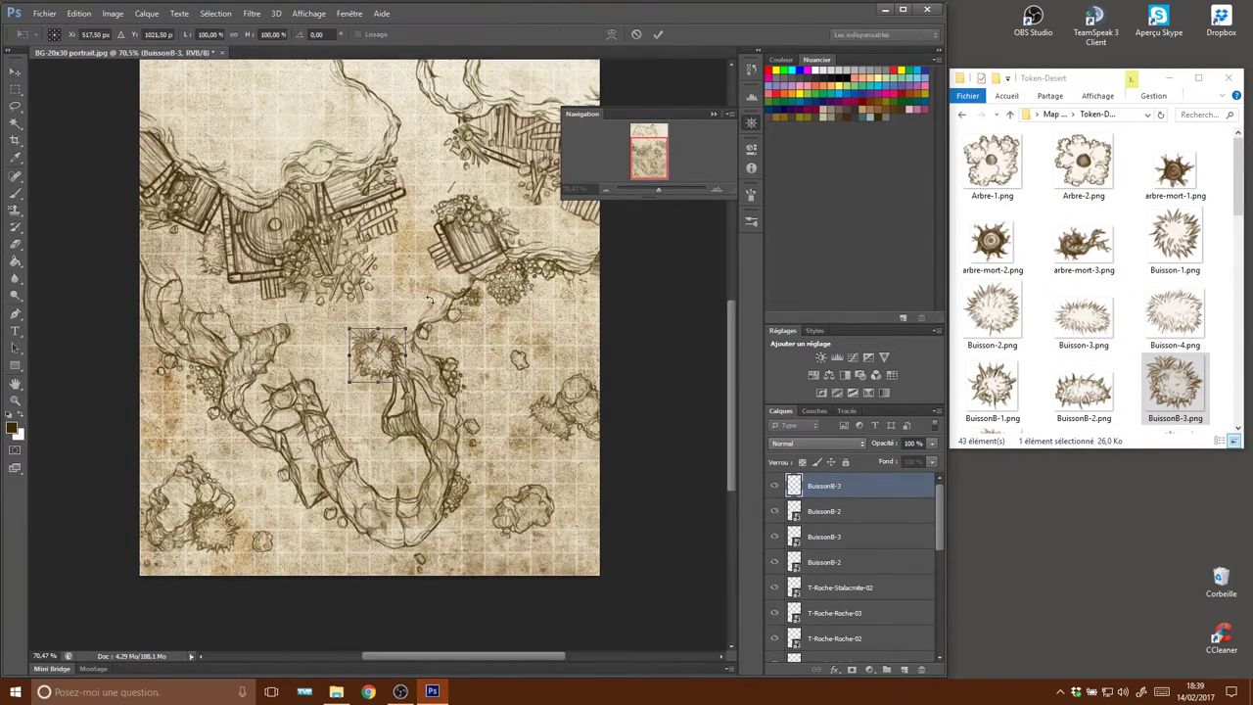
{"action": "left_click_drag", "start_coordinate": [385, 362], "coordinate": [450, 286]}
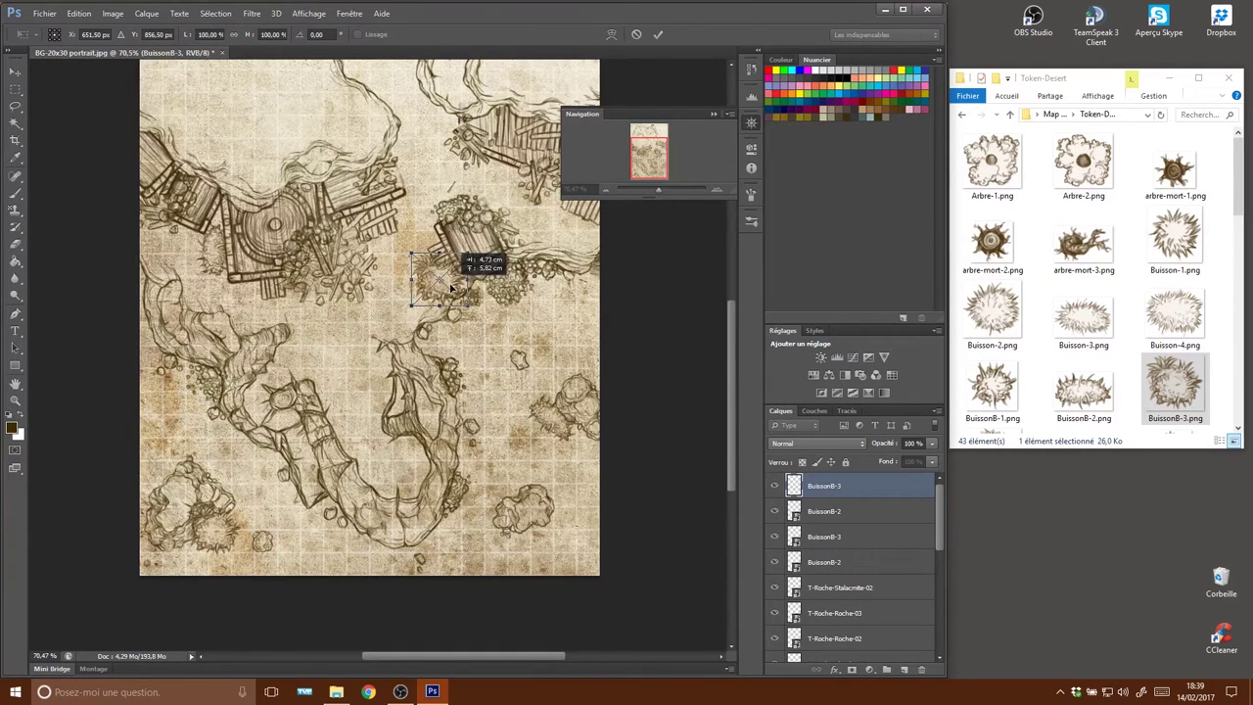
{"action": "key", "text": "Return"}
Abandon the Buisson-4 bush and place BuissonB-1 near the top-right platform instead.
{"action": "mouse_move", "coordinate": [636, 316]}
{"action": "left_mouse_down"}
{"action": "mouse_move", "coordinate": [578, 357]}
{"action": "mouse_move", "coordinate": [485, 365]}
{"action": "left_mouse_up"}
{"action": "mouse_move", "coordinate": [1174, 313]}
{"action": "left_mouse_down"}
{"action": "mouse_move", "coordinate": [468, 286]}
{"action": "mouse_move", "coordinate": [480, 222]}
{"action": "left_mouse_up"}
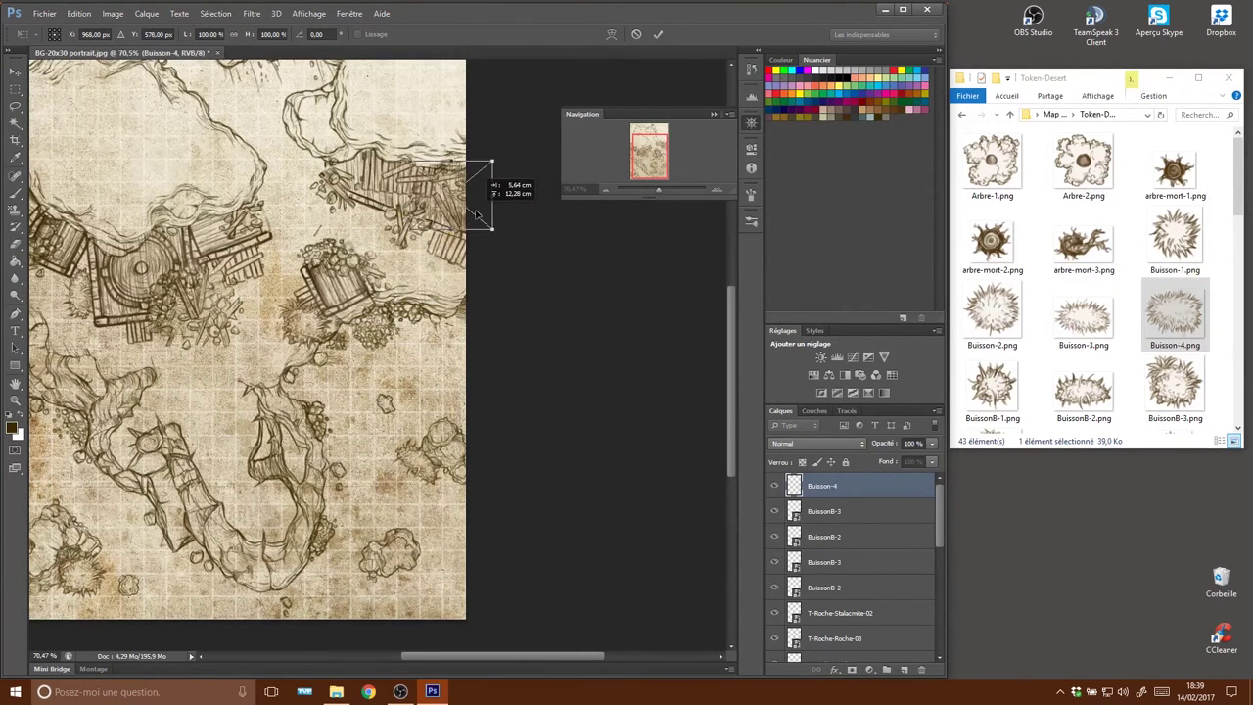
{"action": "left_click_drag", "start_coordinate": [480, 221], "coordinate": [424, 258]}
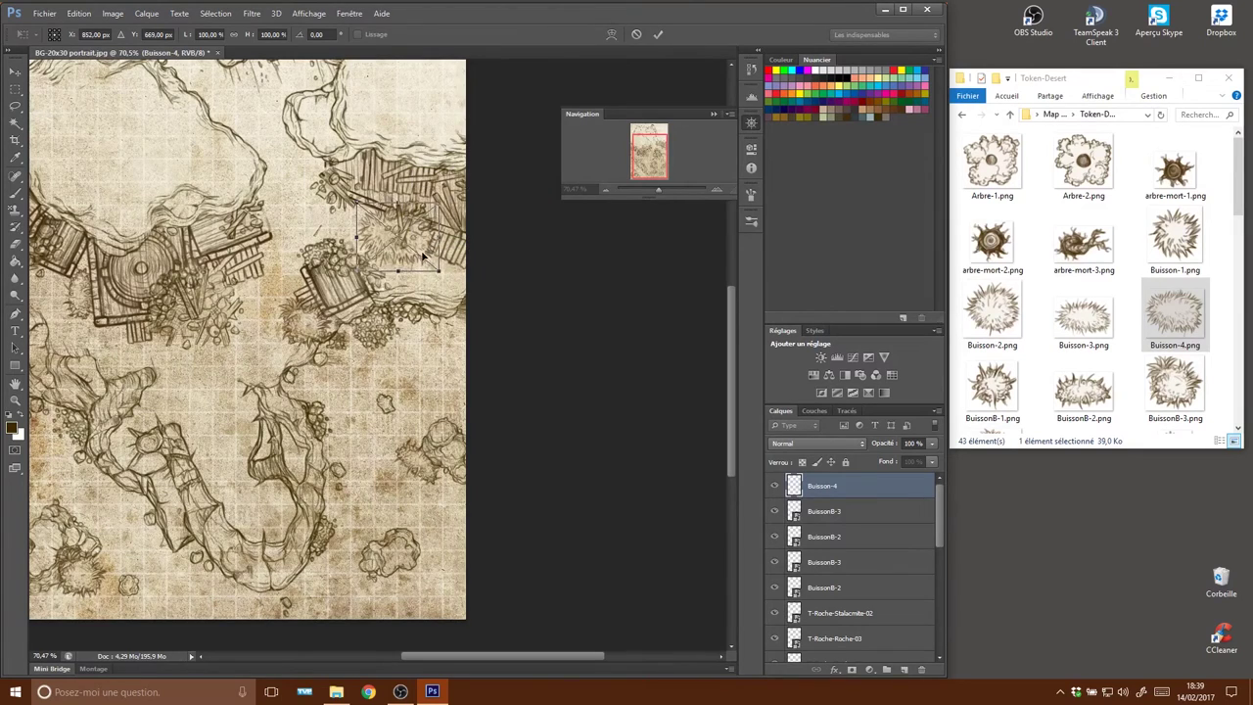
{"action": "key", "text": "Escape"}
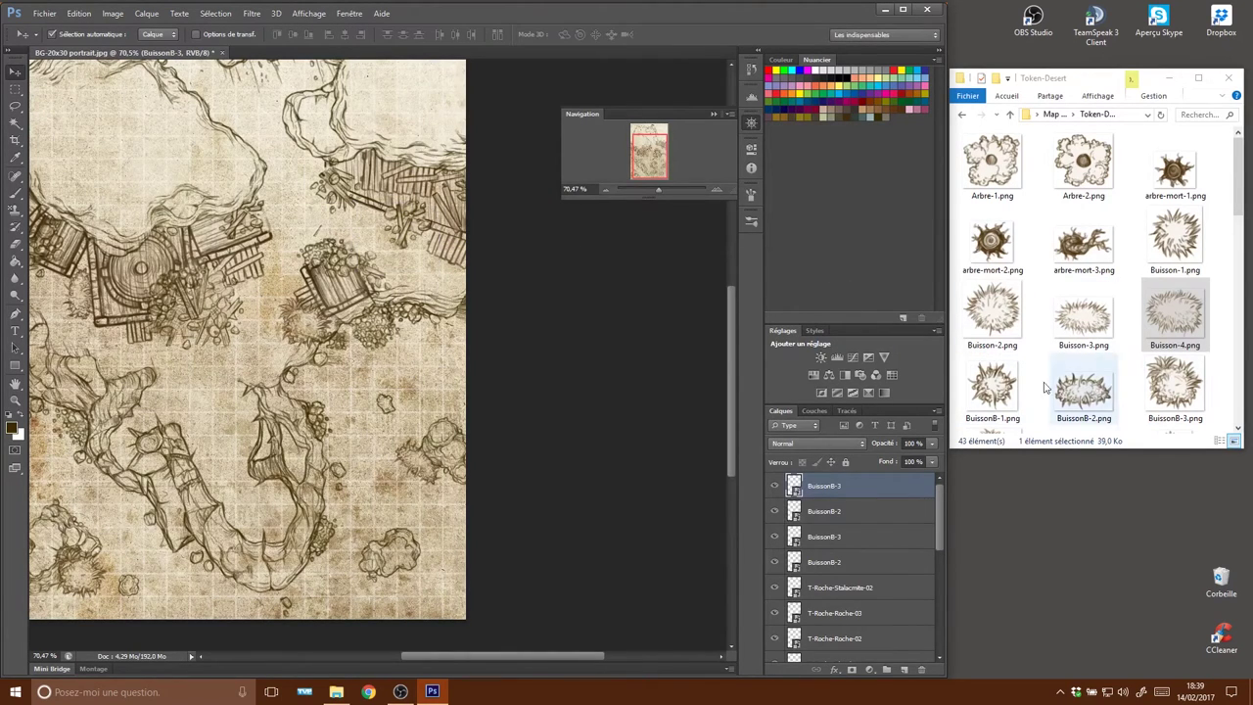
{"action": "left_click_drag", "start_coordinate": [992, 386], "coordinate": [537, 359]}
{"action": "mouse_move", "coordinate": [422, 257]}
{"action": "left_mouse_down"}
{"action": "mouse_move", "coordinate": [405, 357]}
{"action": "mouse_move", "coordinate": [389, 360]}
{"action": "mouse_move", "coordinate": [440, 210]}
{"action": "left_mouse_up"}
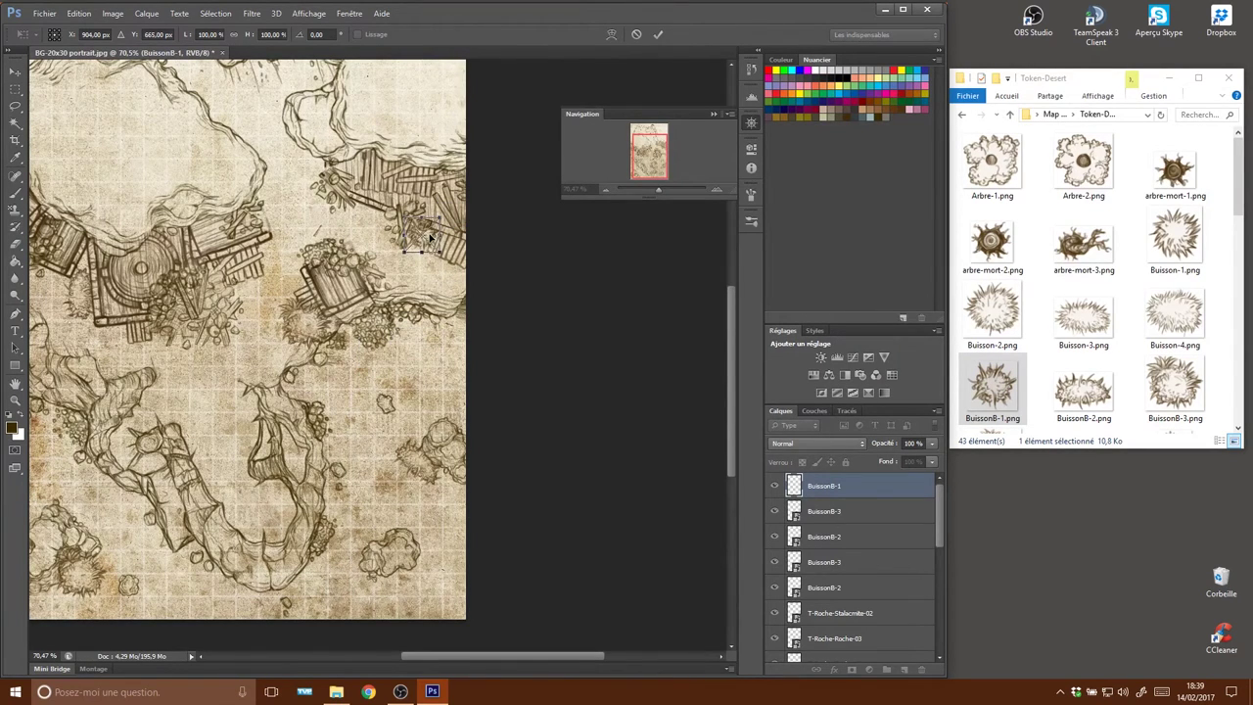
{"action": "key", "text": "Return"}
Place a BuissonB-3 bush beside the cave passage.
{"action": "left_click_drag", "start_coordinate": [1175, 387], "coordinate": [377, 488]}
{"action": "left_click_drag", "start_coordinate": [391, 367], "coordinate": [358, 460]}
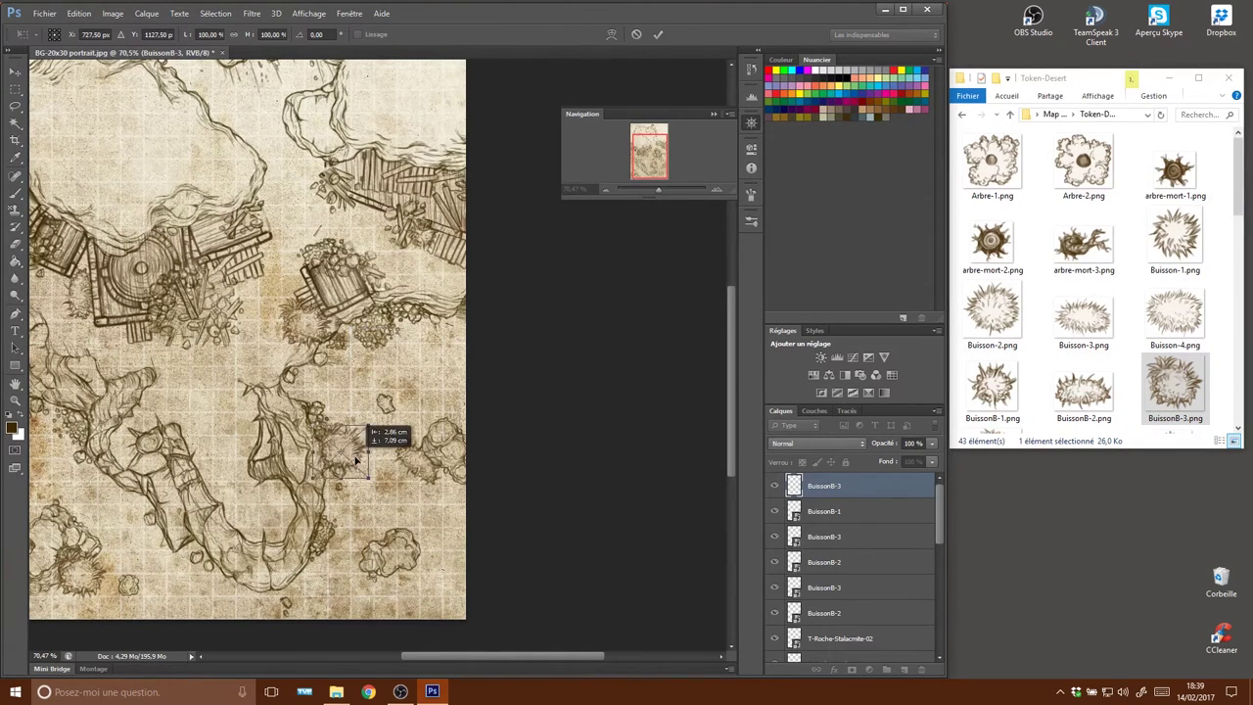
{"action": "key", "text": "Return"}
{"action": "left_click_drag", "start_coordinate": [357, 460], "coordinate": [597, 360]}
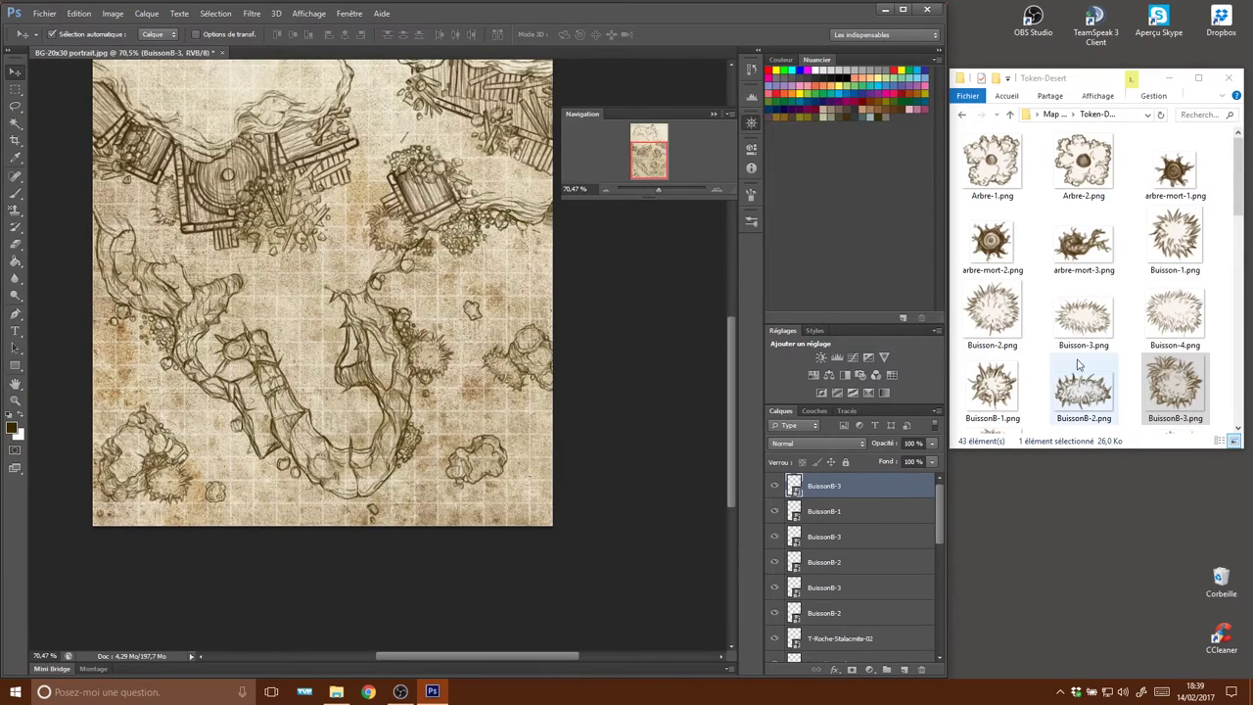
Add a BuissonB-2 bush rotated 39° at bottom right and a BuissonB-3 near the bottom edge.
{"action": "left_click_drag", "start_coordinate": [1084, 386], "coordinate": [535, 526]}
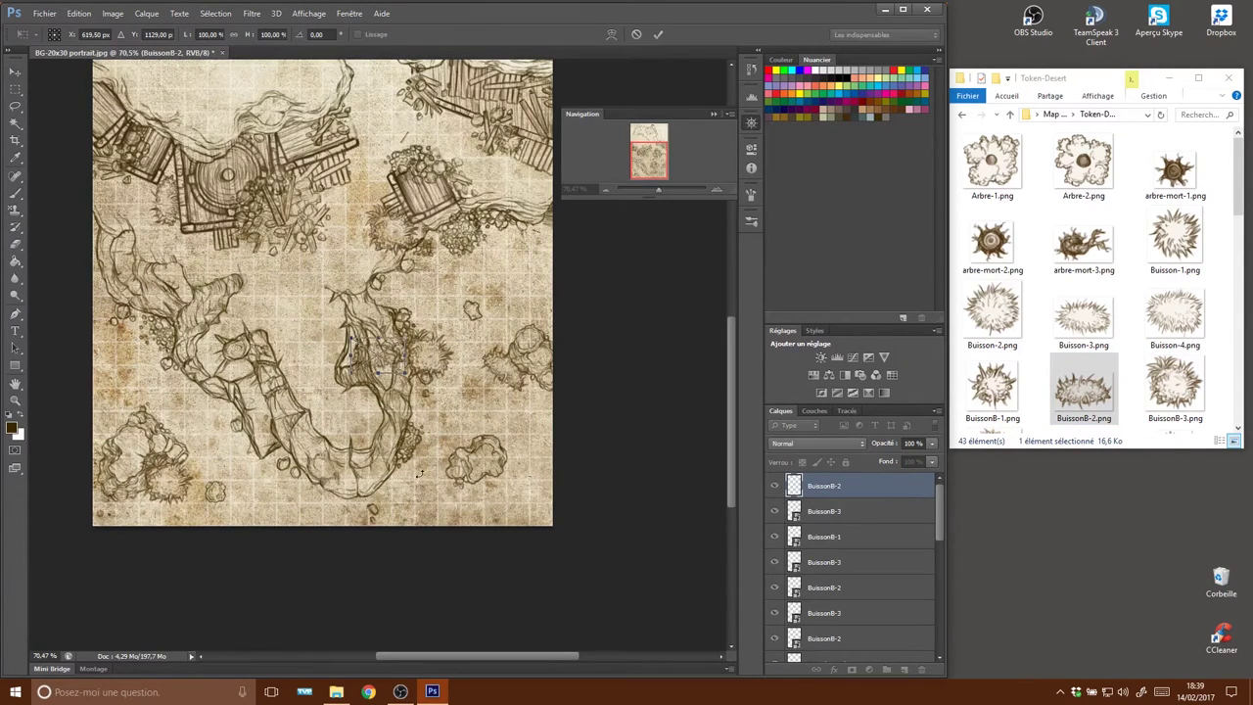
{"action": "left_click_drag", "start_coordinate": [382, 364], "coordinate": [480, 477]}
{"action": "mouse_move", "coordinate": [537, 514]}
{"action": "left_mouse_down"}
{"action": "mouse_move", "coordinate": [497, 541]}
{"action": "mouse_move", "coordinate": [499, 499]}
{"action": "left_mouse_up"}
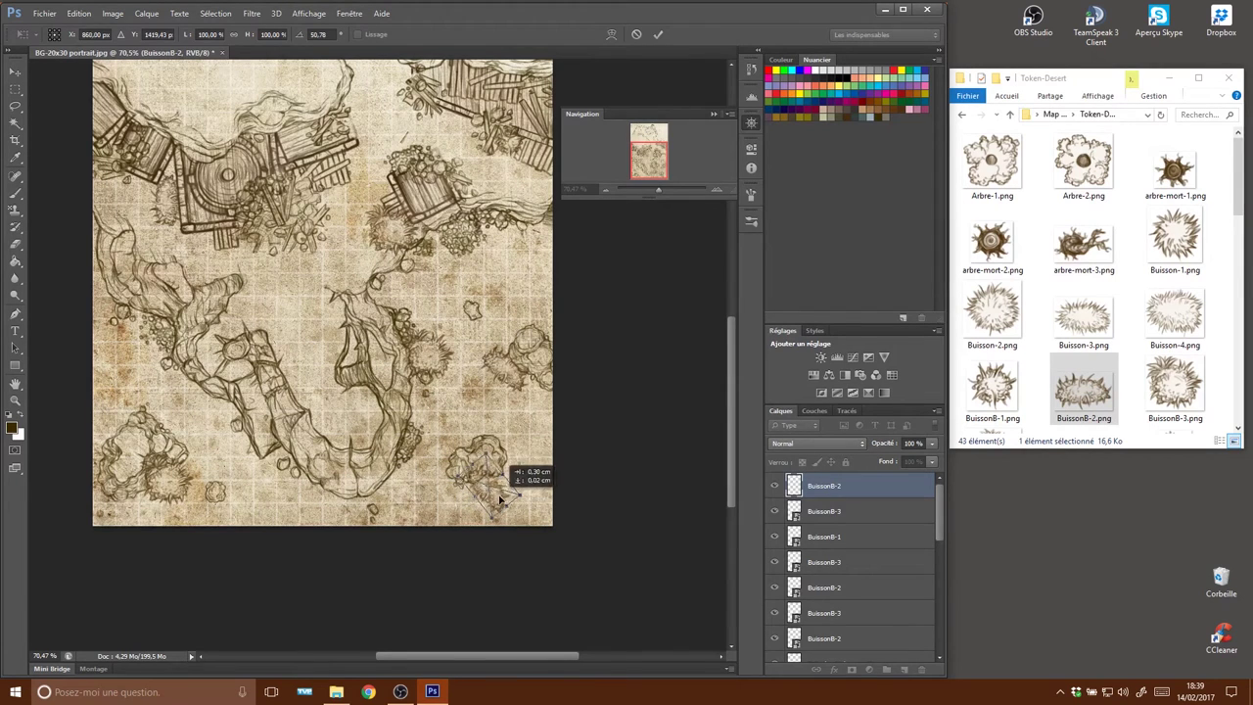
{"action": "key", "text": "Return"}
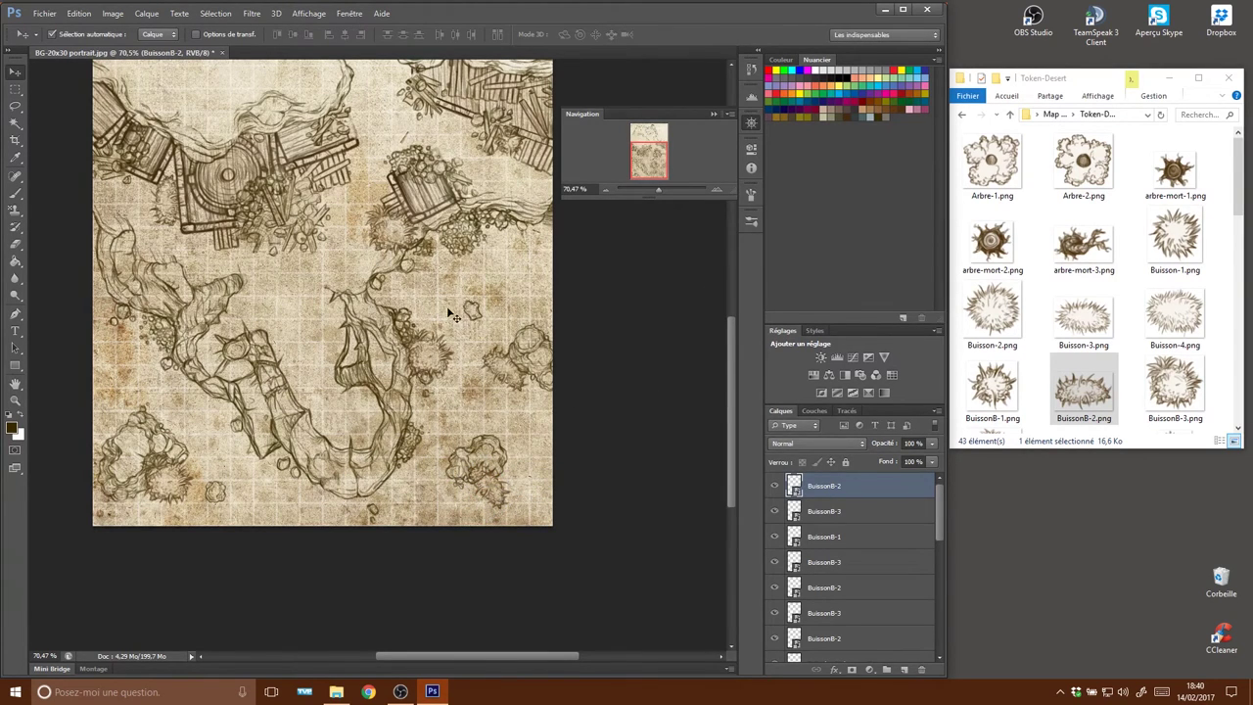
{"action": "left_click_drag", "start_coordinate": [452, 315], "coordinate": [442, 326]}
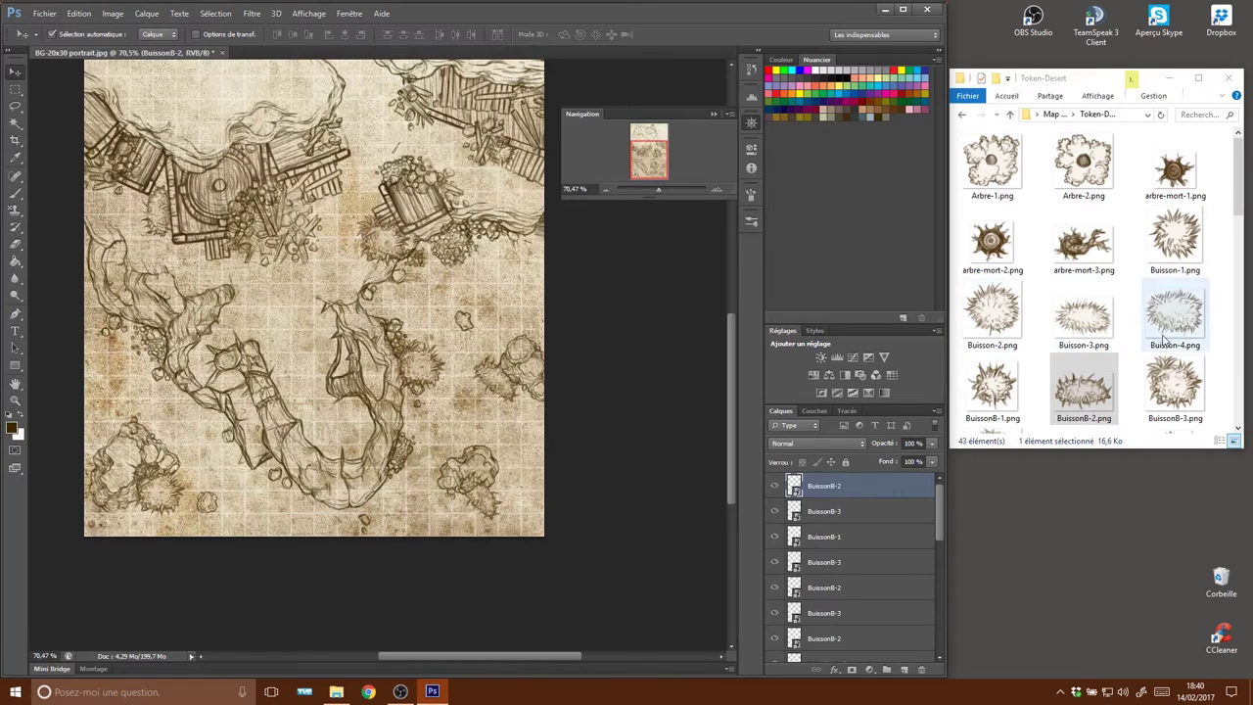
{"action": "mouse_move", "coordinate": [1174, 387]}
{"action": "left_mouse_down"}
{"action": "mouse_move", "coordinate": [377, 357]}
{"action": "mouse_move", "coordinate": [273, 545]}
{"action": "left_mouse_up"}
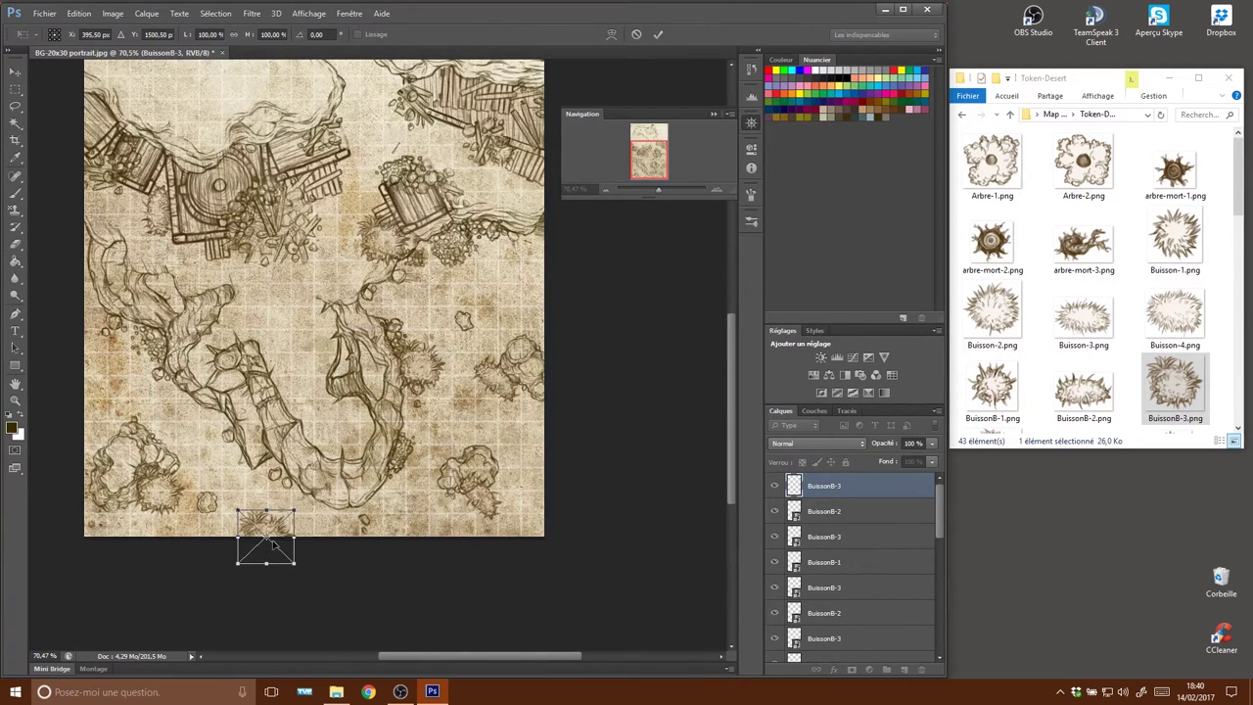
{"action": "key", "text": "Return"}
Start placing a BuissonB-1 bush near the cave's centre.
{"action": "left_click_drag", "start_coordinate": [409, 212], "coordinate": [453, 328]}
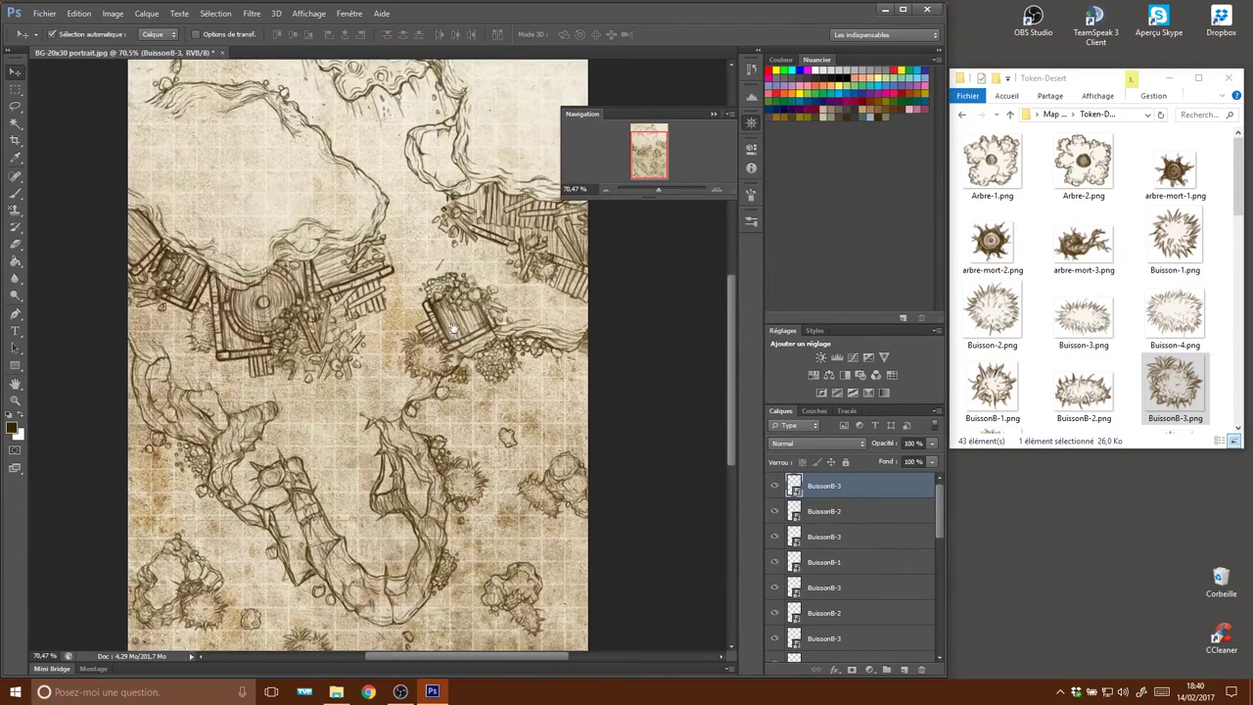
{"action": "mouse_move", "coordinate": [1004, 397]}
{"action": "left_mouse_down"}
{"action": "mouse_move", "coordinate": [377, 434]}
{"action": "mouse_move", "coordinate": [374, 475]}
{"action": "left_mouse_up"}
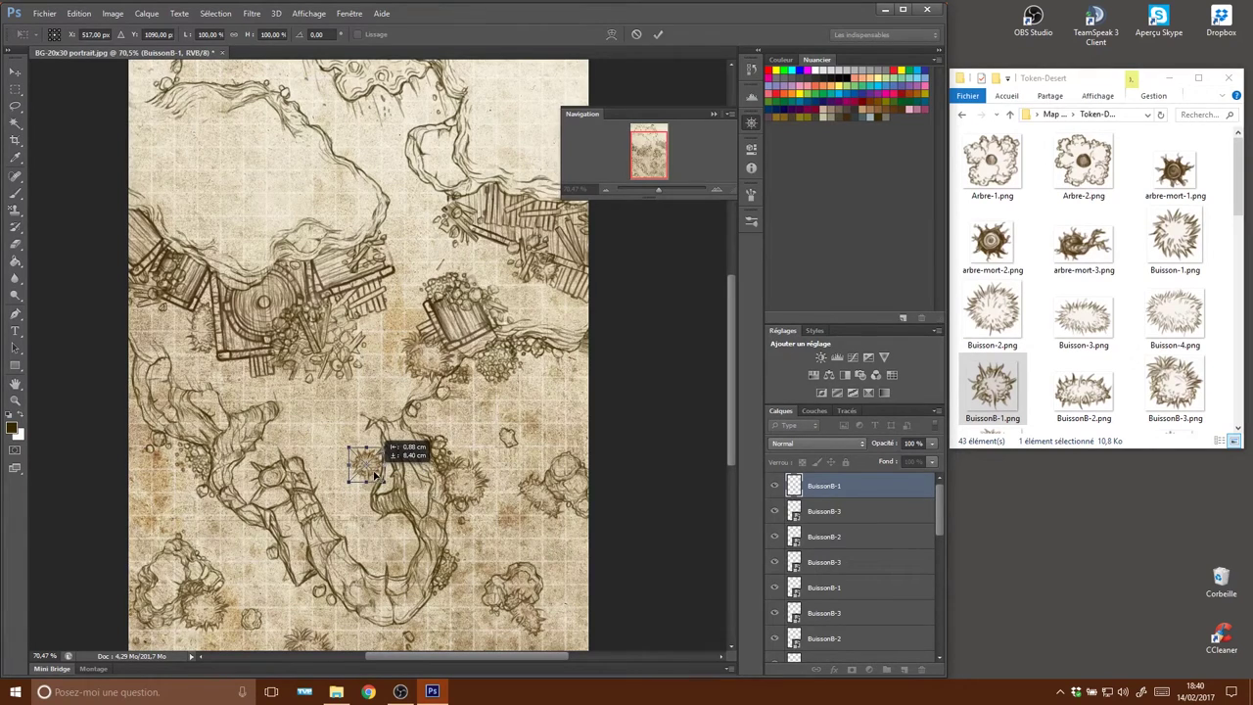
{"action": "scroll", "coordinate": [401, 305], "scroll_direction": "up", "scroll_amount": 1}
{"action": "scroll", "coordinate": [401, 304], "scroll_direction": "up", "scroll_amount": 4}
{"action": "scroll", "coordinate": [402, 304], "scroll_direction": "up", "scroll_amount": 2}
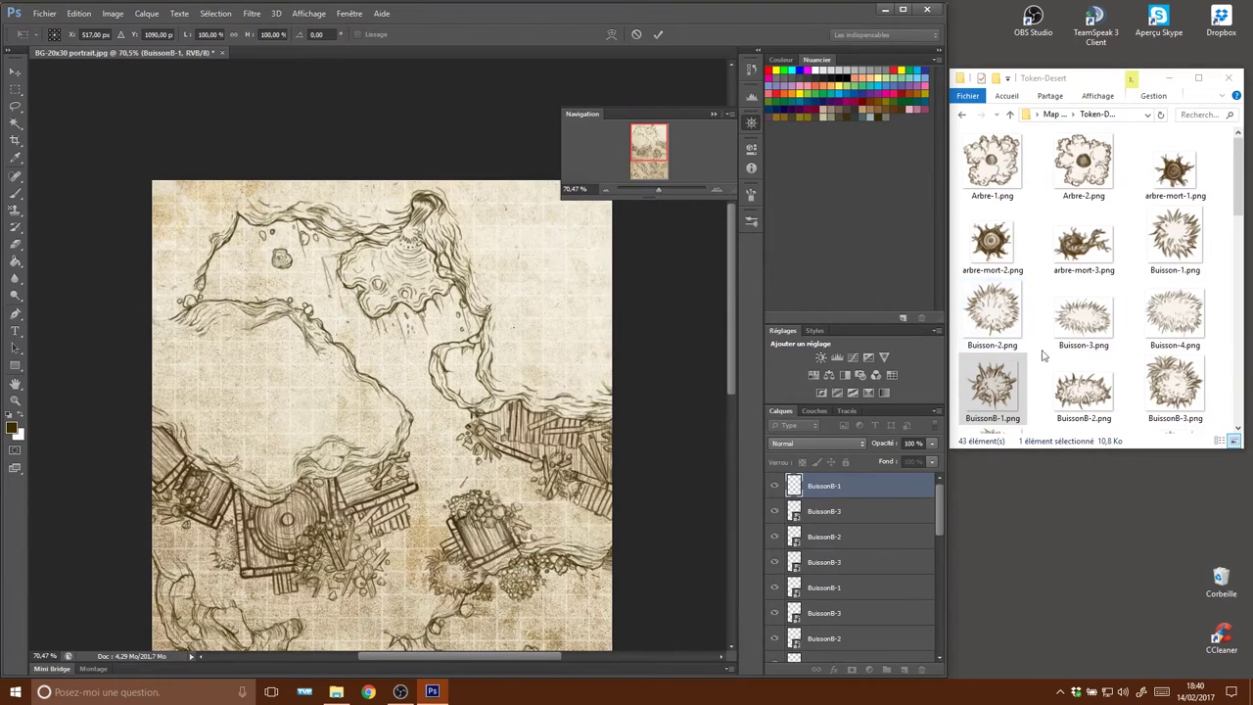
{"action": "scroll", "coordinate": [1053, 304], "scroll_direction": "down", "scroll_amount": 8}
{"action": "scroll", "coordinate": [1100, 315], "scroll_direction": "down", "scroll_amount": 2}
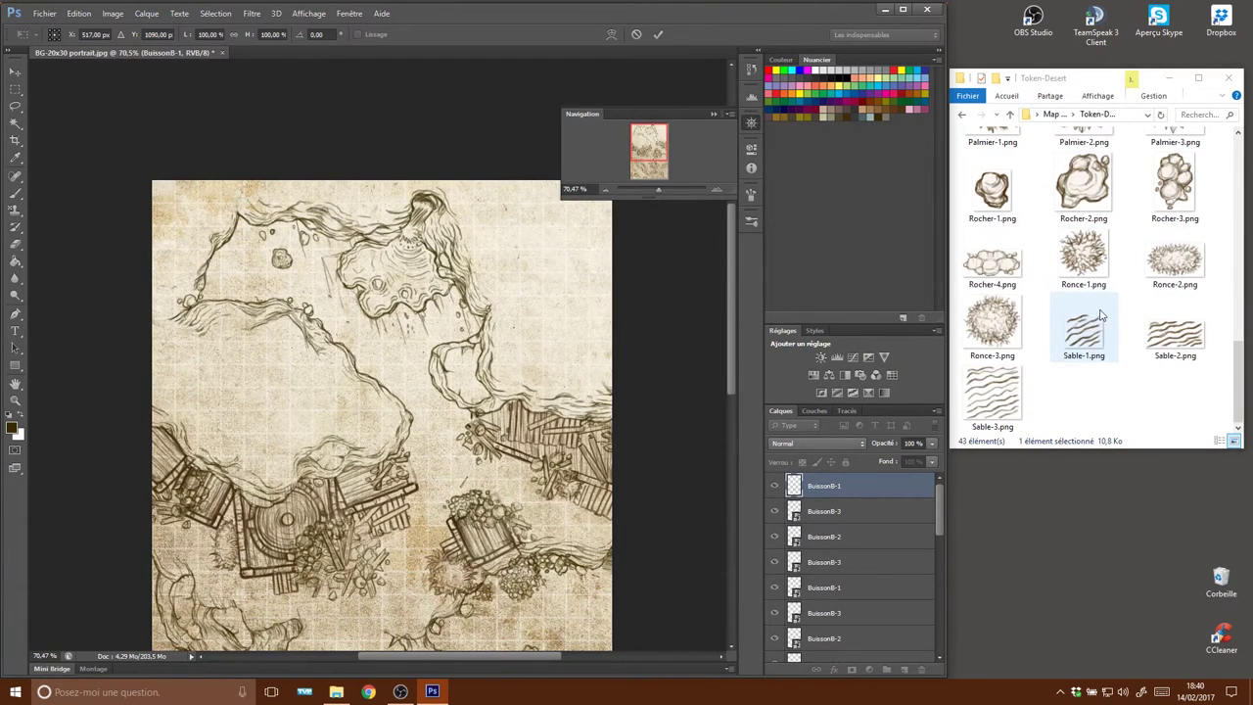
{"action": "scroll", "coordinate": [1097, 304], "scroll_direction": "up", "scroll_amount": 3}
{"action": "scroll", "coordinate": [1095, 304], "scroll_direction": "up", "scroll_amount": 4}
{"action": "scroll", "coordinate": [1093, 306], "scroll_direction": "up", "scroll_amount": 3}
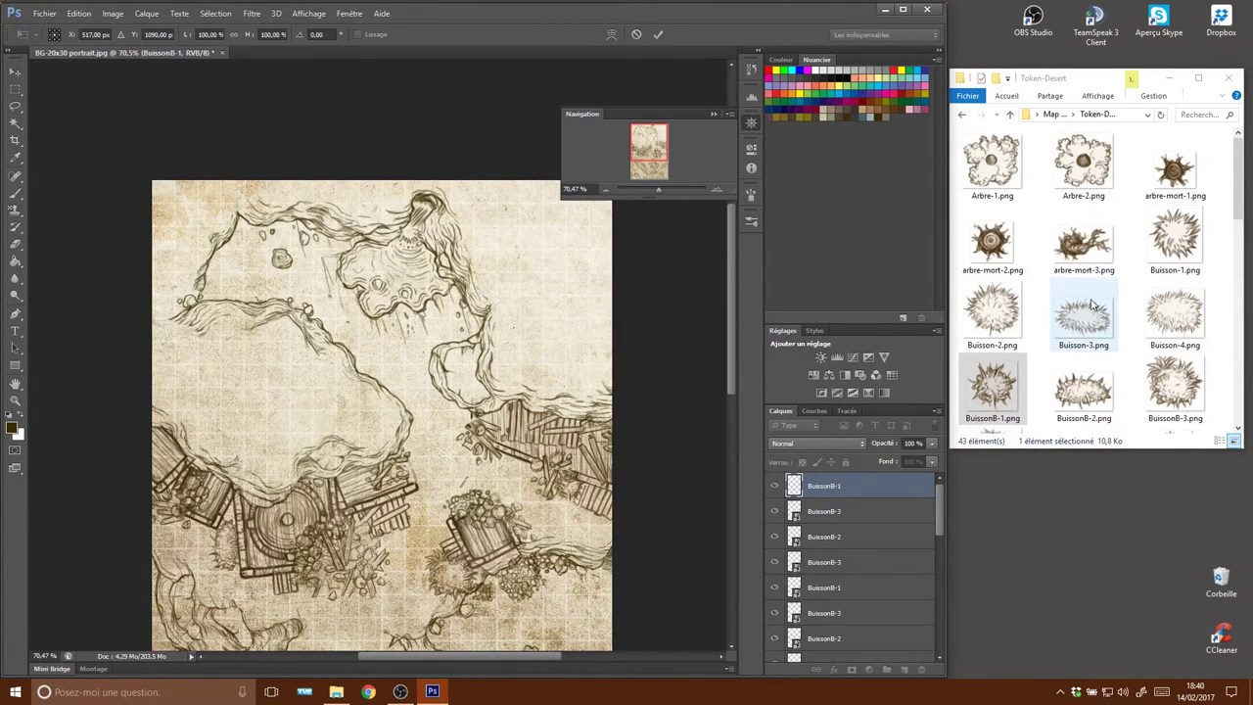
{"action": "scroll", "coordinate": [1095, 297], "scroll_direction": "down", "scroll_amount": 3}
{"action": "scroll", "coordinate": [1095, 294], "scroll_direction": "down", "scroll_amount": 2}
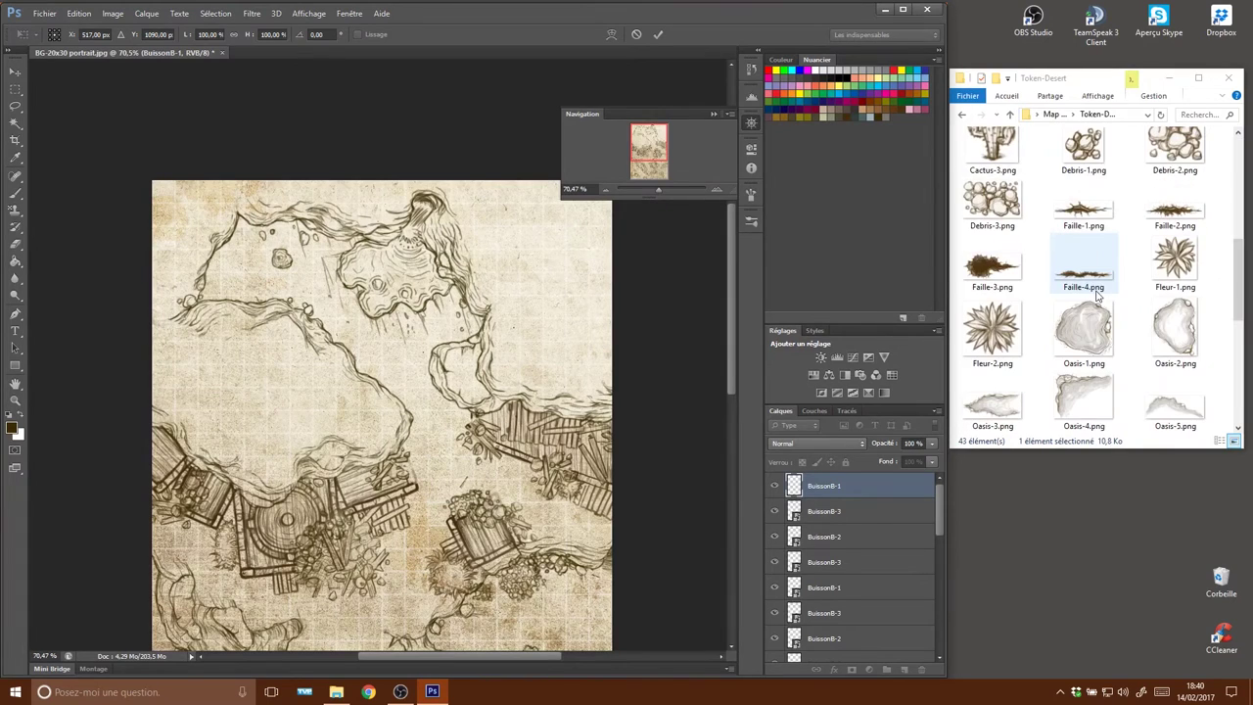
{"action": "left_click_drag", "start_coordinate": [1143, 287], "coordinate": [401, 301]}
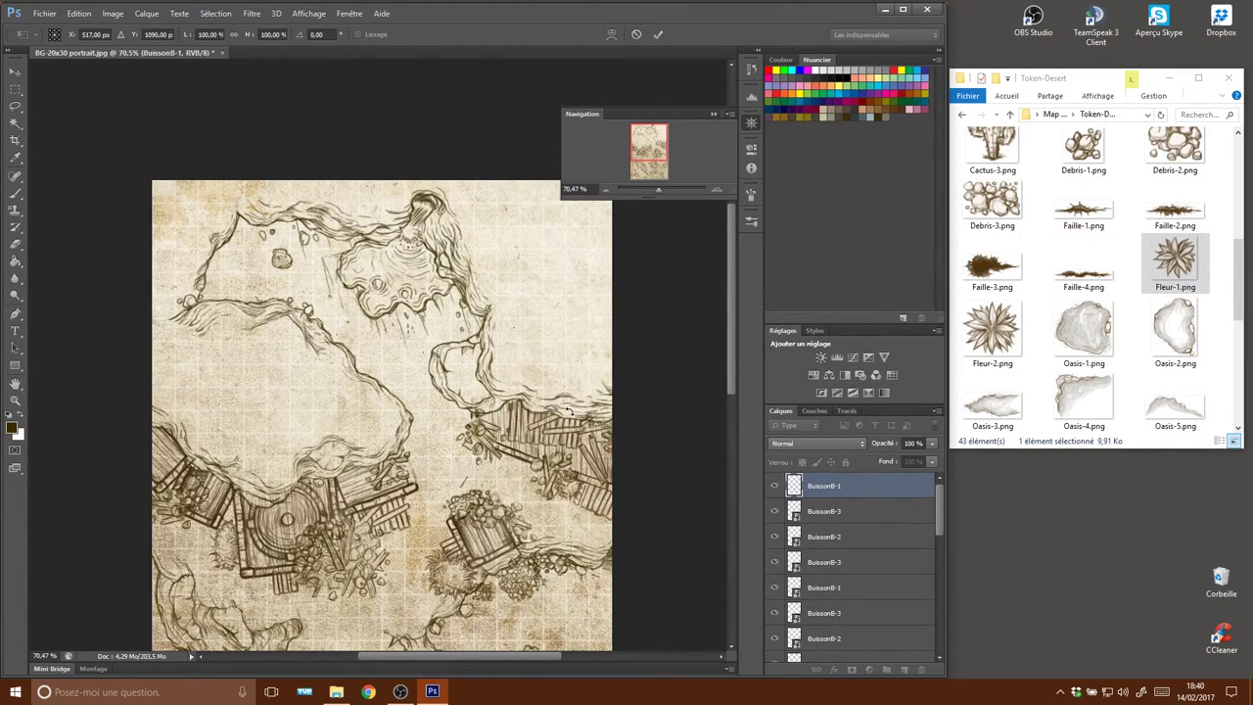
{"action": "left_click_drag", "start_coordinate": [568, 409], "coordinate": [588, 407]}
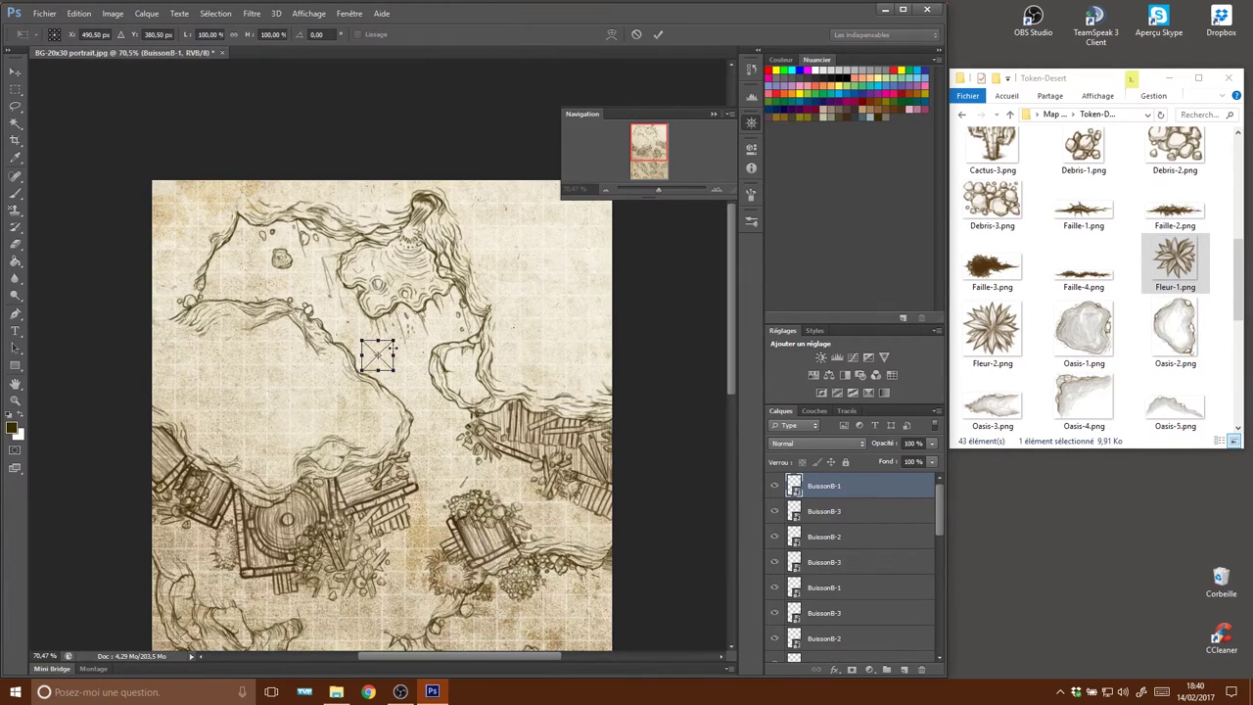
{"action": "left_click_drag", "start_coordinate": [378, 356], "coordinate": [443, 324]}
{"action": "key", "text": "Return"}
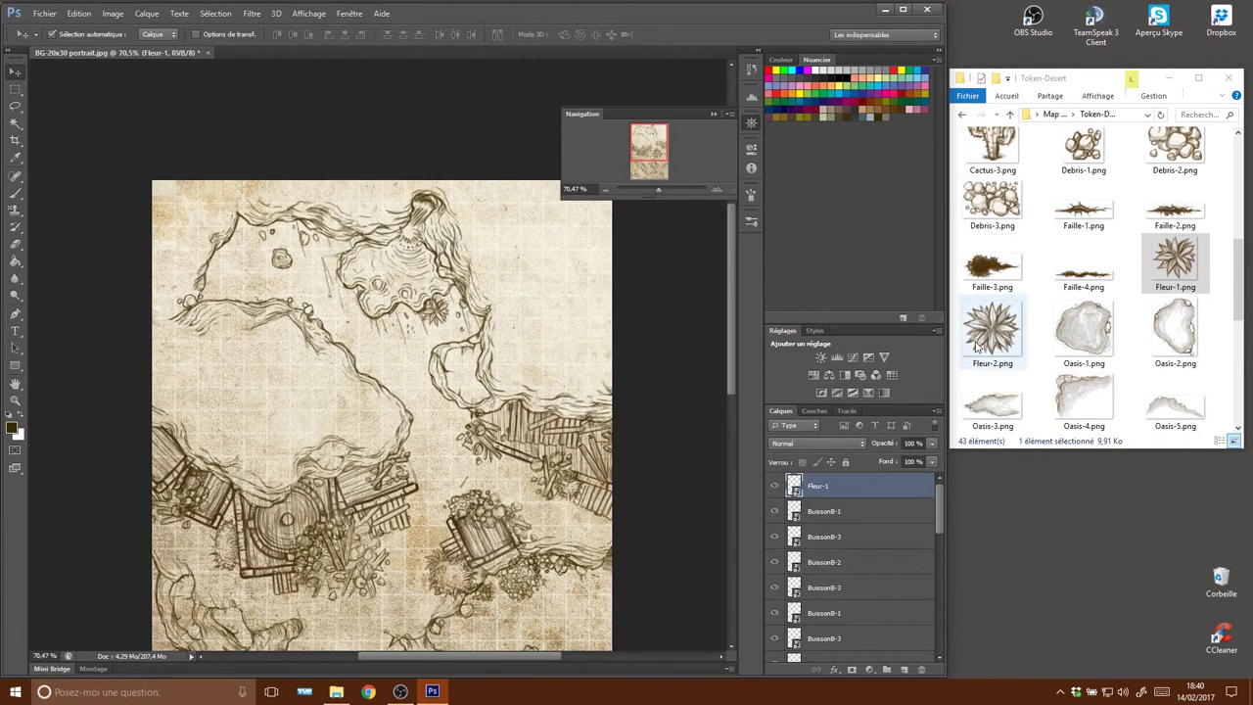
{"action": "mouse_move", "coordinate": [975, 345]}
{"action": "left_mouse_down"}
{"action": "mouse_move", "coordinate": [378, 361]}
{"action": "mouse_move", "coordinate": [331, 264]}
{"action": "left_mouse_up"}
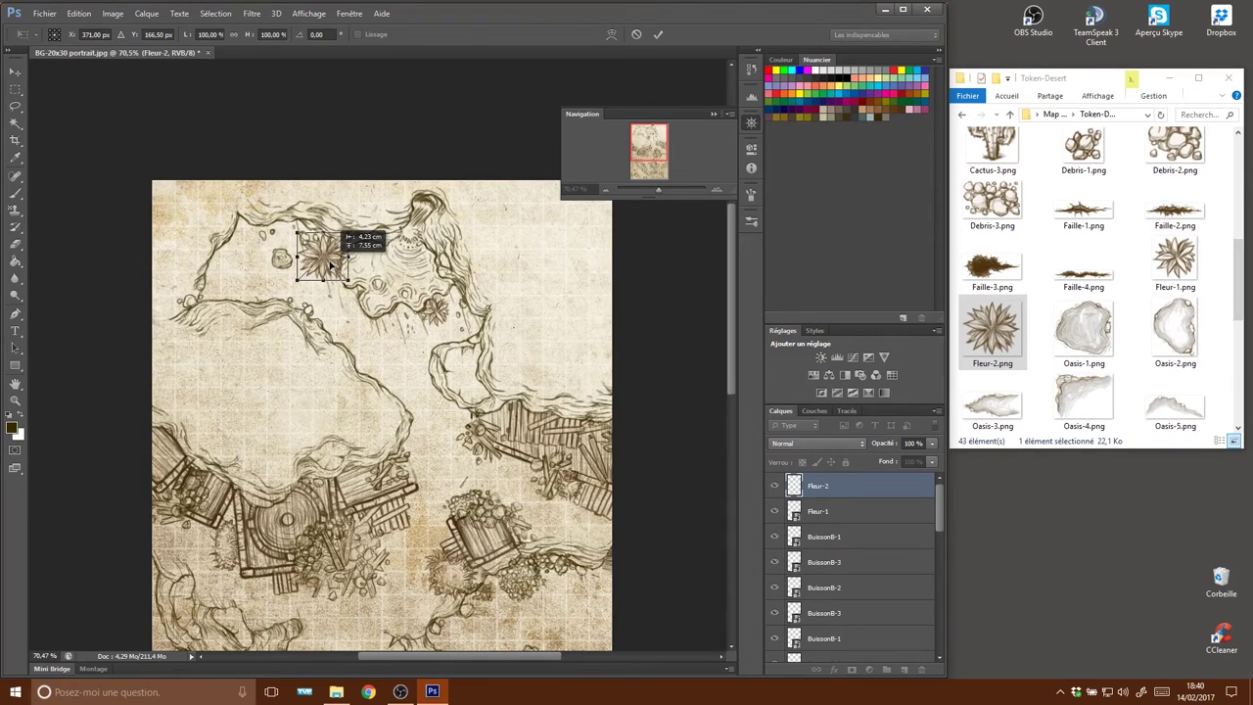
{"action": "mouse_move", "coordinate": [331, 264]}
{"action": "left_mouse_down"}
{"action": "mouse_move", "coordinate": [342, 286]}
{"action": "mouse_move", "coordinate": [357, 254]}
{"action": "left_mouse_up"}
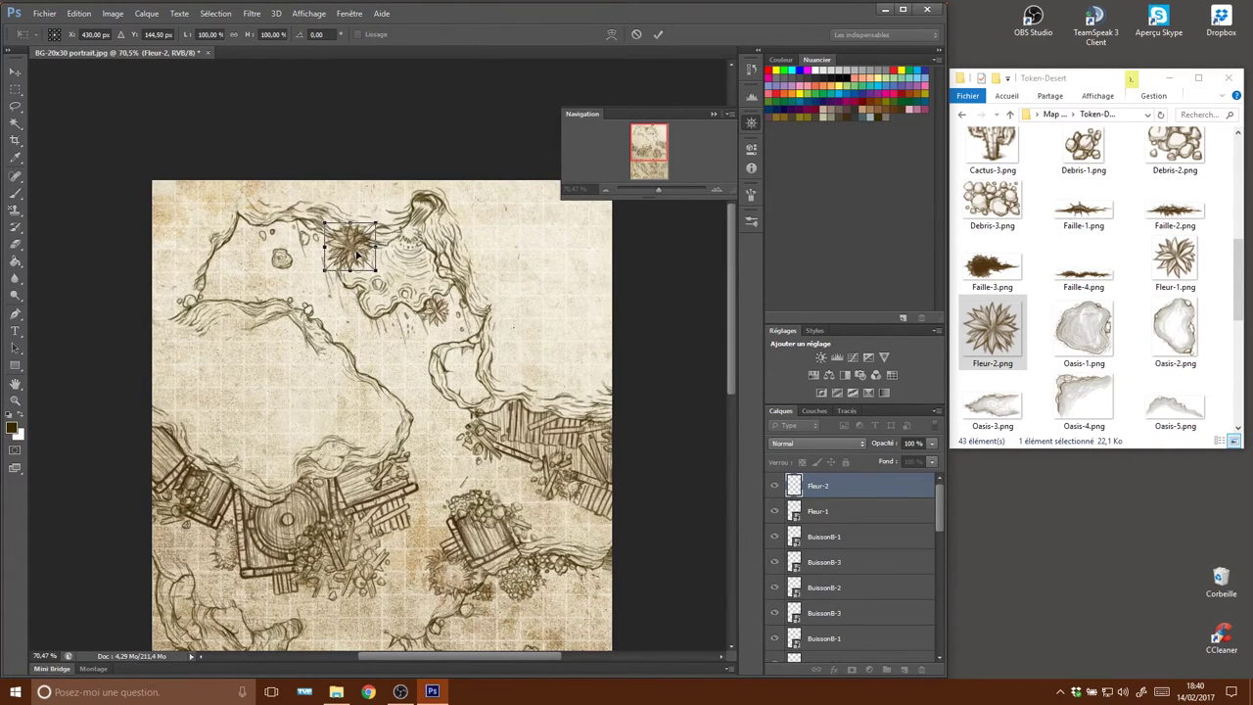
{"action": "key", "text": "Return"}
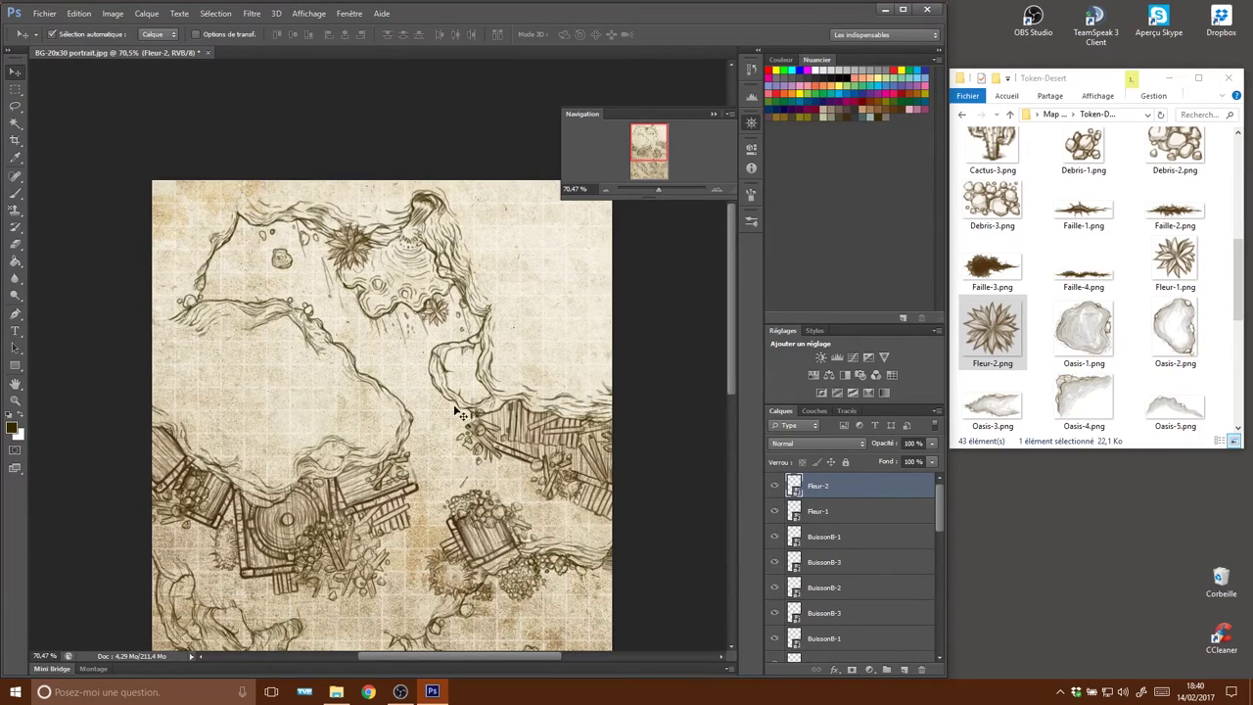
{"action": "scroll", "coordinate": [458, 409], "scroll_direction": "down", "scroll_amount": 2}
{"action": "scroll", "coordinate": [450, 403], "scroll_direction": "down", "scroll_amount": 3}
{"action": "scroll", "coordinate": [441, 396], "scroll_direction": "down", "scroll_amount": 3}
{"action": "scroll", "coordinate": [431, 389], "scroll_direction": "down", "scroll_amount": 3}
{"action": "scroll", "coordinate": [424, 384], "scroll_direction": "up", "scroll_amount": 2}
{"action": "scroll", "coordinate": [440, 406], "scroll_direction": "up", "scroll_amount": 2}
{"action": "scroll", "coordinate": [457, 425], "scroll_direction": "up", "scroll_amount": 2}
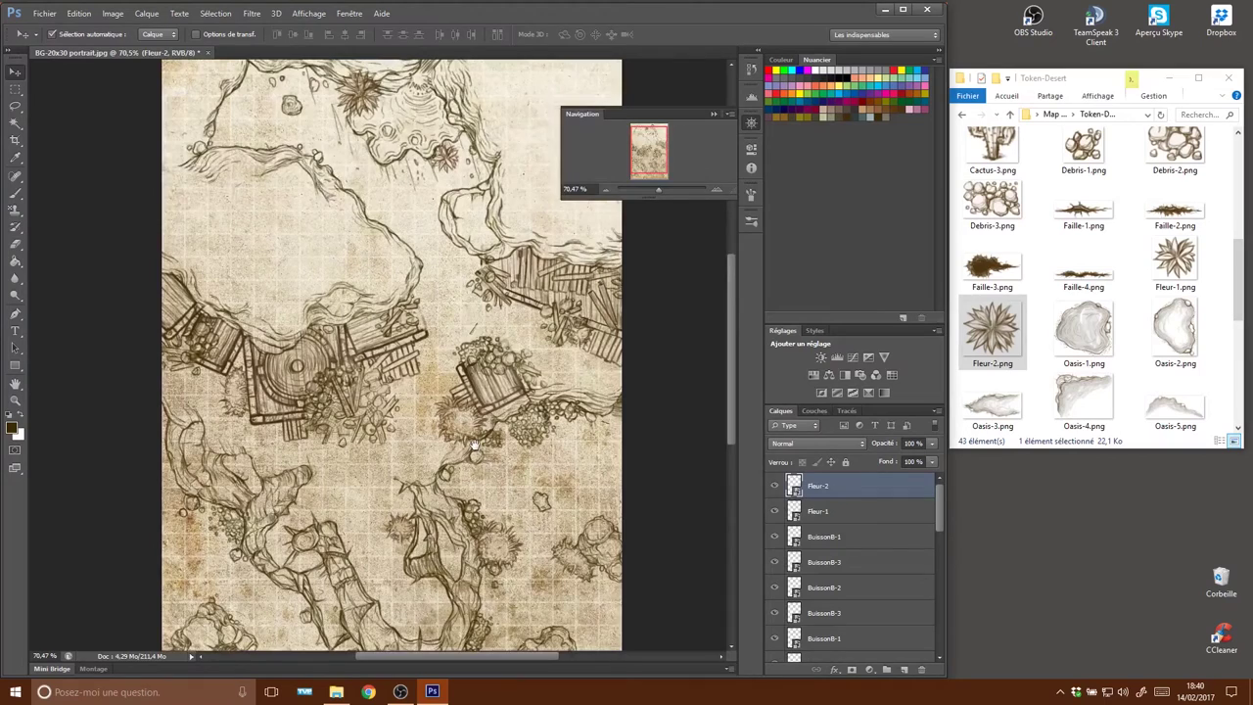
{"action": "scroll", "coordinate": [474, 455], "scroll_direction": "up", "scroll_amount": 1}
{"action": "scroll", "coordinate": [459, 366], "scroll_direction": "down", "scroll_amount": 2}
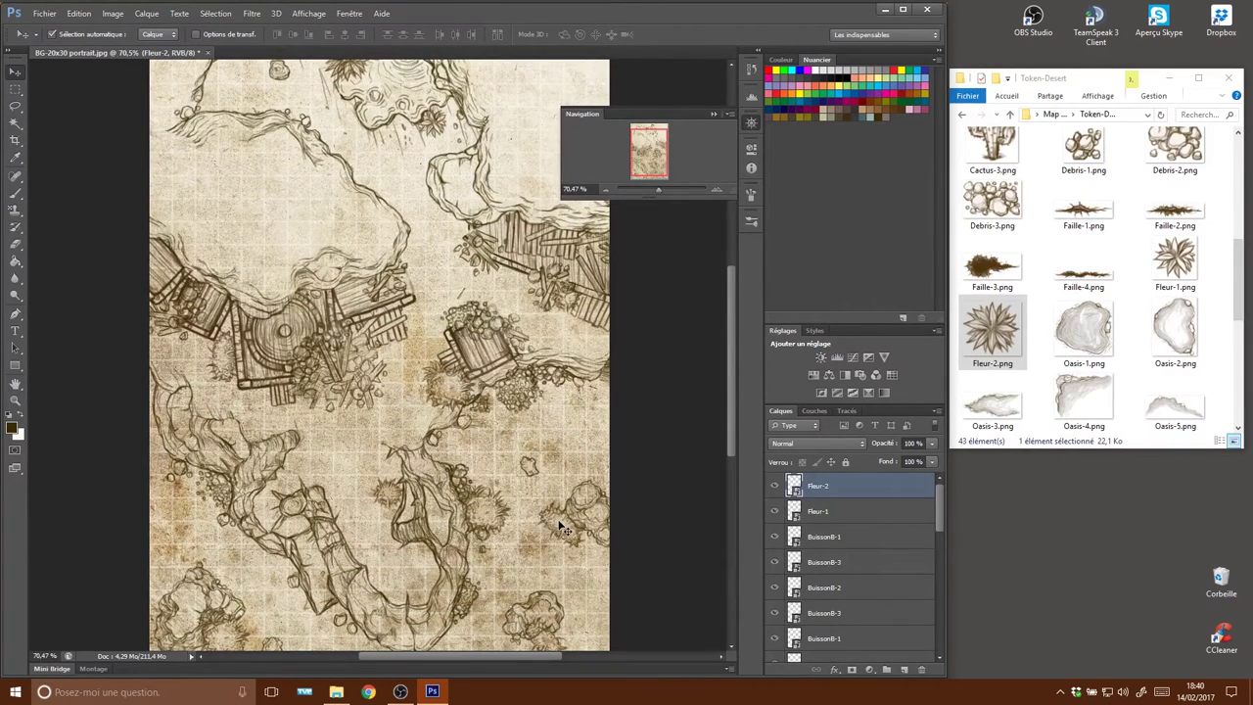
{"action": "scroll", "coordinate": [513, 428], "scroll_direction": "down", "scroll_amount": 3}
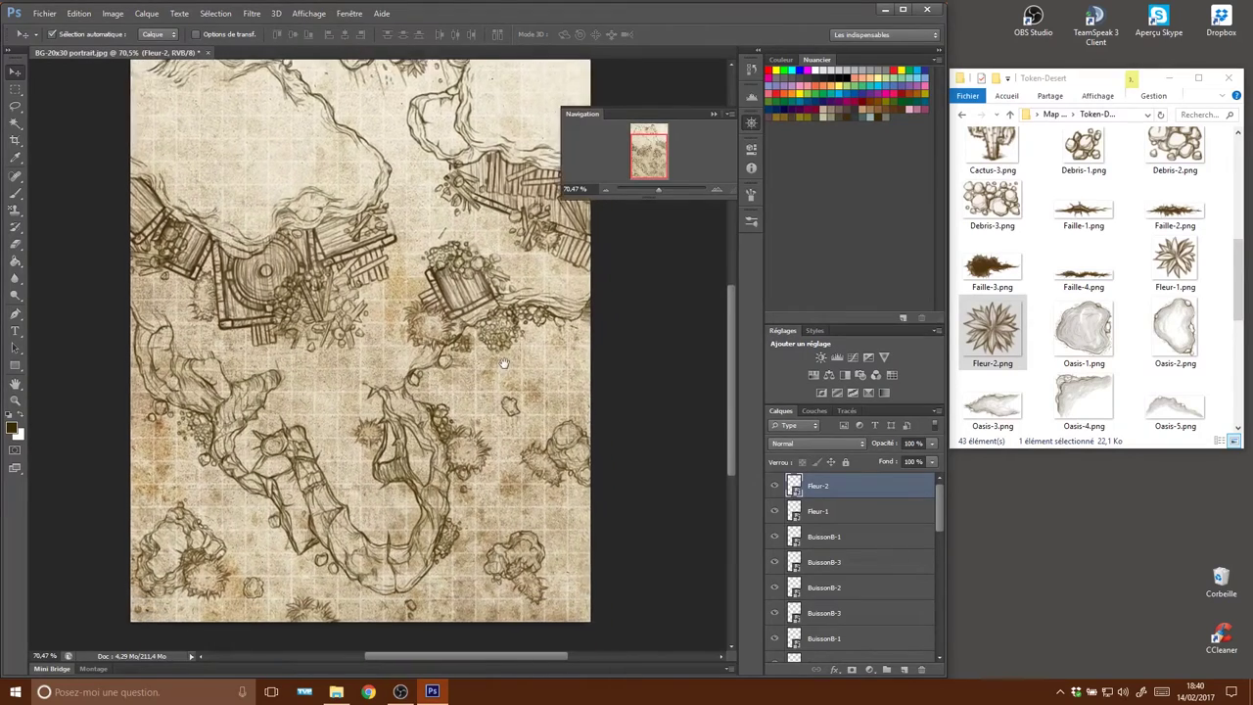
{"action": "left_click_drag", "start_coordinate": [940, 516], "coordinate": [938, 639]}
Select all token layers down to T-Roche-Surplomb-02 and rasterize them.
{"action": "left_click", "coordinate": [864, 570], "text": "shift"}
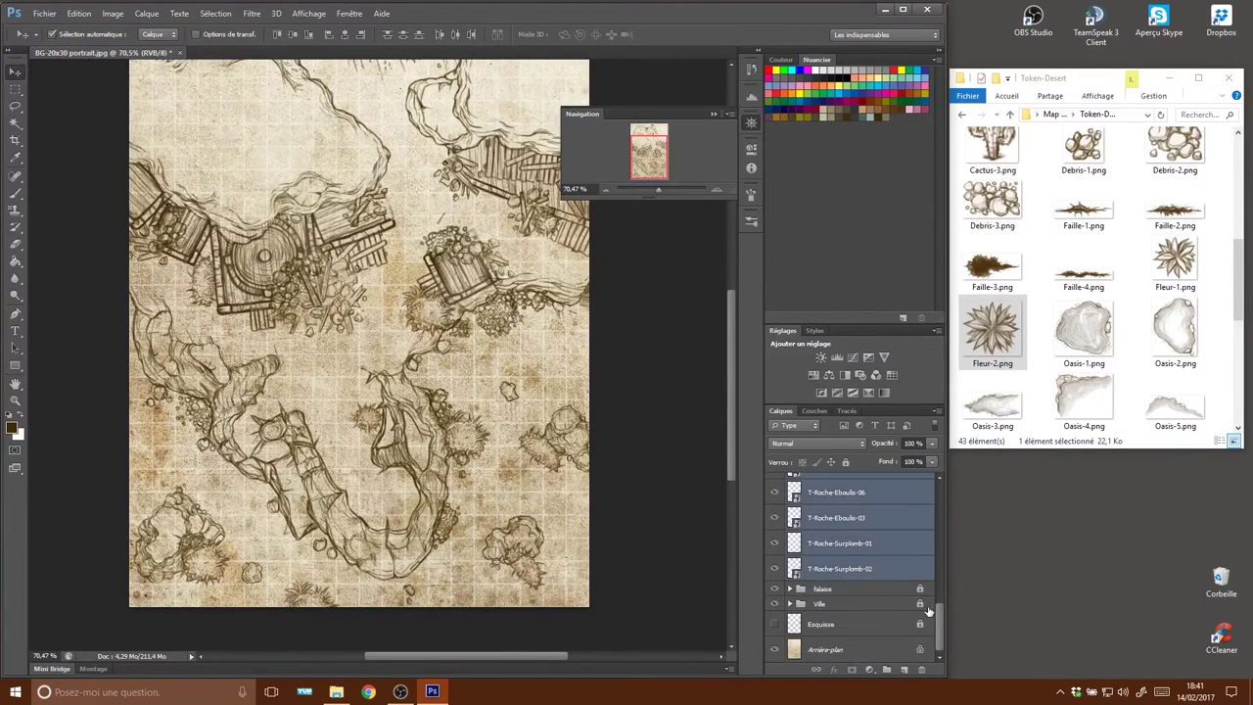
{"action": "left_click_drag", "start_coordinate": [937, 621], "coordinate": [932, 460]}
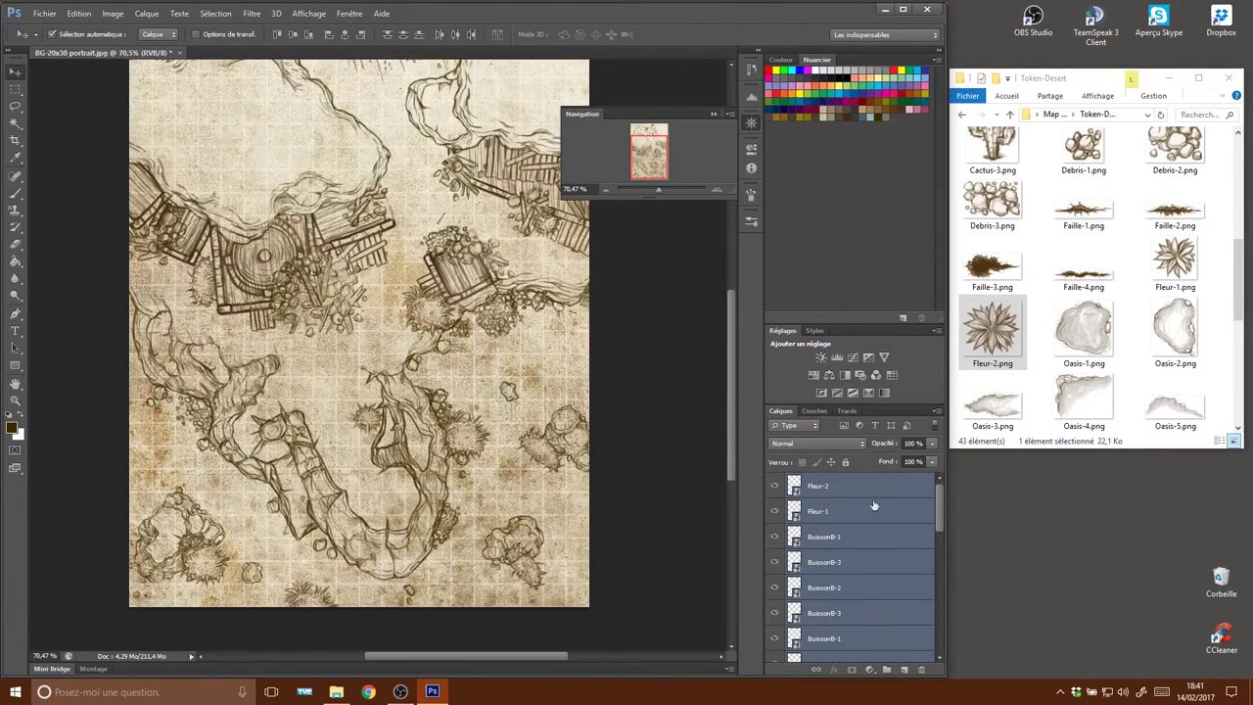
{"action": "right_click", "coordinate": [861, 510]}
{"action": "left_click", "coordinate": [925, 149]}
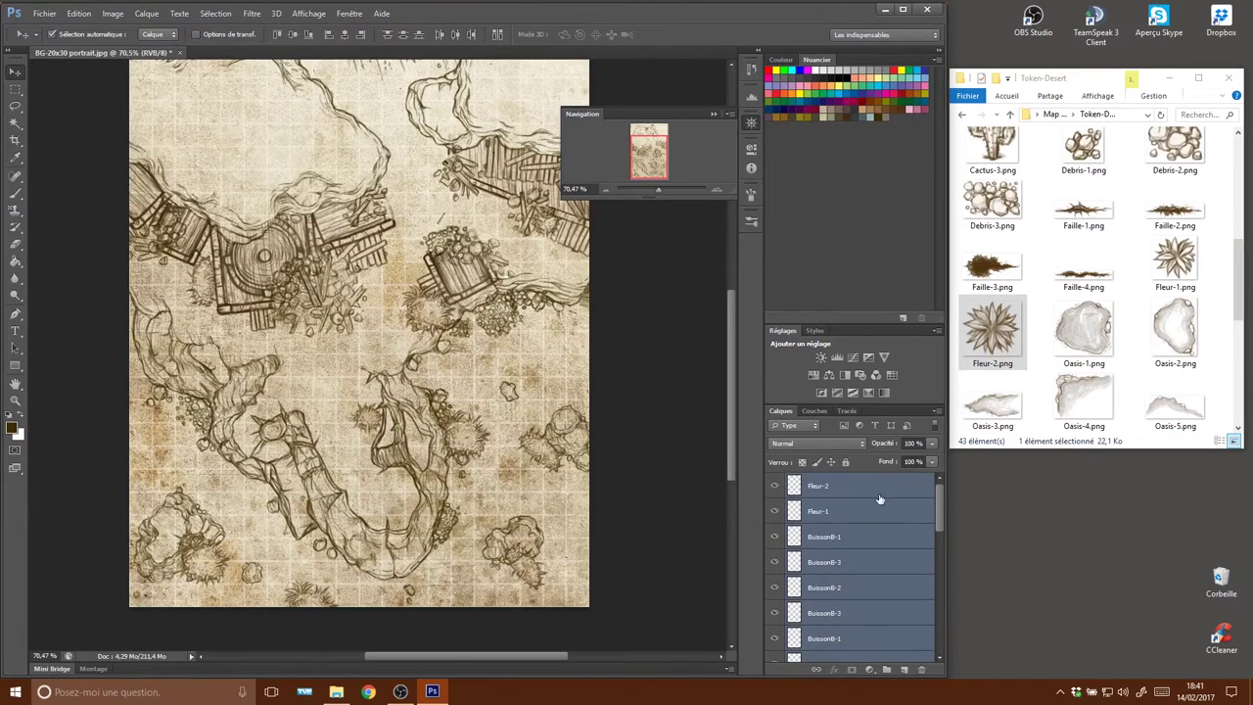
Create a new group, move the token layers into it, and name it Details.
{"action": "left_click", "coordinate": [879, 496]}
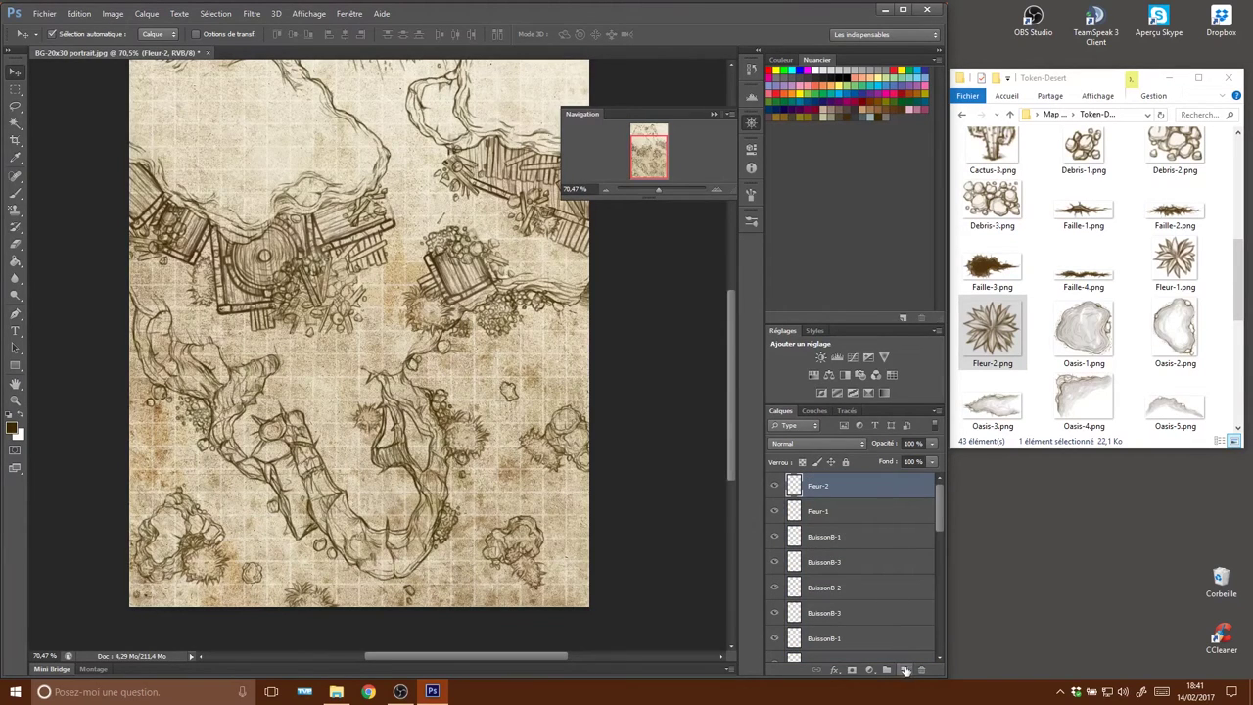
{"action": "left_click", "coordinate": [887, 670]}
{"action": "left_click", "coordinate": [824, 502]}
{"action": "mouse_move", "coordinate": [938, 519]}
{"action": "left_mouse_down"}
{"action": "mouse_move", "coordinate": [942, 646]}
{"action": "mouse_move", "coordinate": [937, 481]}
{"action": "left_mouse_up"}
{"action": "left_click", "coordinate": [874, 580], "text": "shift"}
{"action": "left_click_drag", "start_coordinate": [857, 503], "coordinate": [827, 481]}
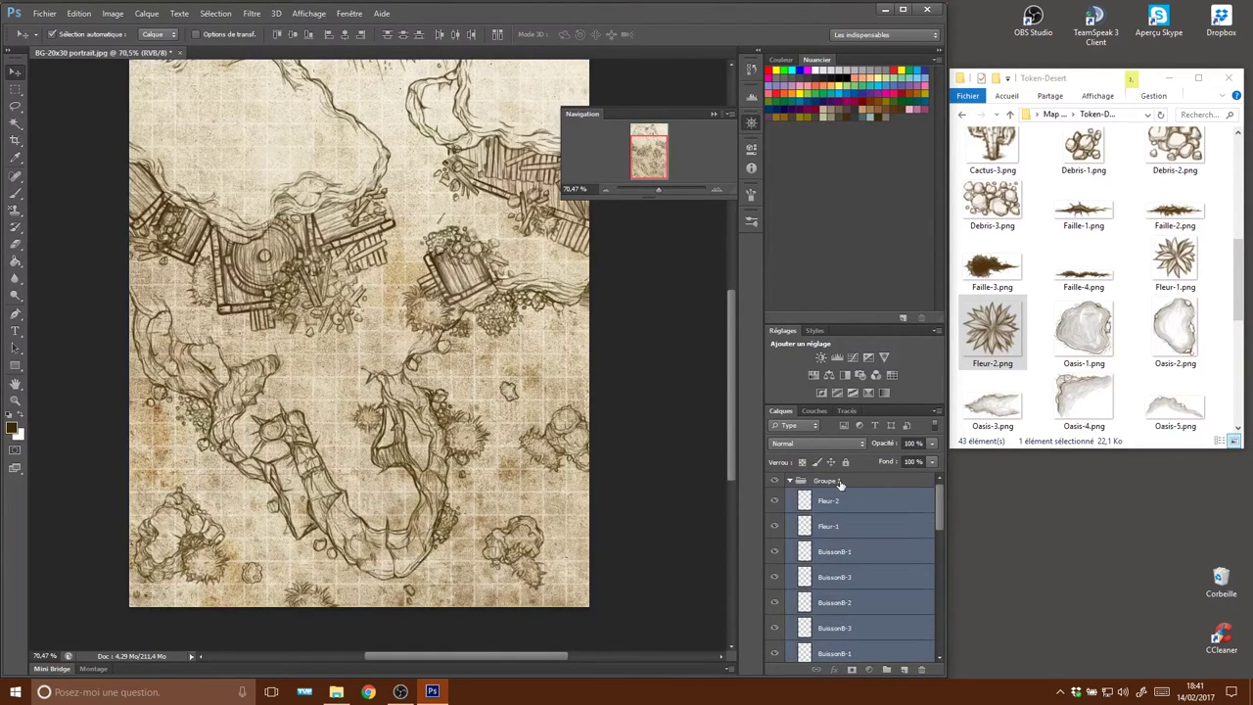
{"action": "double_click", "coordinate": [829, 480]}
{"action": "type", "text": "Details"}
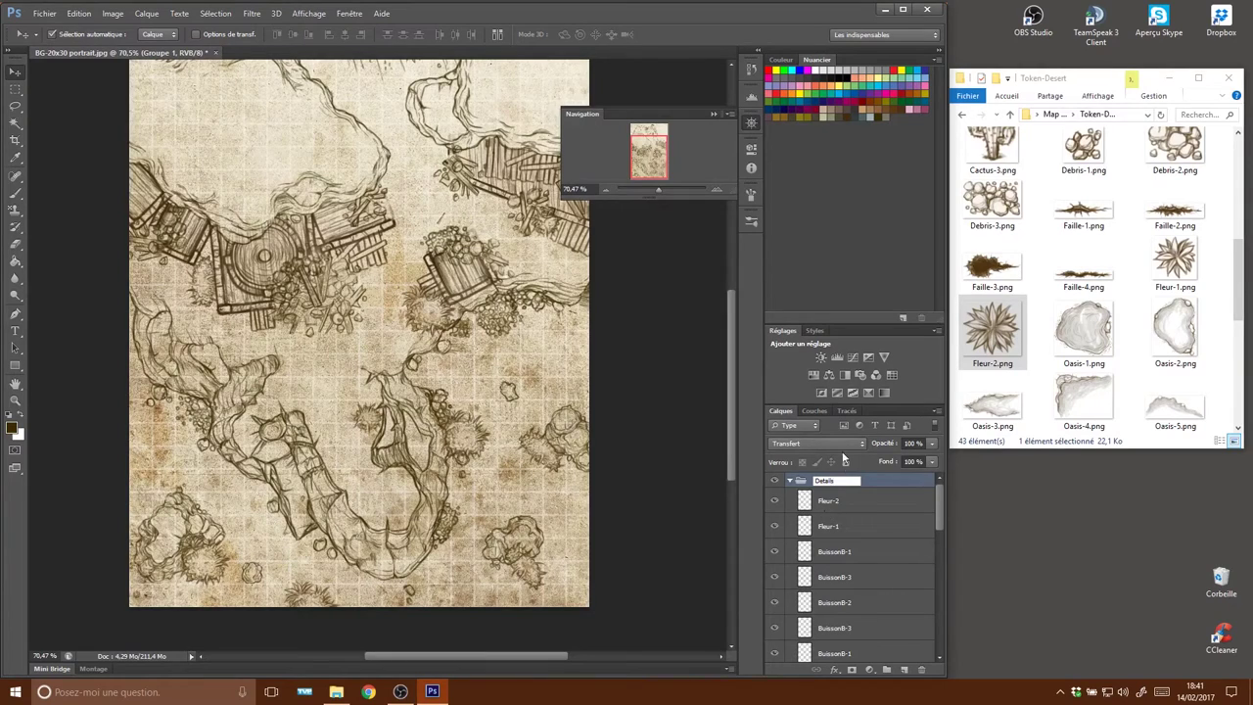
{"action": "left_click", "coordinate": [849, 505]}
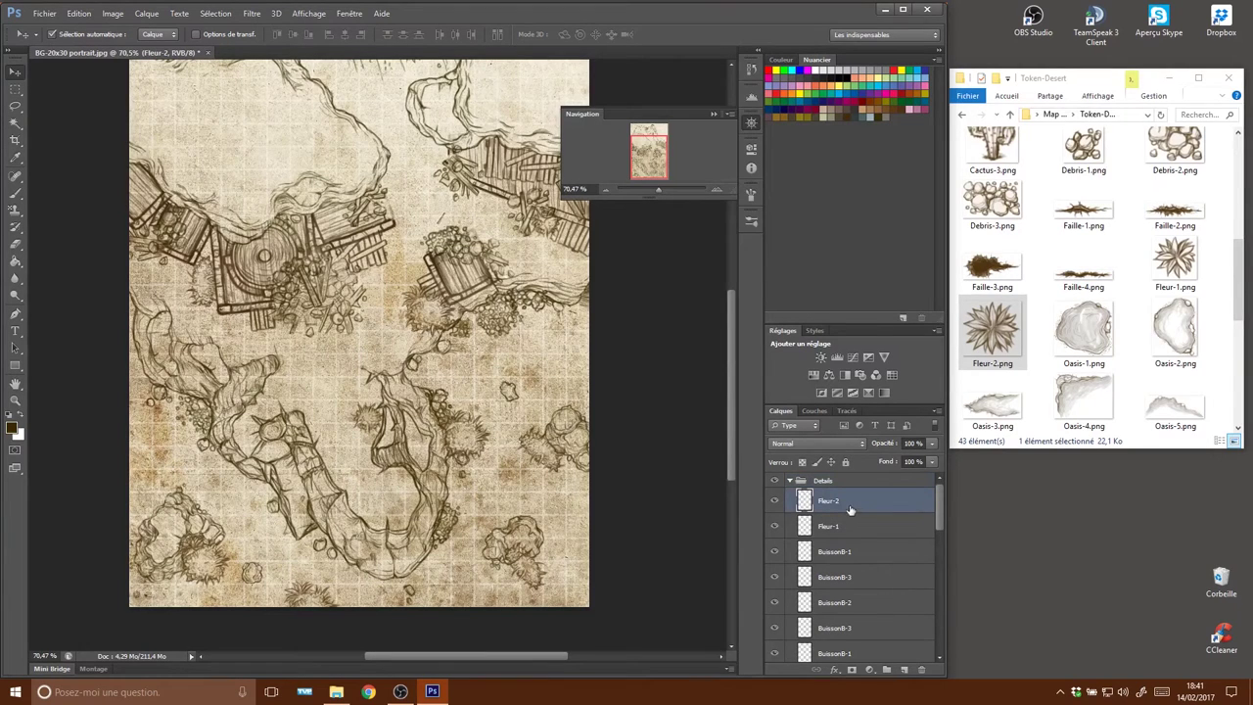
Collapse the Details group and unlock the falaise and Ville groups.
{"action": "left_click_drag", "start_coordinate": [937, 509], "coordinate": [944, 601]}
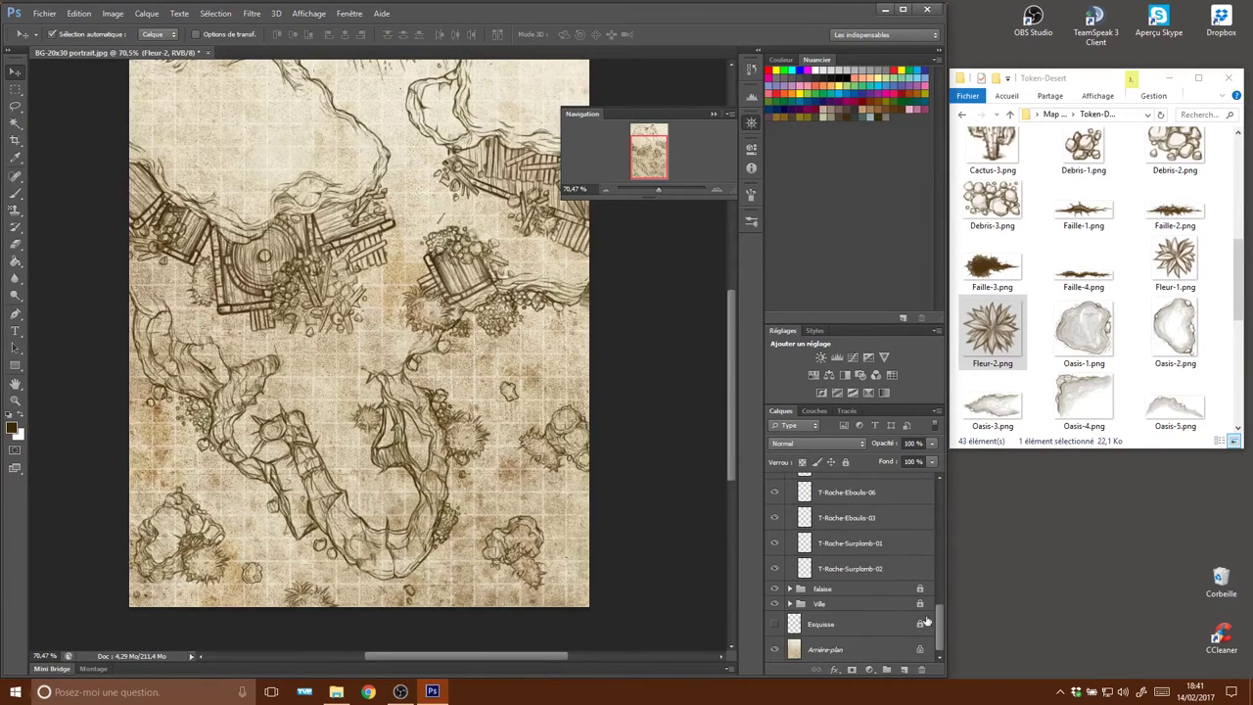
{"action": "left_click", "coordinate": [929, 570], "text": "shift"}
{"action": "left_click_drag", "start_coordinate": [939, 609], "coordinate": [940, 489]}
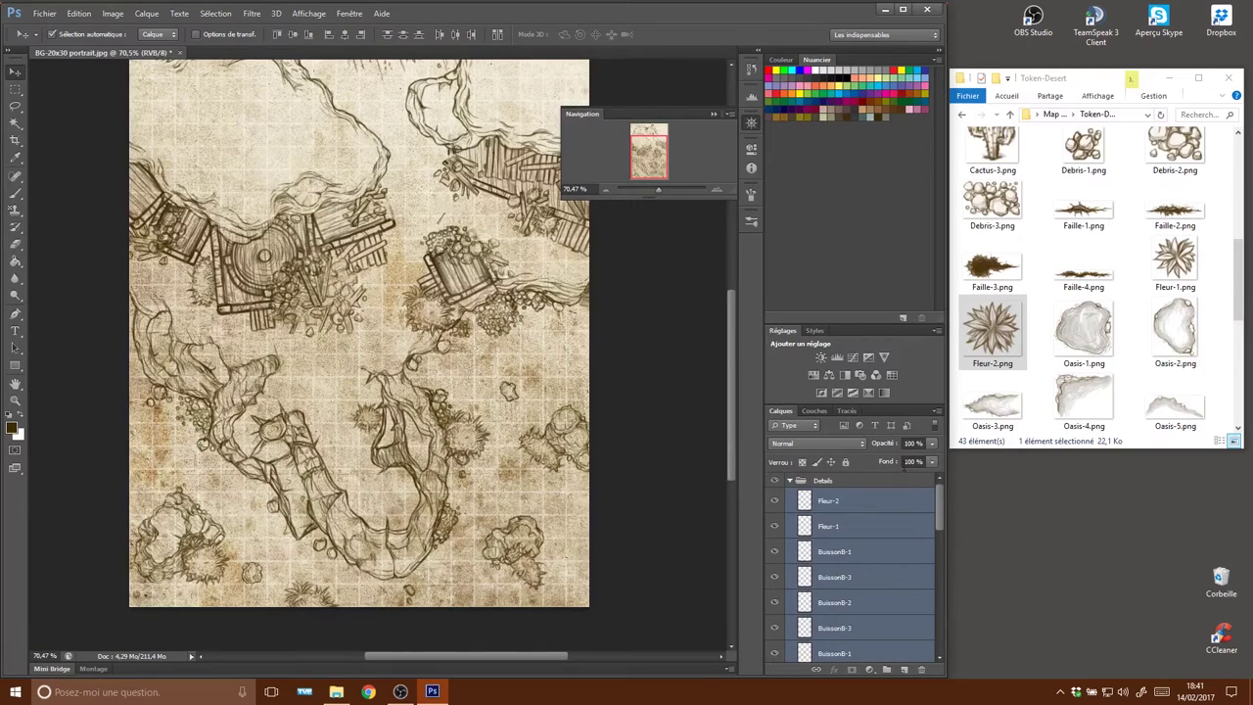
{"action": "left_click", "coordinate": [790, 481]}
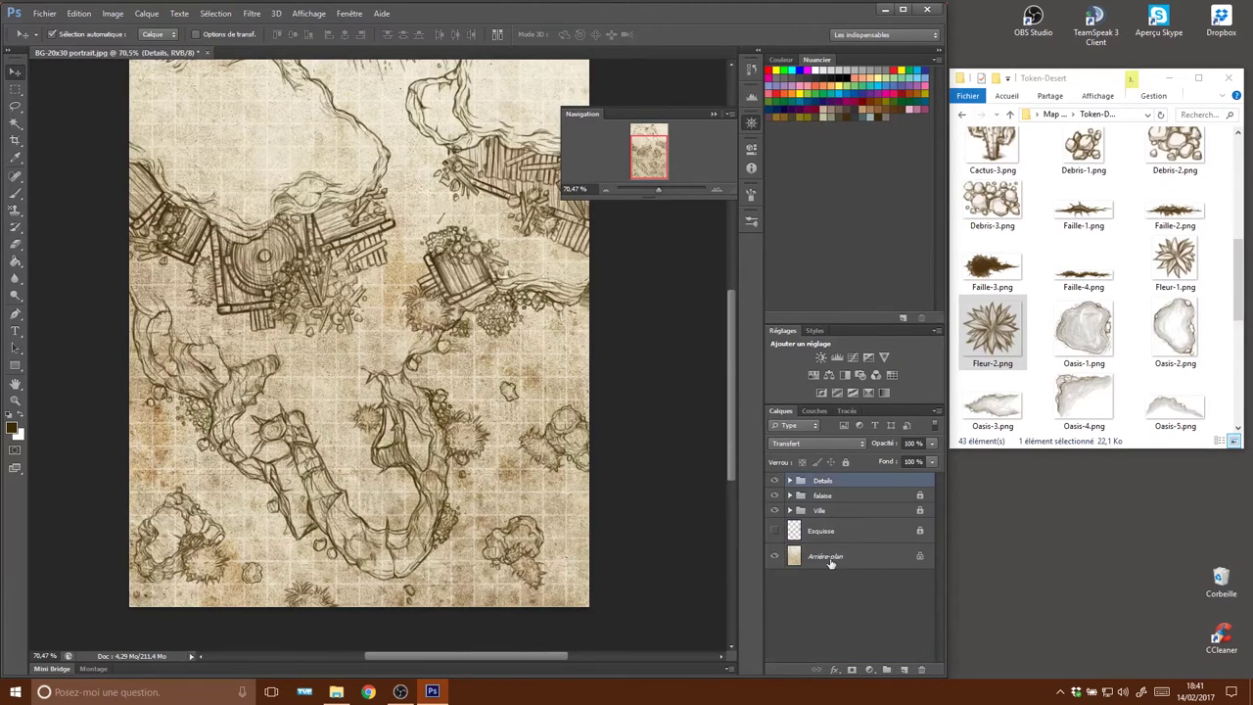
{"action": "left_click", "coordinate": [852, 495]}
{"action": "left_click", "coordinate": [846, 462]}
{"action": "left_click", "coordinate": [852, 510]}
{"action": "left_click", "coordinate": [846, 462]}
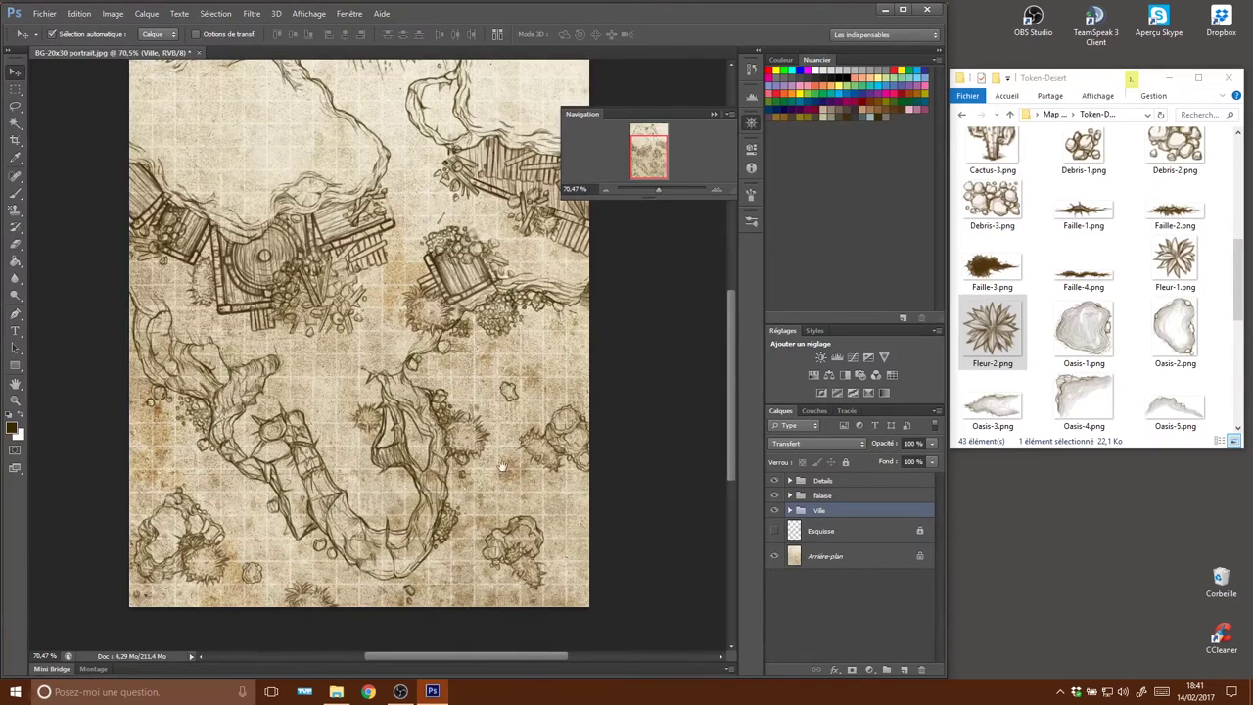
Select the T-Falaise-Falaise-surplomb-02 cliff piece and zoom to about 122%.
{"action": "left_click_drag", "start_coordinate": [501, 467], "coordinate": [578, 461]}
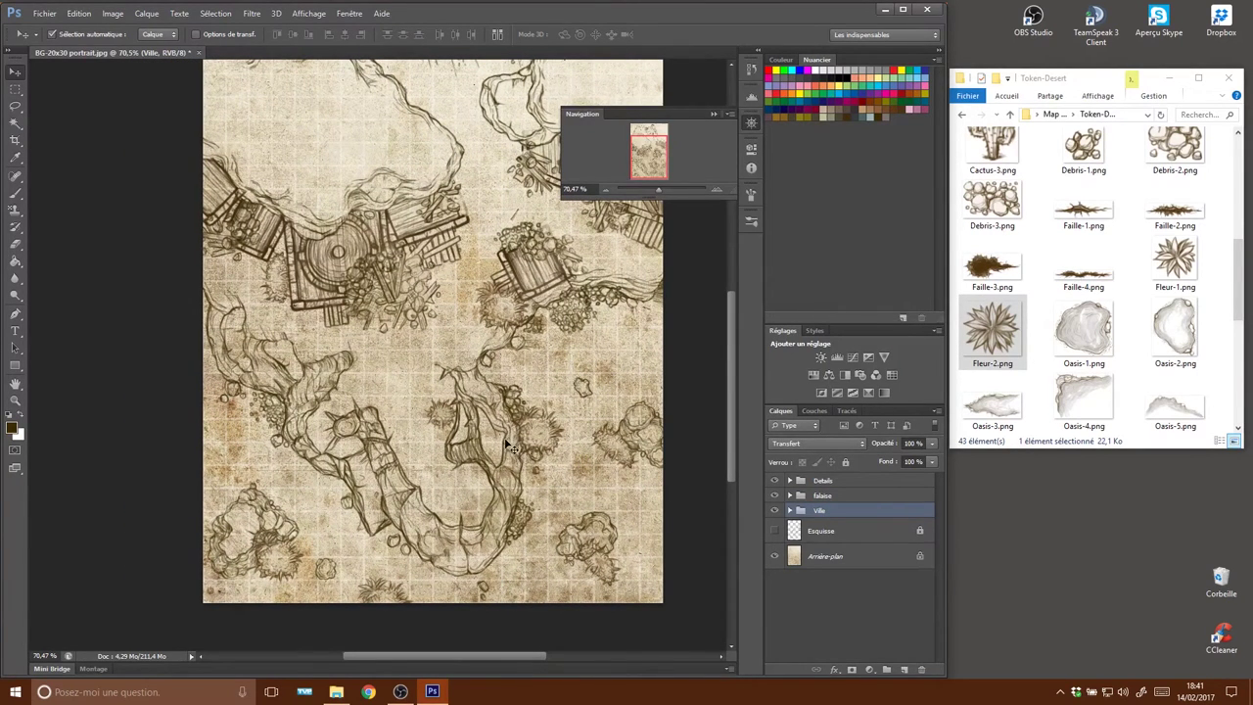
{"action": "left_click", "coordinate": [587, 445]}
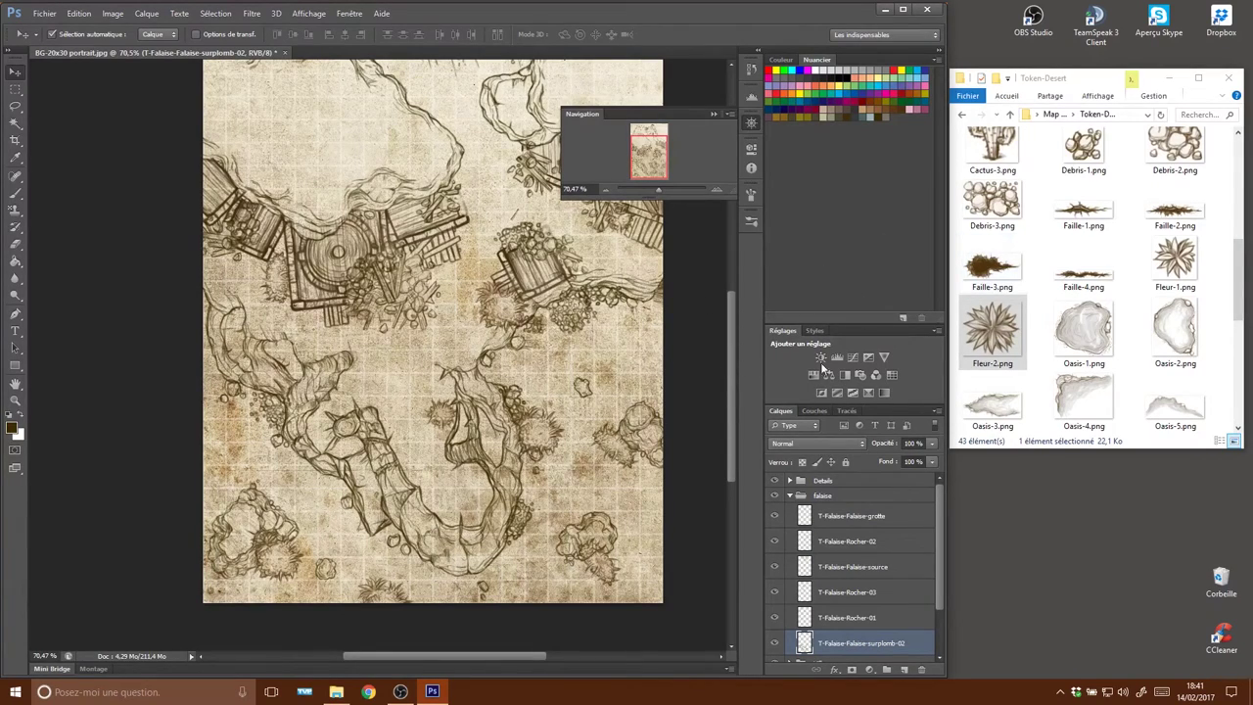
{"action": "left_click_drag", "start_coordinate": [658, 189], "coordinate": [665, 190]}
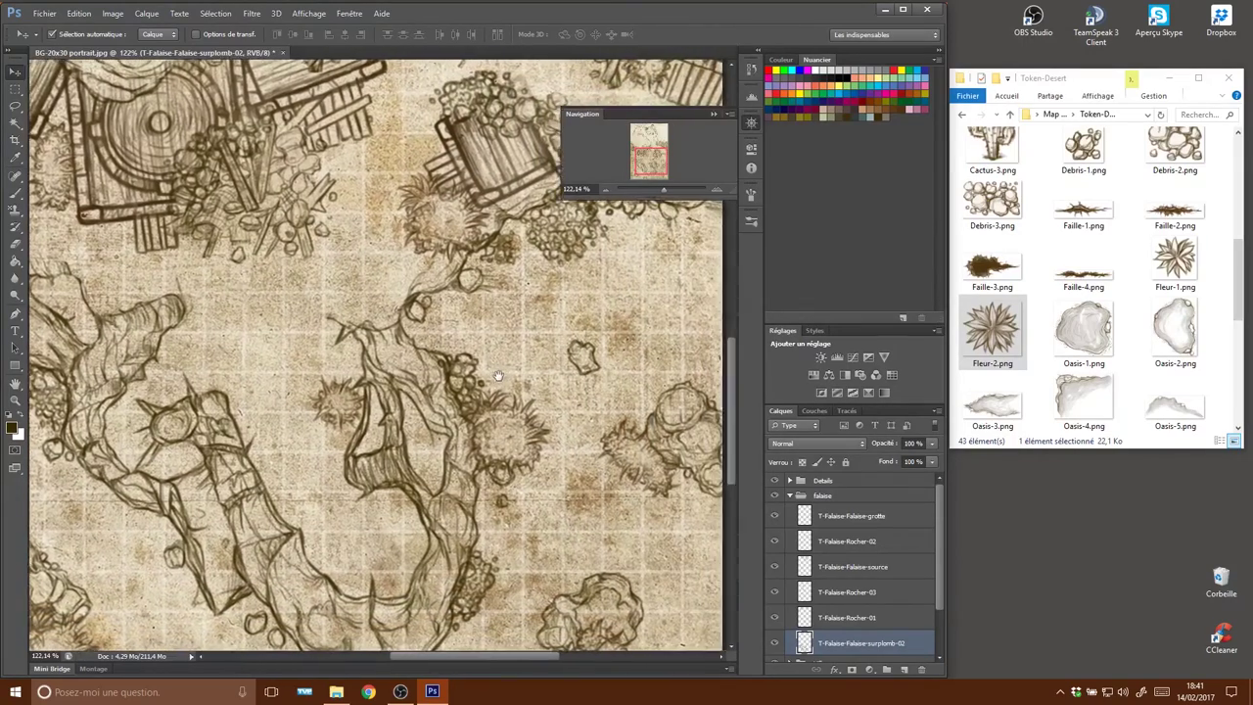
Switch to the Eraser and select the T-Falaise-Falaise-grotte and surplomb-02 cliff pieces.
{"action": "left_click_drag", "start_coordinate": [543, 382], "coordinate": [465, 370]}
{"action": "key", "text": "e"}
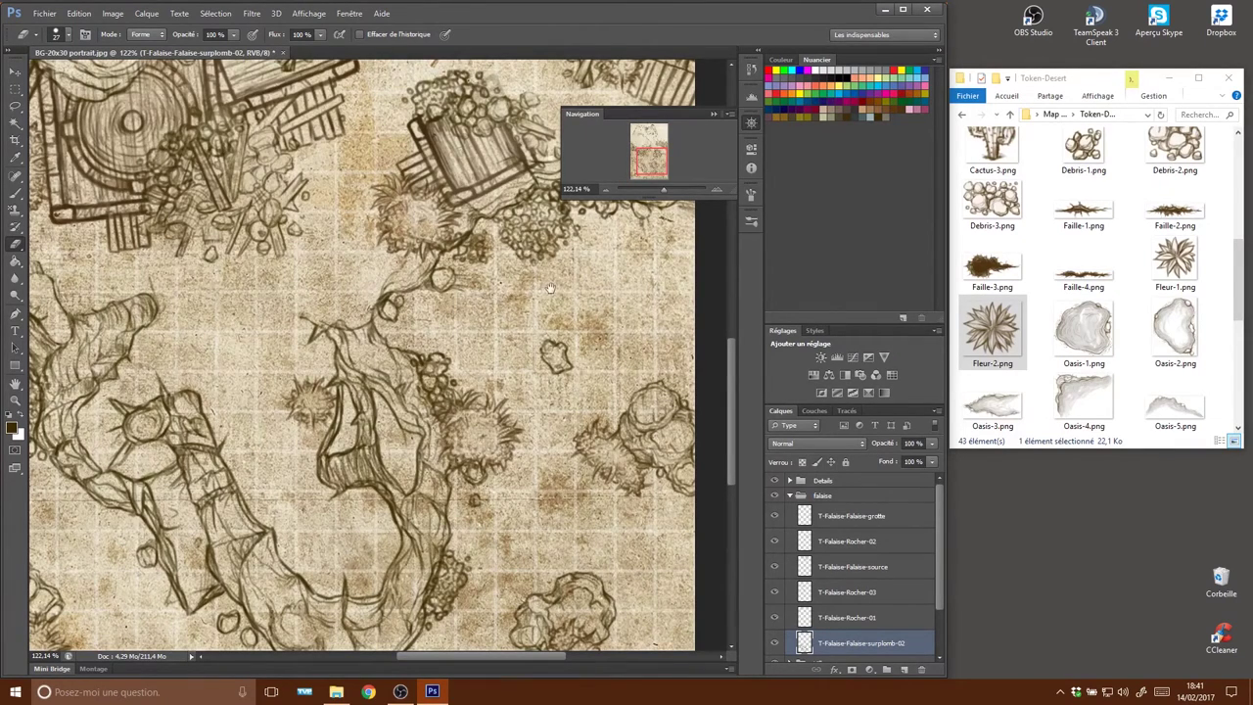
{"action": "left_click_drag", "start_coordinate": [550, 288], "coordinate": [486, 384]}
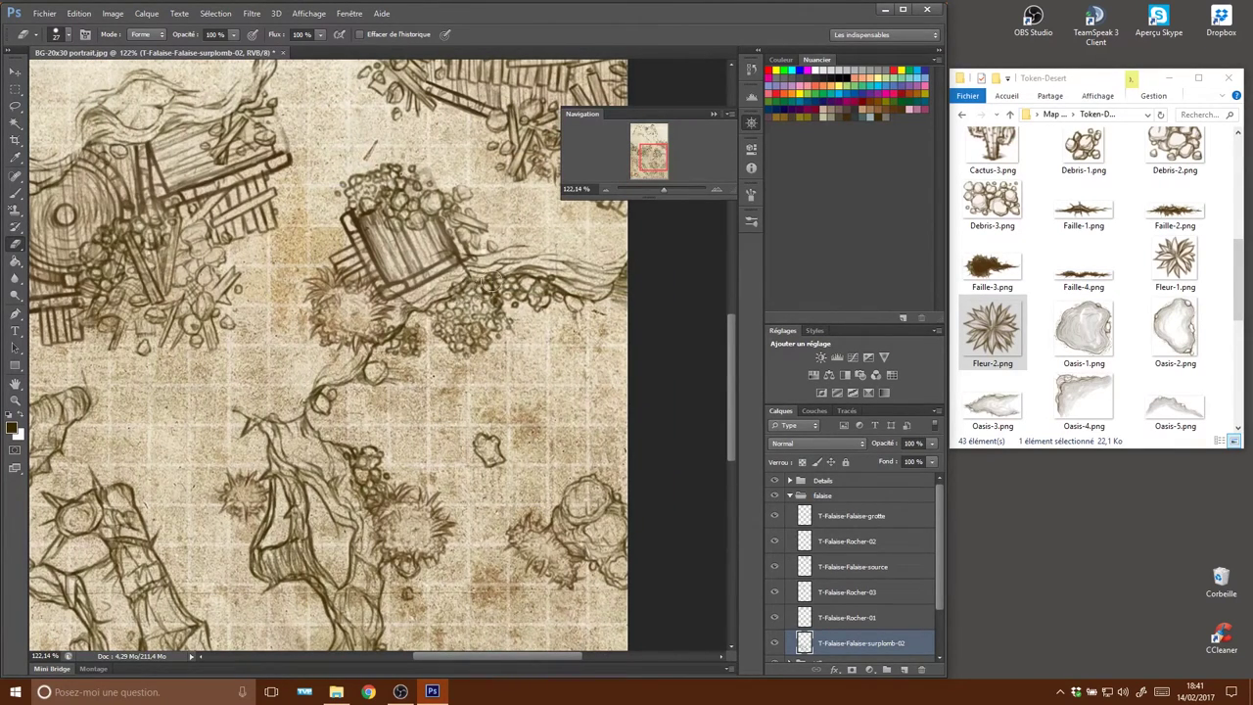
{"action": "left_click", "coordinate": [529, 260], "text": "ctrl"}
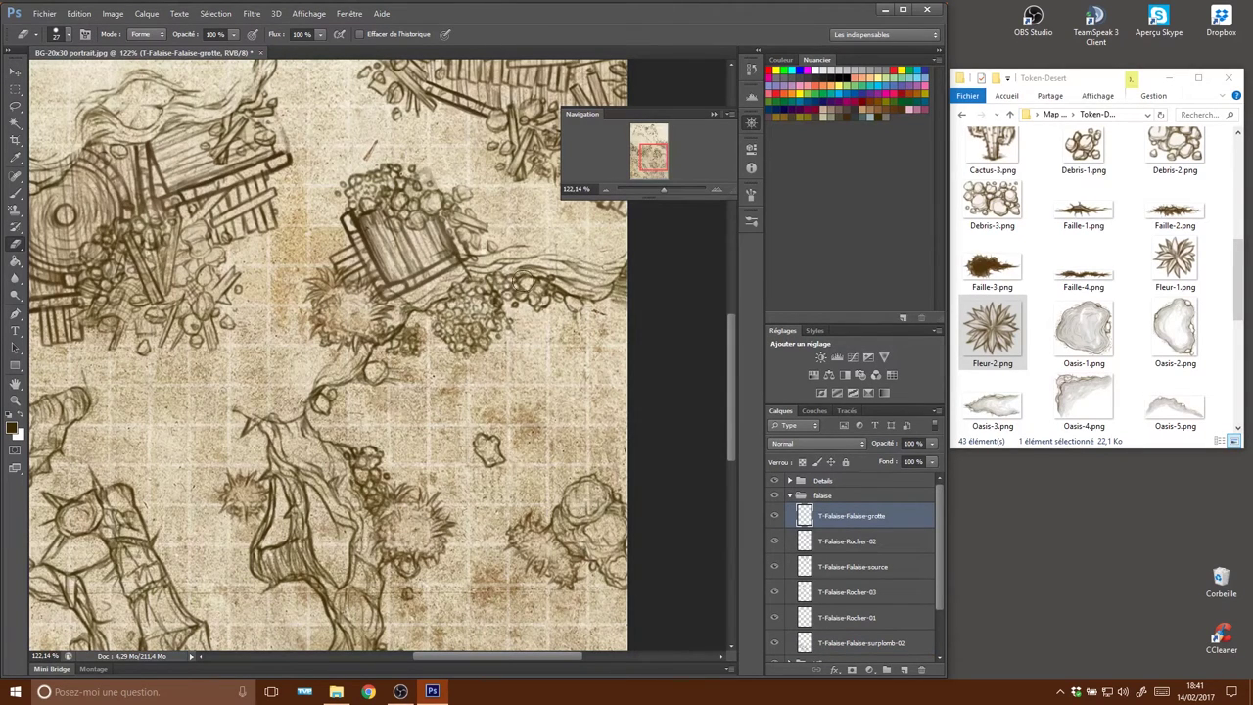
{"action": "mouse_move", "coordinate": [511, 406]}
{"action": "left_mouse_down"}
{"action": "mouse_move", "coordinate": [584, 256]}
{"action": "mouse_move", "coordinate": [578, 270]}
{"action": "left_mouse_up"}
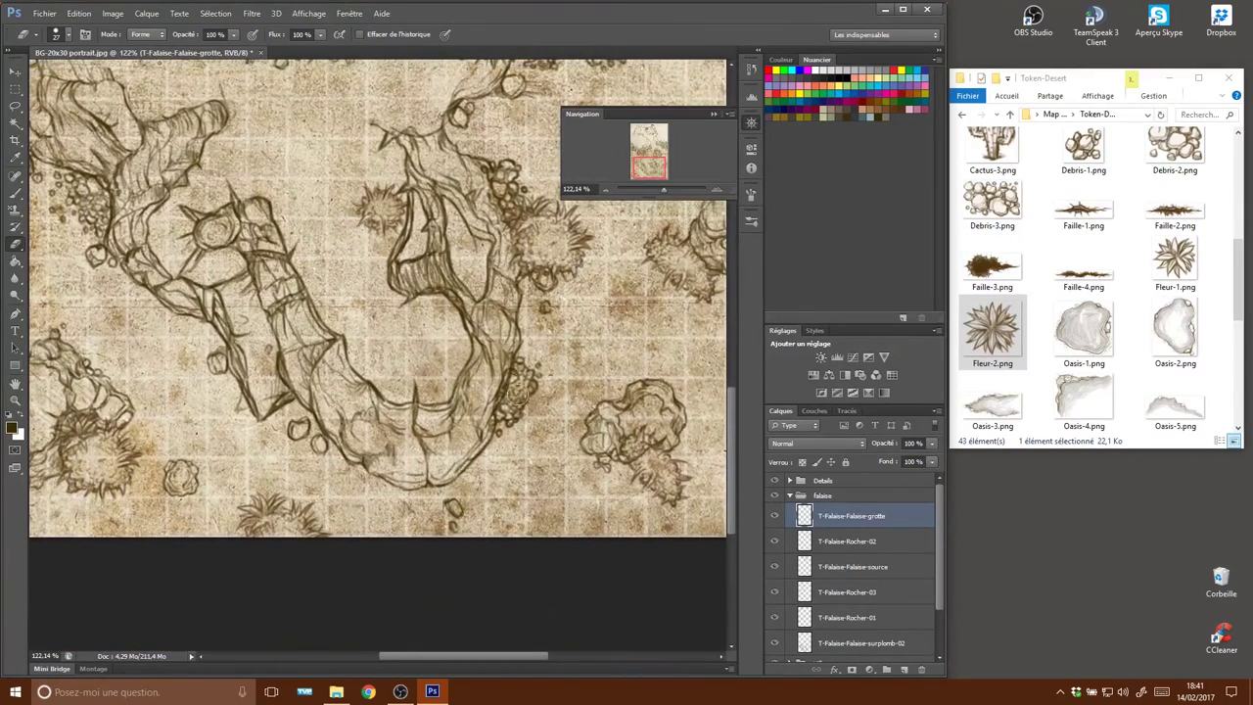
{"action": "left_click", "coordinate": [505, 403], "text": "ctrl"}
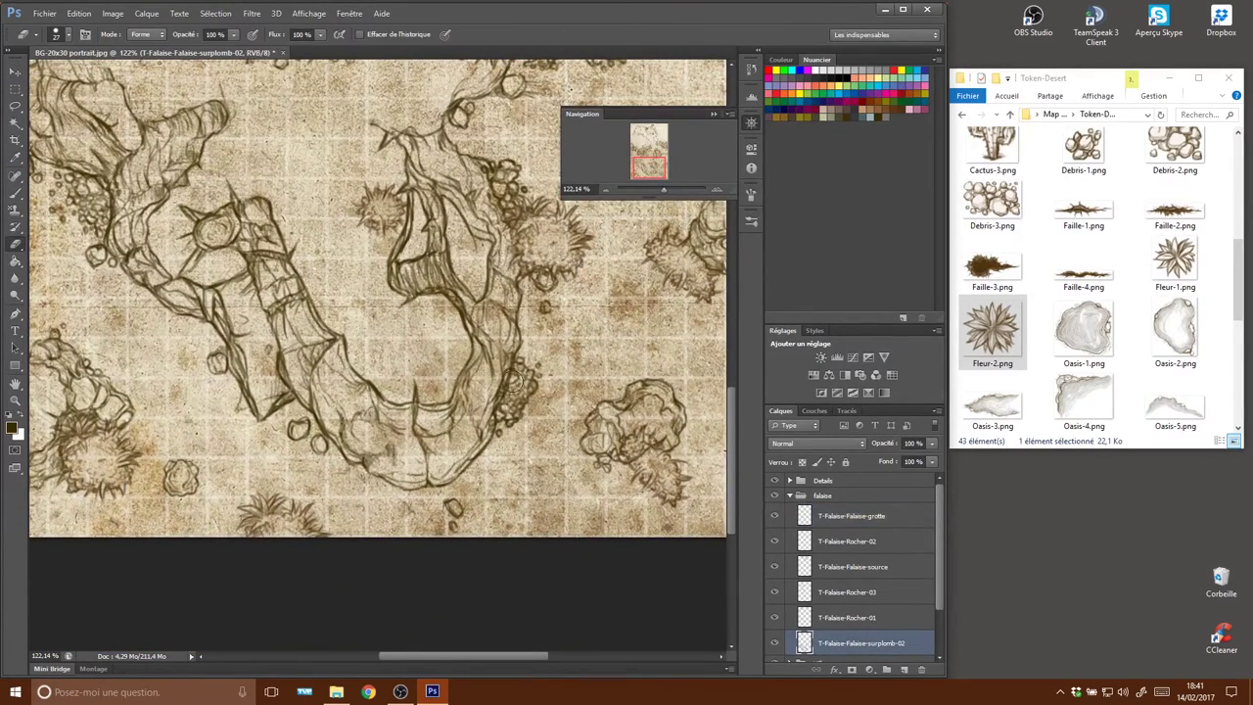
Select the T-Roche-Surplomb-03 rock and T-Falaise-Falaise-source cliff pieces.
{"action": "left_click_drag", "start_coordinate": [504, 391], "coordinate": [662, 448]}
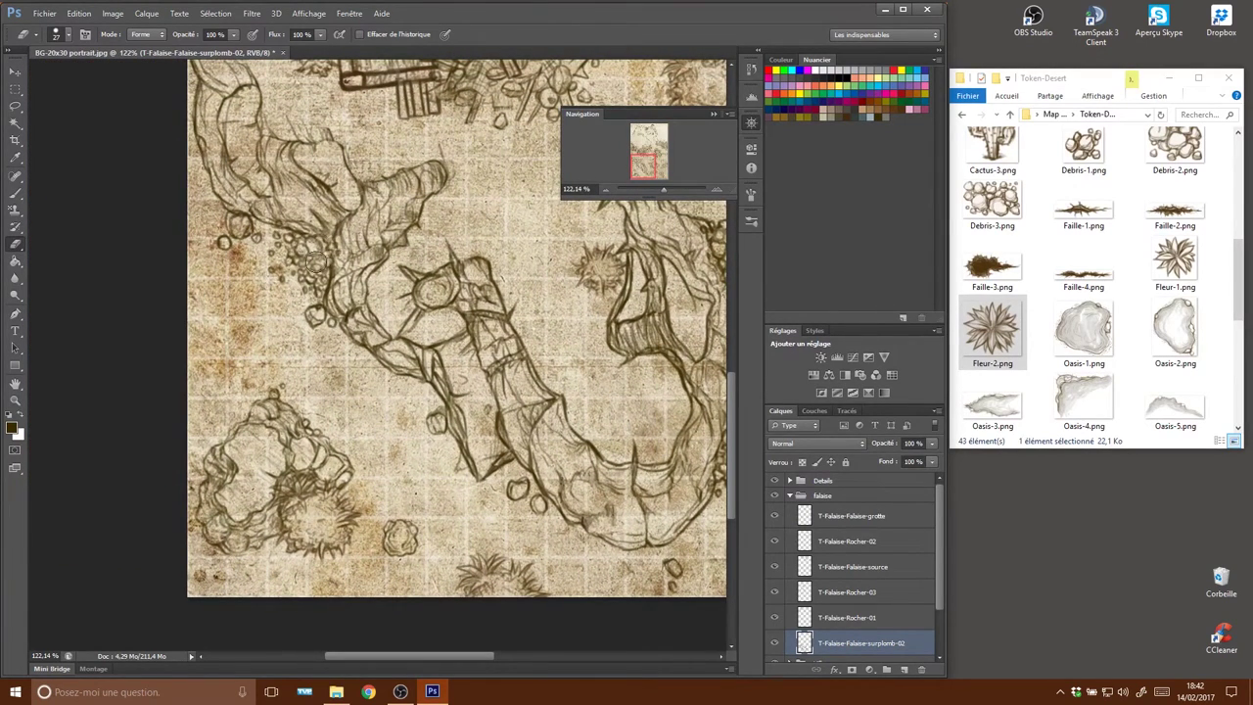
{"action": "left_click", "coordinate": [337, 494], "text": "ctrl"}
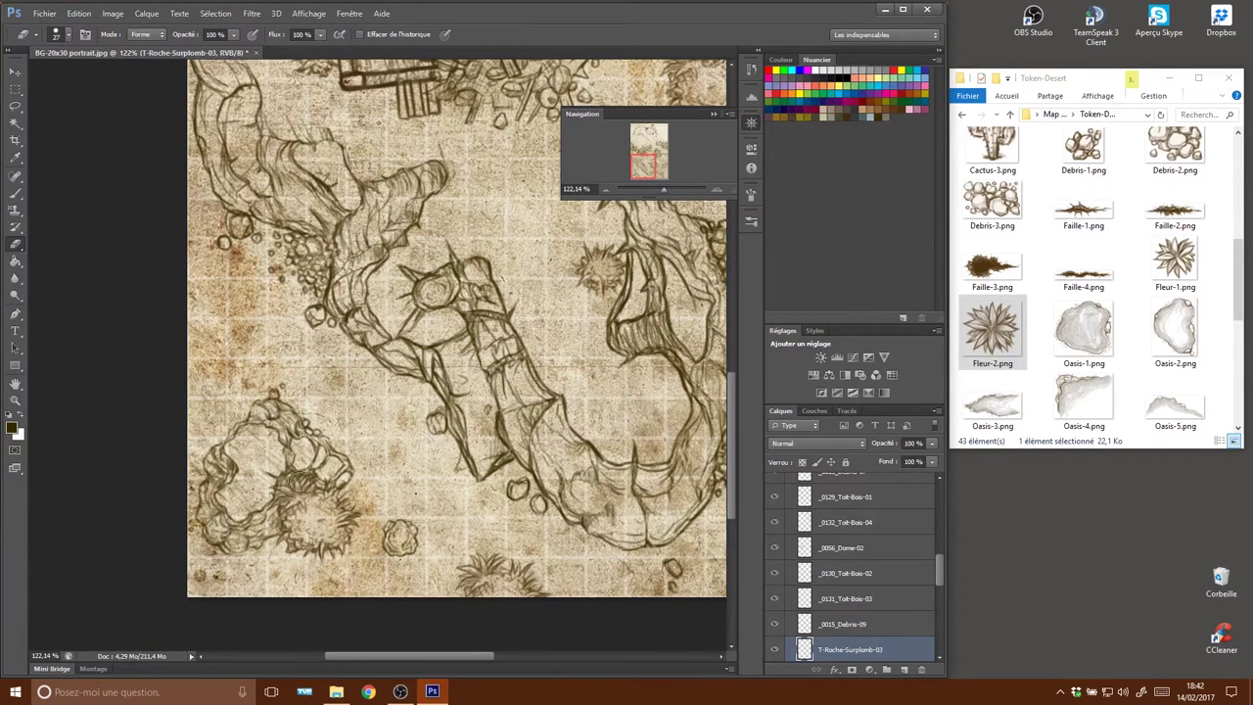
{"action": "mouse_move", "coordinate": [522, 516]}
{"action": "left_mouse_down"}
{"action": "mouse_move", "coordinate": [404, 529]}
{"action": "mouse_move", "coordinate": [391, 548]}
{"action": "left_mouse_up"}
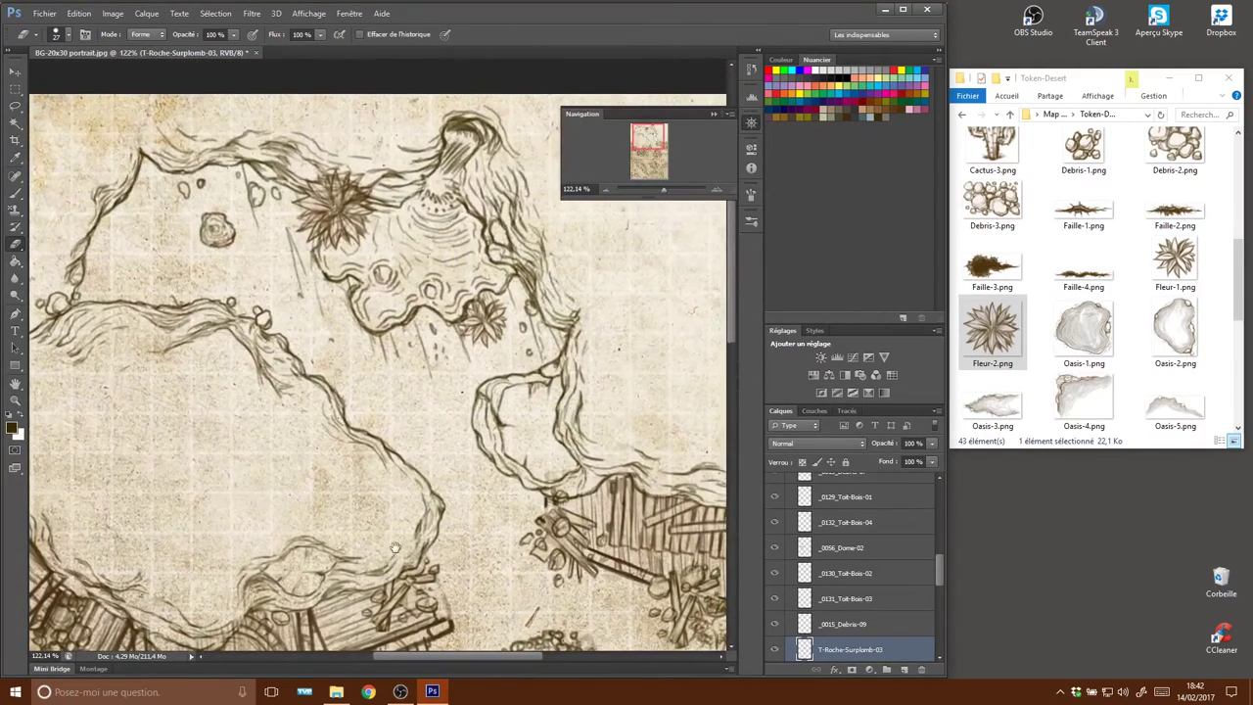
{"action": "left_click", "coordinate": [350, 221], "text": "ctrl"}
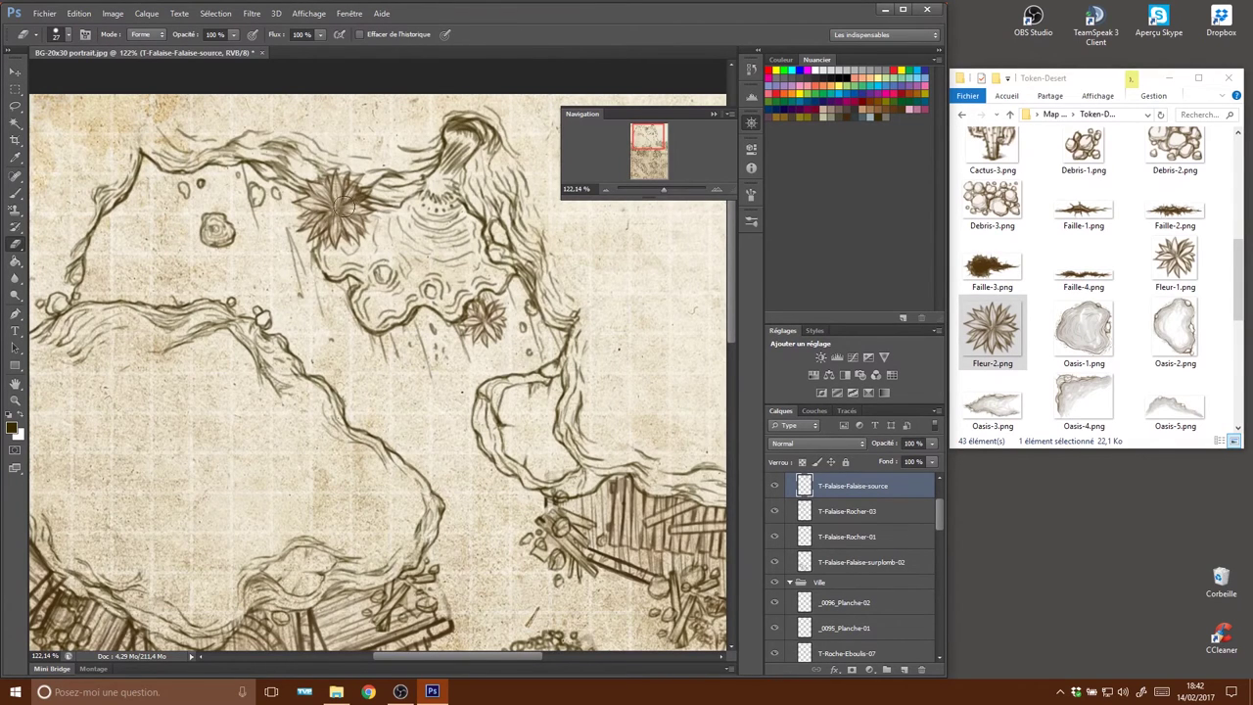
Survey the map at 100% and then about 86% over the lower area.
{"action": "scroll", "coordinate": [573, 353], "scroll_direction": "down", "scroll_amount": 3}
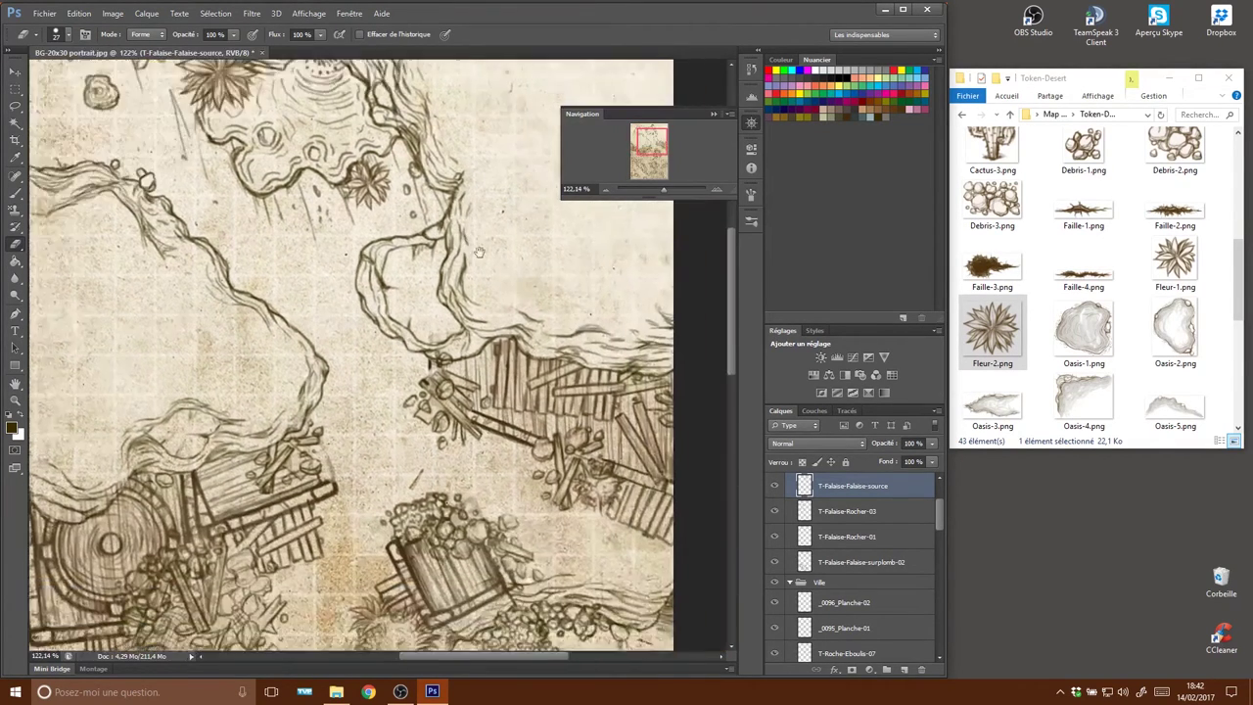
{"action": "scroll", "coordinate": [568, 352], "scroll_direction": "down", "scroll_amount": 3}
{"action": "scroll", "coordinate": [563, 343], "scroll_direction": "down", "scroll_amount": 3}
{"action": "mouse_move", "coordinate": [546, 396]}
{"action": "left_mouse_down"}
{"action": "mouse_move", "coordinate": [648, 520]}
{"action": "mouse_move", "coordinate": [658, 626]}
{"action": "left_mouse_up"}
{"action": "left_click_drag", "start_coordinate": [661, 192], "coordinate": [659, 189]}
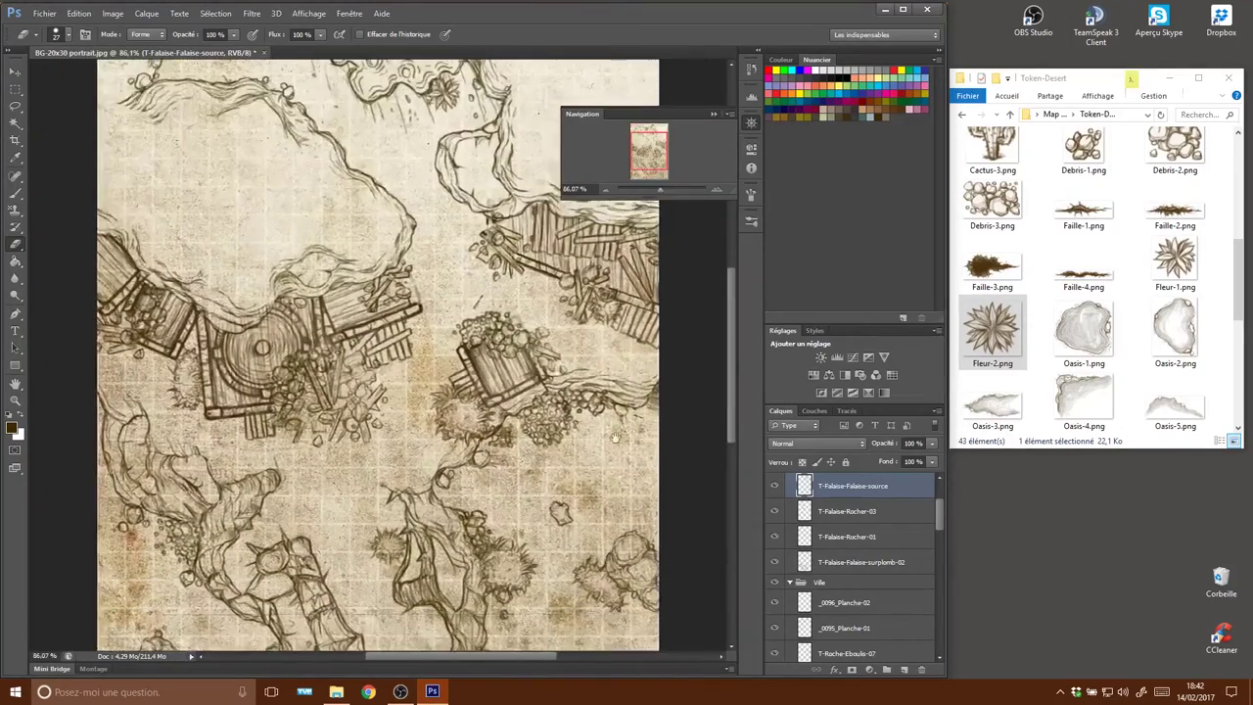
{"action": "mouse_move", "coordinate": [604, 429]}
{"action": "left_mouse_down"}
{"action": "mouse_move", "coordinate": [584, 262]}
{"action": "mouse_move", "coordinate": [599, 264]}
{"action": "left_mouse_up"}
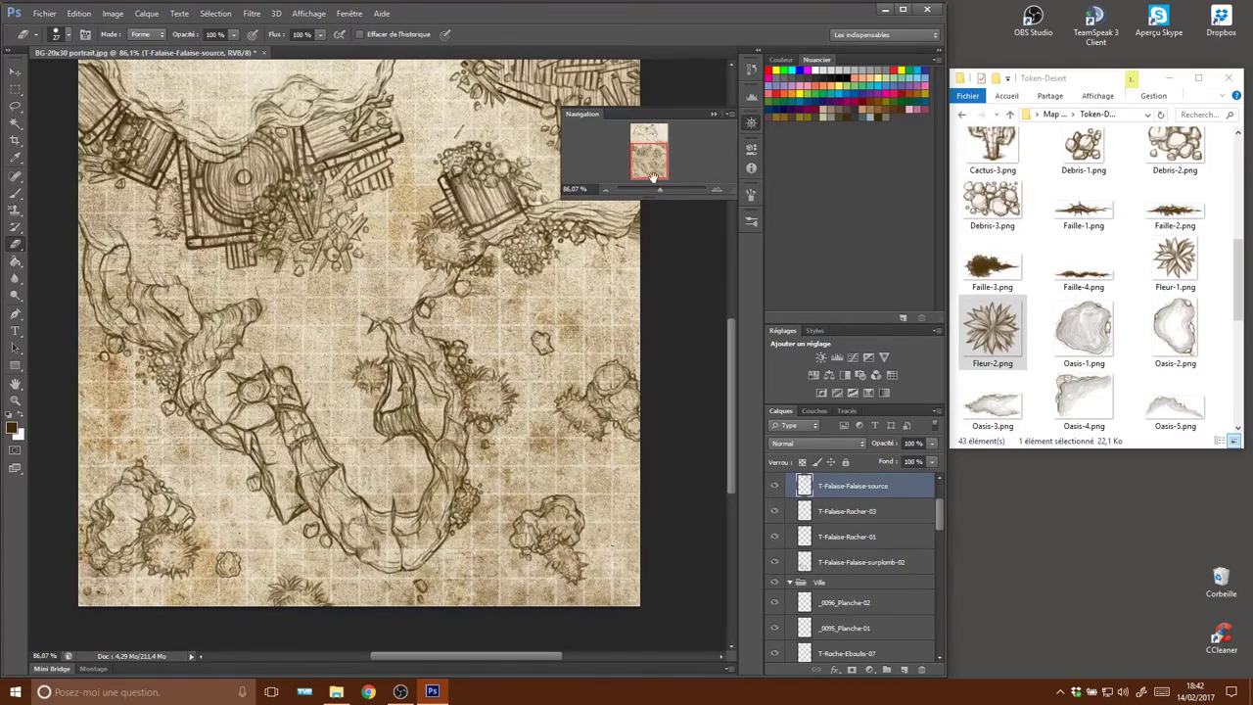
{"action": "scroll", "coordinate": [469, 265], "scroll_direction": "up", "scroll_amount": 3}
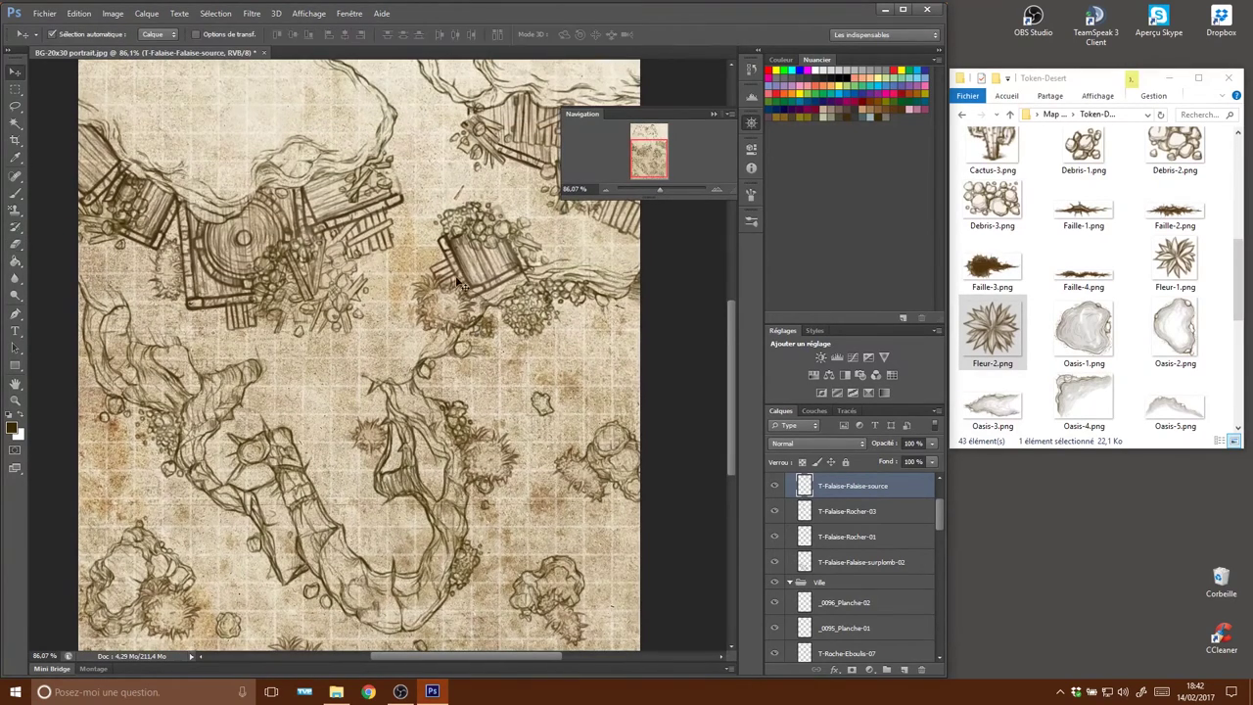
Identify the layers of two bush pieces near the central buildings.
{"action": "left_click", "coordinate": [450, 291], "text": "ctrl"}
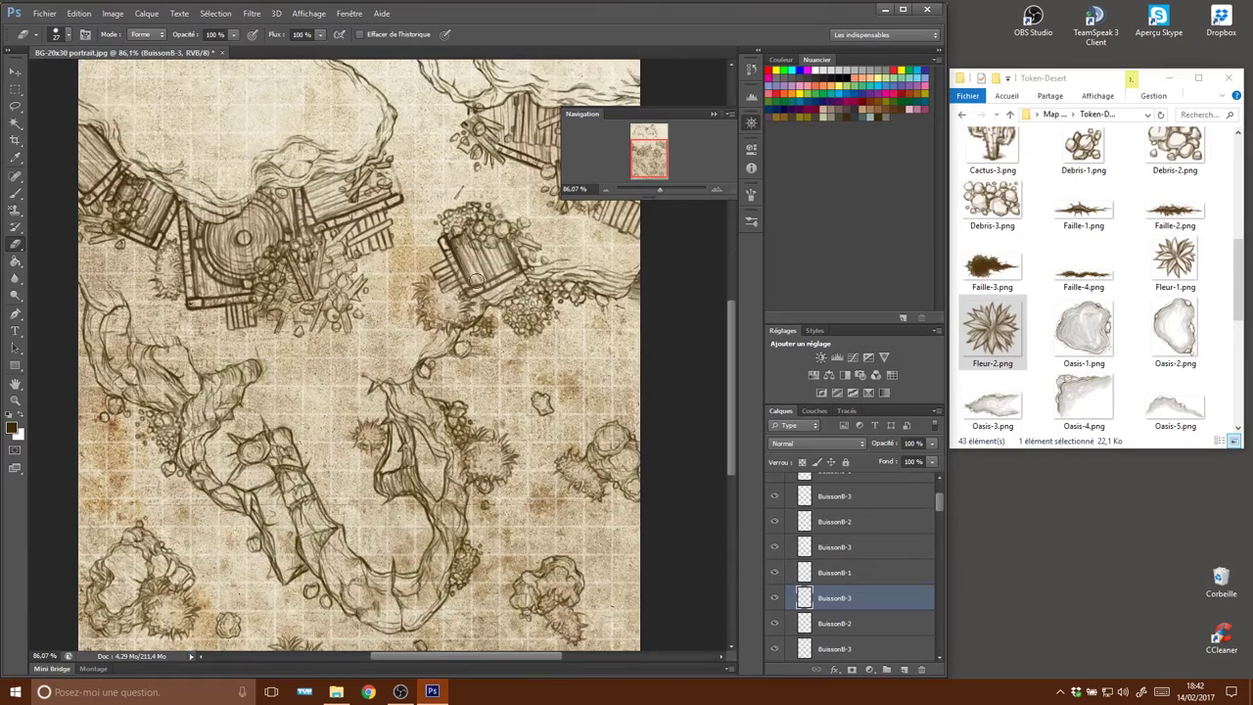
{"action": "left_click_drag", "start_coordinate": [477, 281], "coordinate": [569, 313]}
{"action": "key", "text": "v"}
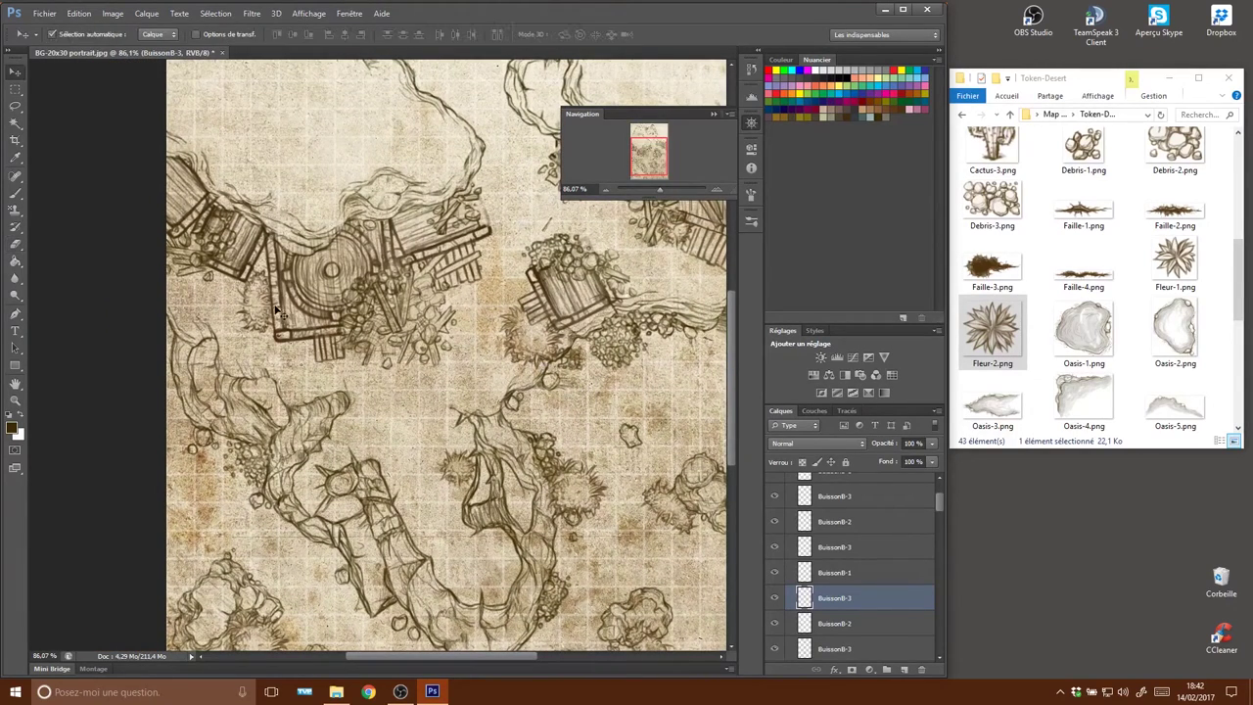
{"action": "left_click", "coordinate": [261, 307]}
{"action": "key", "text": "e"}
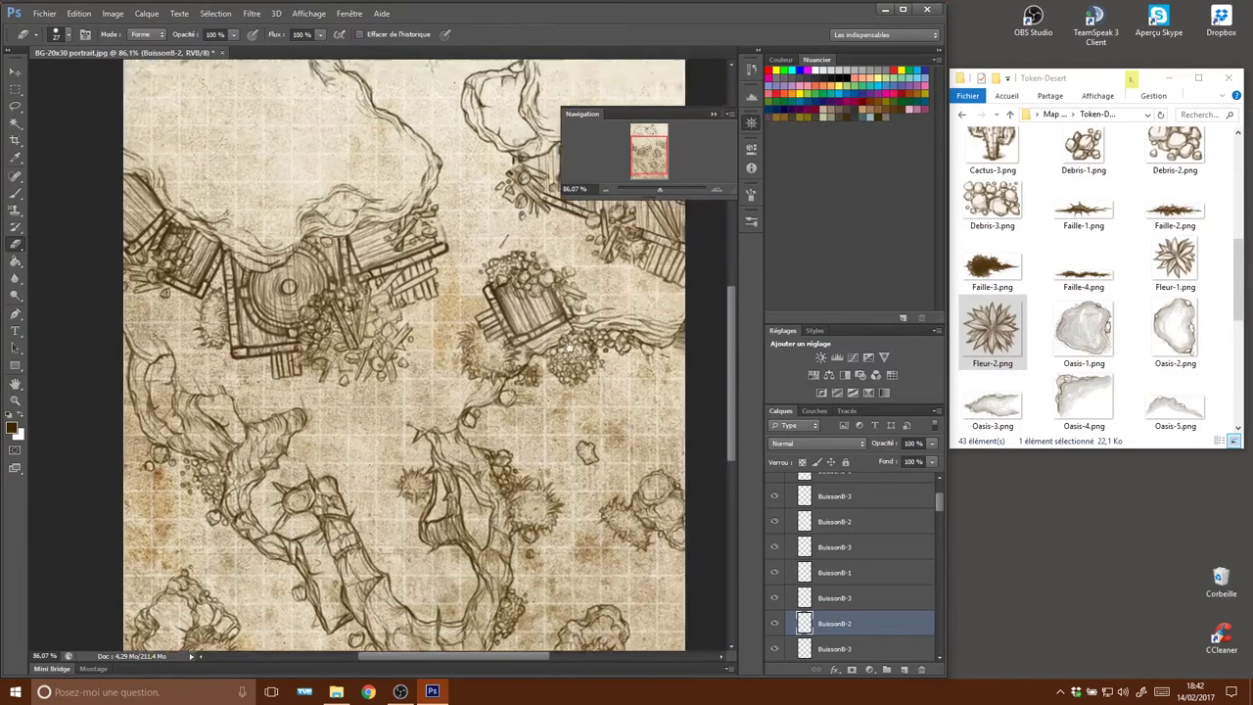
Identify the flat roof and debris pieces' layers by the right-hand buildings.
{"action": "left_click_drag", "start_coordinate": [235, 299], "coordinate": [10, 392]}
{"action": "key", "text": "v"}
{"action": "left_click", "coordinate": [472, 314]}
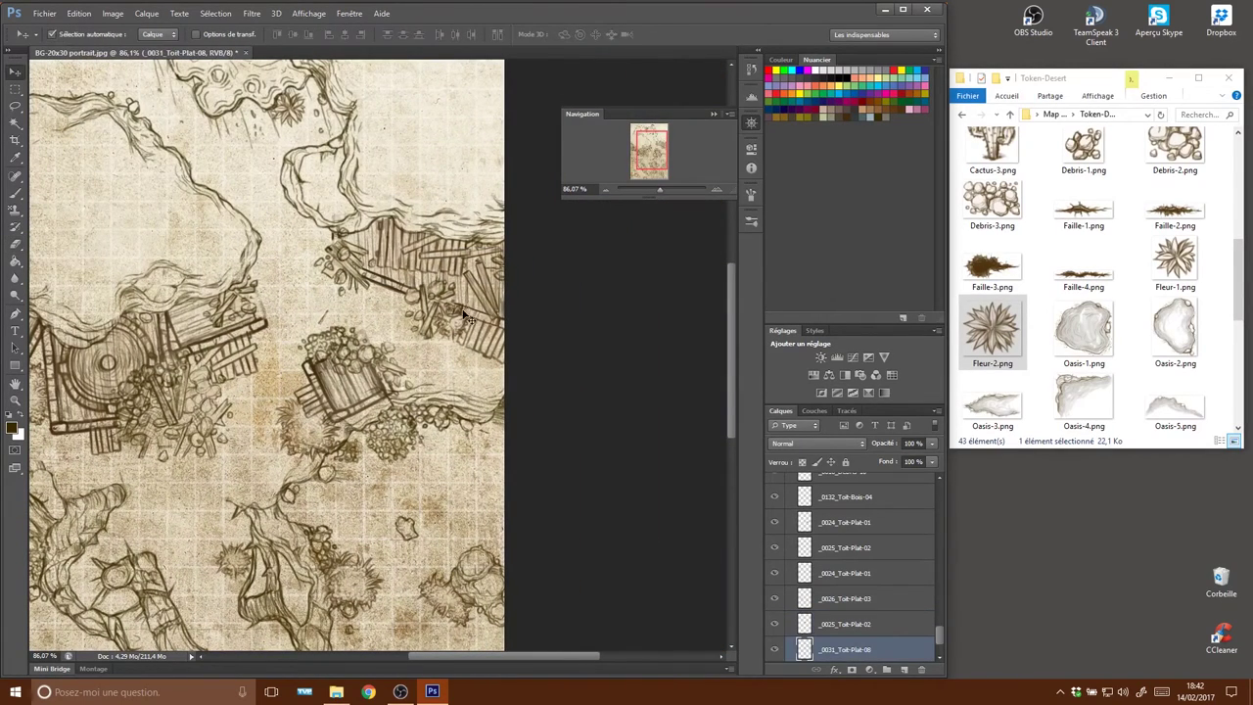
{"action": "key", "text": "e"}
{"action": "key", "text": "v"}
{"action": "left_click", "coordinate": [447, 318]}
{"action": "key", "text": "e"}
Check one more bush's layer, then zoom out to show the whole map.
{"action": "mouse_move", "coordinate": [470, 441]}
{"action": "left_mouse_down"}
{"action": "mouse_move", "coordinate": [531, 250]}
{"action": "mouse_move", "coordinate": [614, 269]}
{"action": "left_mouse_up"}
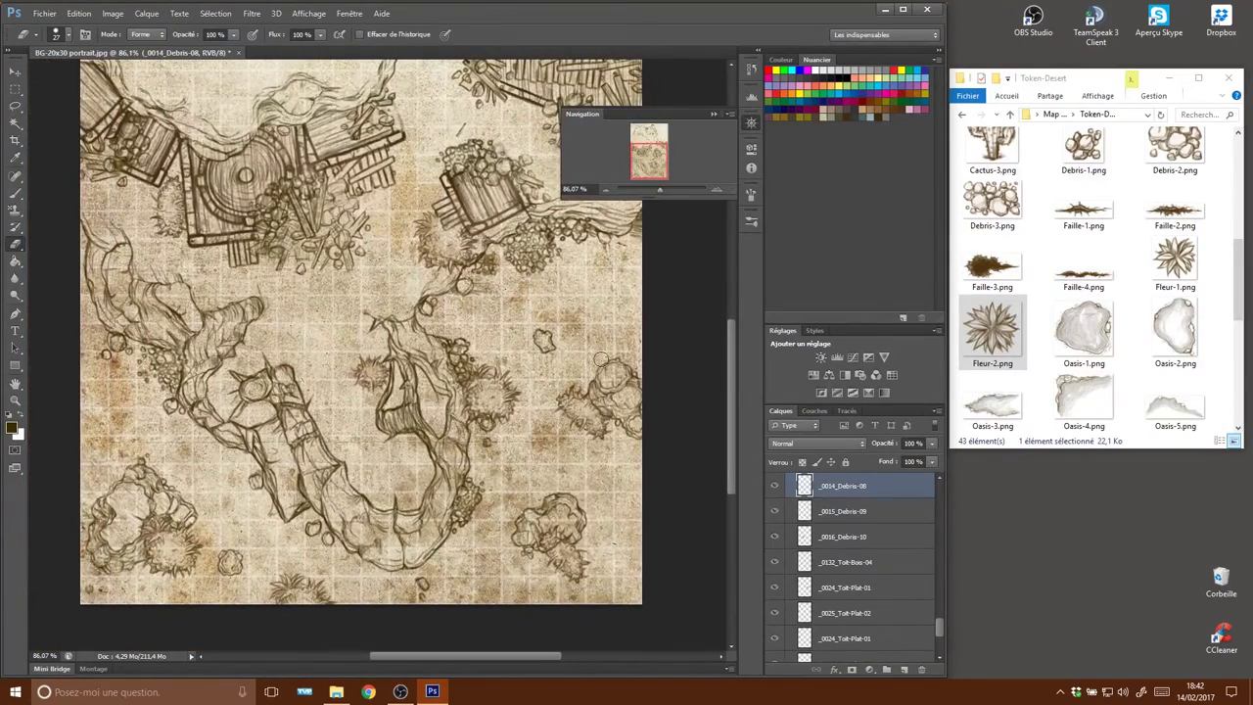
{"action": "key", "text": "v"}
{"action": "left_click", "coordinate": [573, 571]}
{"action": "key", "text": "e"}
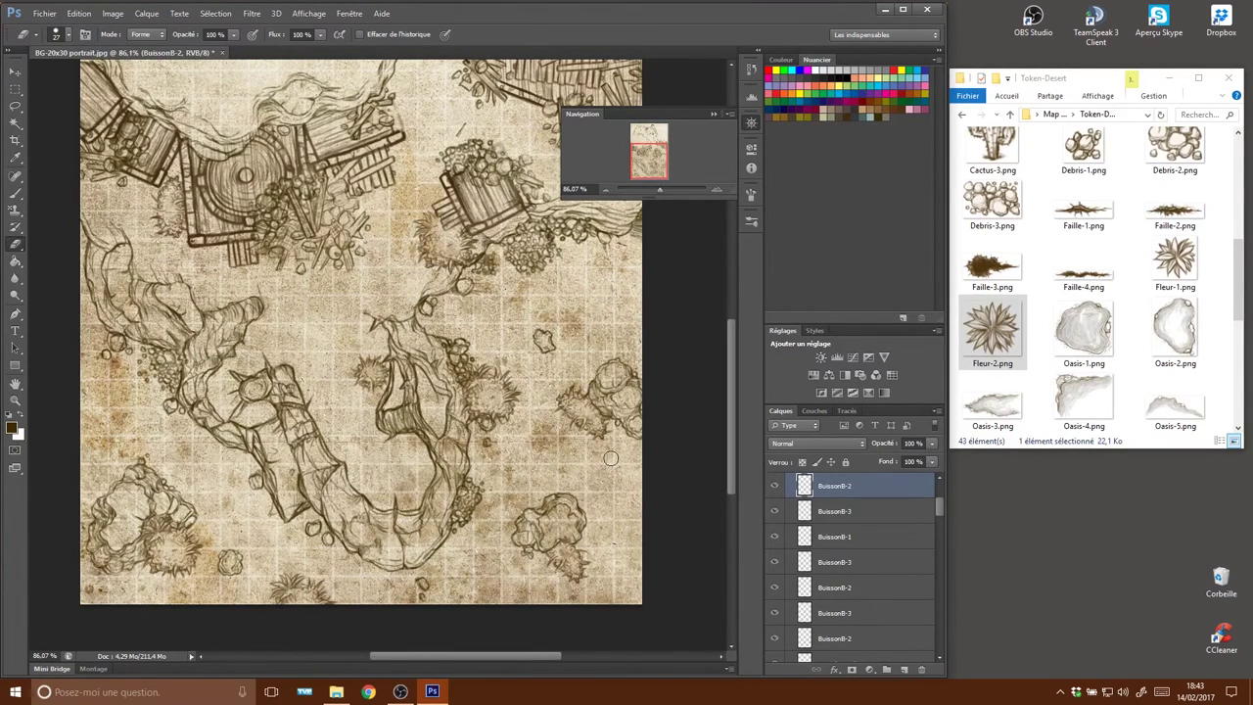
{"action": "left_click_drag", "start_coordinate": [398, 335], "coordinate": [429, 582]}
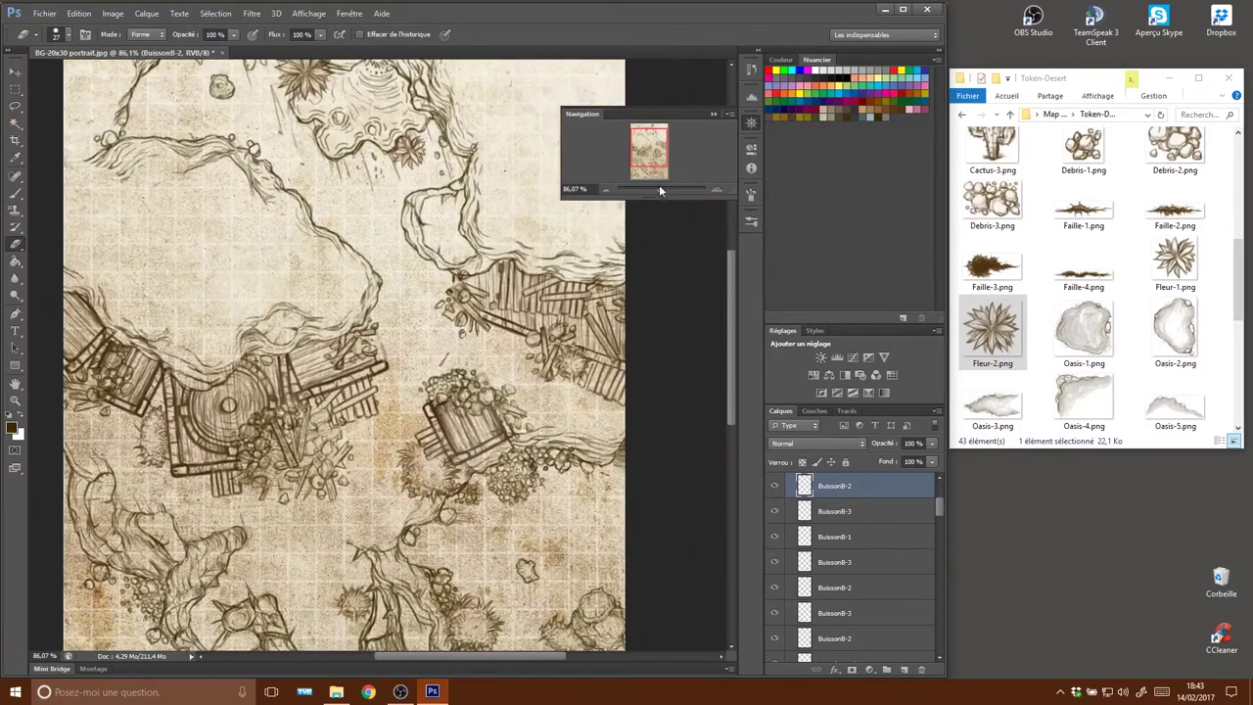
{"action": "left_click_drag", "start_coordinate": [659, 189], "coordinate": [655, 189]}
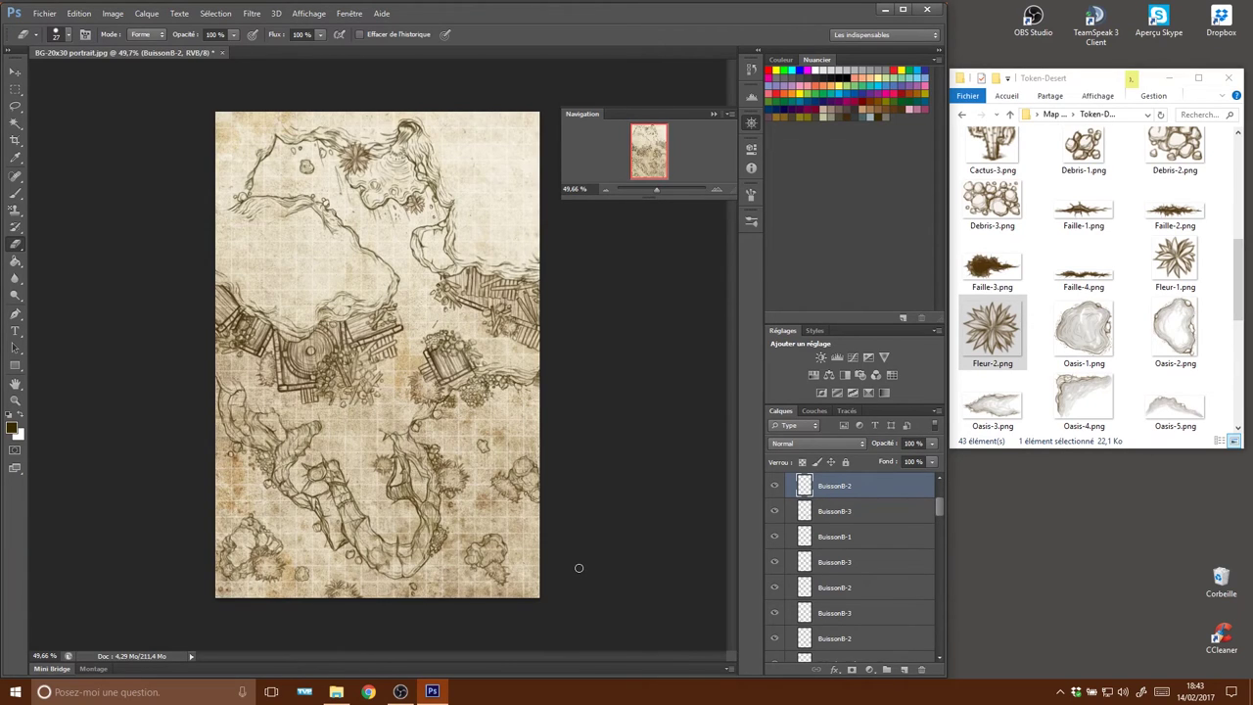
{"action": "left_click_drag", "start_coordinate": [939, 510], "coordinate": [941, 477]}
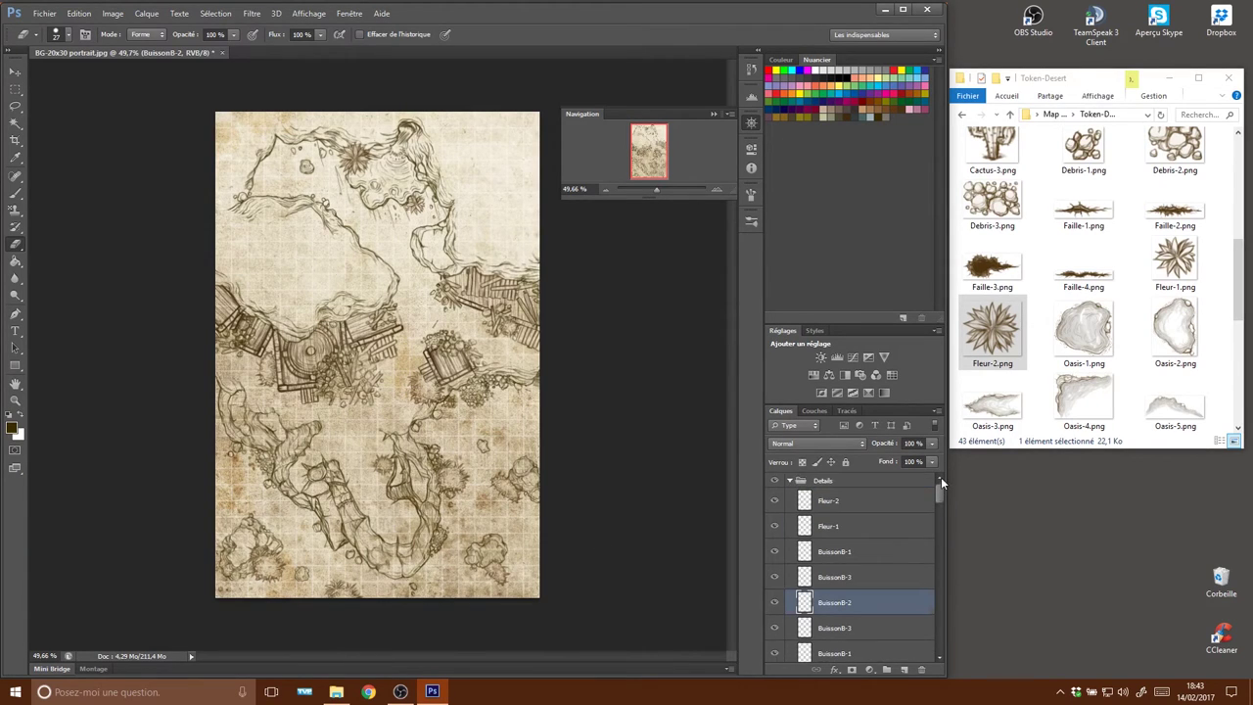
Collapse the Details and Ville groups and add a layer named Sol above Esquisse.
{"action": "left_click", "coordinate": [791, 480]}
{"action": "left_click", "coordinate": [789, 510]}
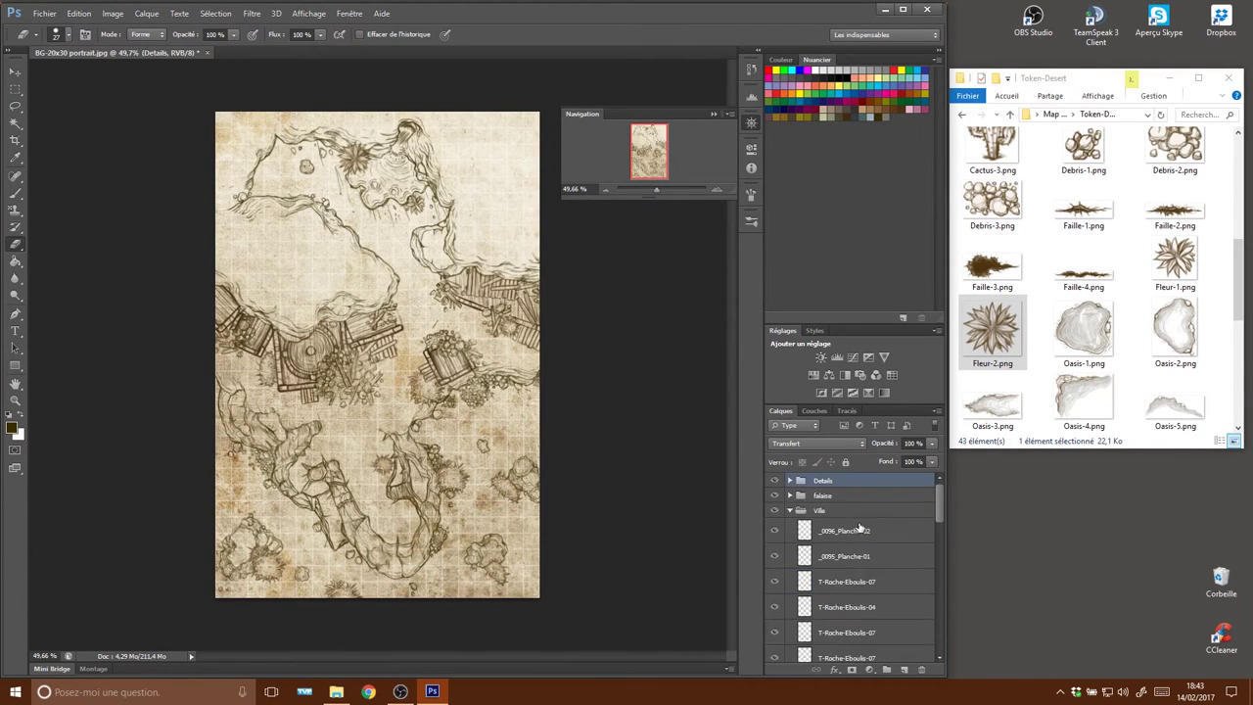
{"action": "left_click", "coordinate": [789, 510]}
{"action": "left_click", "coordinate": [842, 534]}
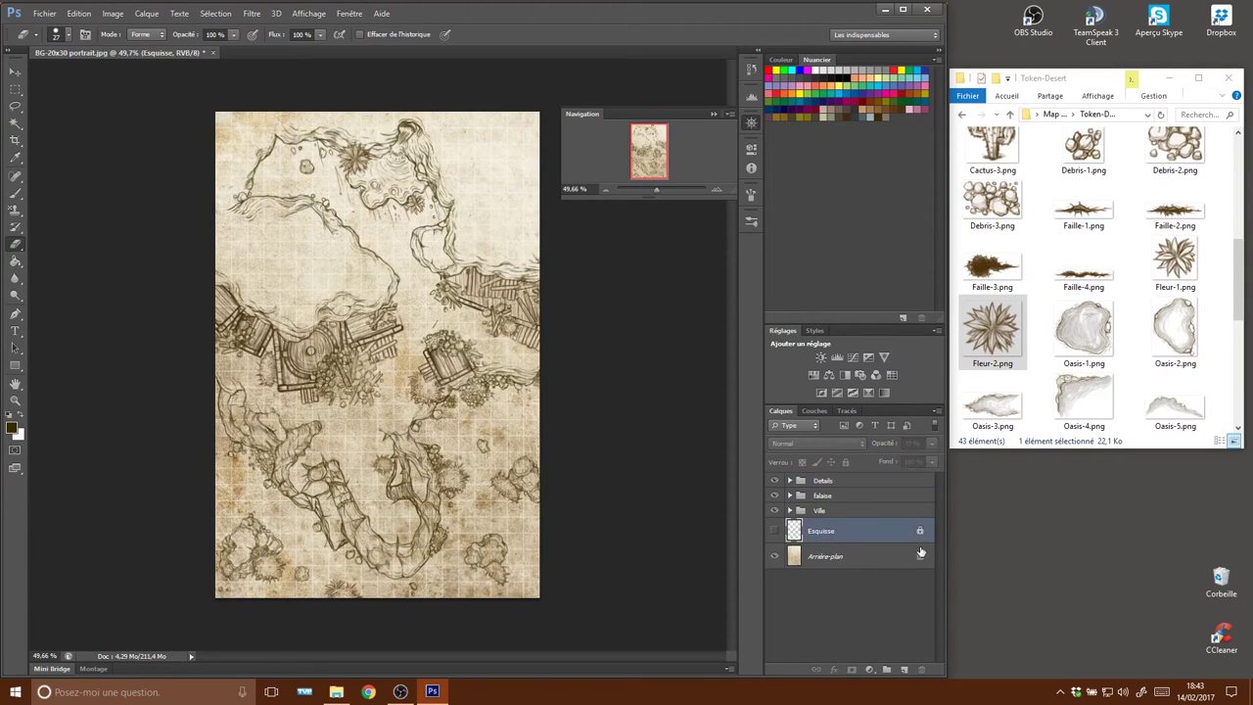
{"action": "left_click", "coordinate": [906, 671]}
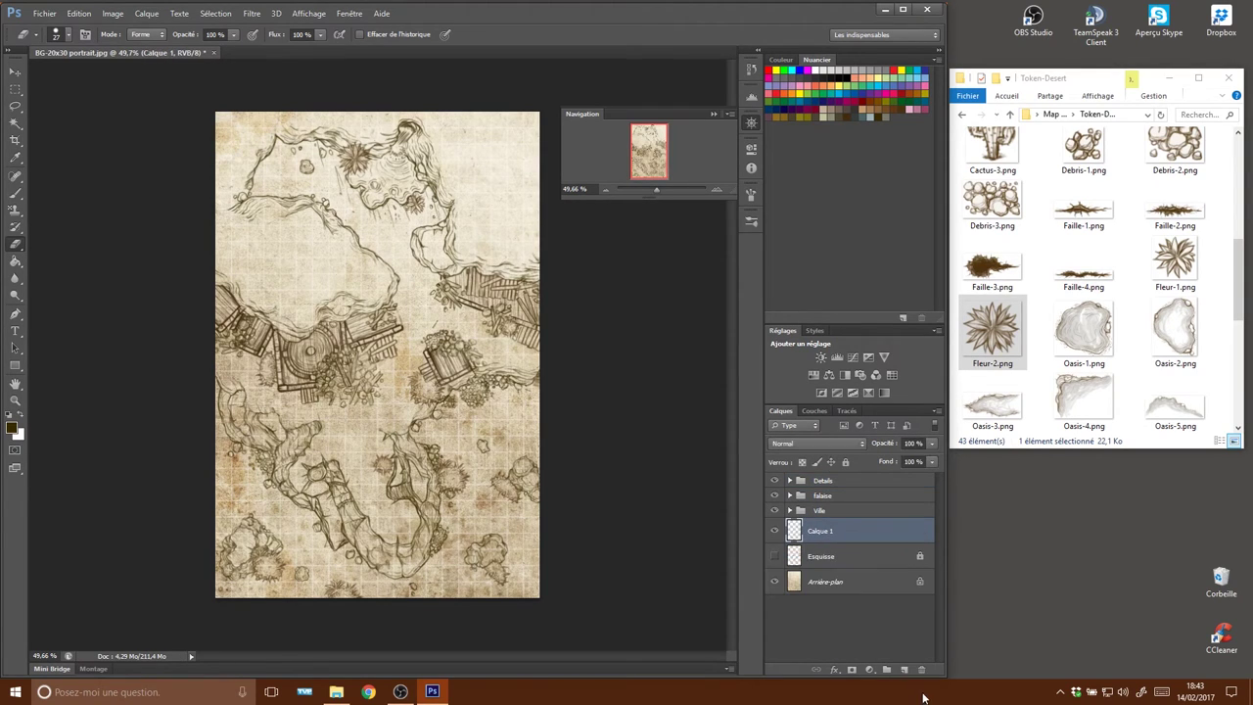
{"action": "double_click", "coordinate": [836, 534]}
{"action": "type", "text": "Sc"}
{"action": "key", "text": "Return"}
Sample the map's dark brown ink as the foreground colour.
{"action": "left_click", "coordinate": [13, 427]}
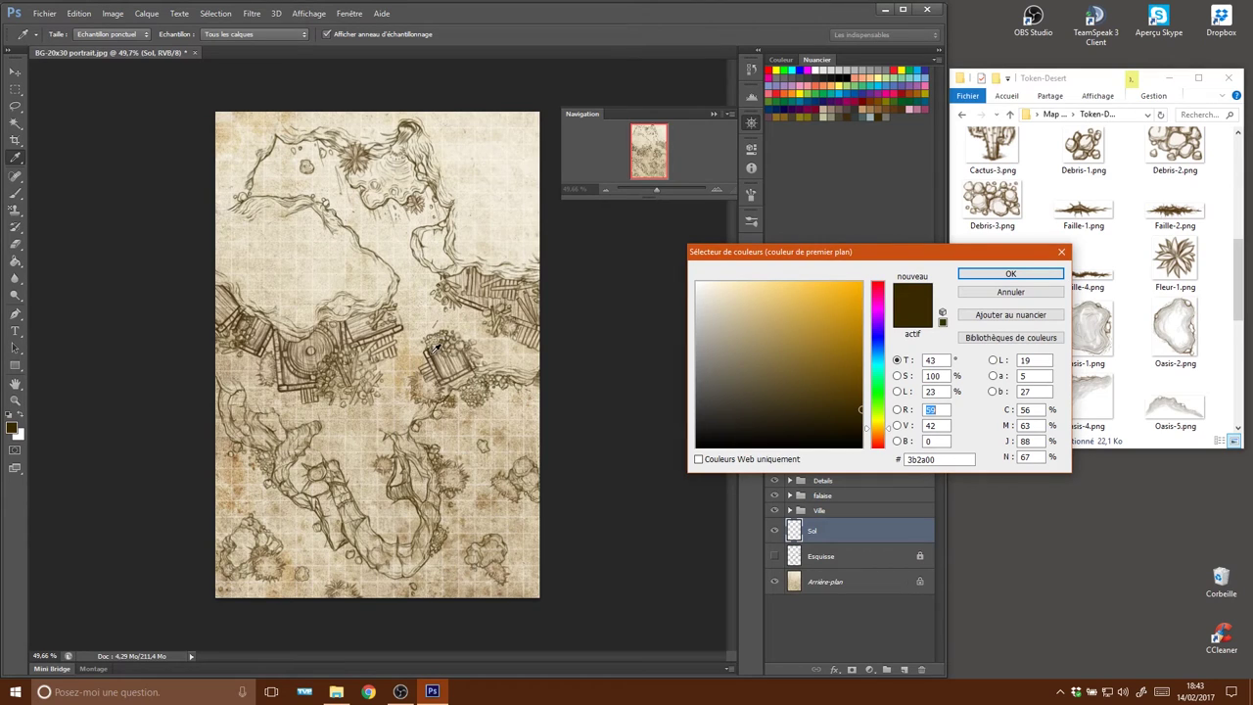
{"action": "left_click", "coordinate": [433, 363]}
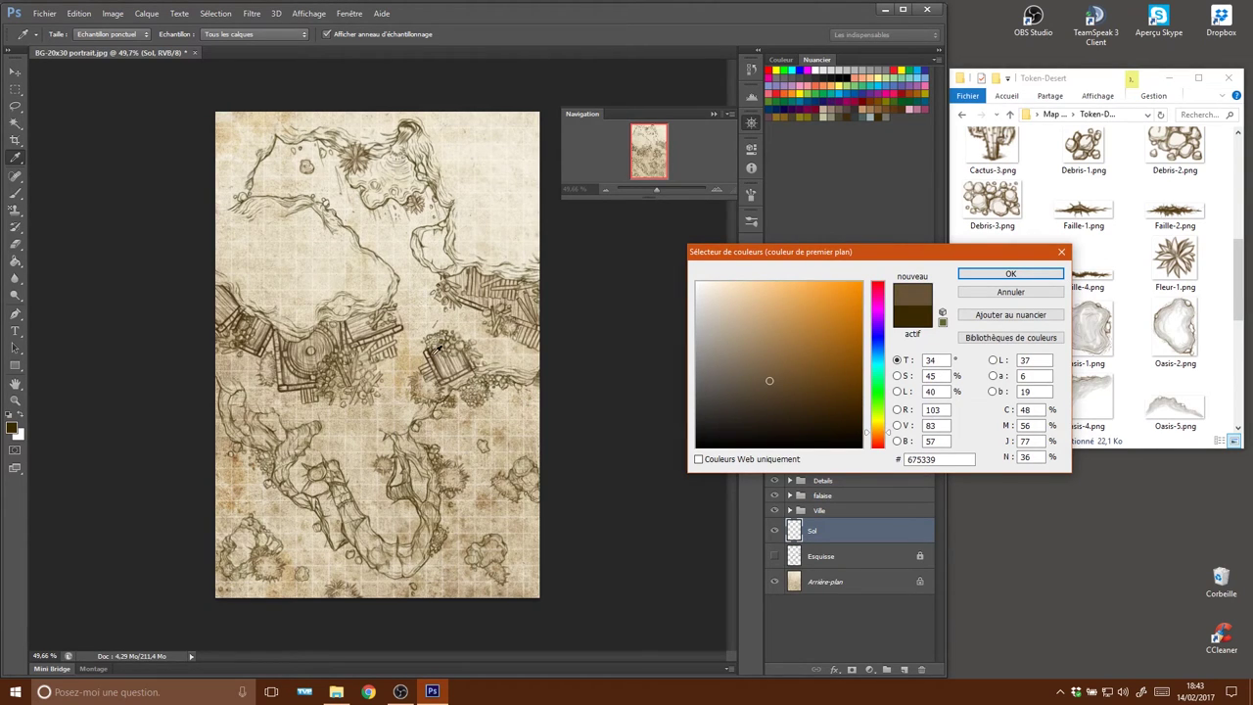
{"action": "left_click", "coordinate": [435, 350]}
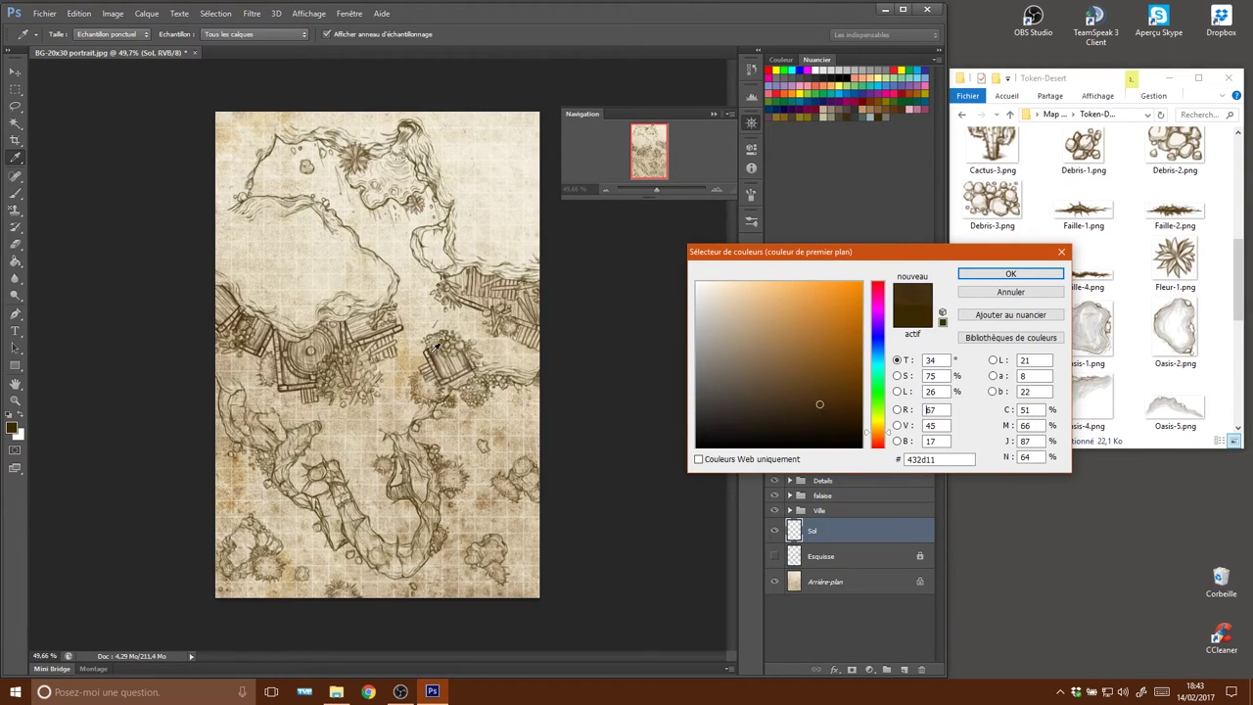
{"action": "left_click", "coordinate": [1008, 274]}
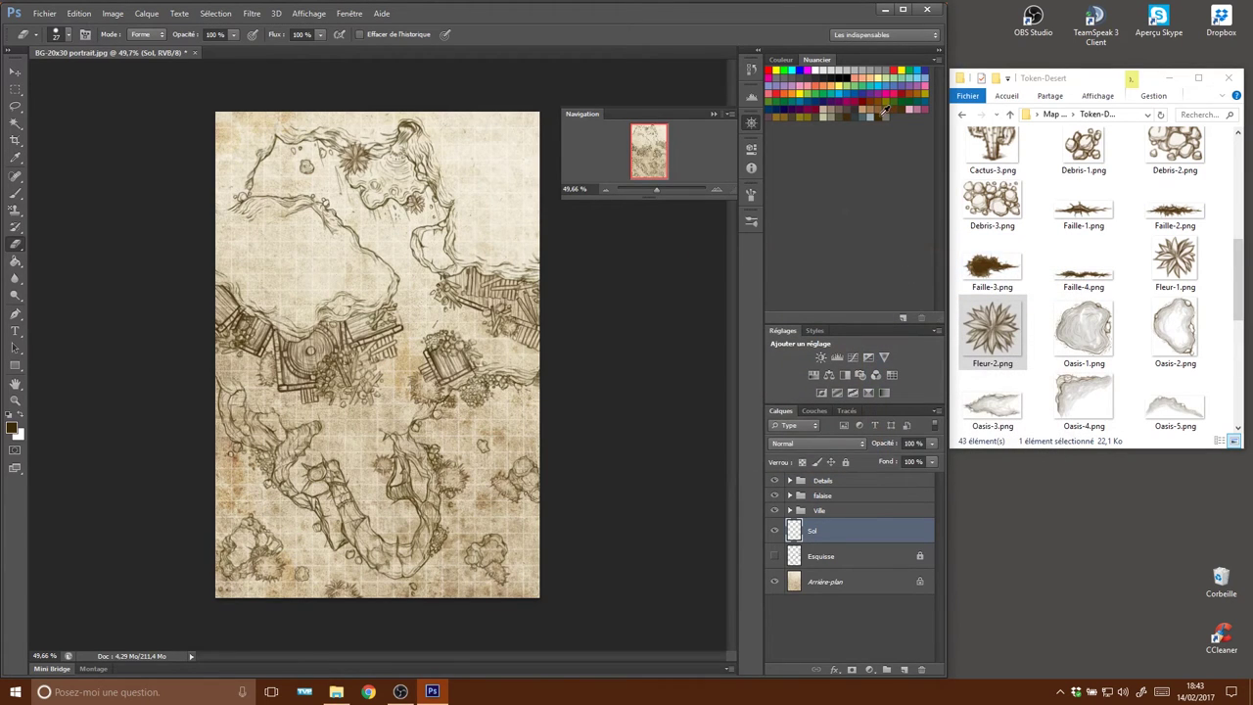
Switch to the Brush tool with the BG-Roche preset at 56 px, zoomed in on the upper map.
{"action": "right_click", "coordinate": [362, 420]}
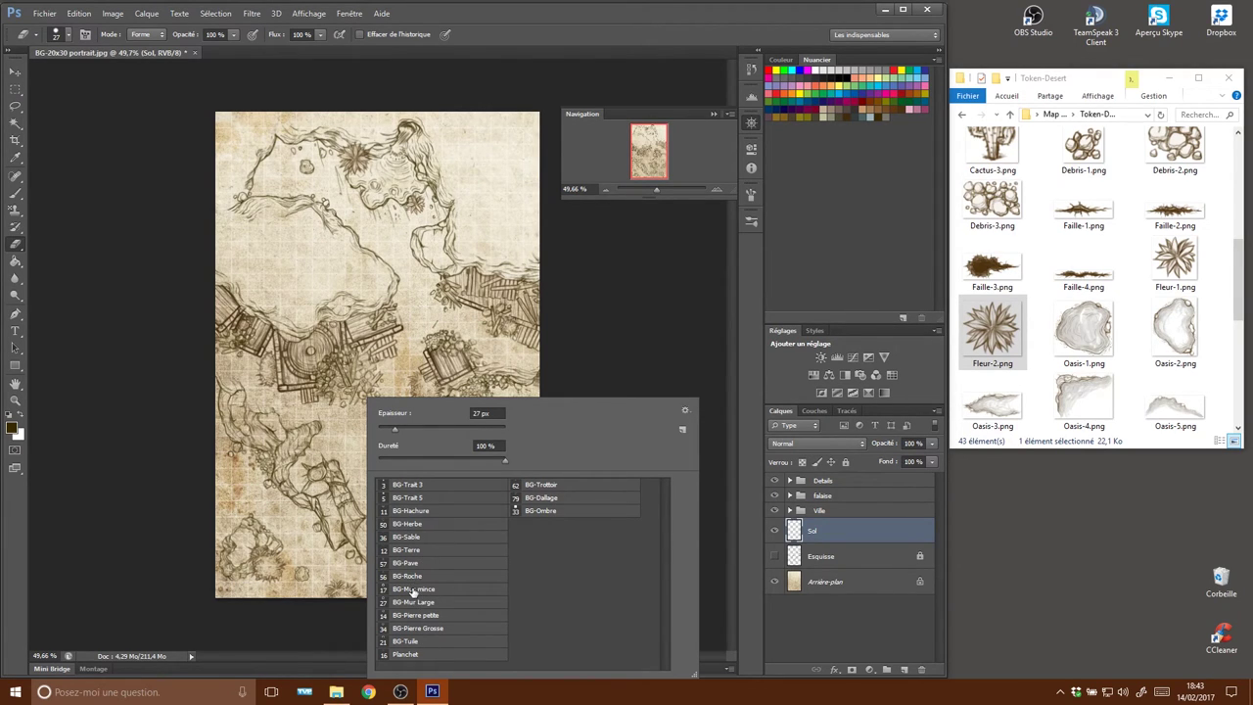
{"action": "left_click", "coordinate": [421, 576]}
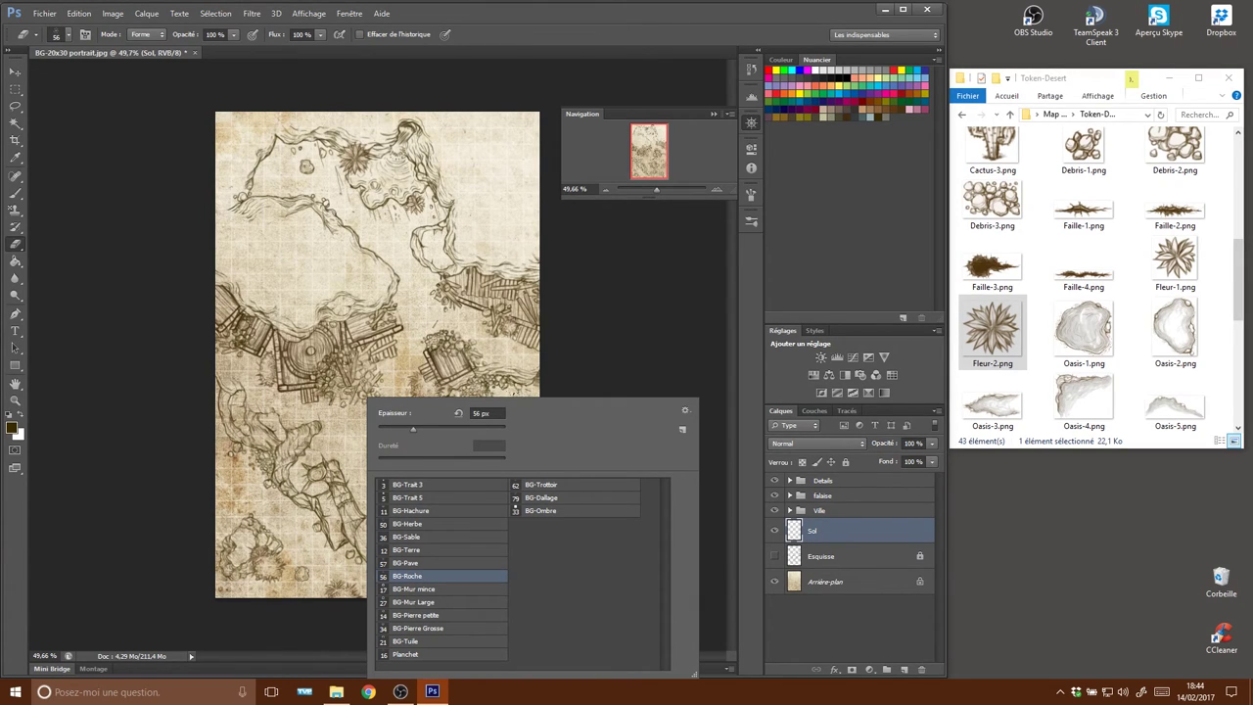
{"action": "left_click", "coordinate": [643, 370]}
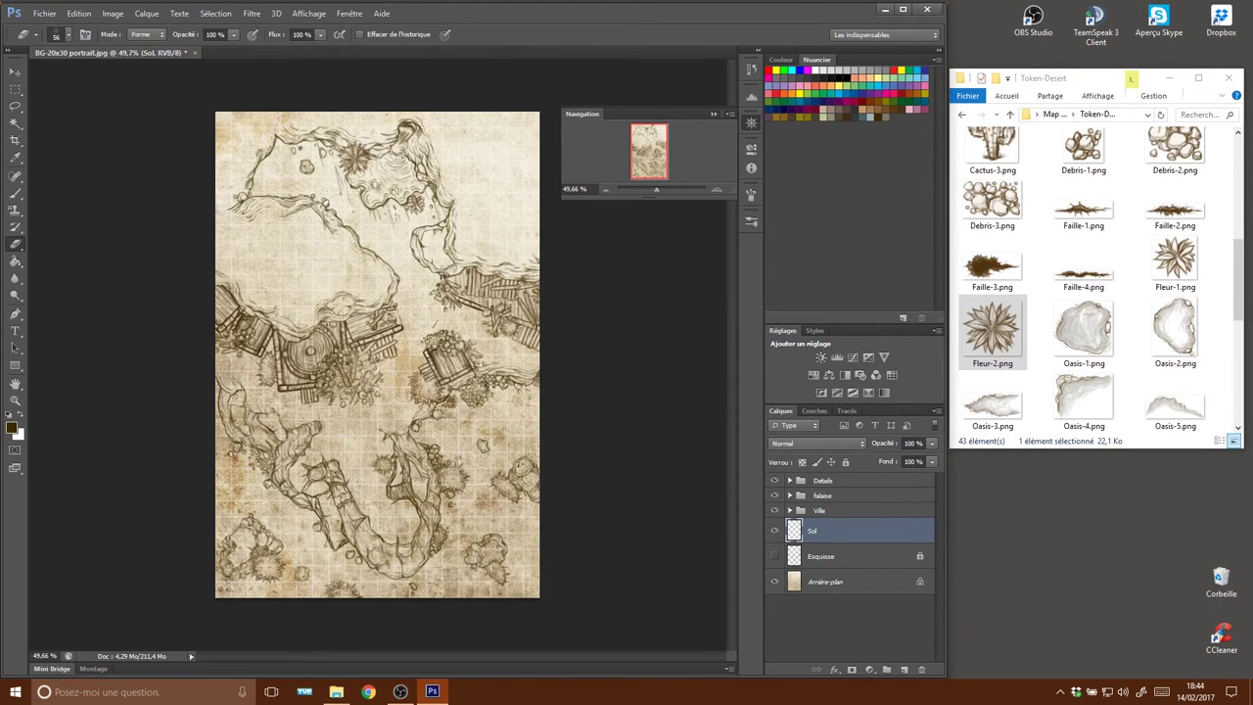
{"action": "left_click", "coordinate": [15, 193]}
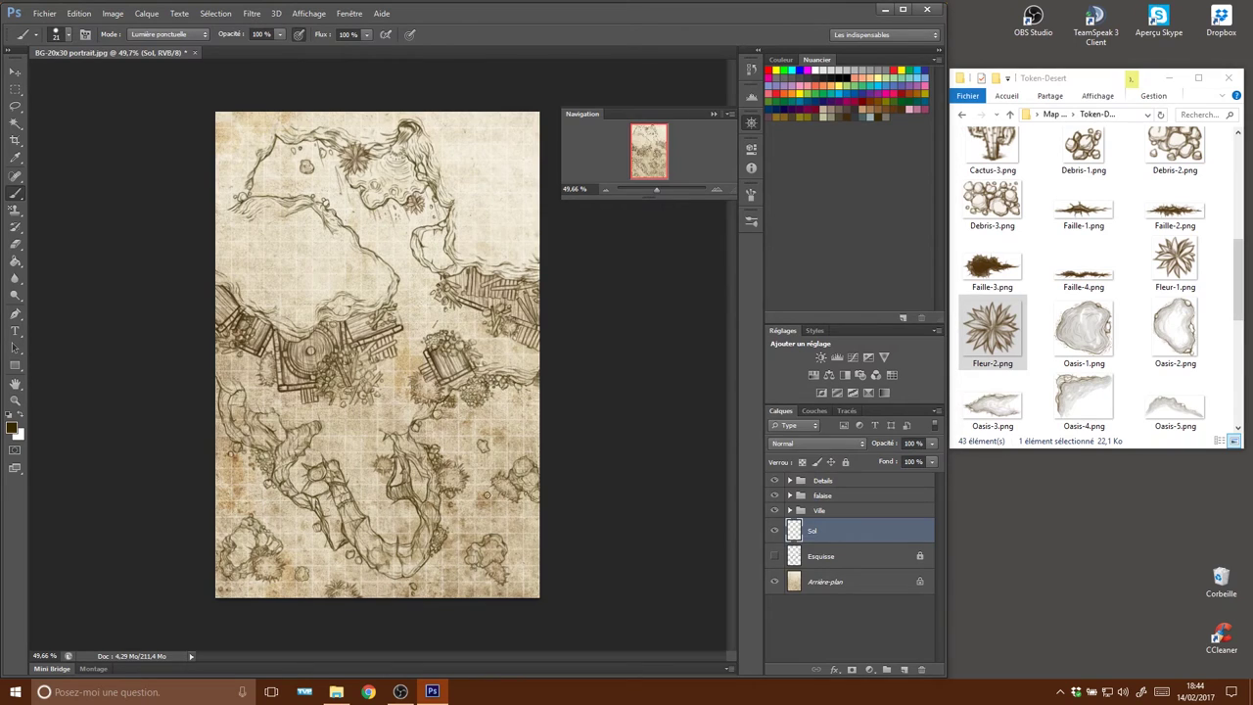
{"action": "right_click", "coordinate": [487, 489]}
{"action": "left_click", "coordinate": [543, 526]}
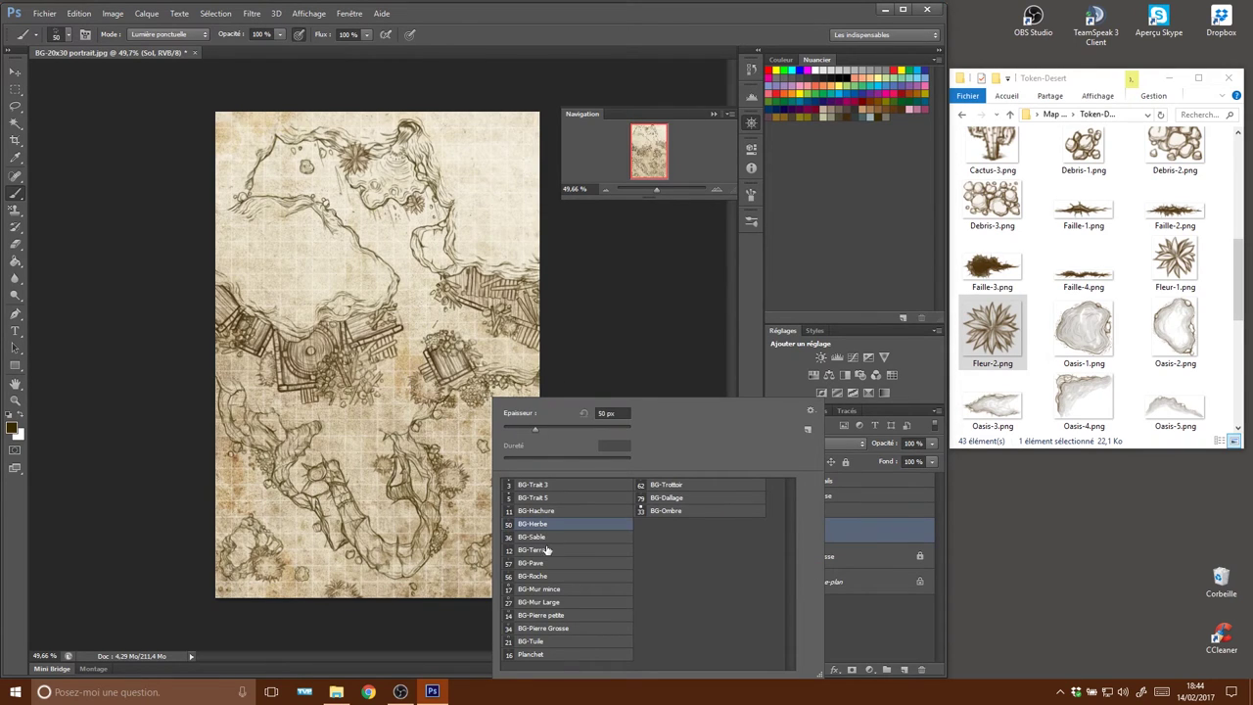
{"action": "left_click", "coordinate": [544, 577]}
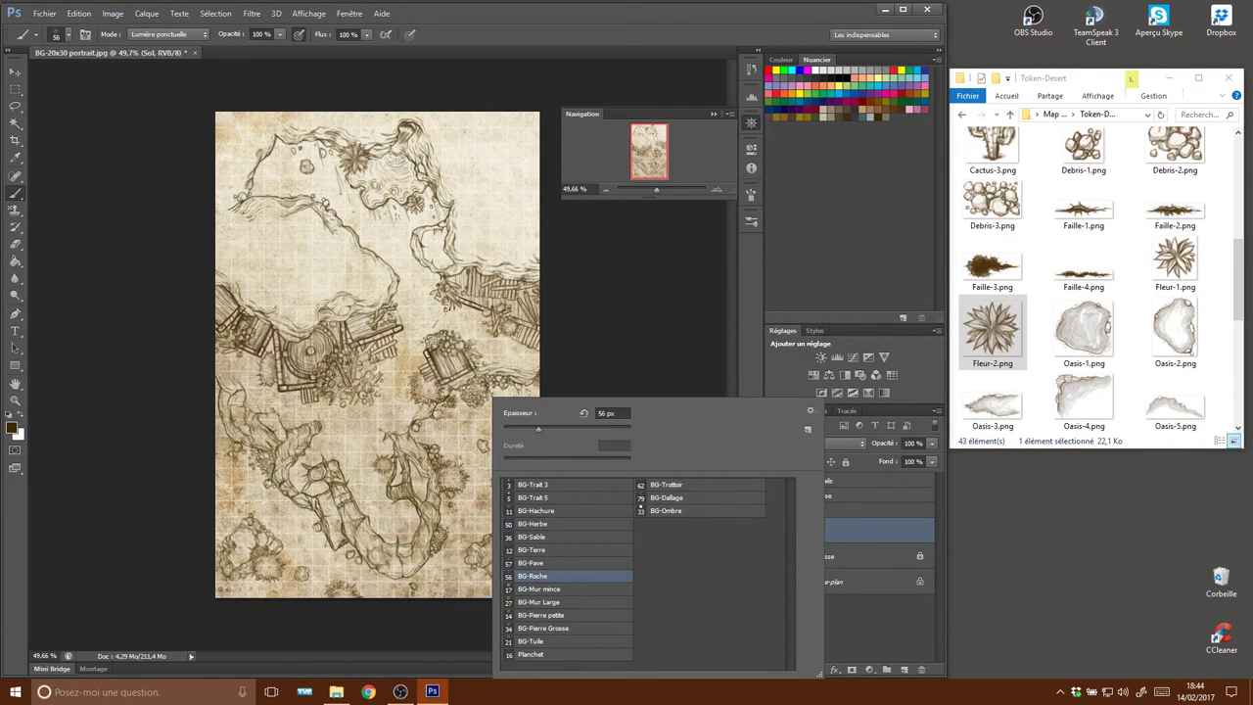
{"action": "left_click", "coordinate": [394, 248]}
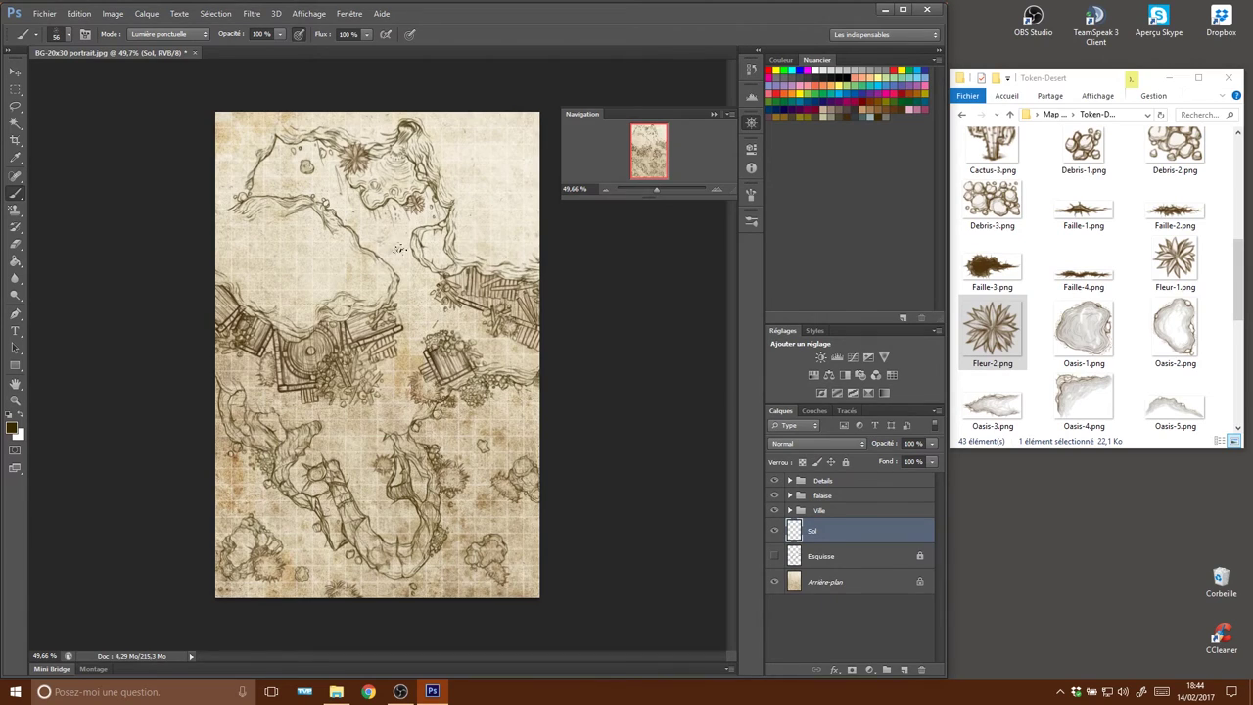
{"action": "left_click_drag", "start_coordinate": [658, 187], "coordinate": [660, 187]}
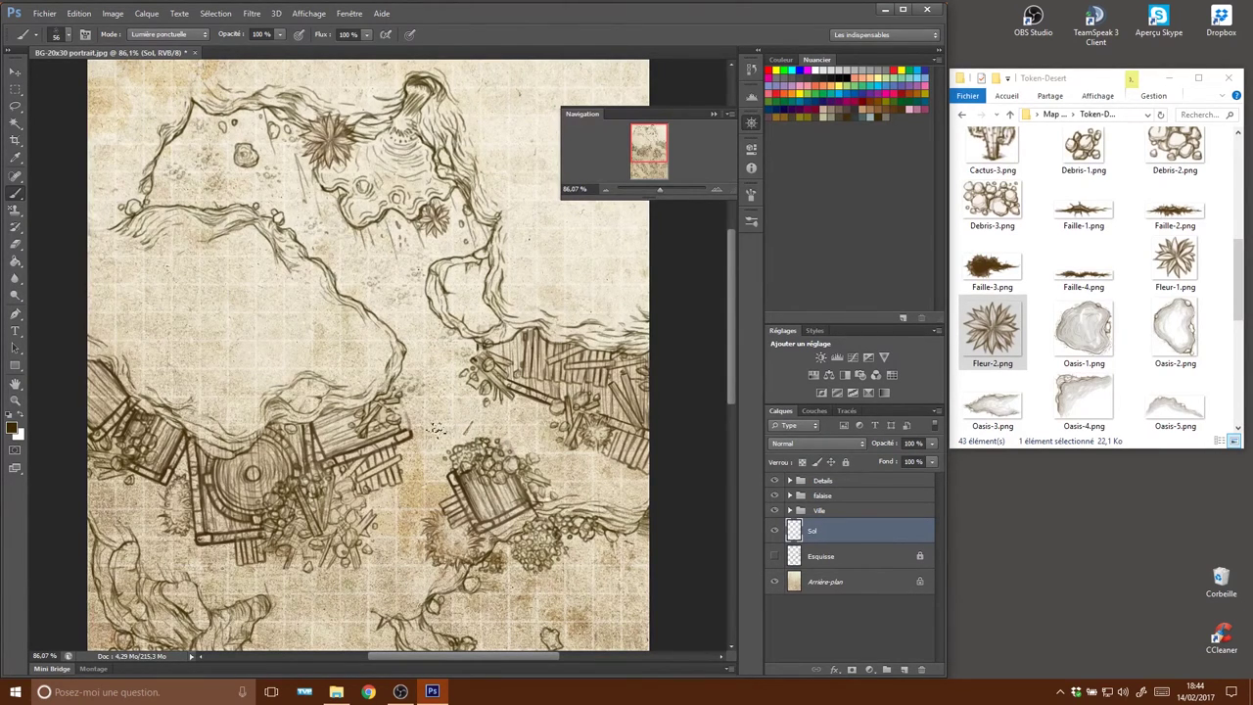
Pan around the town and cliff area and try the BG-Pierre petite brush.
{"action": "scroll", "coordinate": [554, 450], "scroll_direction": "down", "scroll_amount": 5}
{"action": "scroll", "coordinate": [544, 392], "scroll_direction": "right", "scroll_amount": 2}
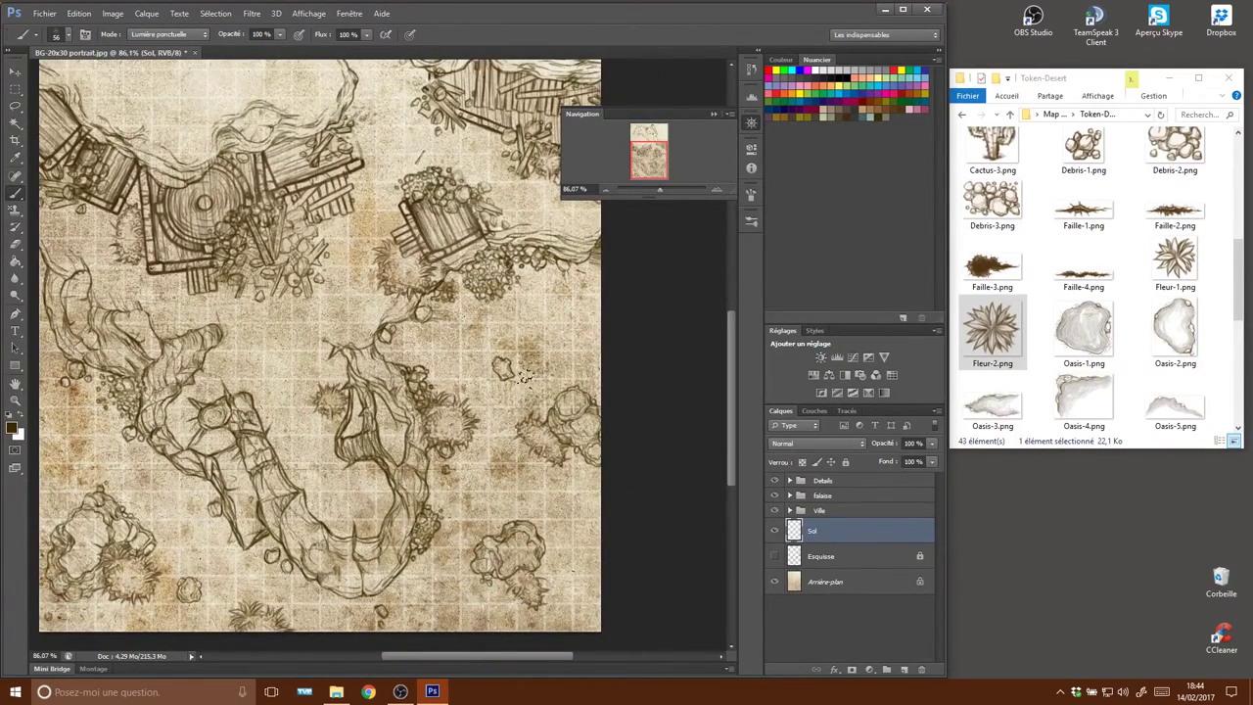
{"action": "scroll", "coordinate": [392, 176], "scroll_direction": "up", "scroll_amount": 2}
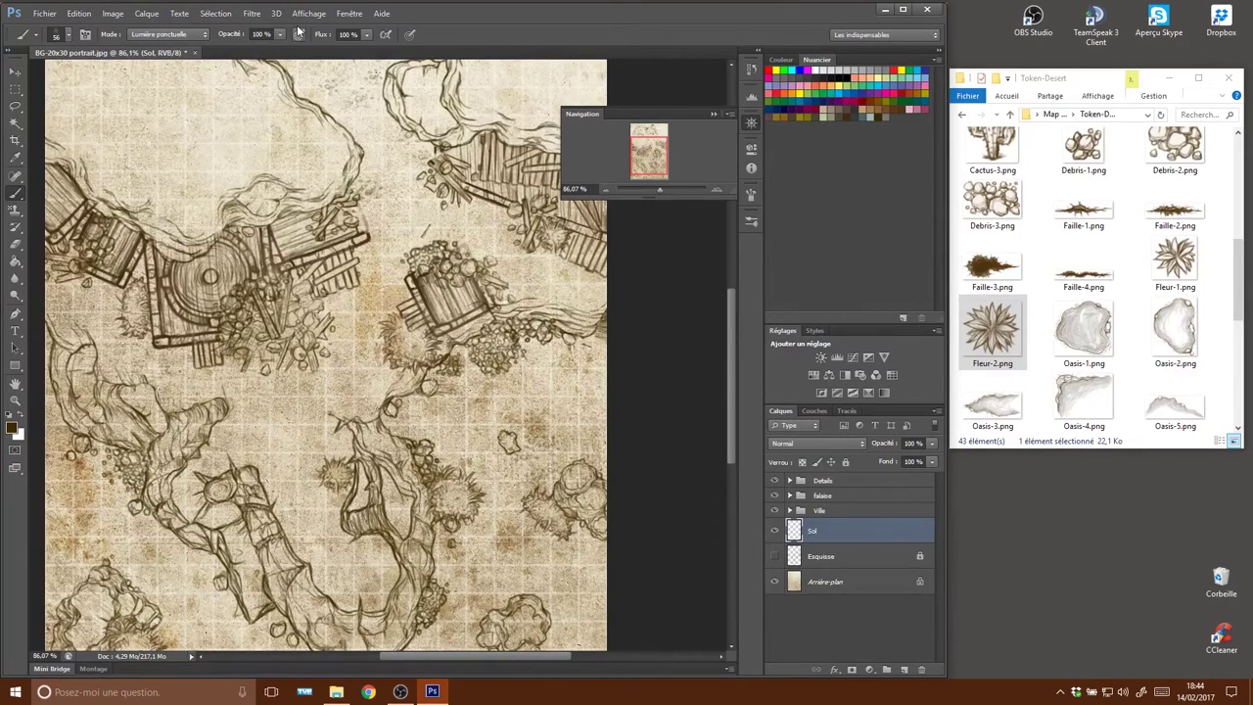
{"action": "left_click_drag", "start_coordinate": [527, 423], "coordinate": [566, 381]}
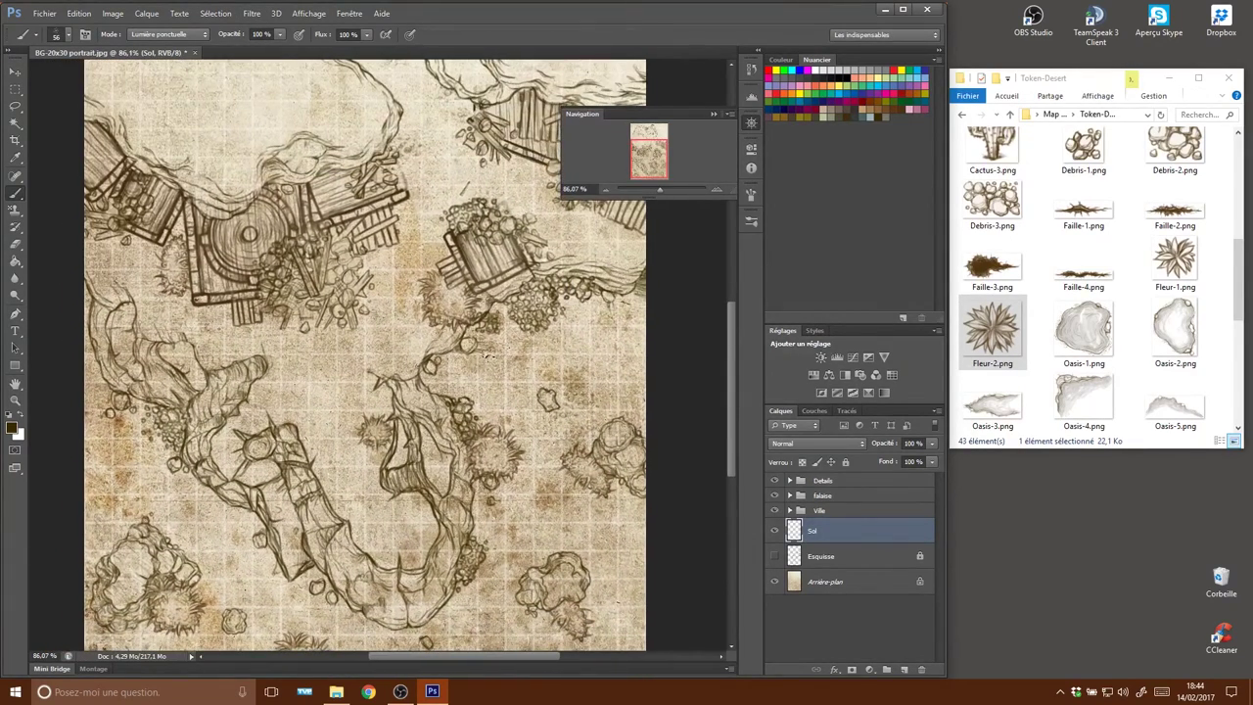
{"action": "left_click_drag", "start_coordinate": [456, 364], "coordinate": [437, 383]}
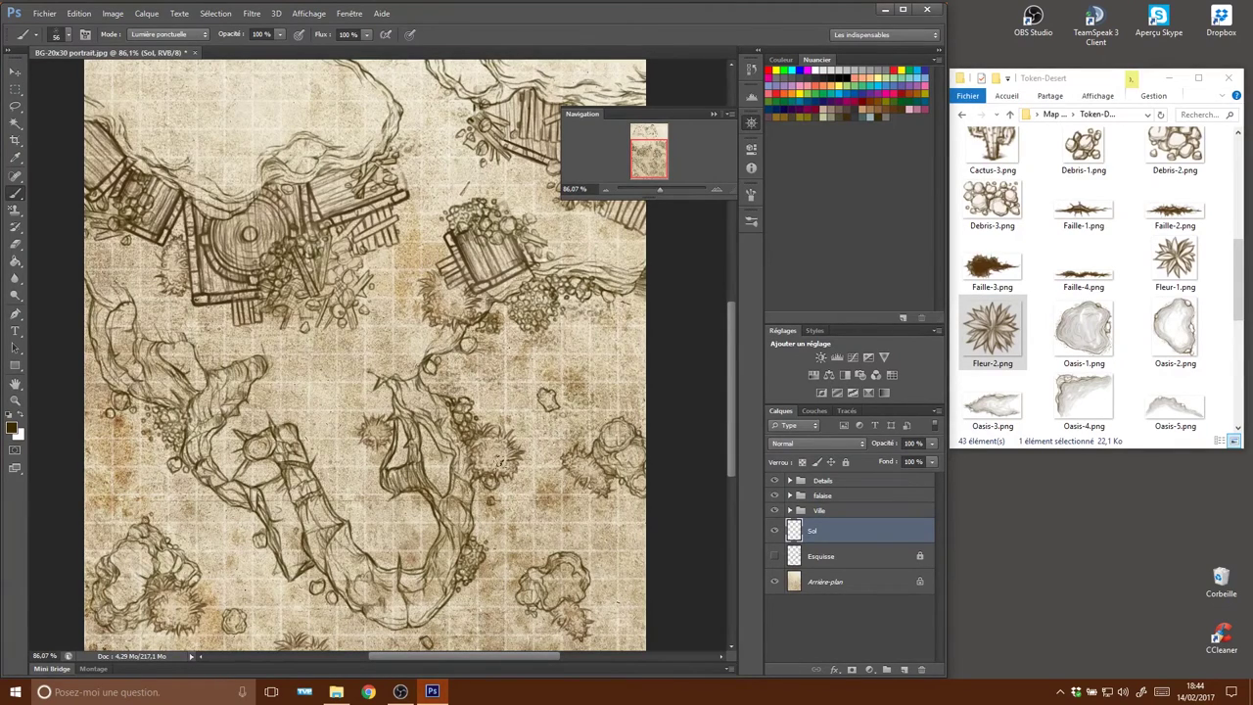
{"action": "left_click_drag", "start_coordinate": [503, 432], "coordinate": [561, 309]}
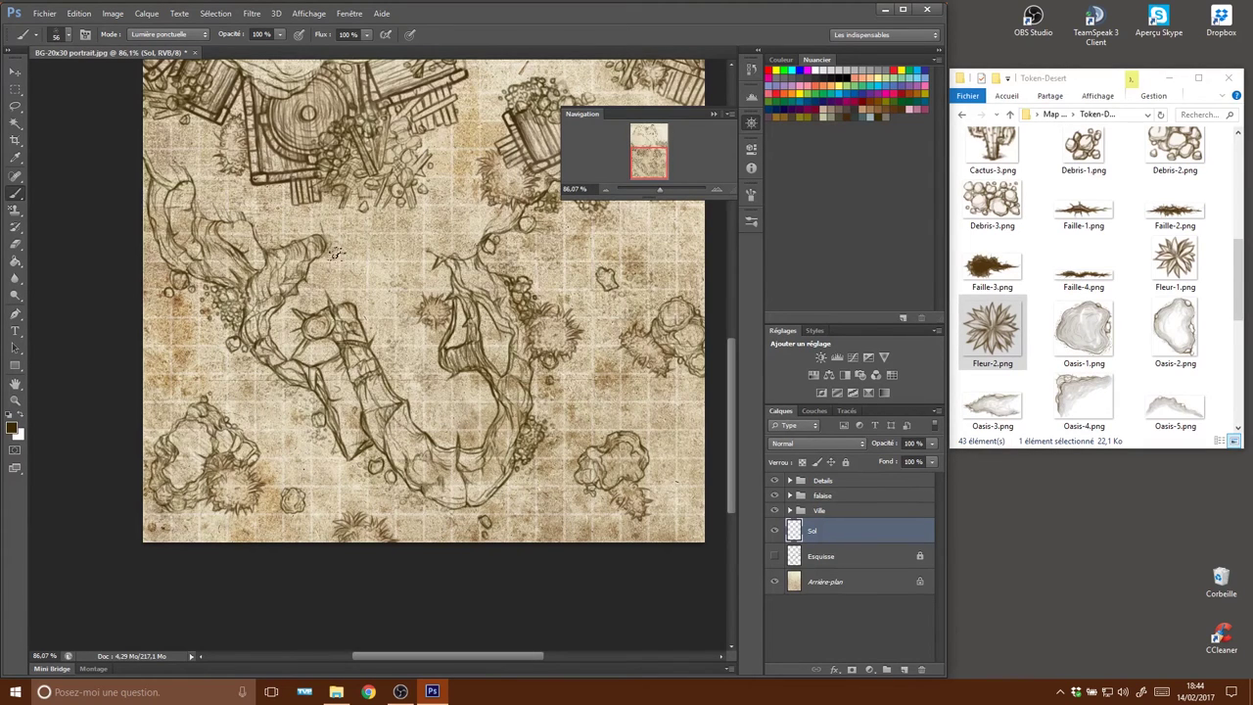
{"action": "left_click_drag", "start_coordinate": [426, 240], "coordinate": [601, 419]}
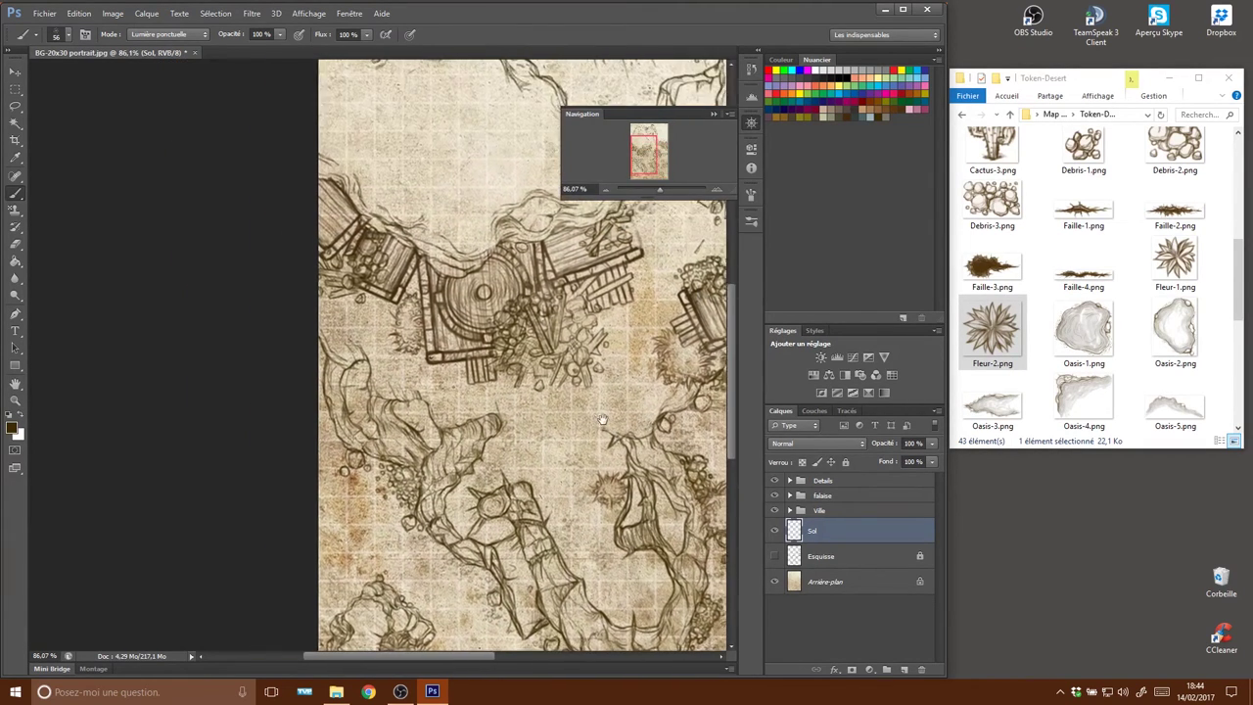
{"action": "left_click_drag", "start_coordinate": [636, 341], "coordinate": [353, 424]}
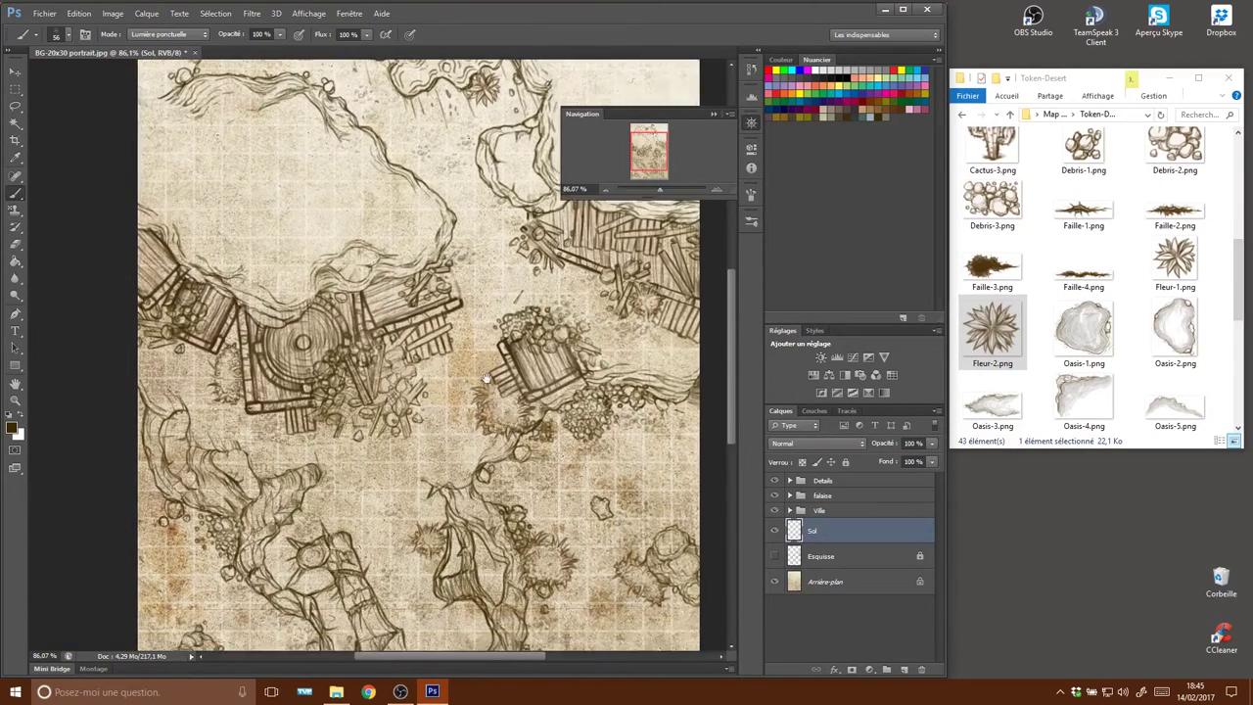
{"action": "left_click_drag", "start_coordinate": [313, 421], "coordinate": [489, 368]}
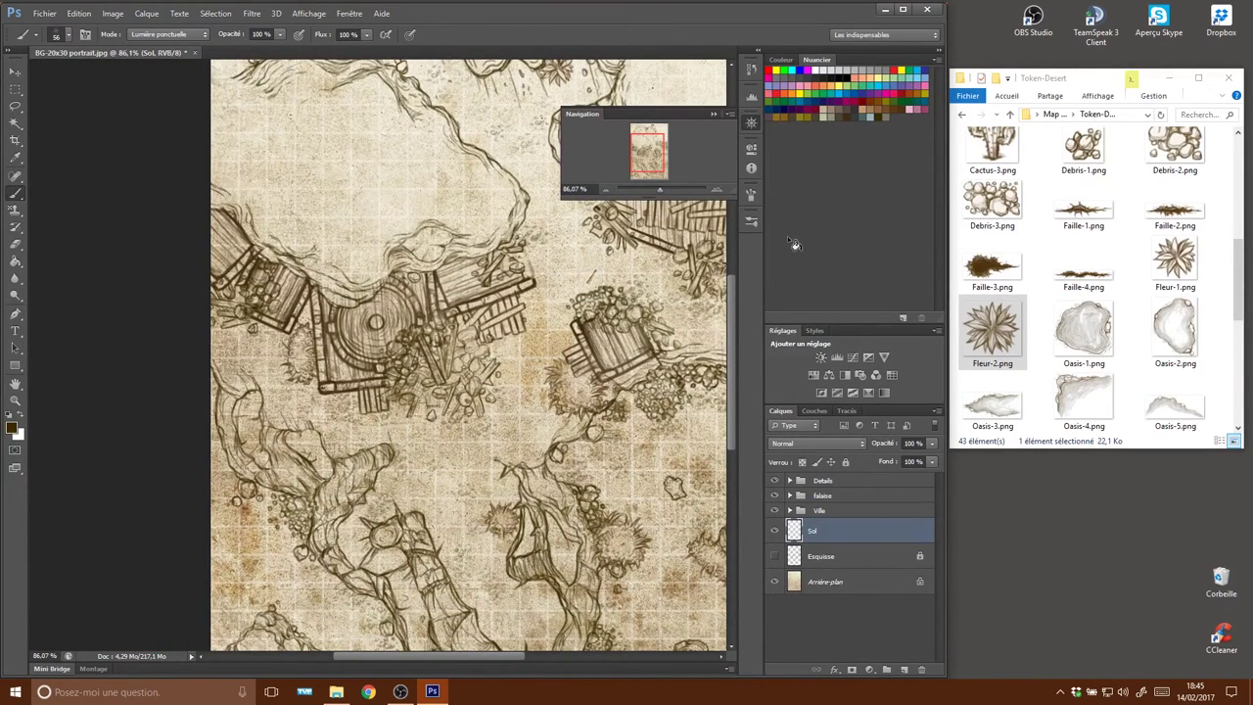
{"action": "left_click_drag", "start_coordinate": [530, 411], "coordinate": [436, 280]}
{"action": "right_click", "coordinate": [539, 349]}
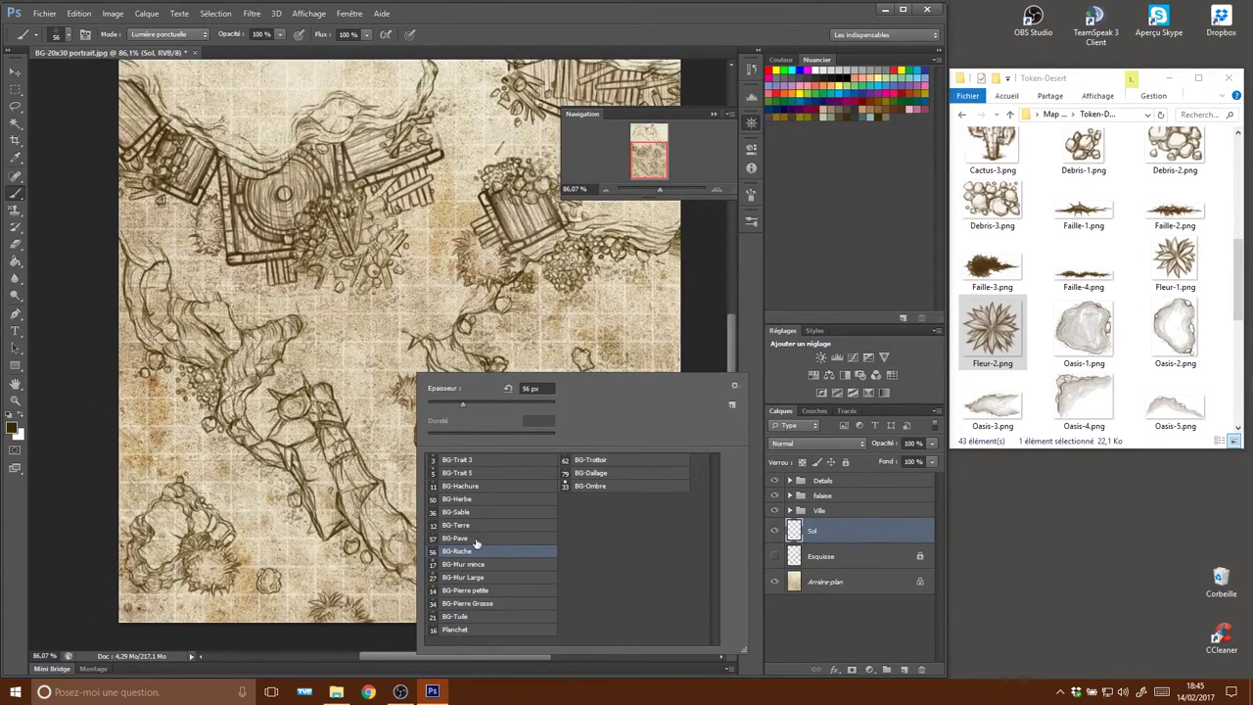
{"action": "left_click", "coordinate": [488, 591]}
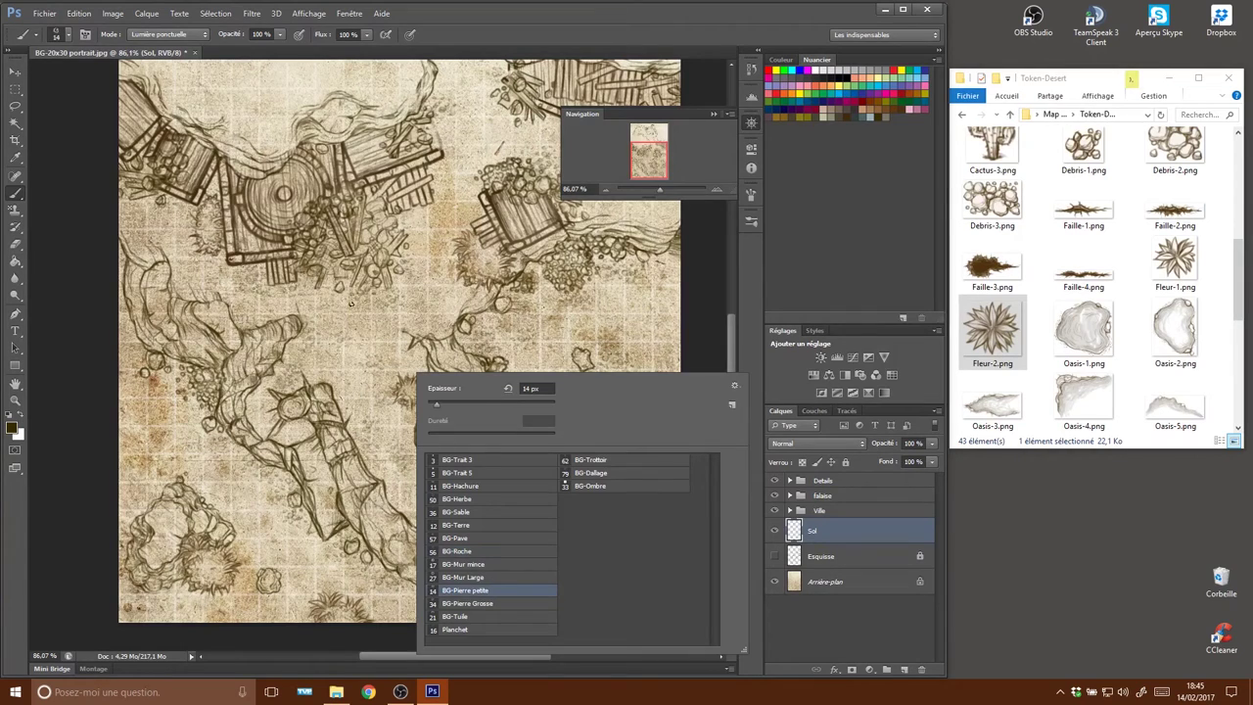
{"action": "left_click", "coordinate": [350, 297]}
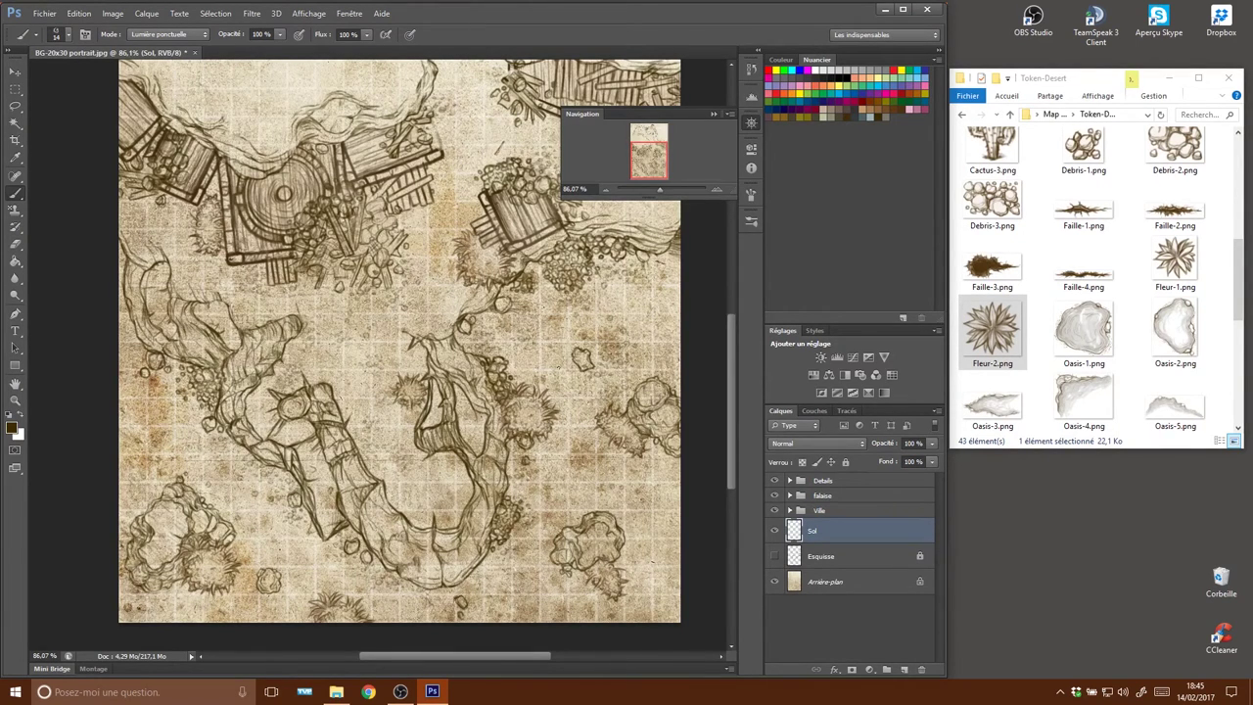
Try the BG-Mur mince, Roche, Herbe and Sable brushes, settling on BG-Terre at 124 px.
{"action": "left_click_drag", "start_coordinate": [581, 339], "coordinate": [562, 564]}
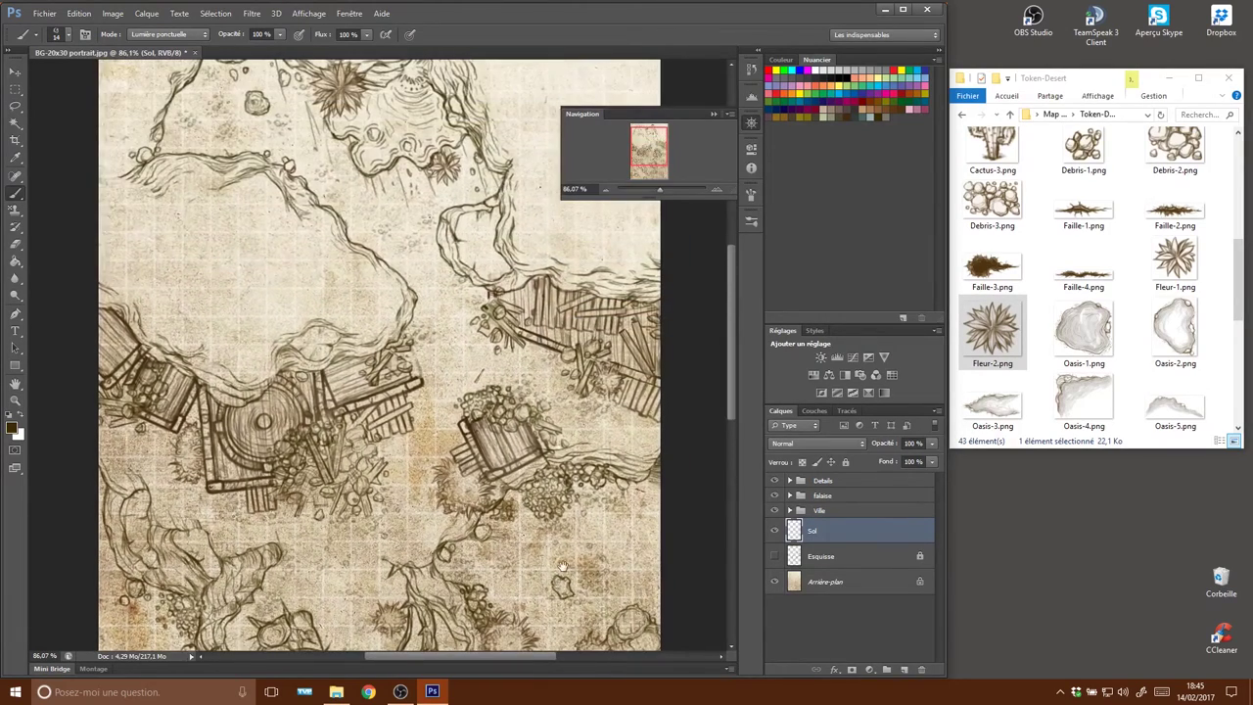
{"action": "left_click_drag", "start_coordinate": [402, 233], "coordinate": [529, 370]}
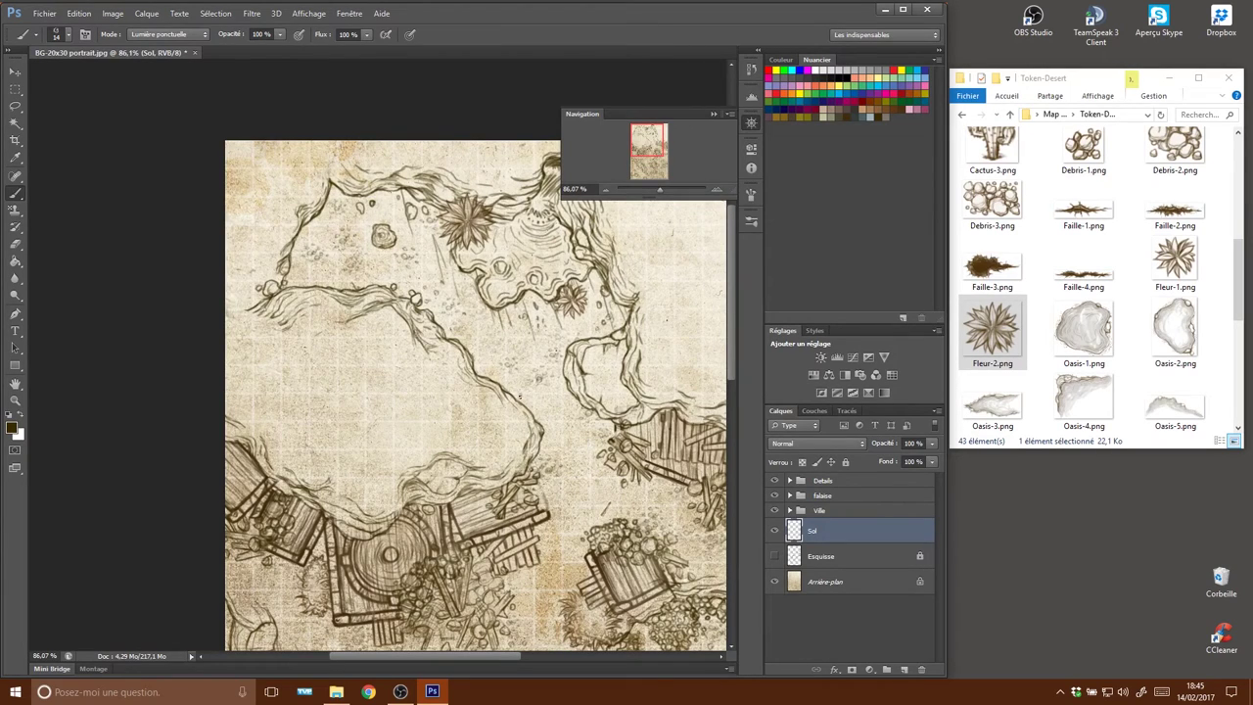
{"action": "left_click_drag", "start_coordinate": [619, 428], "coordinate": [449, 460]}
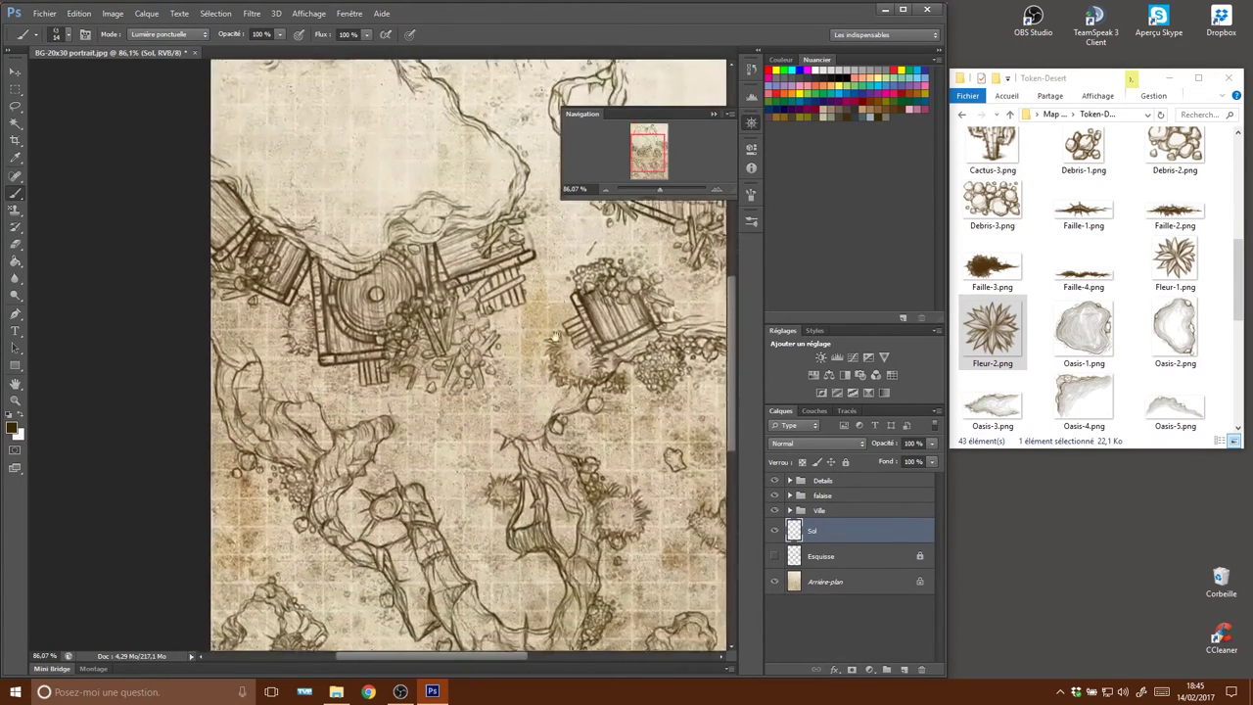
{"action": "left_click_drag", "start_coordinate": [575, 305], "coordinate": [522, 413]}
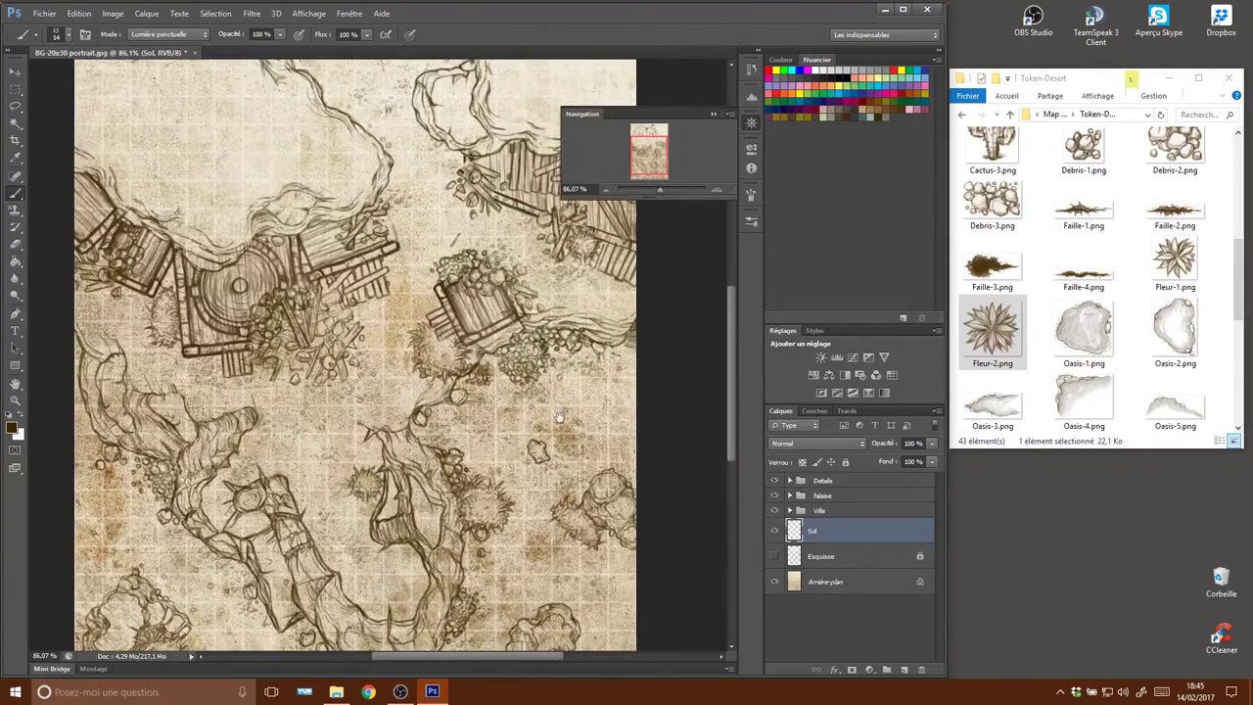
{"action": "right_click", "coordinate": [521, 413]}
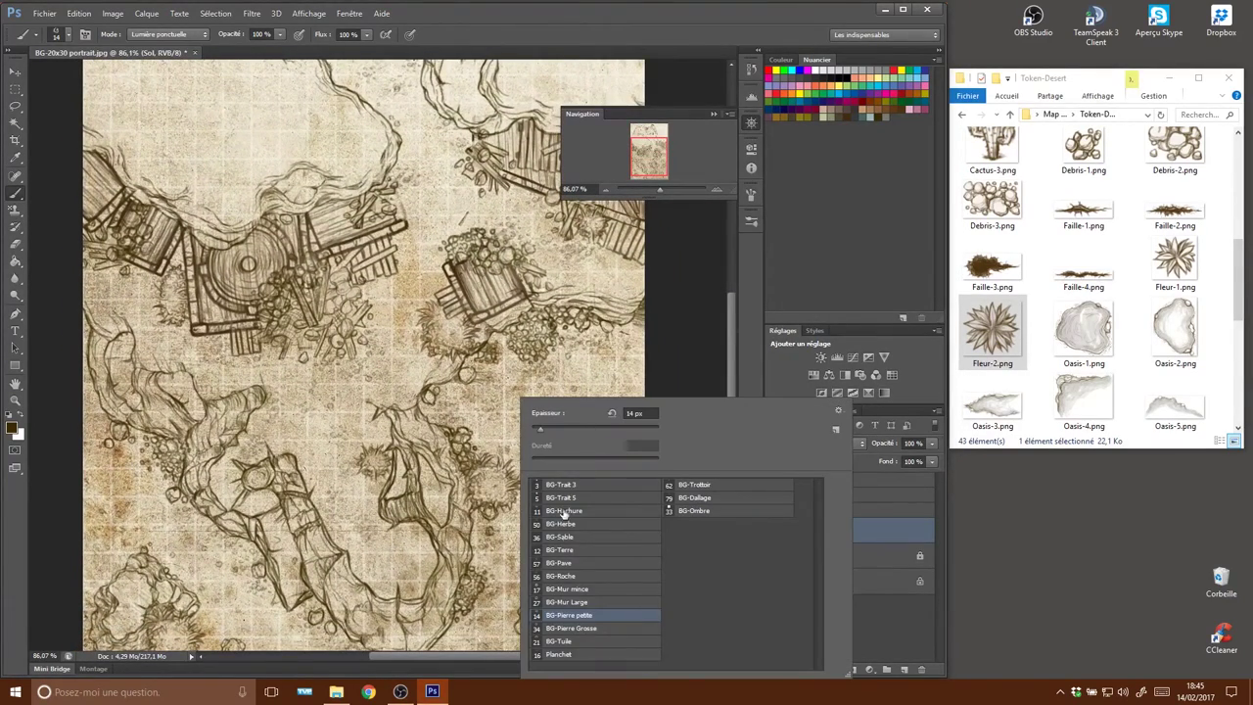
{"action": "left_click", "coordinate": [588, 590]}
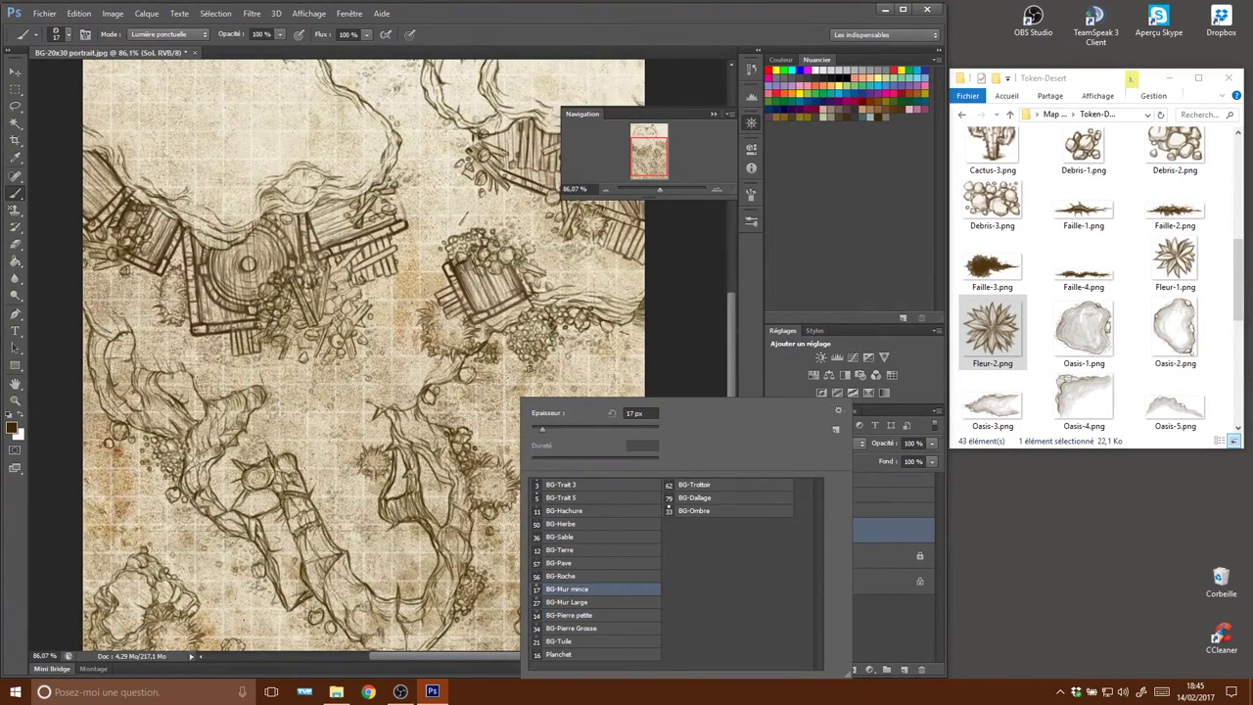
{"action": "left_click", "coordinate": [583, 577]}
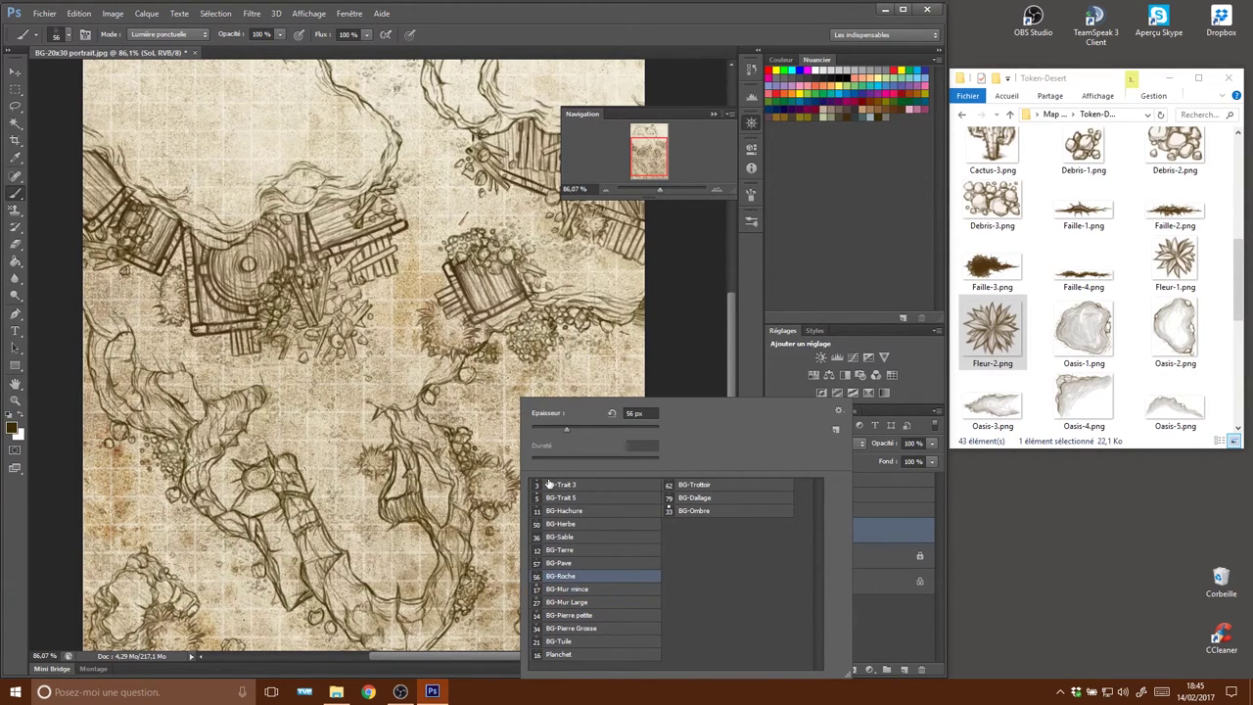
{"action": "left_click", "coordinate": [578, 524]}
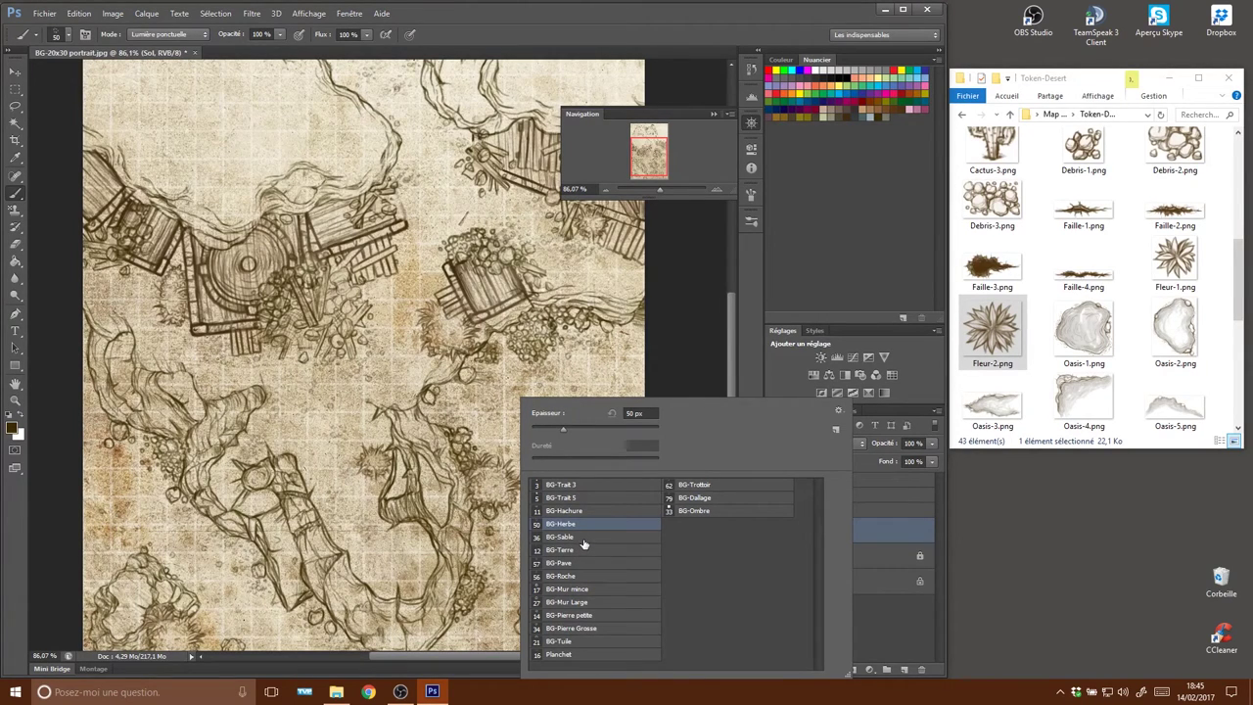
{"action": "left_click", "coordinate": [583, 539]}
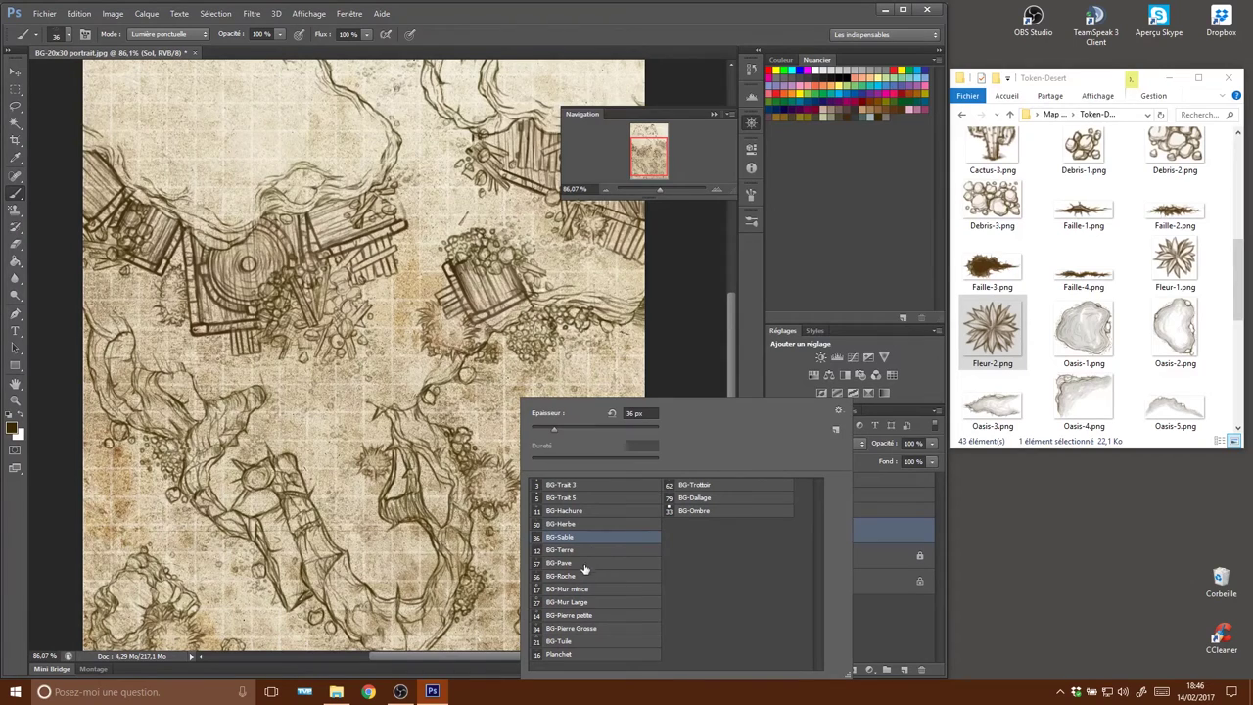
{"action": "left_click", "coordinate": [569, 552]}
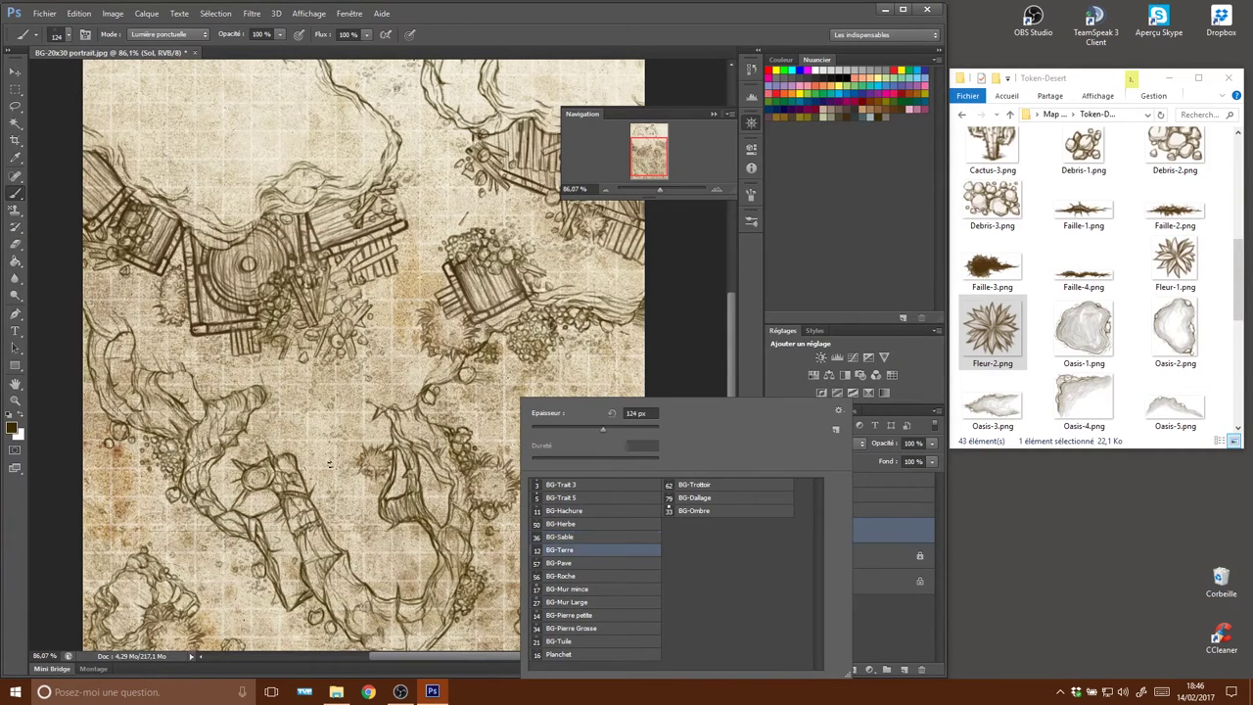
{"action": "left_click", "coordinate": [330, 465]}
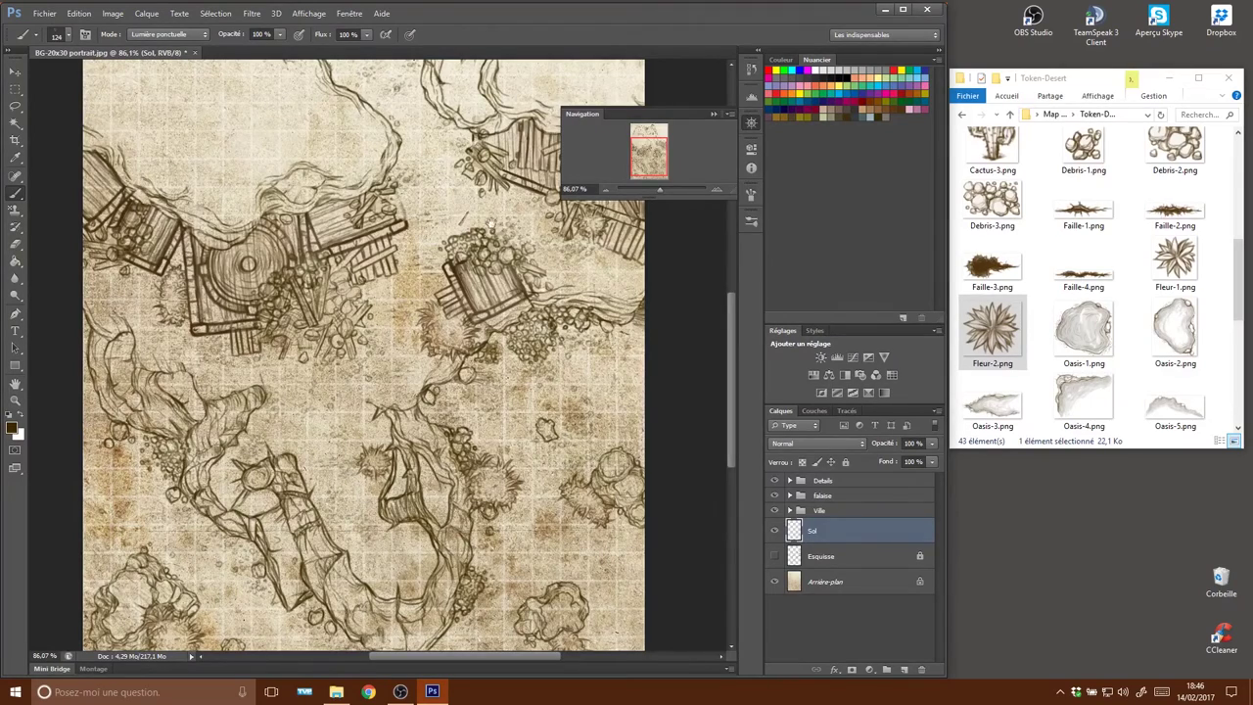
Select the BG-Pierre Grosse brush preset at 34 px.
{"action": "left_click_drag", "start_coordinate": [462, 213], "coordinate": [527, 523]}
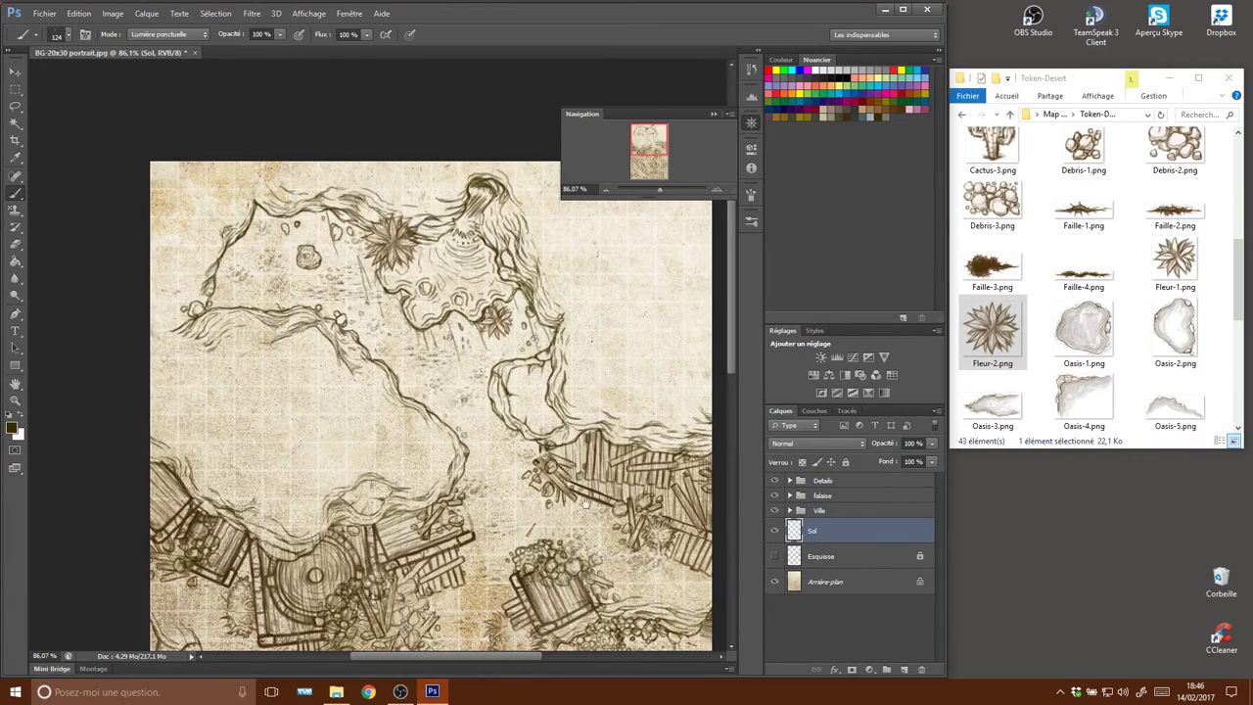
{"action": "left_click_drag", "start_coordinate": [585, 504], "coordinate": [352, 442]}
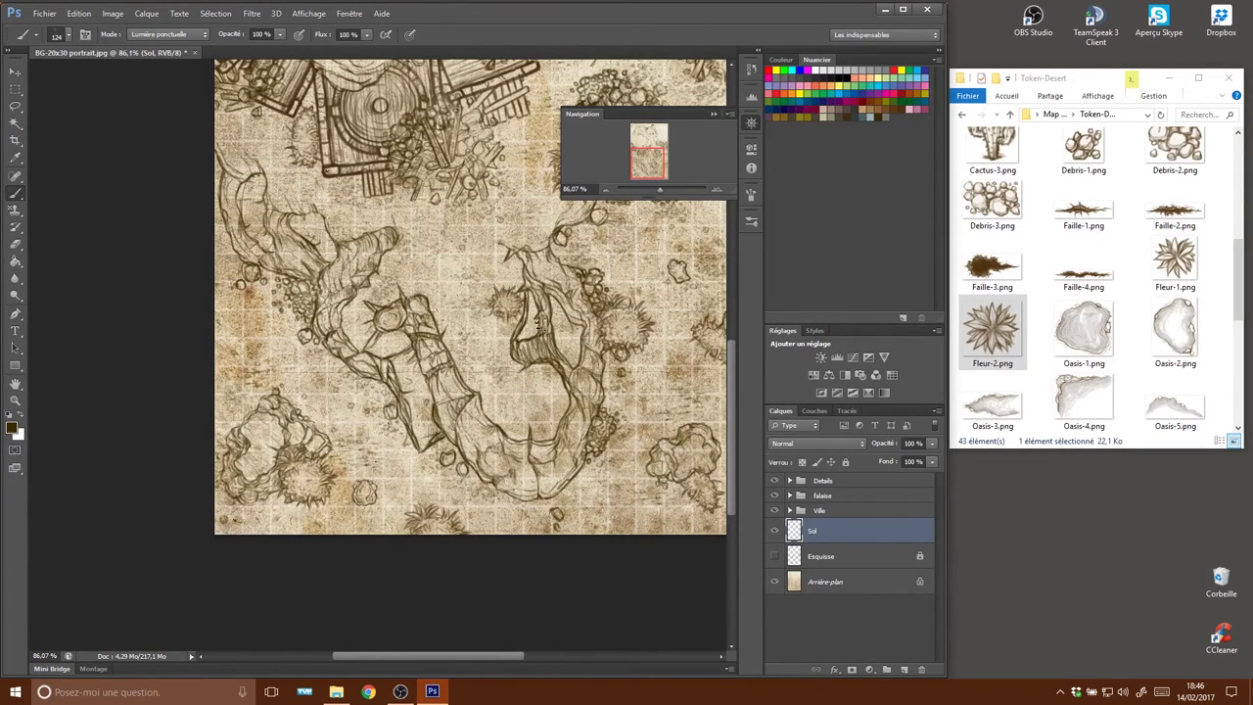
{"action": "scroll", "coordinate": [496, 456], "scroll_direction": "up", "scroll_amount": 2}
{"action": "right_click", "coordinate": [496, 456]}
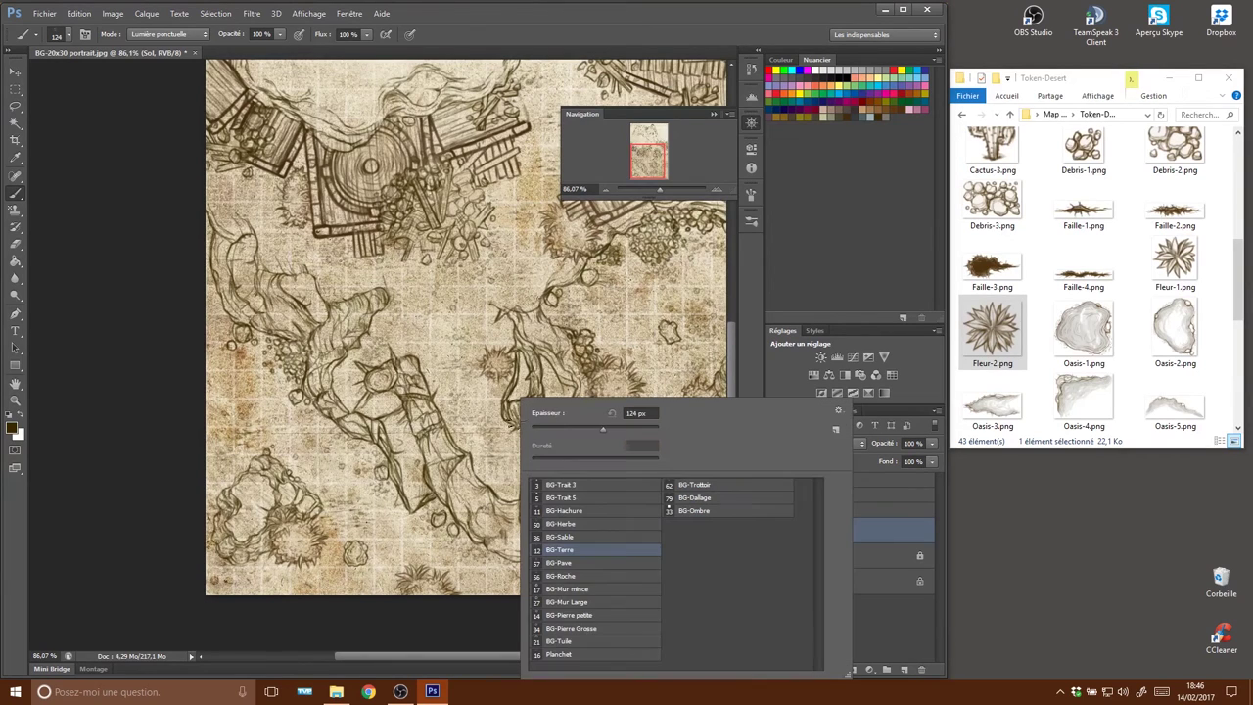
{"action": "left_click", "coordinate": [592, 631]}
{"action": "left_click", "coordinate": [497, 472]}
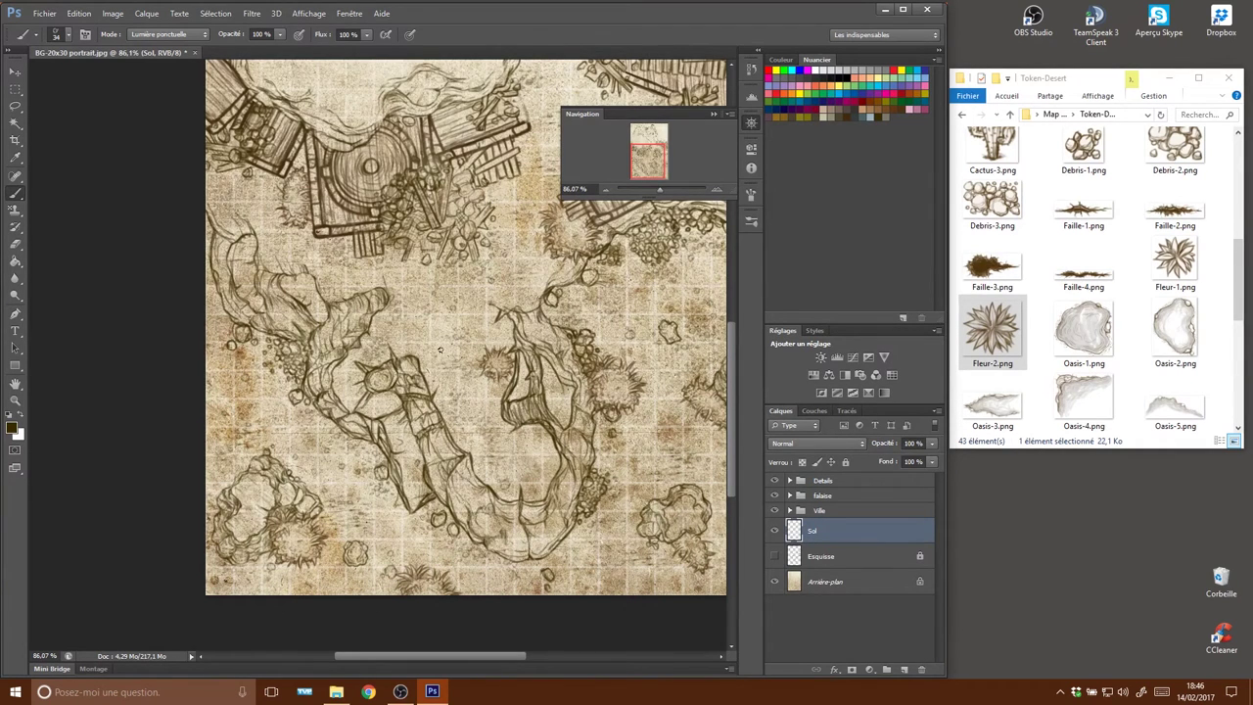
Zoom out to 52.2% so the whole map fits the window.
{"action": "scroll", "coordinate": [498, 287], "scroll_direction": "up", "scroll_amount": 3}
{"action": "scroll", "coordinate": [485, 285], "scroll_direction": "up", "scroll_amount": 2}
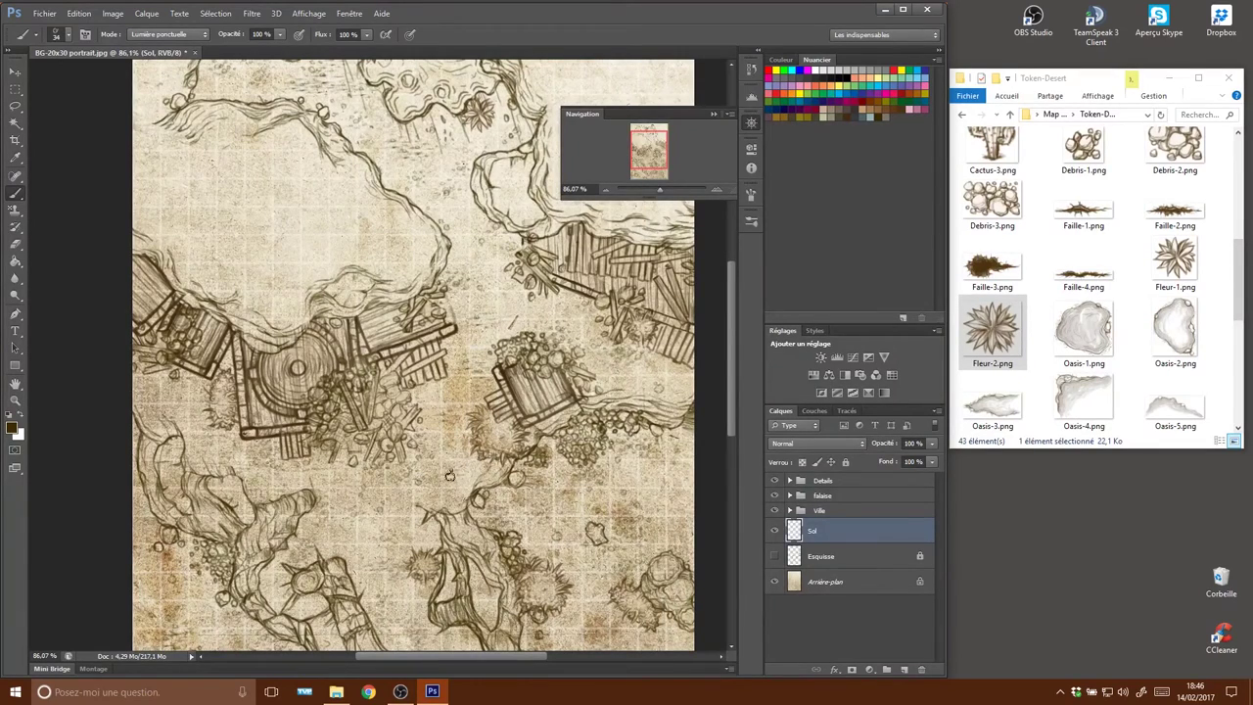
{"action": "left_click_drag", "start_coordinate": [572, 523], "coordinate": [584, 356]}
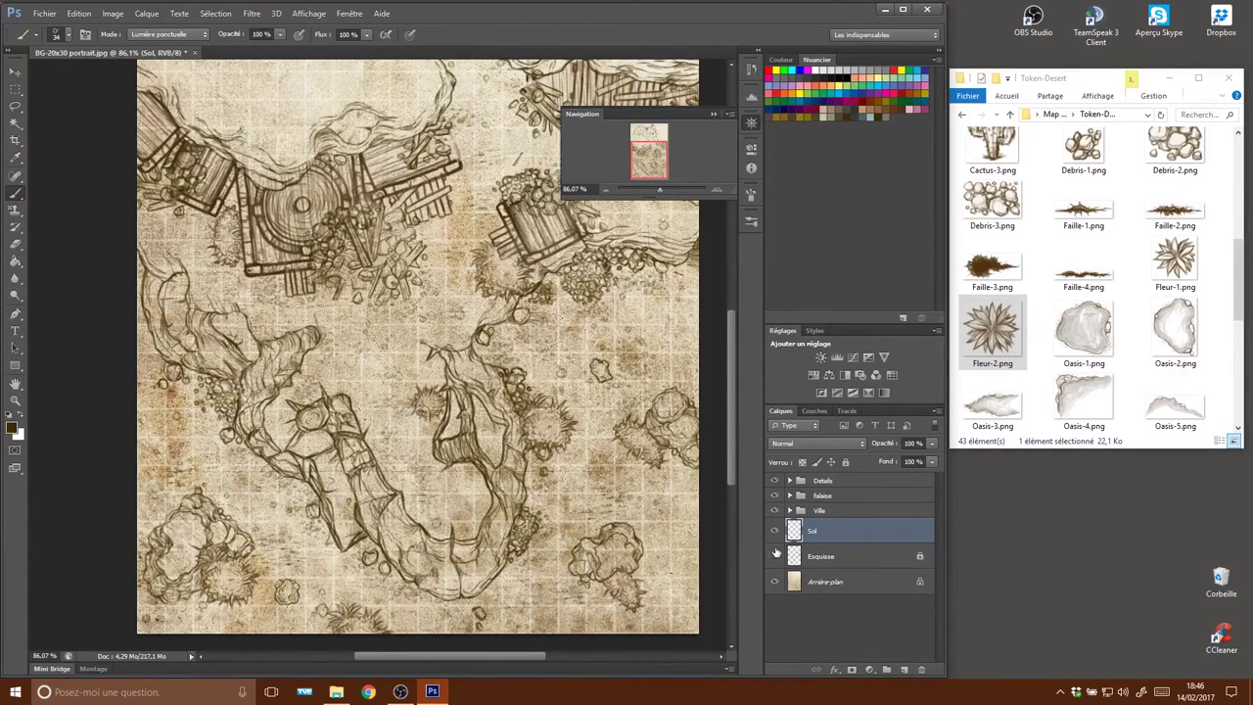
{"action": "left_click_drag", "start_coordinate": [657, 189], "coordinate": [654, 186]}
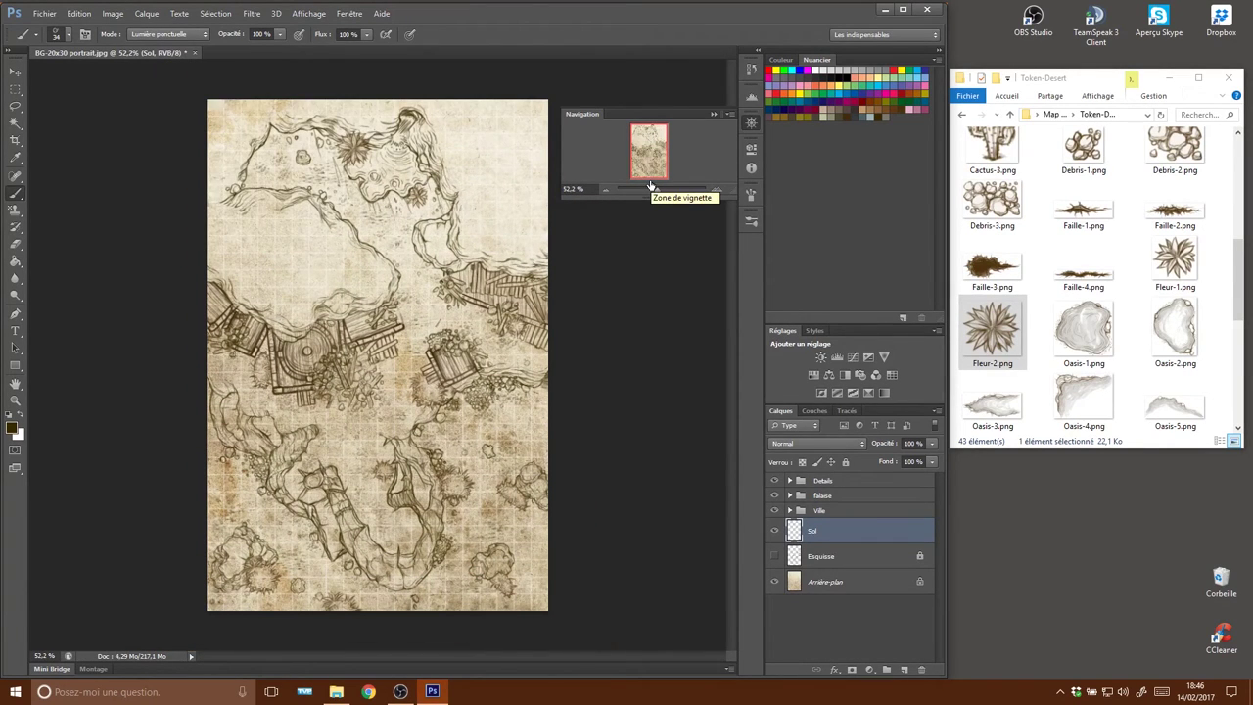
Lock the Sol layer and add a new layer above it named Ombre 01.
{"action": "left_click", "coordinate": [846, 461]}
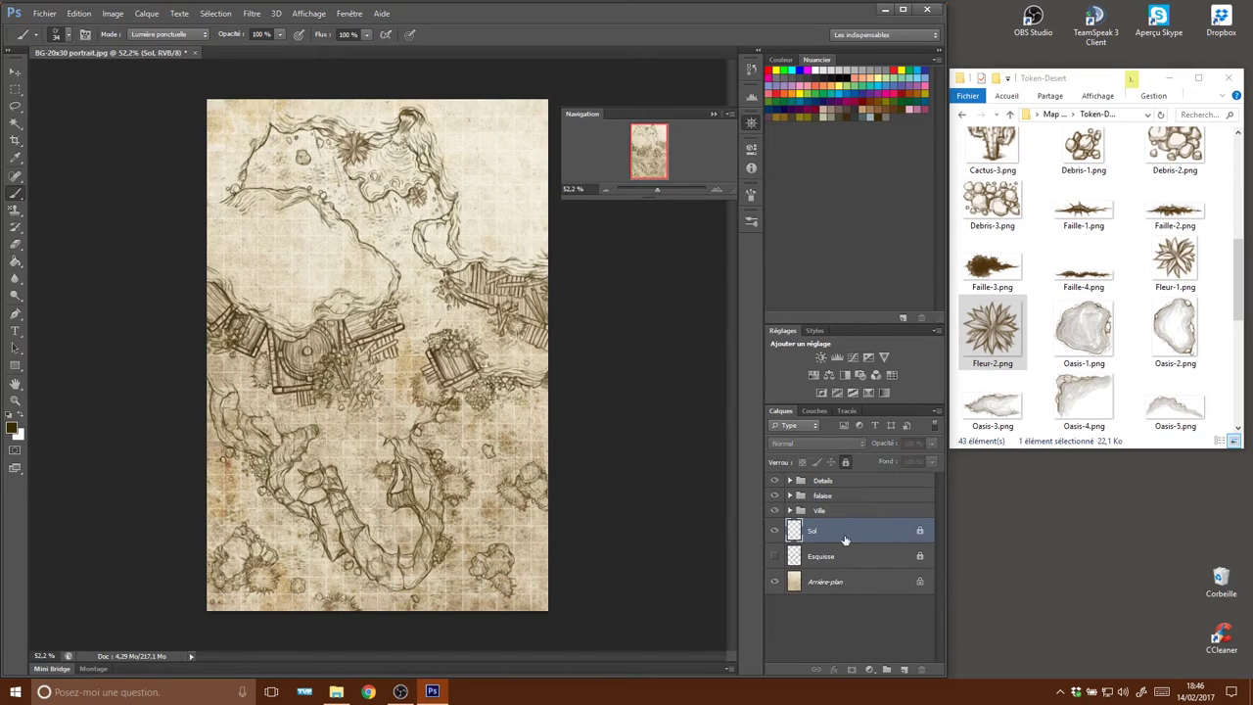
{"action": "left_click", "coordinate": [904, 671]}
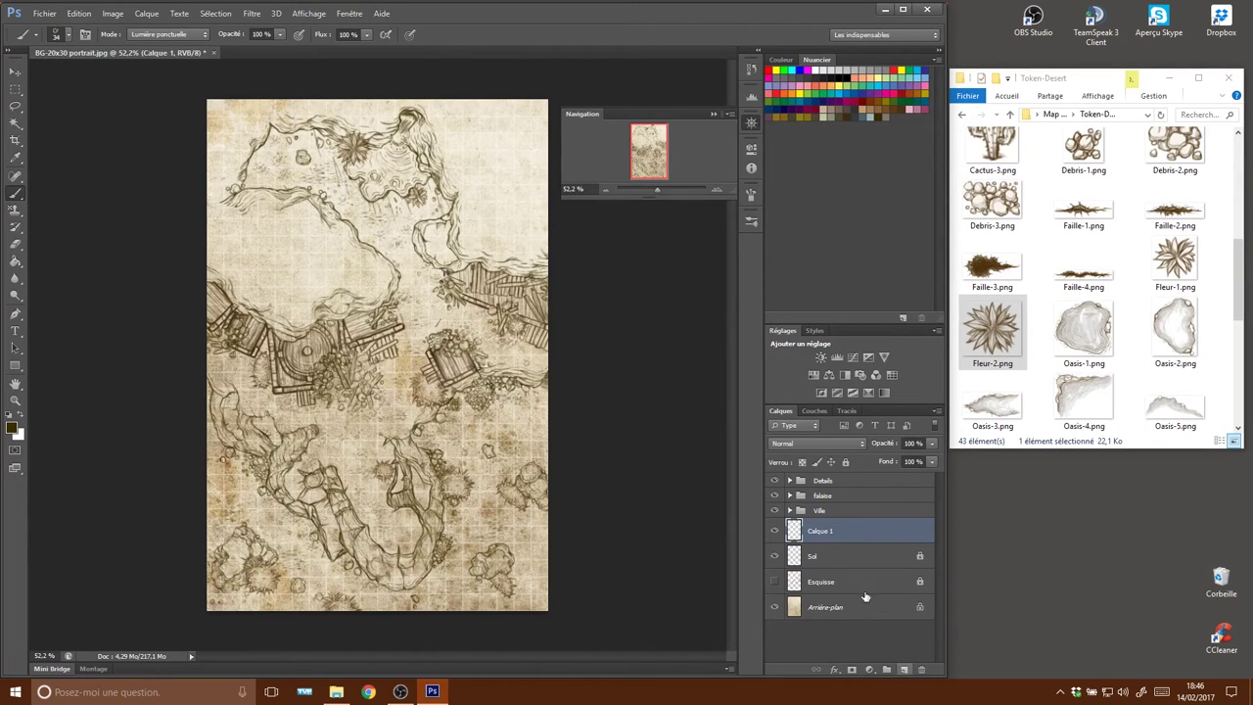
{"action": "double_click", "coordinate": [832, 531]}
{"action": "type", "text": "Ombre 01"}
{"action": "key", "text": "Return"}
Lower Ombre 01's opacity to 32%.
{"action": "left_click", "coordinate": [929, 447]}
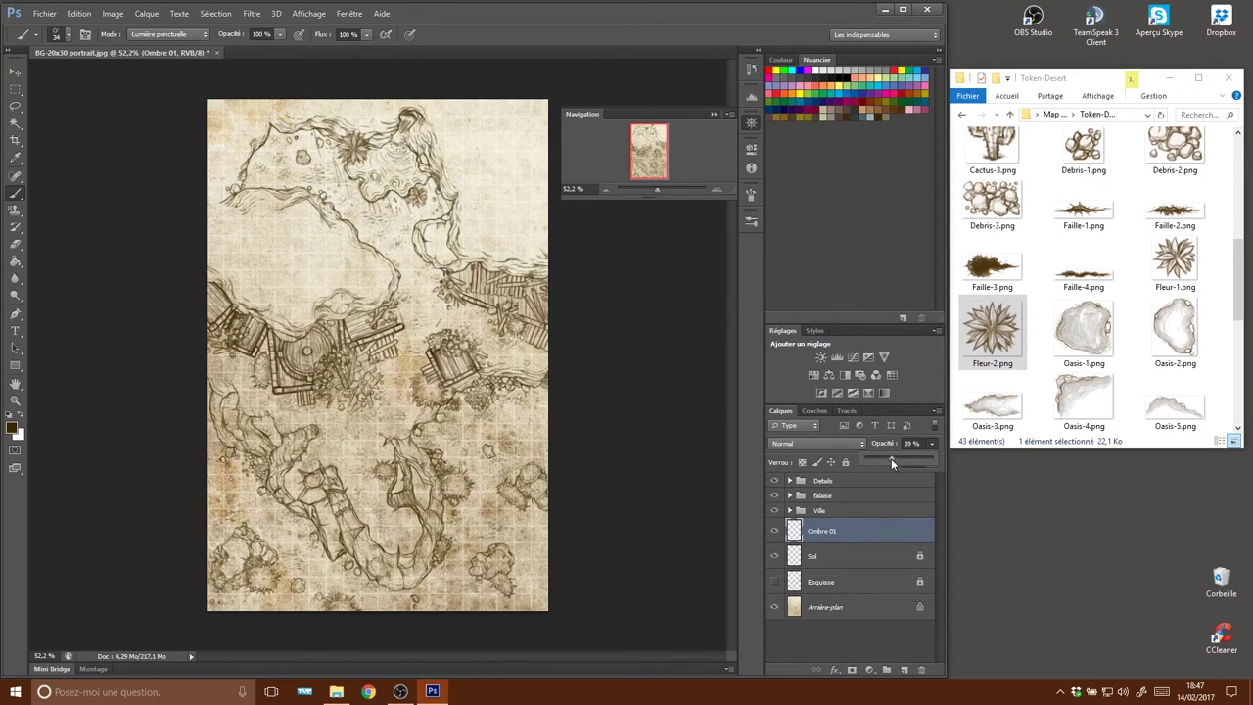
{"action": "left_click_drag", "start_coordinate": [887, 464], "coordinate": [890, 460]}
{"action": "left_click", "coordinate": [471, 289]}
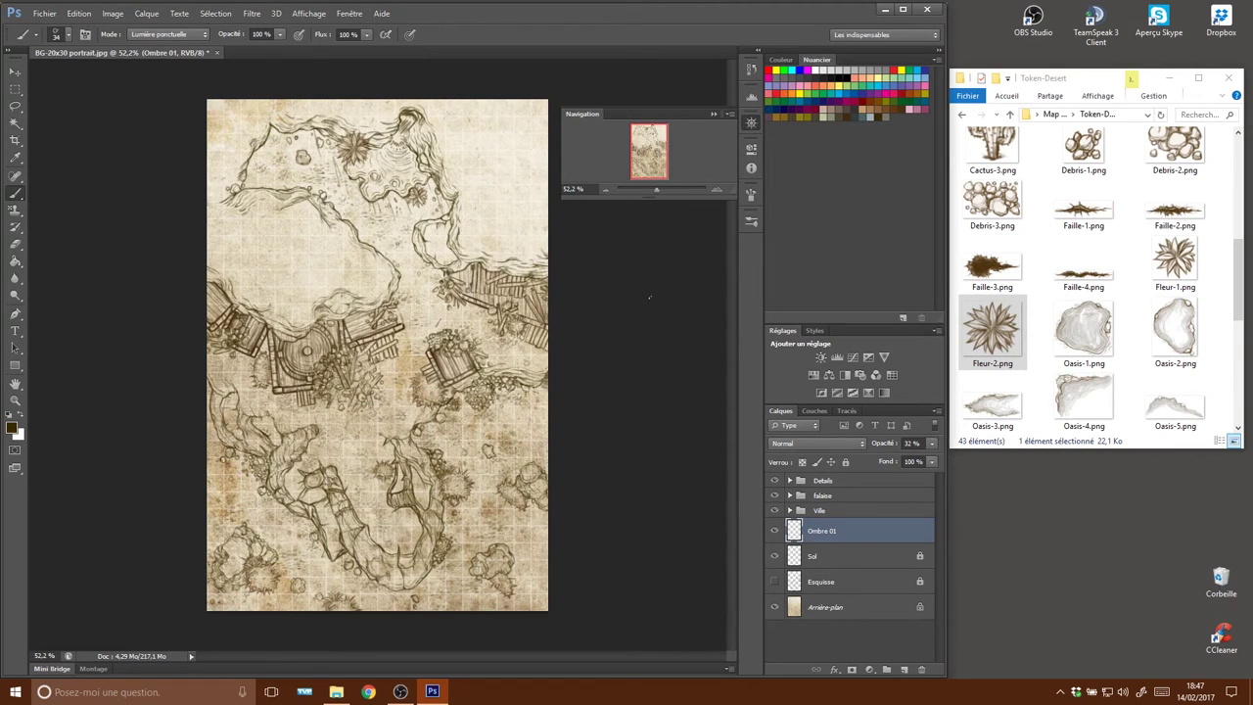
{"action": "right_click", "coordinate": [549, 252]}
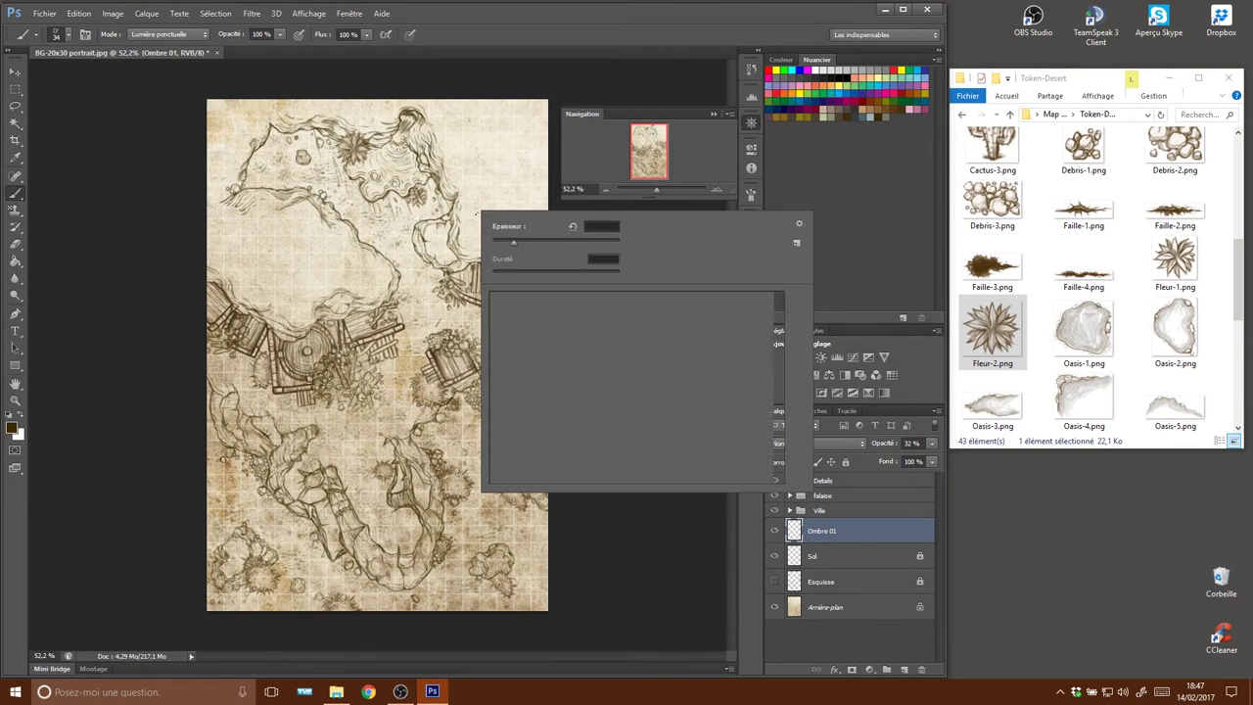
Select the BG-Ombre shadow brush preset.
{"action": "left_click", "coordinate": [684, 324]}
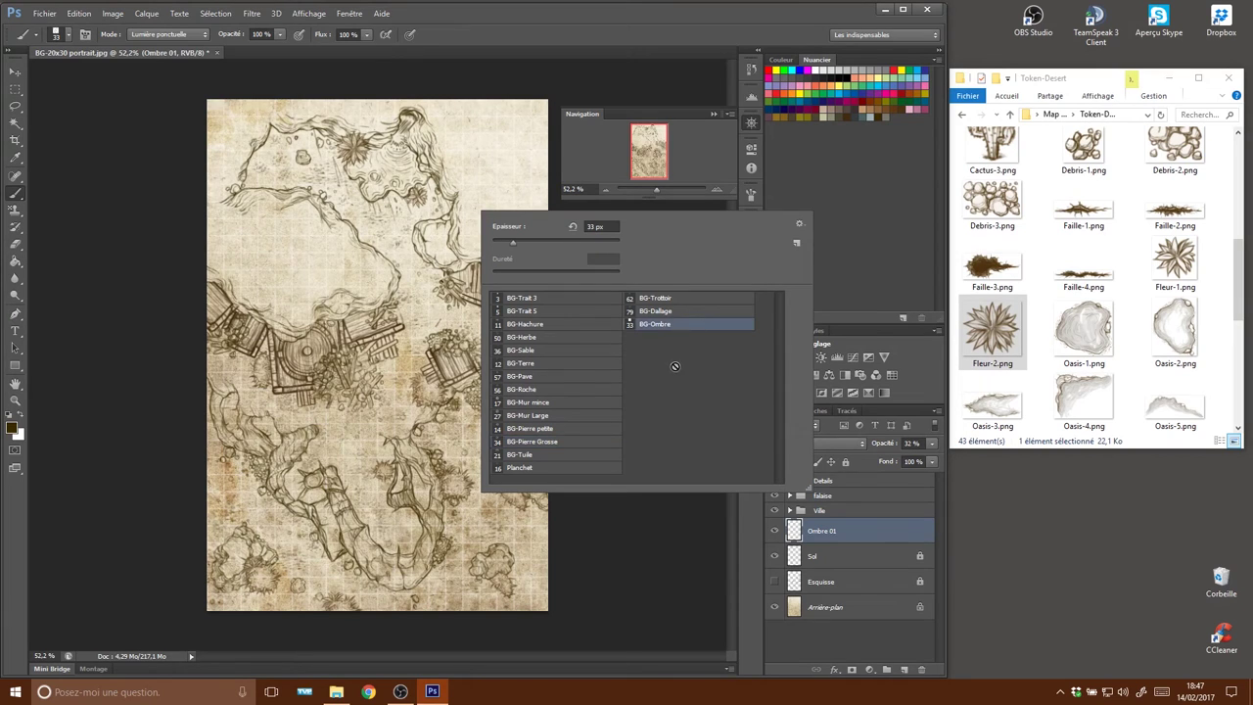
{"action": "left_click", "coordinate": [800, 225]}
{"action": "key", "text": "Escape"}
{"action": "left_click", "coordinate": [876, 135]}
{"action": "right_click", "coordinate": [550, 191]}
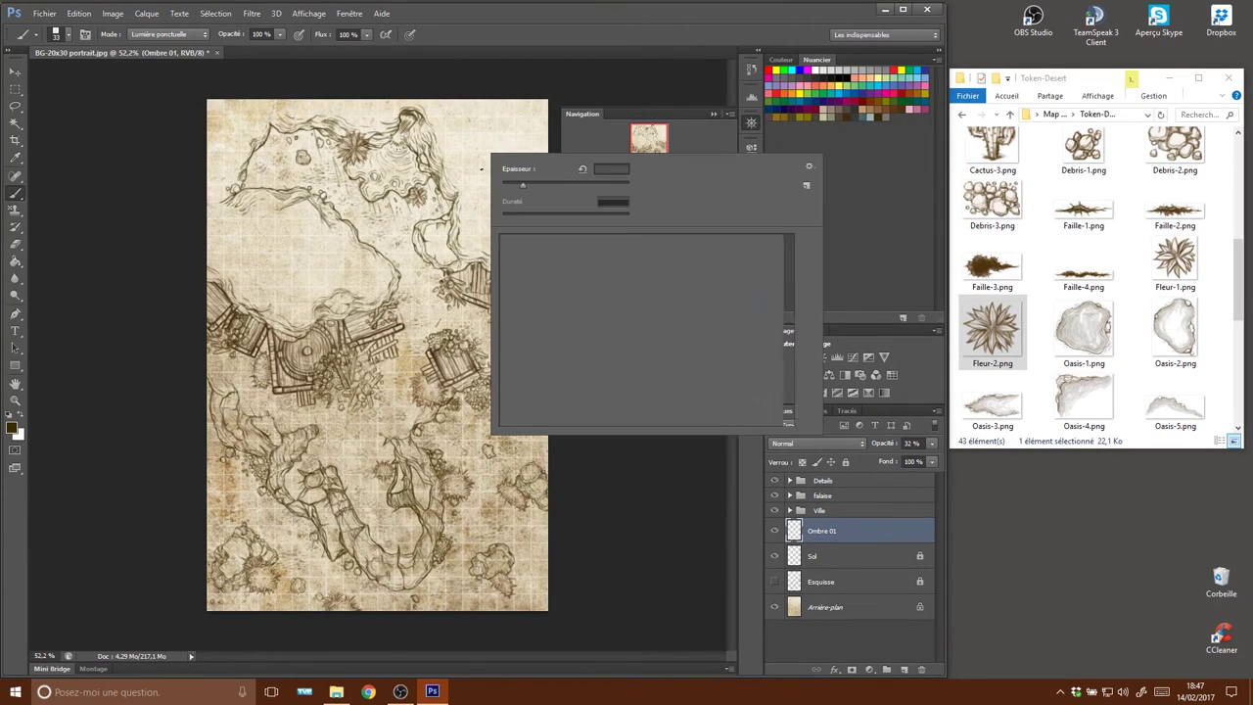
Paint and undo trial shadow strokes over the upper map, then redo and add a final stroke.
{"action": "mouse_move", "coordinate": [450, 110]}
{"action": "left_mouse_down"}
{"action": "mouse_move", "coordinate": [506, 247]}
{"action": "mouse_move", "coordinate": [454, 154]}
{"action": "mouse_move", "coordinate": [508, 156]}
{"action": "left_mouse_up"}
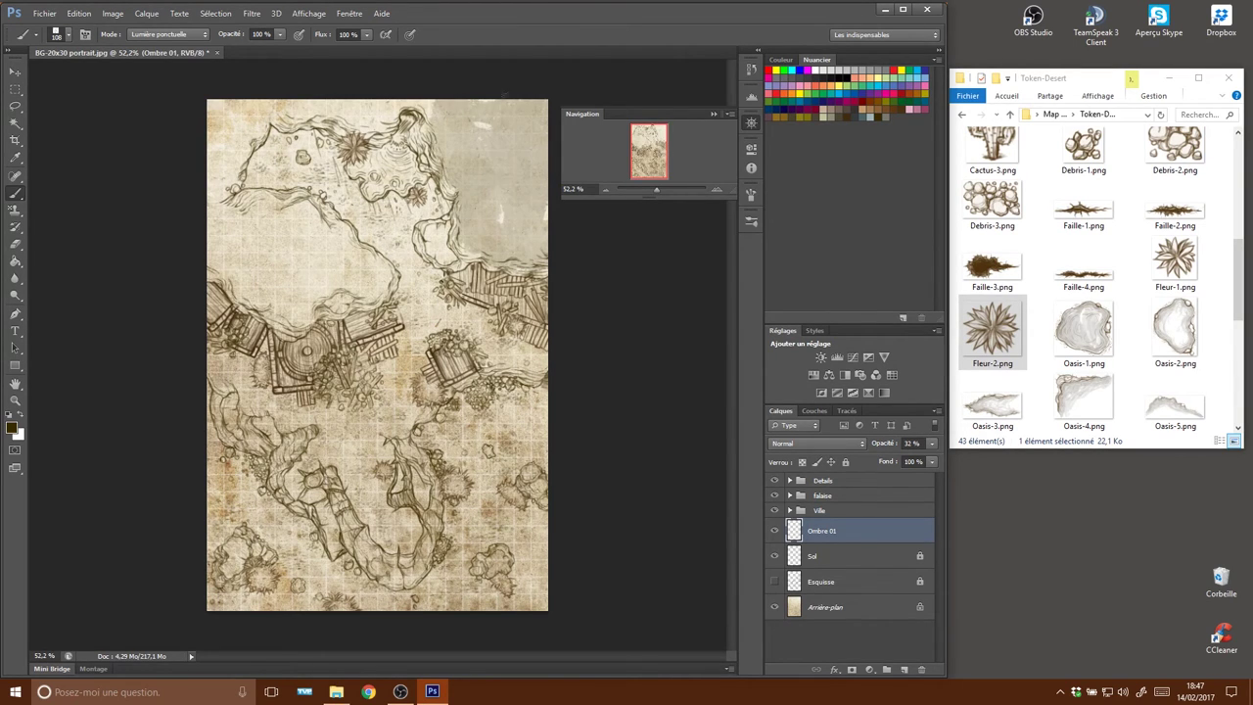
{"action": "mouse_move", "coordinate": [446, 99]}
{"action": "left_mouse_down"}
{"action": "mouse_move", "coordinate": [283, 113]}
{"action": "mouse_move", "coordinate": [207, 195]}
{"action": "mouse_move", "coordinate": [290, 303]}
{"action": "mouse_move", "coordinate": [389, 264]}
{"action": "left_mouse_up"}
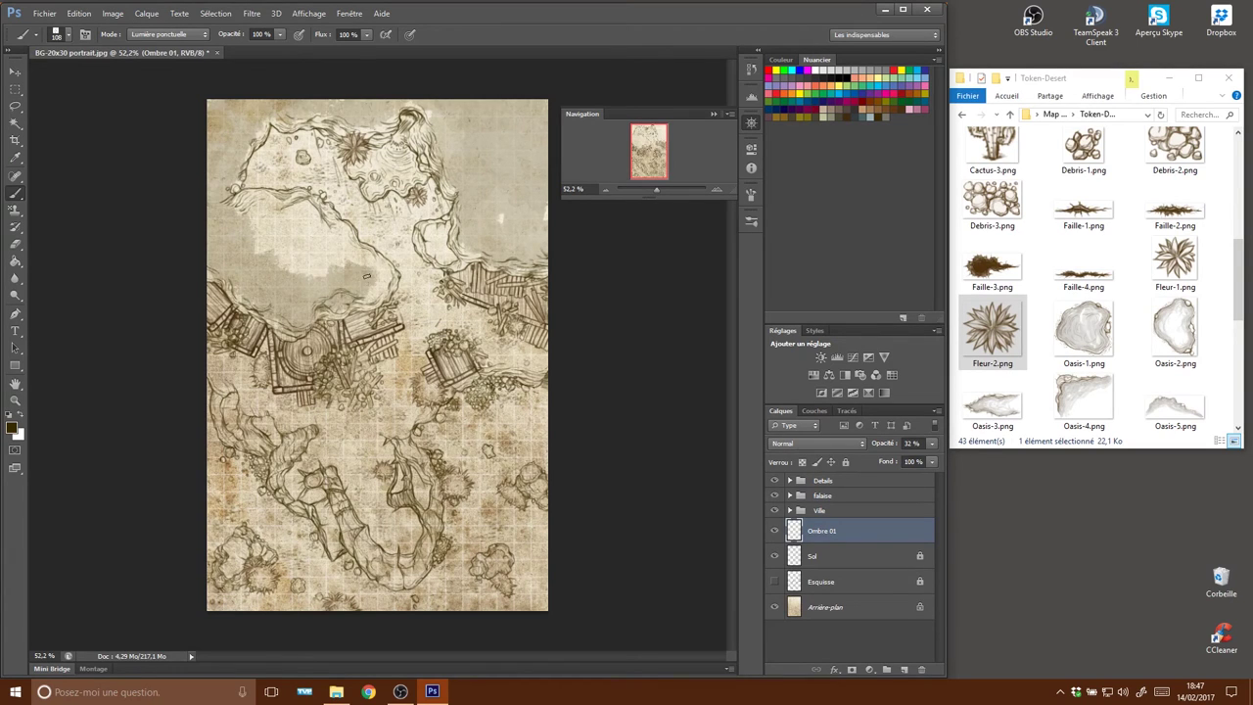
{"action": "key", "text": "ctrl+z"}
{"action": "left_click", "coordinate": [318, 266]}
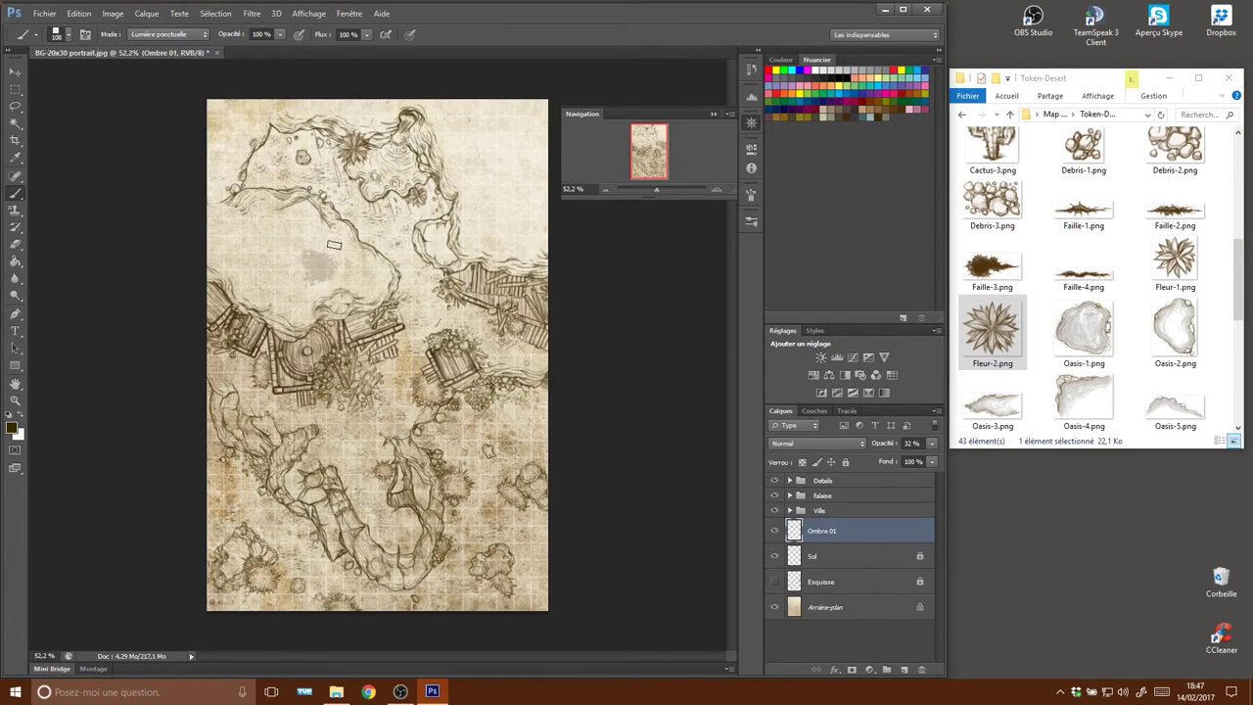
{"action": "key", "text": "ctrl+z"}
{"action": "key", "text": "ctrl+z"}
{"action": "key", "text": "ctrl+alt+z"}
{"action": "key", "text": "ctrl+alt+z"}
{"action": "key", "text": "ctrl+alt+z"}
{"action": "key", "text": "ctrl+alt+z"}
{"action": "left_click", "coordinate": [489, 159]}
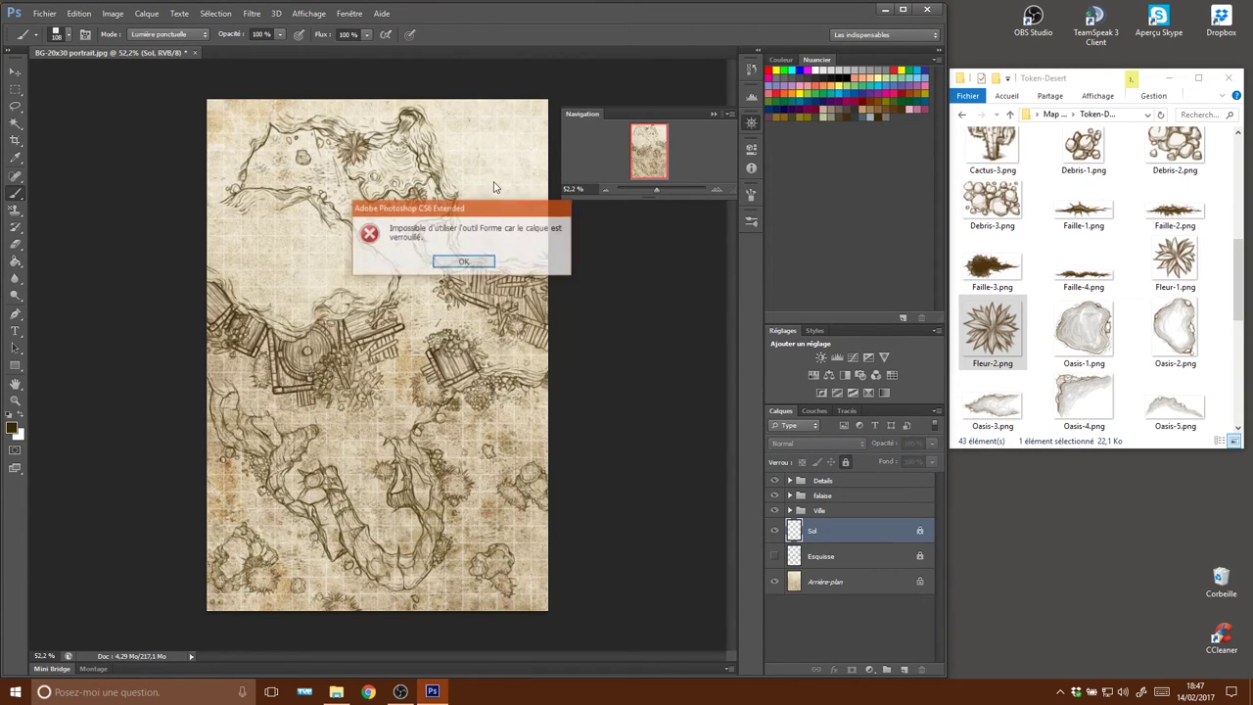
{"action": "left_click", "coordinate": [467, 269]}
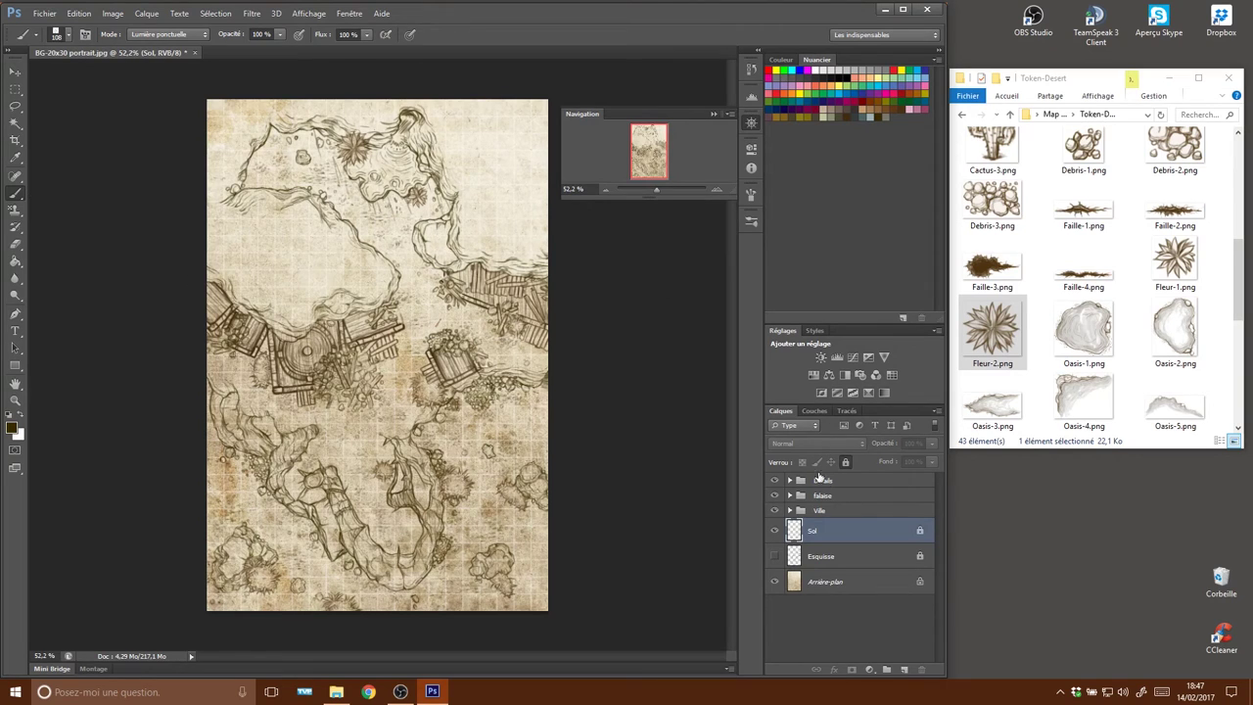
{"action": "key", "text": "ctrl+shift+z"}
{"action": "key", "text": "ctrl+shift+z"}
{"action": "key", "text": "ctrl+shift+z"}
{"action": "mouse_move", "coordinate": [479, 147]}
{"action": "left_mouse_down"}
{"action": "mouse_move", "coordinate": [485, 190]}
{"action": "mouse_move", "coordinate": [516, 123]}
{"action": "mouse_move", "coordinate": [279, 115]}
{"action": "mouse_move", "coordinate": [233, 281]}
{"action": "mouse_move", "coordinate": [294, 299]}
{"action": "mouse_move", "coordinate": [314, 323]}
{"action": "mouse_move", "coordinate": [369, 265]}
{"action": "mouse_move", "coordinate": [319, 258]}
{"action": "mouse_move", "coordinate": [294, 207]}
{"action": "mouse_move", "coordinate": [268, 207]}
{"action": "mouse_move", "coordinate": [380, 288]}
{"action": "left_mouse_up"}
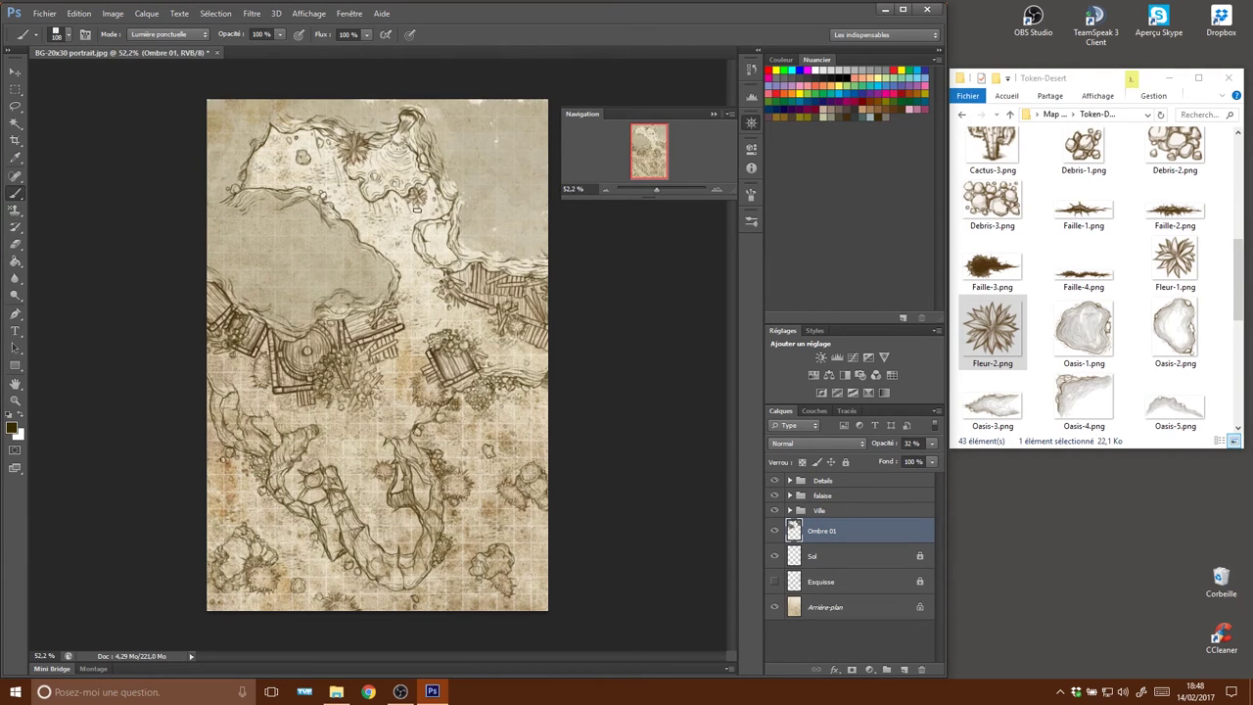
Shade the left ruins, left cliff, lower gorge, plateau edge and top cliff outline.
{"action": "mouse_move", "coordinate": [484, 234]}
{"action": "left_mouse_down"}
{"action": "mouse_move", "coordinate": [495, 255]}
{"action": "mouse_move", "coordinate": [536, 264]}
{"action": "mouse_move", "coordinate": [479, 225]}
{"action": "mouse_move", "coordinate": [449, 270]}
{"action": "mouse_move", "coordinate": [475, 176]}
{"action": "mouse_move", "coordinate": [447, 197]}
{"action": "mouse_move", "coordinate": [472, 202]}
{"action": "left_mouse_up"}
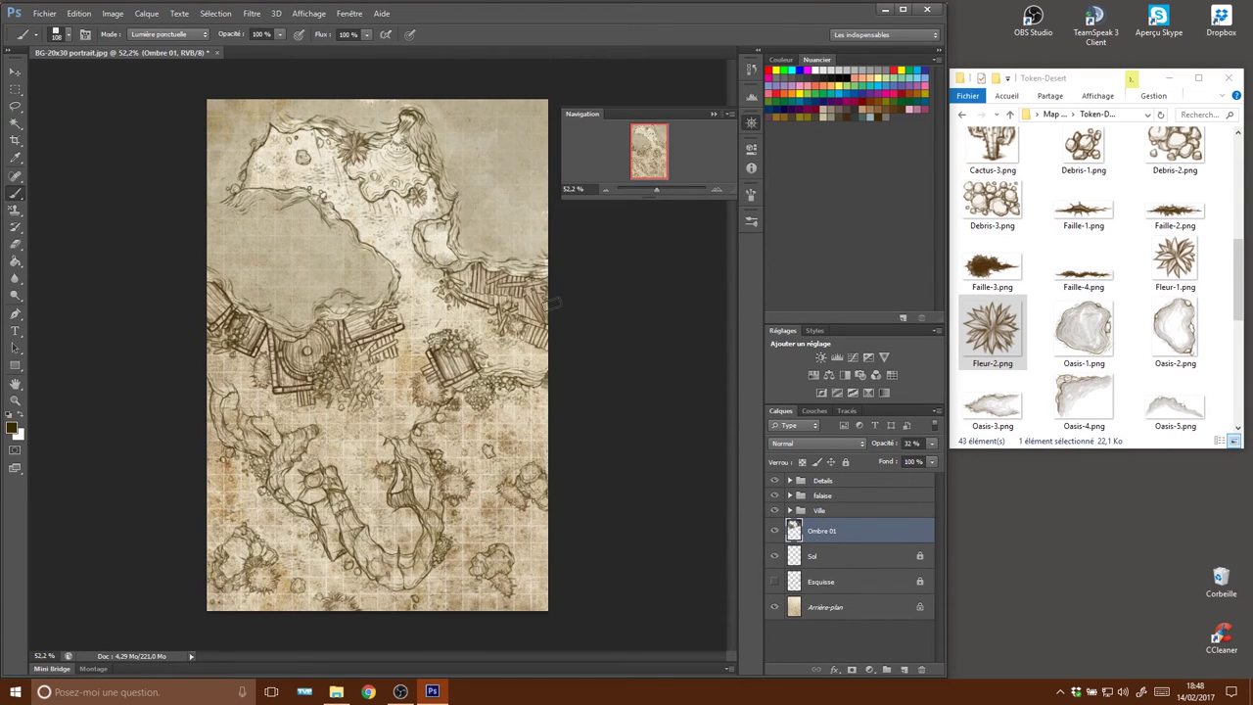
{"action": "left_click_drag", "start_coordinate": [332, 358], "coordinate": [227, 315]}
{"action": "mouse_move", "coordinate": [218, 358]}
{"action": "left_mouse_down"}
{"action": "mouse_move", "coordinate": [210, 416]}
{"action": "mouse_move", "coordinate": [256, 460]}
{"action": "mouse_move", "coordinate": [259, 495]}
{"action": "mouse_move", "coordinate": [323, 539]}
{"action": "mouse_move", "coordinate": [343, 489]}
{"action": "mouse_move", "coordinate": [372, 566]}
{"action": "mouse_move", "coordinate": [421, 588]}
{"action": "mouse_move", "coordinate": [443, 525]}
{"action": "mouse_move", "coordinate": [439, 480]}
{"action": "left_mouse_up"}
{"action": "mouse_move", "coordinate": [477, 396]}
{"action": "left_mouse_down"}
{"action": "mouse_move", "coordinate": [528, 389]}
{"action": "mouse_move", "coordinate": [540, 441]}
{"action": "mouse_move", "coordinate": [530, 506]}
{"action": "mouse_move", "coordinate": [554, 510]}
{"action": "mouse_move", "coordinate": [540, 504]}
{"action": "left_mouse_up"}
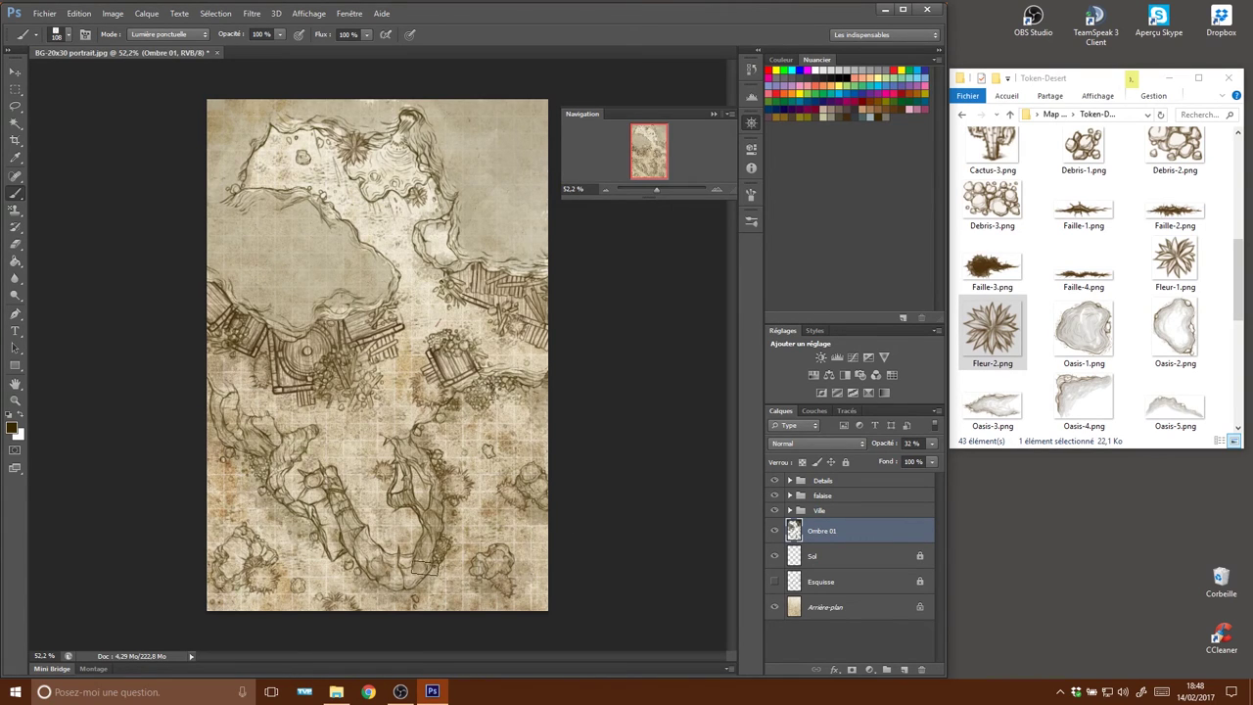
{"action": "mouse_move", "coordinate": [429, 571]}
{"action": "left_mouse_down"}
{"action": "mouse_move", "coordinate": [345, 567]}
{"action": "mouse_move", "coordinate": [301, 541]}
{"action": "left_mouse_up"}
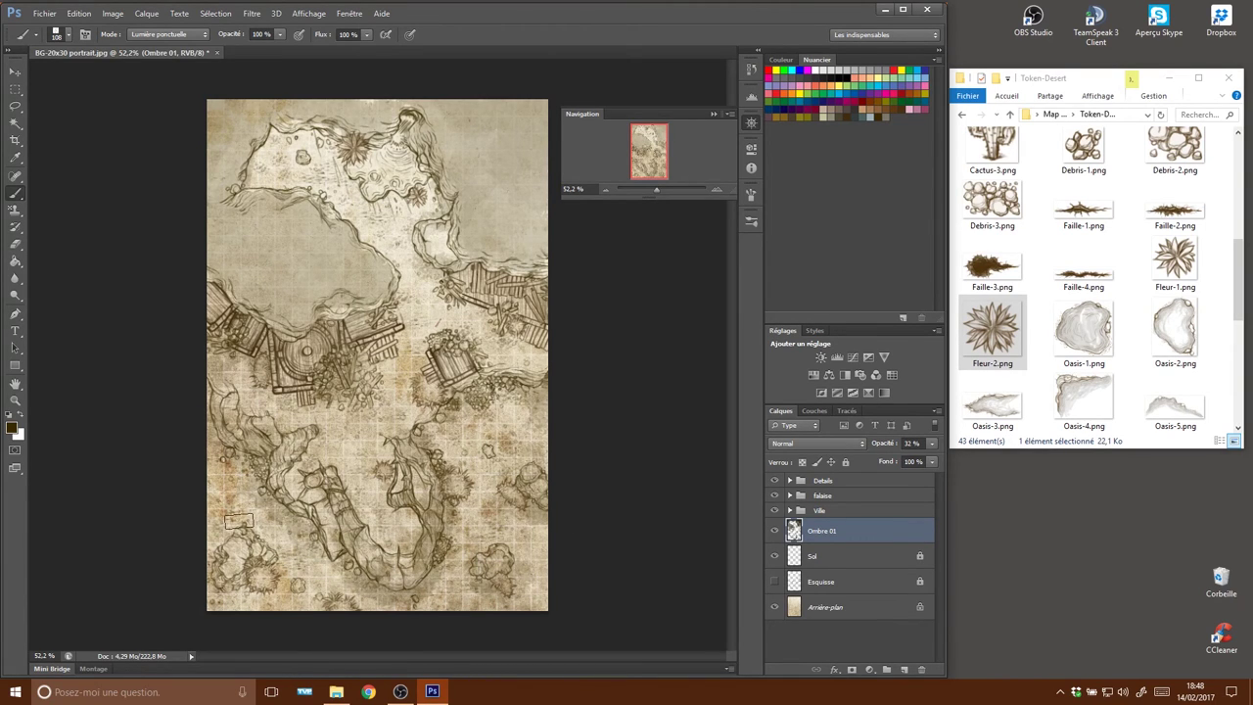
{"action": "left_click_drag", "start_coordinate": [227, 564], "coordinate": [241, 586]}
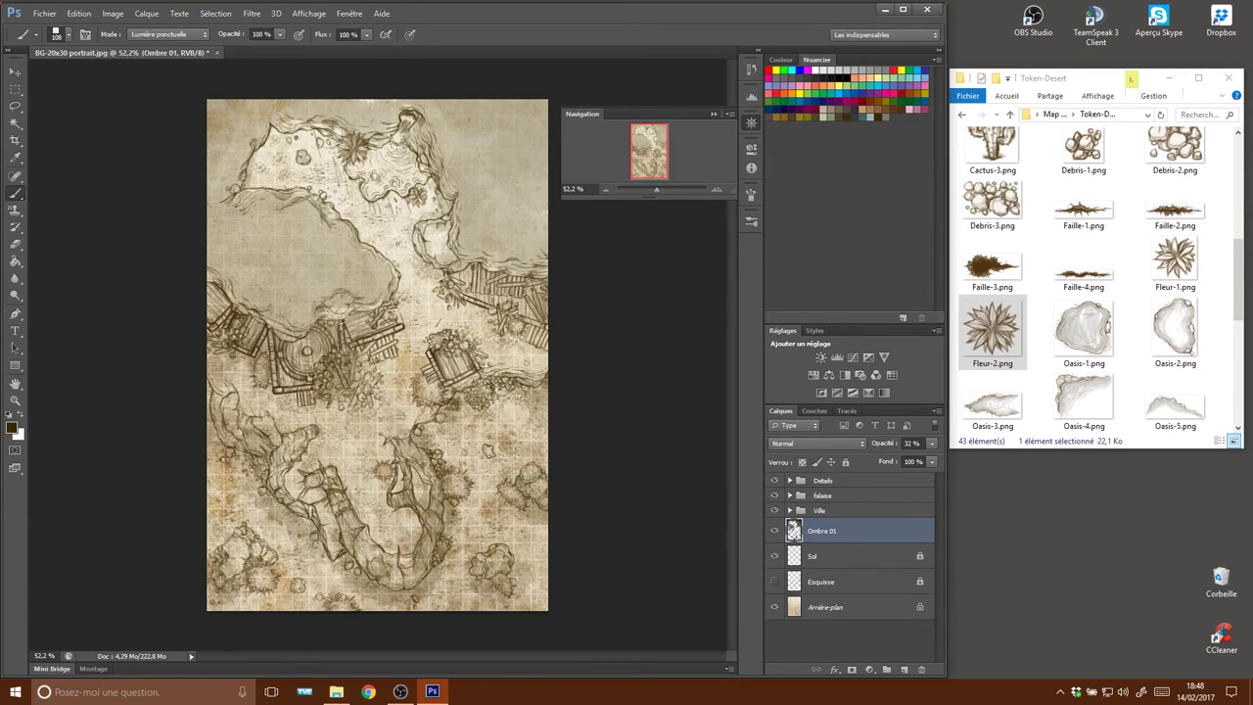
{"action": "mouse_move", "coordinate": [345, 307]}
{"action": "left_mouse_down"}
{"action": "mouse_move", "coordinate": [333, 224]}
{"action": "mouse_move", "coordinate": [313, 196]}
{"action": "left_mouse_up"}
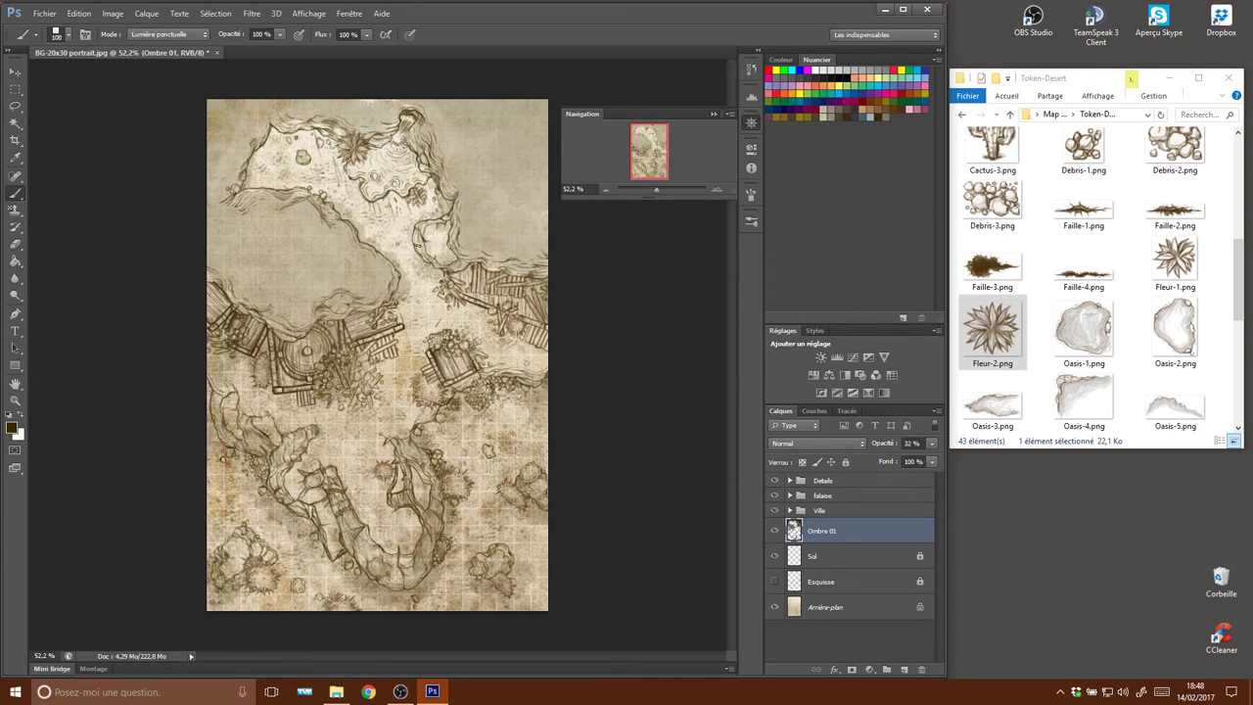
{"action": "left_click_drag", "start_coordinate": [391, 206], "coordinate": [357, 240]}
{"action": "mouse_move", "coordinate": [404, 147]}
{"action": "left_mouse_down"}
{"action": "mouse_move", "coordinate": [338, 132]}
{"action": "mouse_move", "coordinate": [269, 146]}
{"action": "mouse_move", "coordinate": [256, 187]}
{"action": "left_mouse_up"}
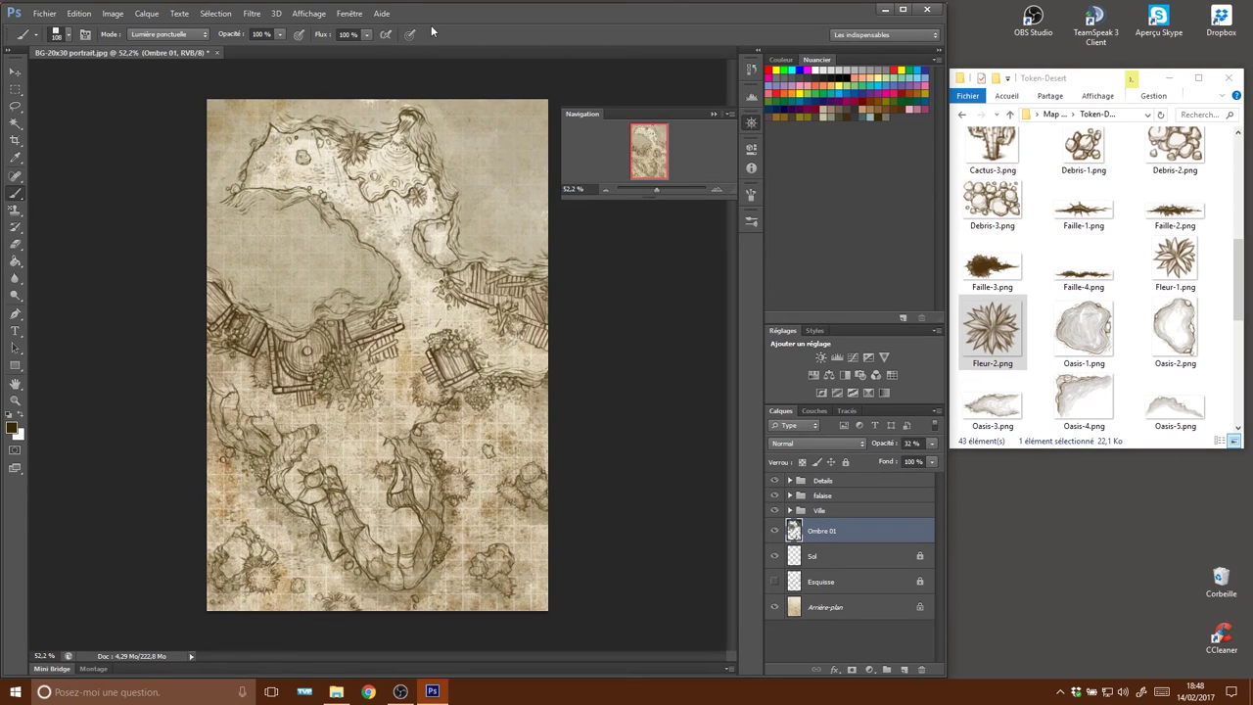
Adjust brush flow, shade the U-shaped canyon and buildings, and add a new layer above Details.
{"action": "left_click", "coordinate": [367, 34]}
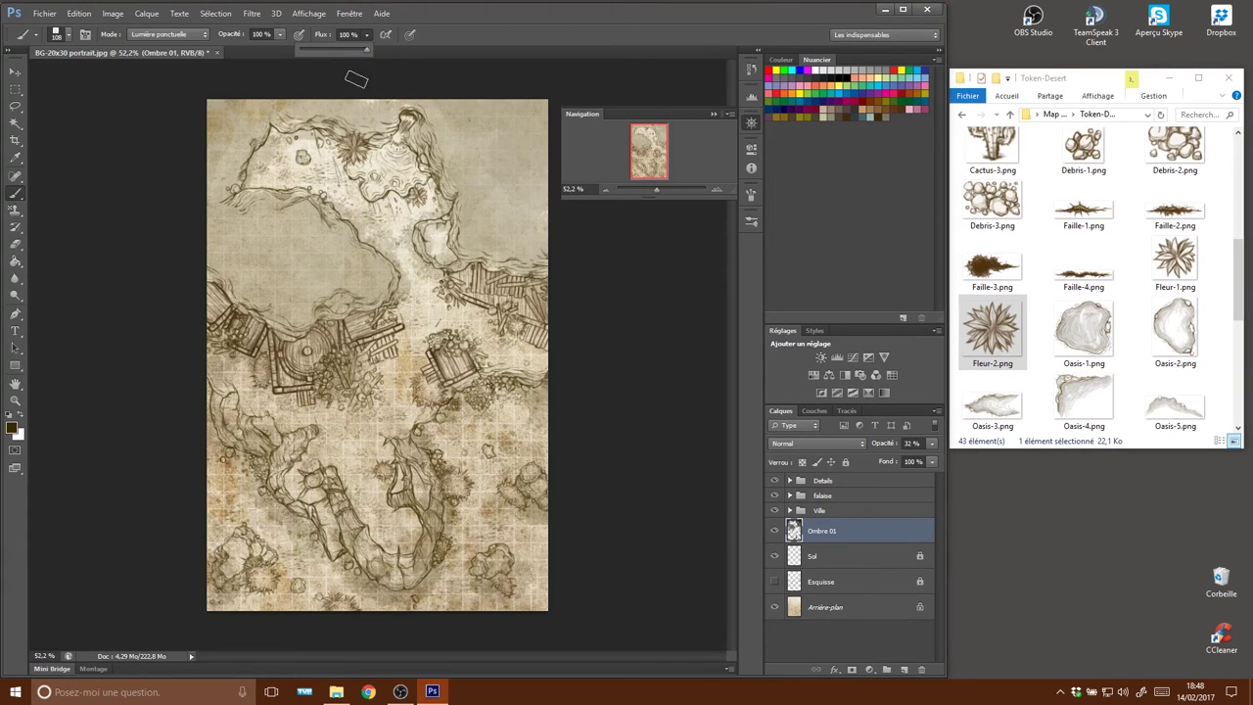
{"action": "left_click", "coordinate": [620, 352]}
{"action": "mouse_move", "coordinate": [421, 472]}
{"action": "left_mouse_down"}
{"action": "mouse_move", "coordinate": [381, 561]}
{"action": "mouse_move", "coordinate": [340, 501]}
{"action": "mouse_move", "coordinate": [272, 484]}
{"action": "mouse_move", "coordinate": [298, 436]}
{"action": "left_mouse_up"}
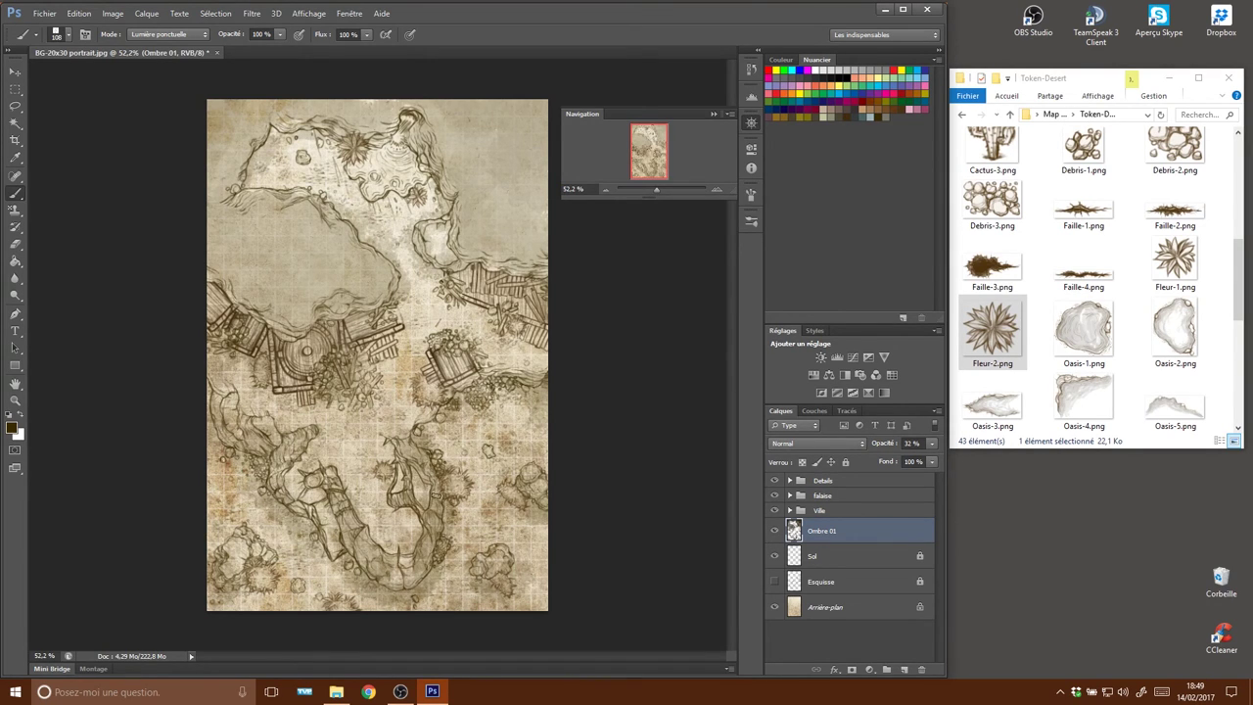
{"action": "left_click_drag", "start_coordinate": [462, 316], "coordinate": [494, 321]}
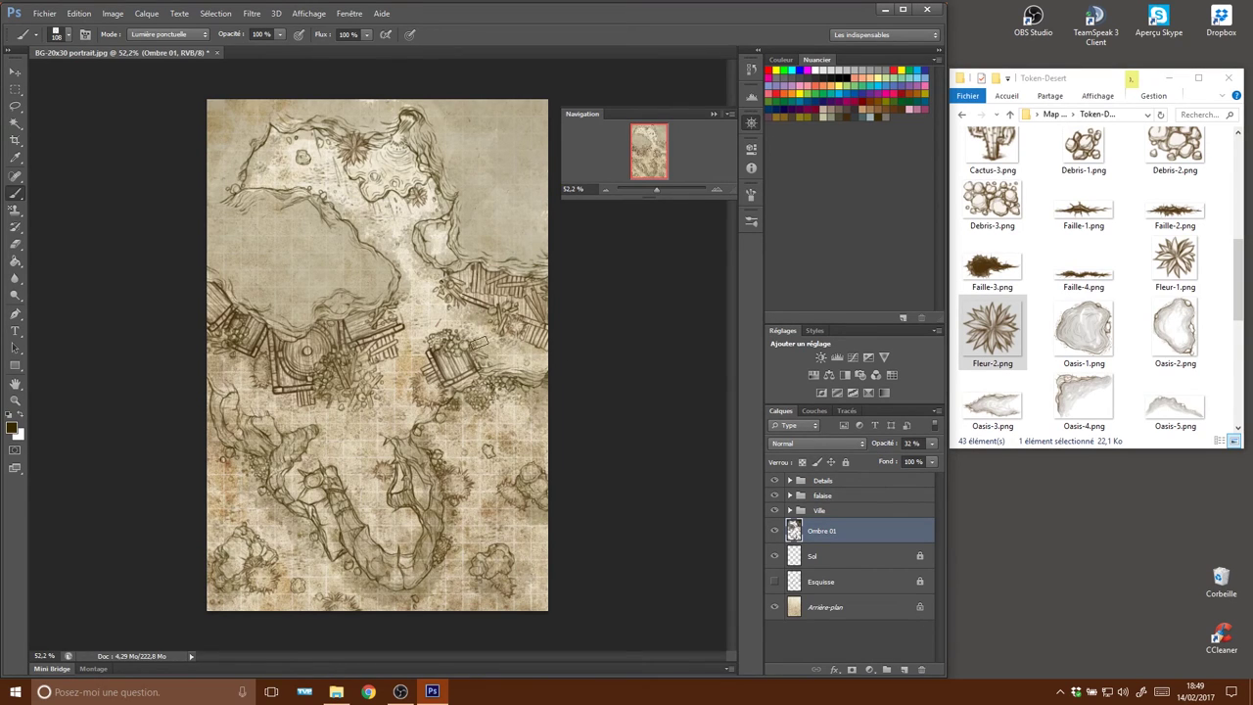
{"action": "left_click_drag", "start_coordinate": [407, 347], "coordinate": [354, 377]}
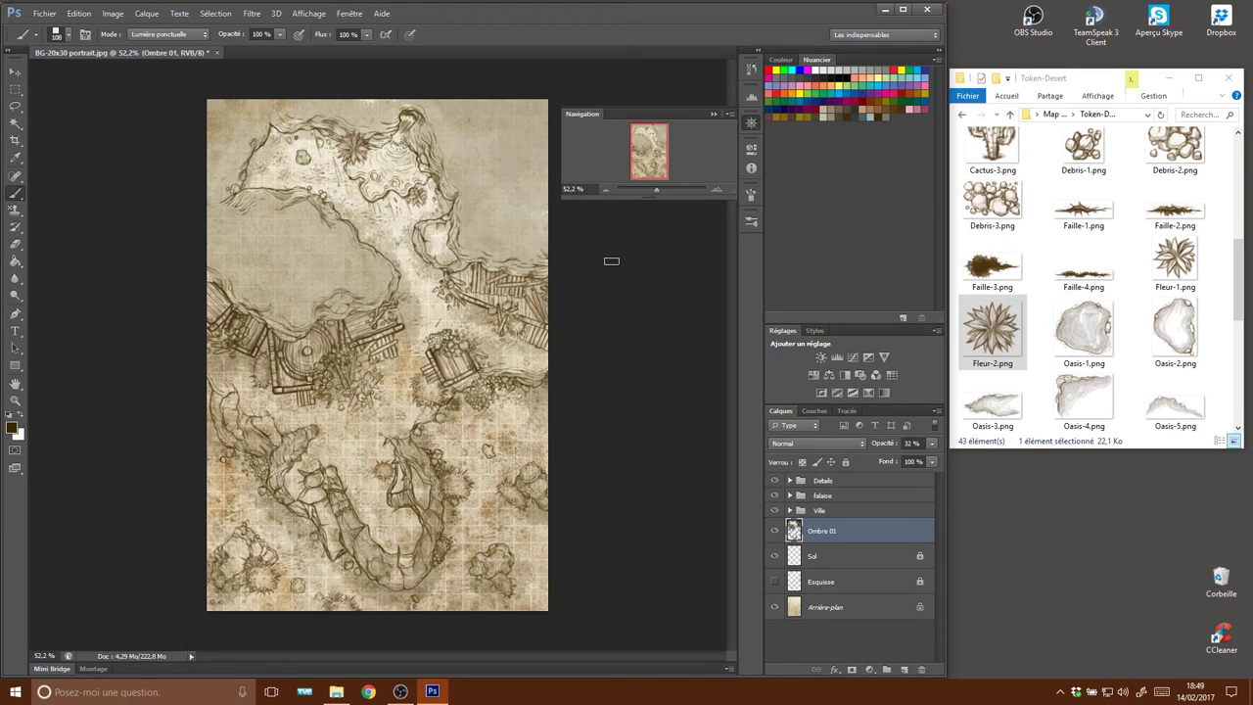
{"action": "left_click", "coordinate": [850, 481]}
{"action": "left_click", "coordinate": [905, 669]}
Set Calque 1 to 30% opacity and darken the upper-left grey area.
{"action": "left_click", "coordinate": [932, 443]}
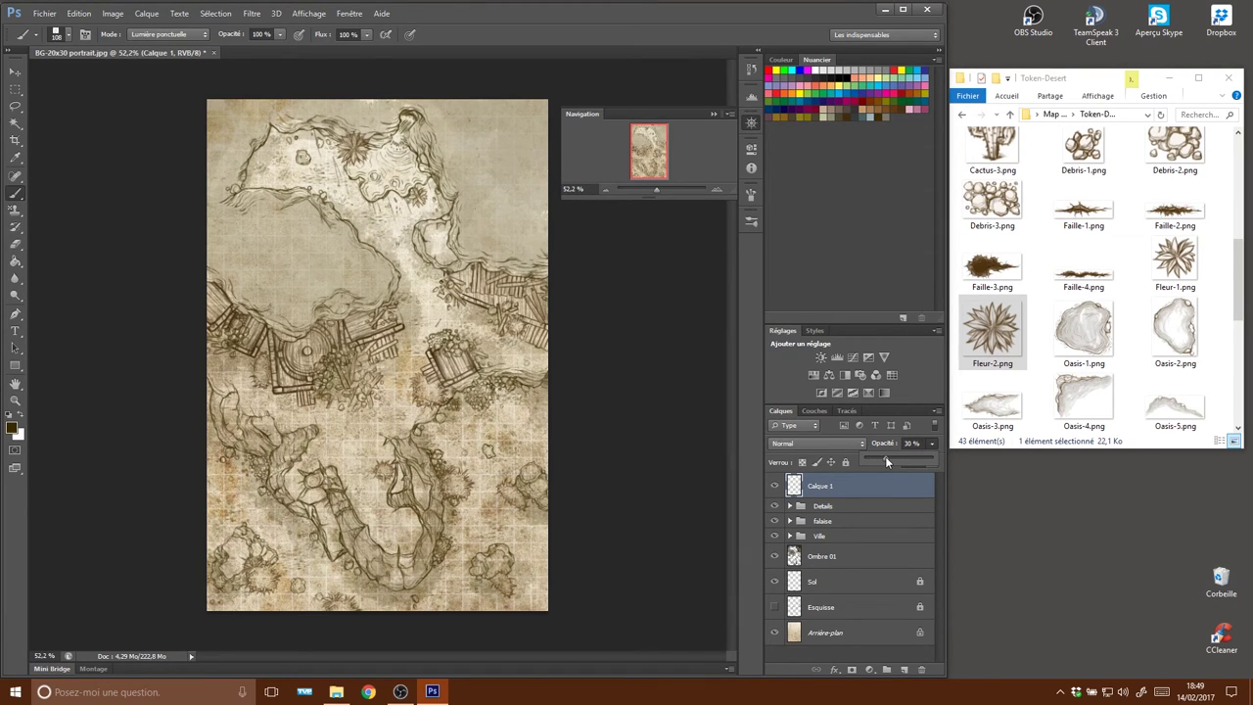
{"action": "left_click", "coordinate": [536, 238]}
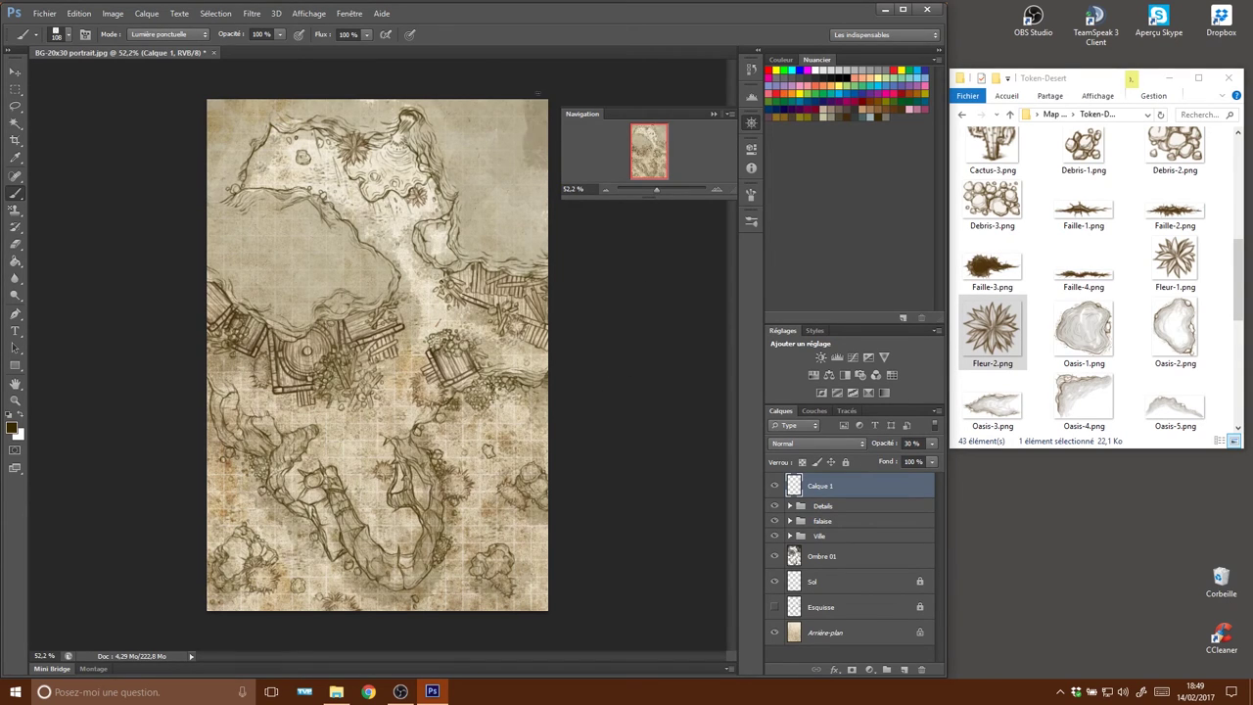
{"action": "right_click", "coordinate": [520, 166]}
{"action": "left_click", "coordinate": [502, 105]}
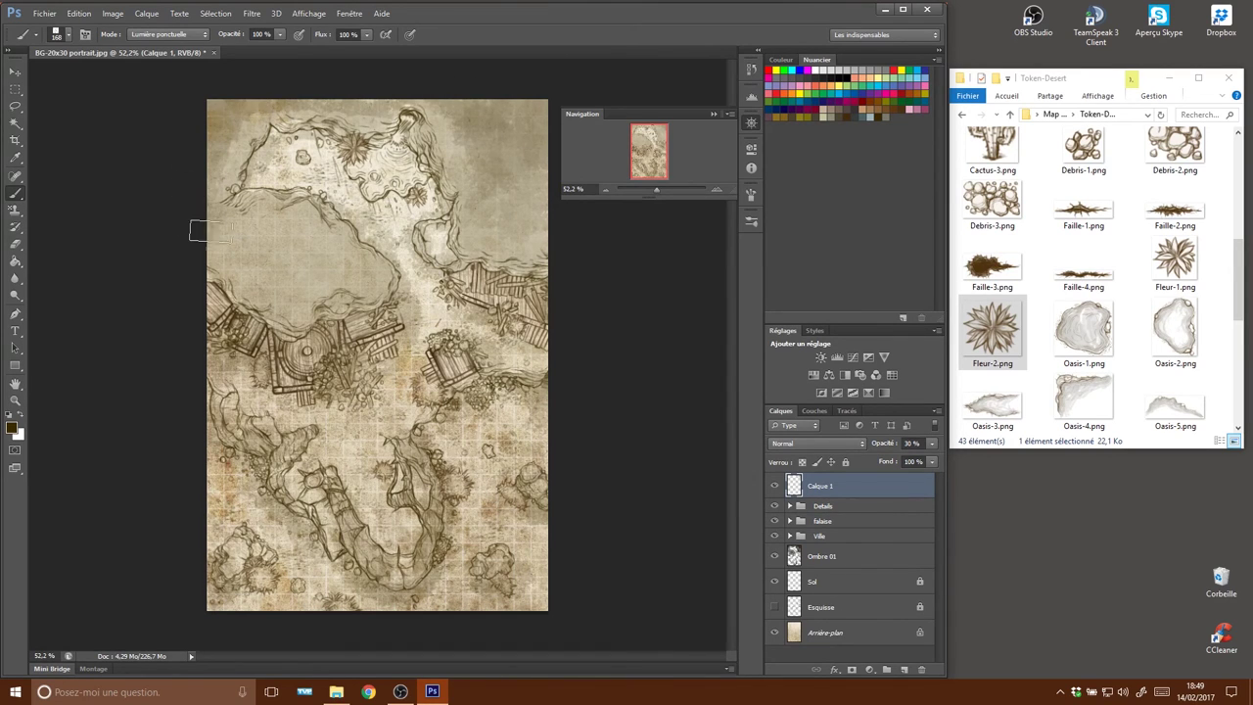
{"action": "left_click_drag", "start_coordinate": [289, 235], "coordinate": [235, 253]}
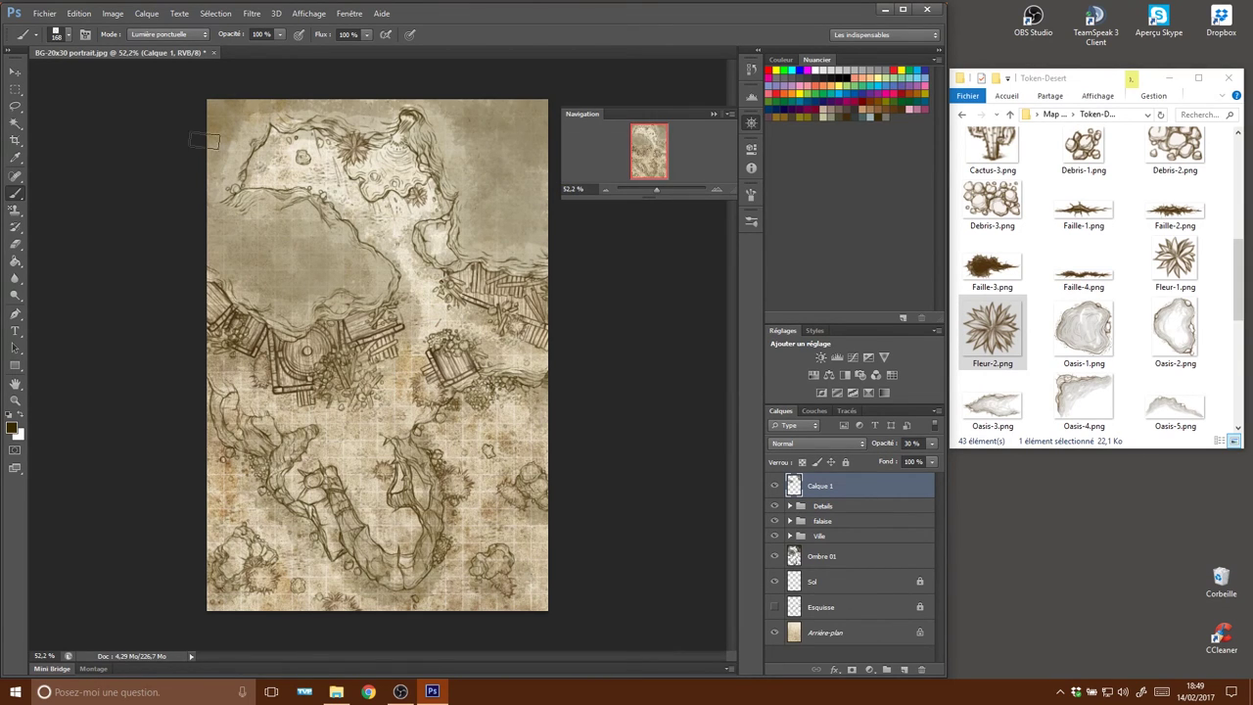
With a 36 px brush, shade the central ruins, lower rocks, shrubs and upper cliff edges.
{"action": "right_click", "coordinate": [510, 408]}
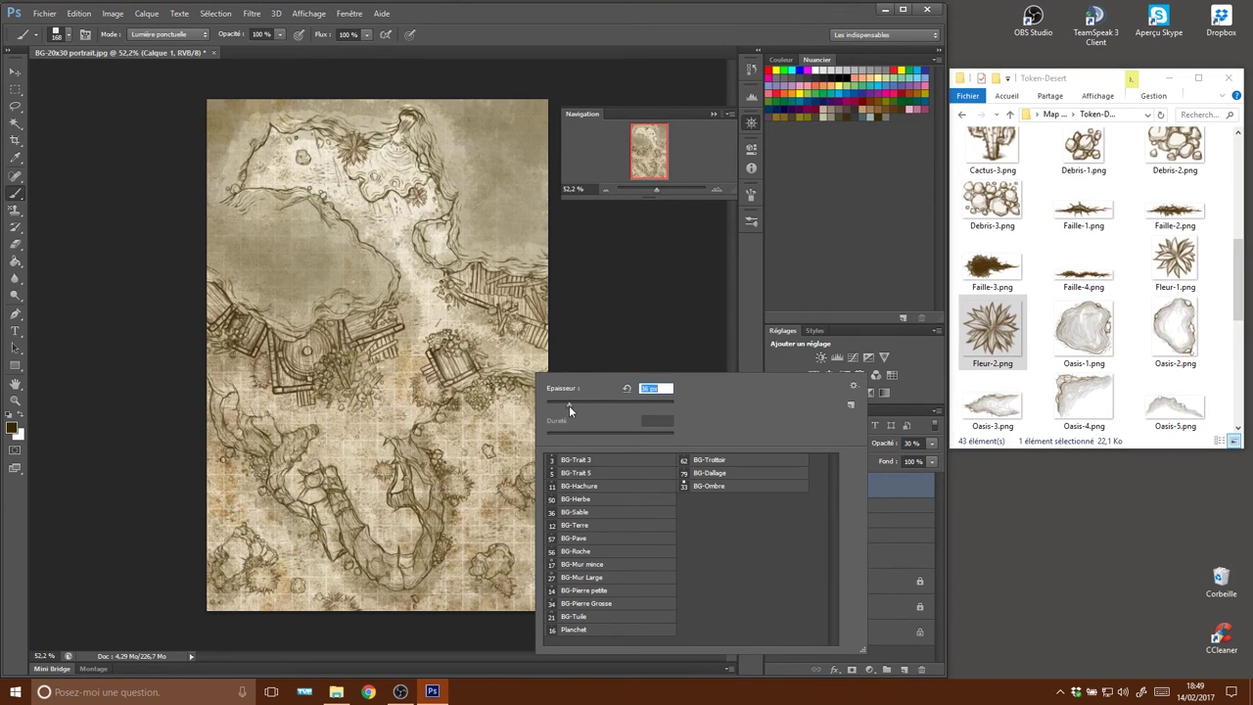
{"action": "key", "text": "Return"}
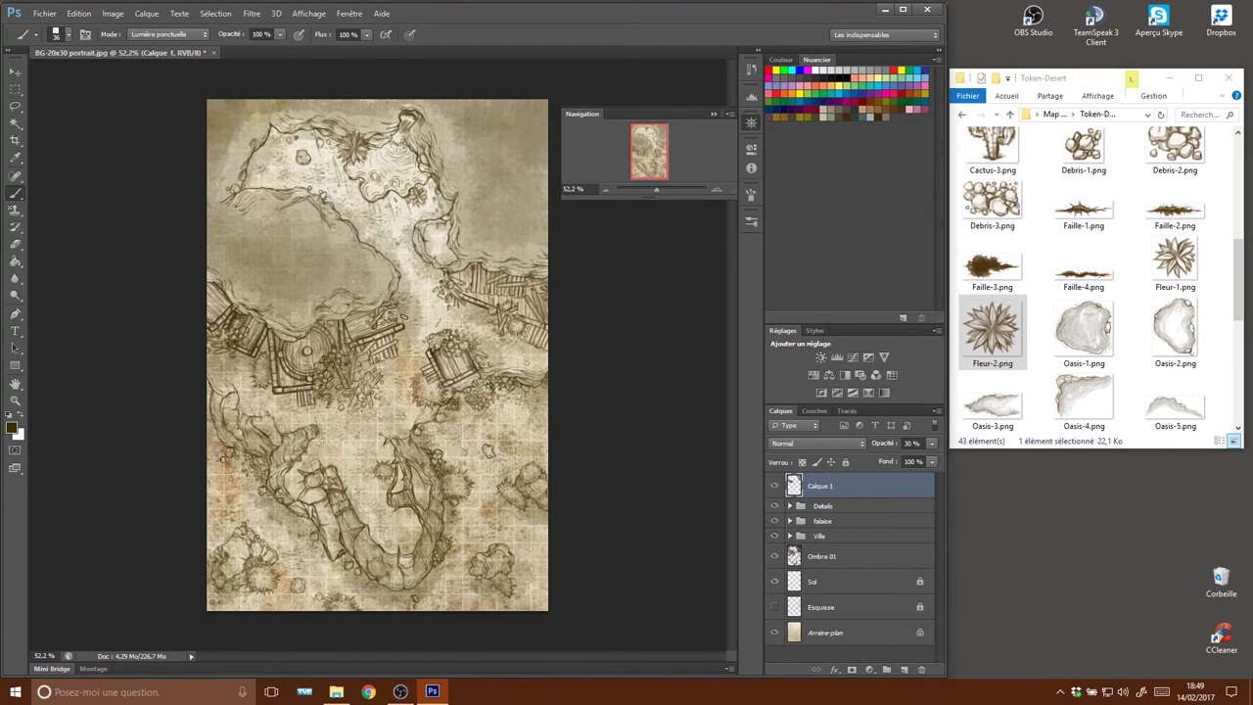
{"action": "left_click_drag", "start_coordinate": [352, 352], "coordinate": [368, 370]}
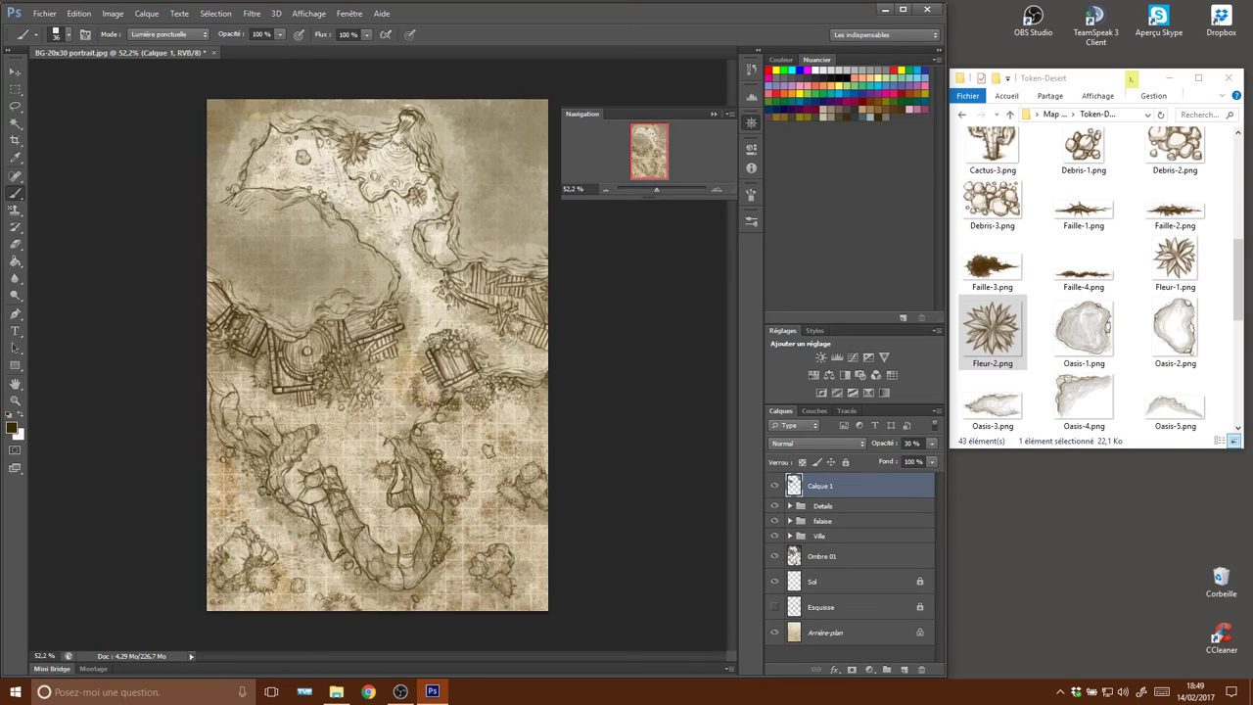
{"action": "mouse_move", "coordinate": [266, 521]}
{"action": "left_mouse_down"}
{"action": "mouse_move", "coordinate": [278, 558]}
{"action": "mouse_move", "coordinate": [233, 592]}
{"action": "left_mouse_up"}
{"action": "mouse_move", "coordinate": [263, 591]}
{"action": "left_mouse_down"}
{"action": "mouse_move", "coordinate": [308, 582]}
{"action": "mouse_move", "coordinate": [326, 593]}
{"action": "left_mouse_up"}
{"action": "mouse_move", "coordinate": [472, 578]}
{"action": "left_mouse_down"}
{"action": "mouse_move", "coordinate": [502, 593]}
{"action": "mouse_move", "coordinate": [517, 574]}
{"action": "mouse_move", "coordinate": [515, 595]}
{"action": "mouse_move", "coordinate": [529, 508]}
{"action": "mouse_move", "coordinate": [502, 491]}
{"action": "mouse_move", "coordinate": [552, 354]}
{"action": "left_mouse_up"}
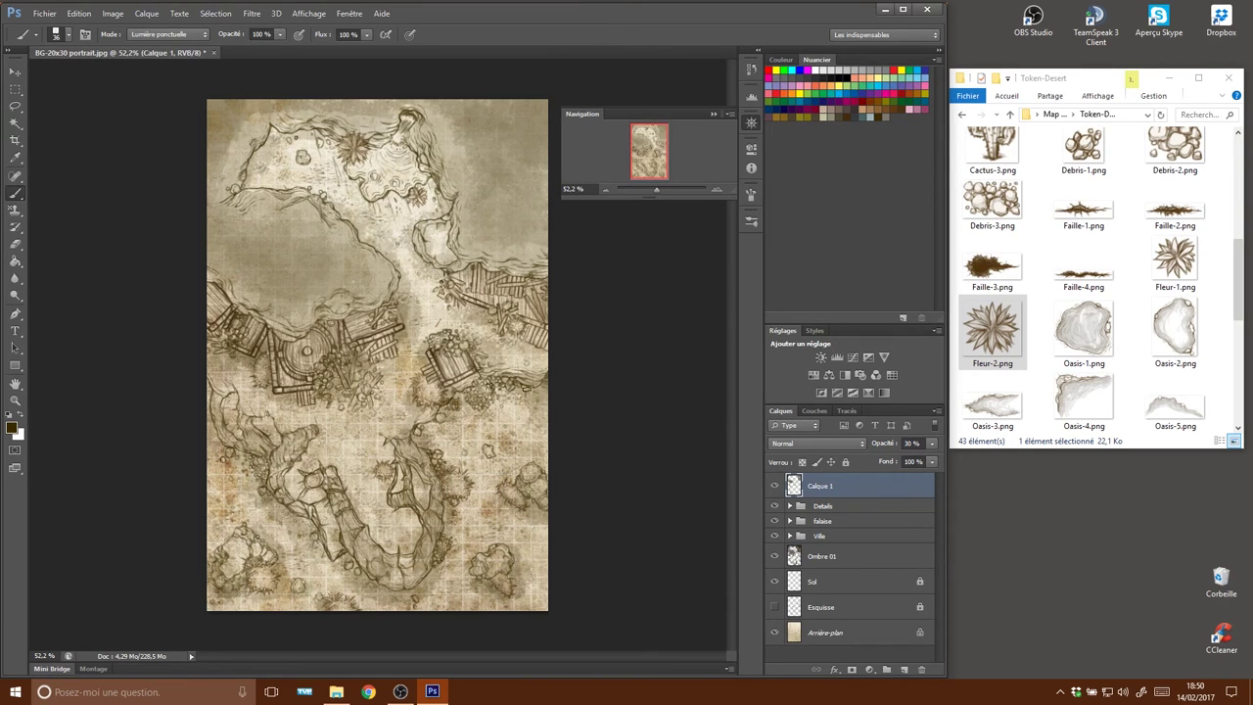
{"action": "mouse_move", "coordinate": [450, 449]}
{"action": "left_mouse_down"}
{"action": "mouse_move", "coordinate": [458, 474]}
{"action": "mouse_move", "coordinate": [425, 429]}
{"action": "mouse_move", "coordinate": [443, 460]}
{"action": "left_mouse_up"}
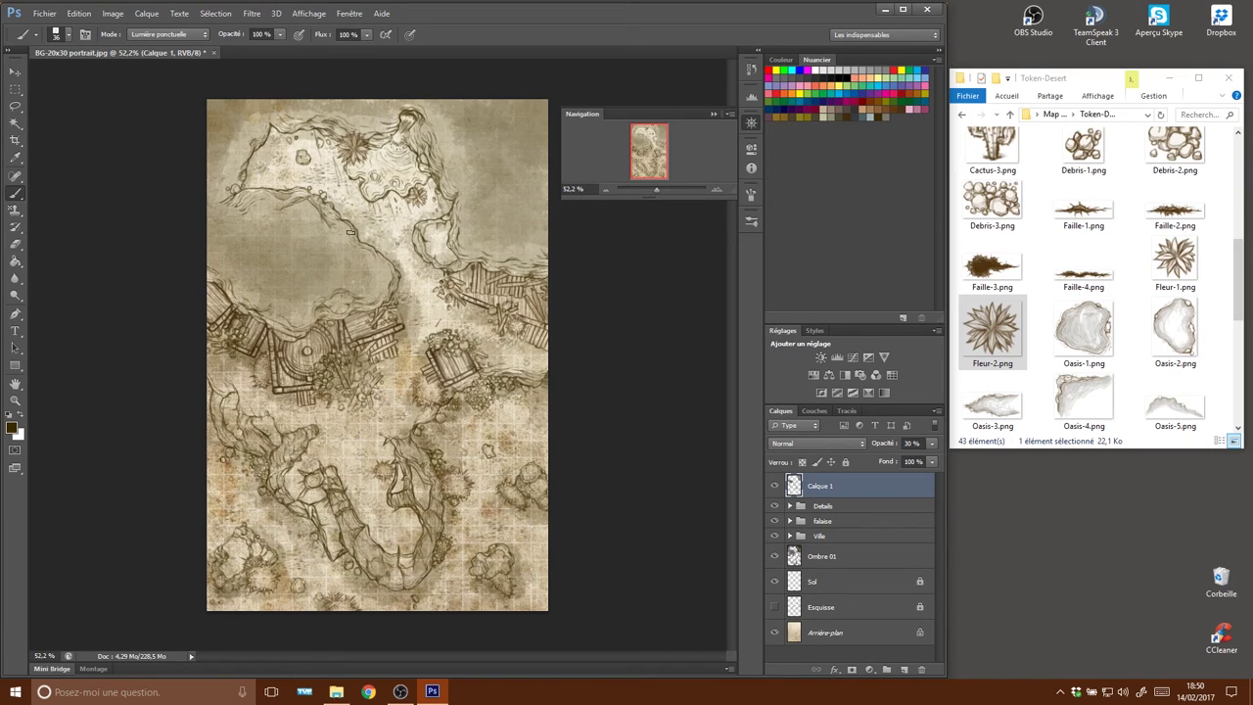
{"action": "mouse_move", "coordinate": [333, 214]}
{"action": "left_mouse_down"}
{"action": "mouse_move", "coordinate": [299, 194]}
{"action": "mouse_move", "coordinate": [234, 194]}
{"action": "left_mouse_up"}
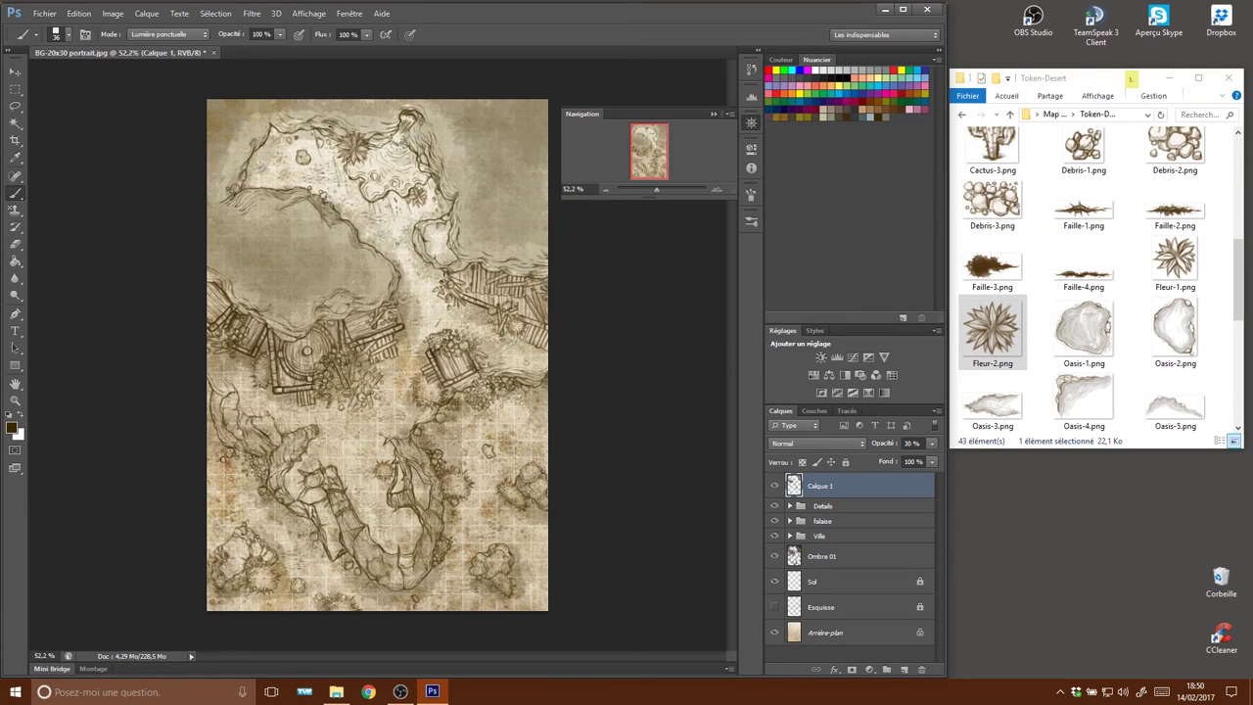
{"action": "mouse_move", "coordinate": [409, 135]}
{"action": "left_mouse_down"}
{"action": "mouse_move", "coordinate": [463, 258]}
{"action": "mouse_move", "coordinate": [433, 258]}
{"action": "mouse_move", "coordinate": [418, 226]}
{"action": "mouse_move", "coordinate": [521, 279]}
{"action": "mouse_move", "coordinate": [530, 263]}
{"action": "mouse_move", "coordinate": [465, 278]}
{"action": "left_mouse_up"}
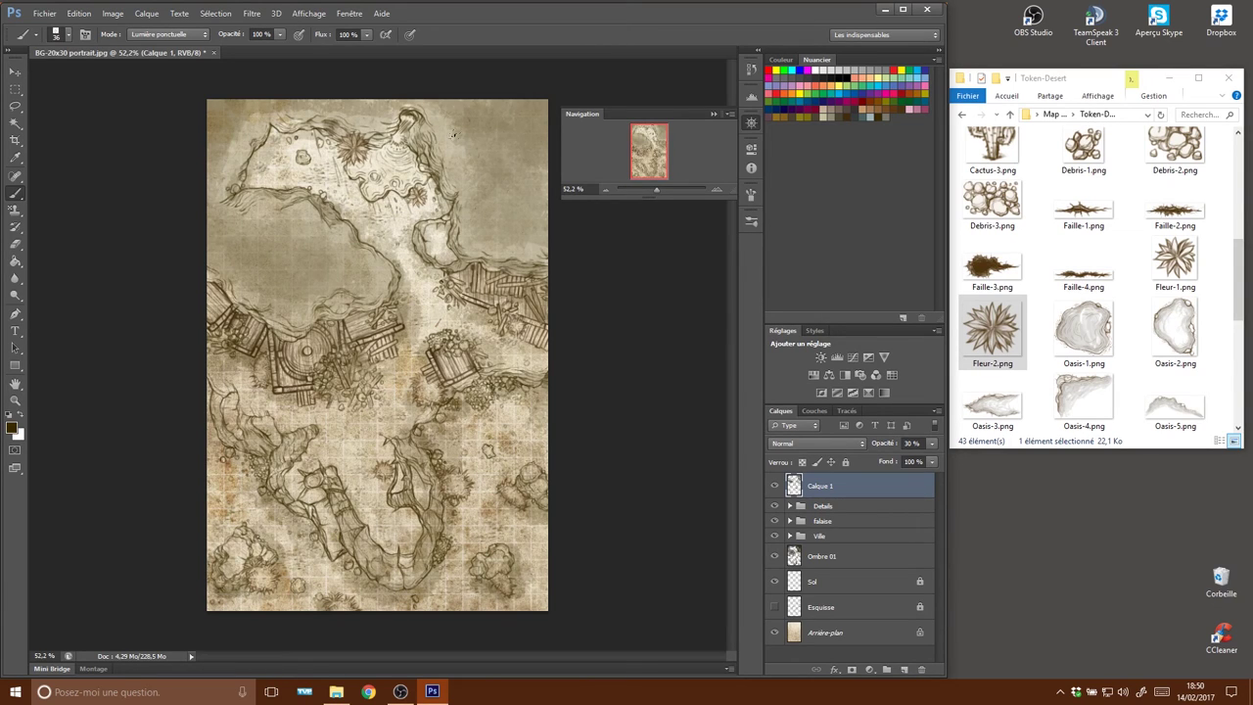
Erase some shadow near the central huts on Ombre 01 with the BG-Ombre eraser.
{"action": "key", "text": "e"}
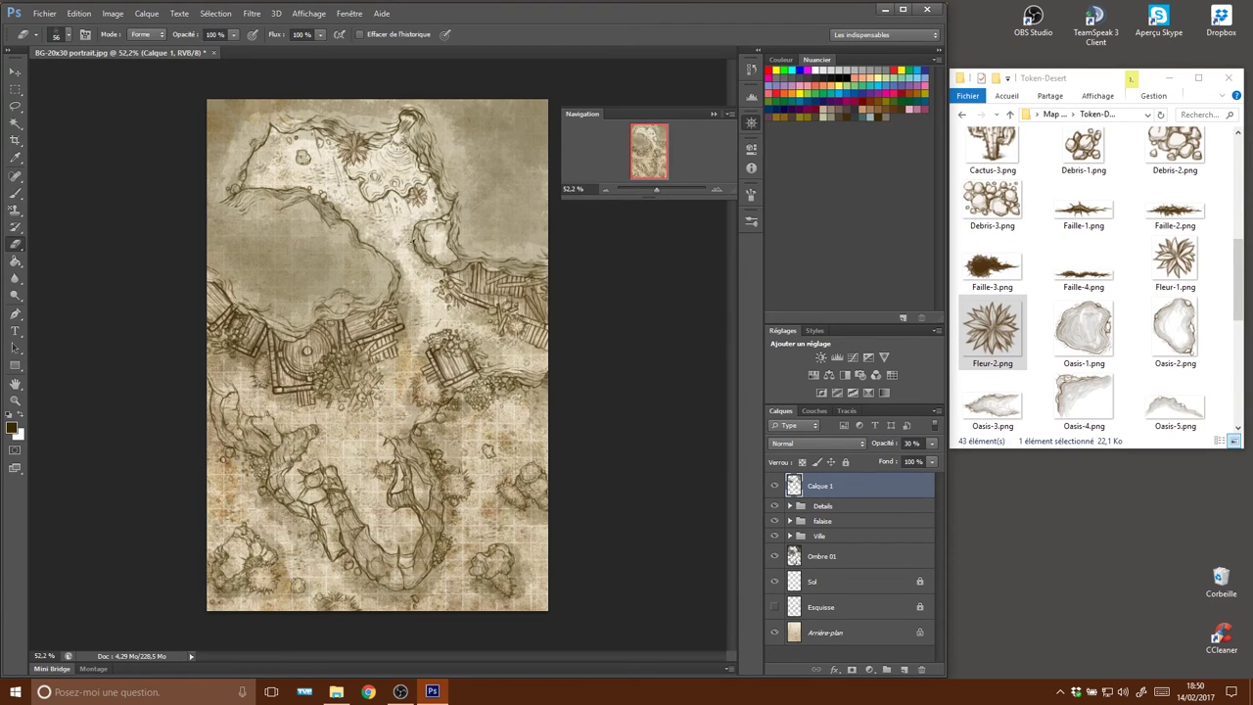
{"action": "right_click", "coordinate": [437, 301]}
{"action": "left_click", "coordinate": [639, 412]}
{"action": "left_click", "coordinate": [431, 230]}
{"action": "left_click", "coordinate": [838, 612]}
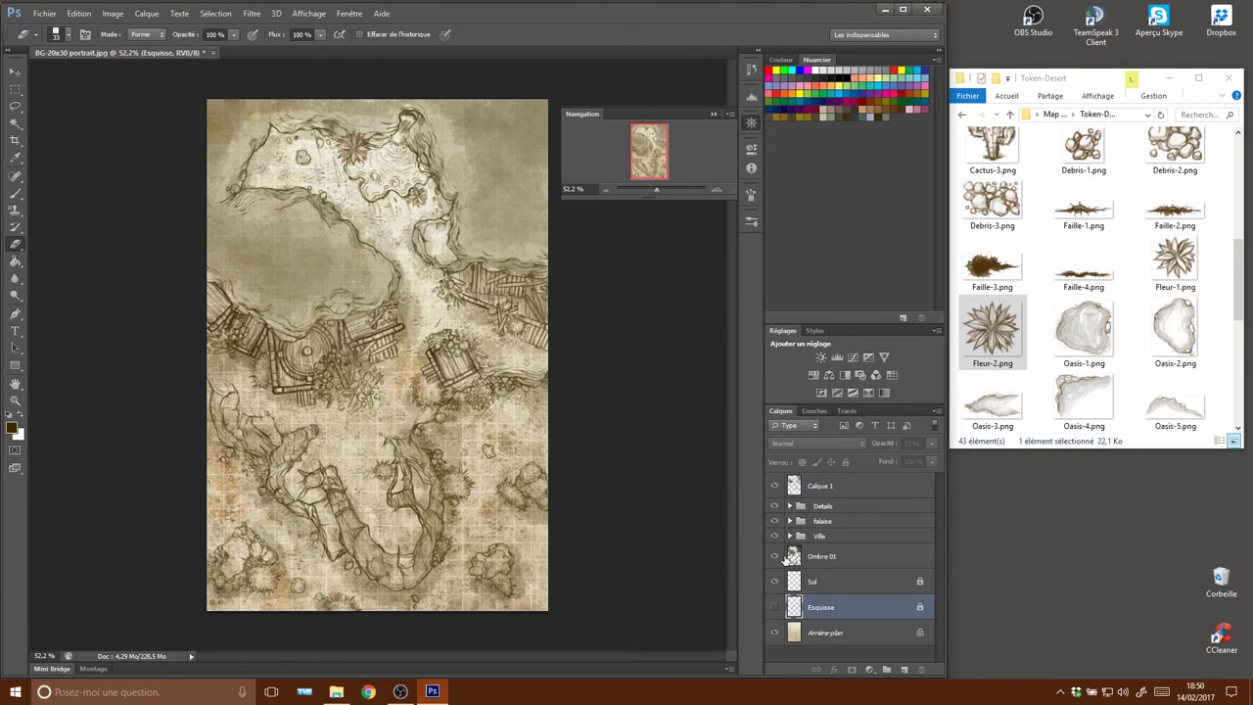
{"action": "left_click", "coordinate": [837, 582]}
{"action": "left_click", "coordinate": [835, 558]}
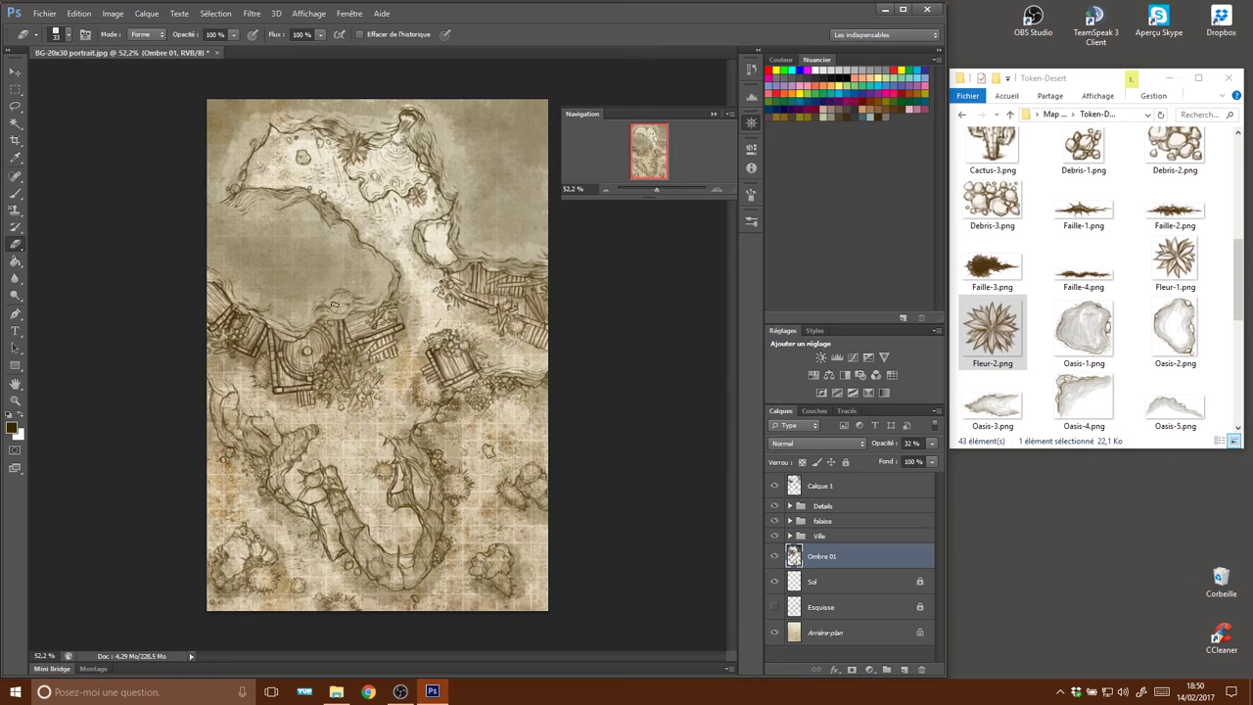
{"action": "left_click_drag", "start_coordinate": [337, 305], "coordinate": [349, 298]}
Switch between layers, dismissing a locked-Sol warning, then add a new layer above Calque 1.
{"action": "key", "text": "b"}
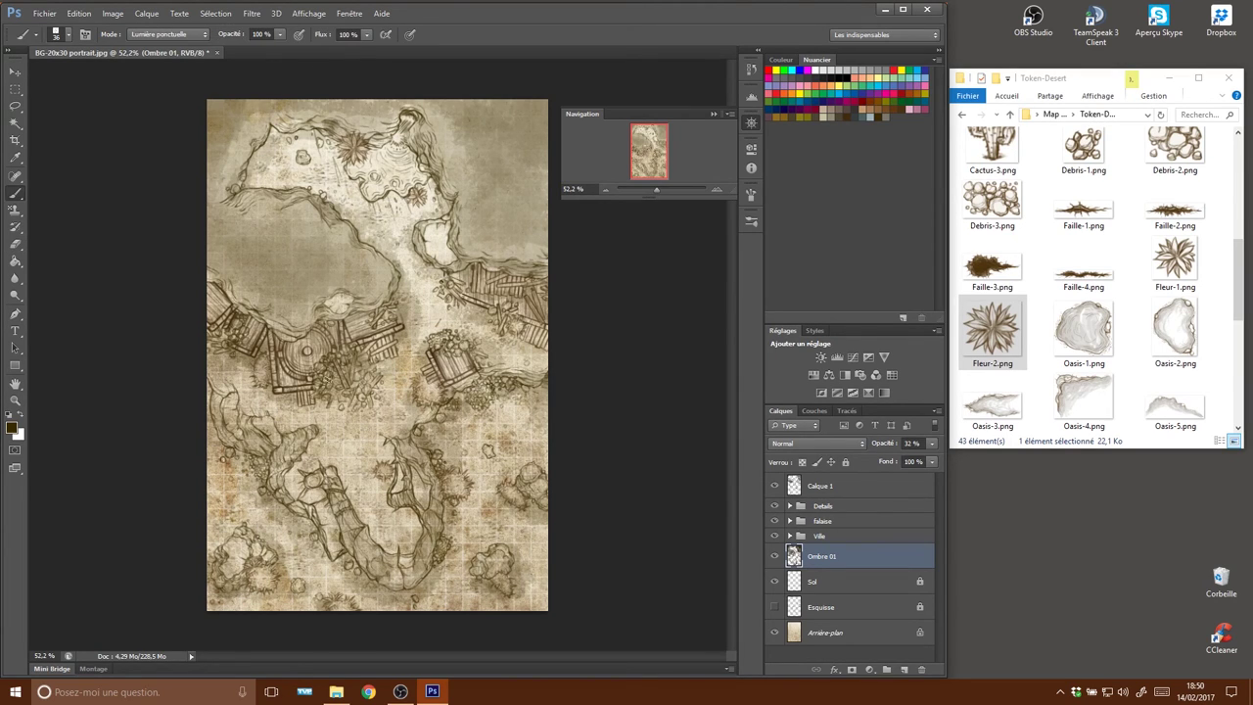
{"action": "left_click", "coordinate": [820, 486]}
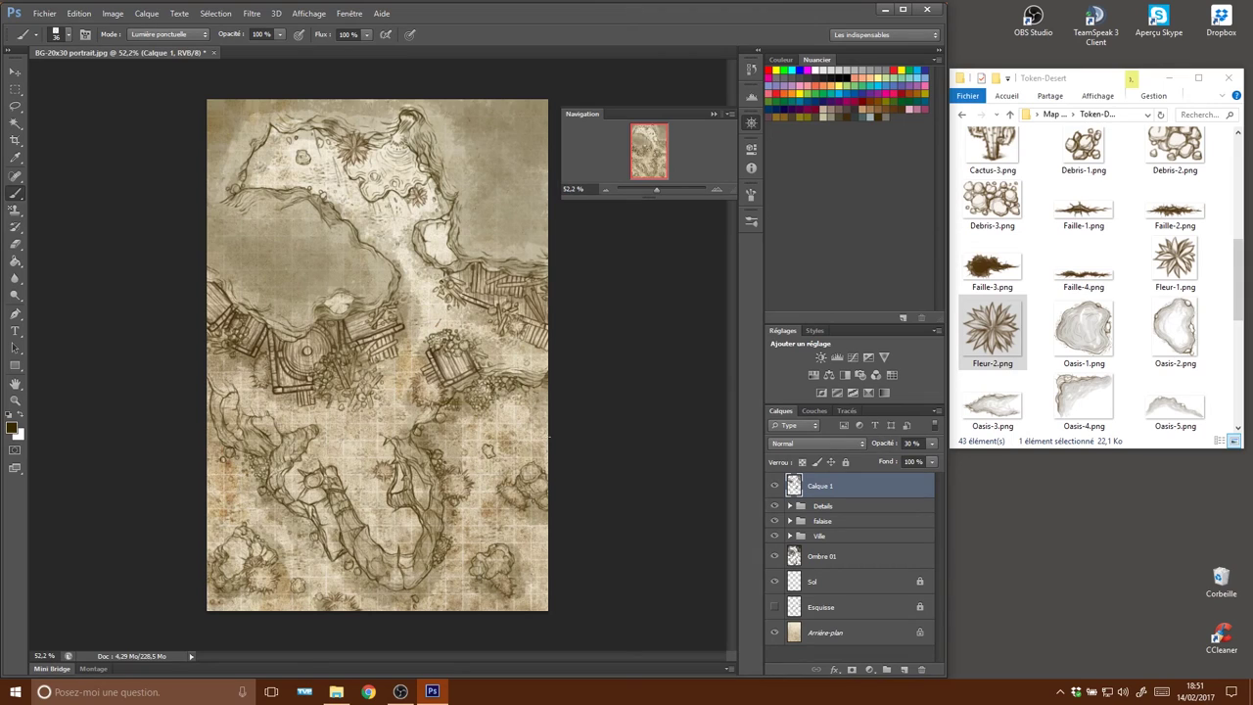
{"action": "key", "text": "e"}
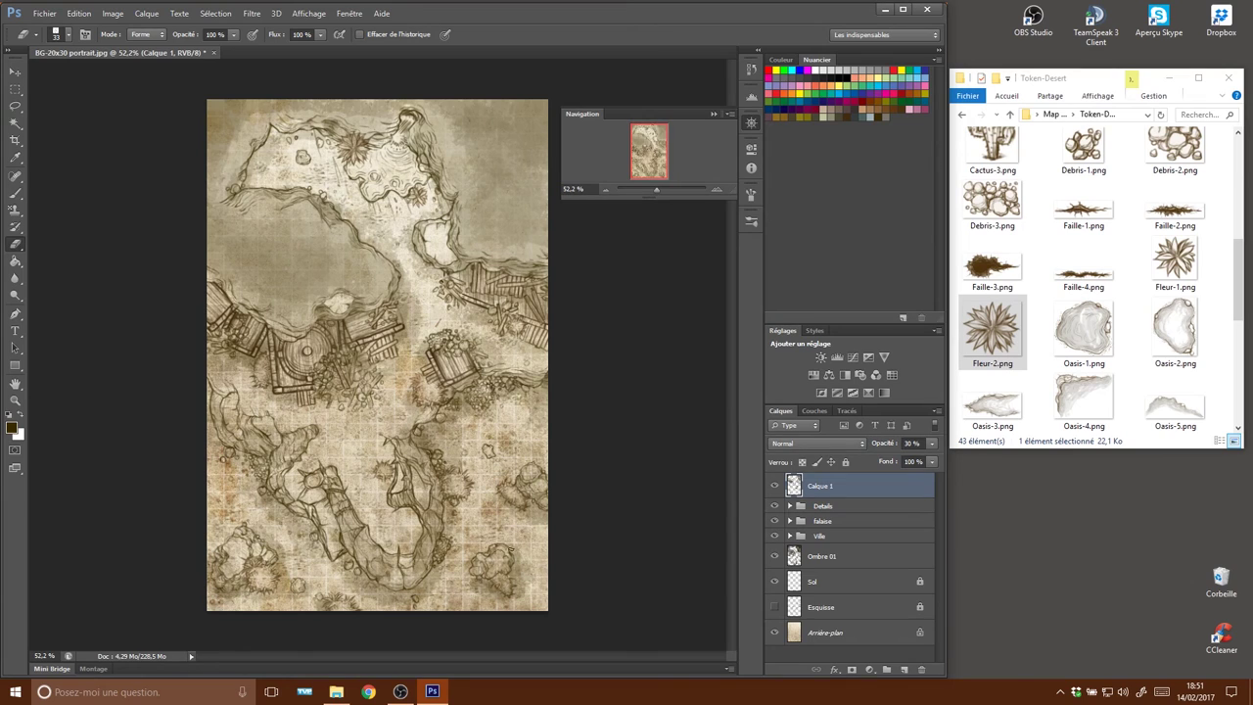
{"action": "left_click", "coordinate": [840, 615]}
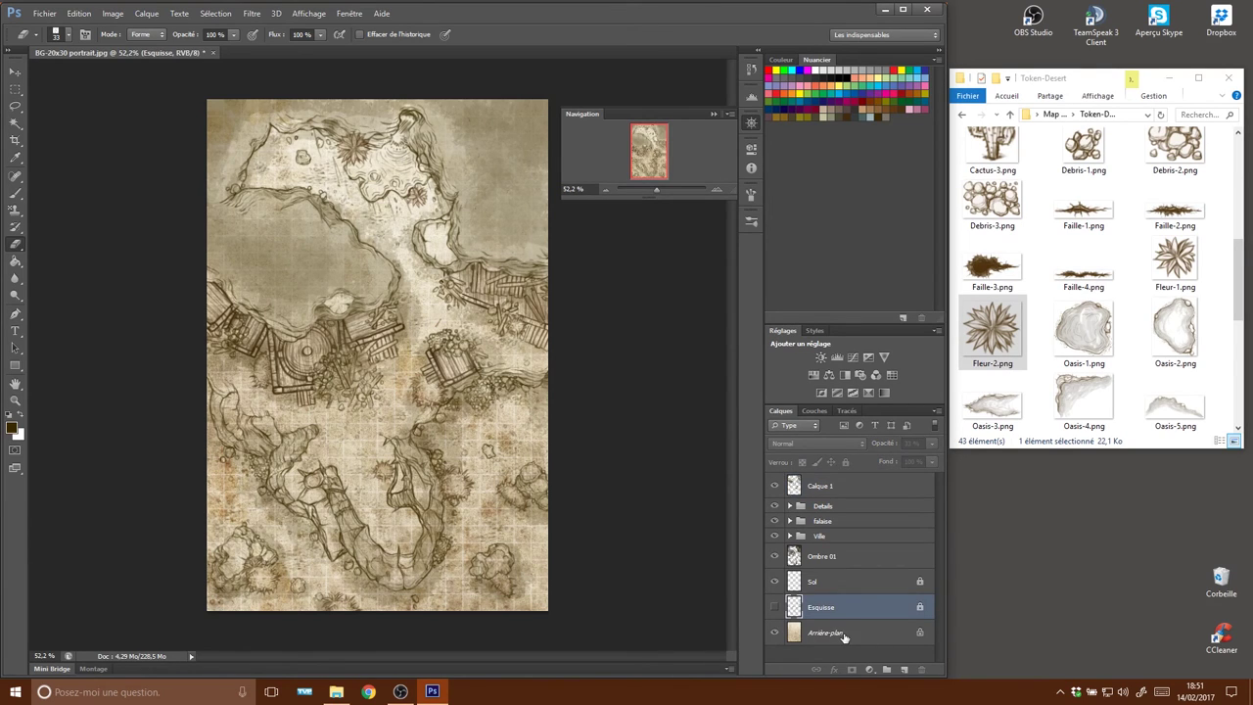
{"action": "left_click", "coordinate": [825, 585]}
{"action": "left_click", "coordinate": [491, 564]}
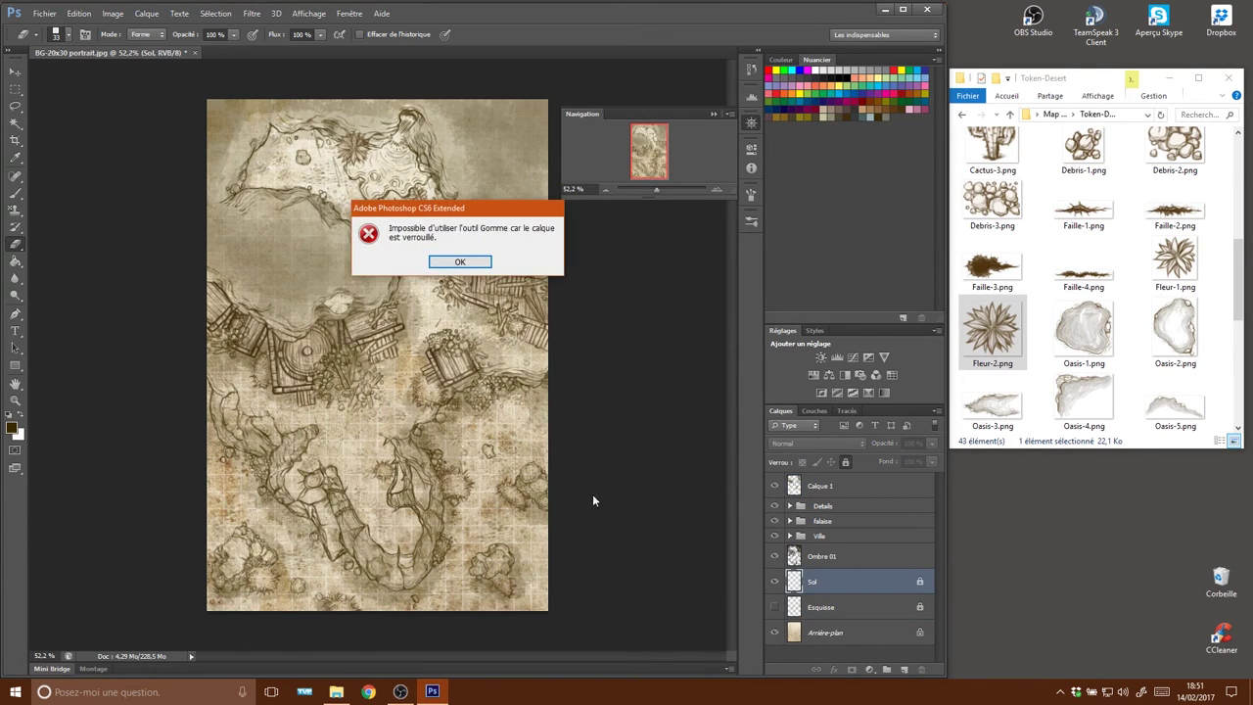
{"action": "left_click", "coordinate": [459, 261]}
{"action": "left_click", "coordinate": [822, 558]}
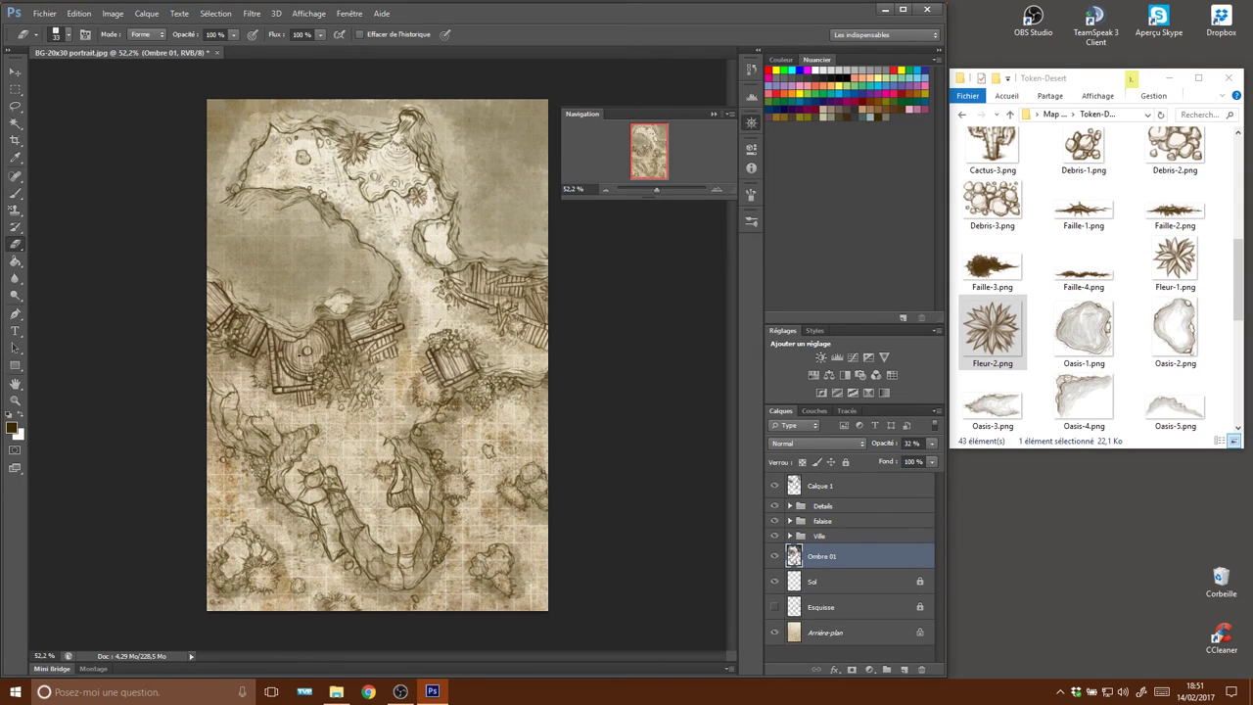
{"action": "left_click", "coordinate": [793, 480]}
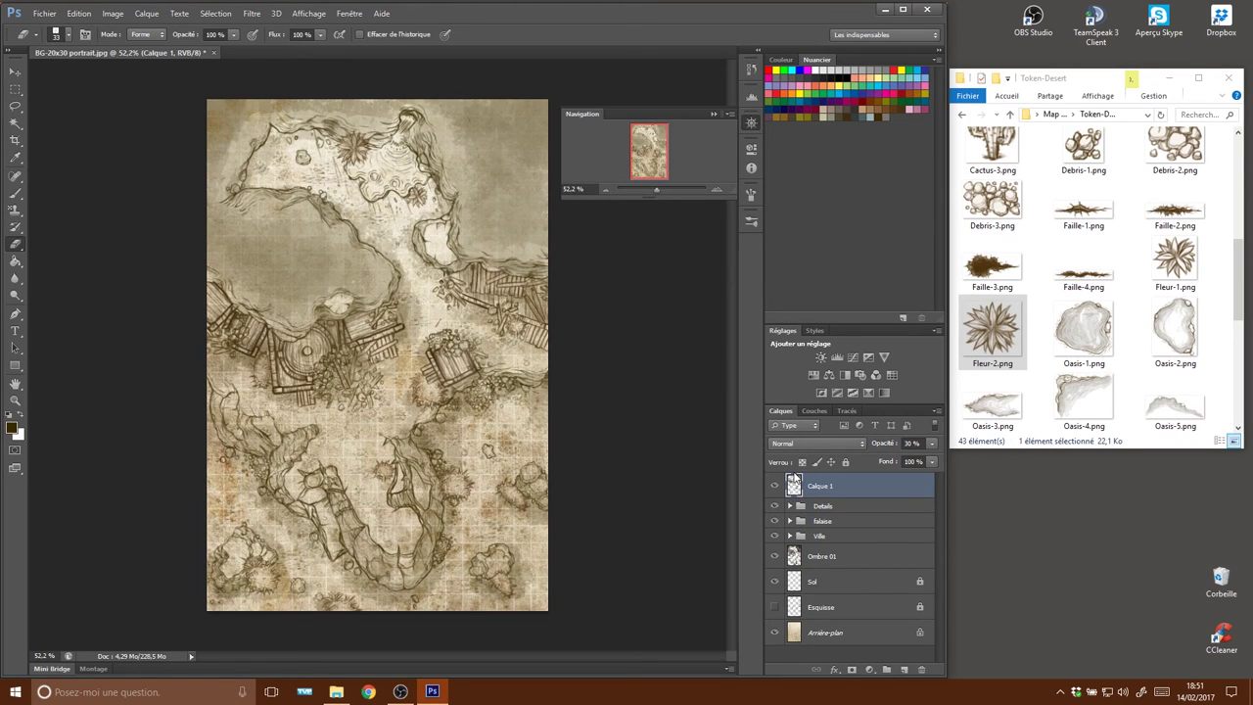
{"action": "left_click", "coordinate": [904, 669]}
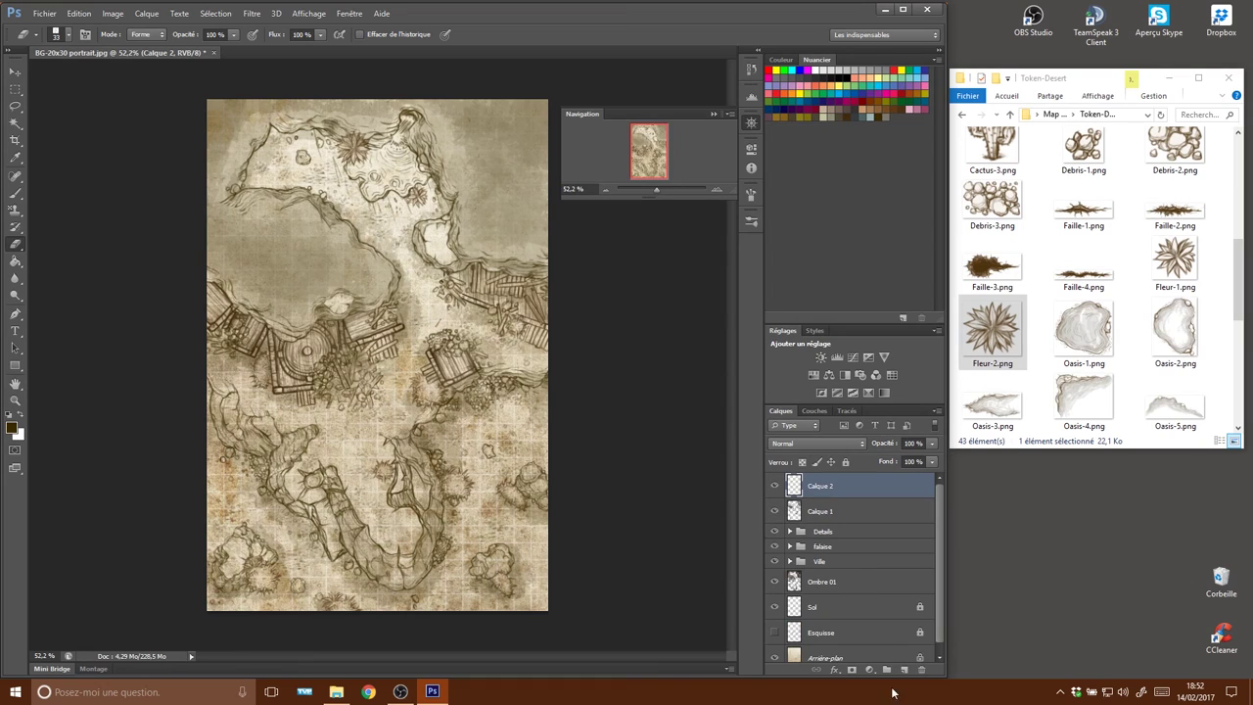
Set the new layer to 31%, move it above Esquisse as Couleur, and pick grey-teal paint.
{"action": "left_click", "coordinate": [930, 447]}
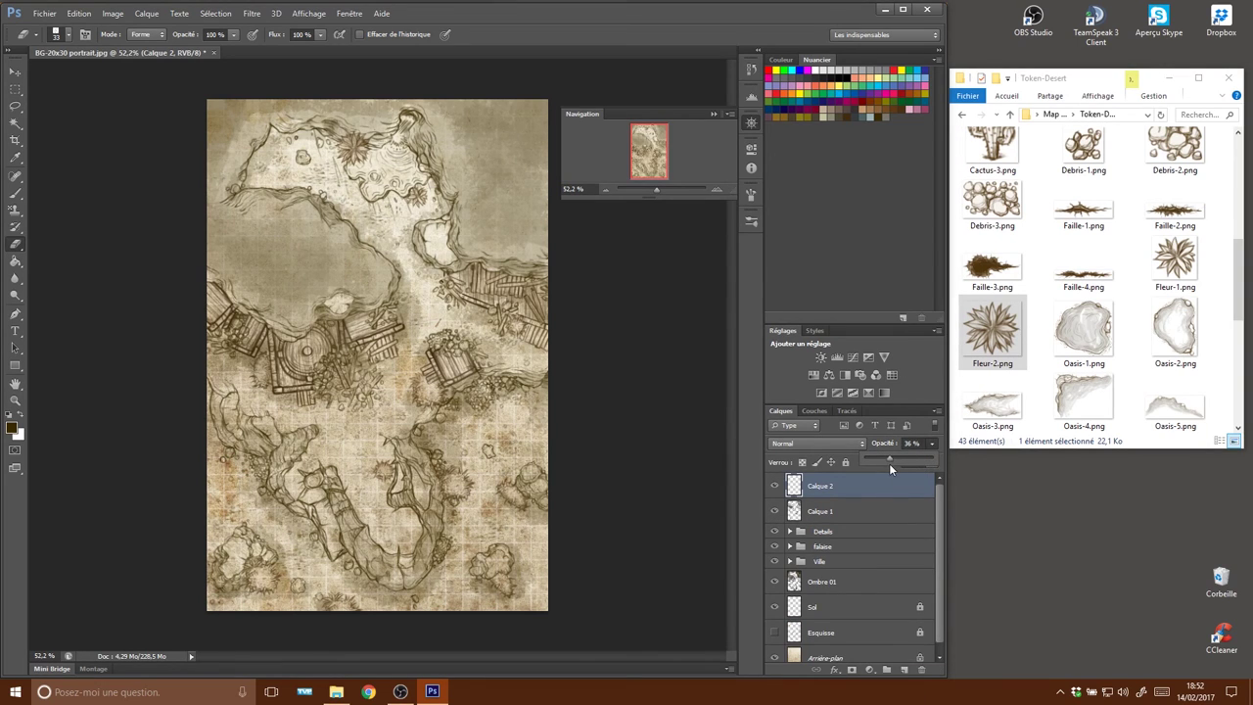
{"action": "left_click", "coordinate": [885, 467]}
{"action": "left_click_drag", "start_coordinate": [865, 487], "coordinate": [880, 616]}
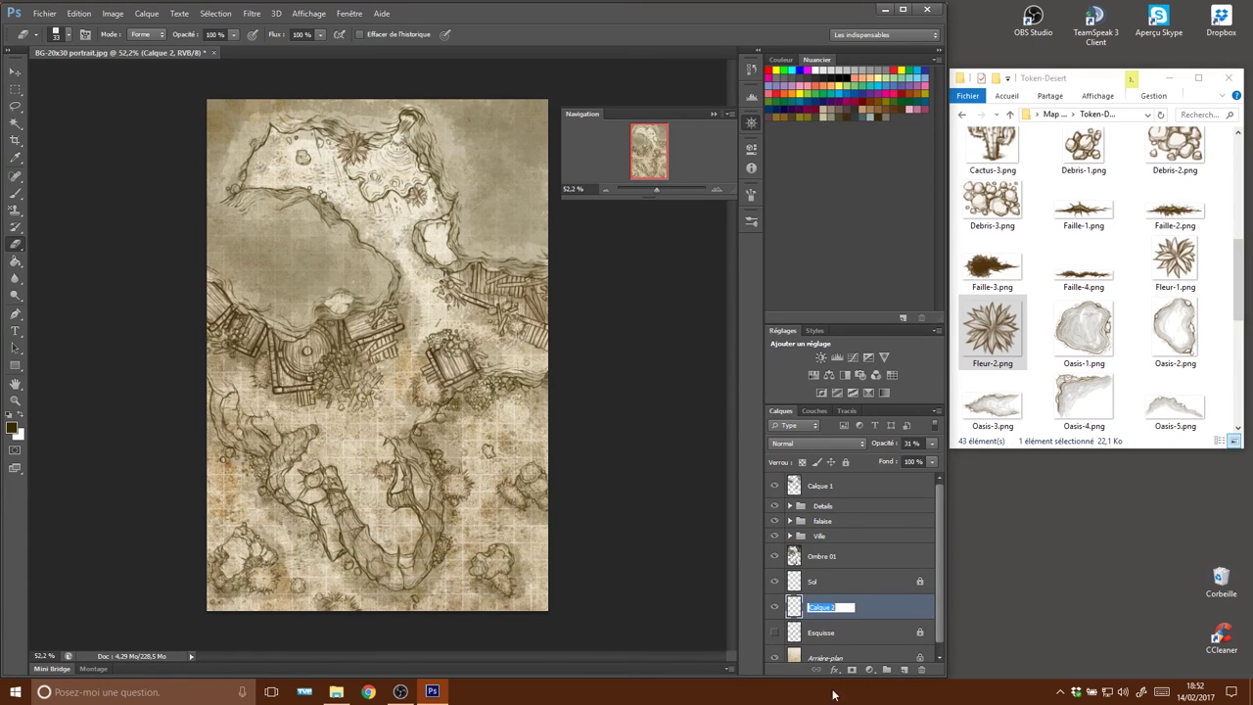
{"action": "type", "text": "Couleur"}
{"action": "key", "text": "Return"}
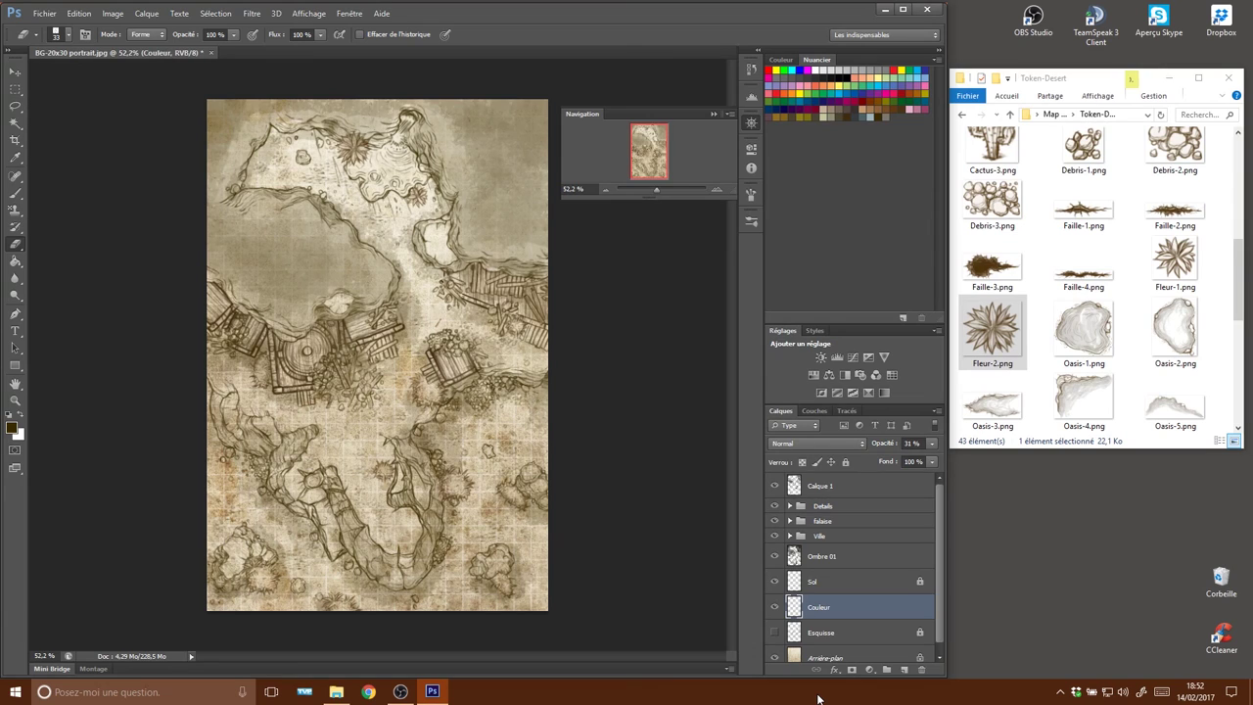
{"action": "left_click", "coordinate": [882, 100]}
Brush blue tint over the pond at the top of the map, then choose green paint.
{"action": "key", "text": "b"}
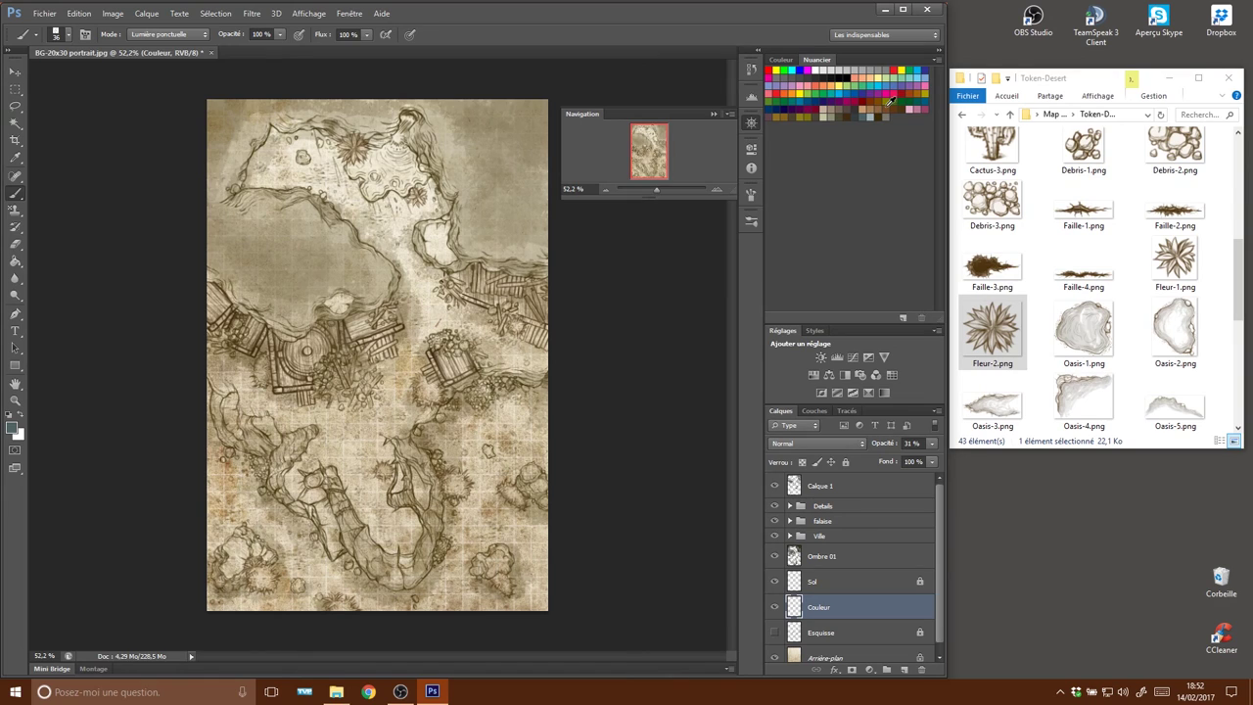
{"action": "mouse_move", "coordinate": [392, 153]}
{"action": "left_mouse_down"}
{"action": "mouse_move", "coordinate": [372, 191]}
{"action": "mouse_move", "coordinate": [370, 164]}
{"action": "mouse_move", "coordinate": [354, 168]}
{"action": "mouse_move", "coordinate": [378, 152]}
{"action": "mouse_move", "coordinate": [397, 147]}
{"action": "mouse_move", "coordinate": [417, 172]}
{"action": "left_mouse_up"}
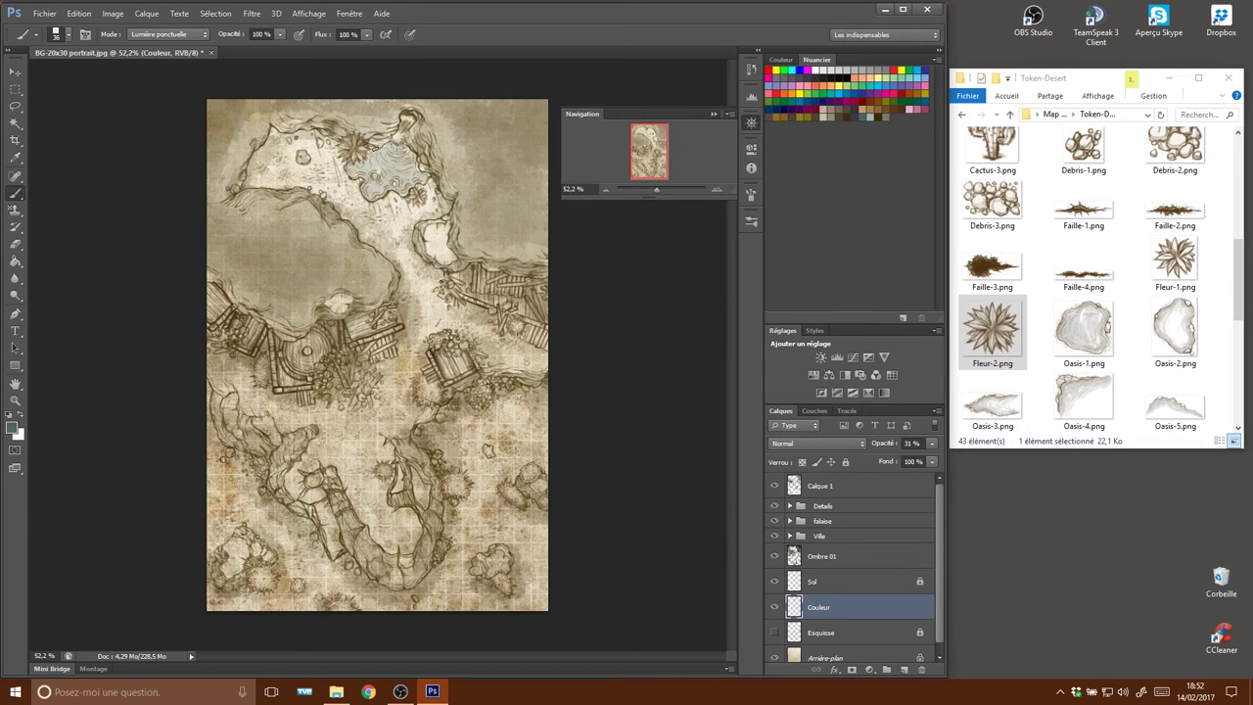
{"action": "mouse_move", "coordinate": [405, 137]}
{"action": "left_mouse_down"}
{"action": "mouse_move", "coordinate": [404, 120]}
{"action": "mouse_move", "coordinate": [422, 181]}
{"action": "left_mouse_up"}
{"action": "left_click", "coordinate": [864, 84]}
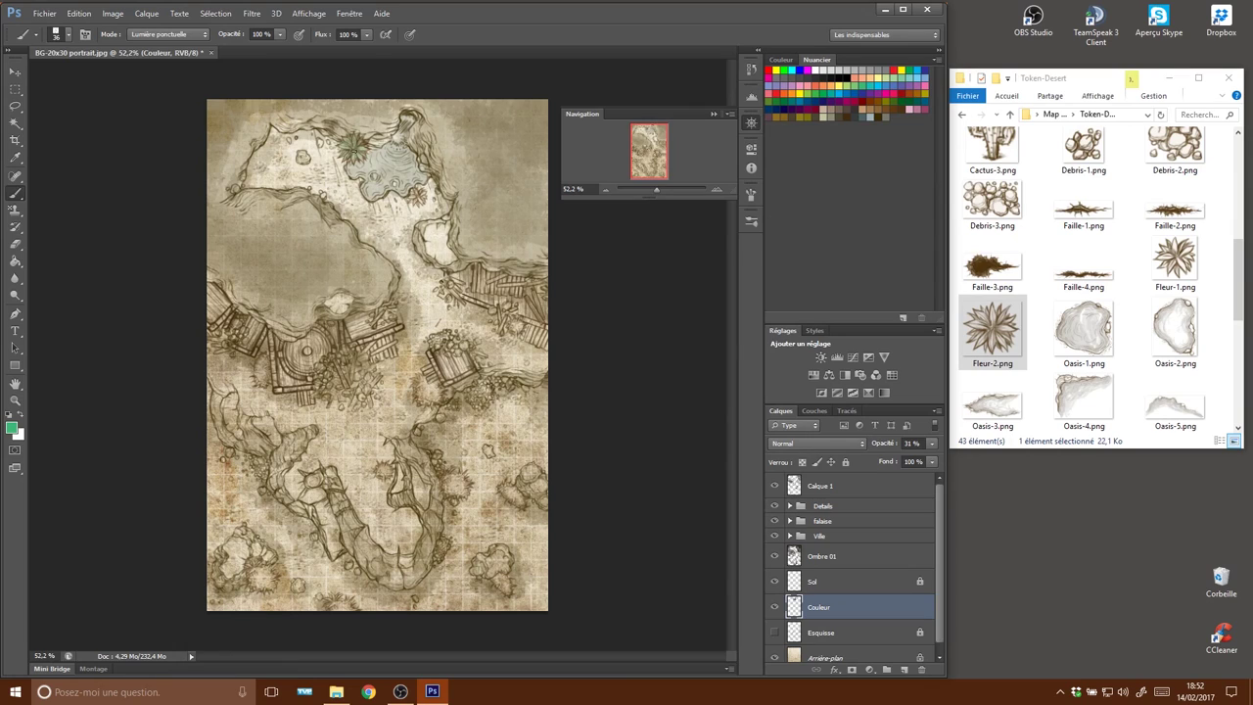
Brush green over the plants by the pond, huts, rocks and the lower bushes.
{"action": "left_click_drag", "start_coordinate": [419, 200], "coordinate": [416, 191]}
{"action": "left_click_drag", "start_coordinate": [423, 387], "coordinate": [435, 390]}
{"action": "mouse_move", "coordinate": [447, 480]}
{"action": "left_mouse_down"}
{"action": "mouse_move", "coordinate": [518, 495]}
{"action": "mouse_move", "coordinate": [495, 486]}
{"action": "left_mouse_up"}
{"action": "left_click_drag", "start_coordinate": [386, 472], "coordinate": [382, 466]}
{"action": "left_click_drag", "start_coordinate": [256, 573], "coordinate": [266, 584]}
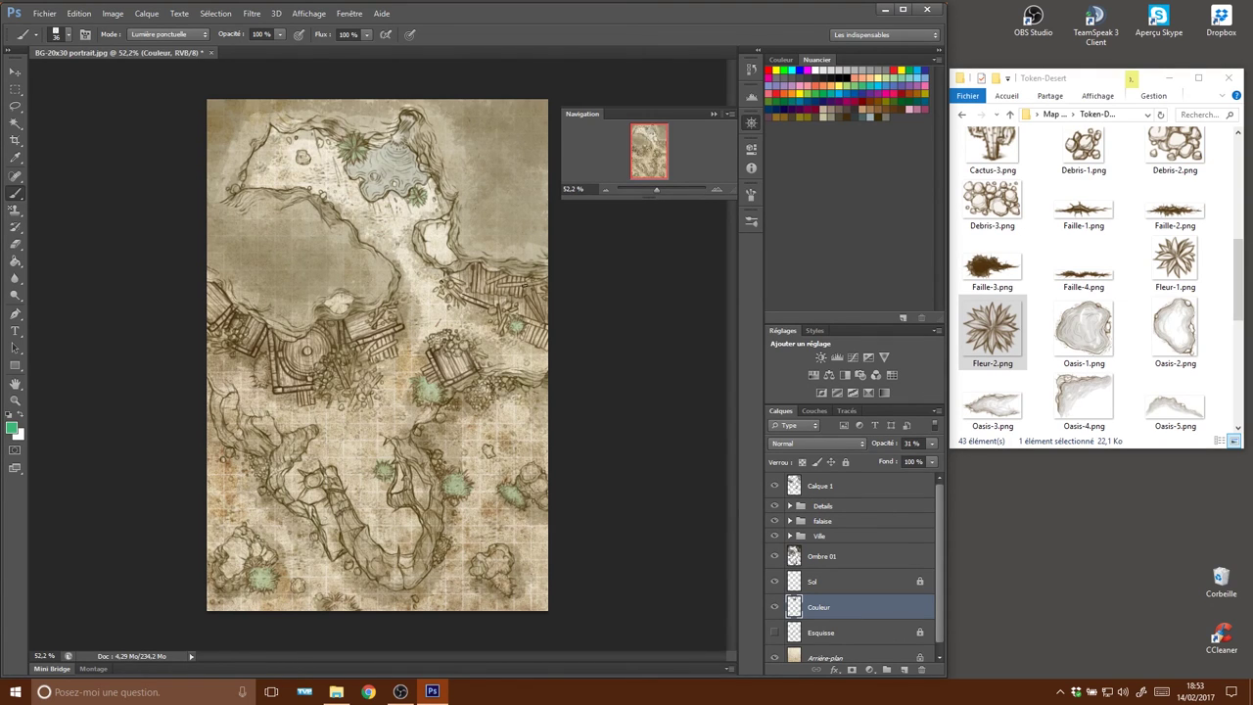
{"action": "left_click_drag", "start_coordinate": [500, 580], "coordinate": [492, 579]}
{"action": "left_click_drag", "start_coordinate": [430, 397], "coordinate": [438, 399]}
Try a yellow tint on the round wooden platform, then remove it from the planks.
{"action": "left_click", "coordinate": [900, 71]}
{"action": "mouse_move", "coordinate": [336, 338]}
{"action": "left_mouse_down"}
{"action": "mouse_move", "coordinate": [273, 335]}
{"action": "mouse_move", "coordinate": [308, 386]}
{"action": "left_mouse_up"}
{"action": "left_click_drag", "start_coordinate": [436, 317], "coordinate": [552, 298]}
Save a copy as BG-Ville en Ruine-02.psd in Map elements, accepting the maximum-compatibility option.
{"action": "key", "text": "ctrl+shift+s"}
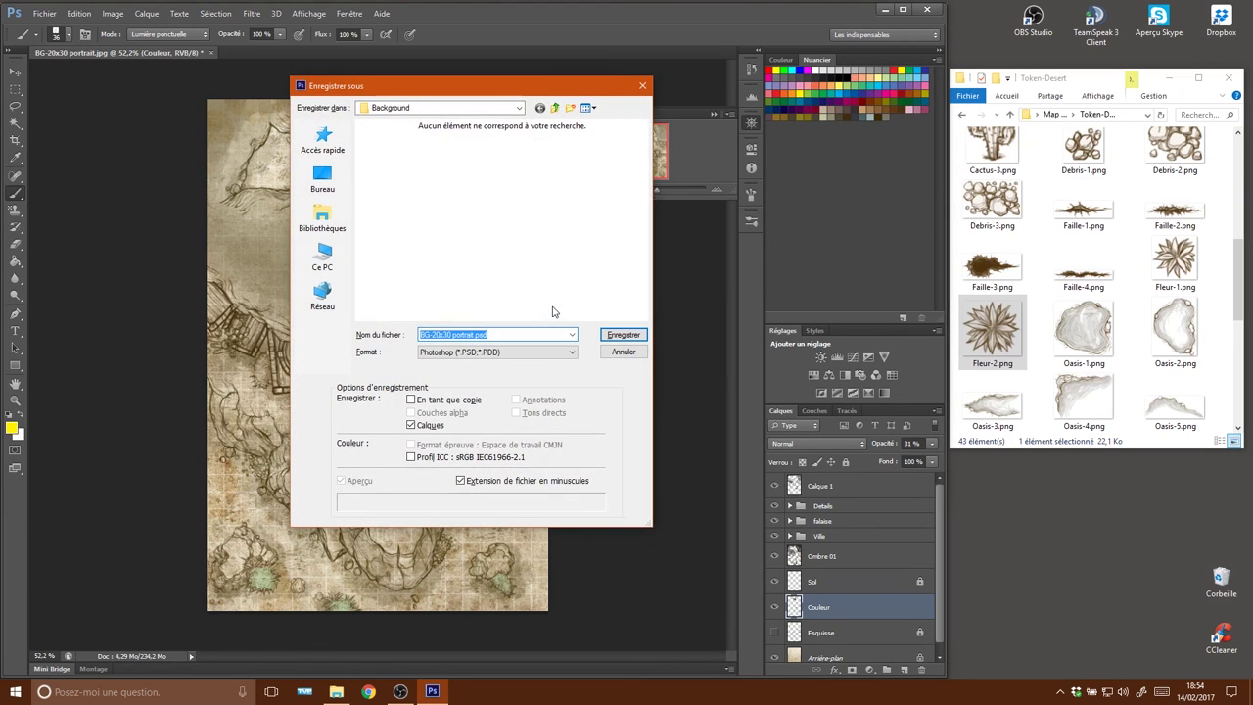
{"action": "left_click", "coordinate": [555, 109]}
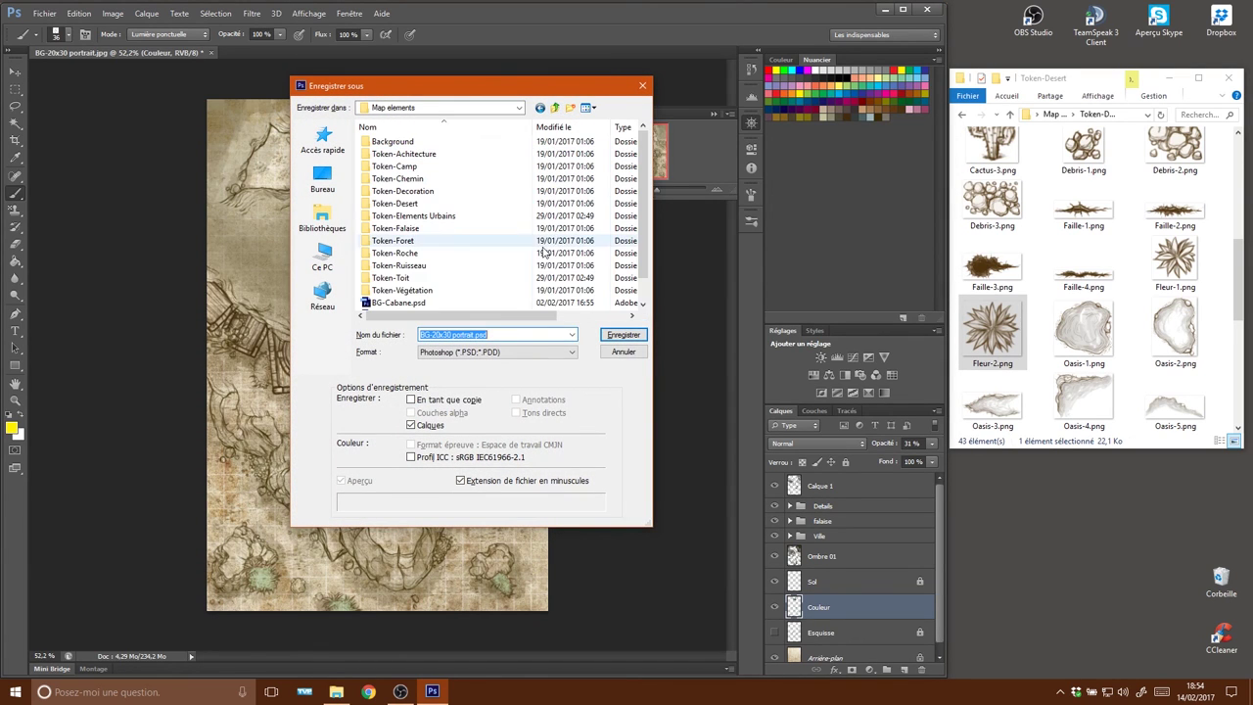
{"action": "scroll", "coordinate": [480, 307], "scroll_direction": "down", "scroll_amount": 1}
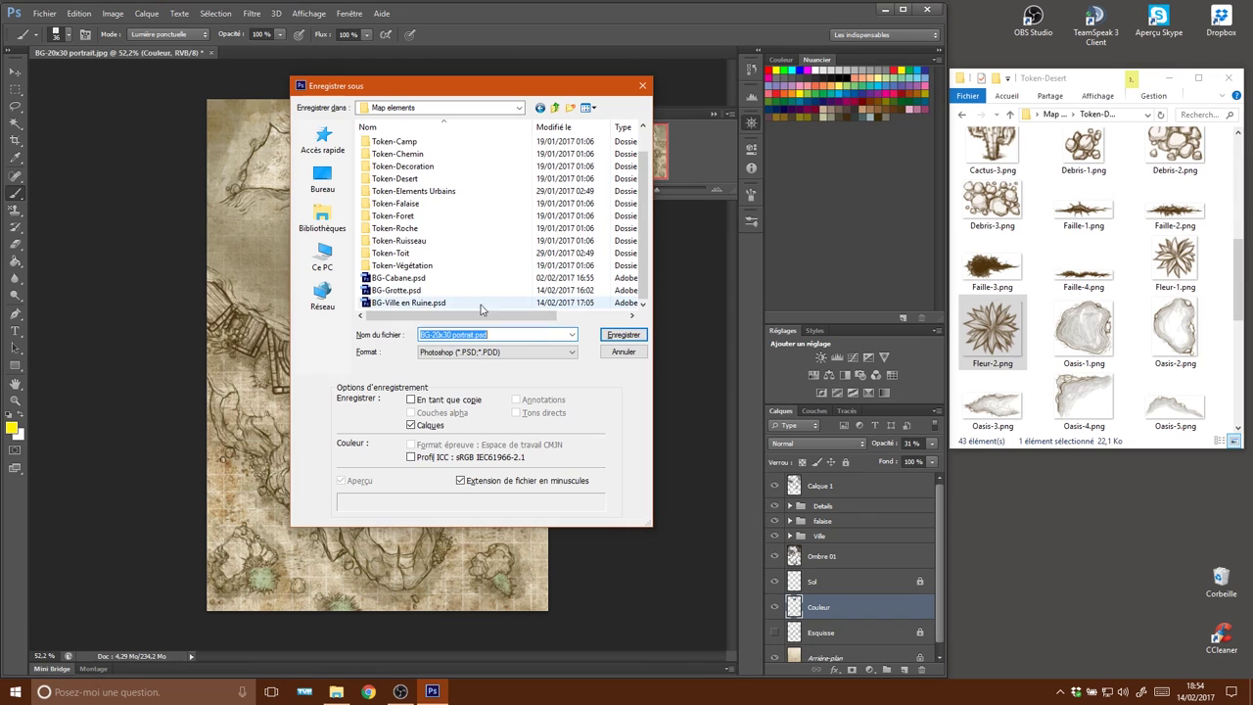
{"action": "left_click", "coordinate": [481, 304]}
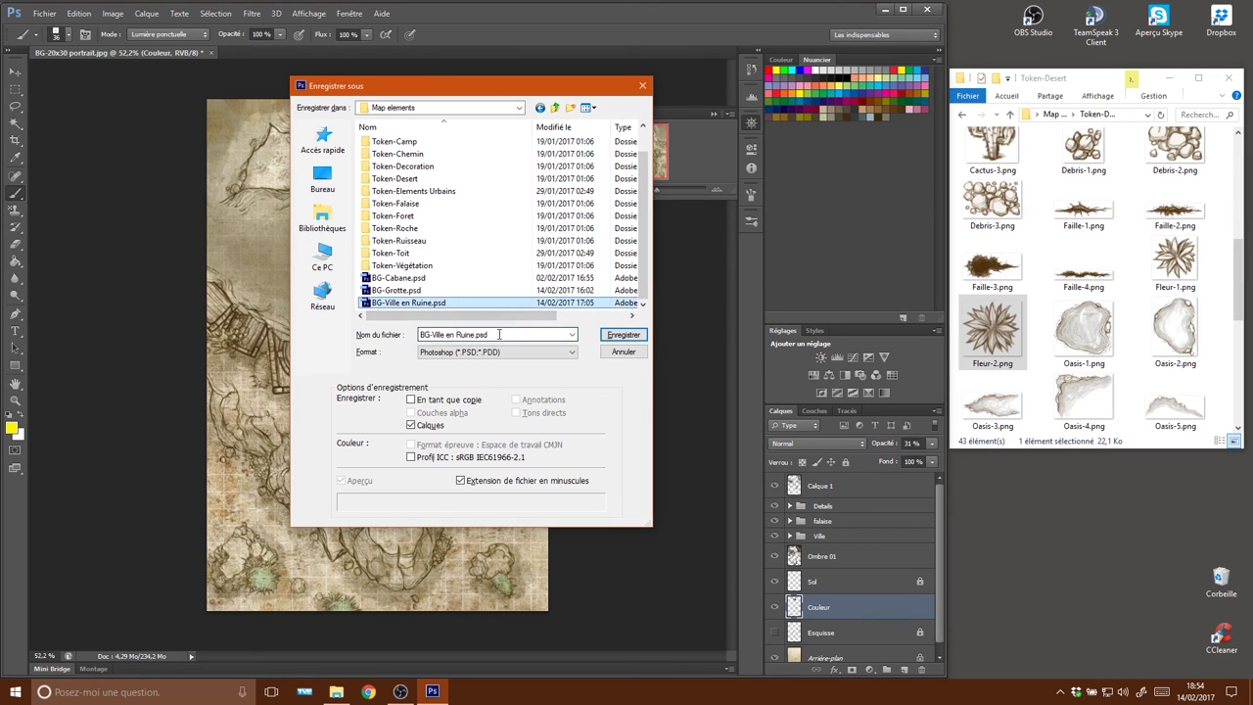
{"action": "left_click_drag", "start_coordinate": [498, 334], "coordinate": [475, 335]}
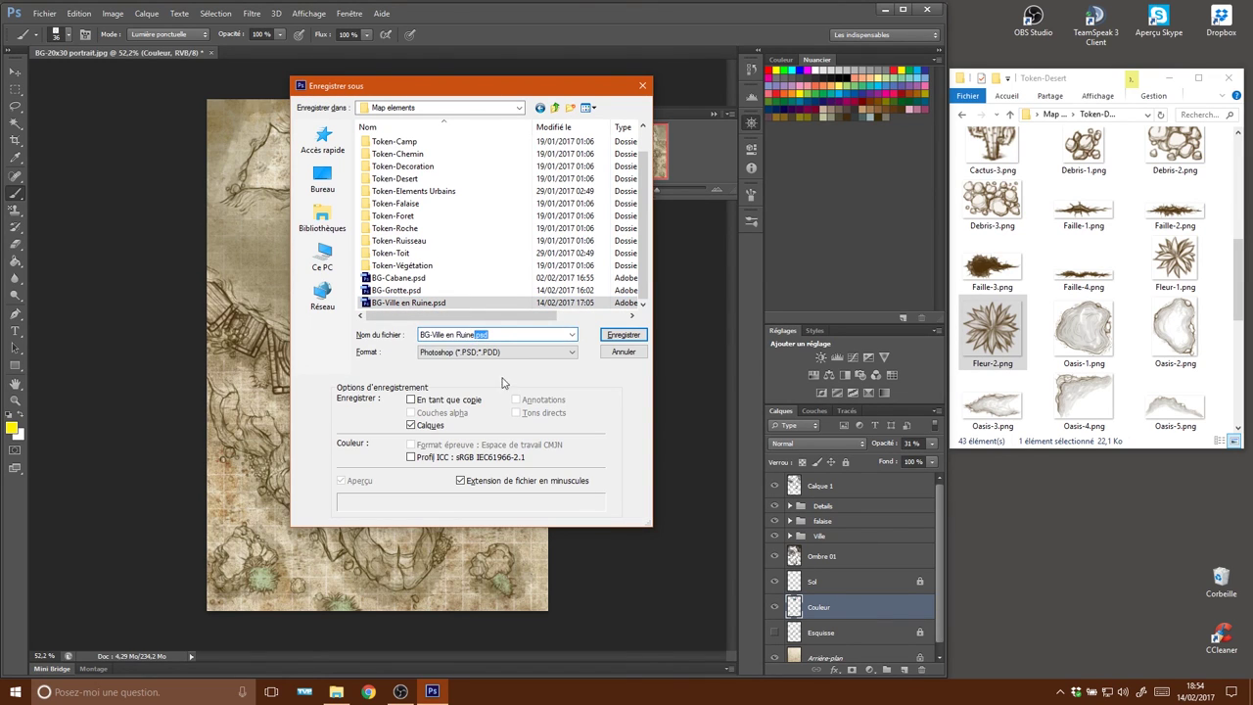
{"action": "type", "text": "-02"}
{"action": "key", "text": "Return"}
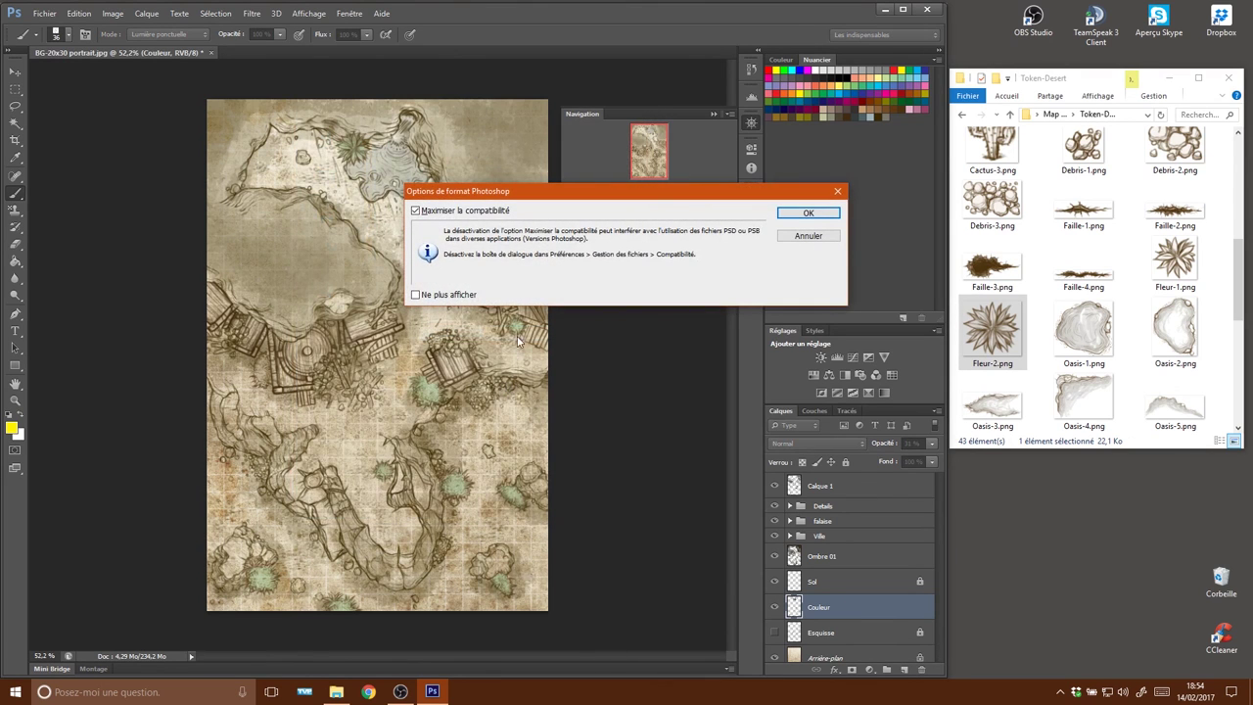
{"action": "left_click", "coordinate": [810, 216]}
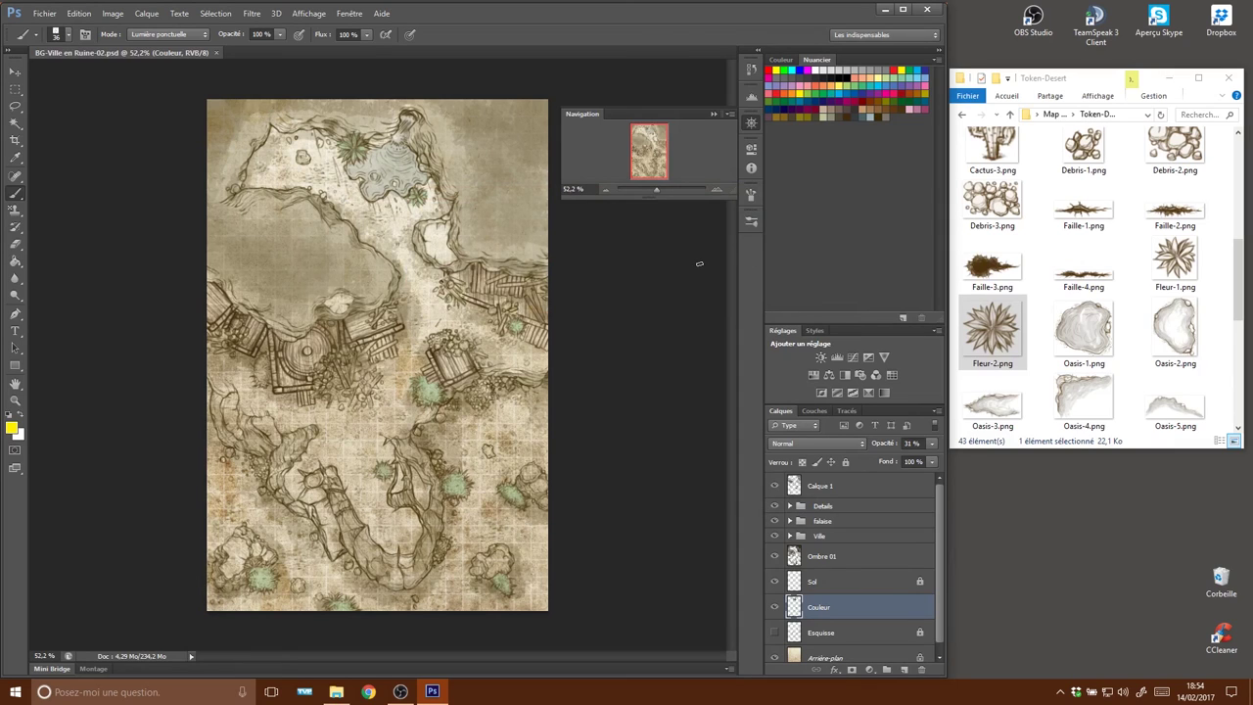